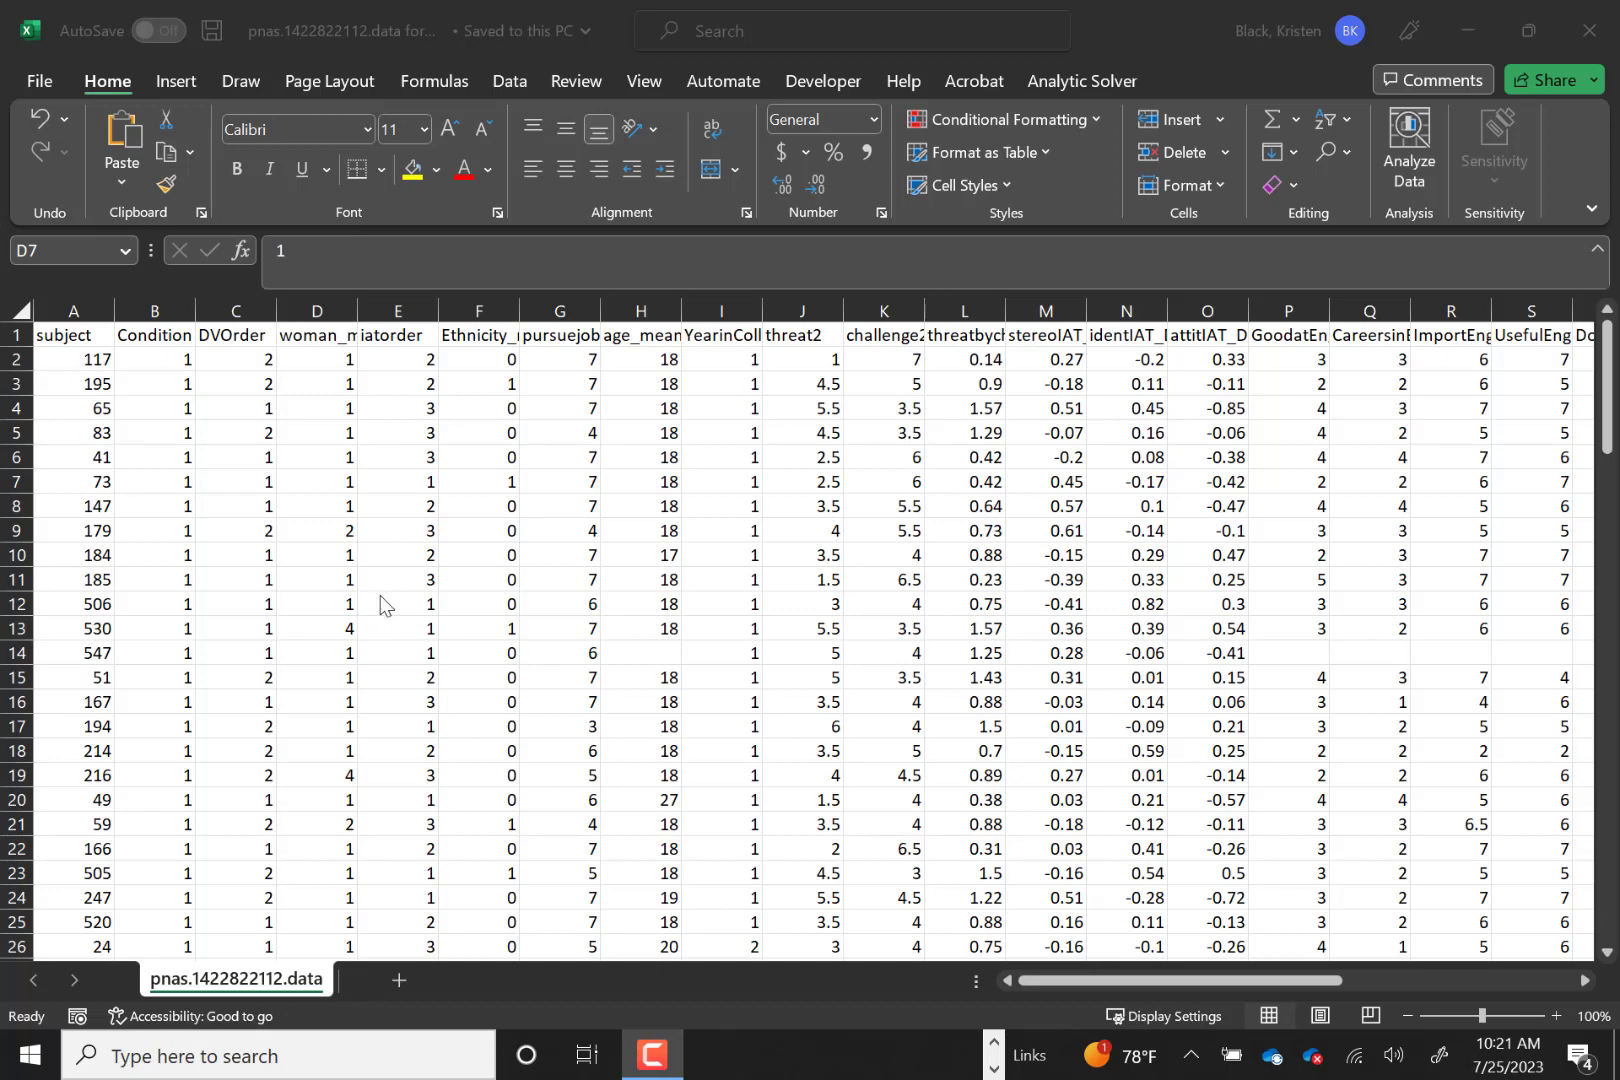
# Enable the Analysis ToolPak Excel add-in and open the Data Analysis tools
pyautogui.click(38, 81)
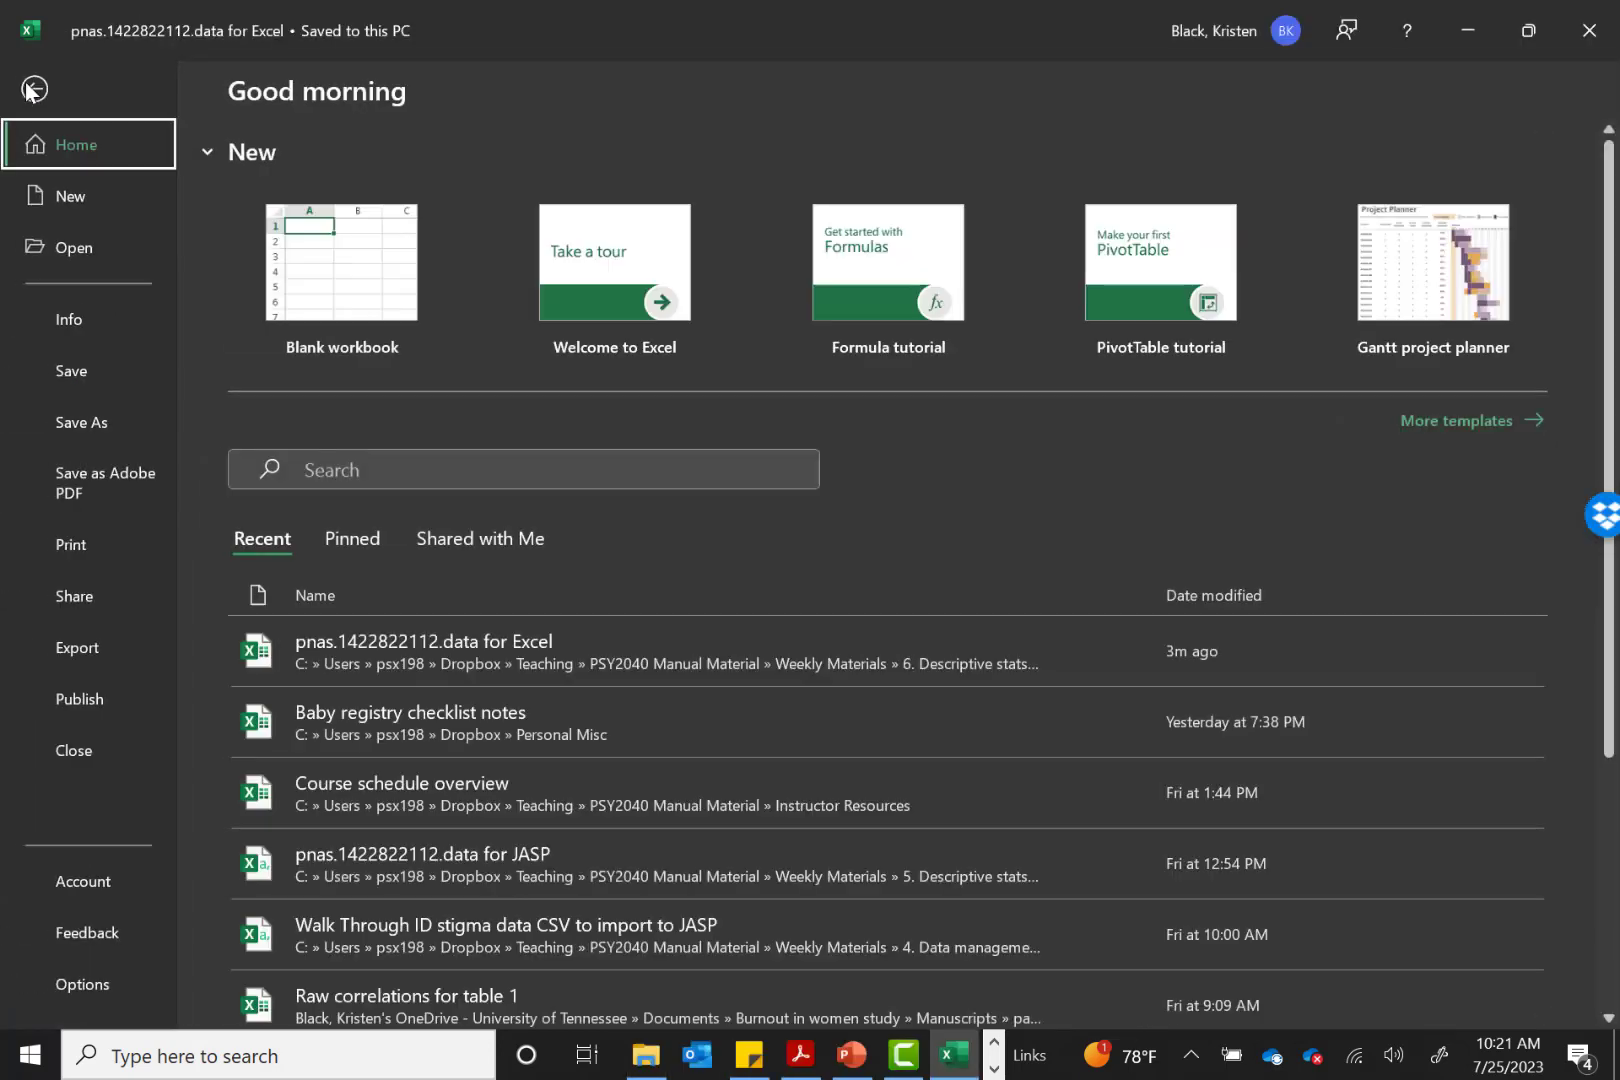
pyautogui.click(87, 990)
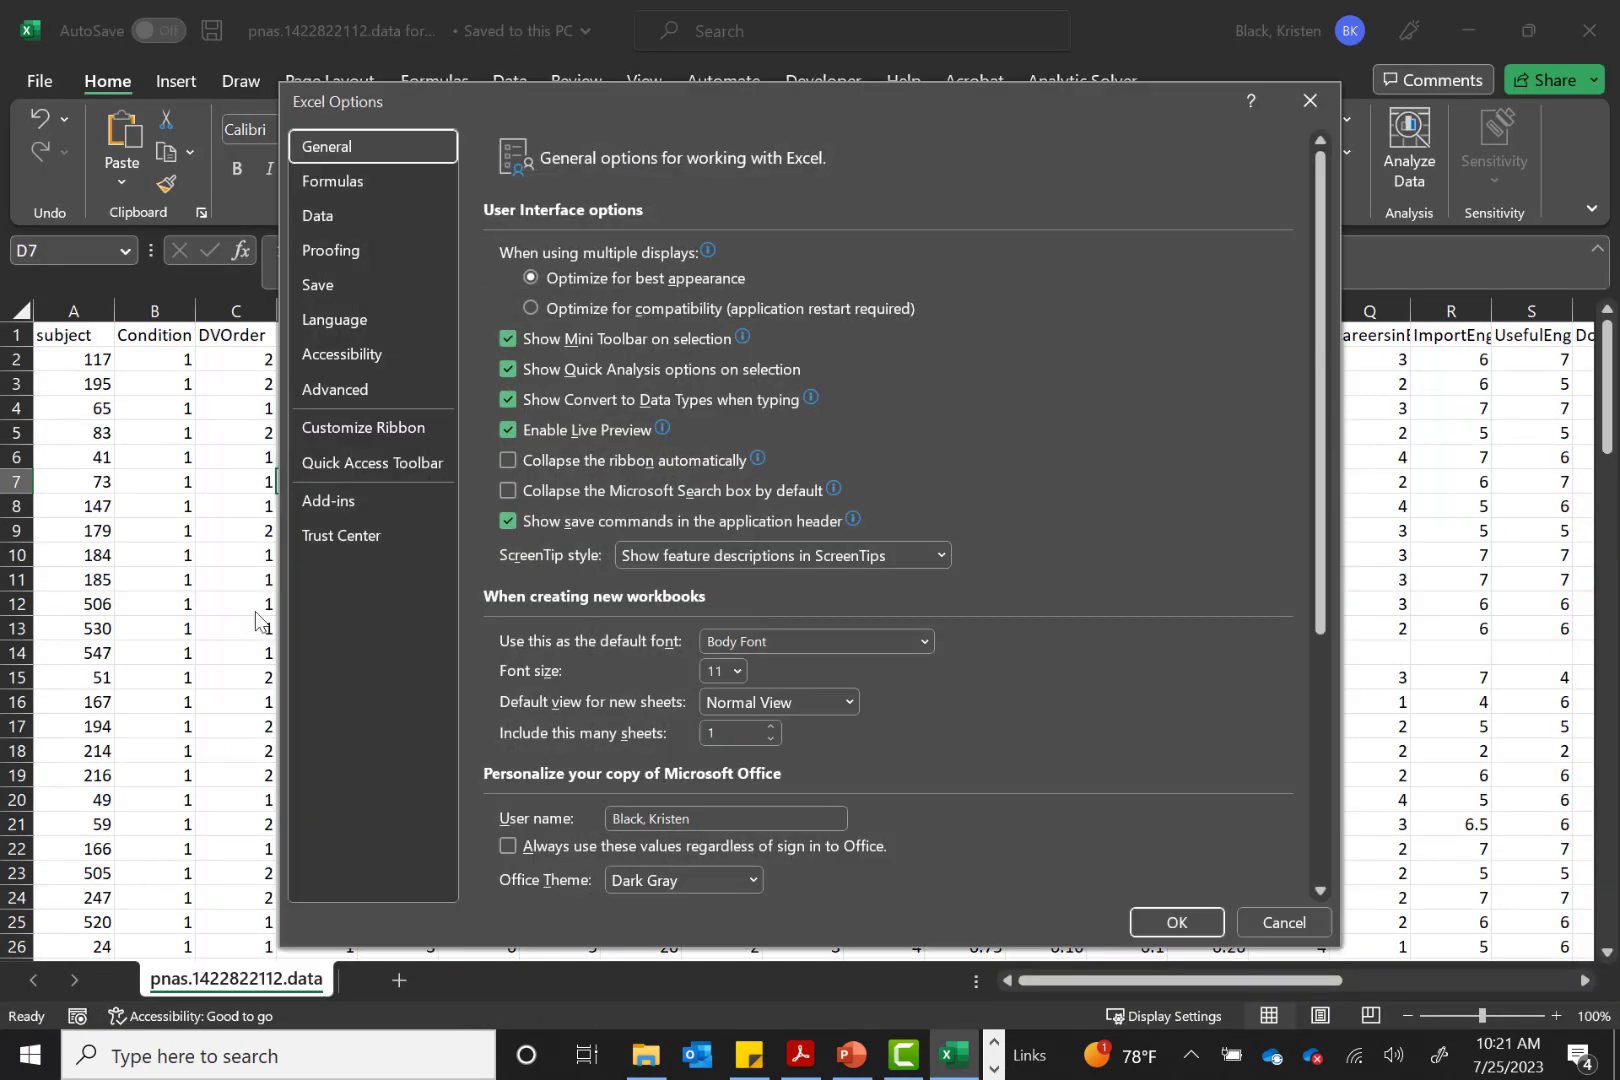
pyautogui.click(337, 504)
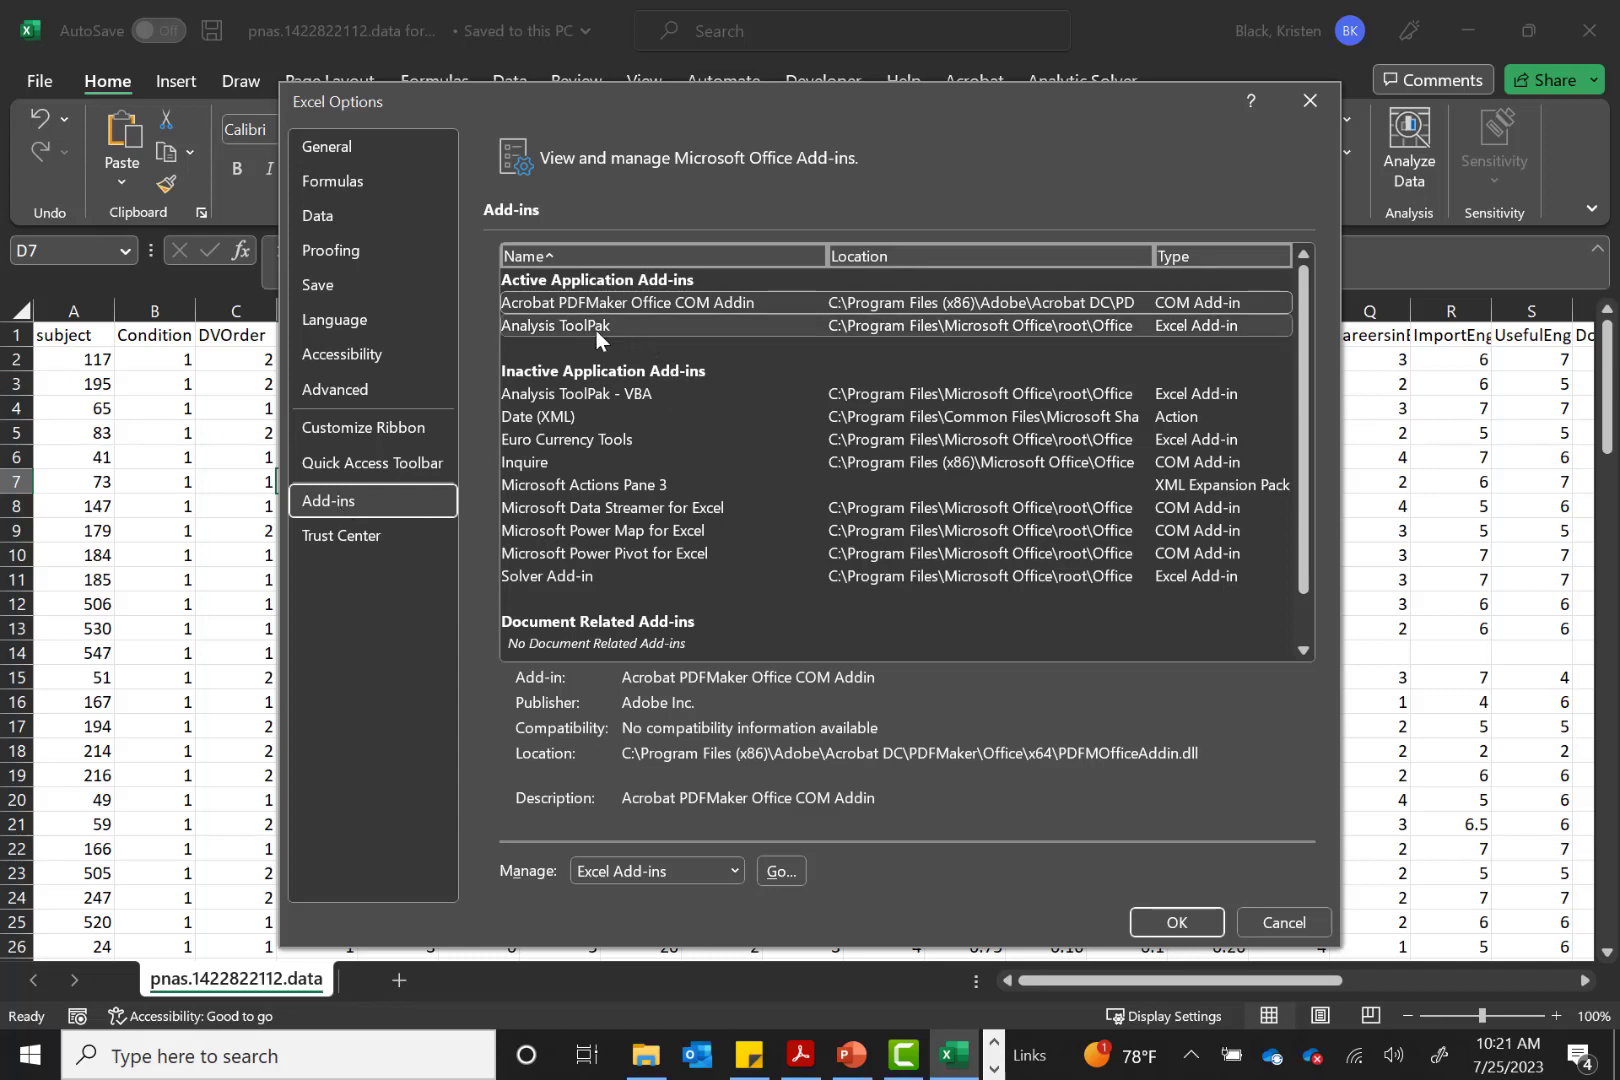
pyautogui.click(568, 329)
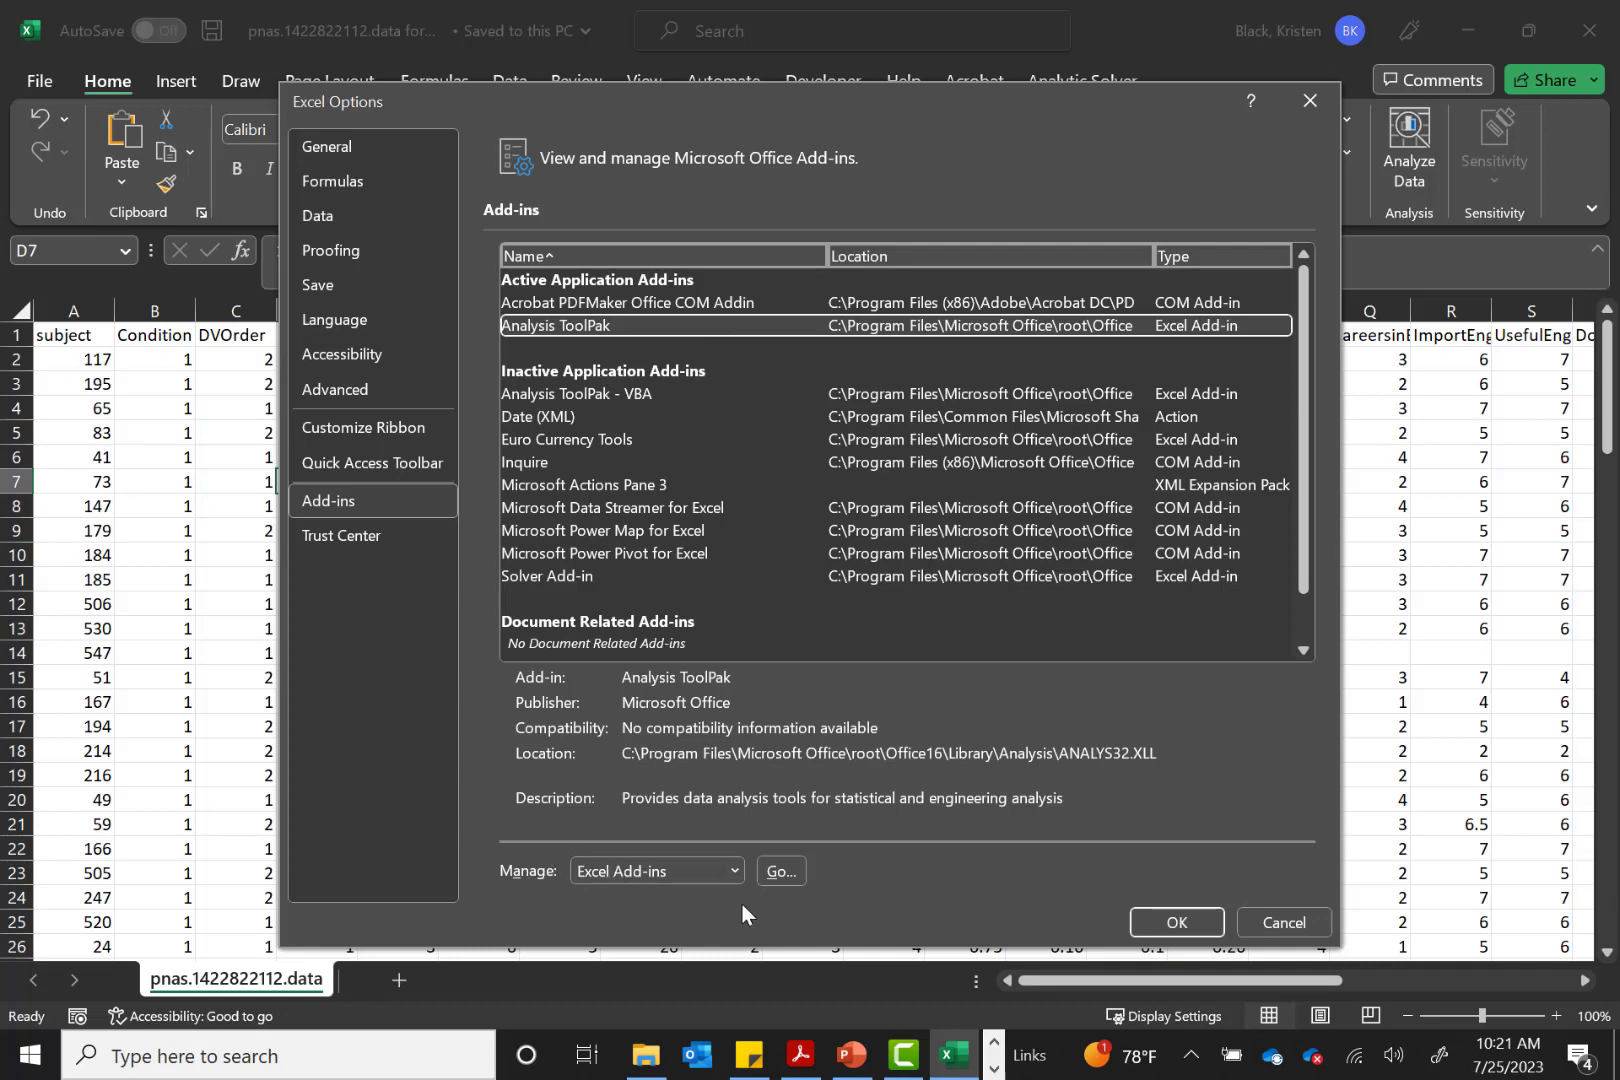
pyautogui.click(781, 872)
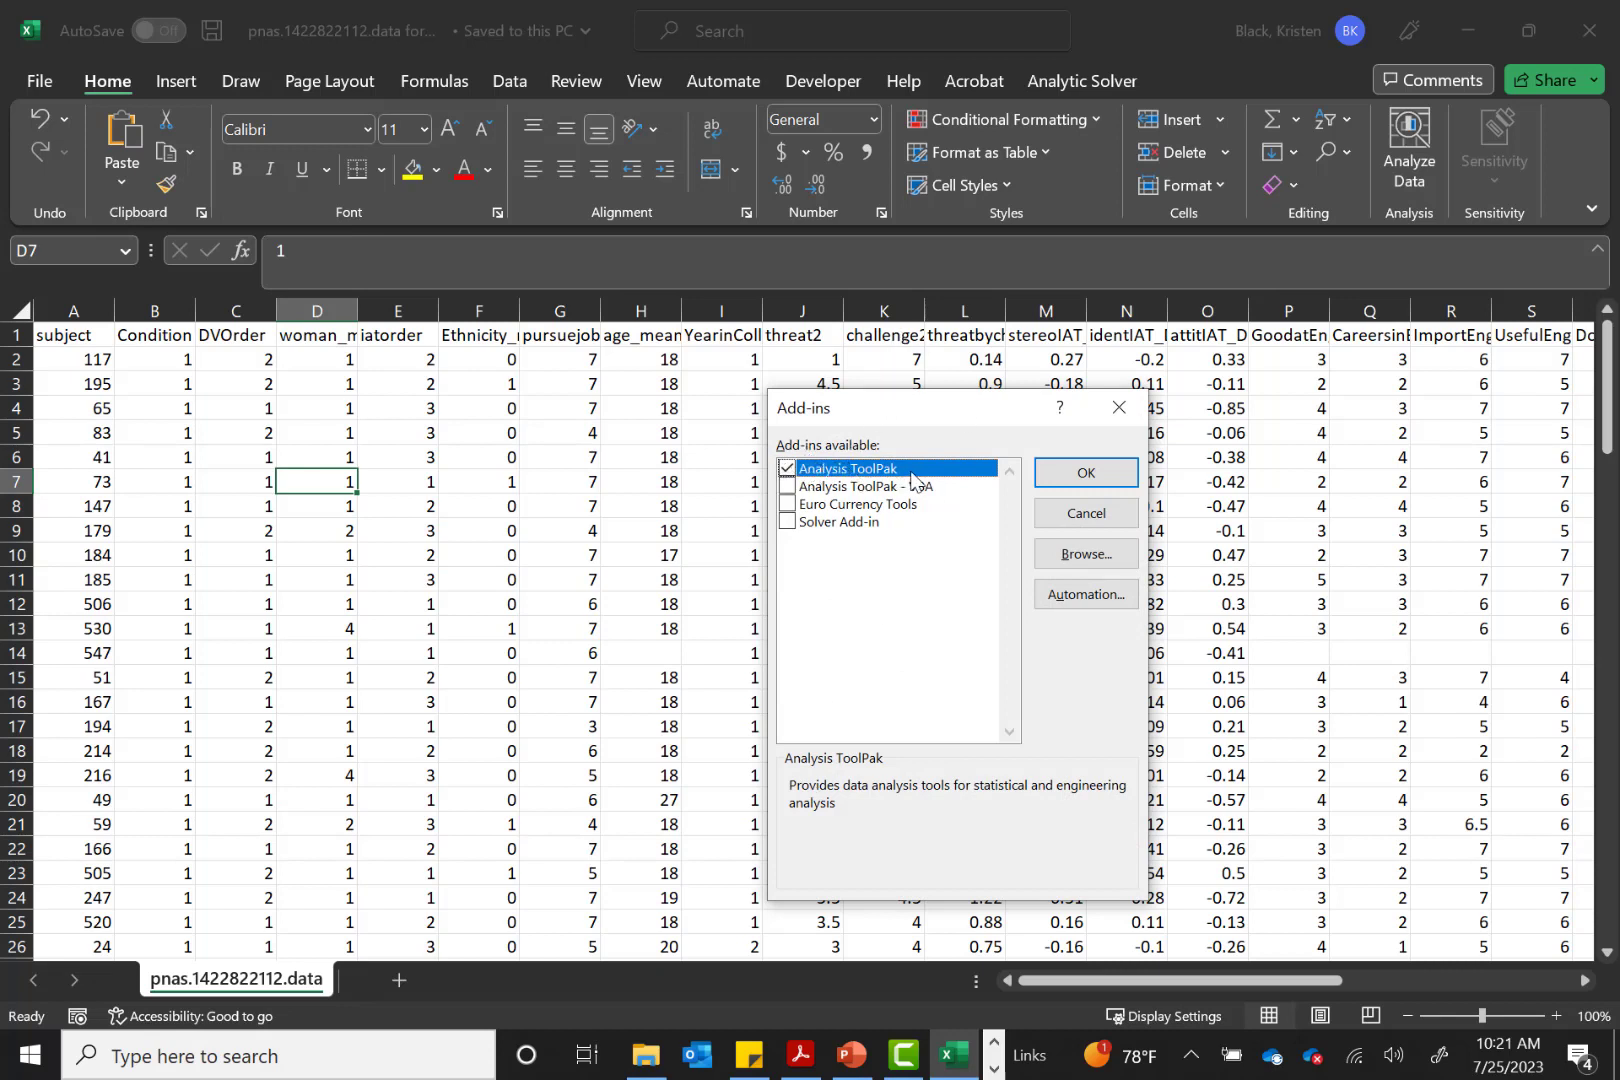
pyautogui.click(1086, 473)
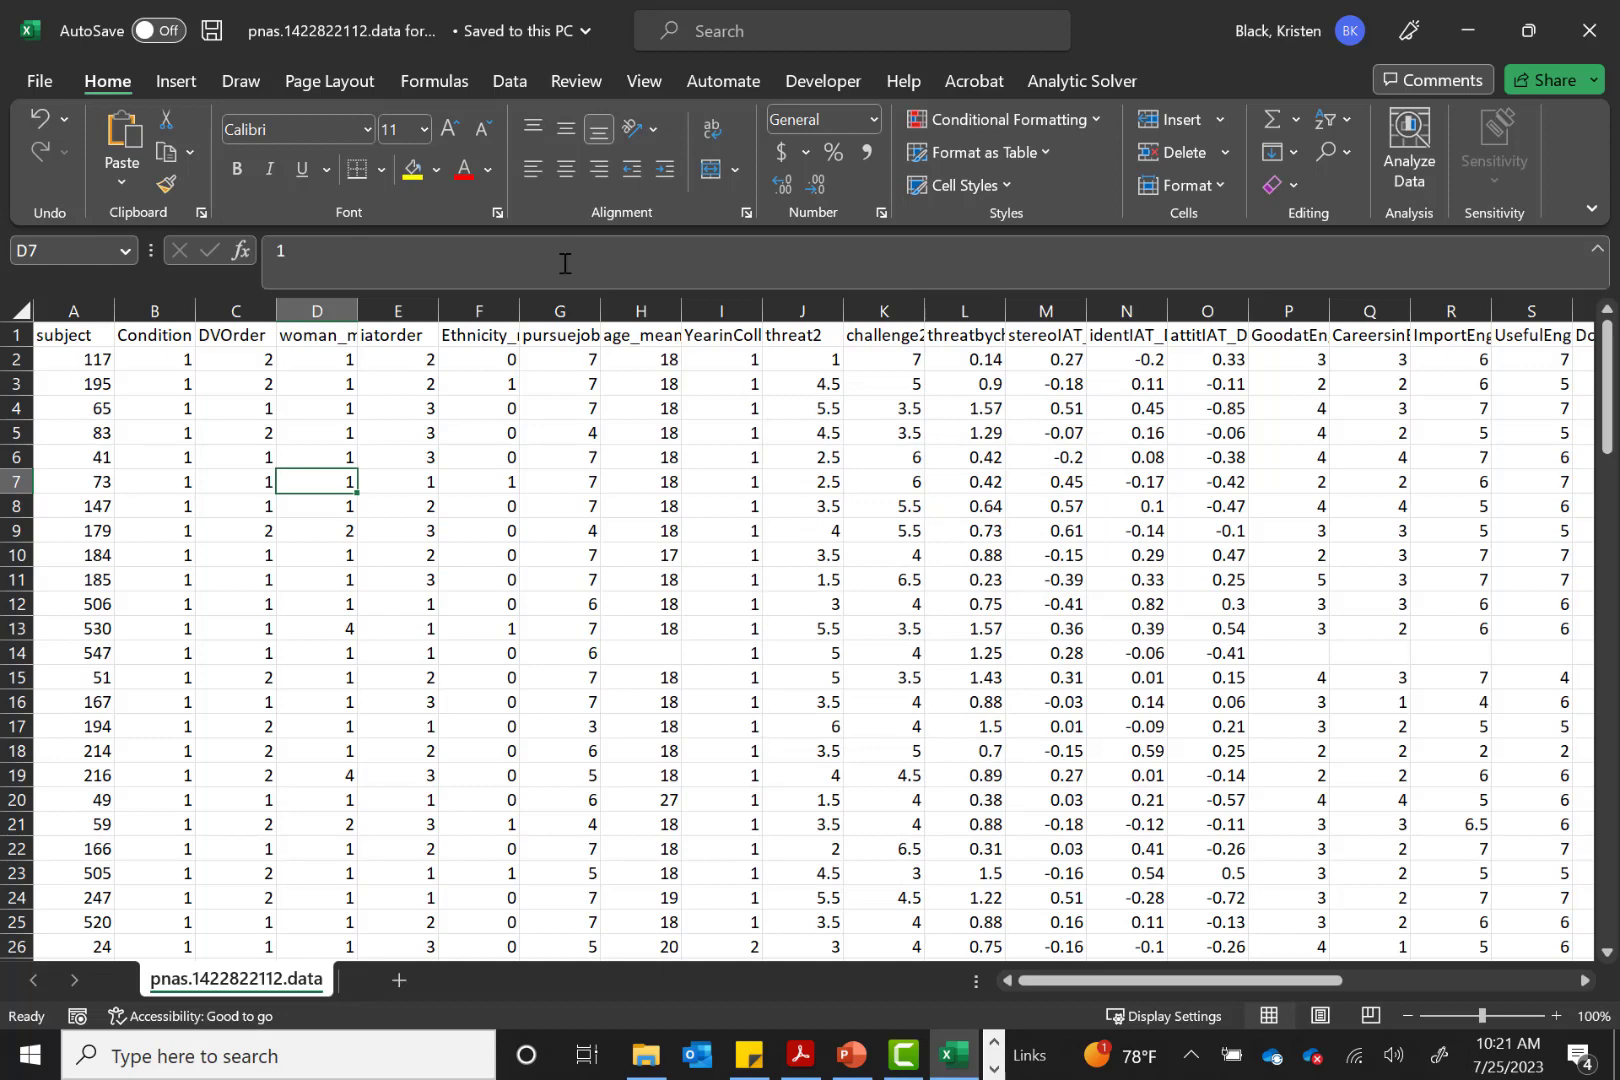
pyautogui.click(508, 82)
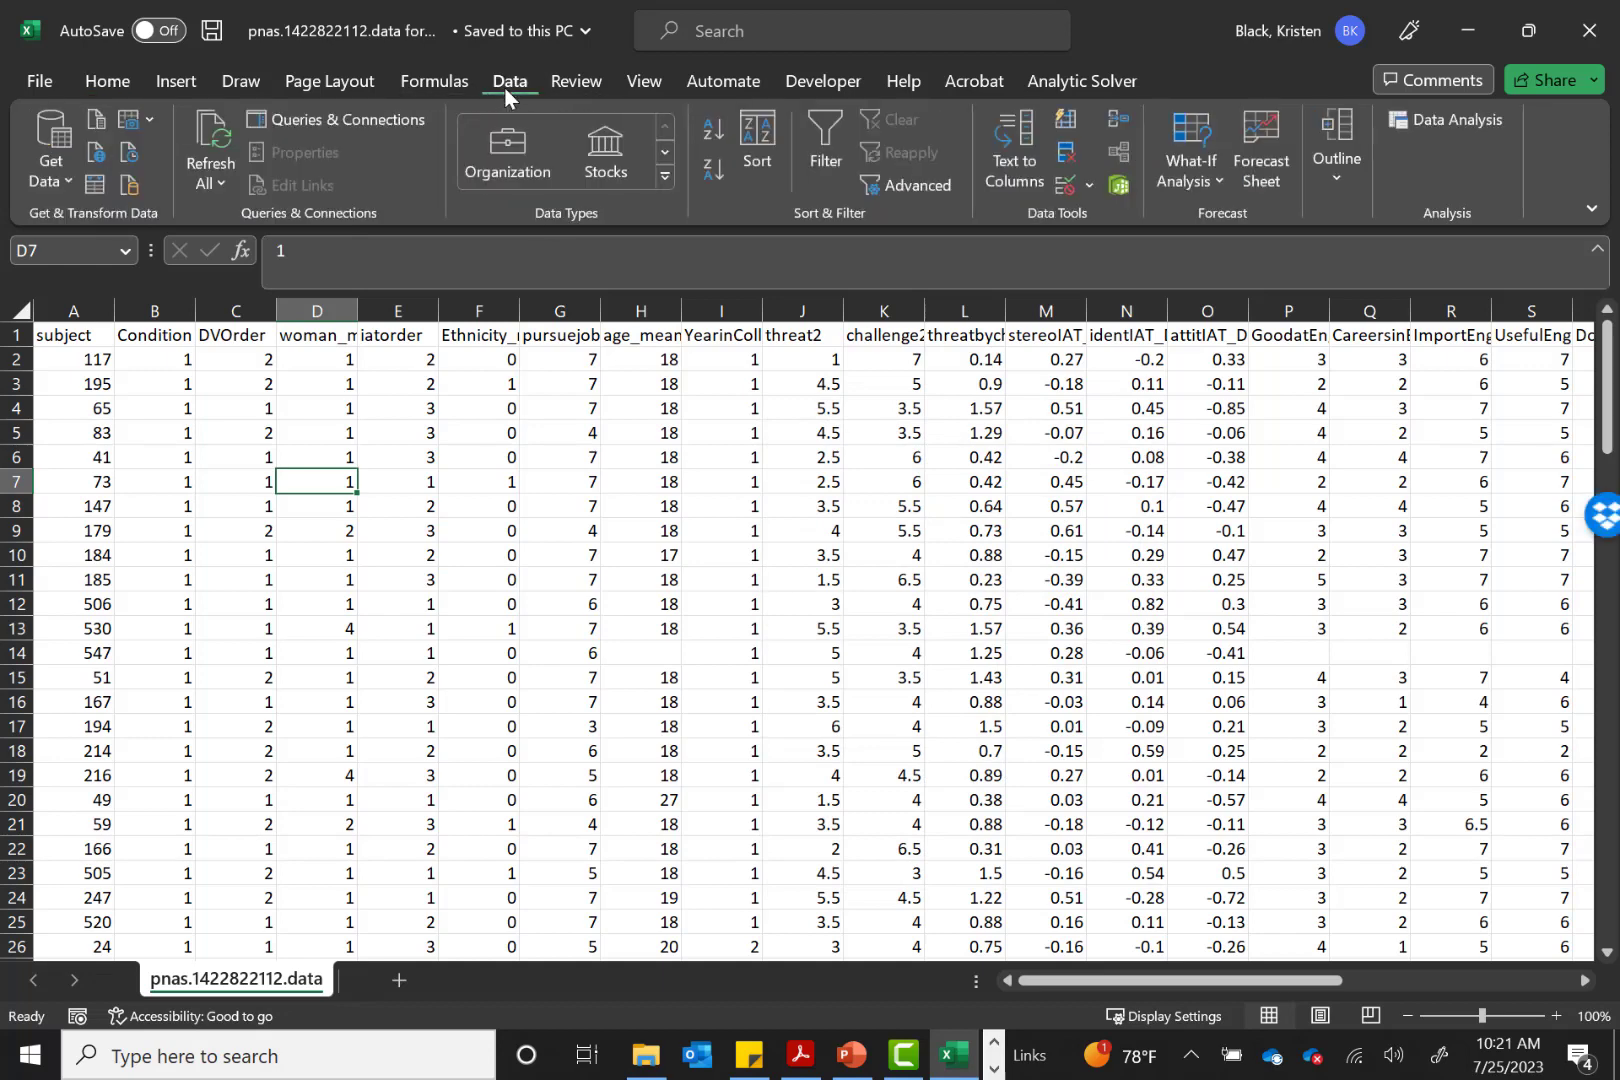
pyautogui.click(1445, 124)
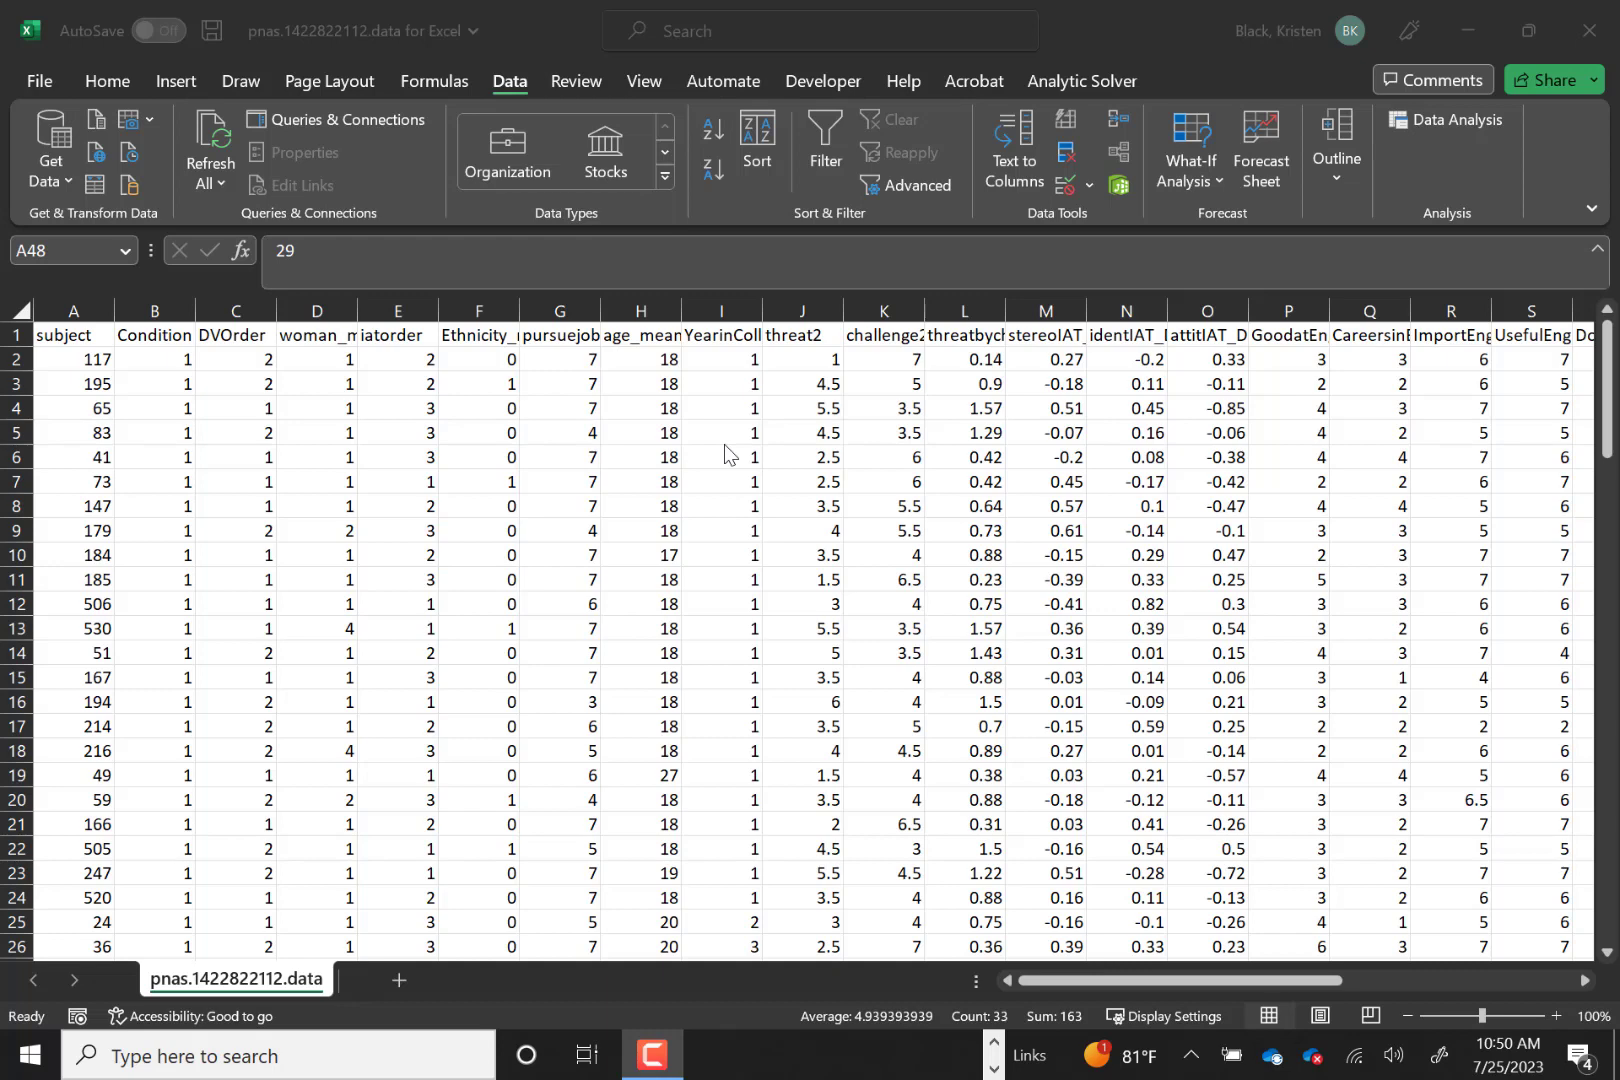
# Copy the subject, Condition, Ethnicity_mean, age_mean, threatbychall and stereoIAT_D columns from the data sheet
pyautogui.click(87, 314)
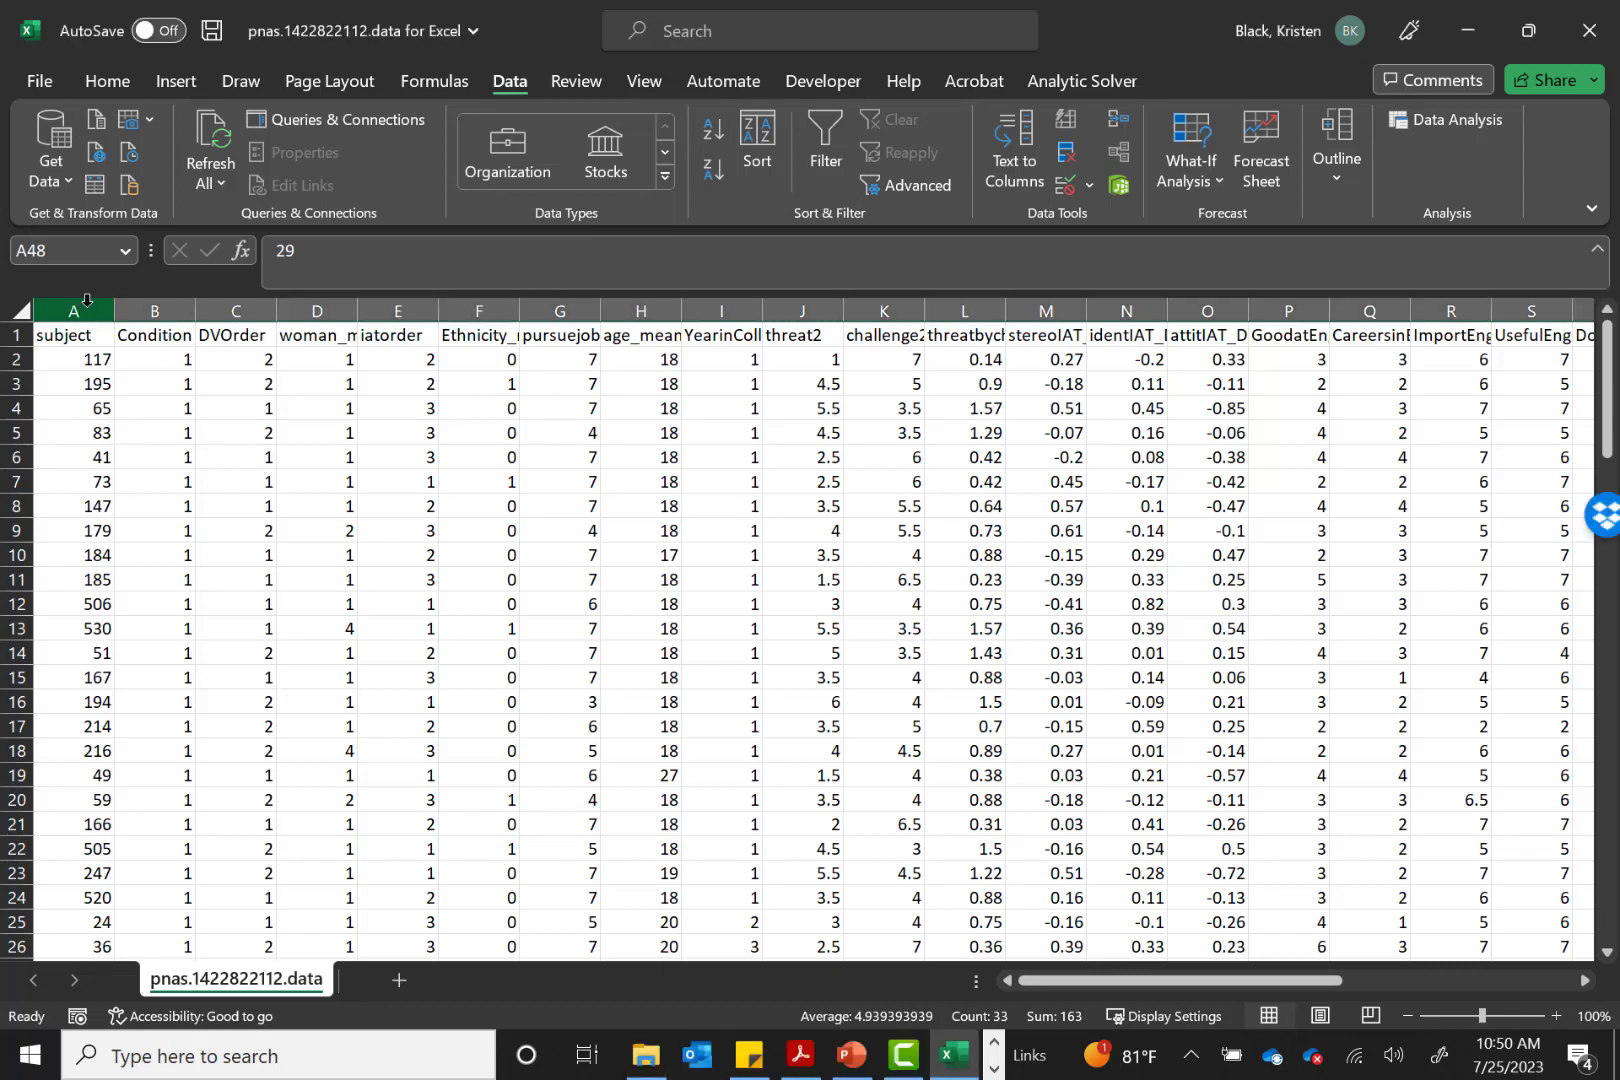
pyautogui.click(87, 309)
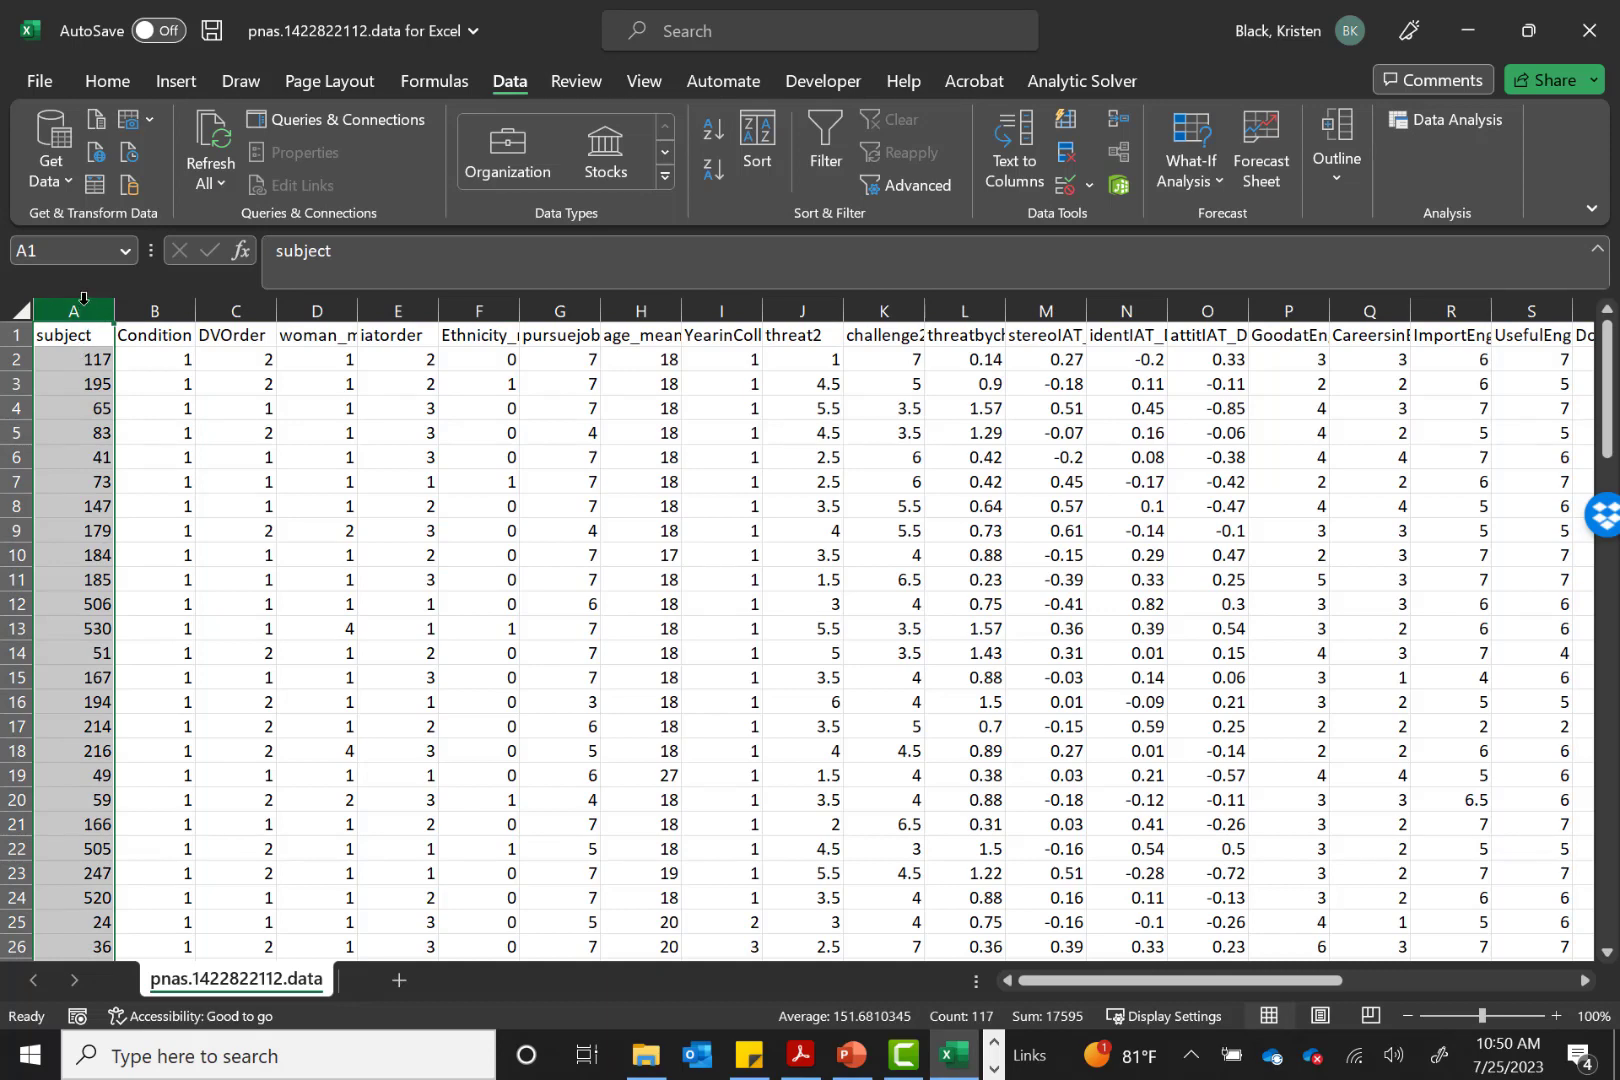
pyautogui.keyDown('ctrl'); pyautogui.click(174, 300); pyautogui.keyUp('ctrl')
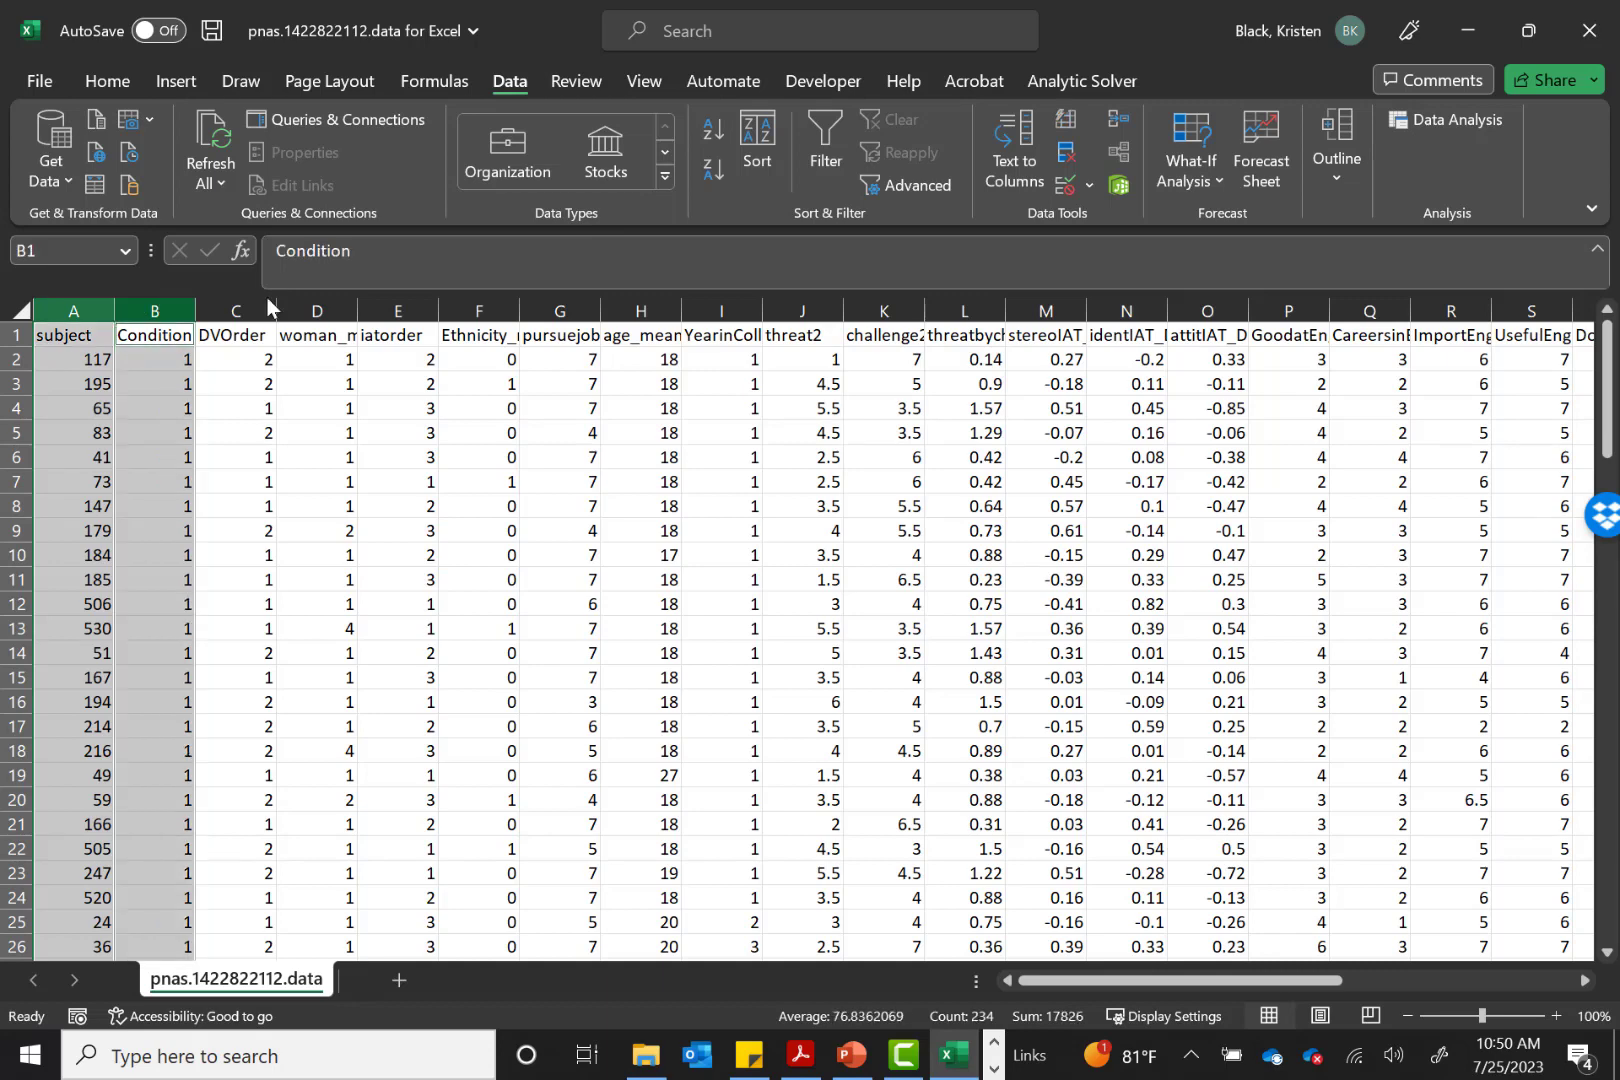
pyautogui.keyDown('ctrl'); pyautogui.click(459, 302); pyautogui.keyUp('ctrl')
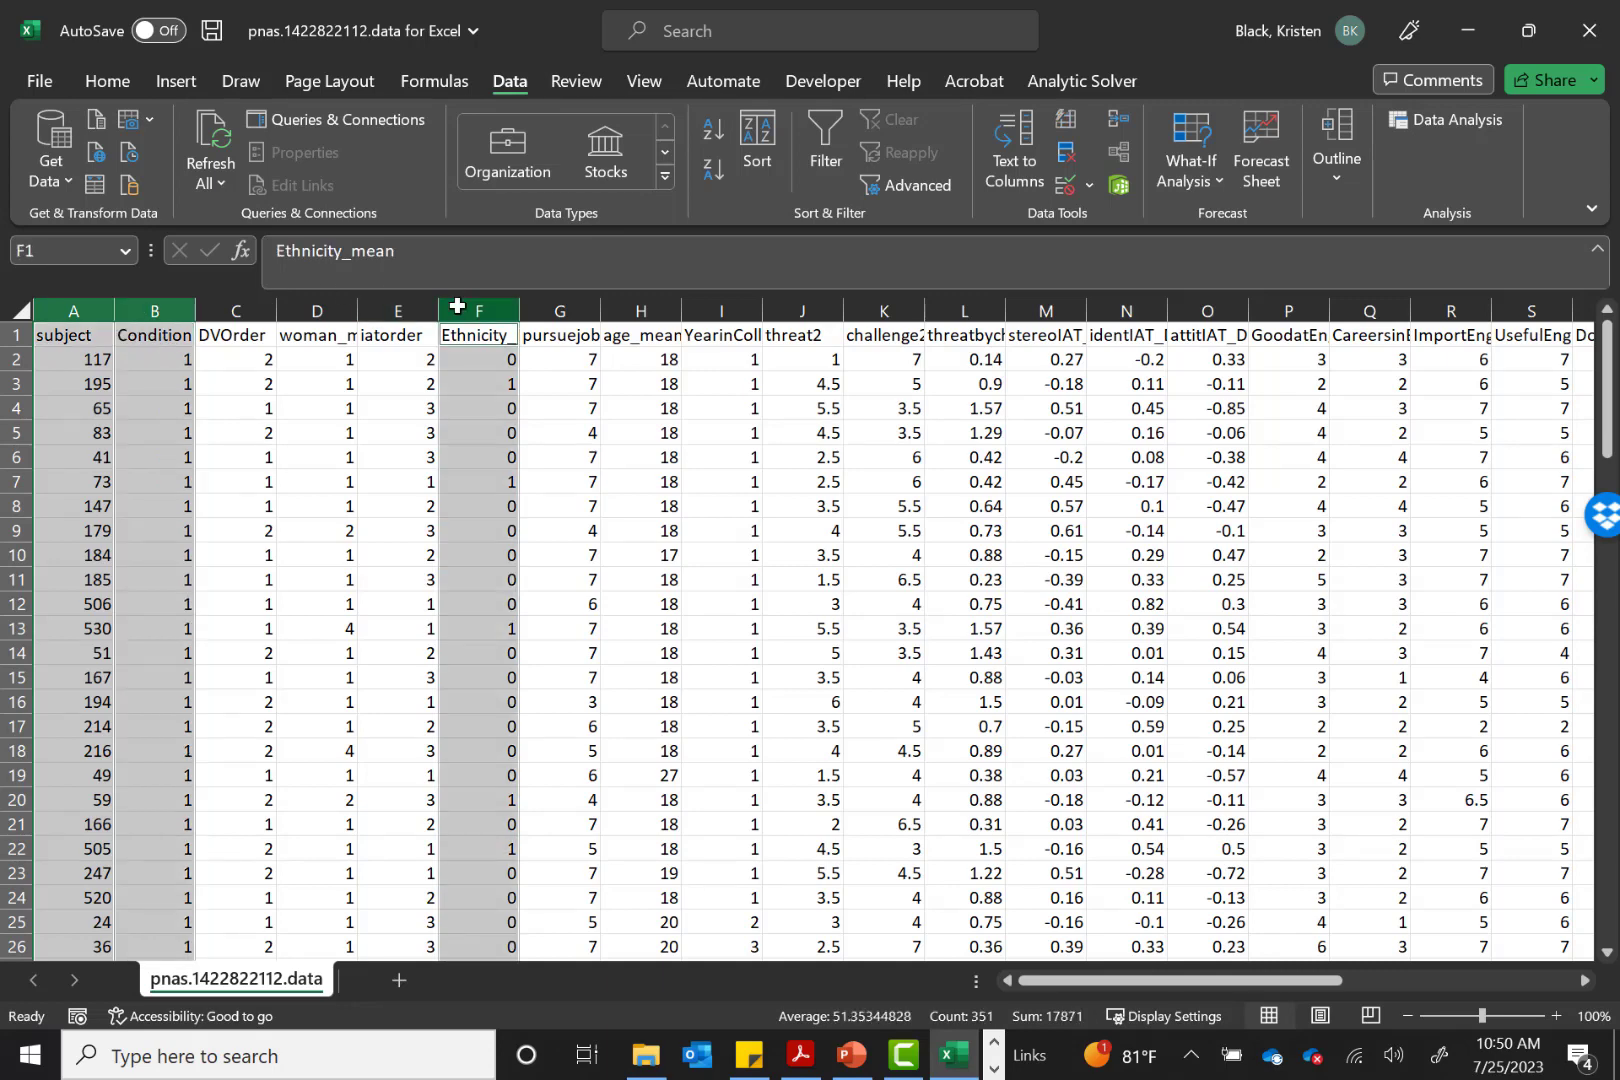
pyautogui.keyDown('ctrl'); pyautogui.click(677, 312); pyautogui.keyUp('ctrl')
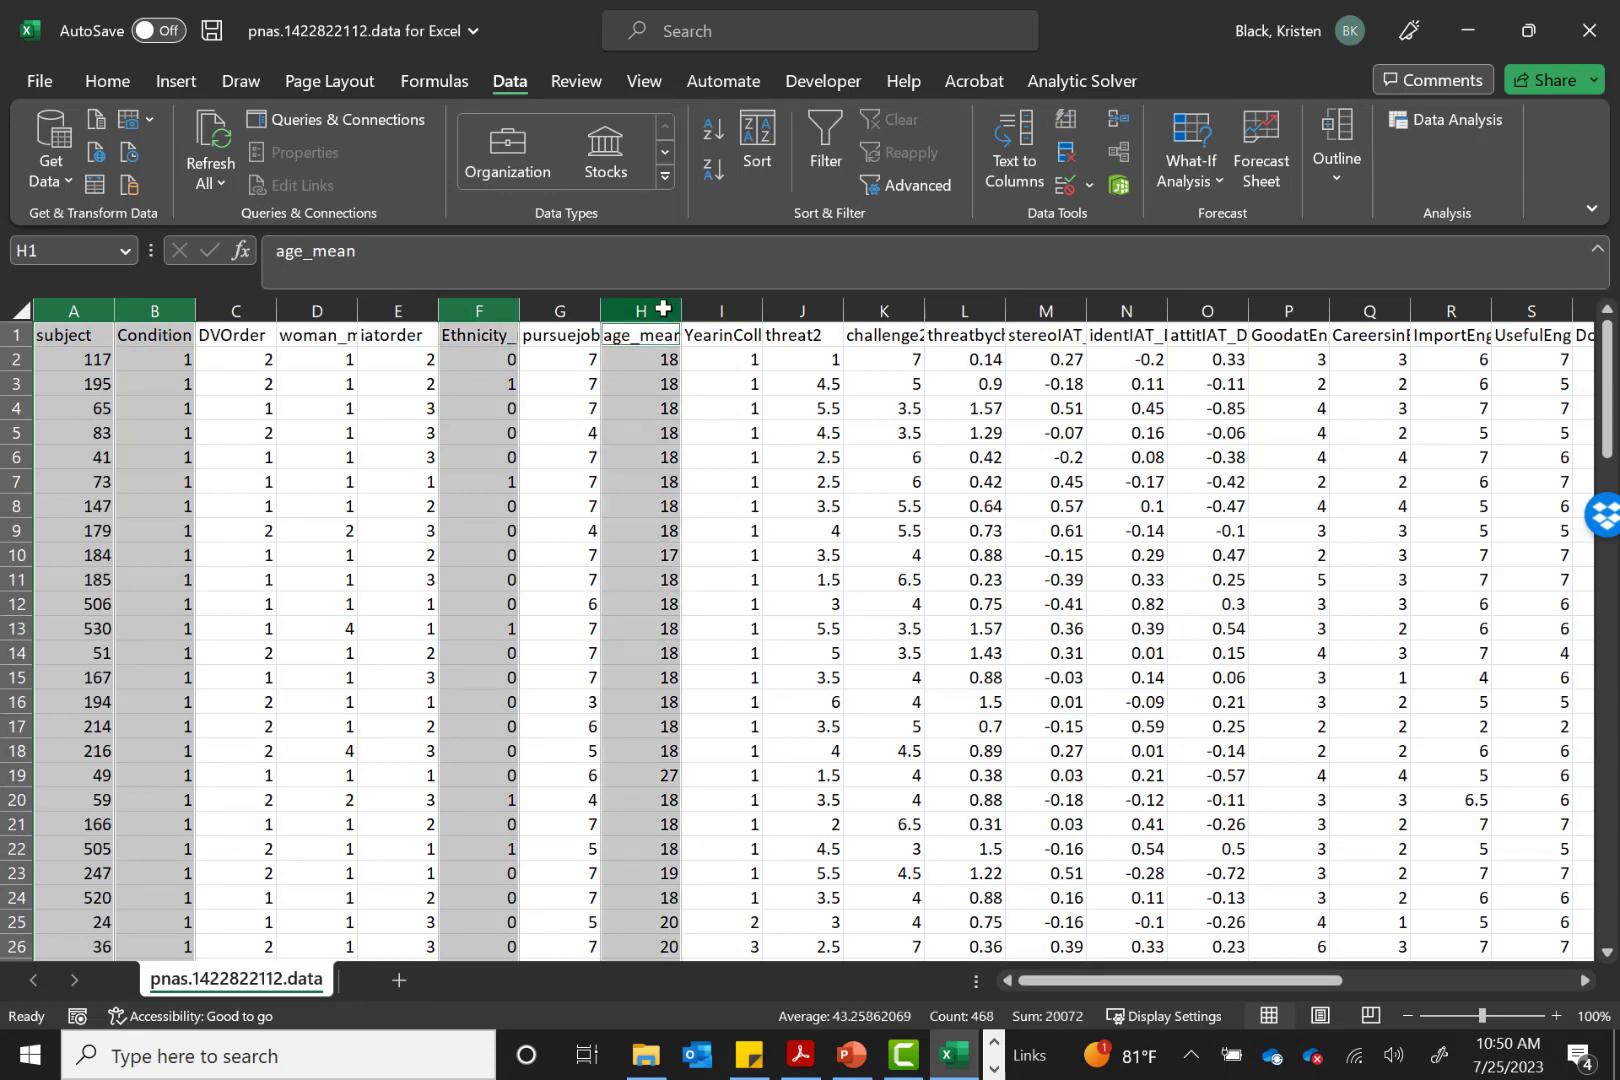
pyautogui.keyDown('ctrl'); pyautogui.click(986, 305); pyautogui.keyUp('ctrl')
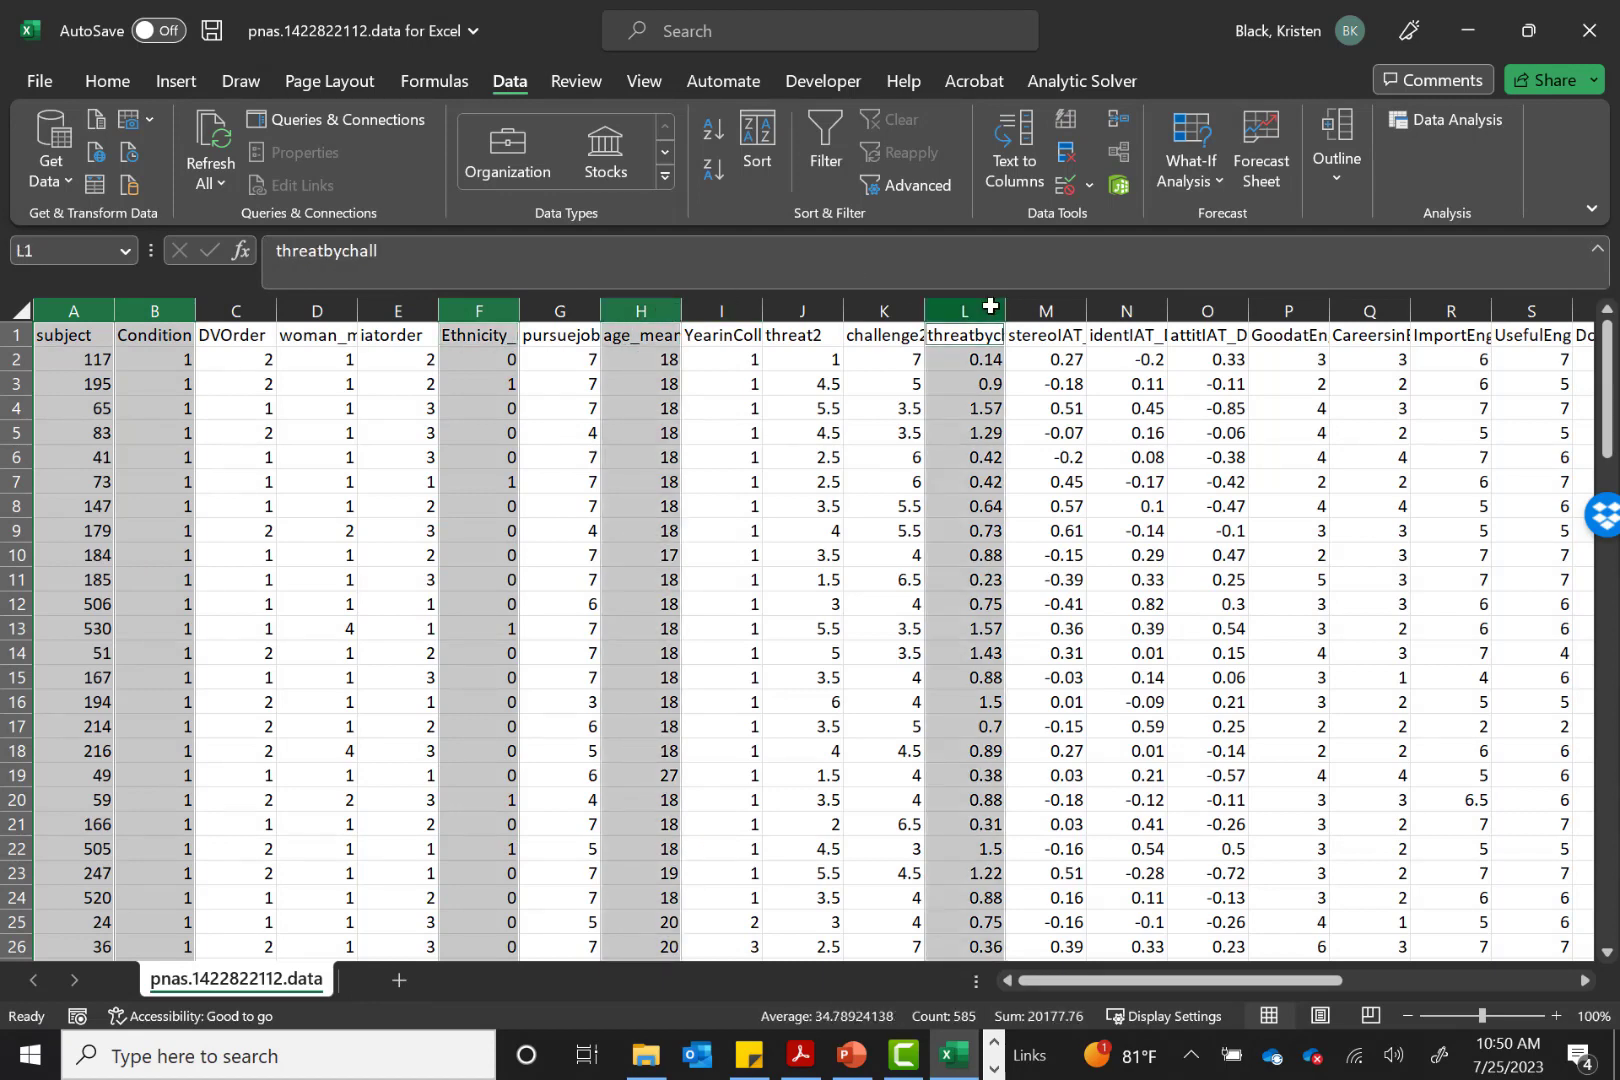
pyautogui.keyDown('ctrl'); pyautogui.click(1071, 307); pyautogui.keyUp('ctrl')
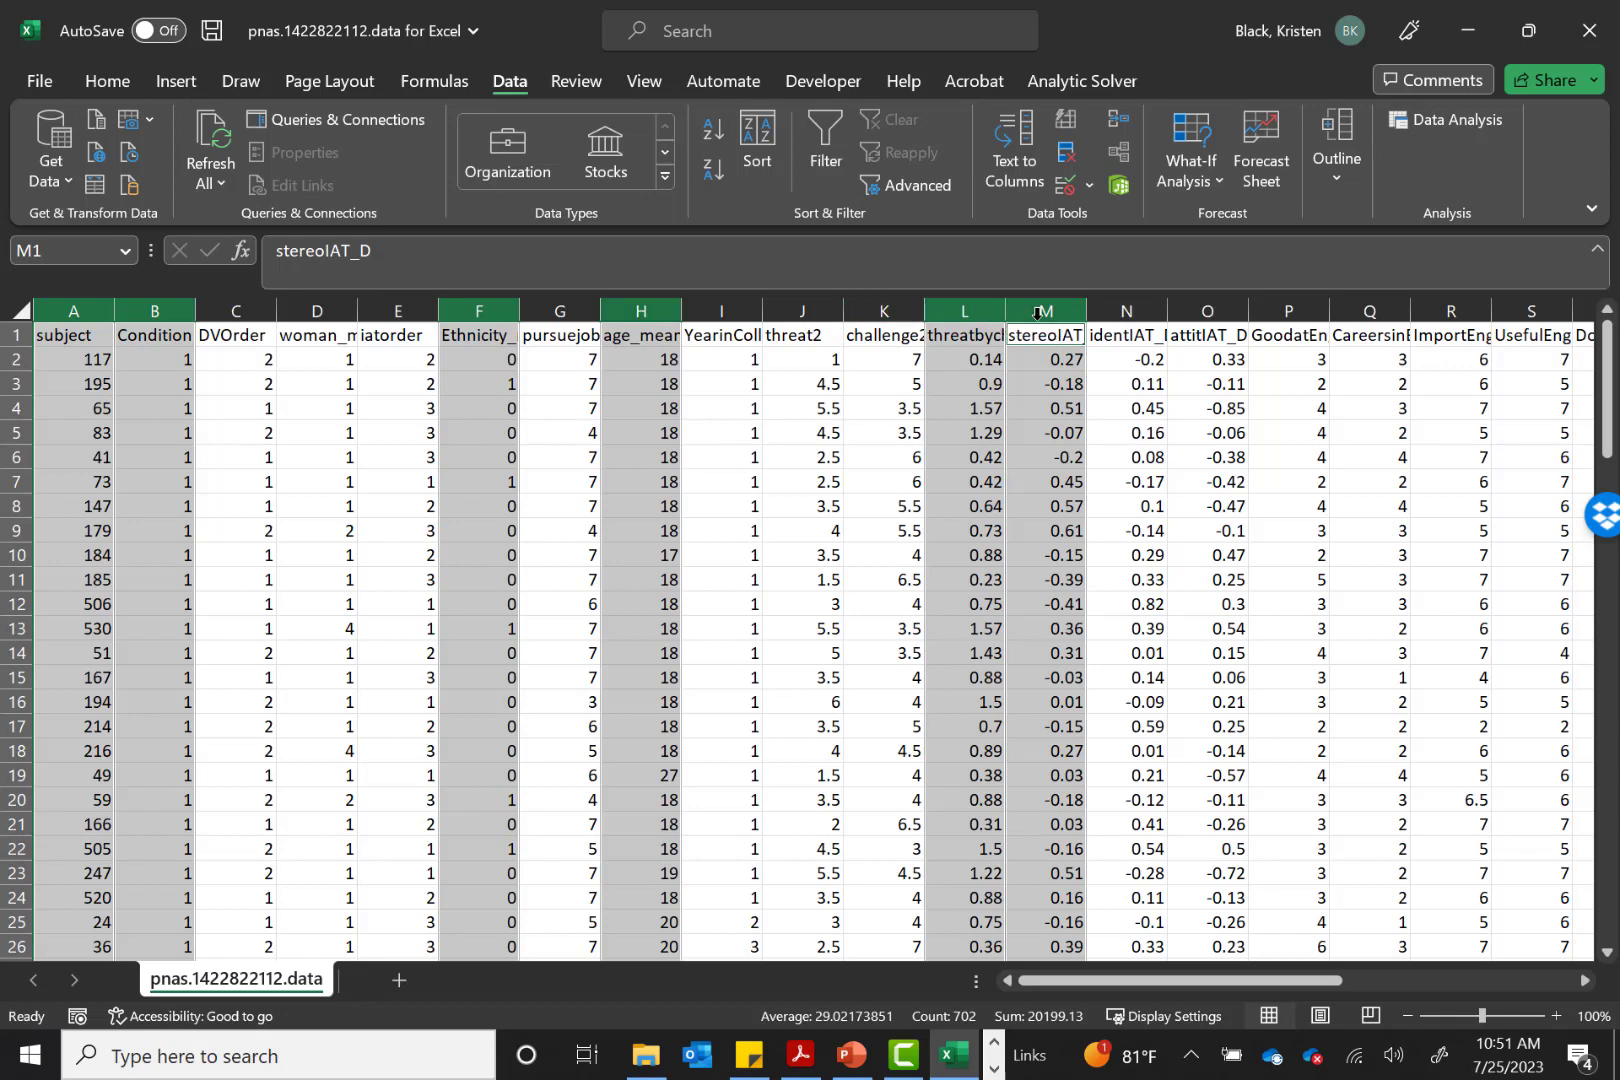
pyautogui.rightClick(141, 352)
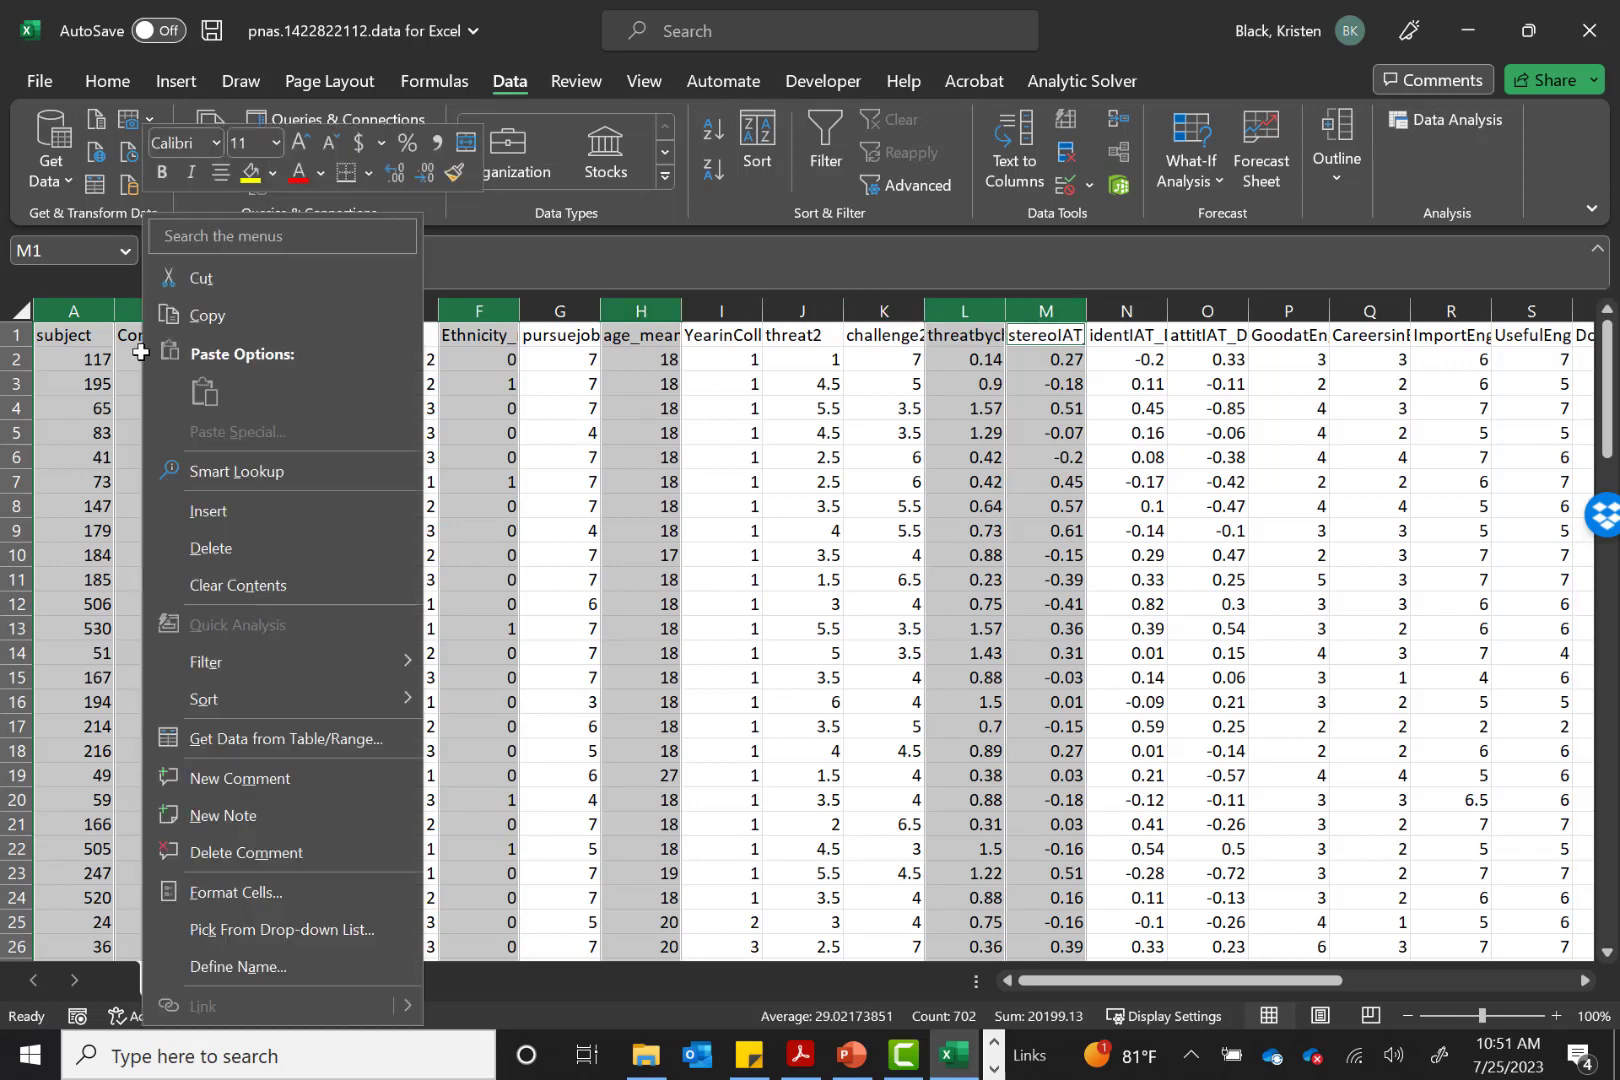
pyautogui.click(195, 321)
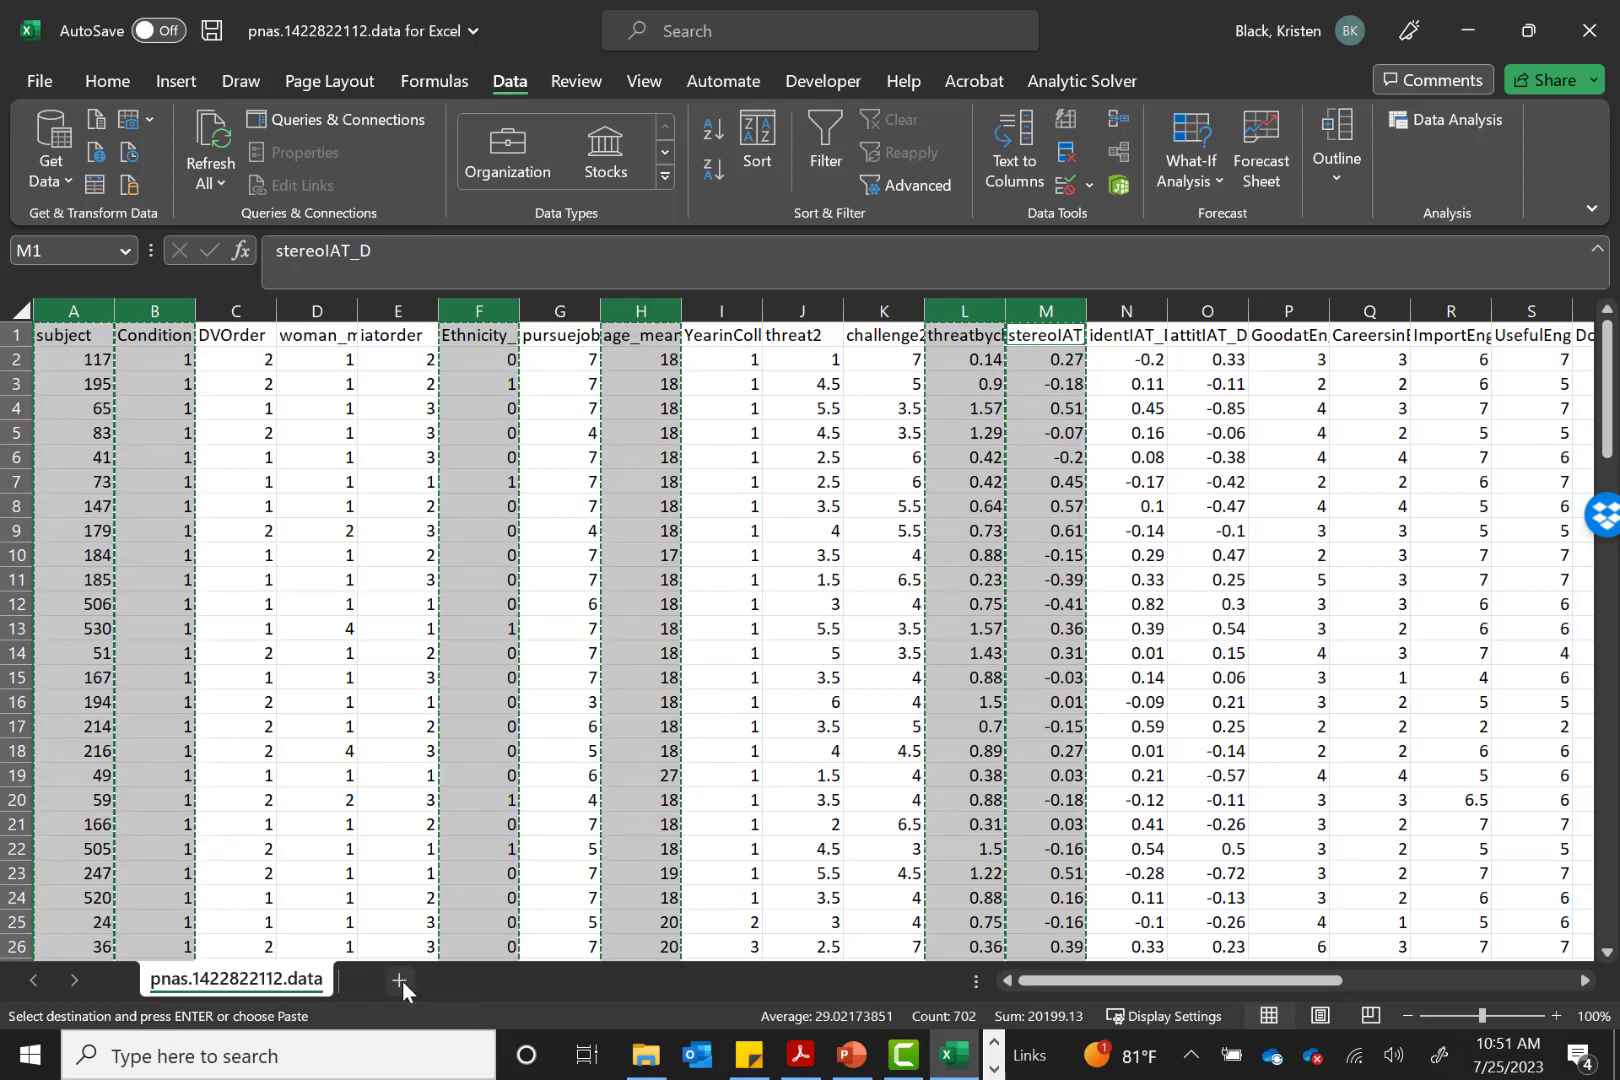
# Add a new worksheet and paste the copied columns starting at cell A1
pyautogui.click(400, 981)
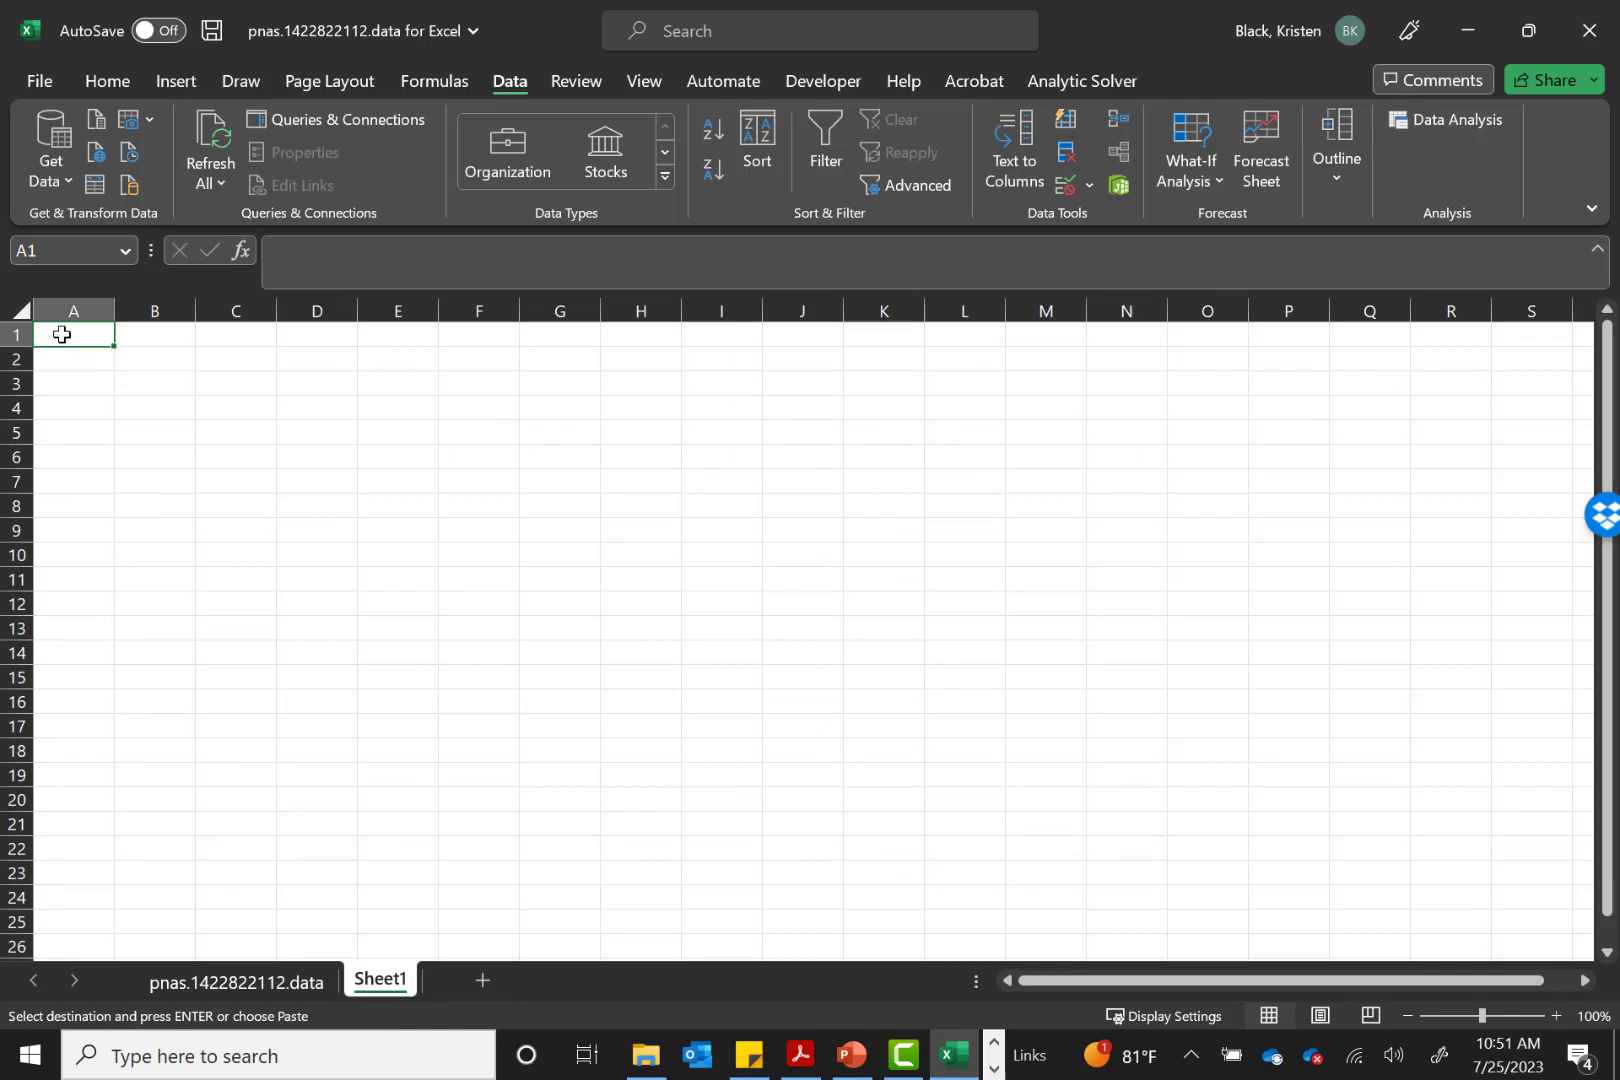
pyautogui.rightClick(61, 334)
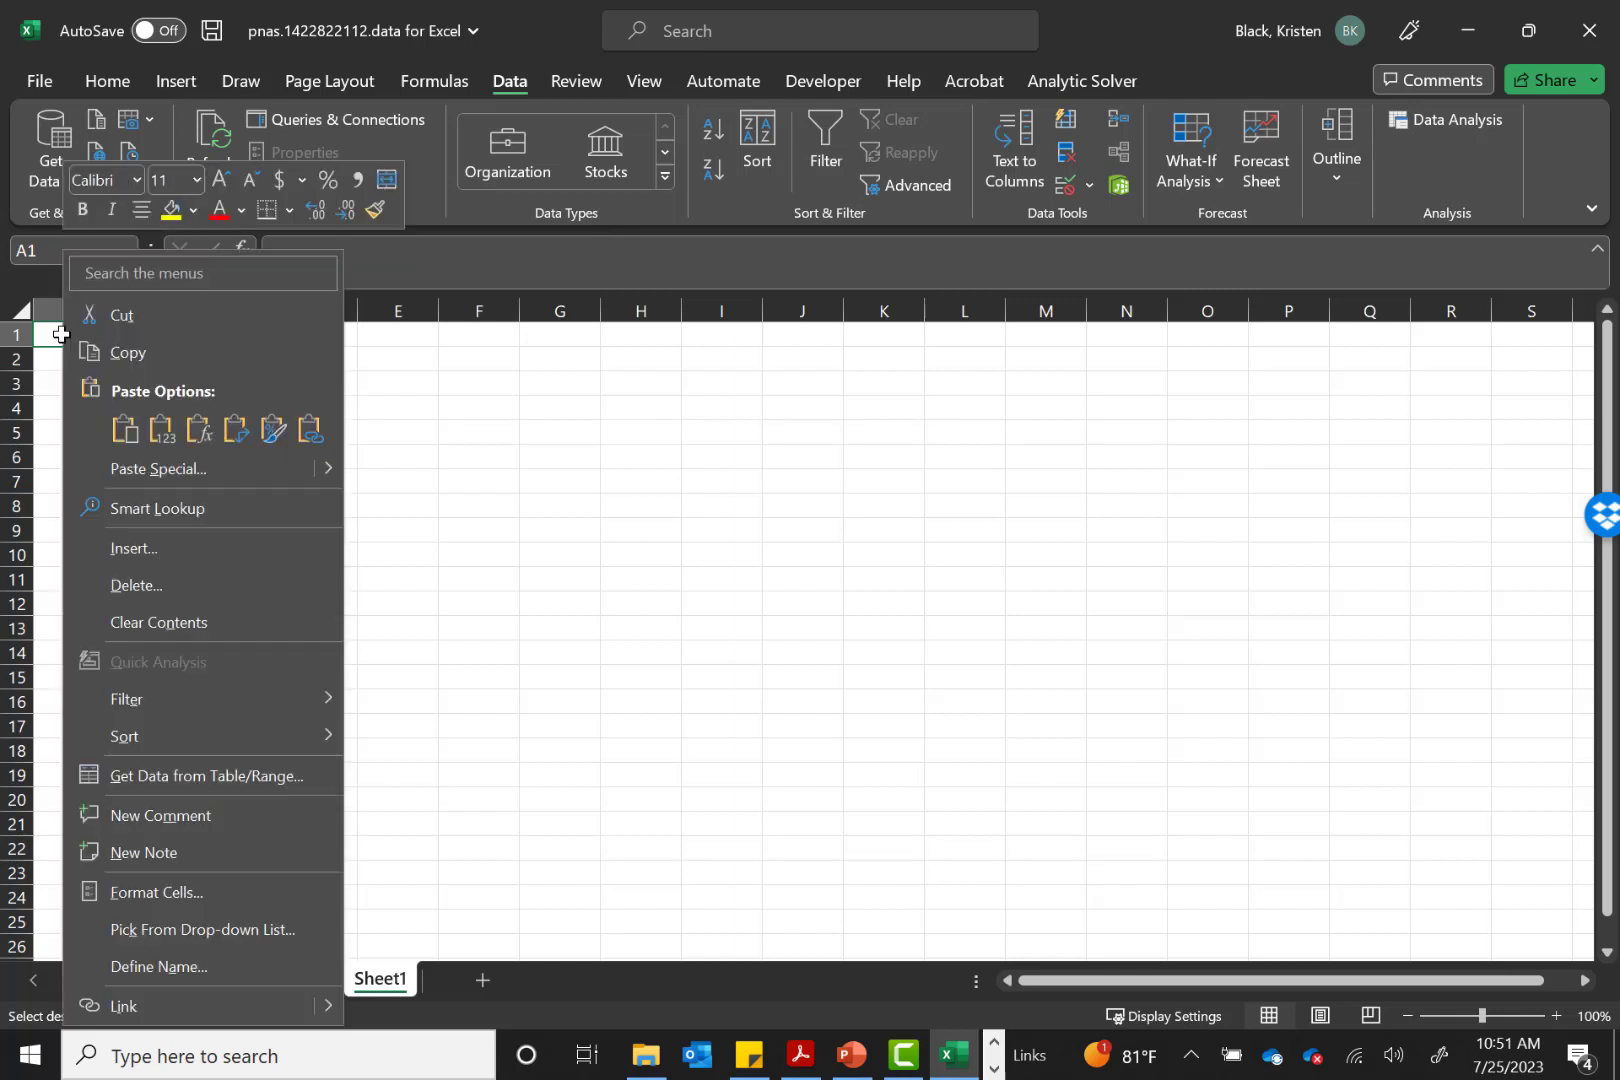
pyautogui.click(125, 439)
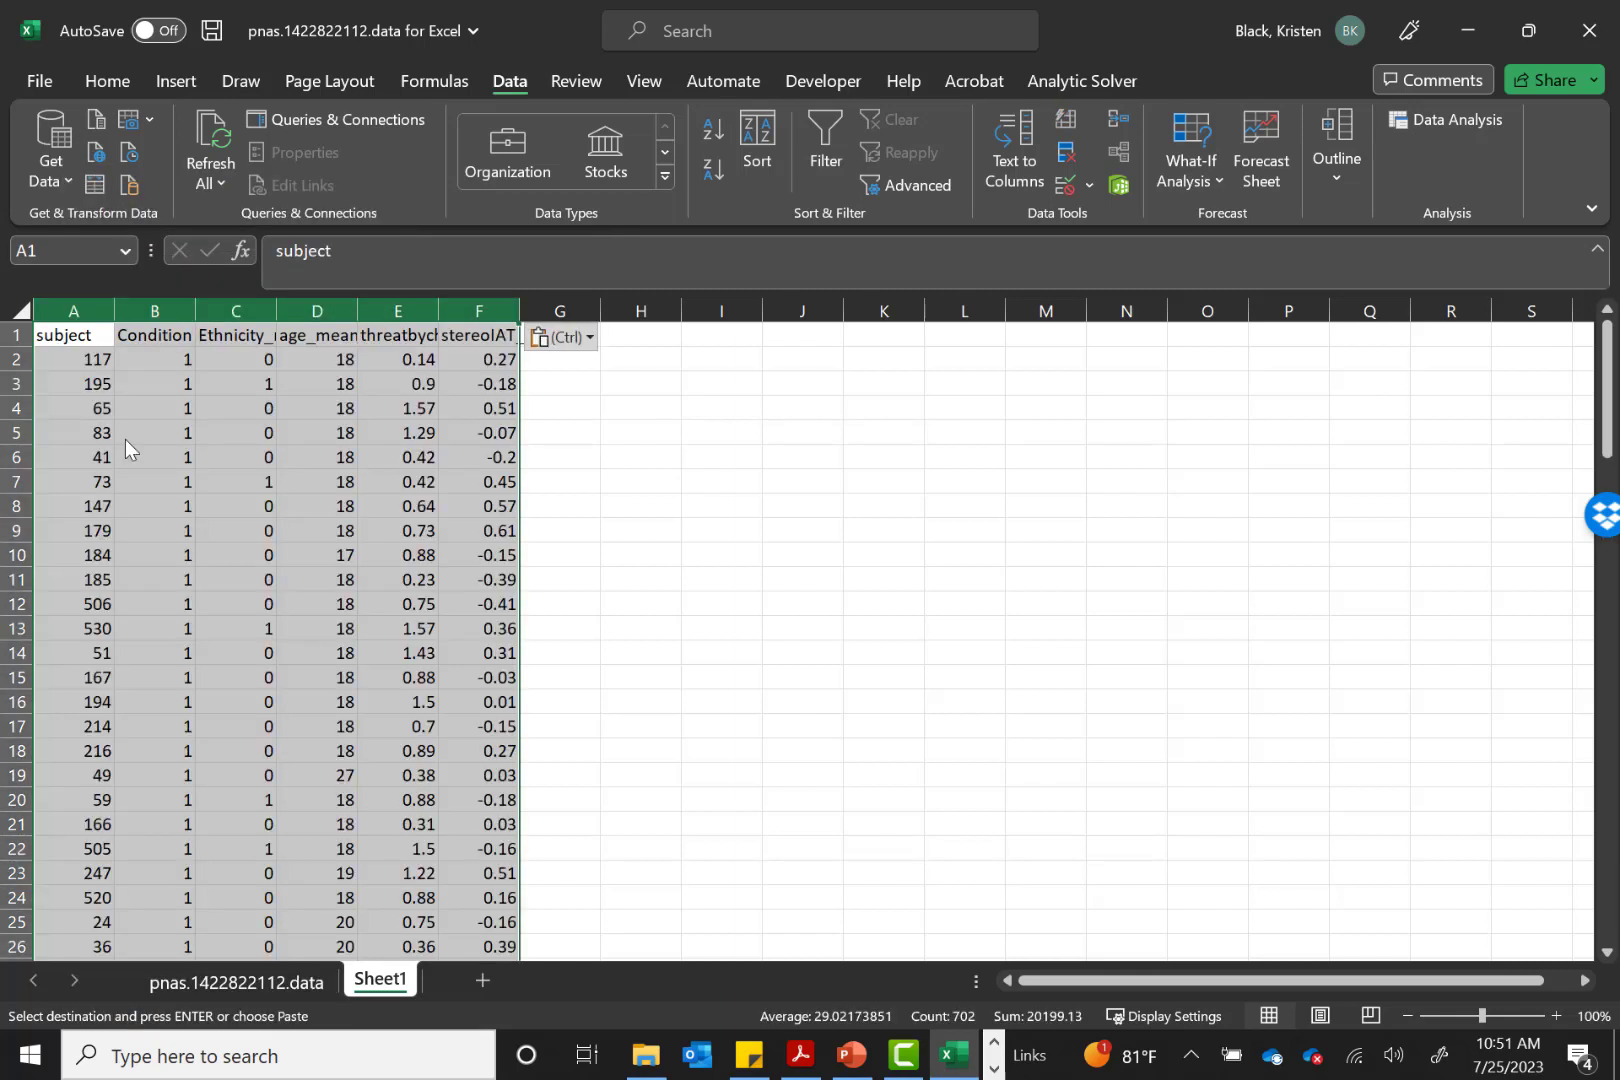
pyautogui.click(80, 330)
pyautogui.click(740, 360)
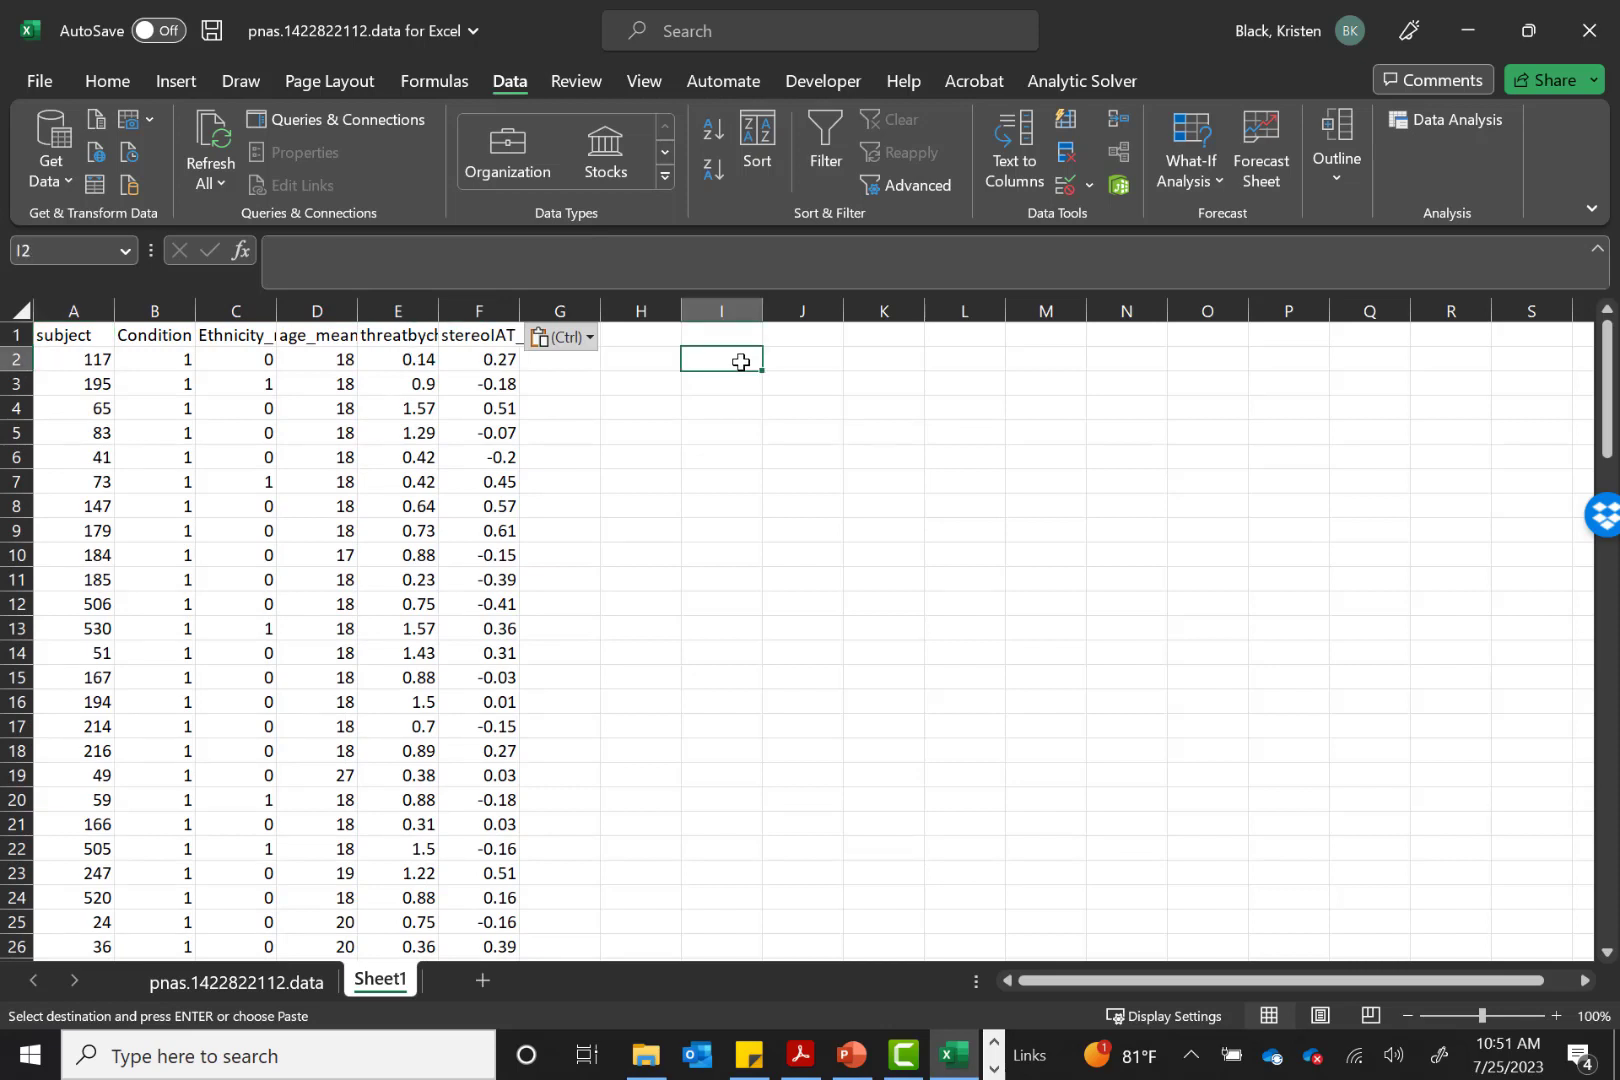
# Set up a Descriptive Statistics analysis with input range D1:F117, covering age_mean through stereoIAT_D, and labels in the first row
pyautogui.click(1457, 122)
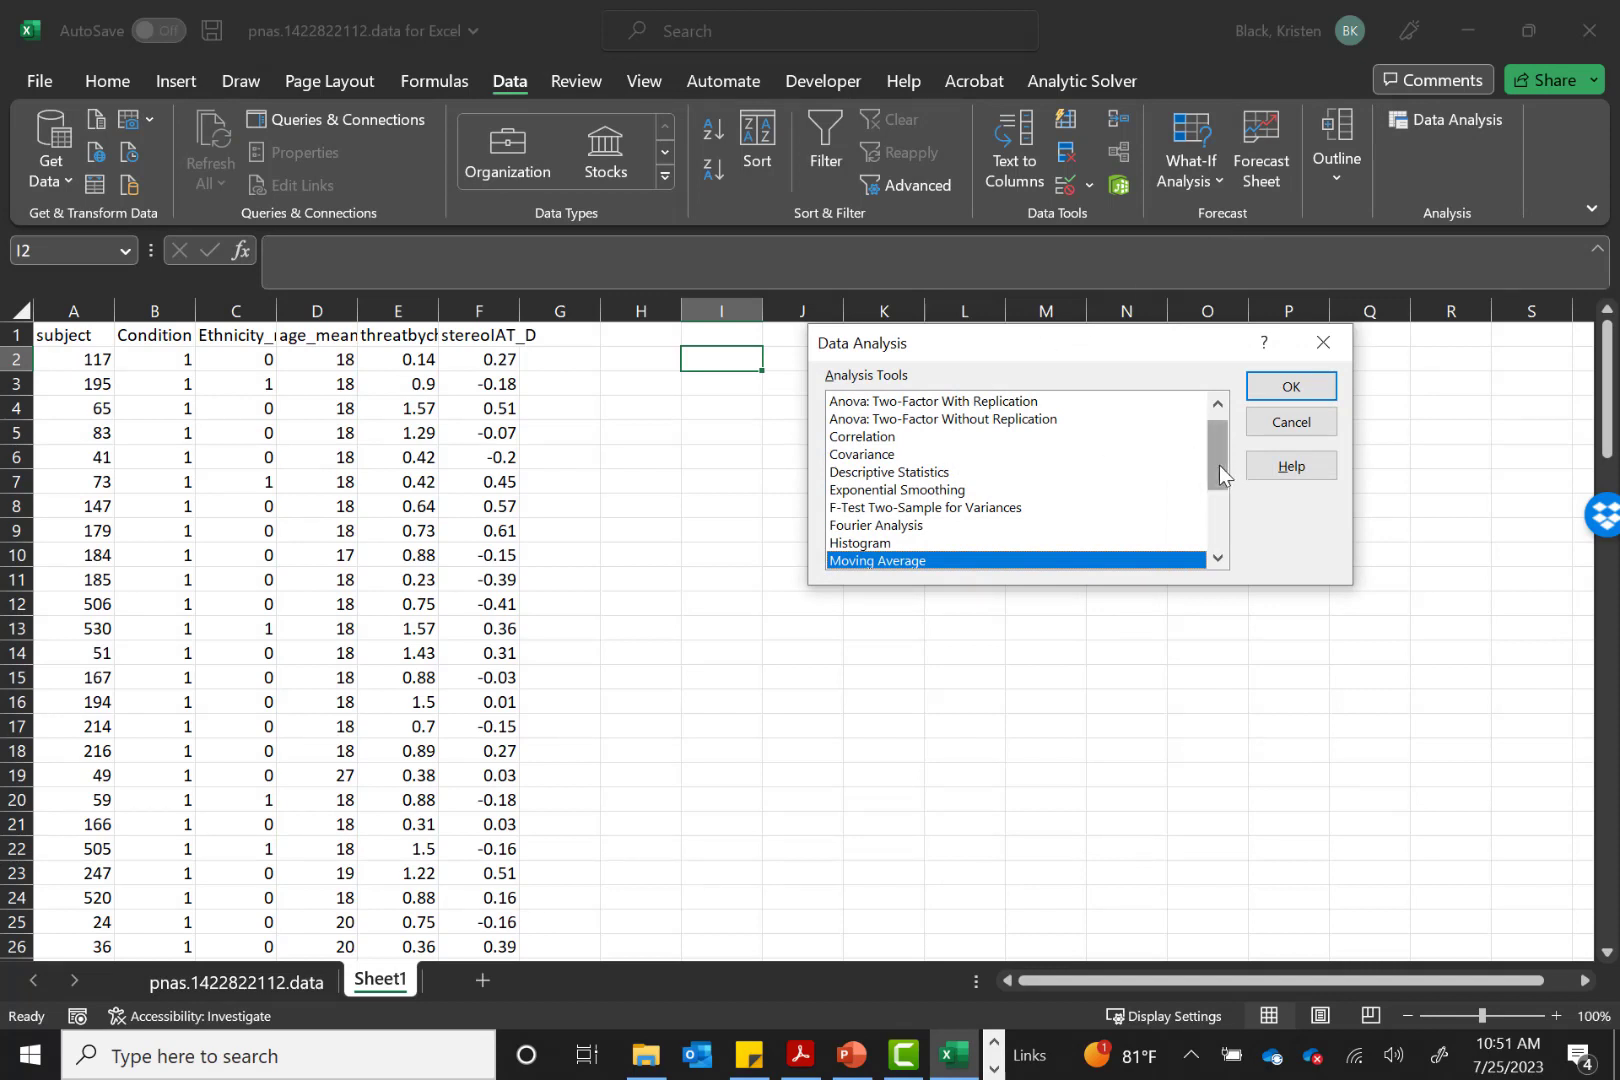
pyautogui.moveTo(1219, 467)
pyautogui.mouseDown()
pyautogui.moveTo(1222, 545)
pyautogui.moveTo(1220, 440)
pyautogui.mouseUp()
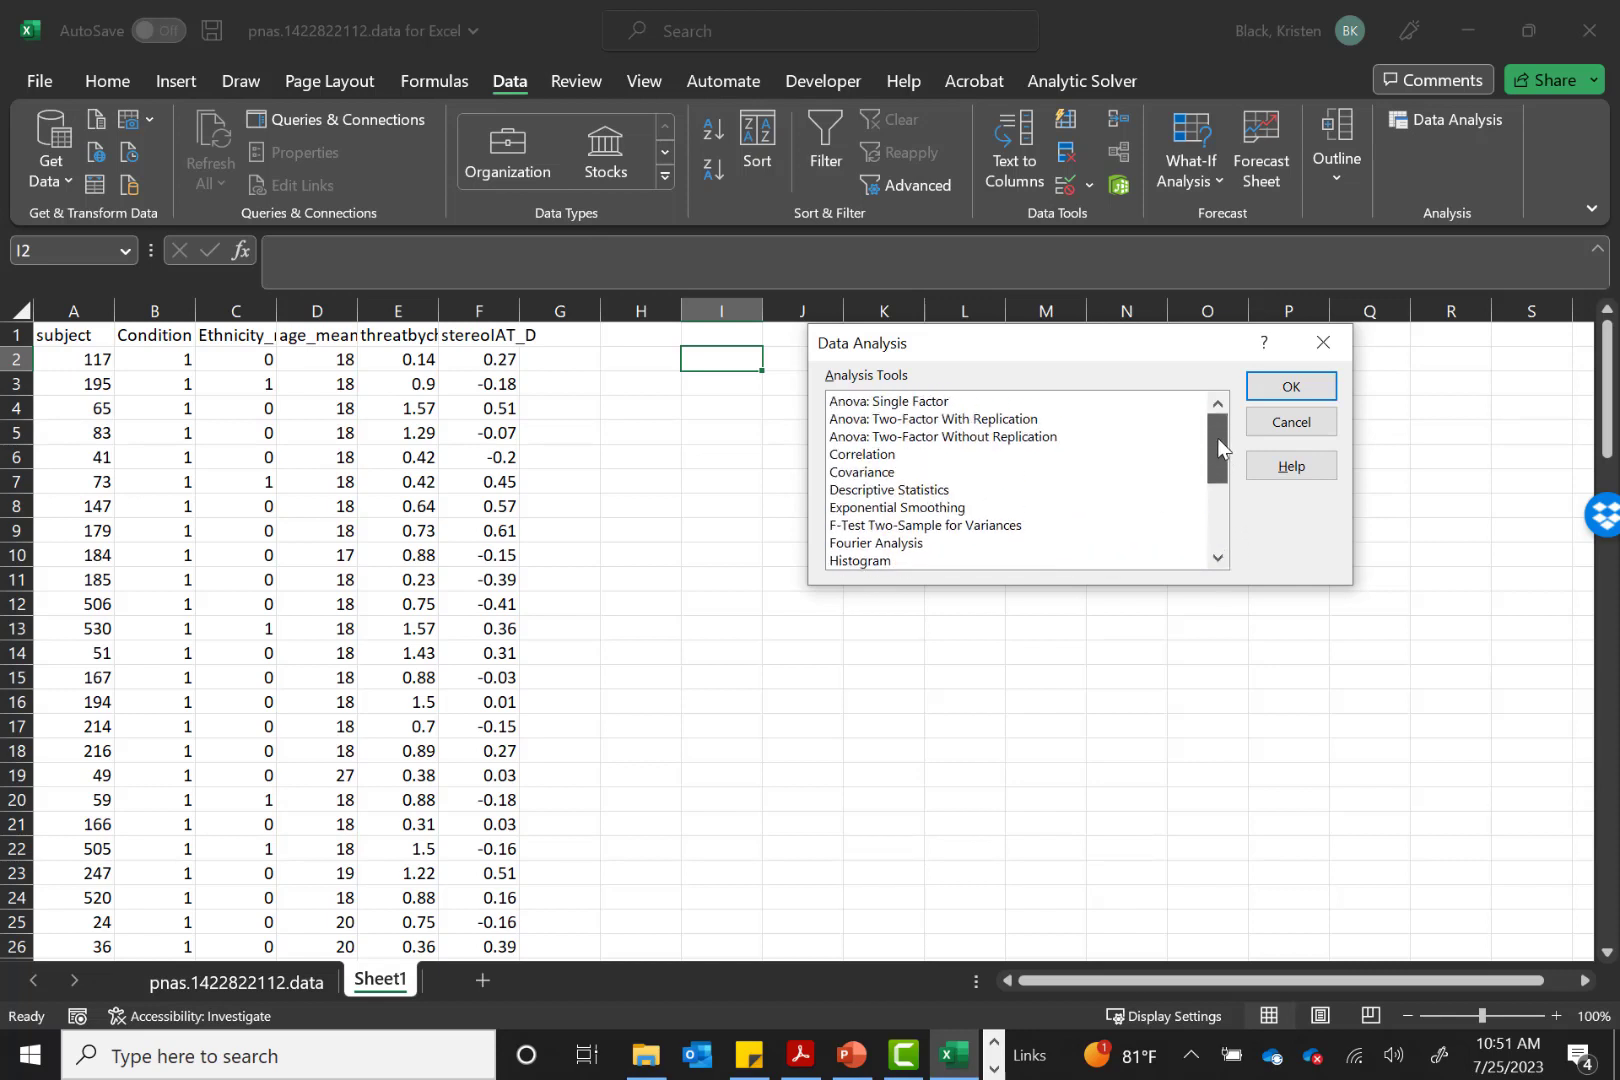
pyautogui.click(923, 494)
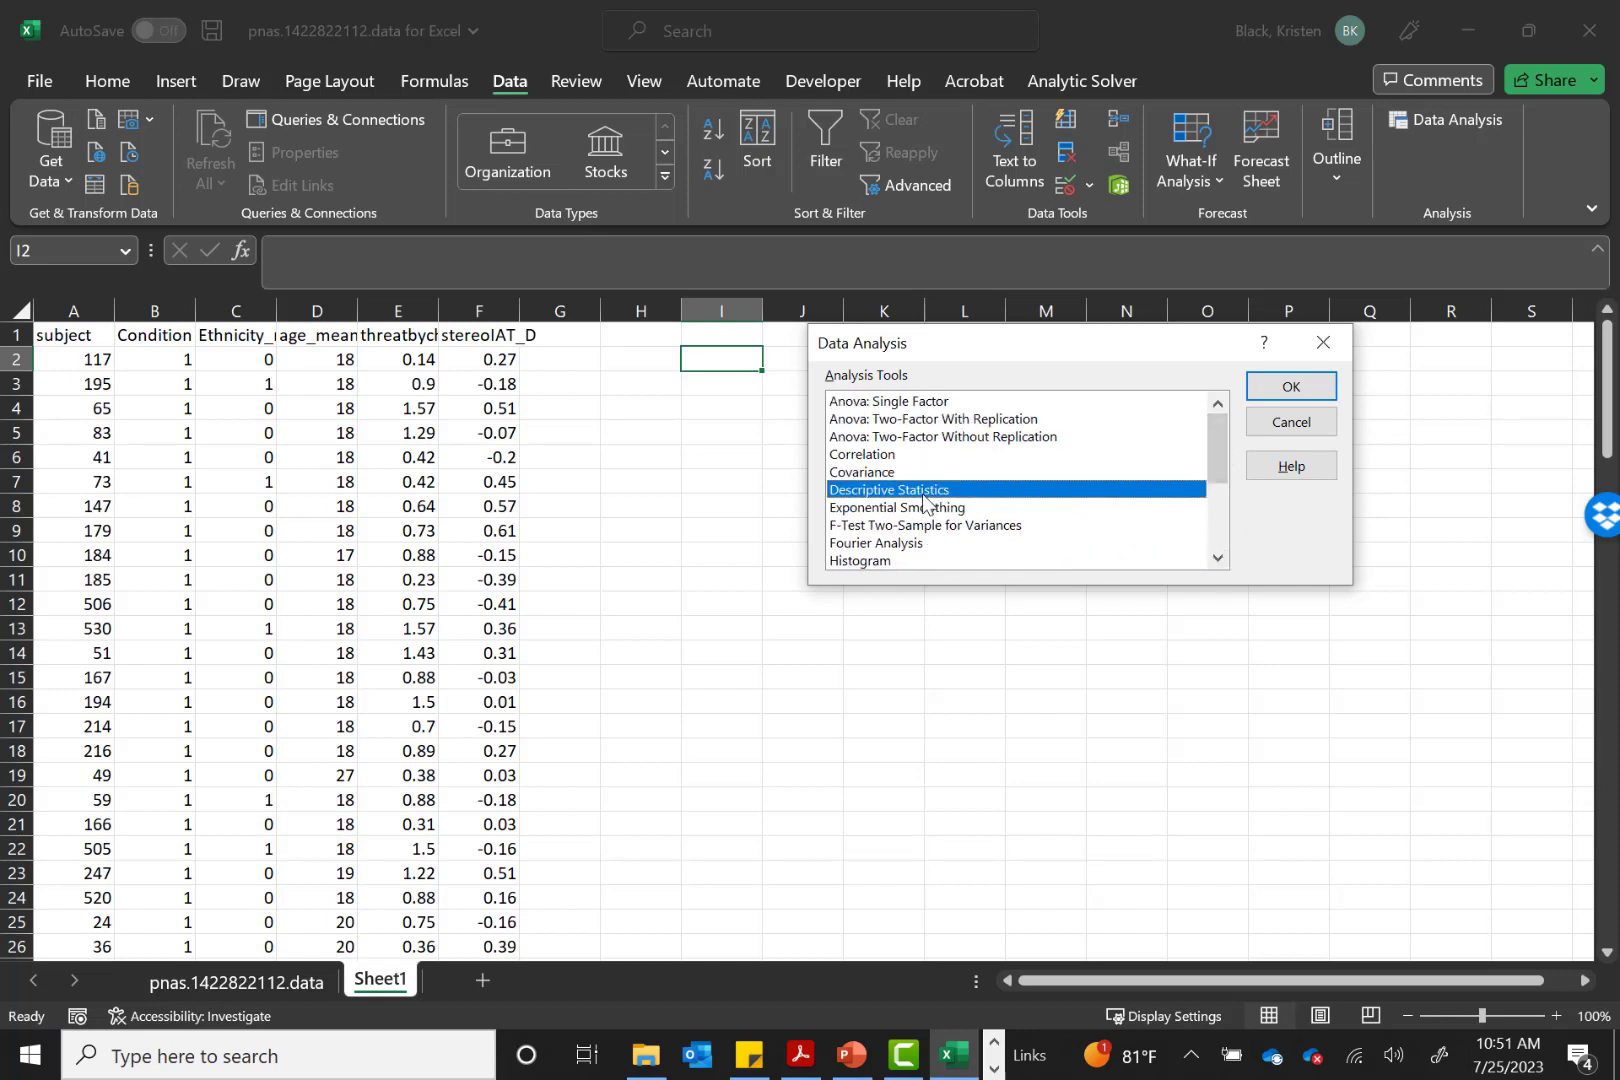
pyautogui.click(1310, 392)
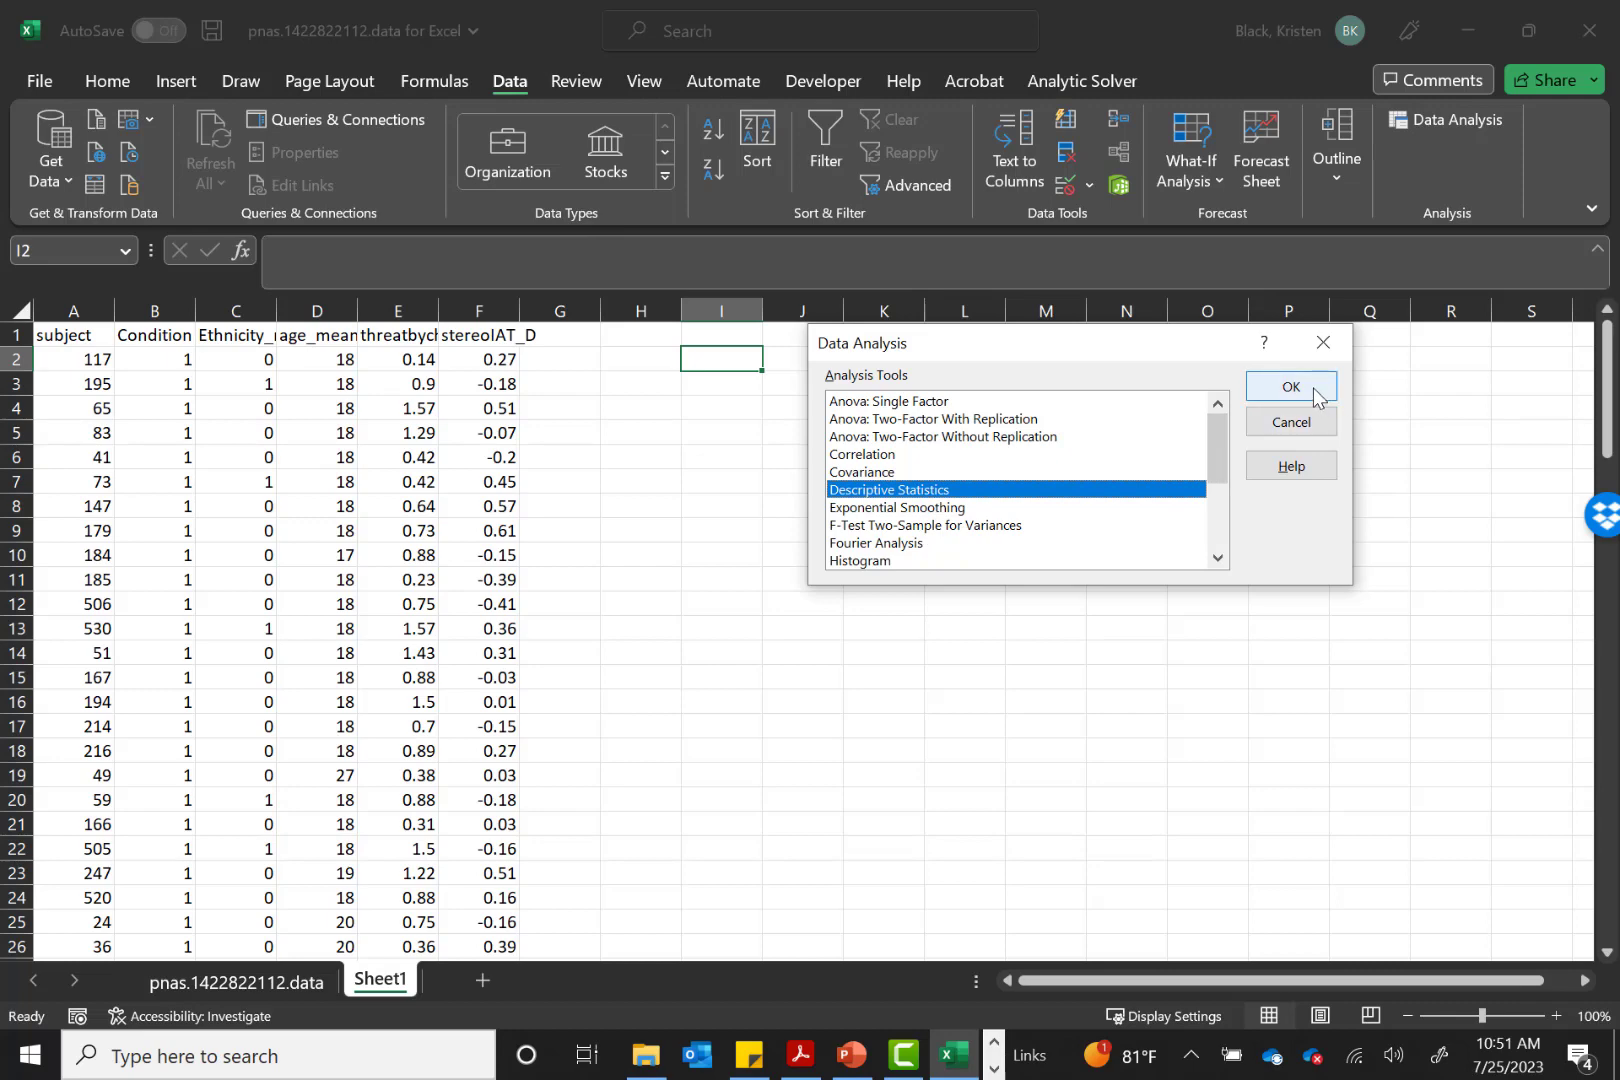
pyautogui.click(1312, 389)
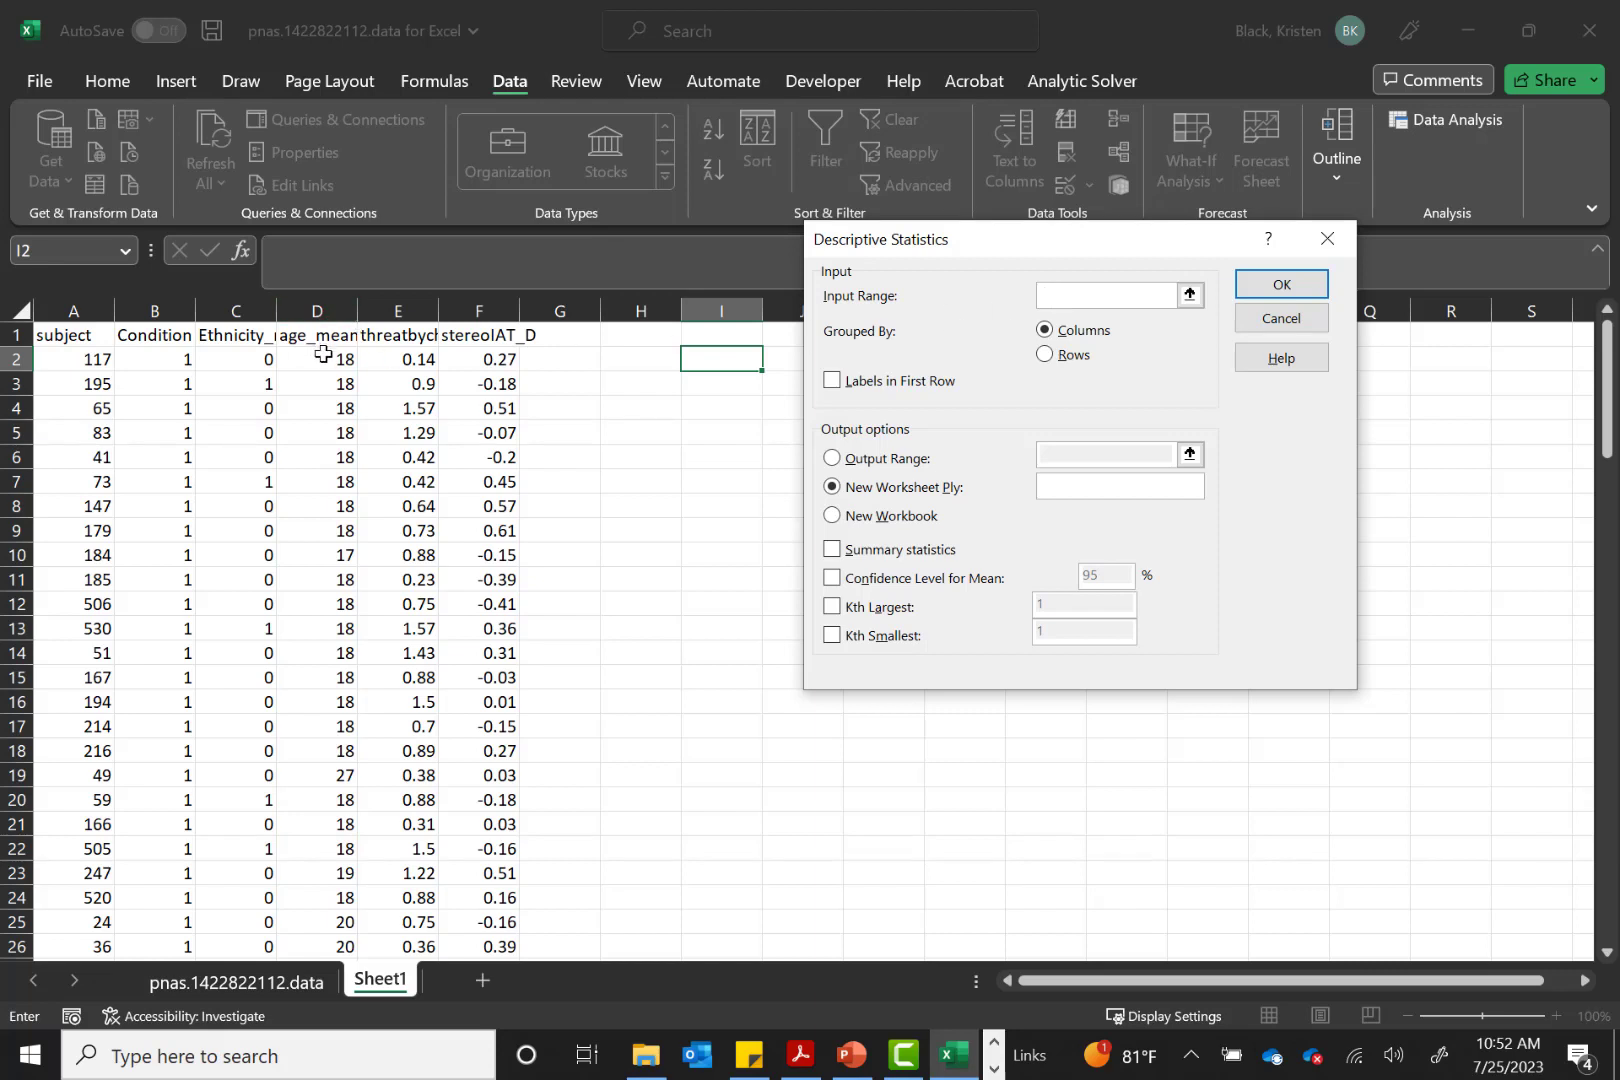
pyautogui.moveTo(317, 330); pyautogui.dragTo(483, 924)
pyautogui.moveTo(491, 860); pyautogui.dragTo(491, 868)
pyautogui.scroll(4, 742, 614)
pyautogui.scroll(20, 742, 614)
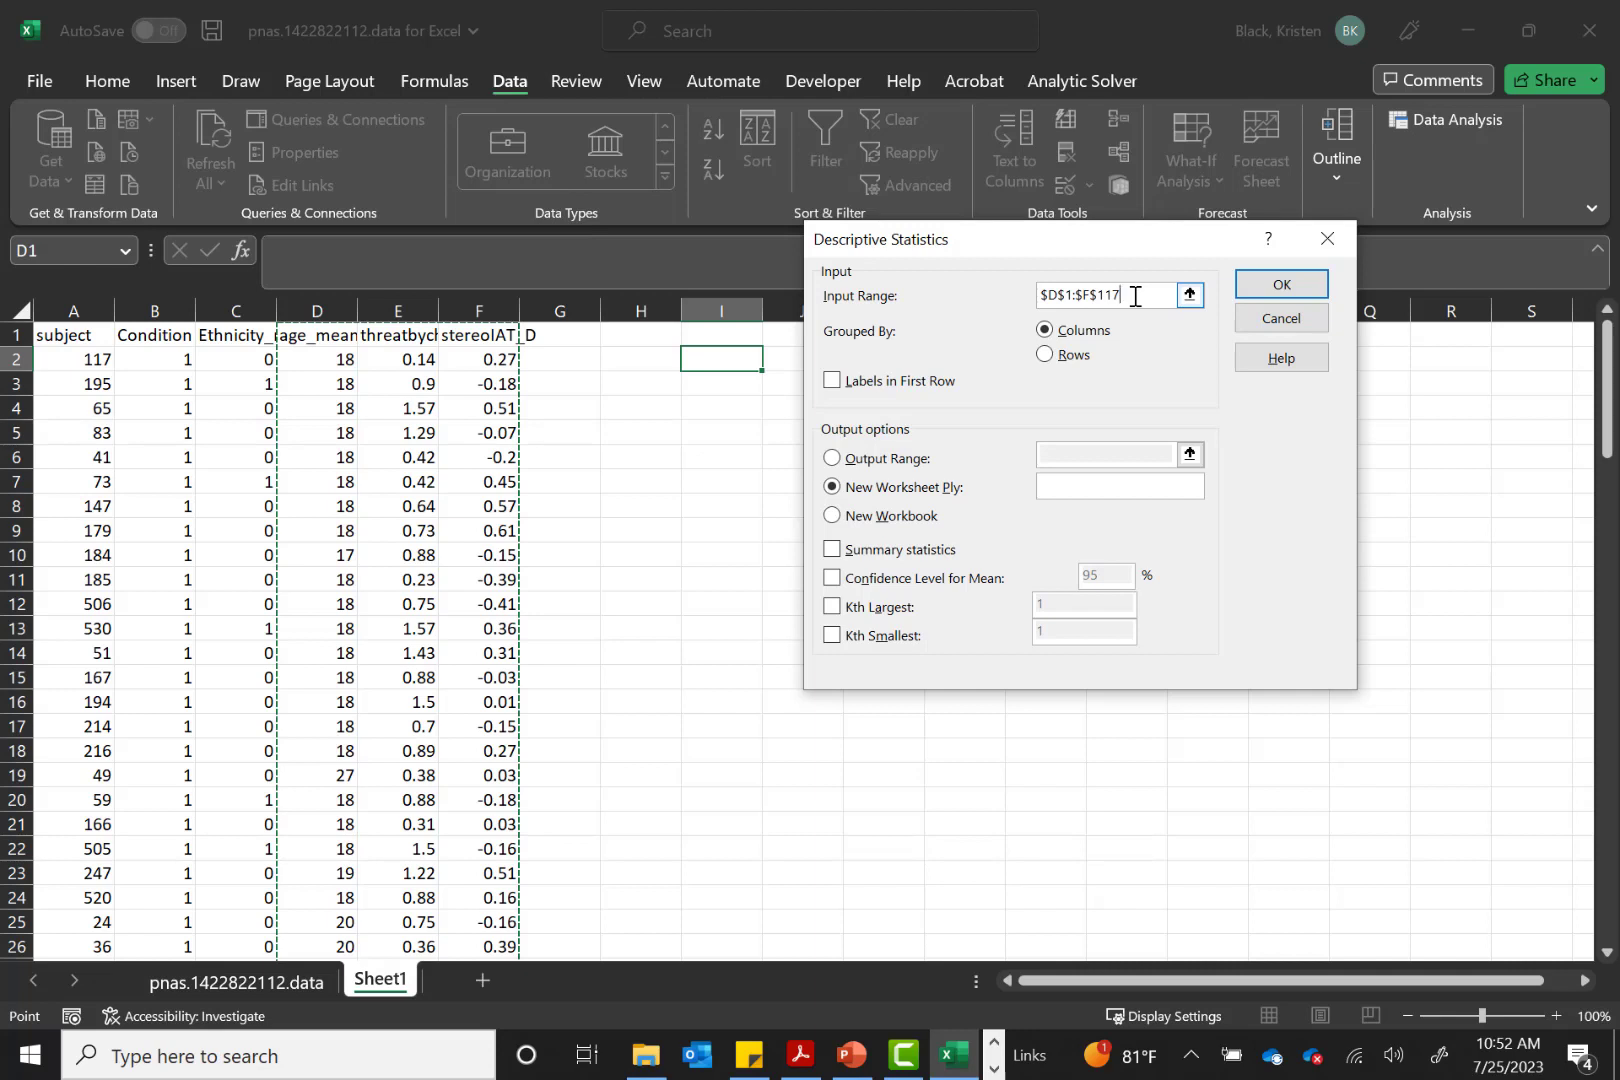
pyautogui.click(868, 383)
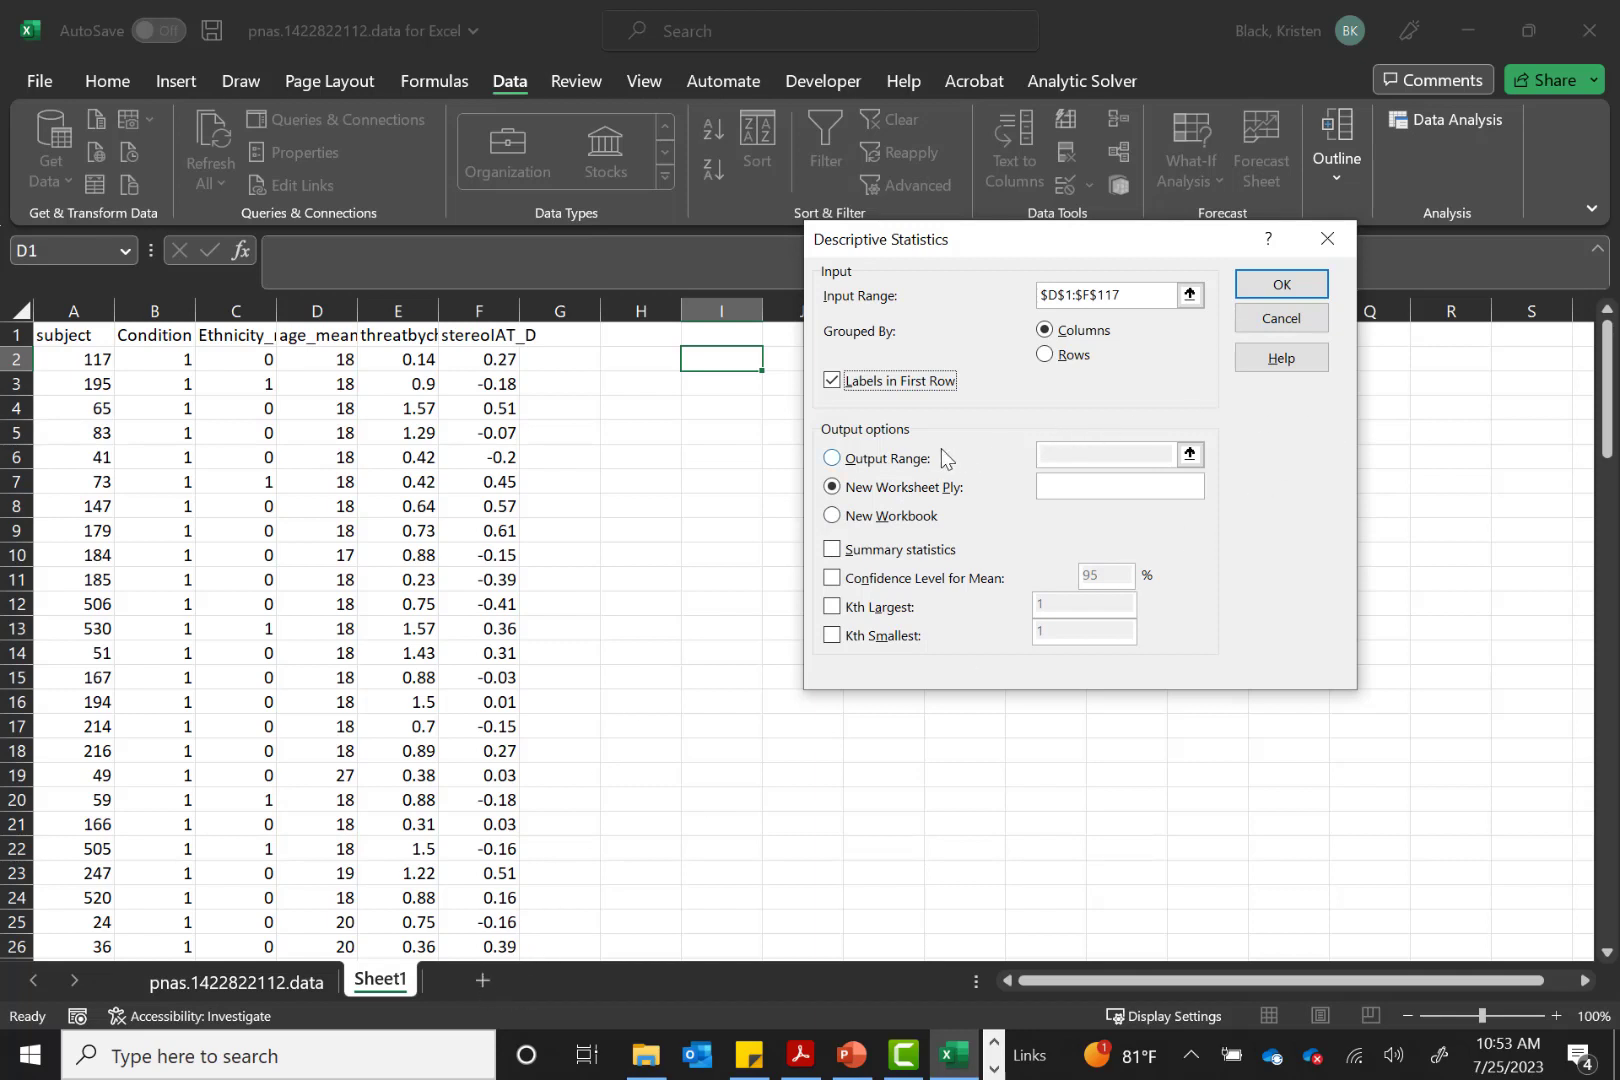
# Set the output range to I2:P10 on the same sheet, include summary statistics, and run the analysis
pyautogui.click(913, 460)
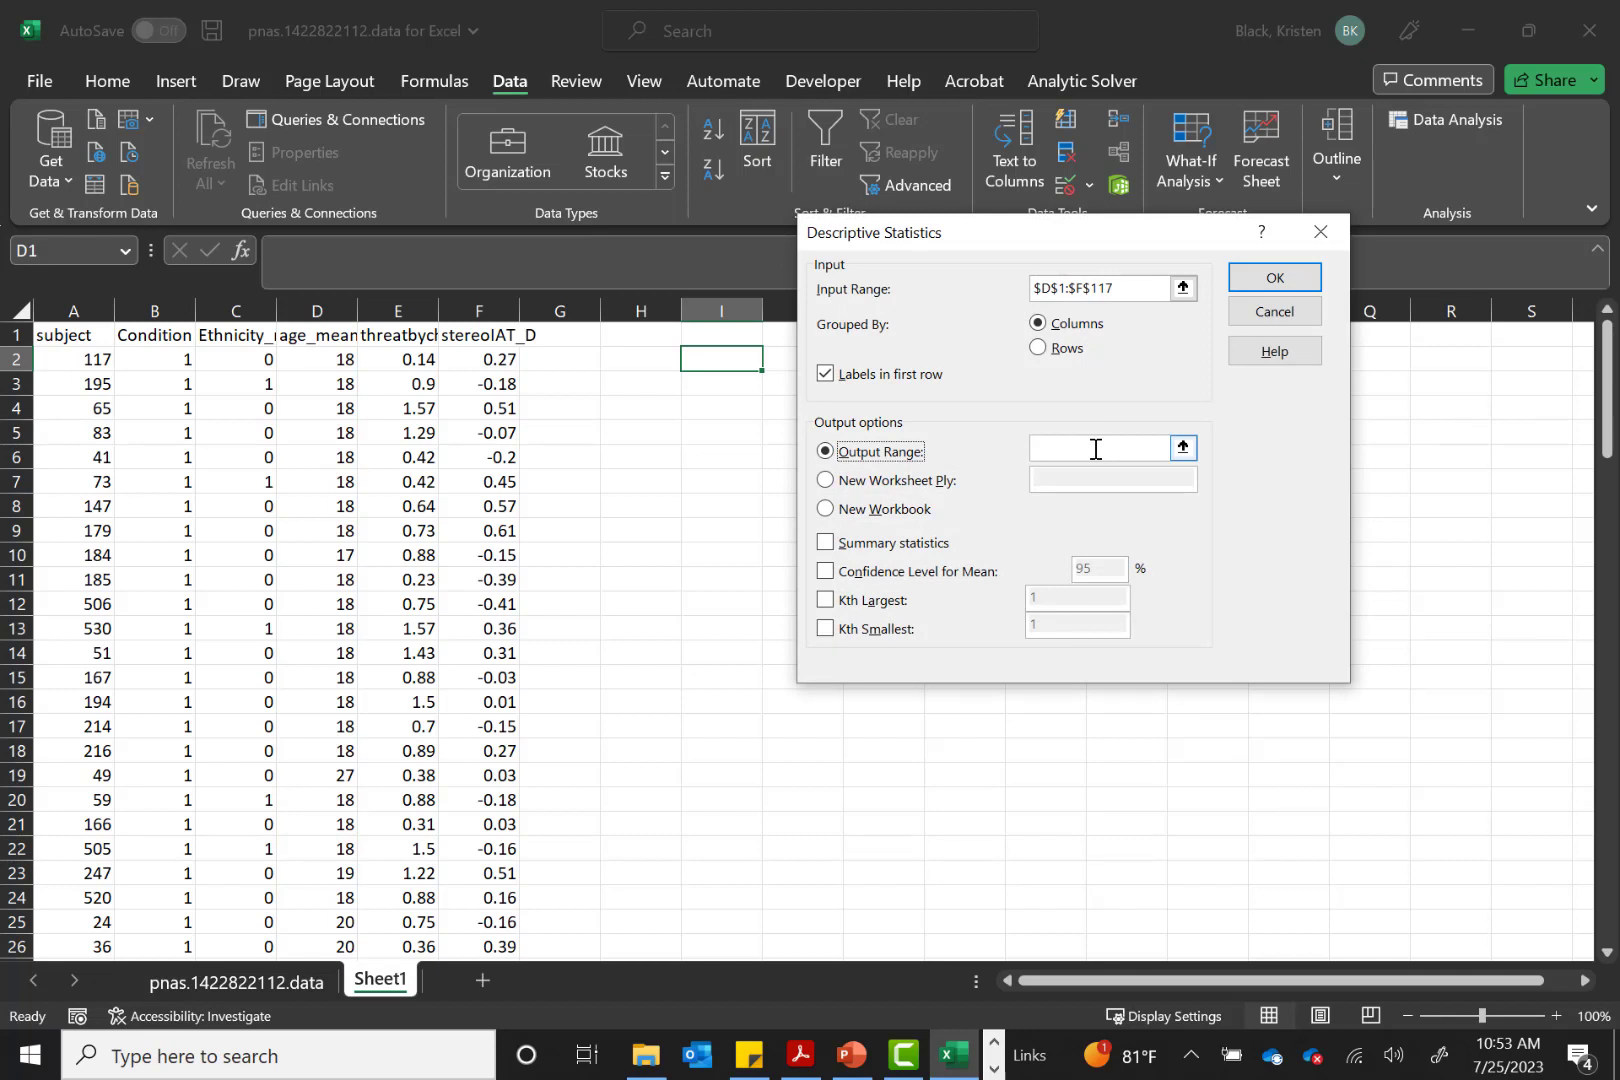
pyautogui.click(1095, 449)
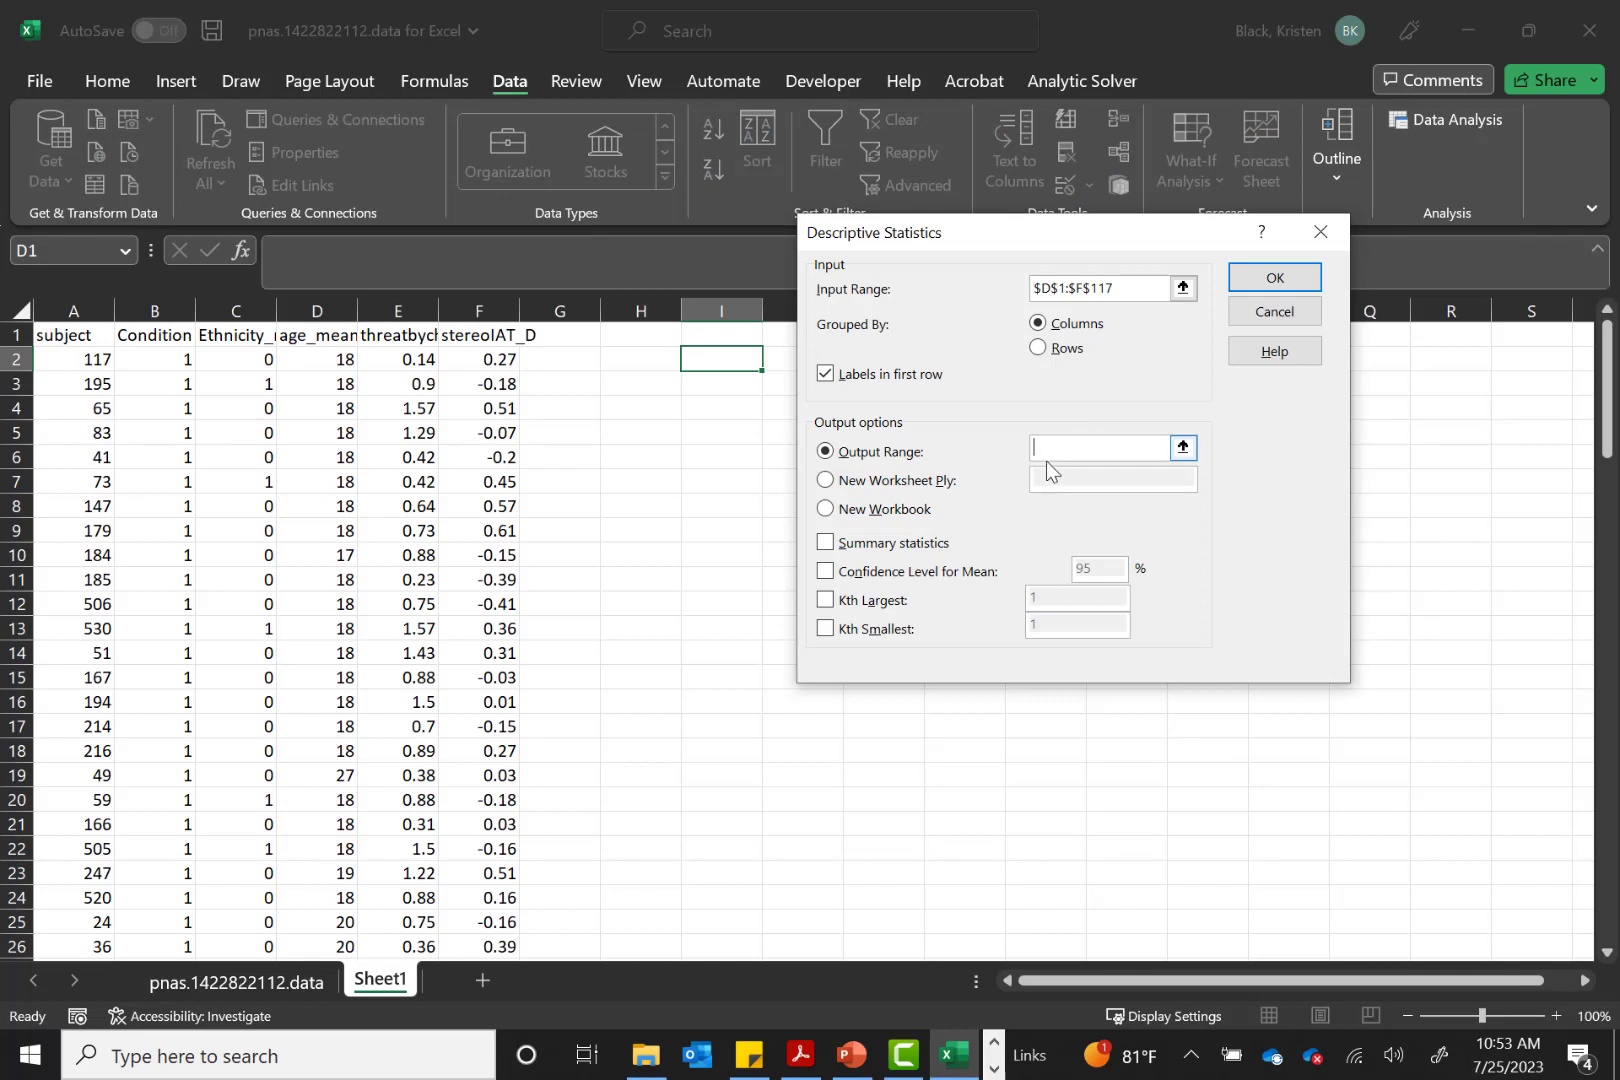
pyautogui.moveTo(716, 362); pyautogui.dragTo(1266, 547)
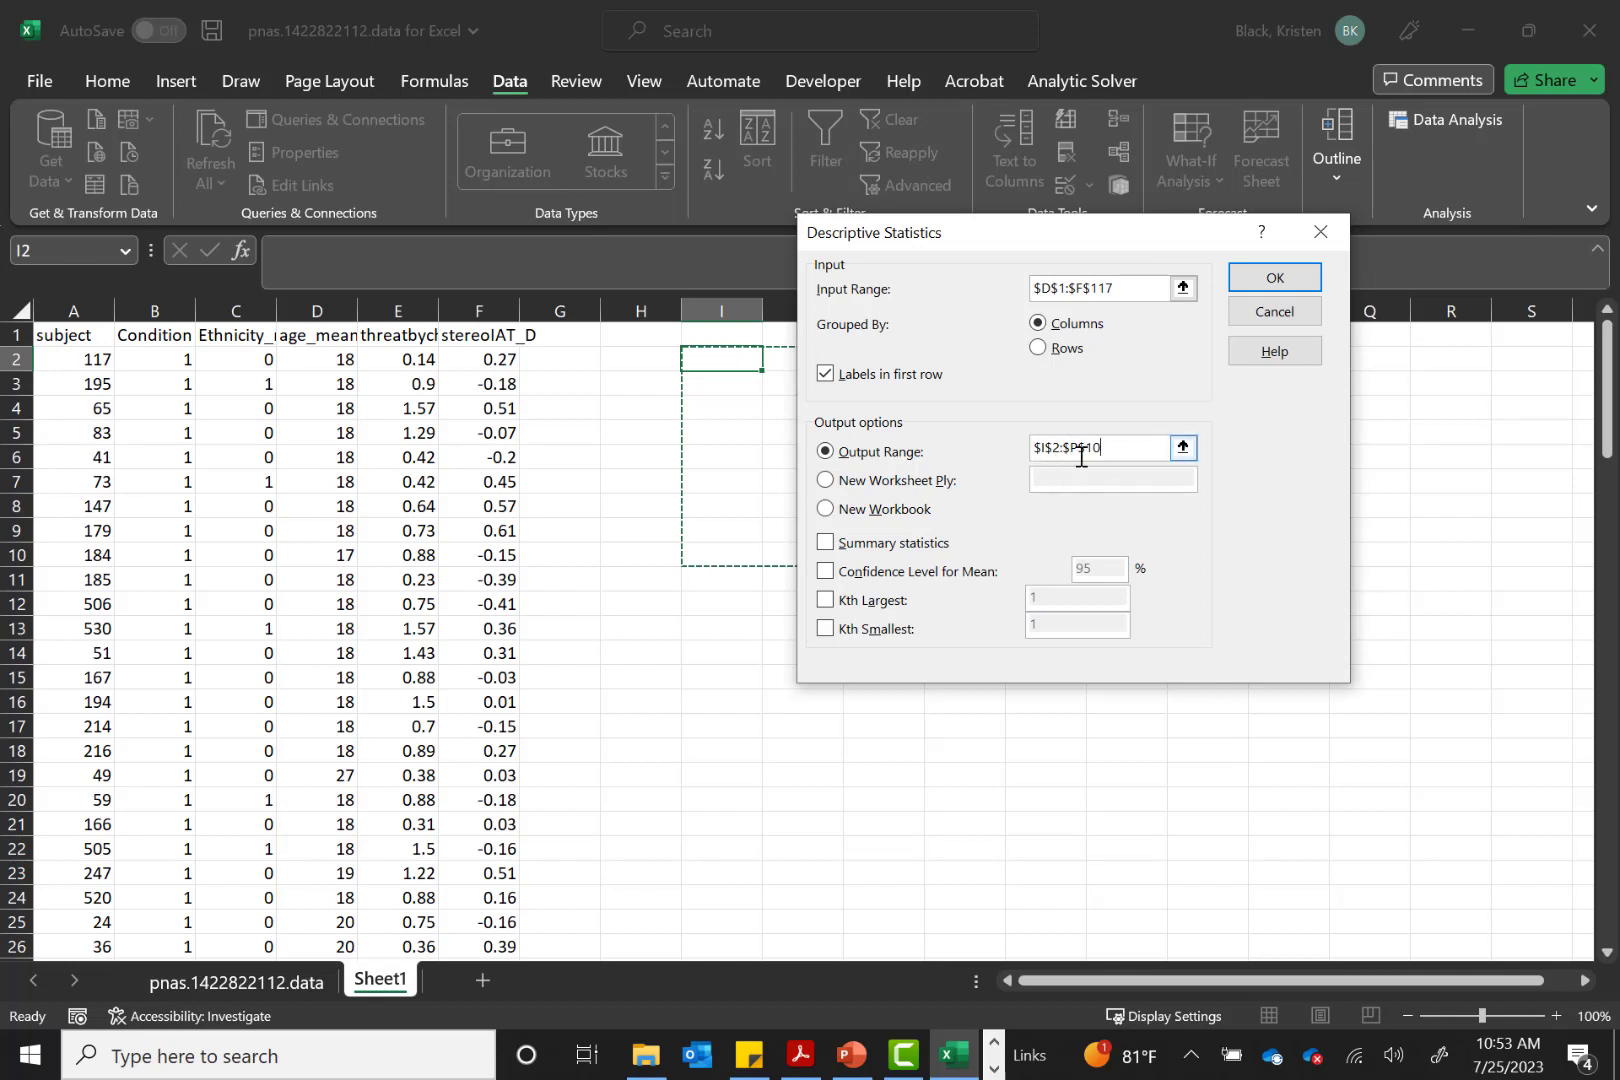
pyautogui.click(826, 544)
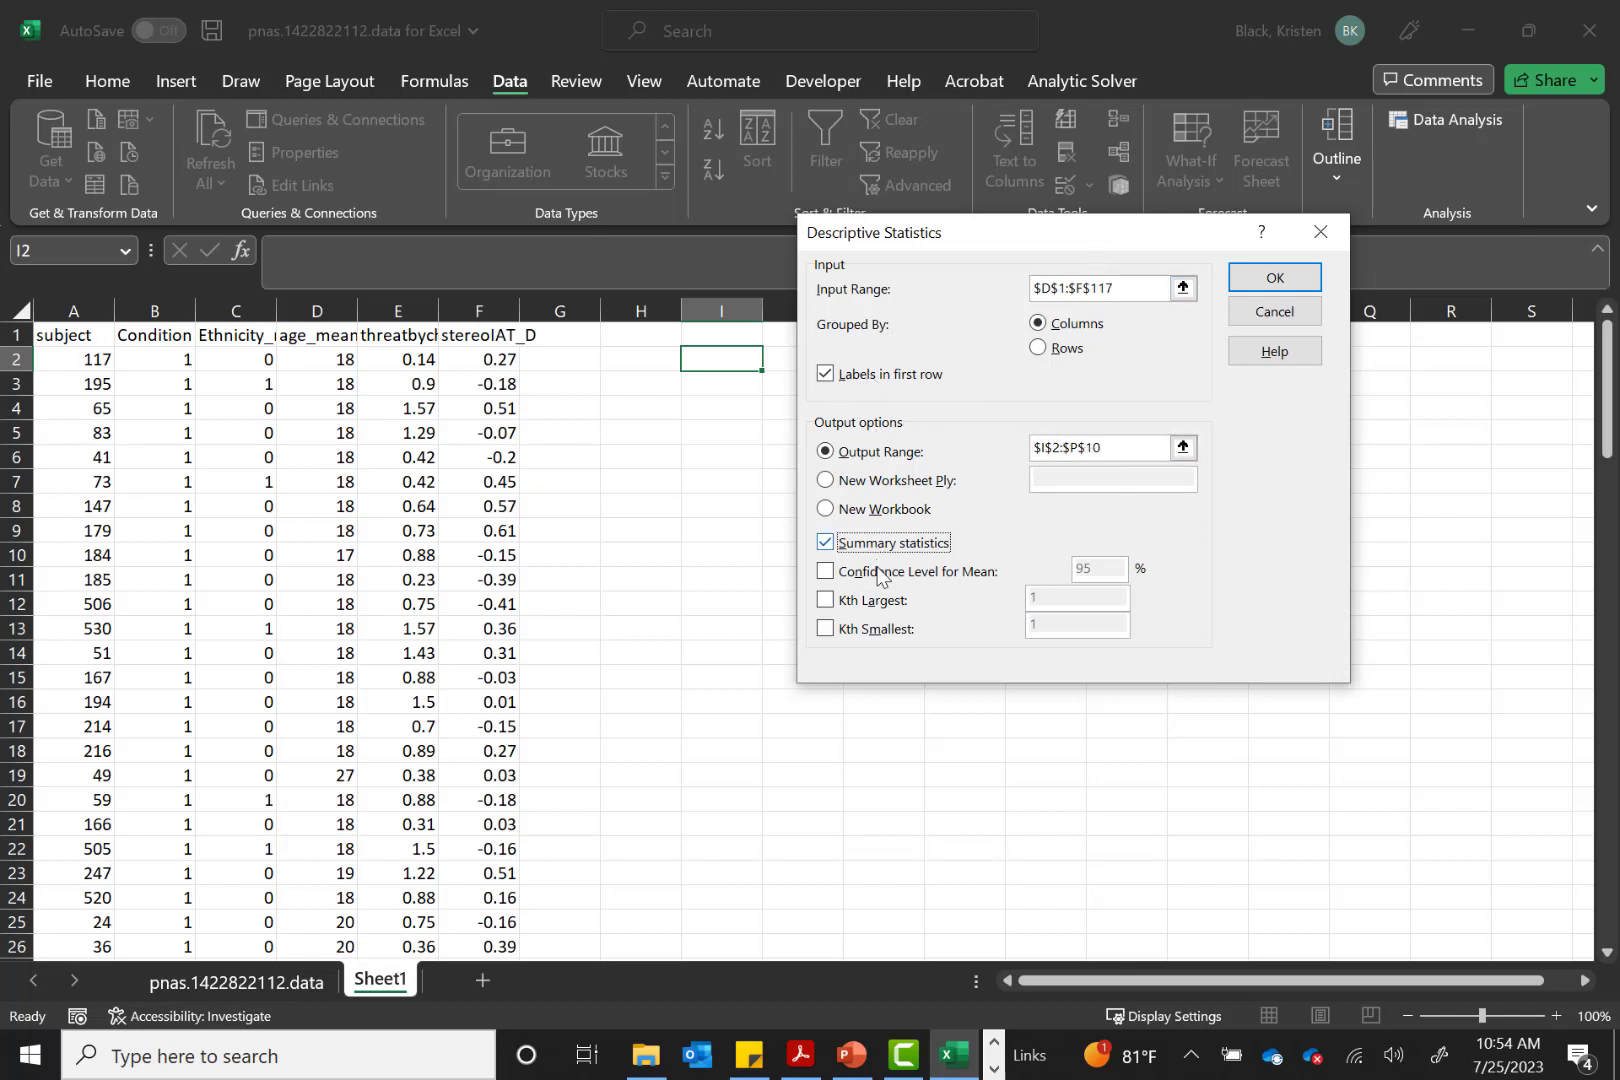
pyautogui.click(1280, 276)
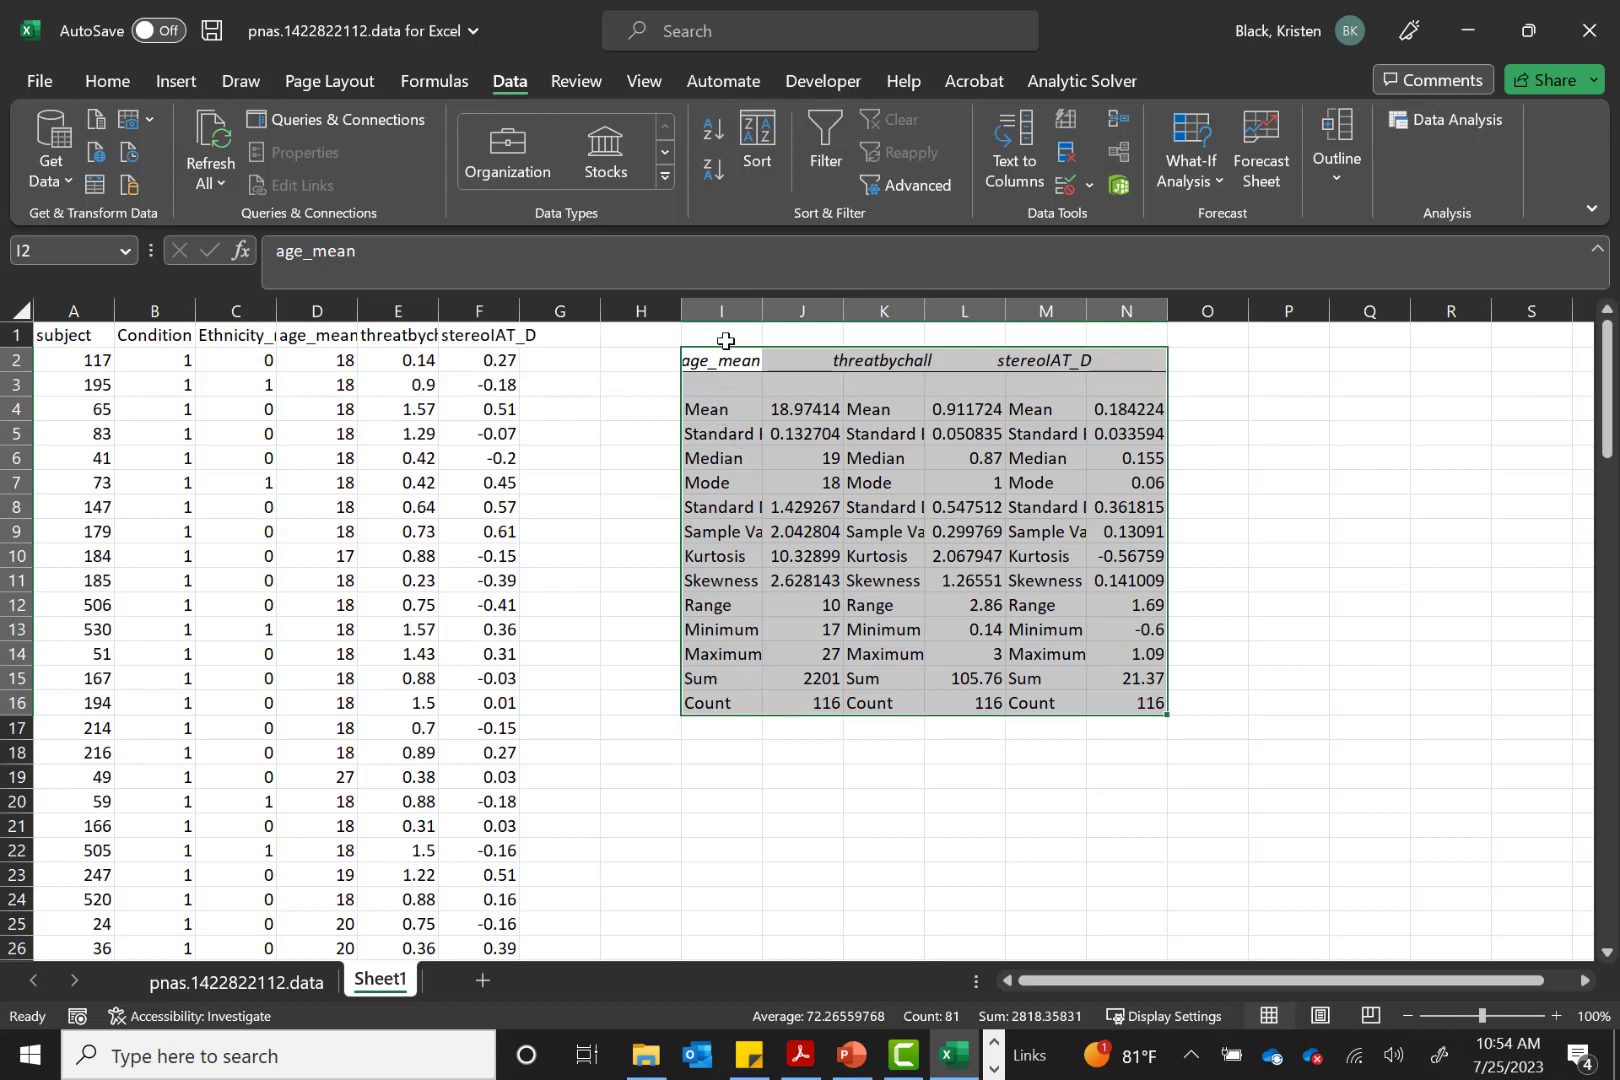
pyautogui.click(724, 411)
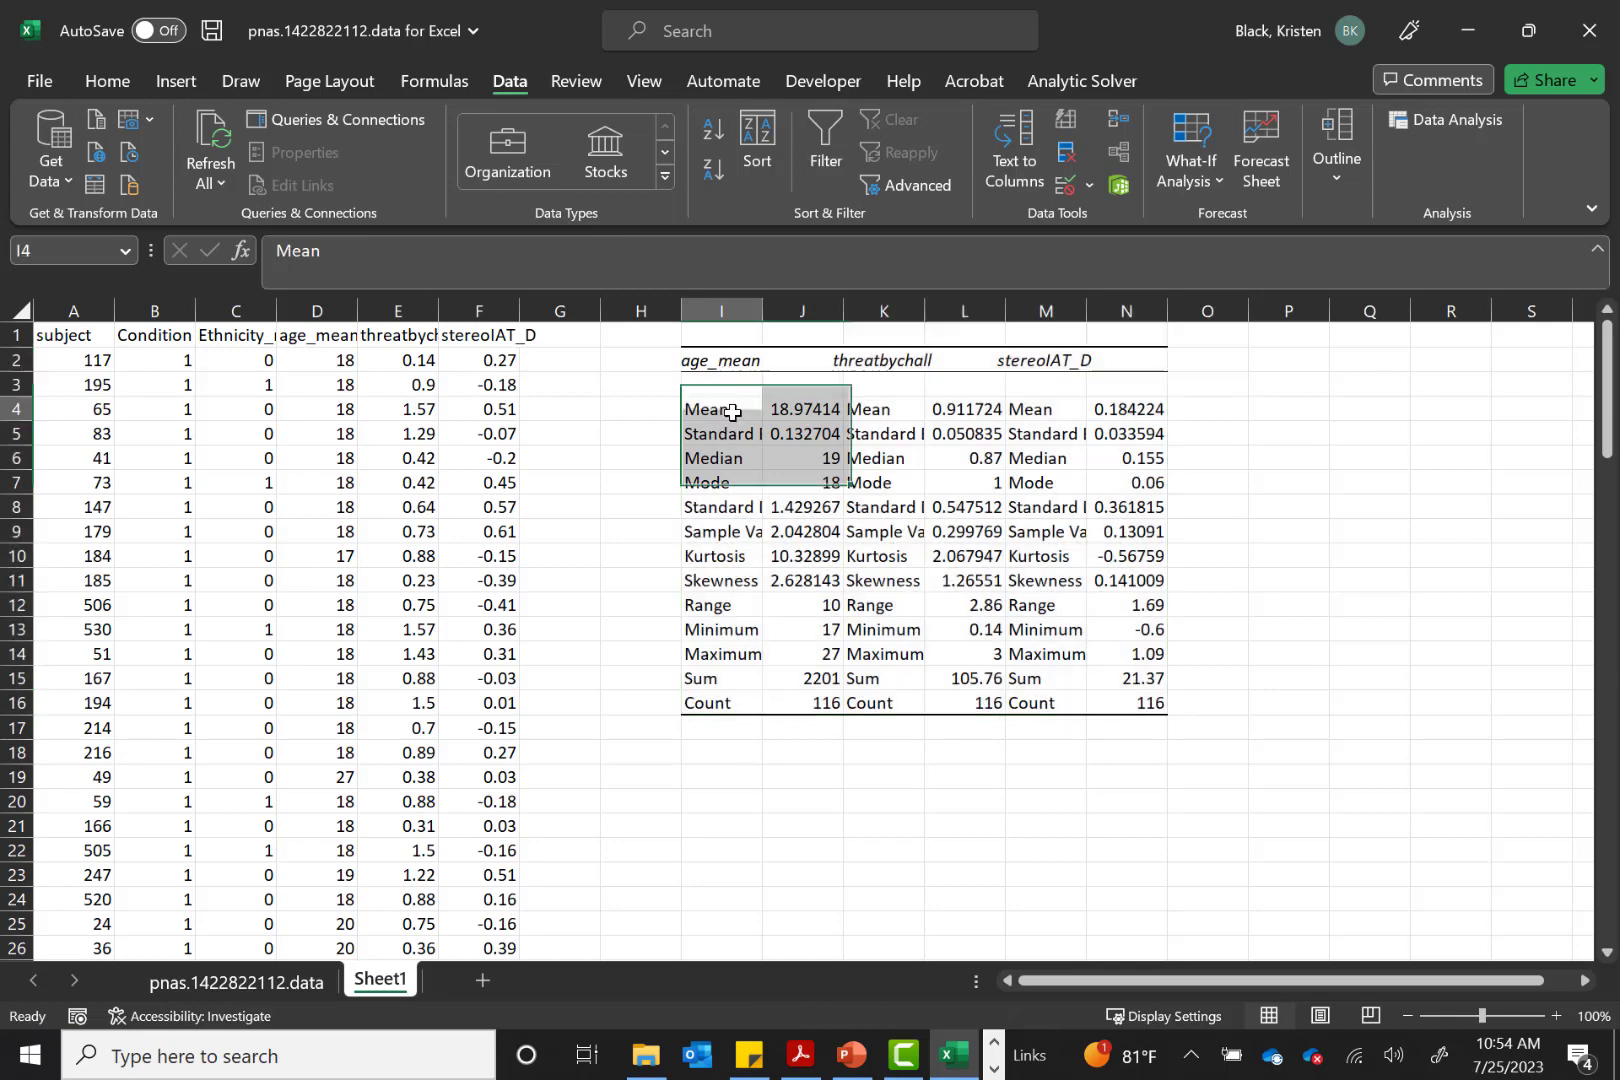
pyautogui.click(812, 414)
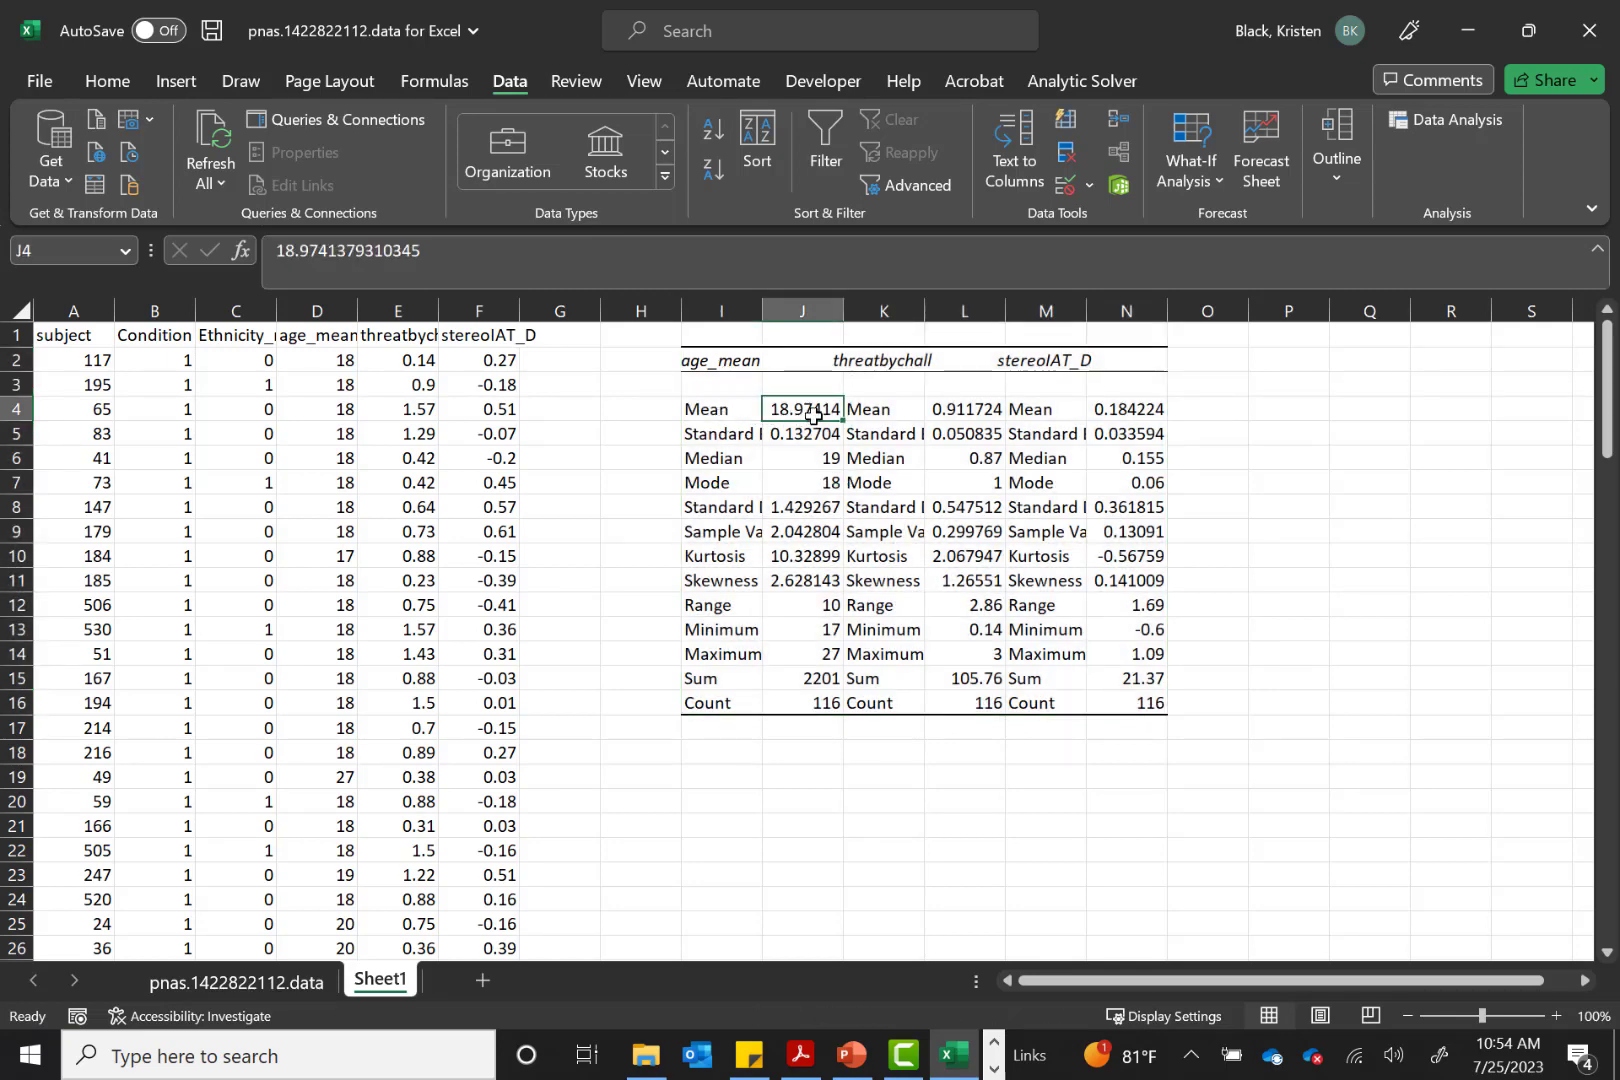
# Examine the summary statistics blocks for age_mean, threatbychall and stereoIAT_D one after another
pyautogui.click(872, 416)
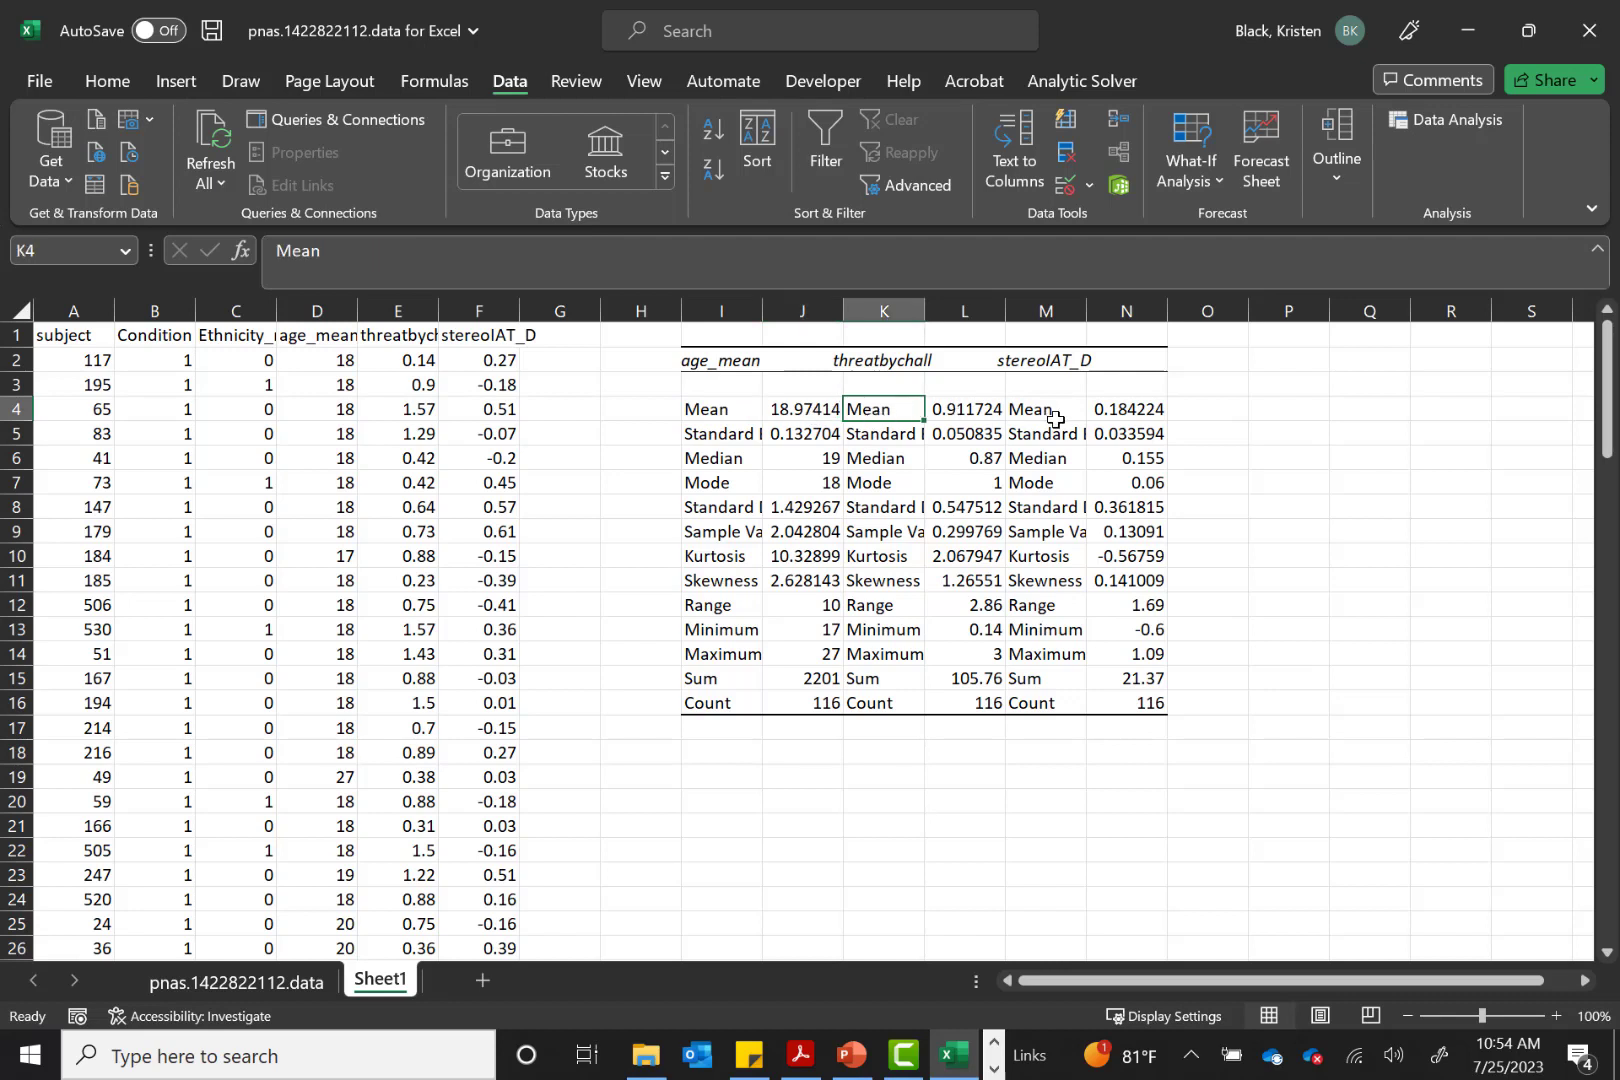
pyautogui.click(707, 359)
pyautogui.moveTo(707, 359); pyautogui.dragTo(810, 712)
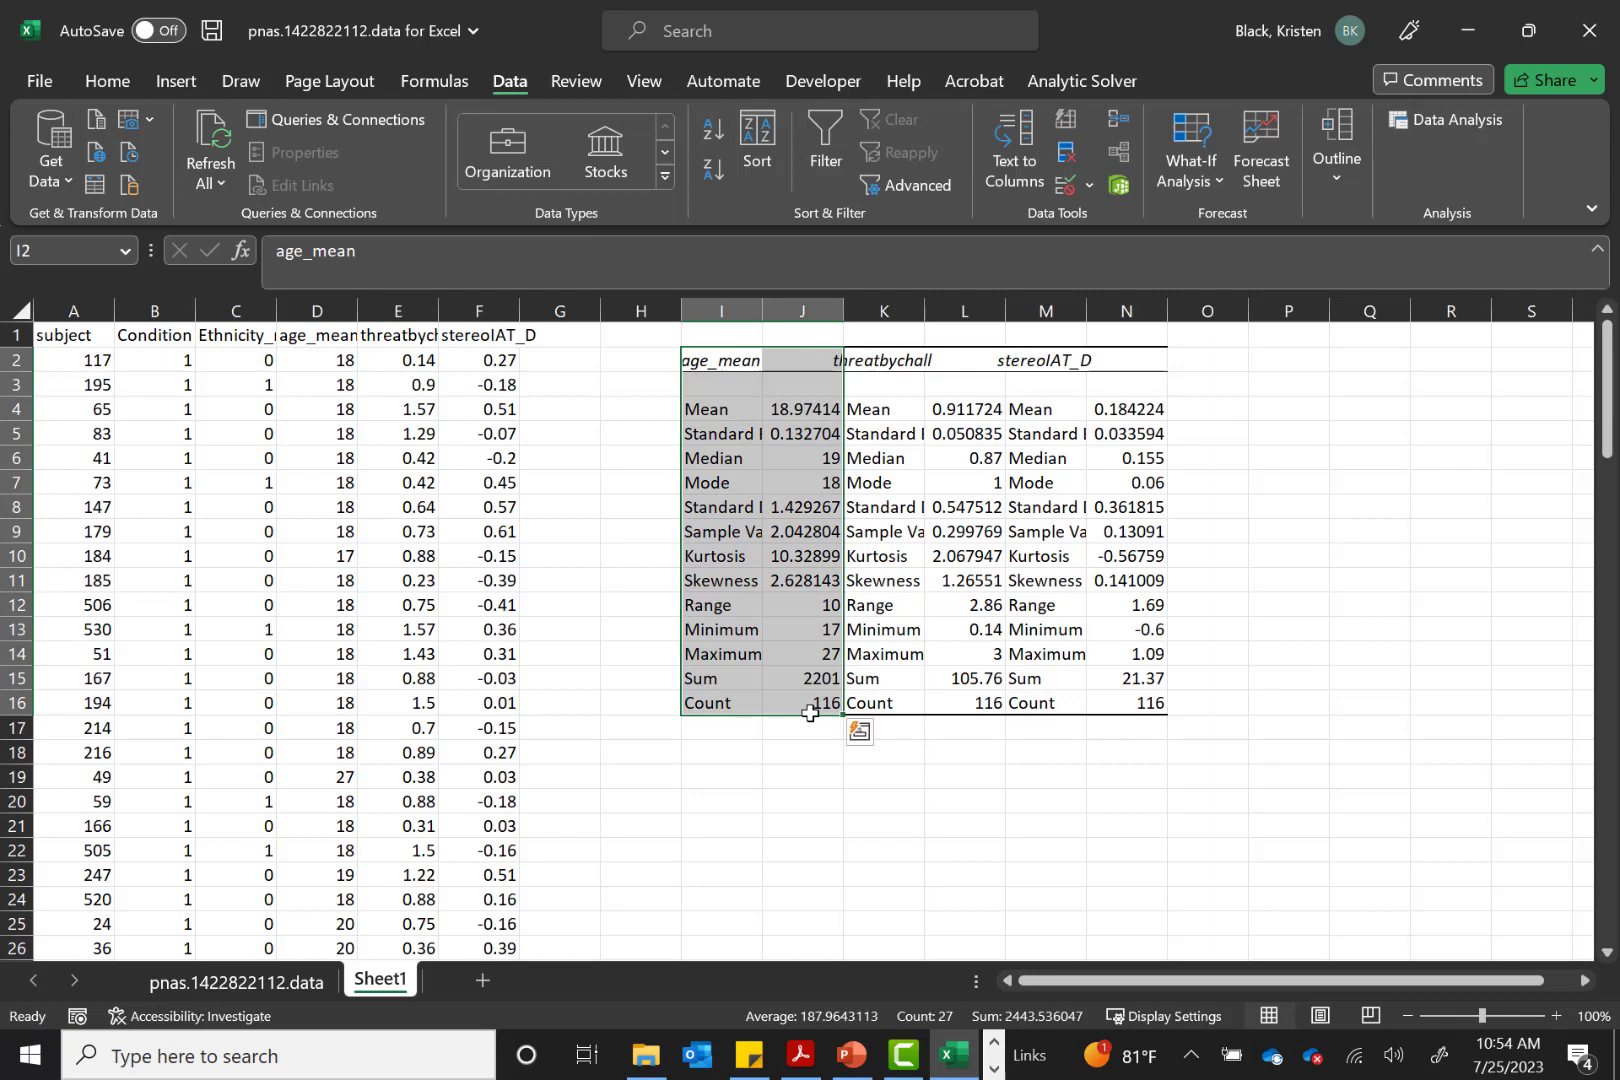
pyautogui.moveTo(896, 354); pyautogui.dragTo(970, 712)
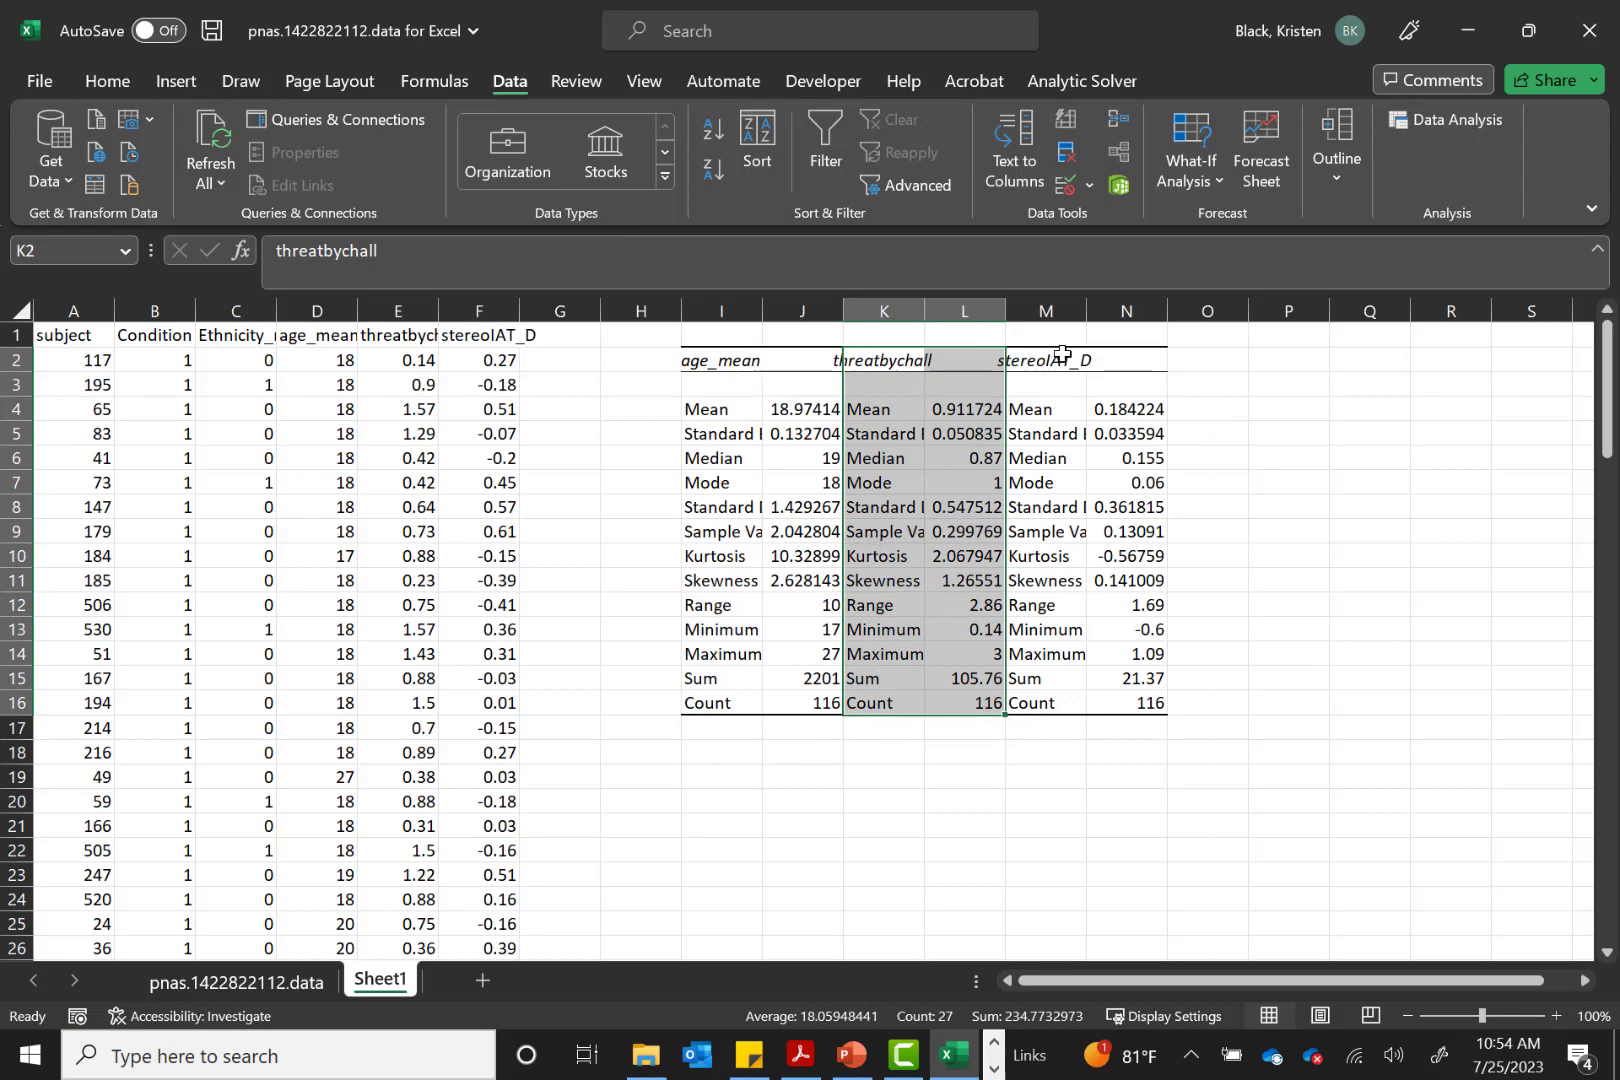
pyautogui.moveTo(1062, 354); pyautogui.dragTo(1150, 700)
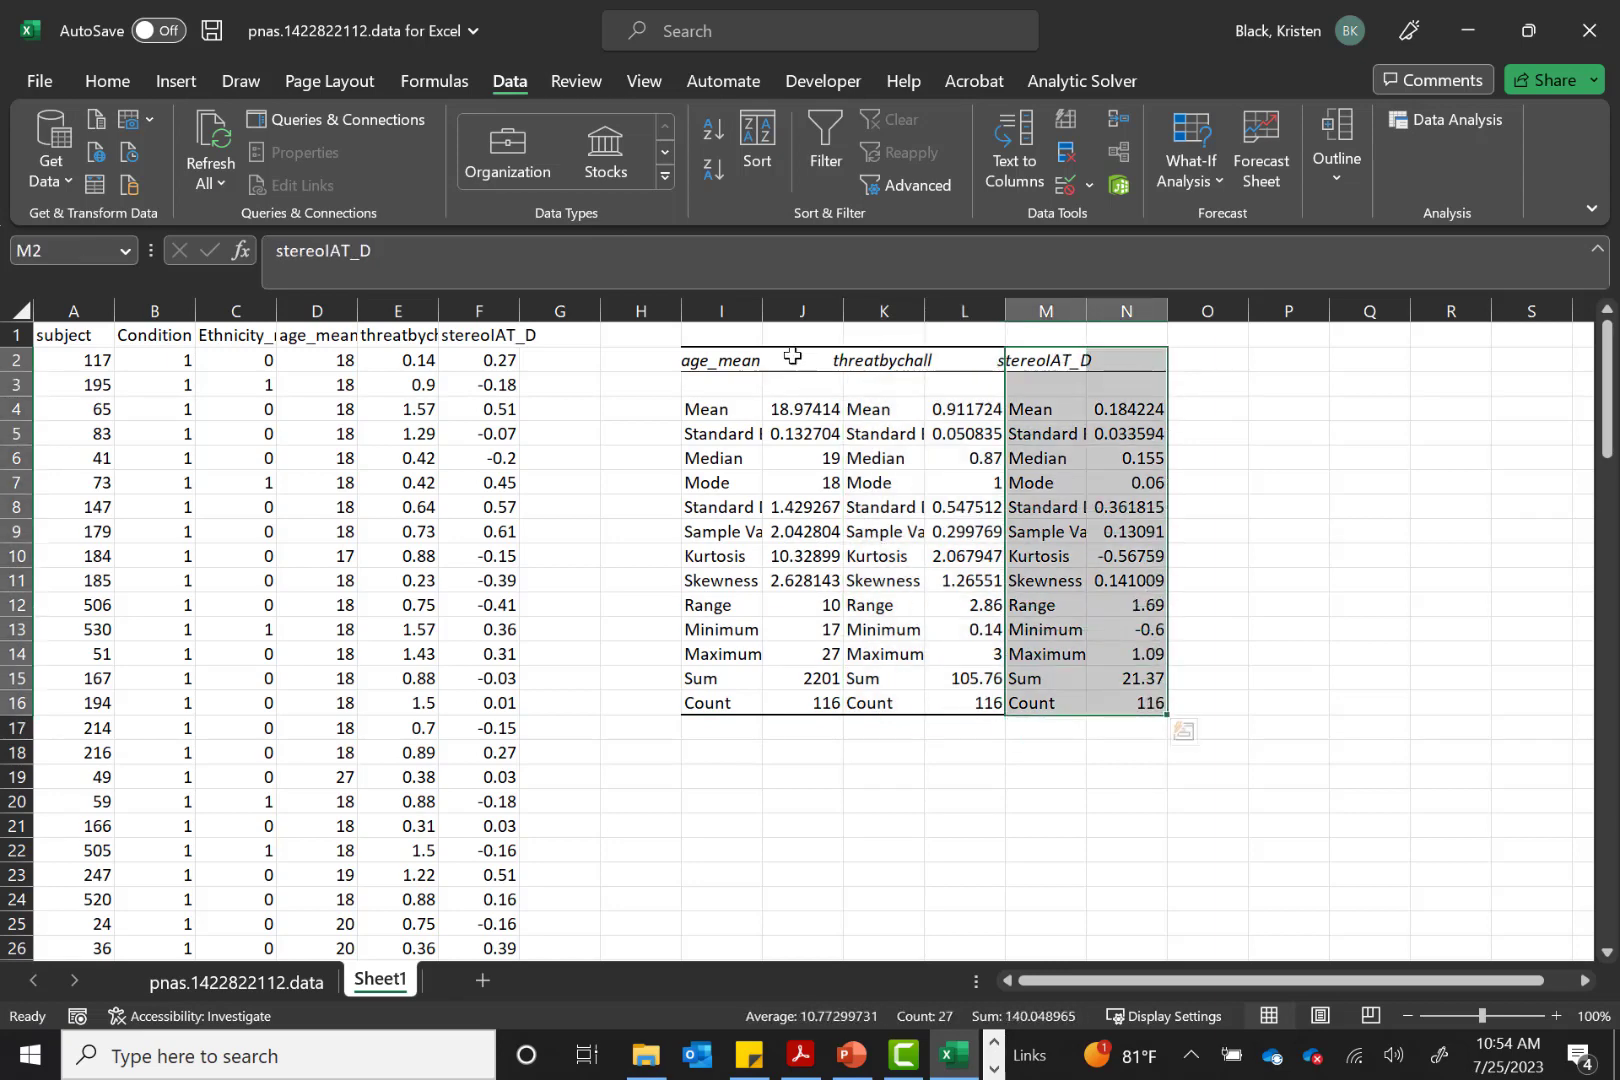
# Widen columns I, K and M so the statistic labels in the descriptive output are fully readable
pyautogui.click(738, 393)
pyautogui.moveTo(762, 312); pyautogui.dragTo(860, 321)
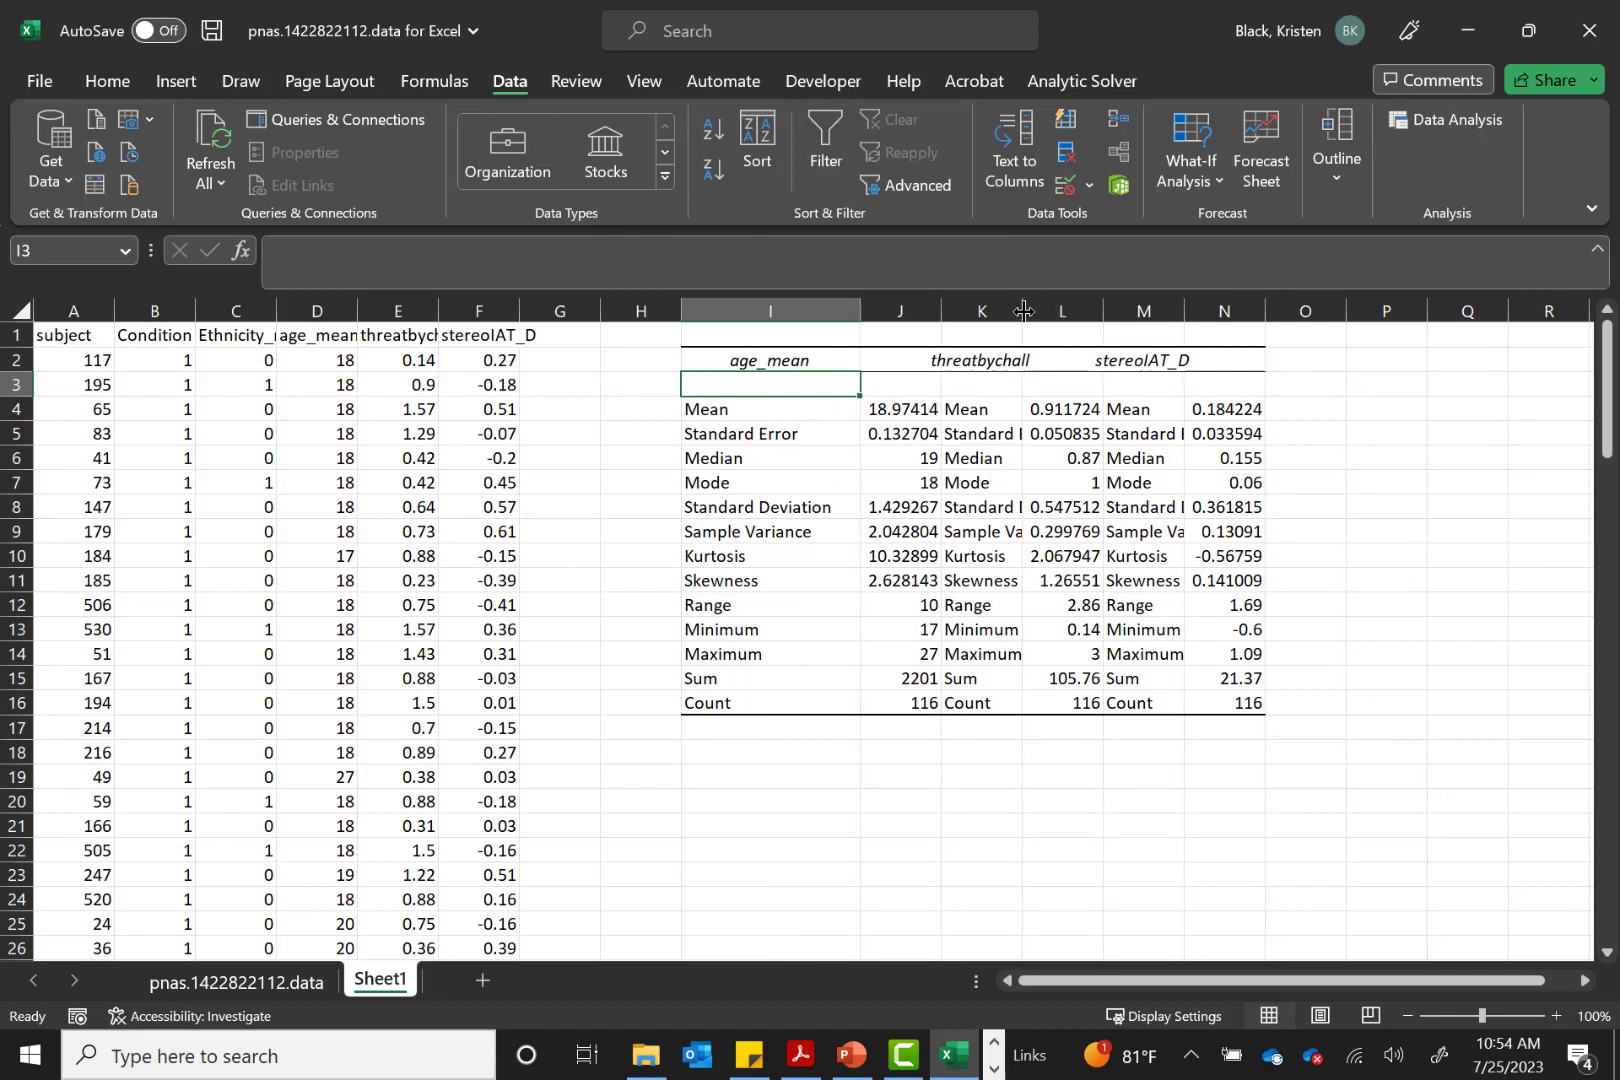
pyautogui.moveTo(1022, 307); pyautogui.dragTo(1097, 308)
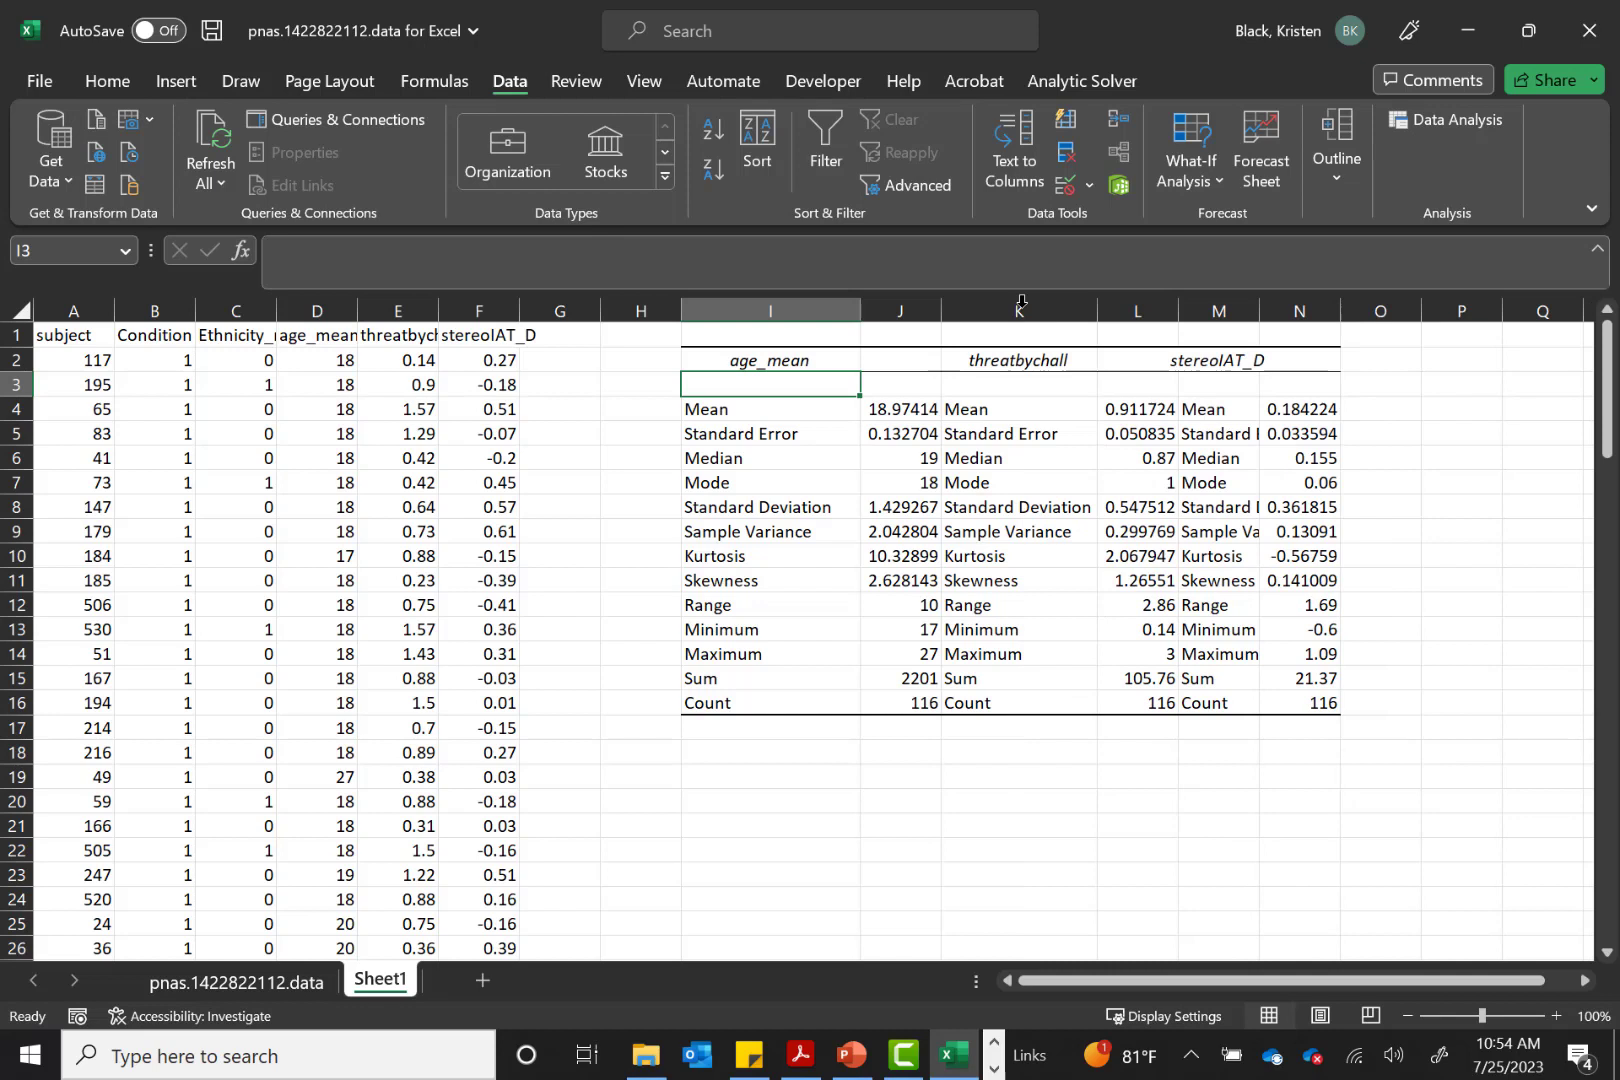
pyautogui.doubleClick(1262, 313)
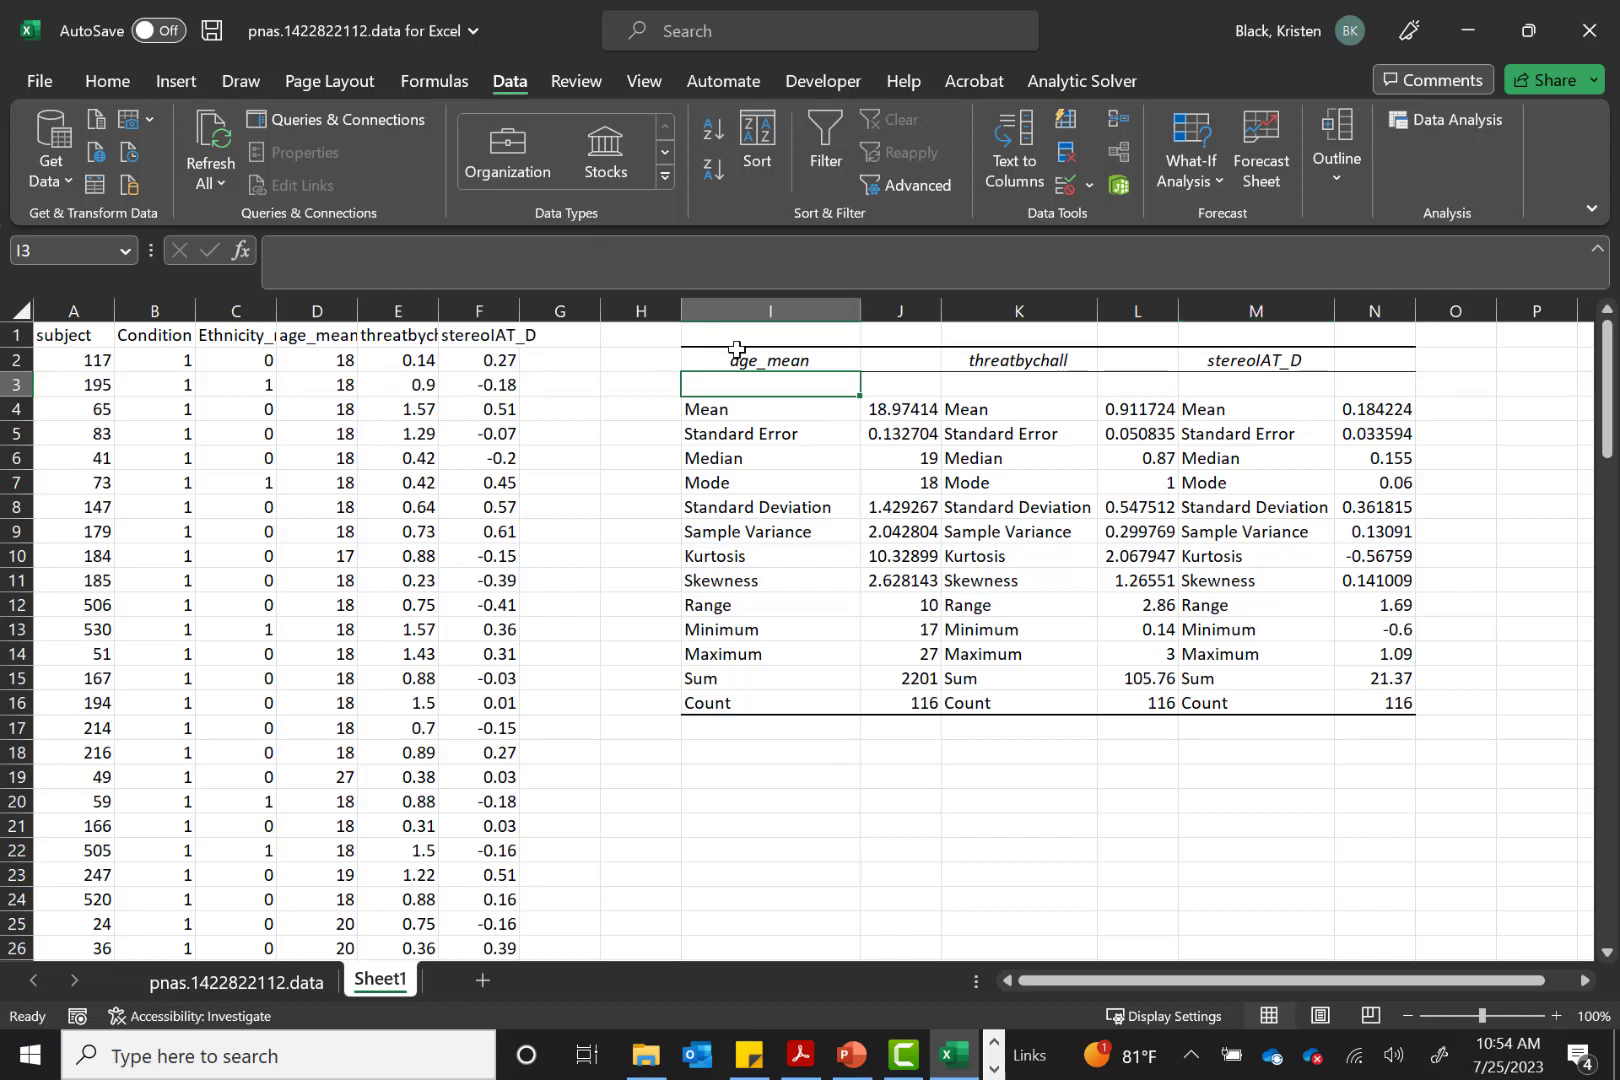
# Compare the descriptive statistics of age_mean with those of stereoIAT_D
pyautogui.moveTo(753, 357); pyautogui.dragTo(904, 709)
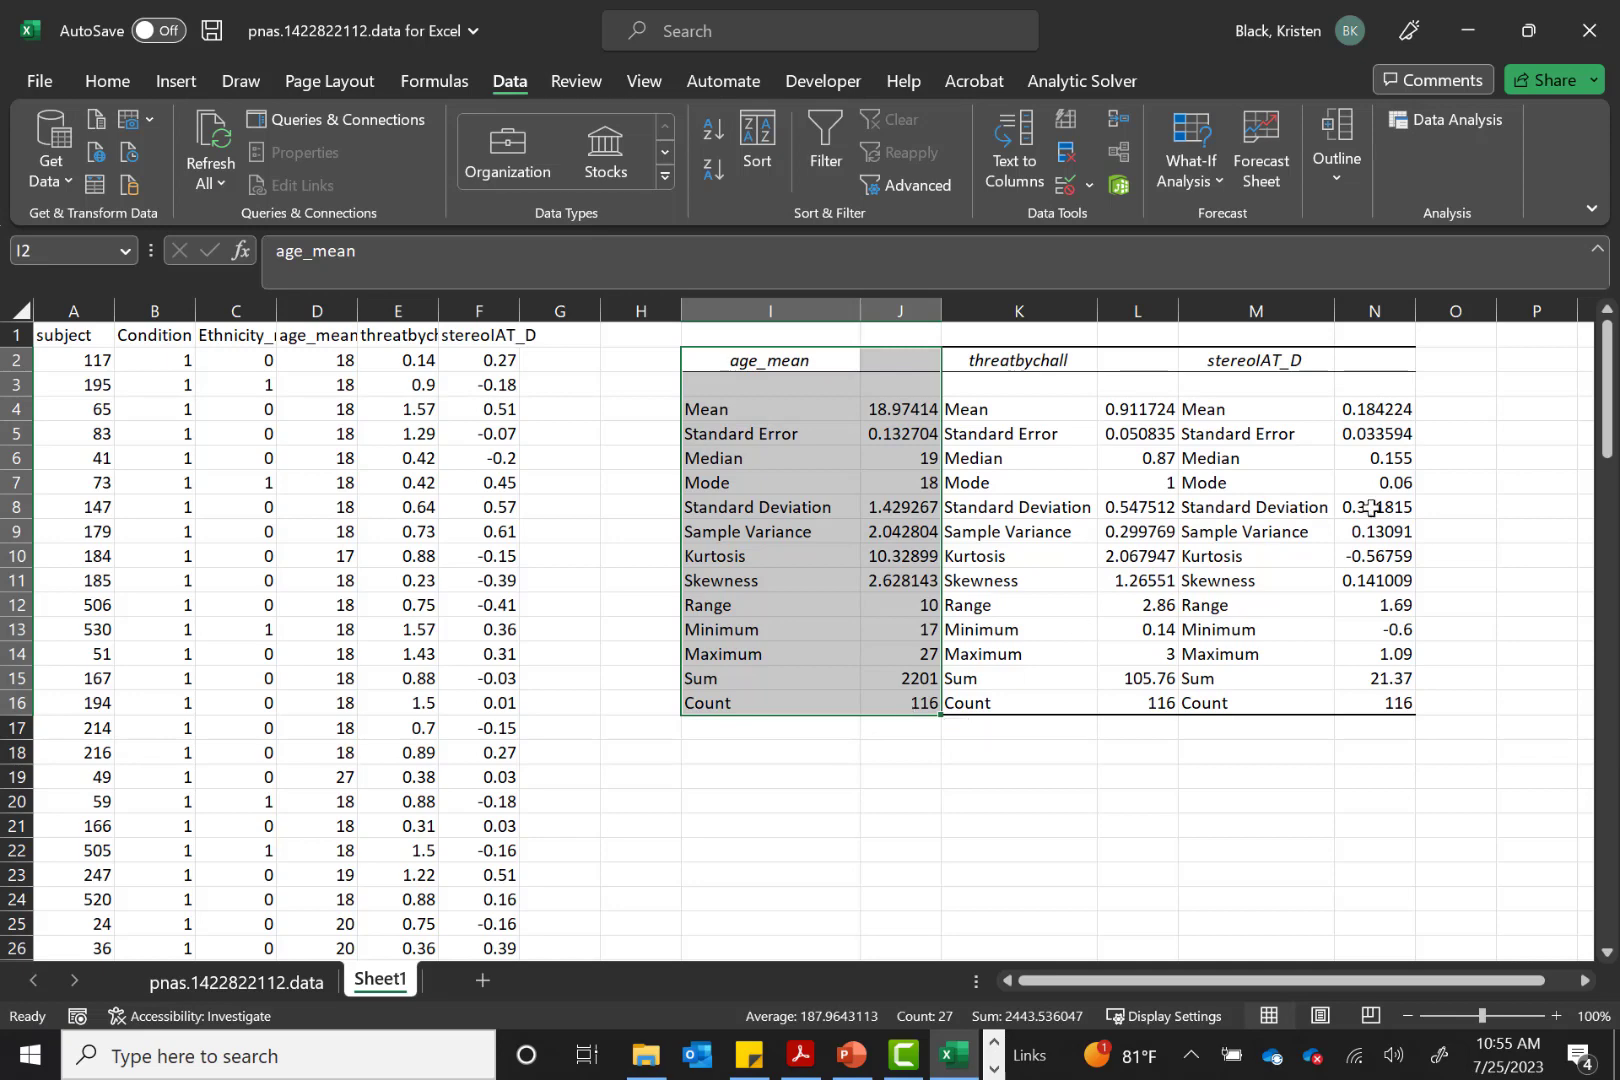
pyautogui.click(1262, 358)
pyautogui.moveTo(1262, 358); pyautogui.dragTo(1388, 705)
pyautogui.moveTo(1387, 703); pyautogui.dragTo(1387, 703)
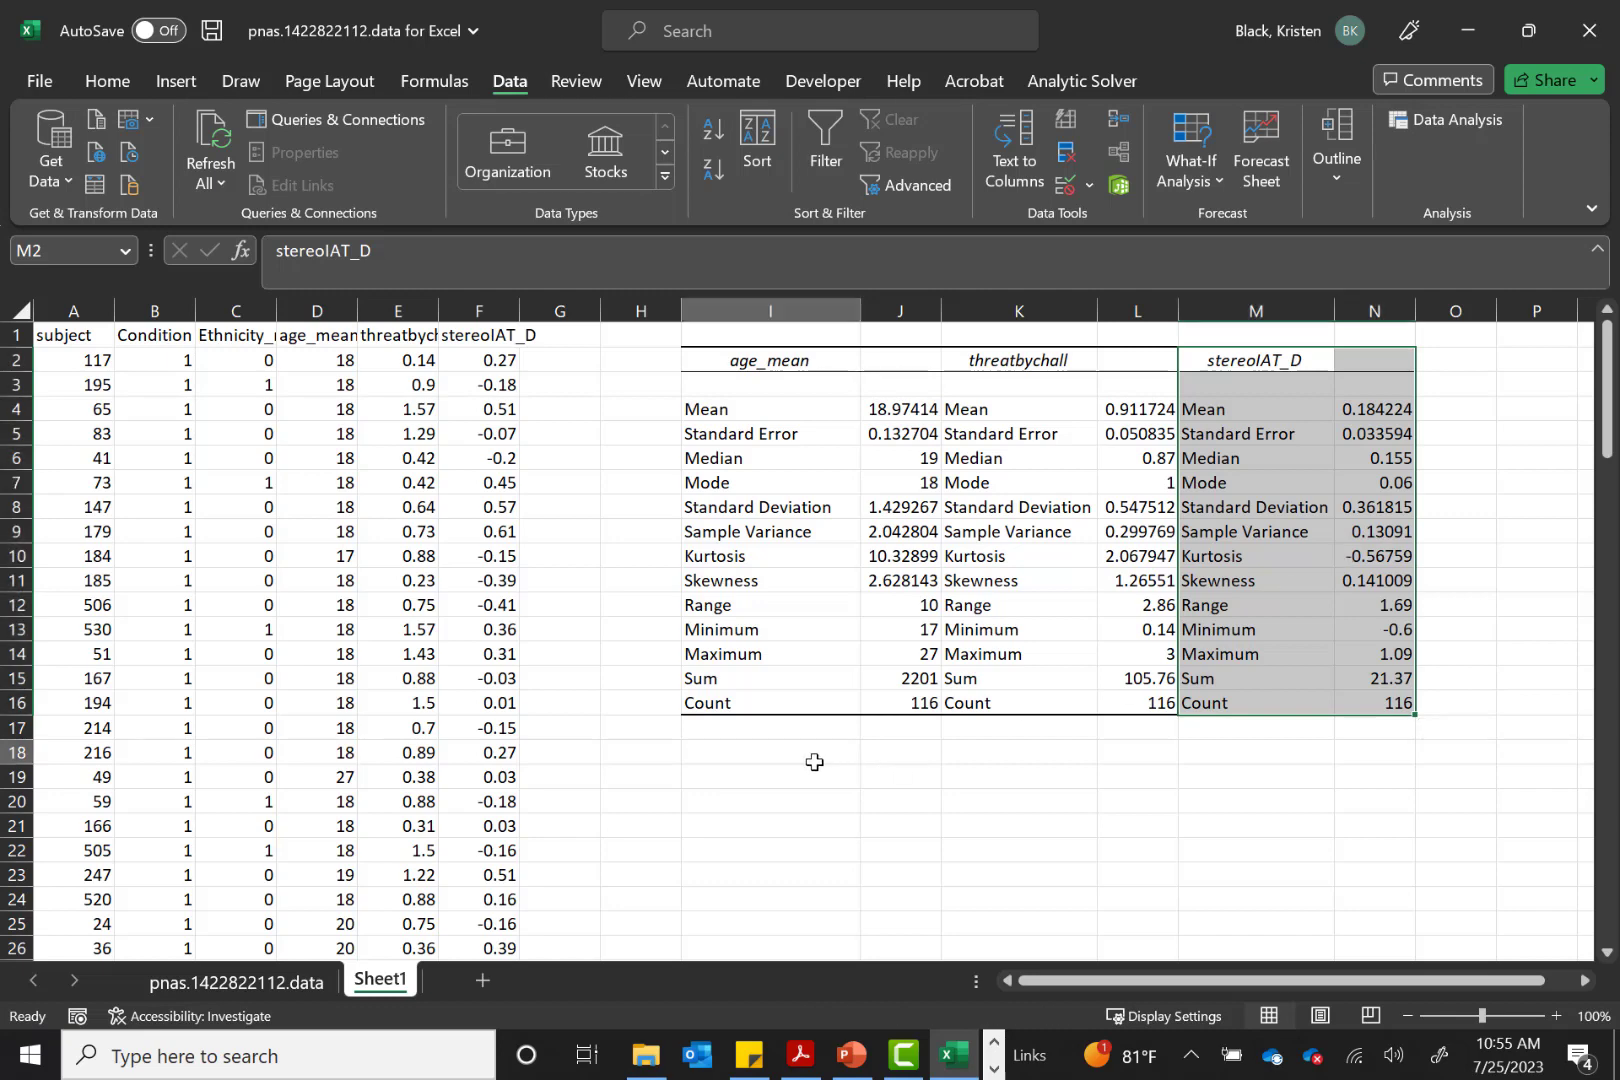
# Create a PivotTable from Sheet1 range A1:F117, including the header row, and place it on a new worksheet
pyautogui.click(814, 762)
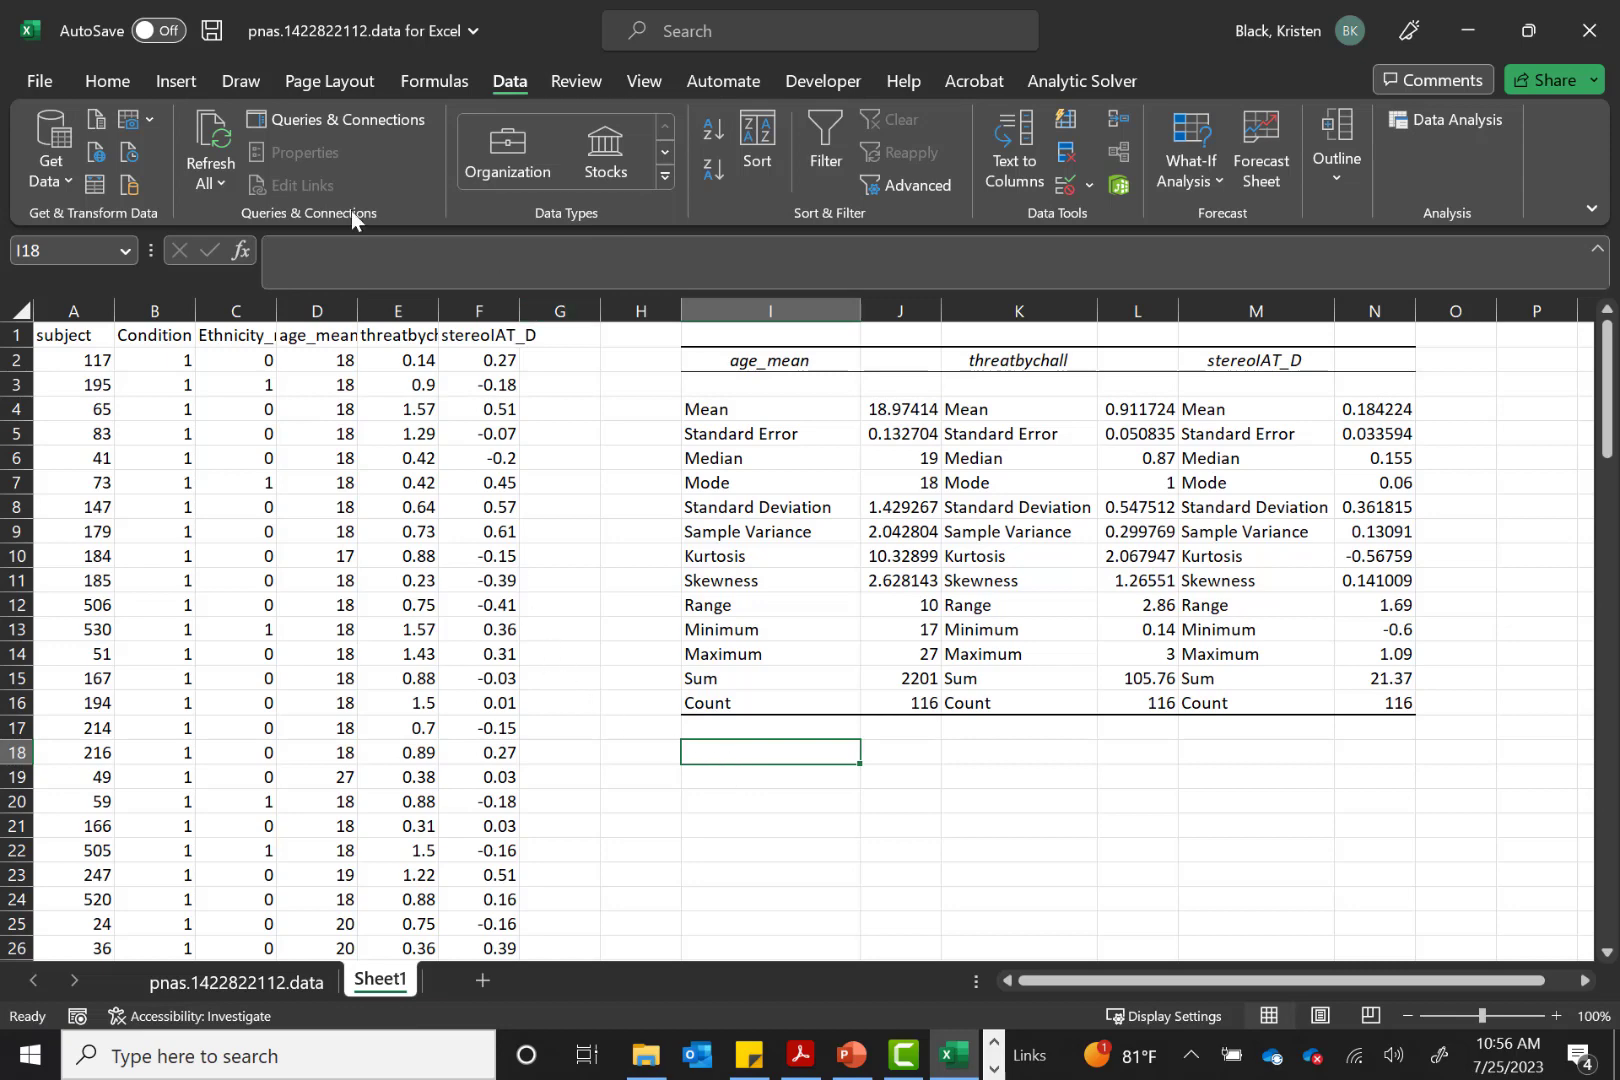
pyautogui.click(175, 81)
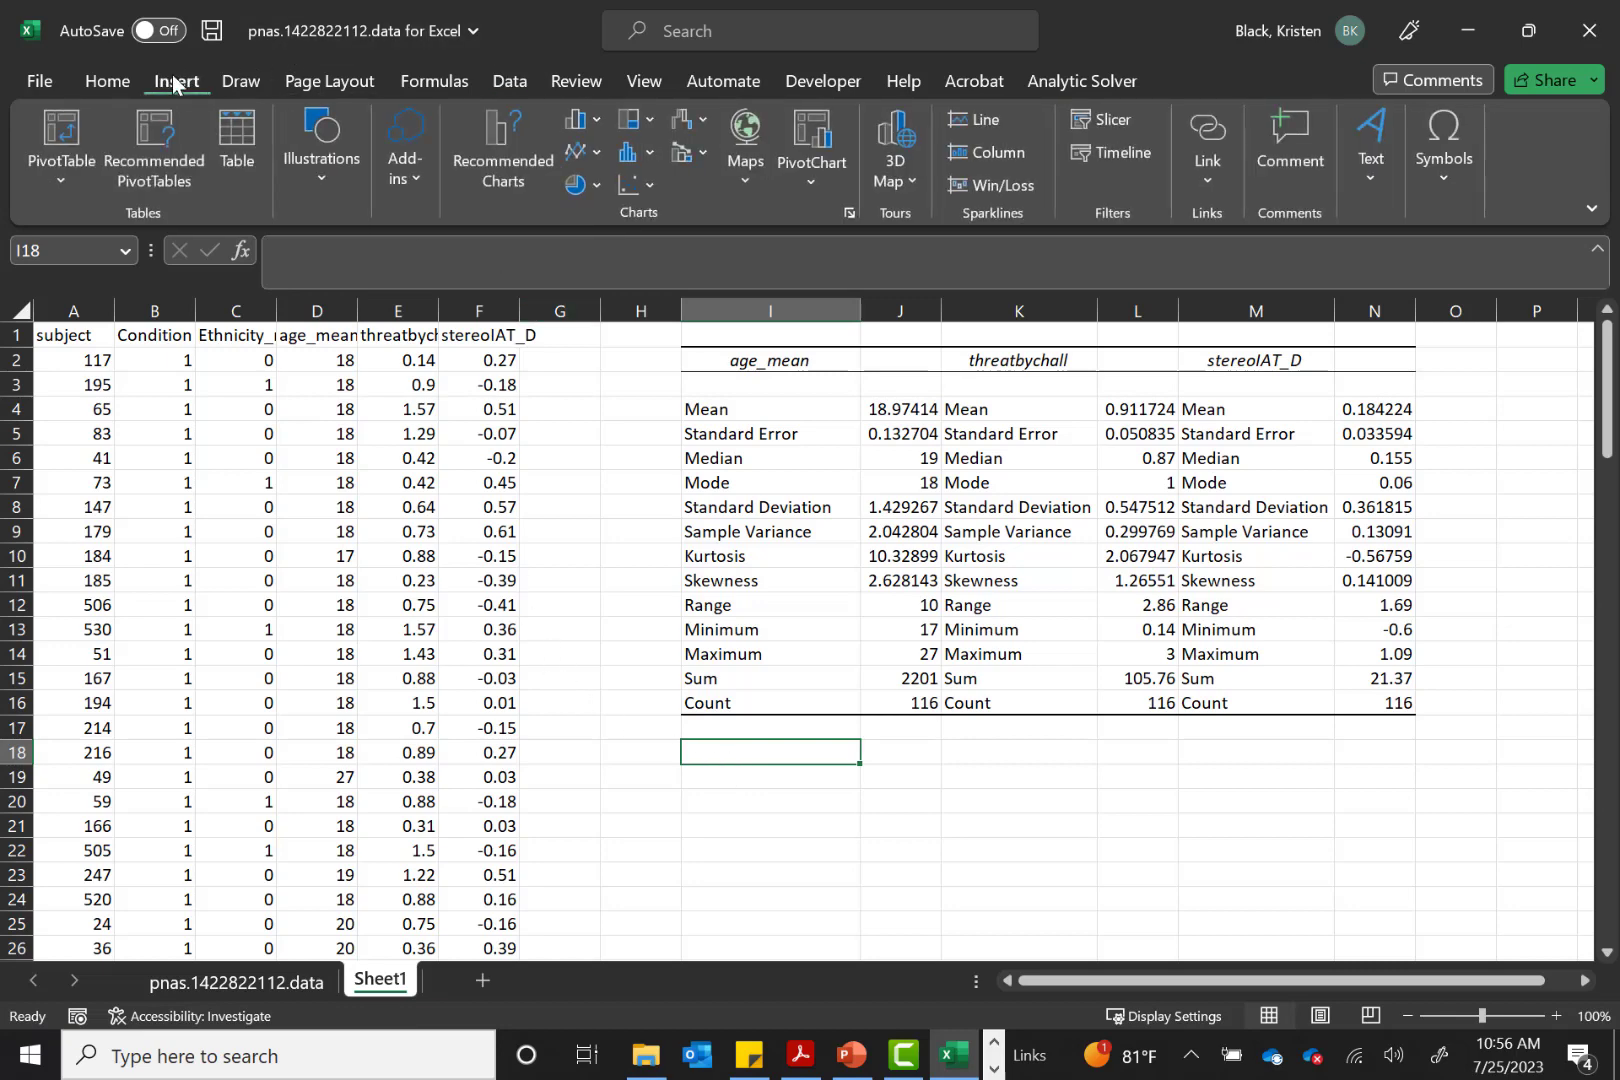
pyautogui.click(73, 135)
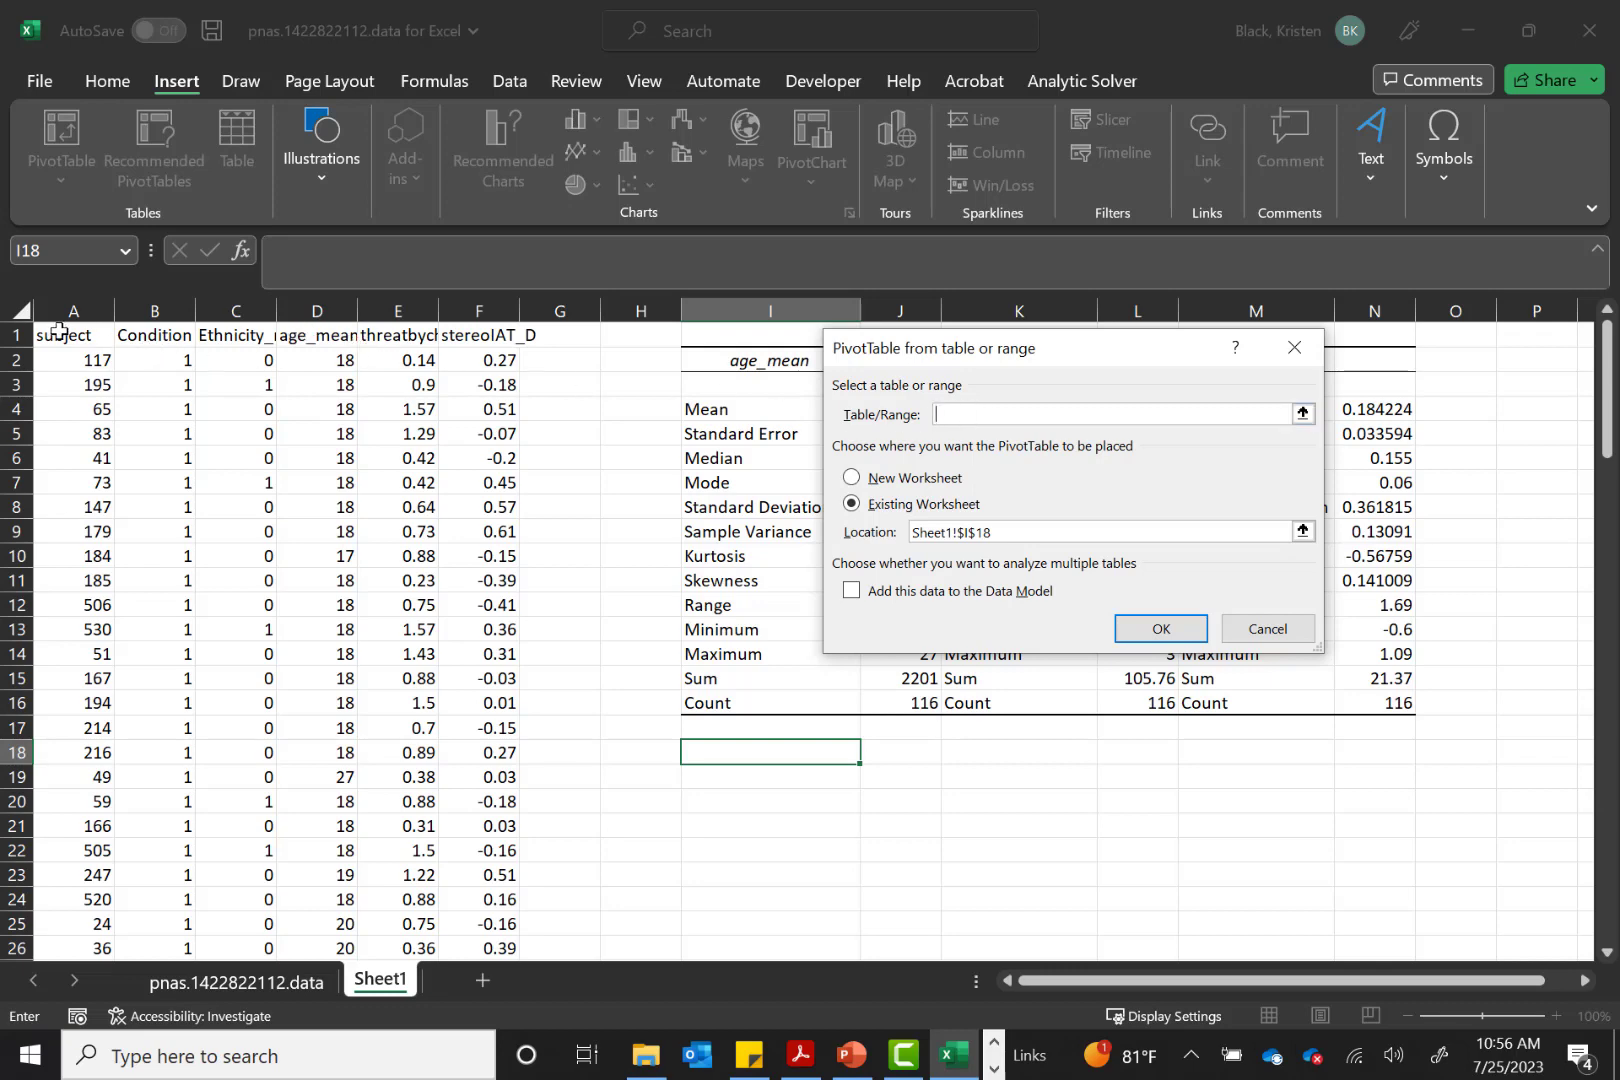
pyautogui.moveTo(58, 334); pyautogui.dragTo(508, 866)
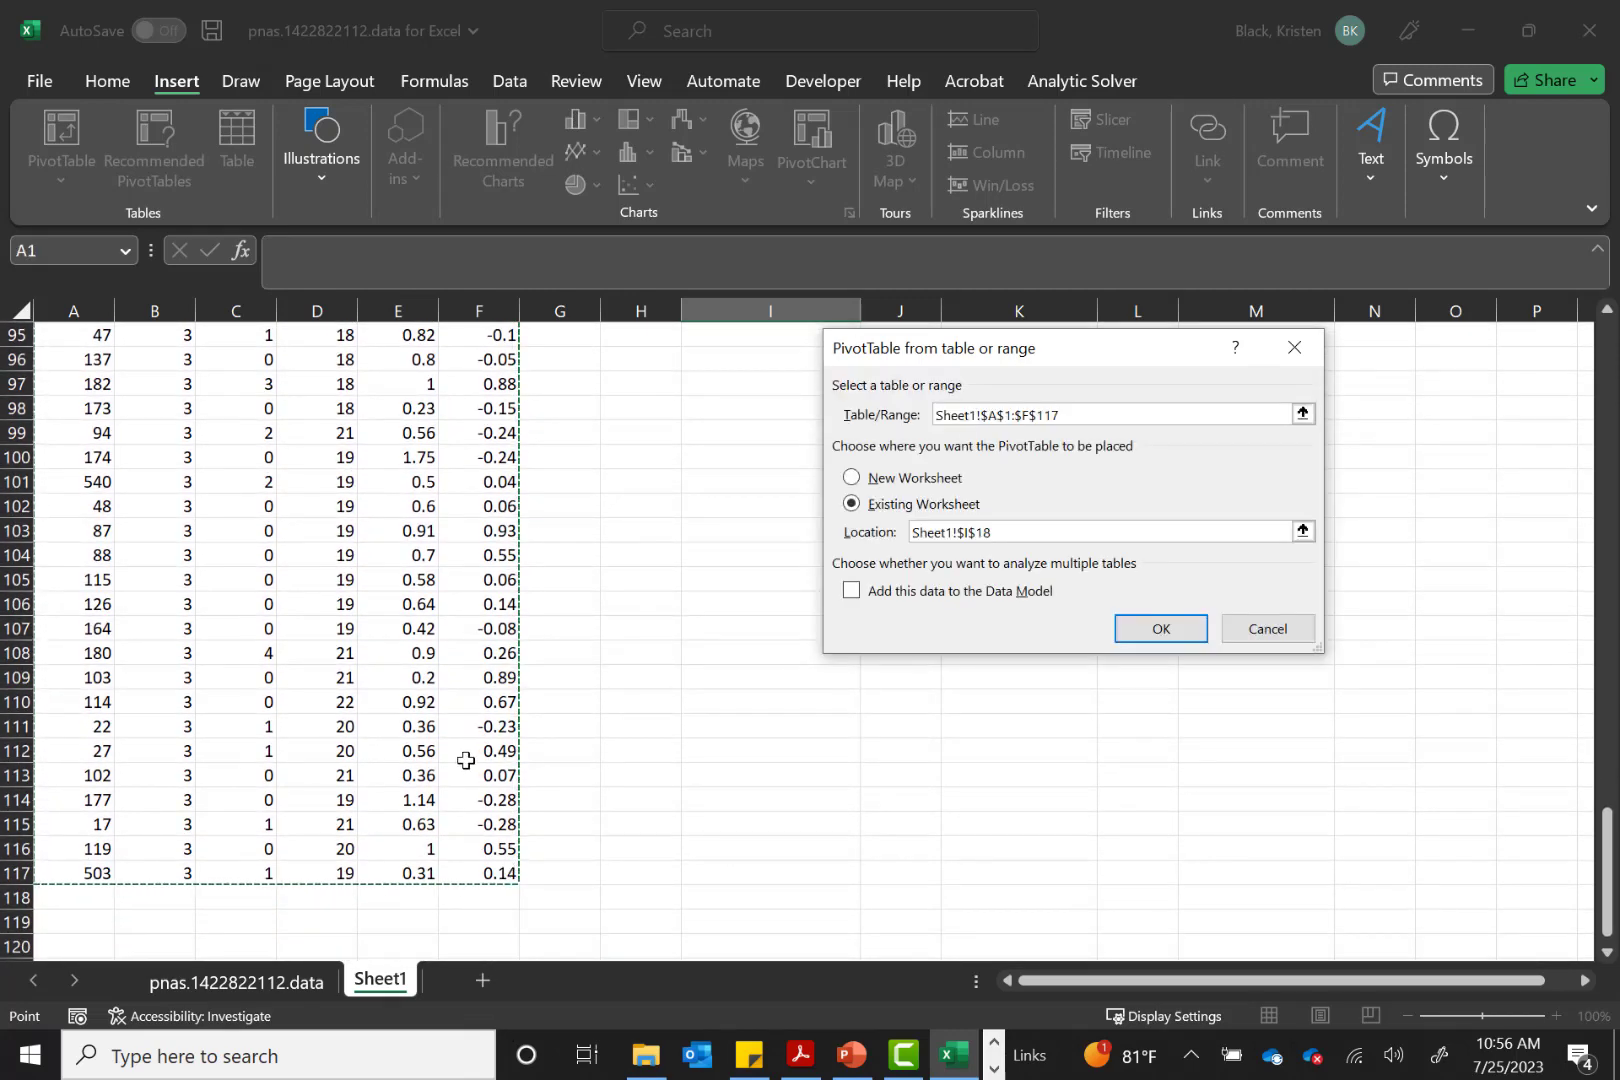
pyautogui.scroll(1, 466, 761)
pyautogui.scroll(20, 466, 761)
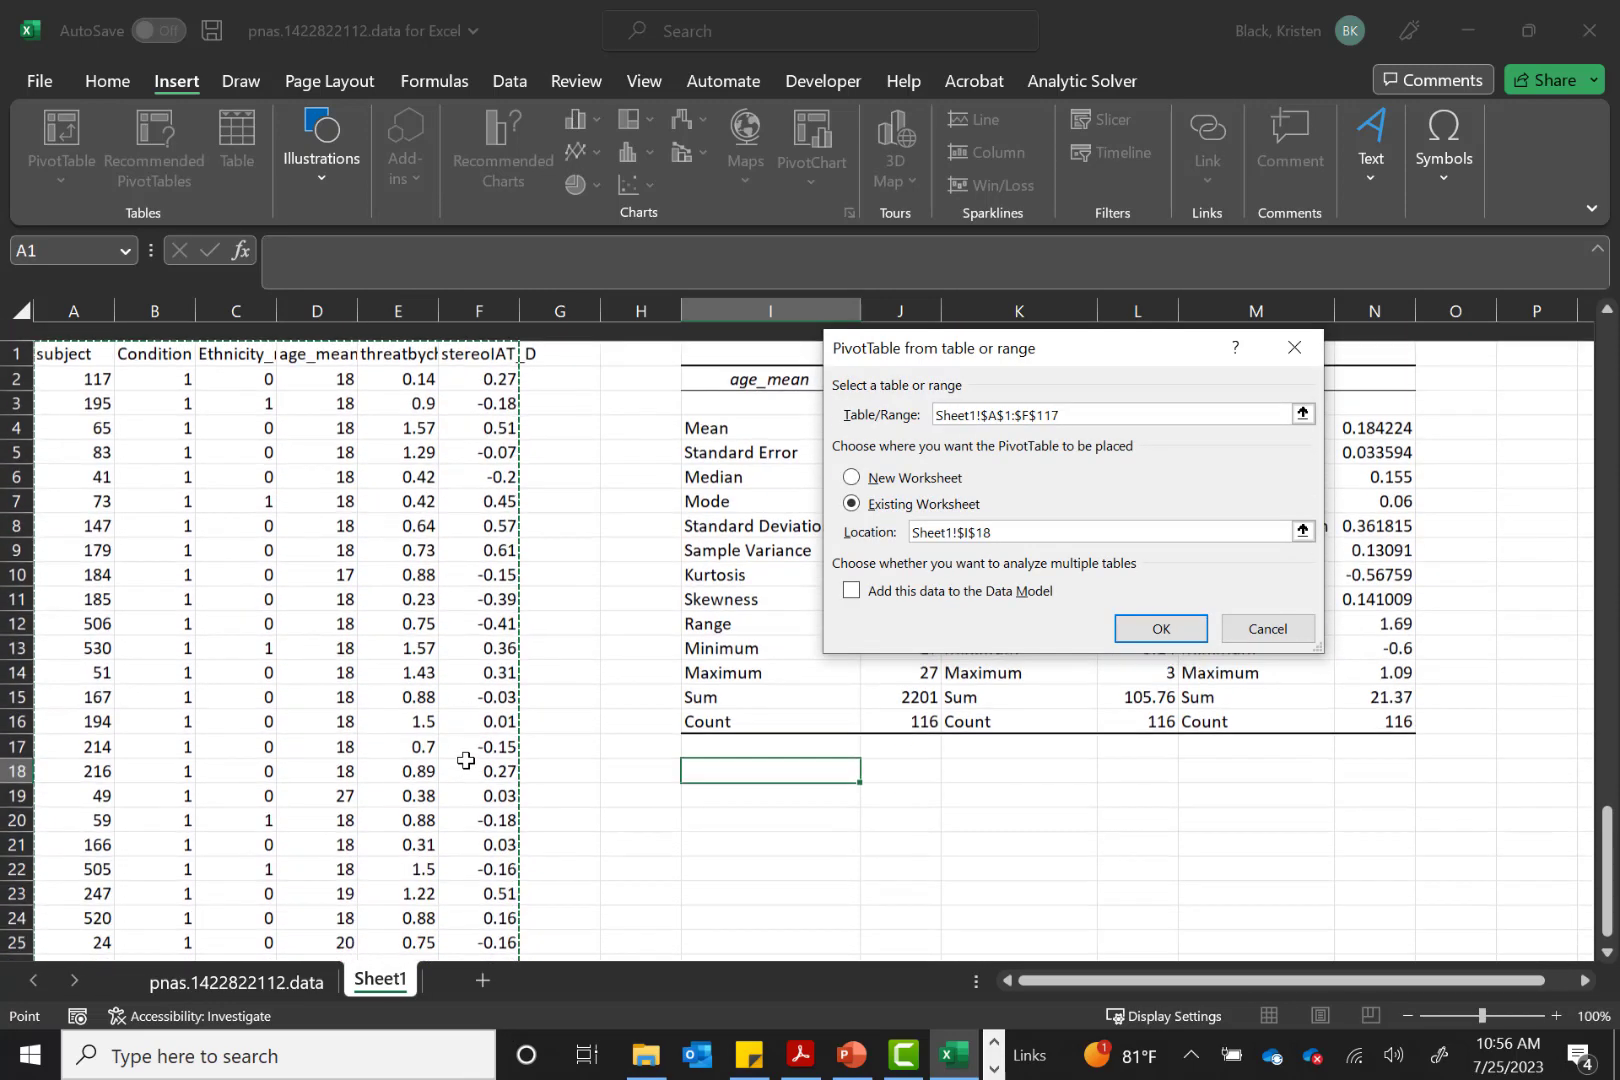
pyautogui.click(899, 480)
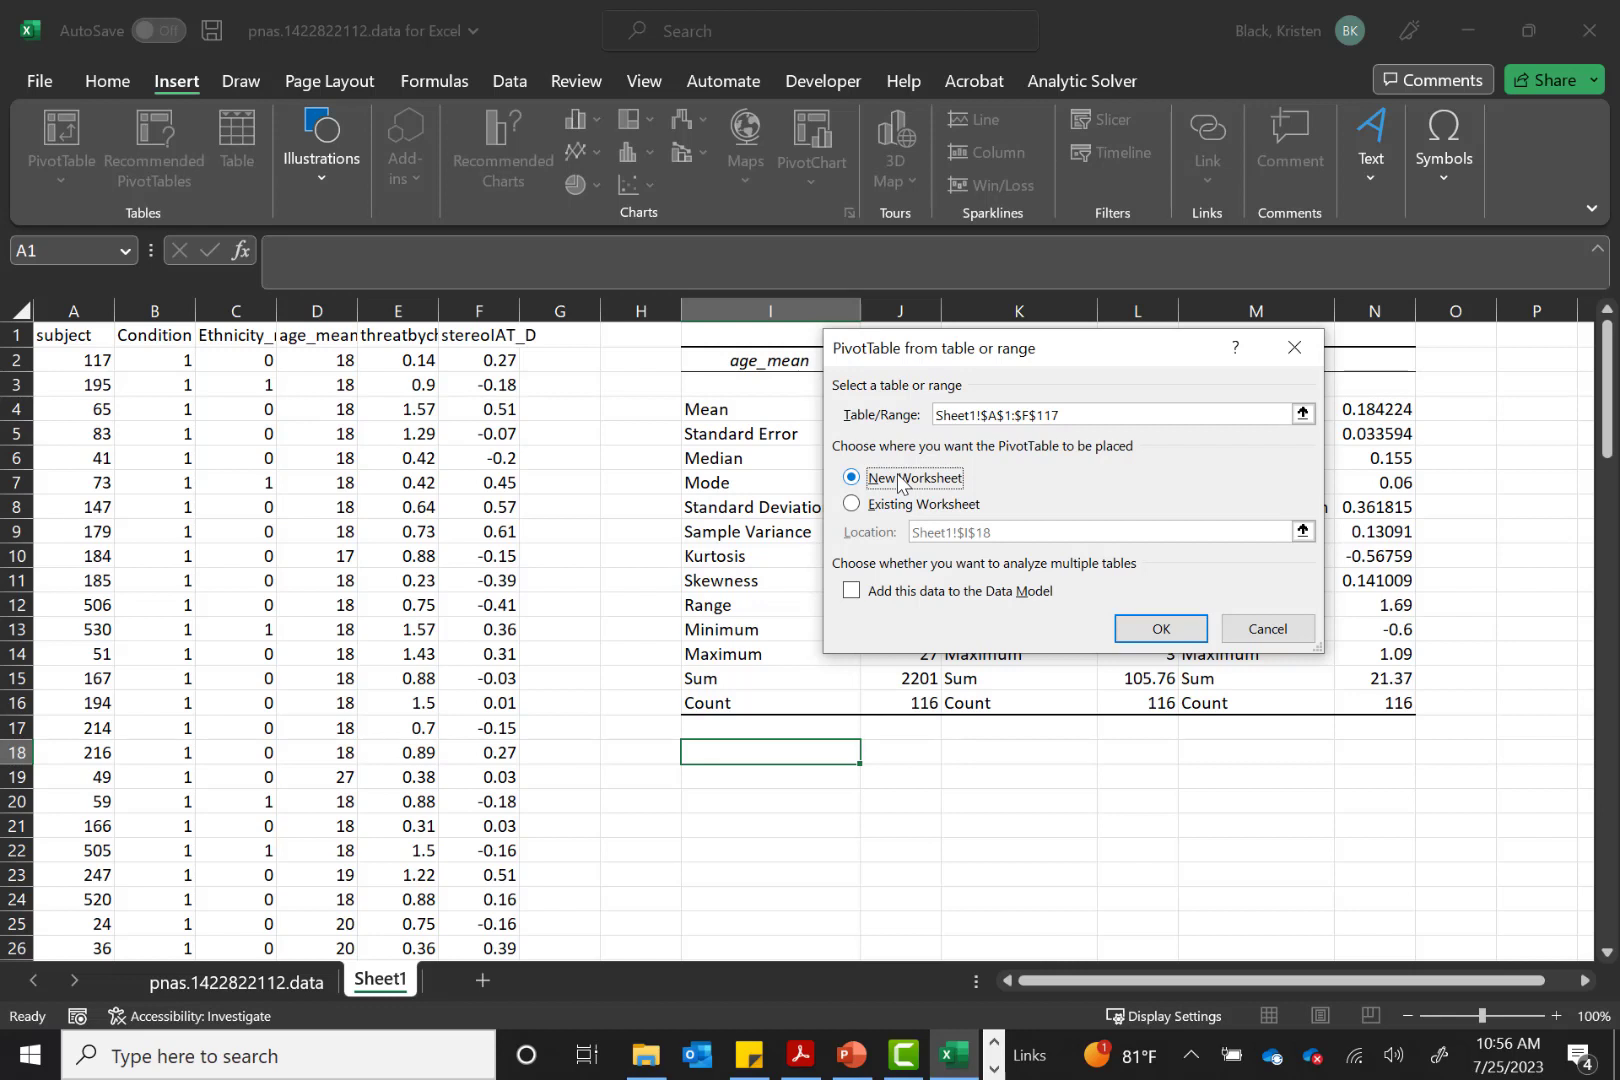
pyautogui.click(1152, 640)
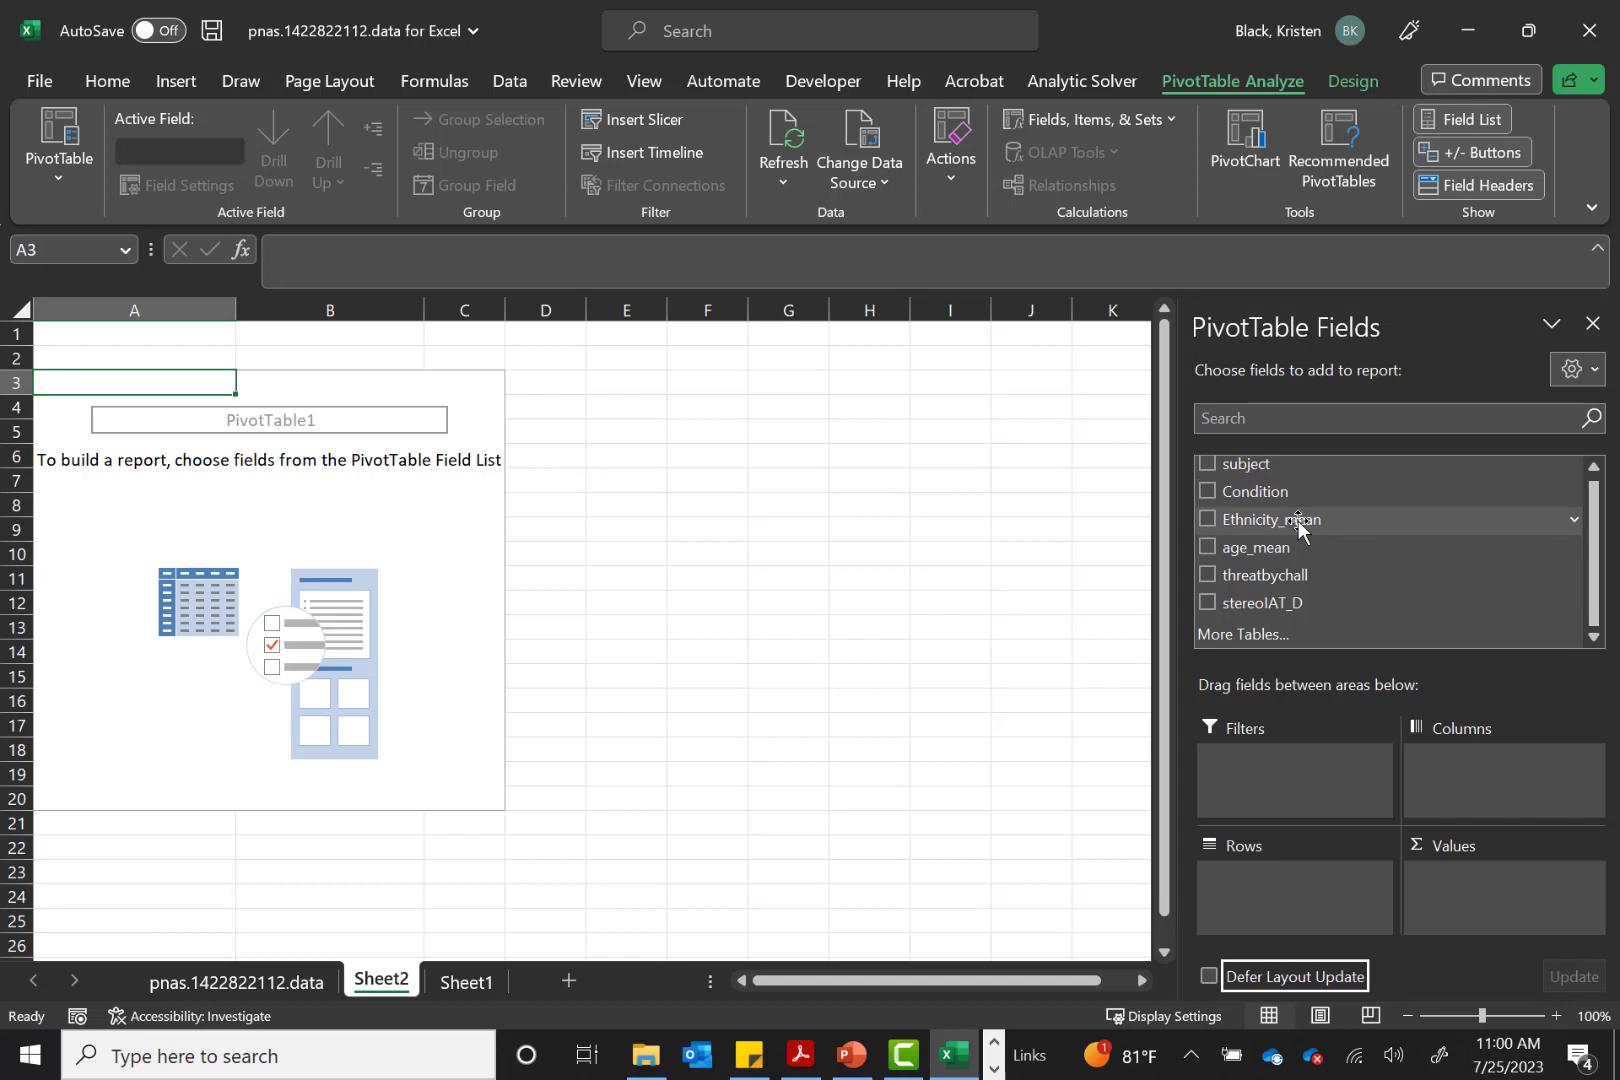
# Add Ethnicity_mean to the PivotTable as both the row field and the value field
pyautogui.moveTo(1298, 527); pyautogui.dragTo(1285, 900)
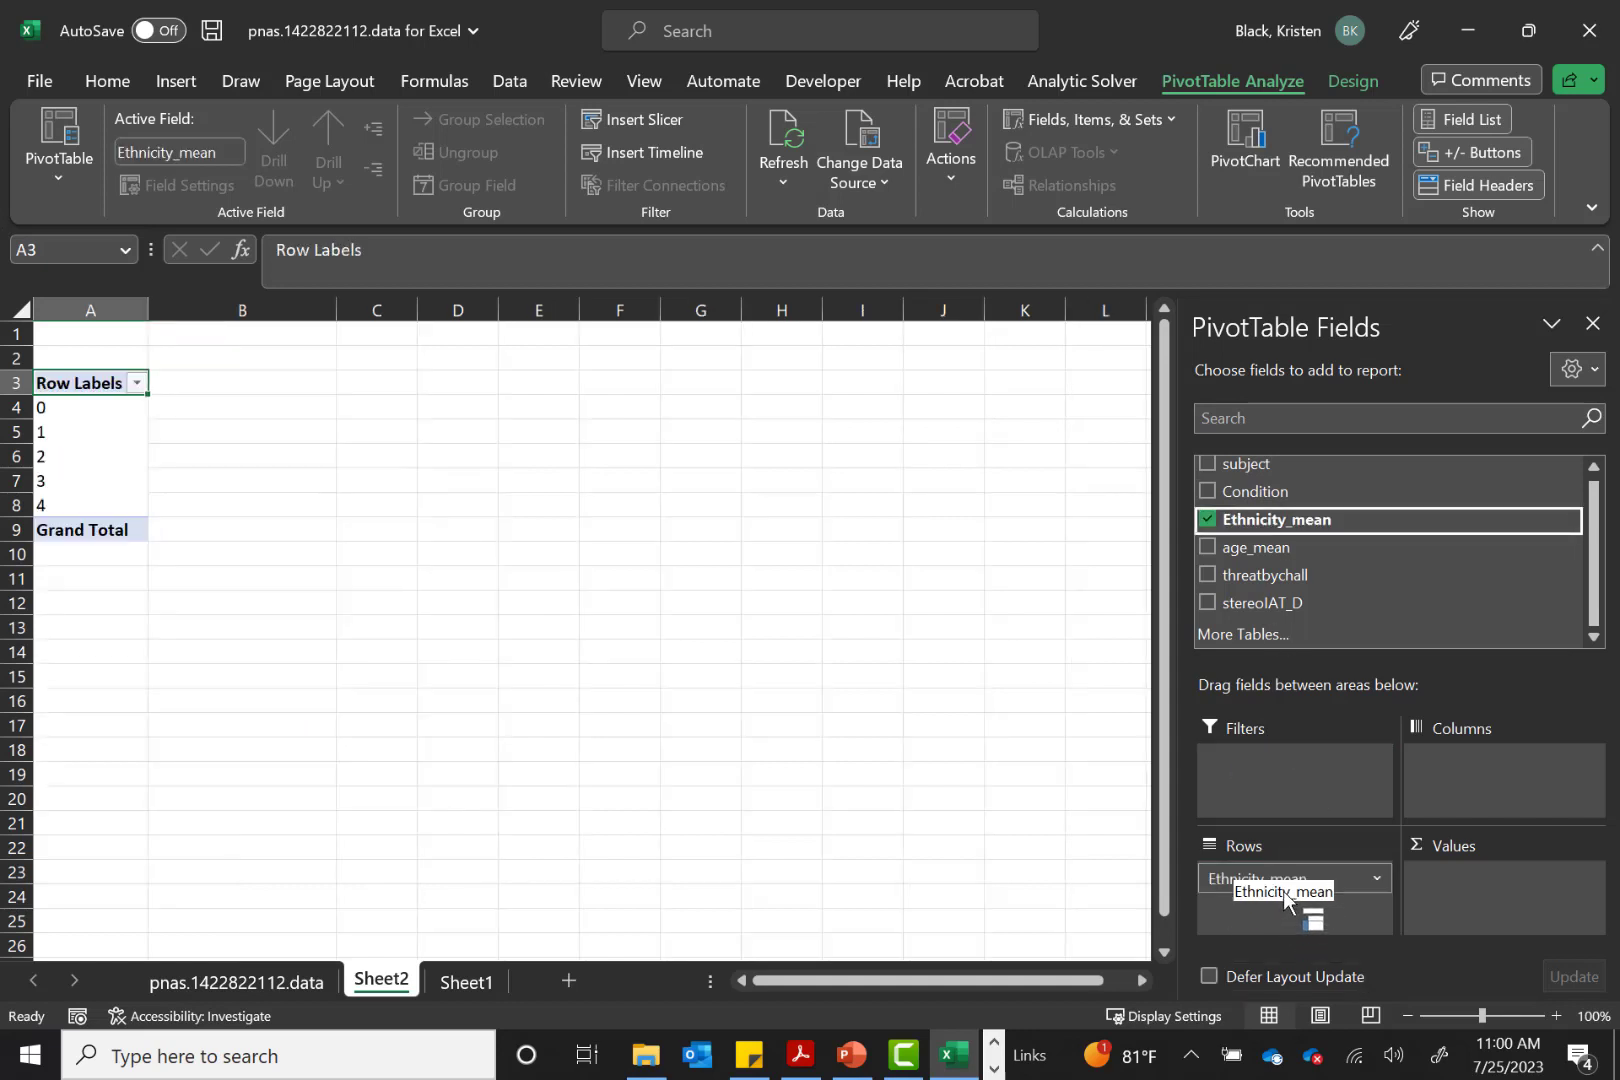
pyautogui.moveTo(1285, 900); pyautogui.dragTo(1295, 870)
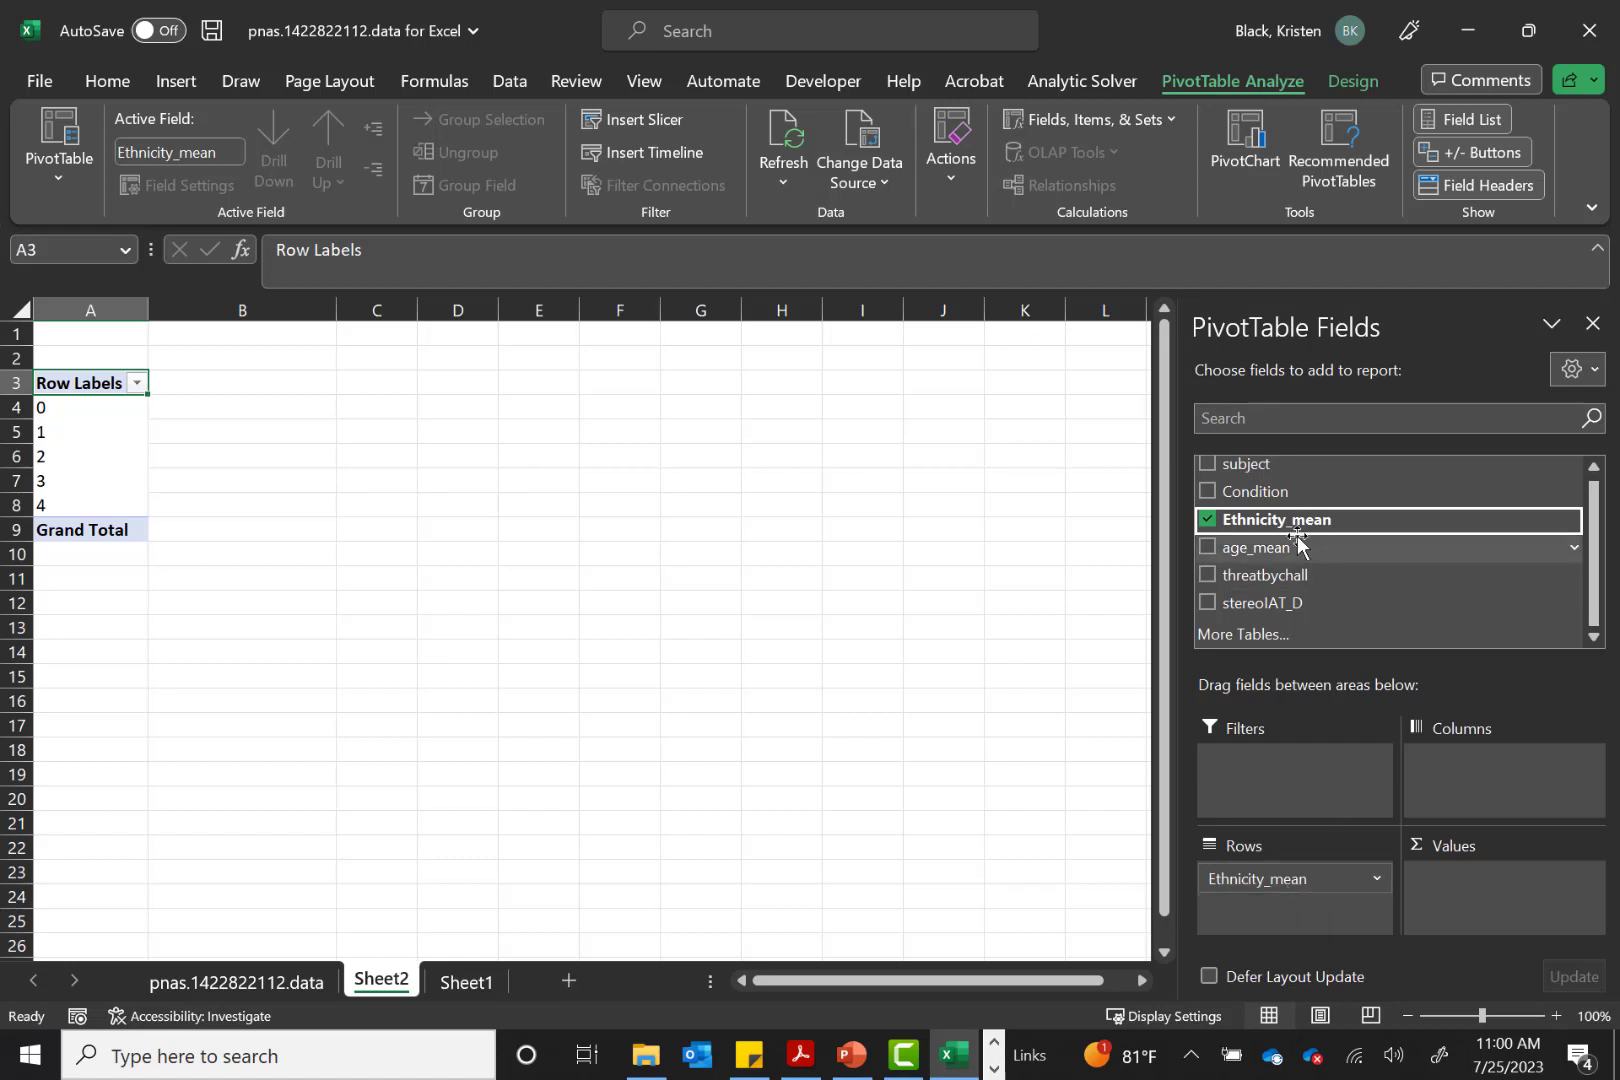
pyautogui.moveTo(1293, 520); pyautogui.dragTo(1486, 878)
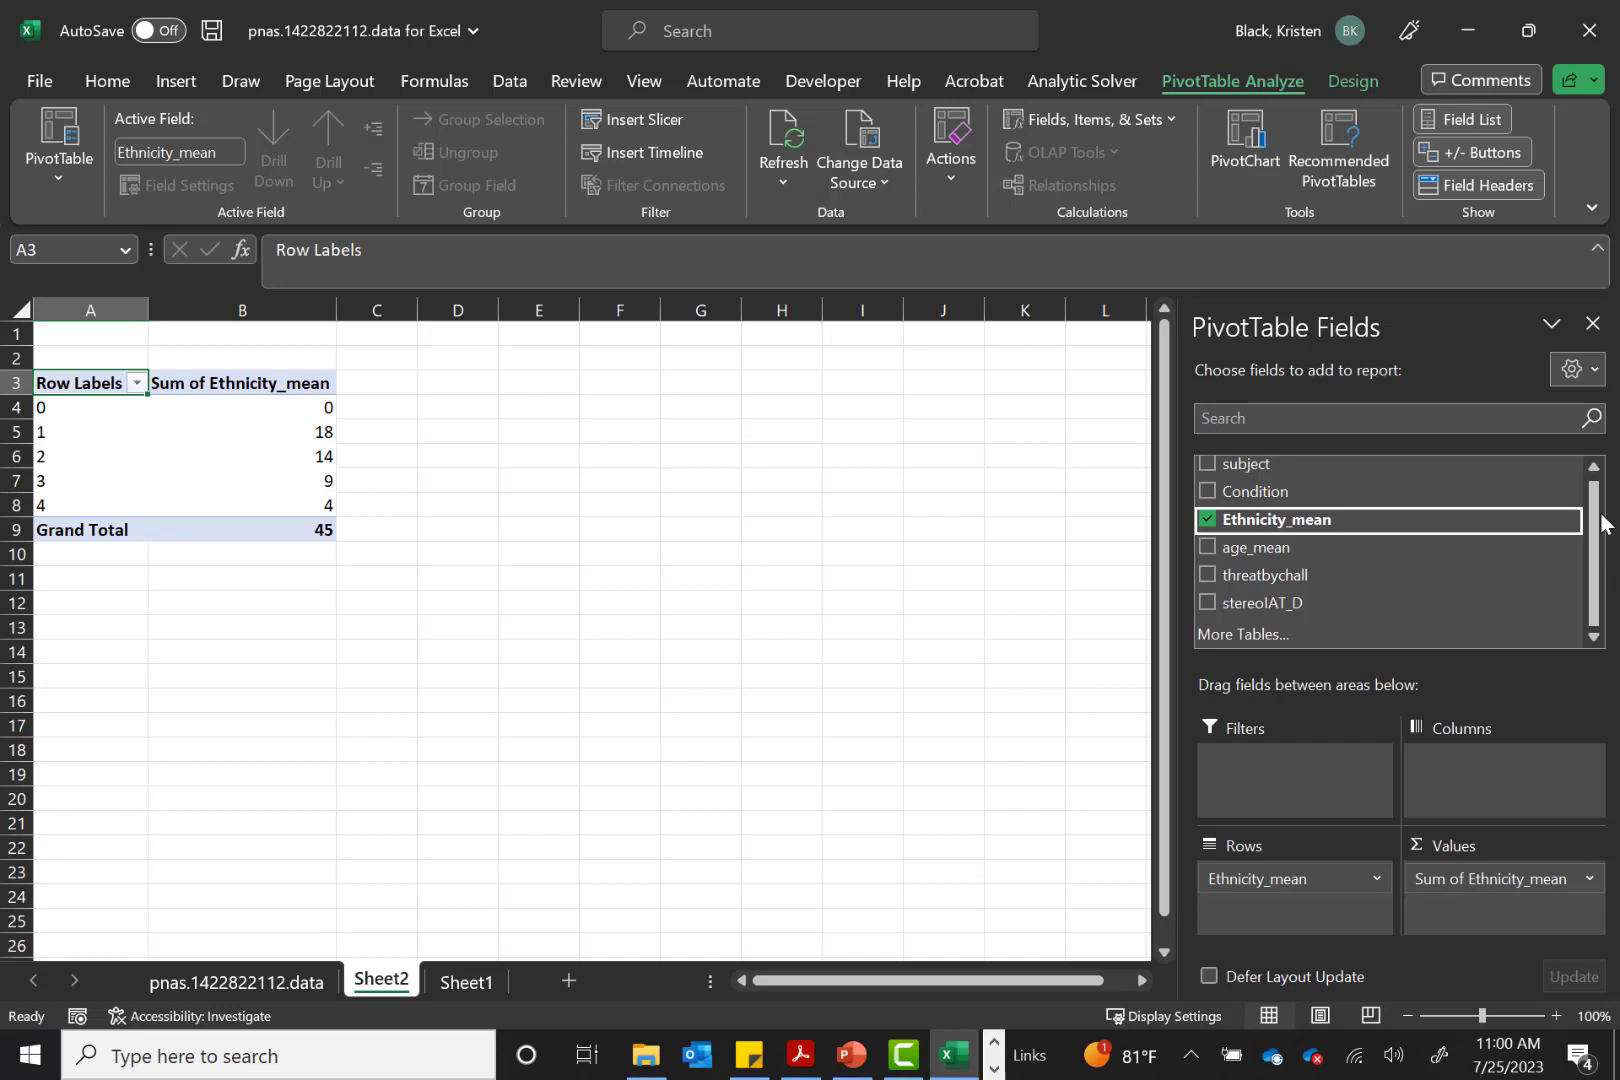
# Change the Ethnicity_mean value field to summarize by Count
pyautogui.click(1589, 881)
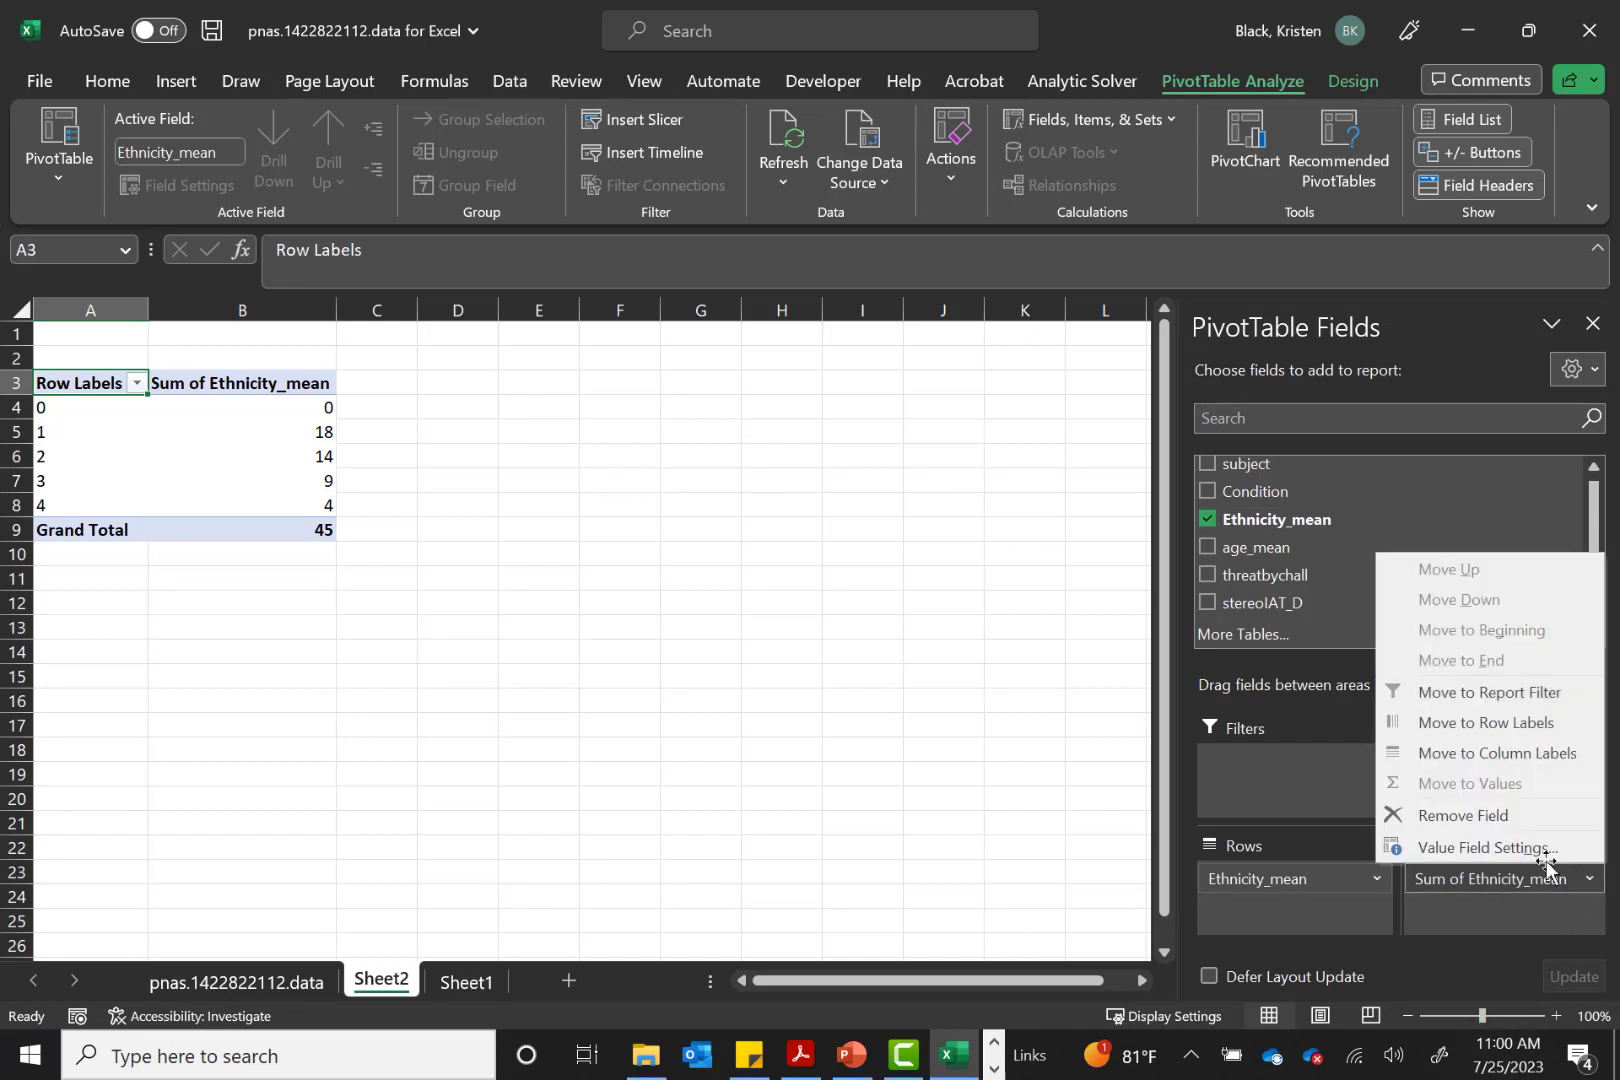
pyautogui.click(1509, 847)
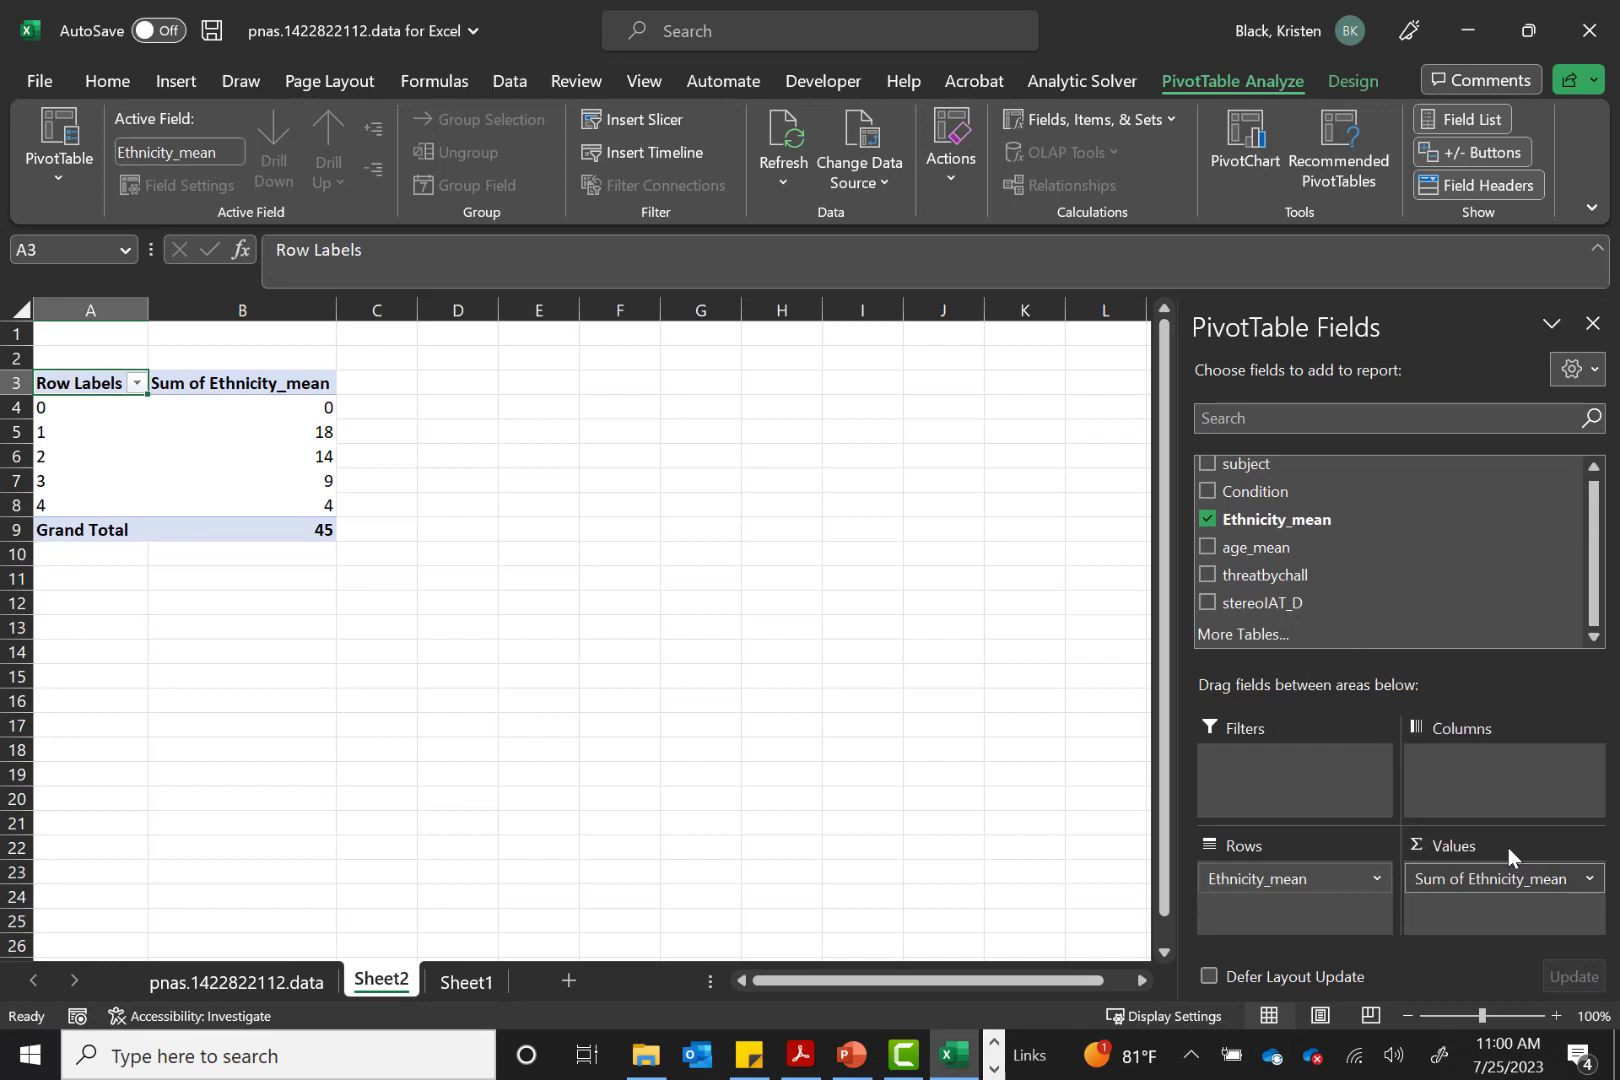
pyautogui.click(1063, 493)
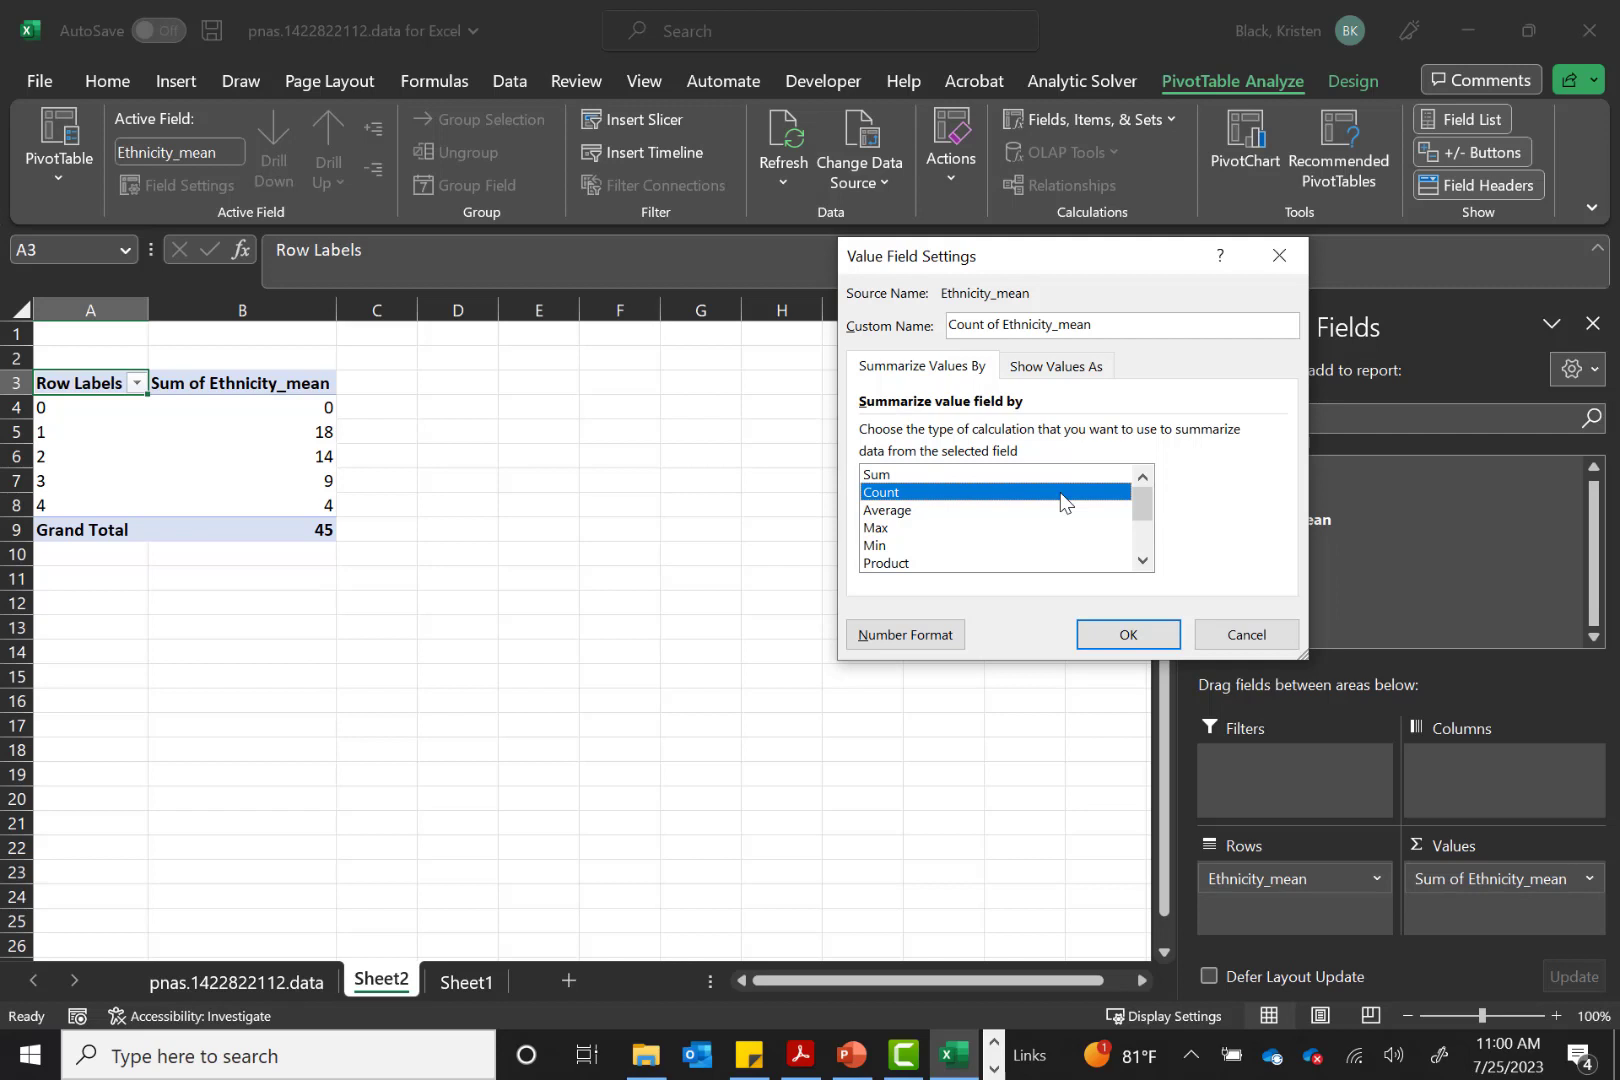
pyautogui.click(1128, 636)
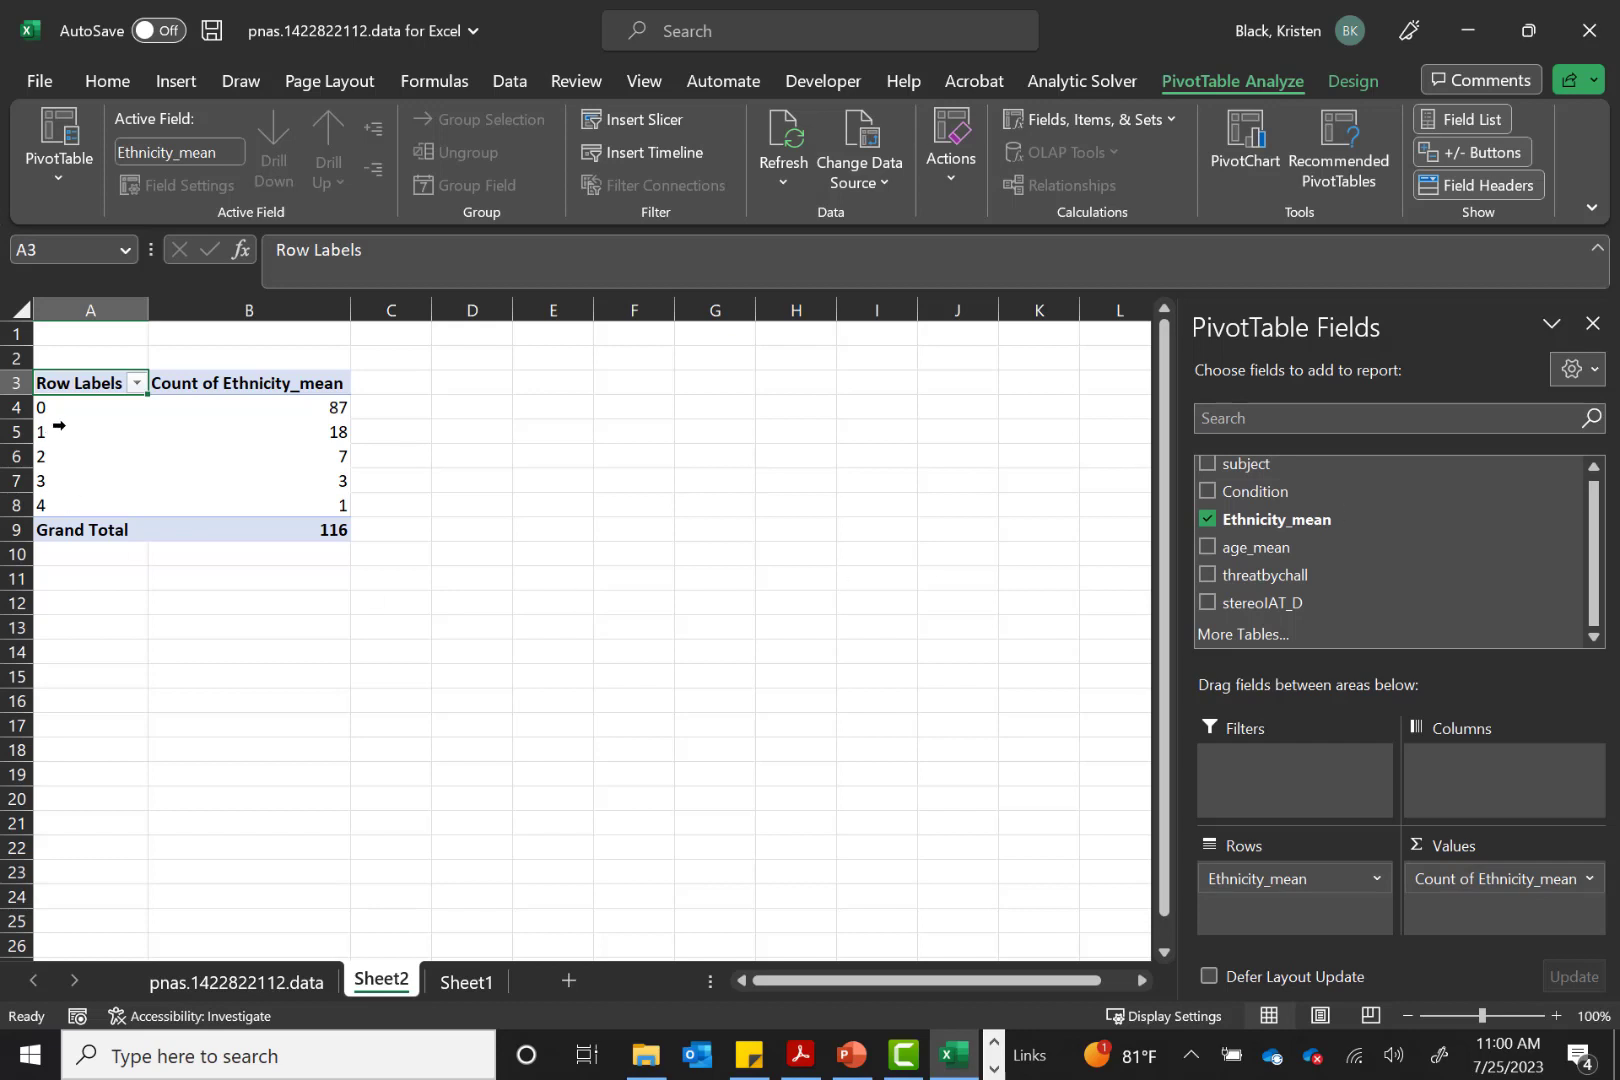
# Copy the whole PivotTable, A3:B9, and paste it as values only starting at cell D3
pyautogui.moveTo(68, 376); pyautogui.dragTo(307, 532)
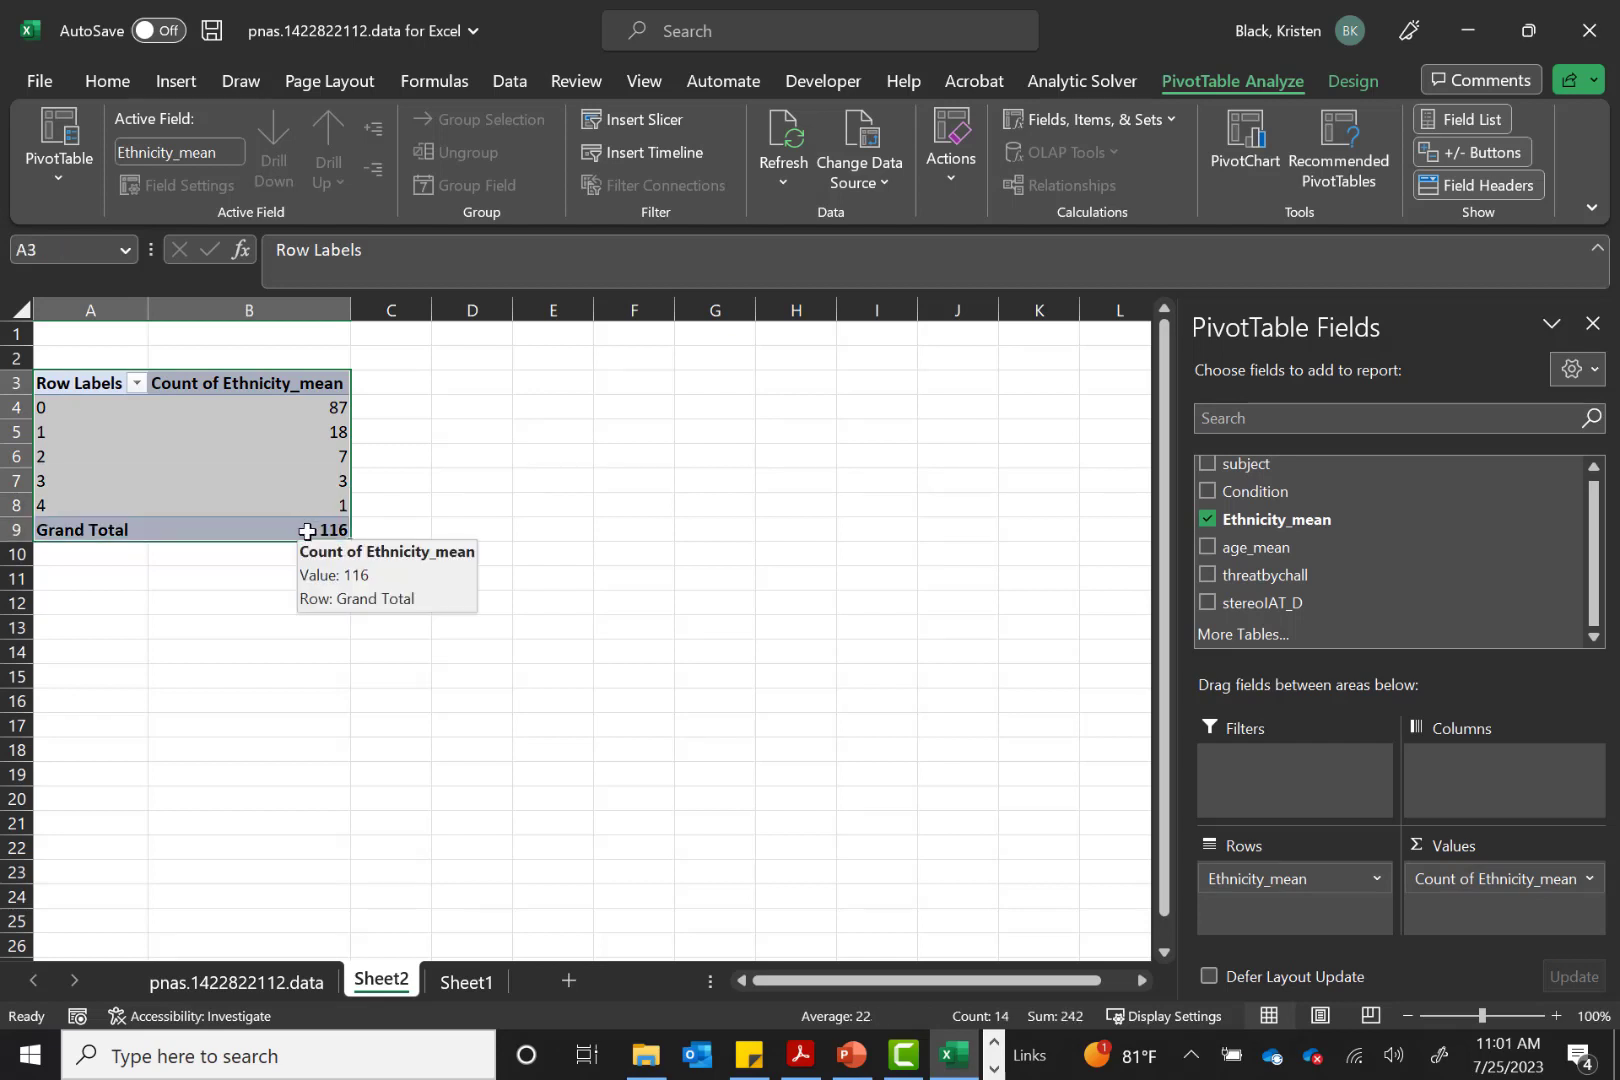
pyautogui.hotkey('ctrl', 'c')
pyautogui.moveTo(471, 383); pyautogui.dragTo(553, 530)
pyautogui.click(454, 379)
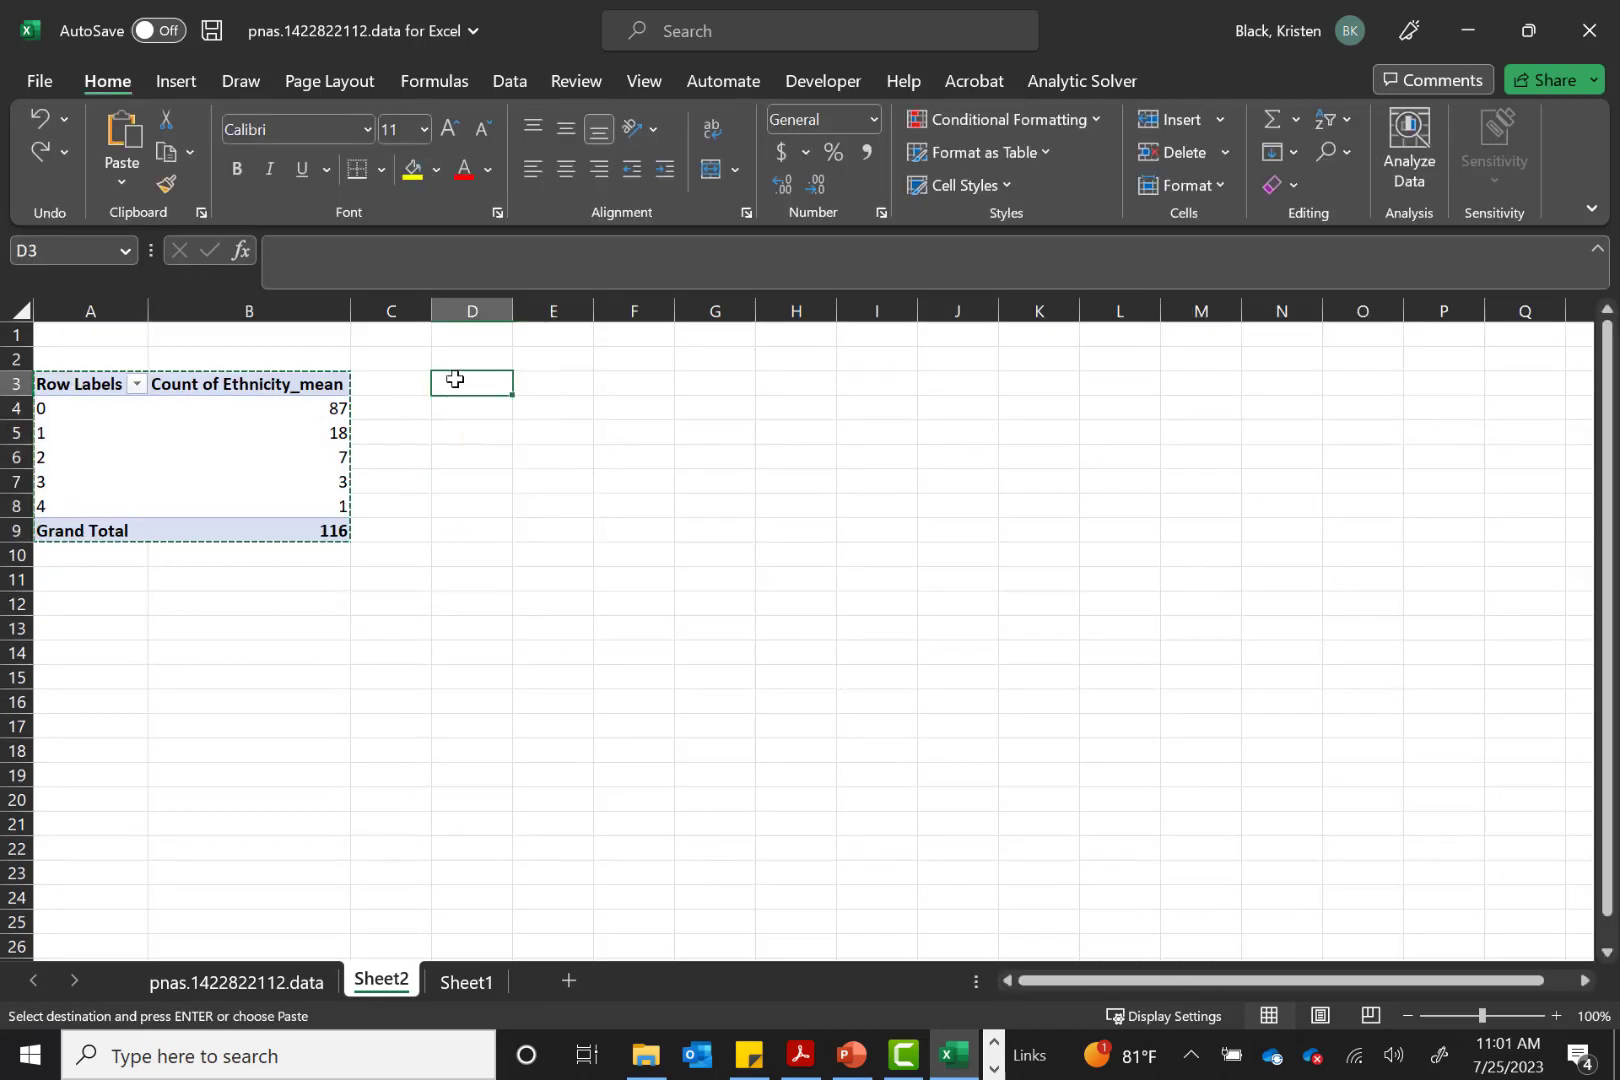
pyautogui.rightClick(454, 379)
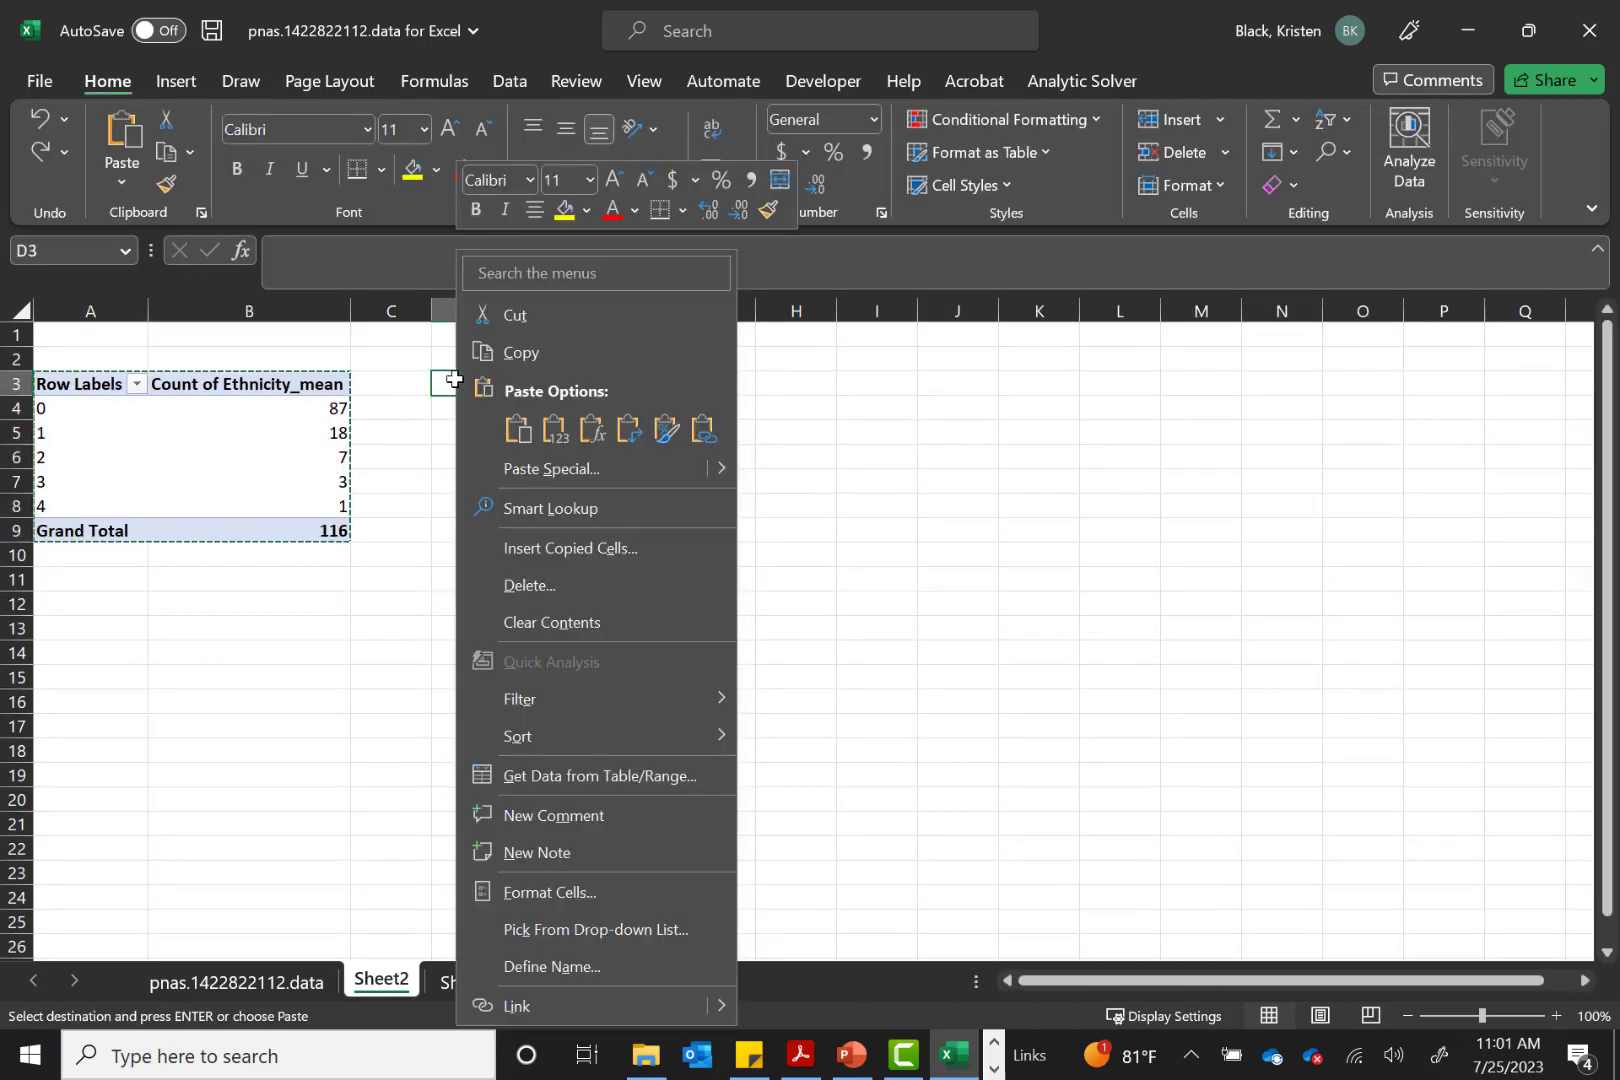
pyautogui.click(554, 430)
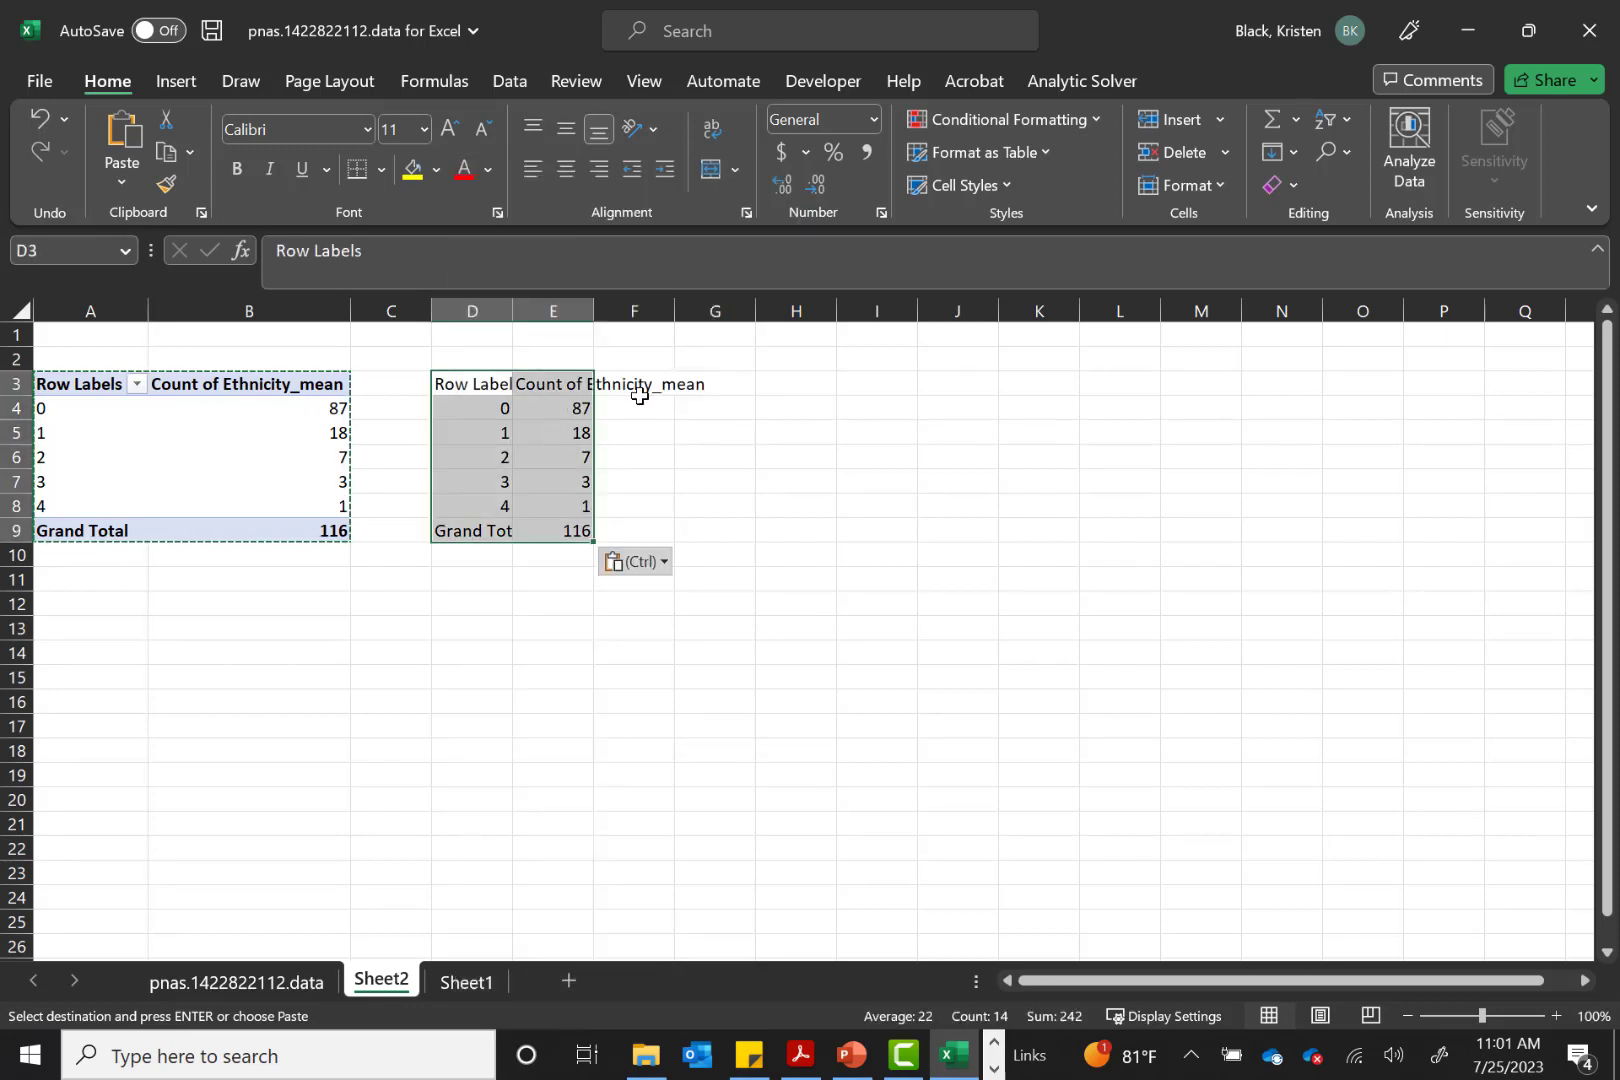
# Clear the Grand Total label and its count from row 9 of the pasted table
pyautogui.click(640, 398)
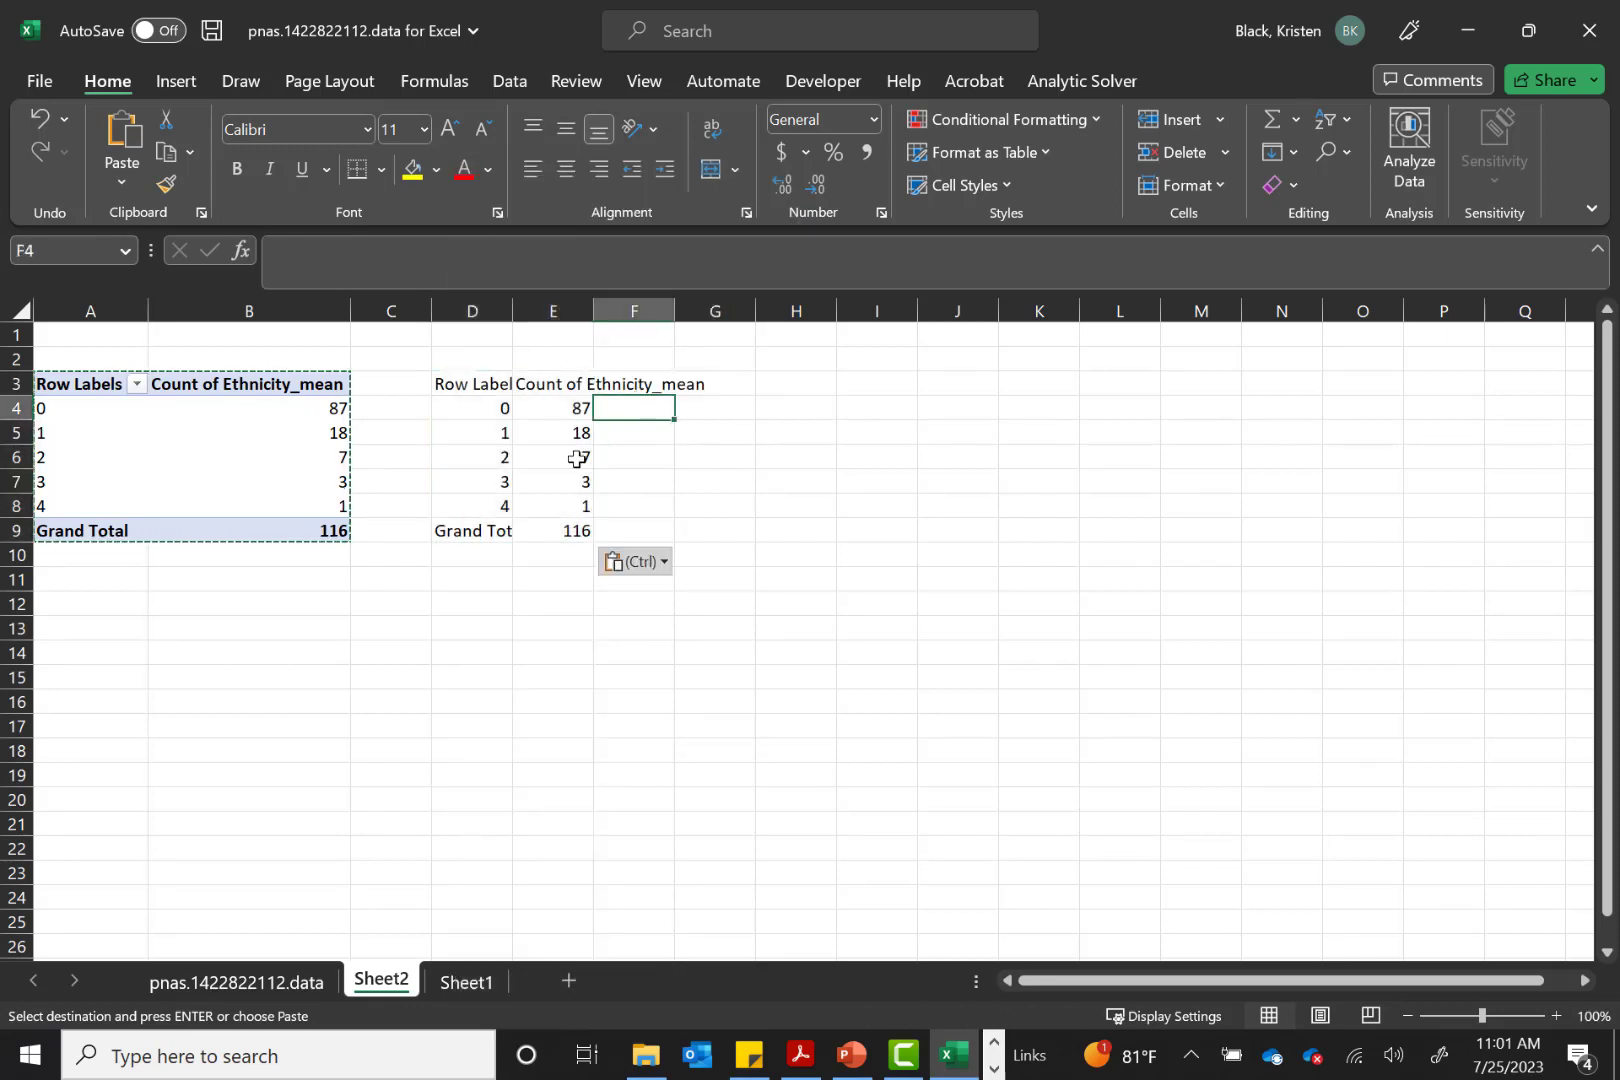
pyautogui.moveTo(470, 532); pyautogui.dragTo(561, 539)
pyautogui.press('Delete')
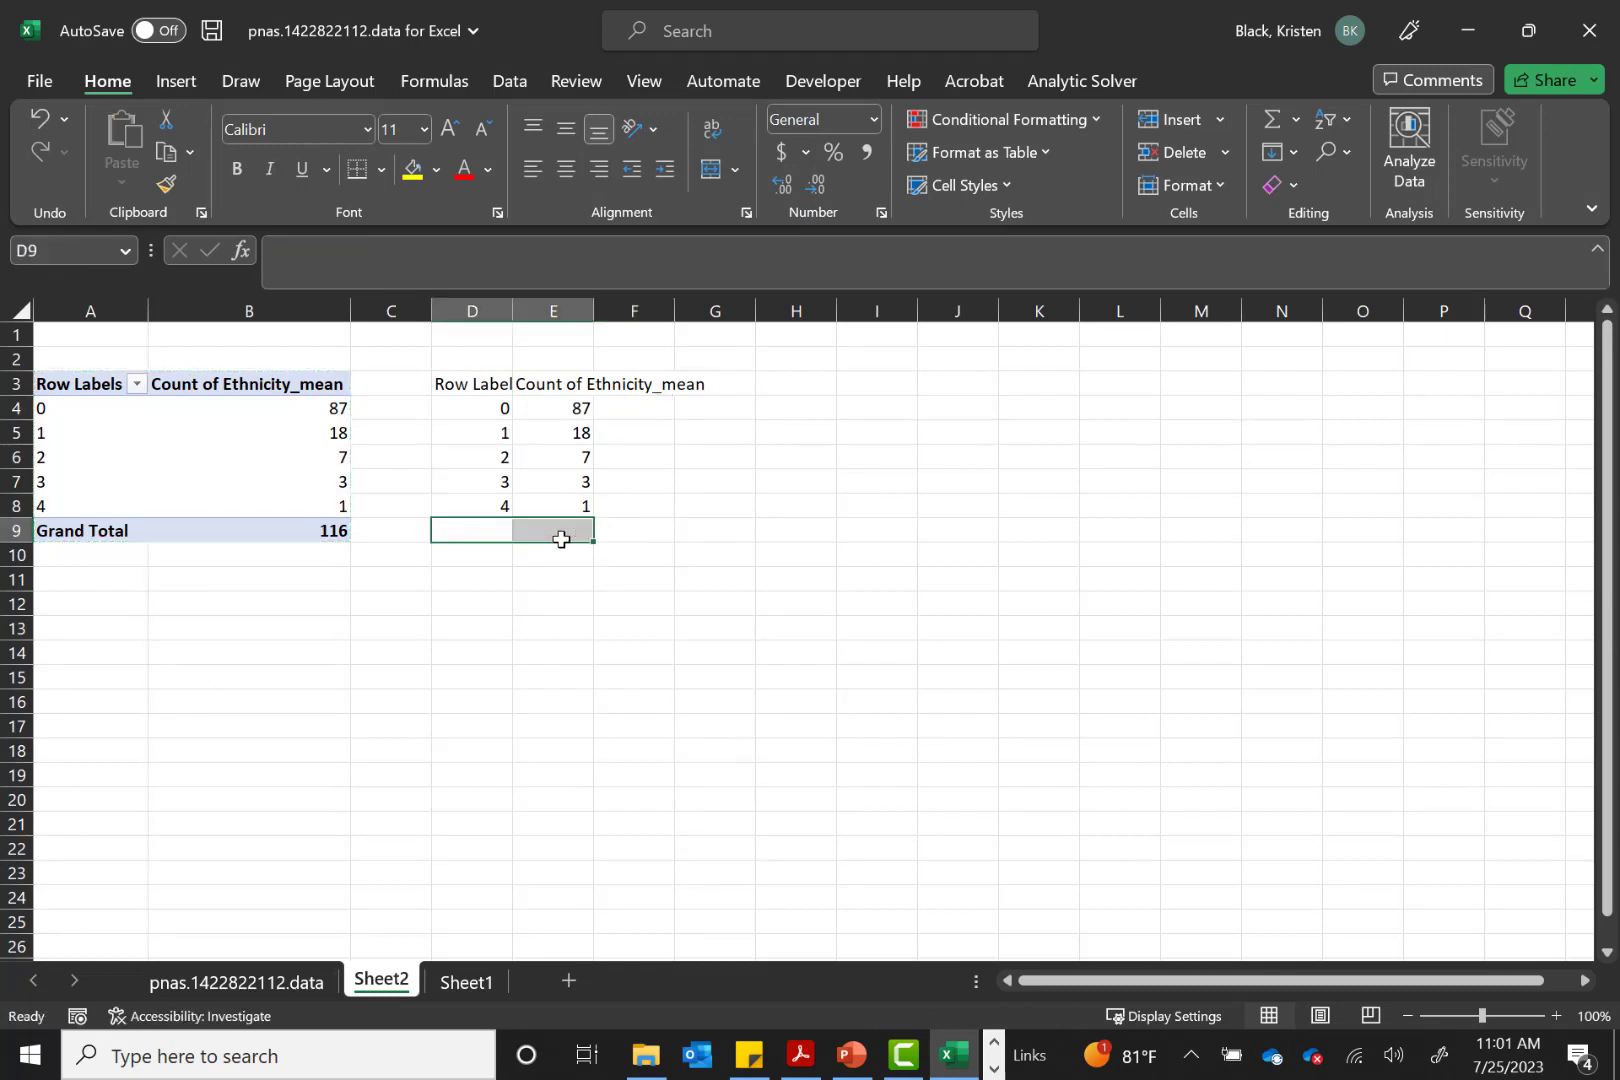
pyautogui.click(643, 402)
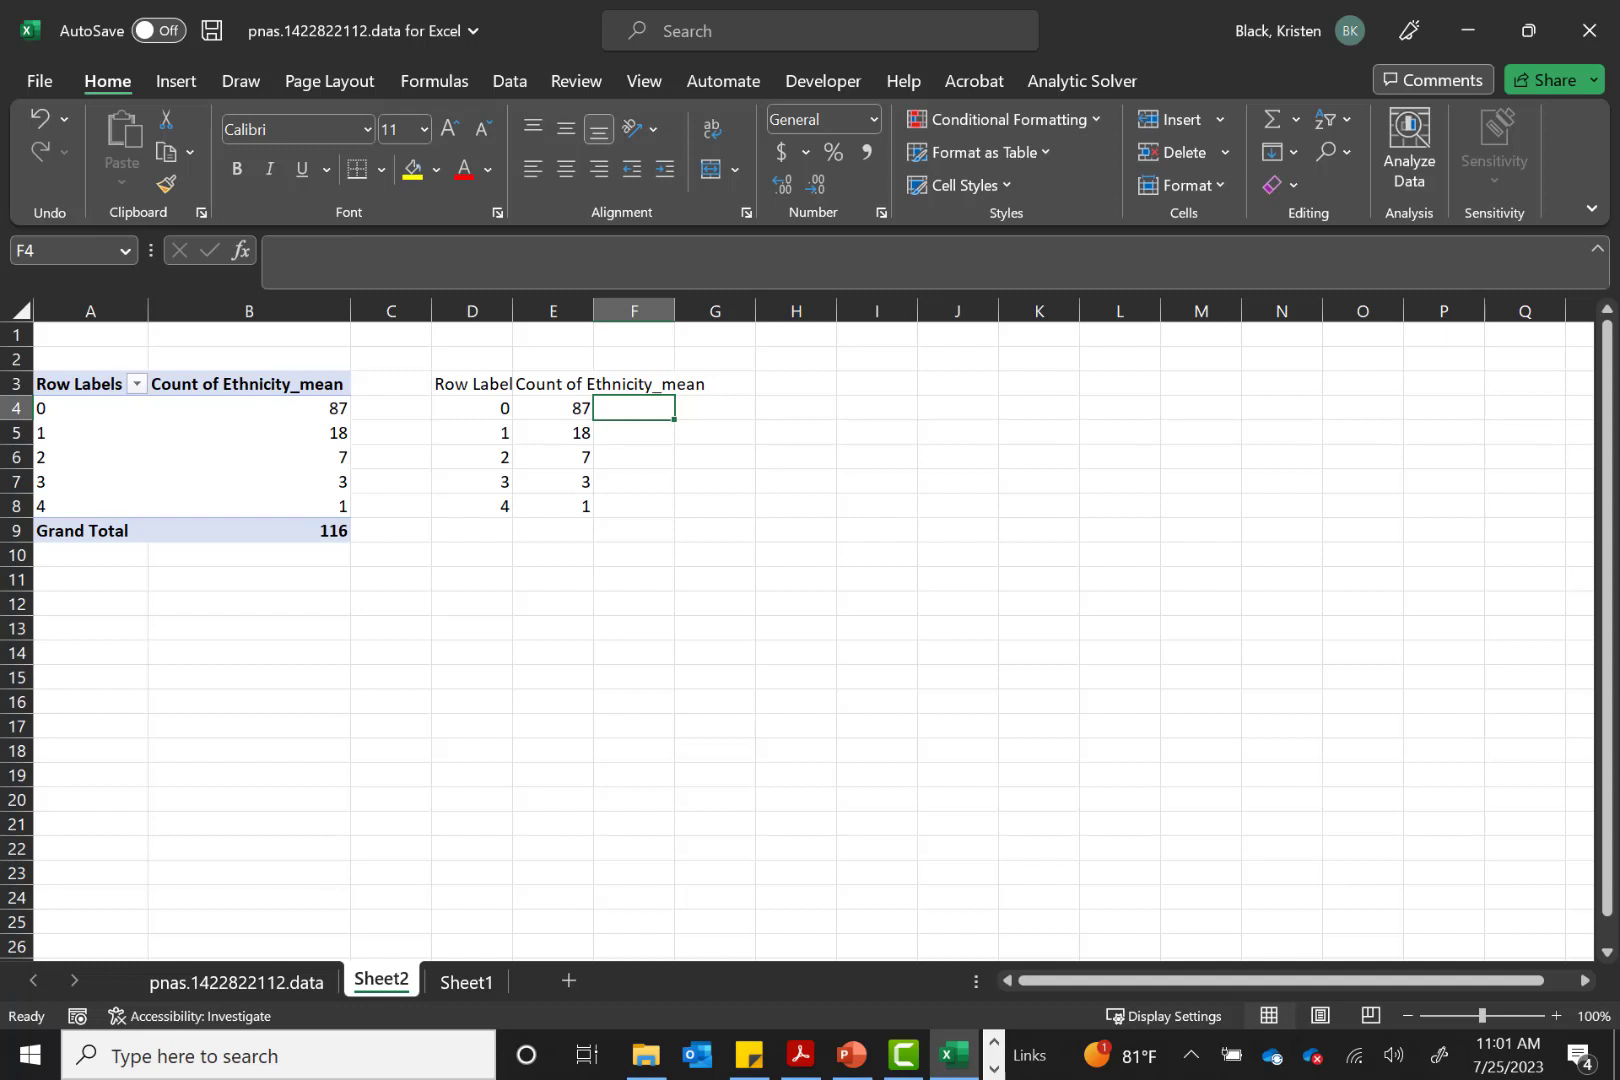
# Replace the ethnicity codes in D4:D8 with the labels White, Asian, Black, Other and Hispanic, in that order
pyautogui.click(483, 404)
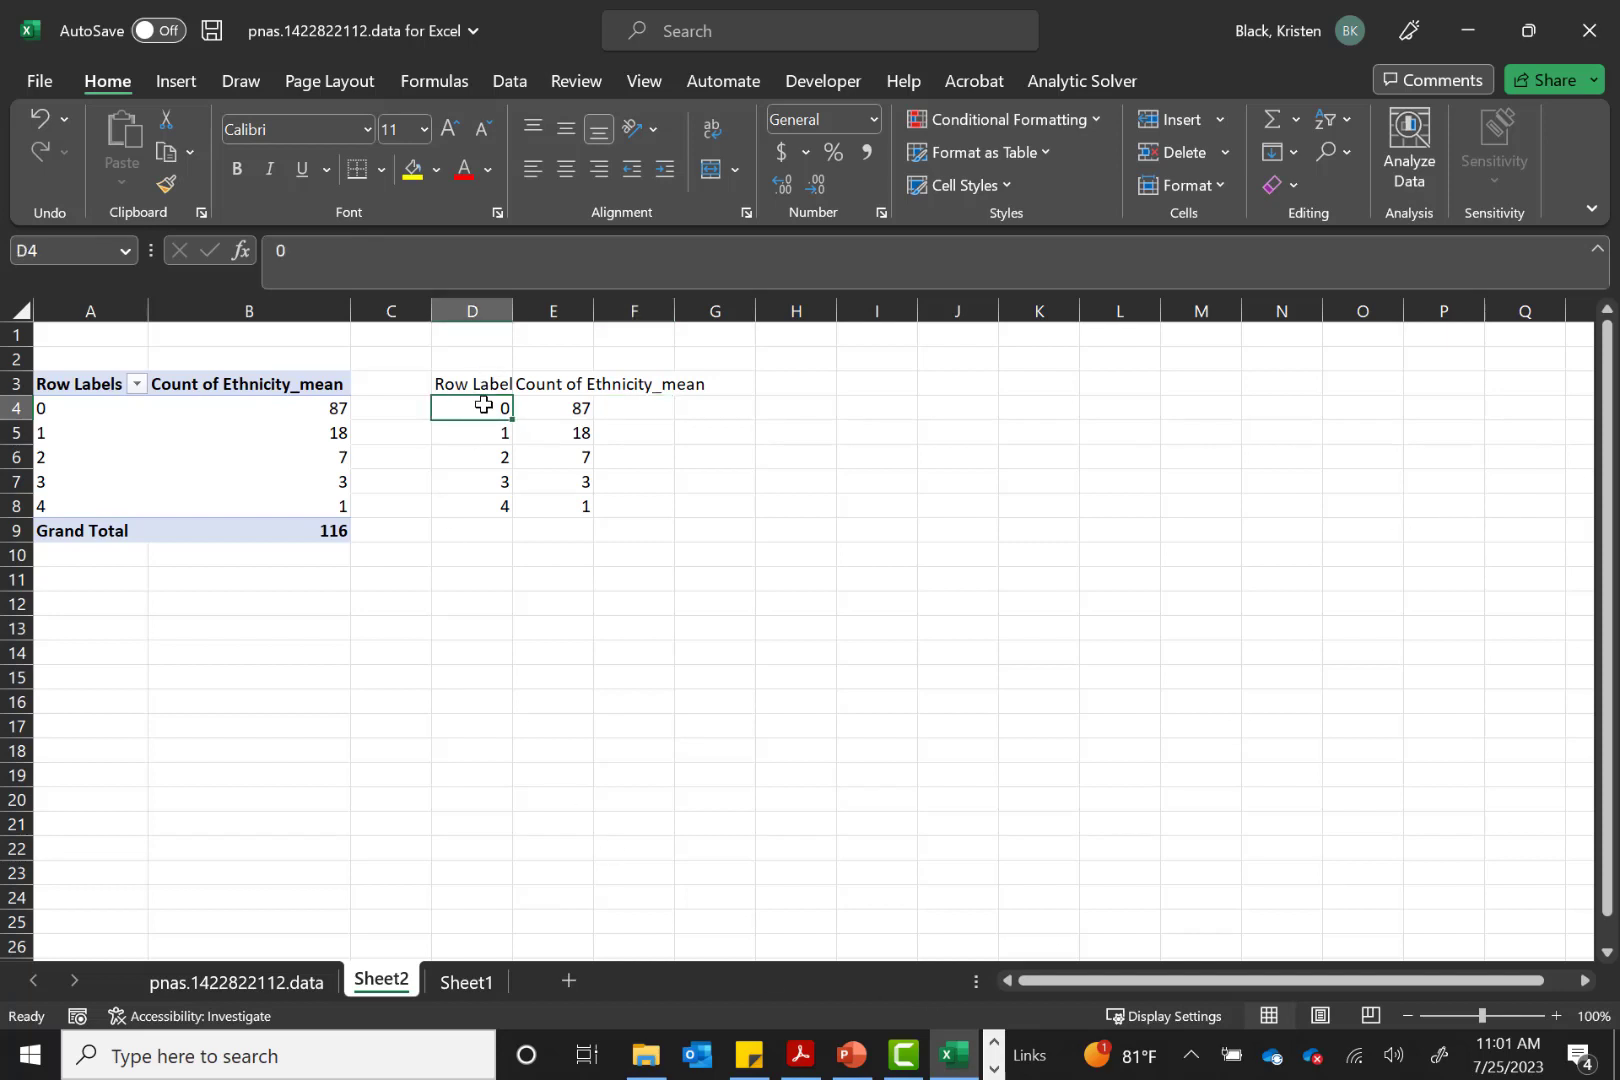
pyautogui.write('White')
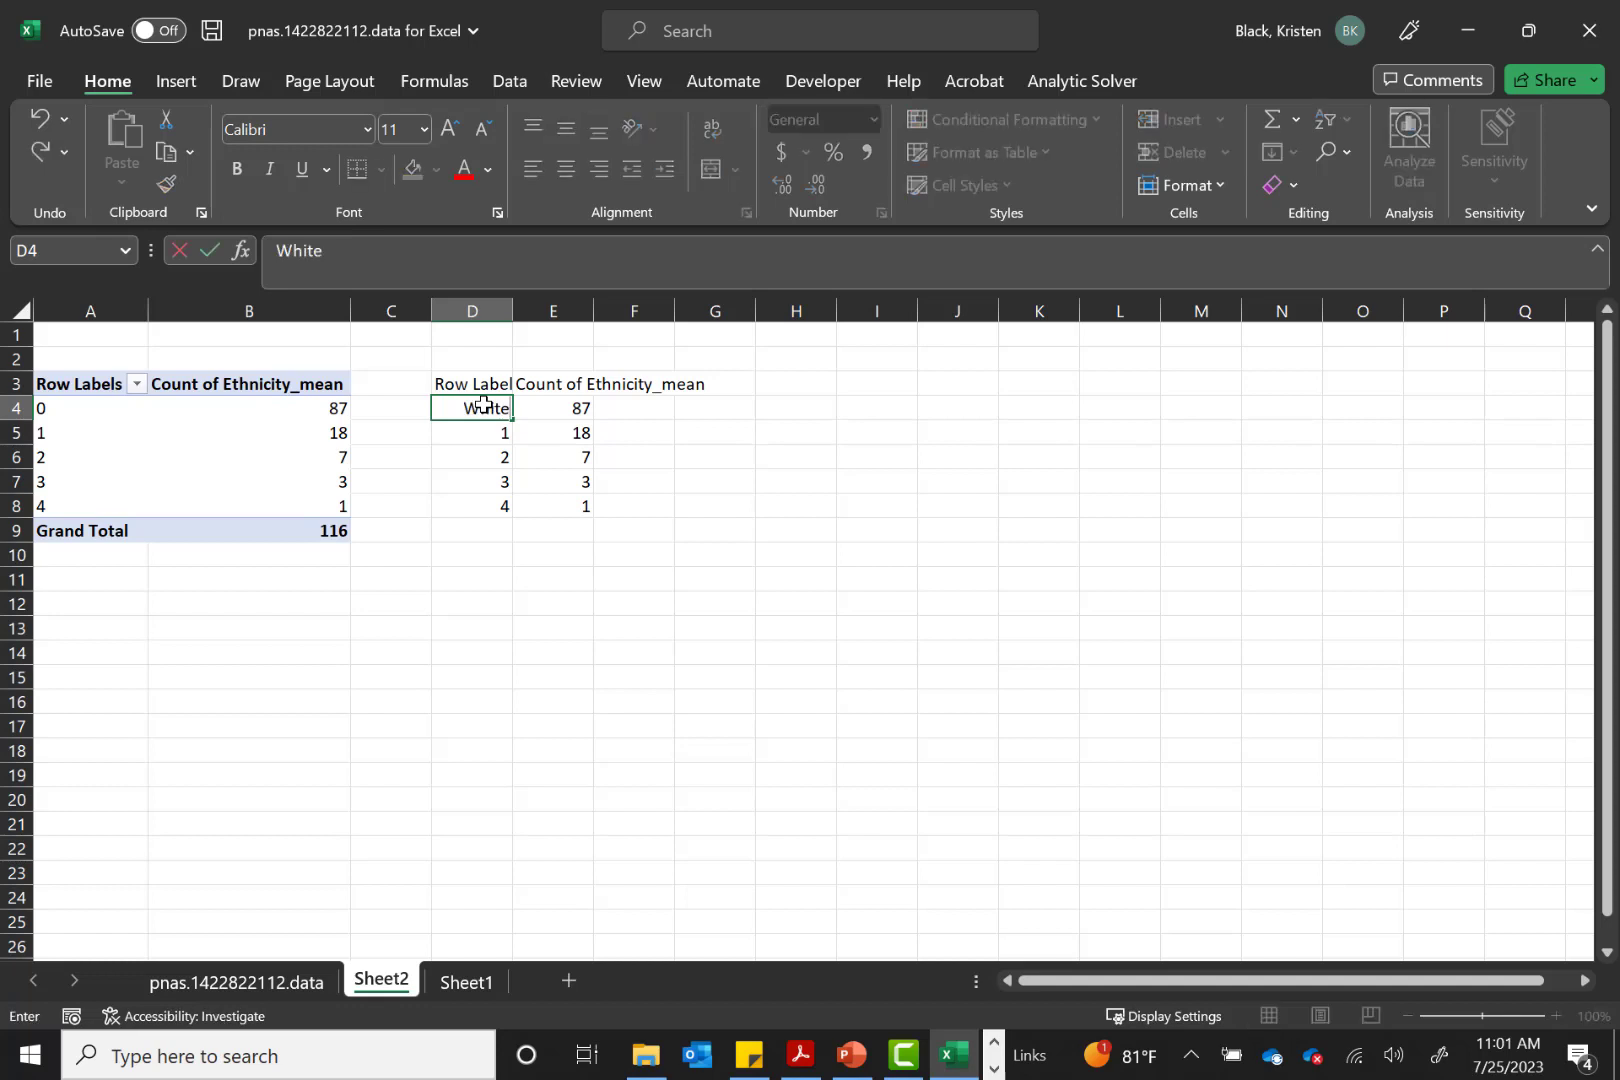
pyautogui.press('Return')
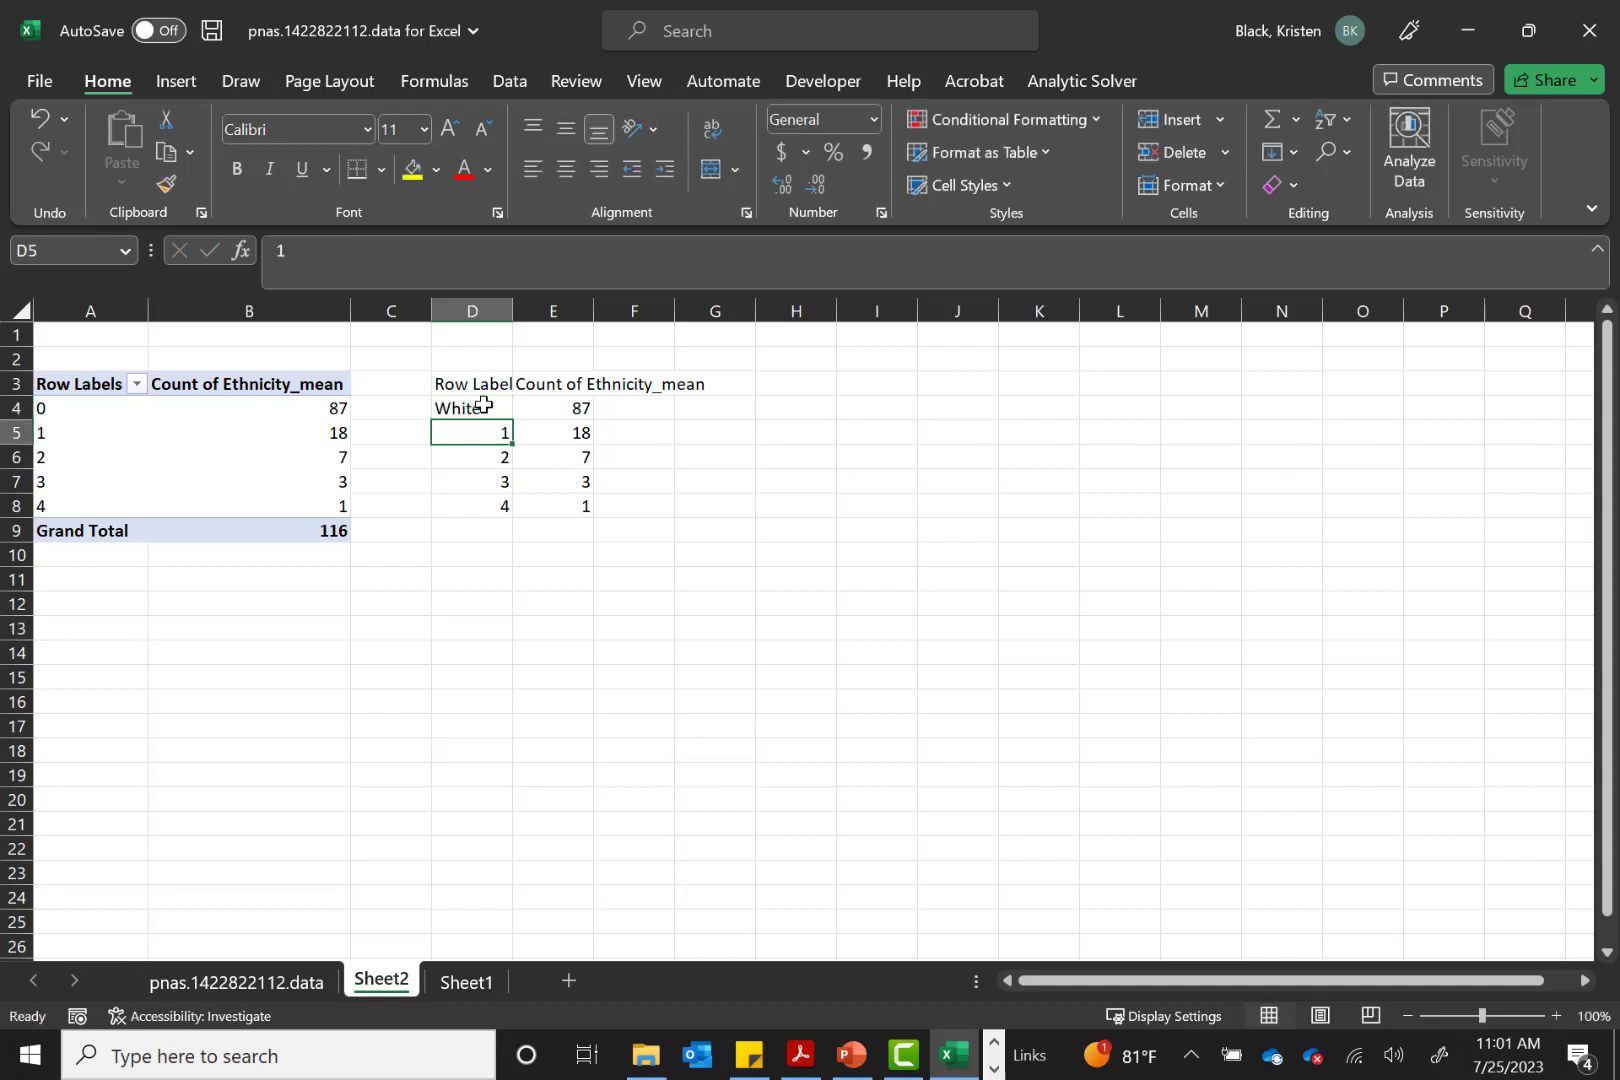
pyautogui.write('Asian')
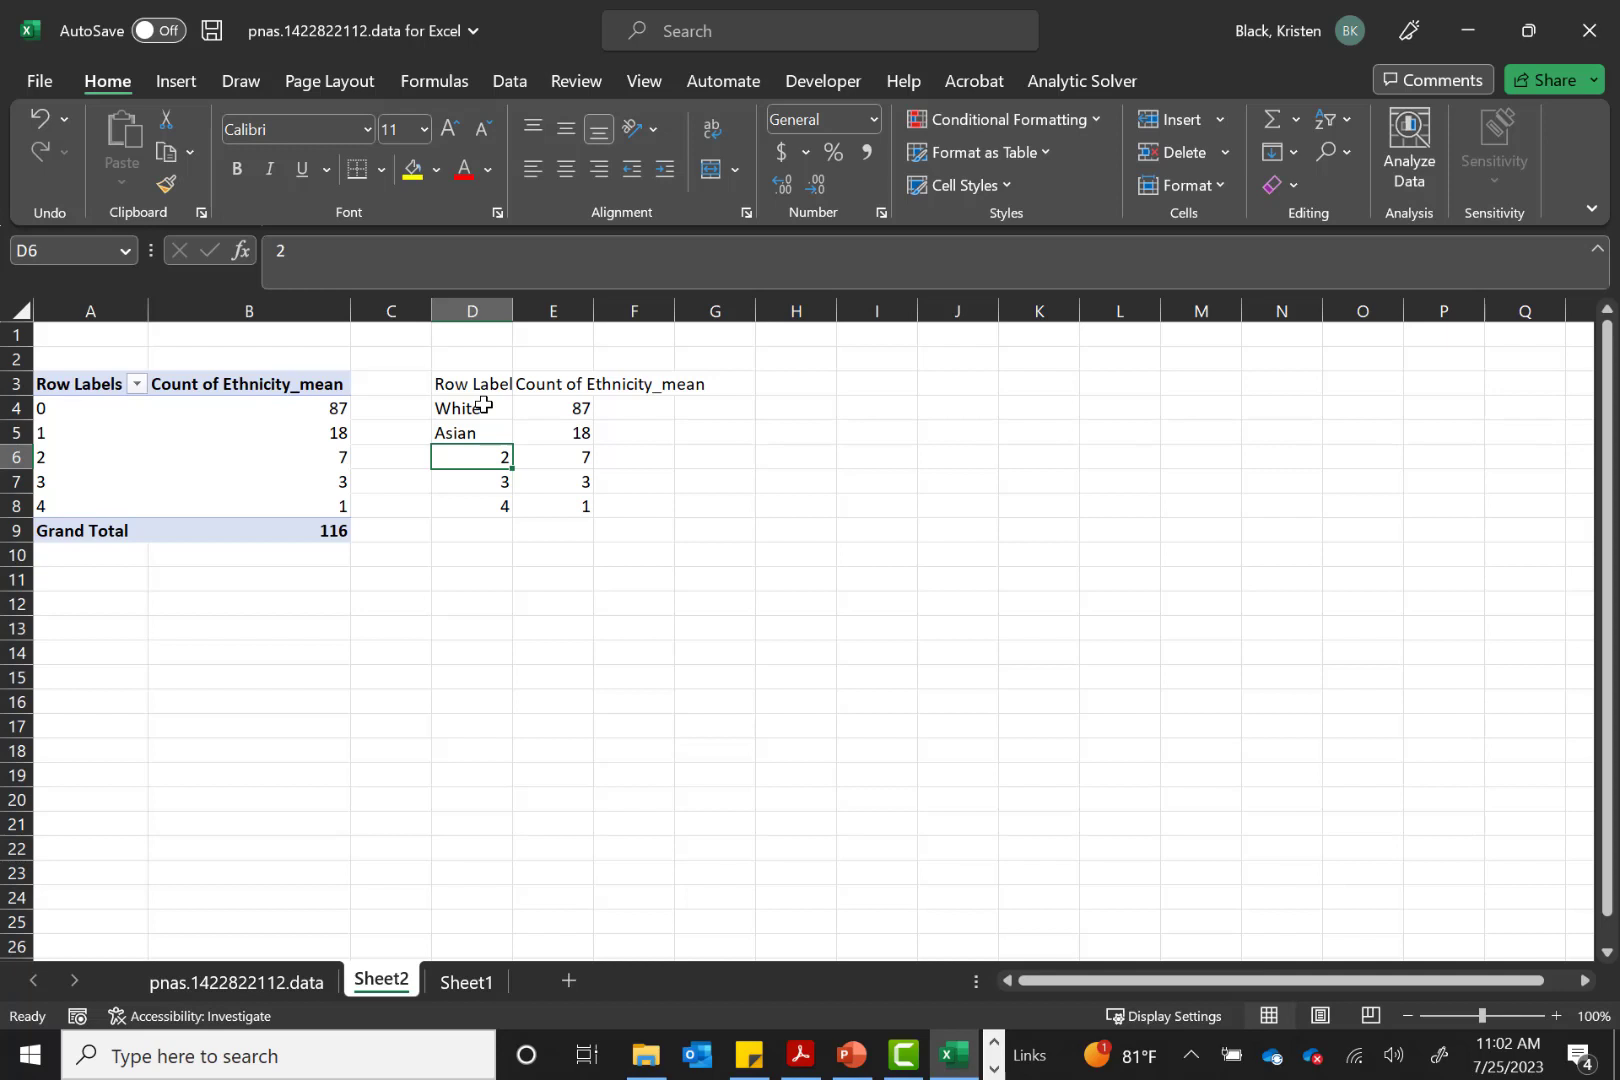
pyautogui.write('Black')
pyautogui.press('Return')
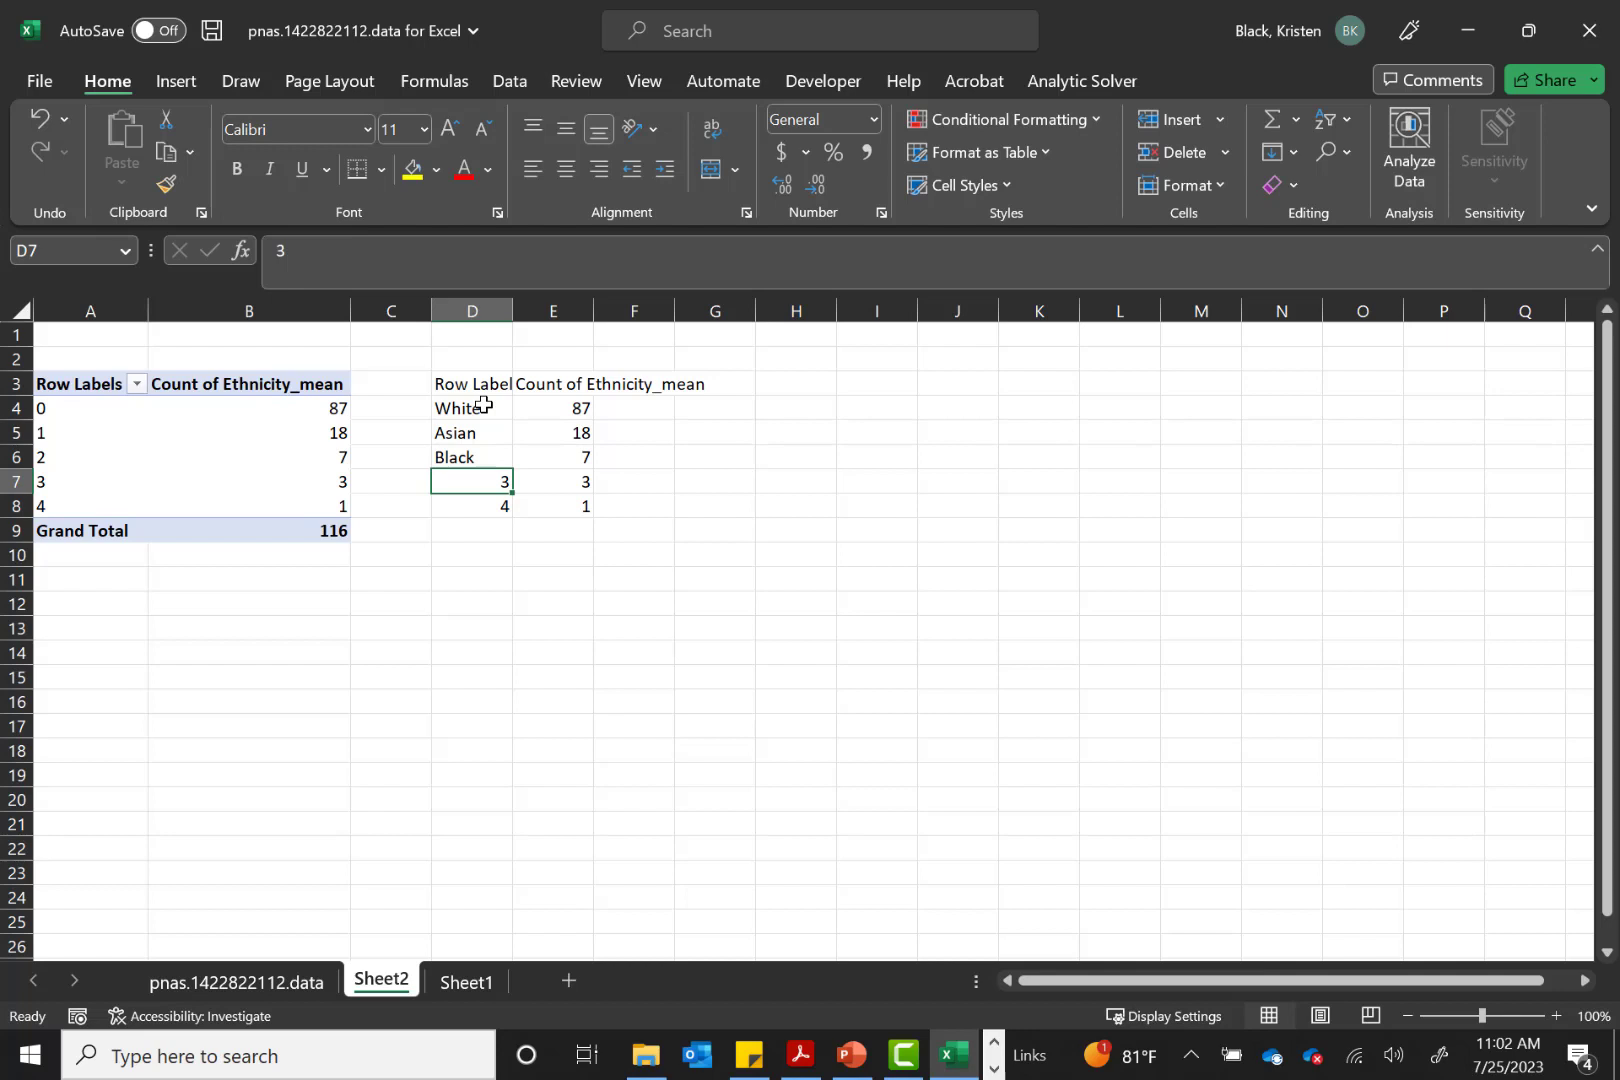
pyautogui.write('Other')
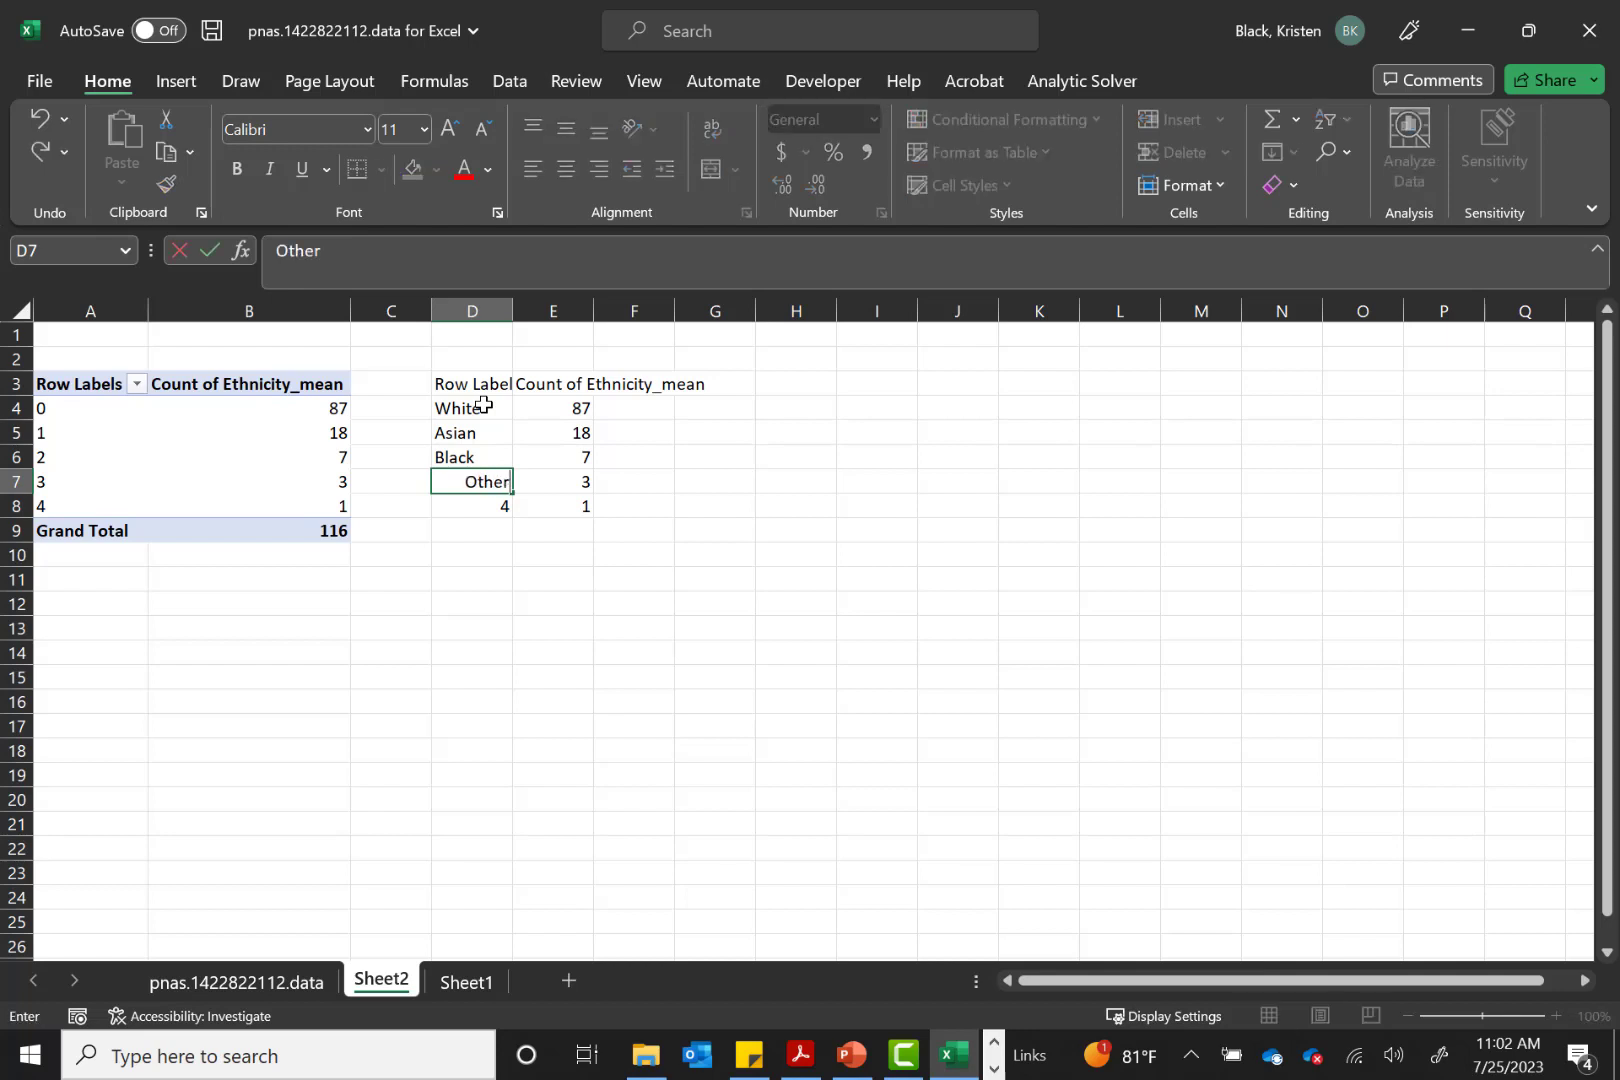
pyautogui.press('Return')
pyautogui.write('His')
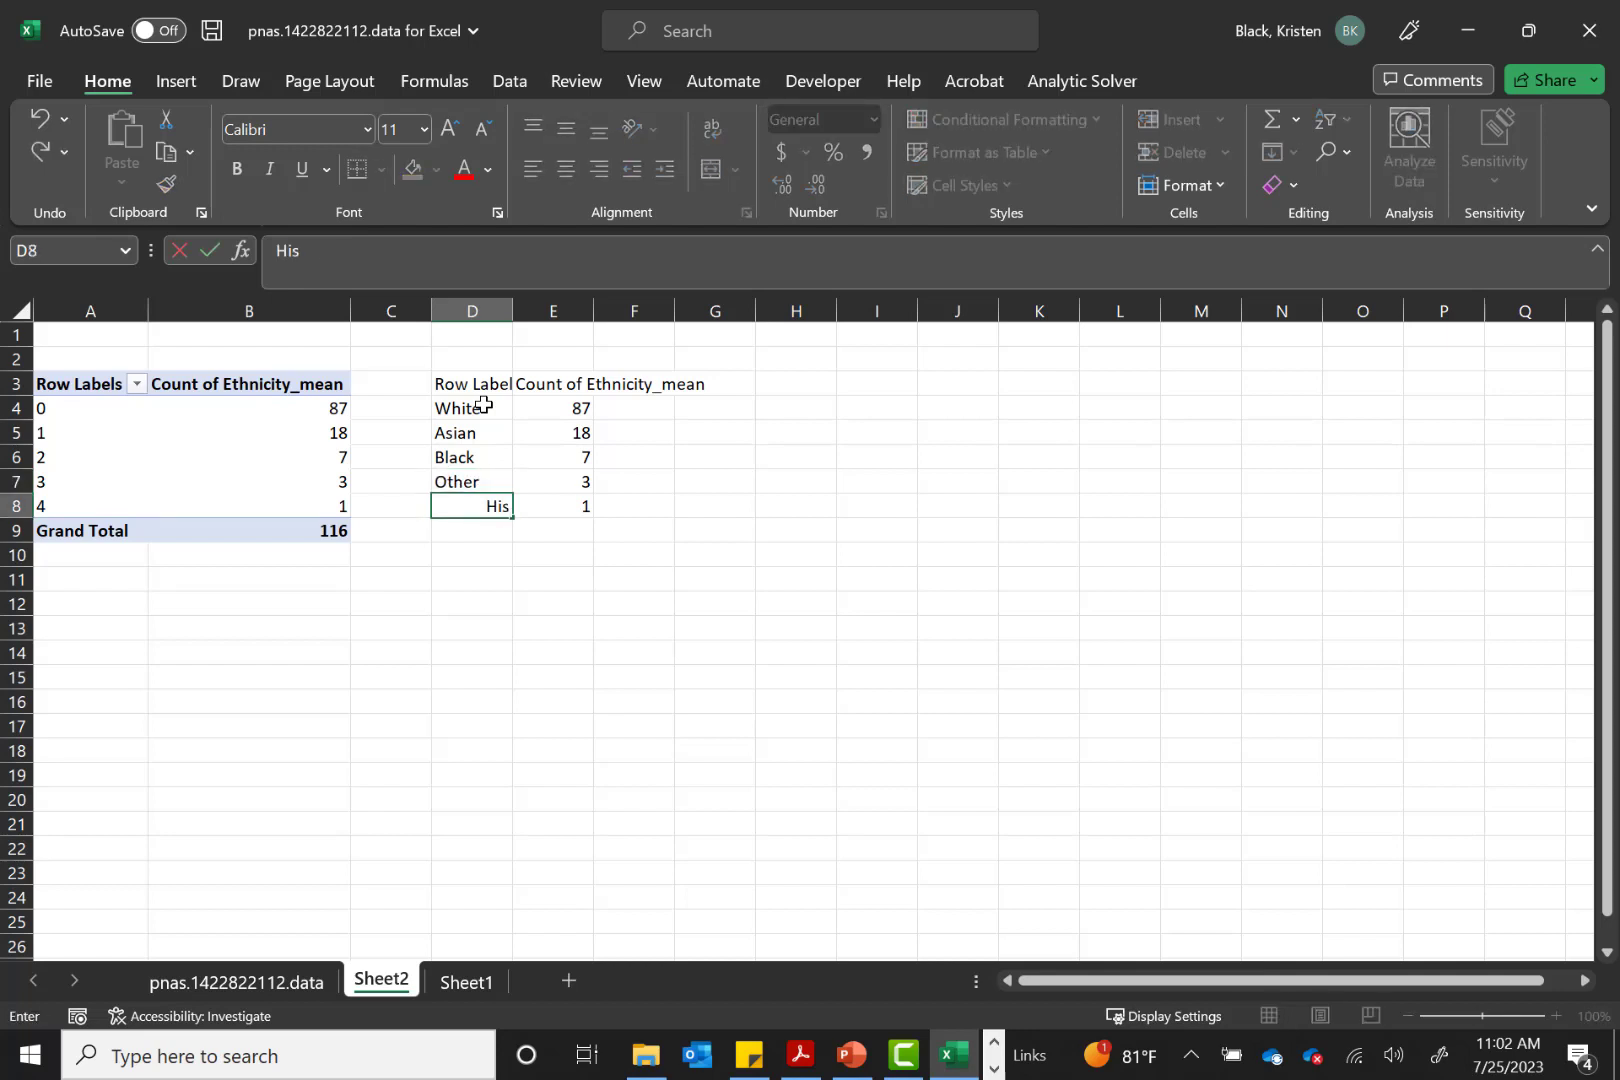
pyautogui.write('panic')
pyautogui.press('Return')
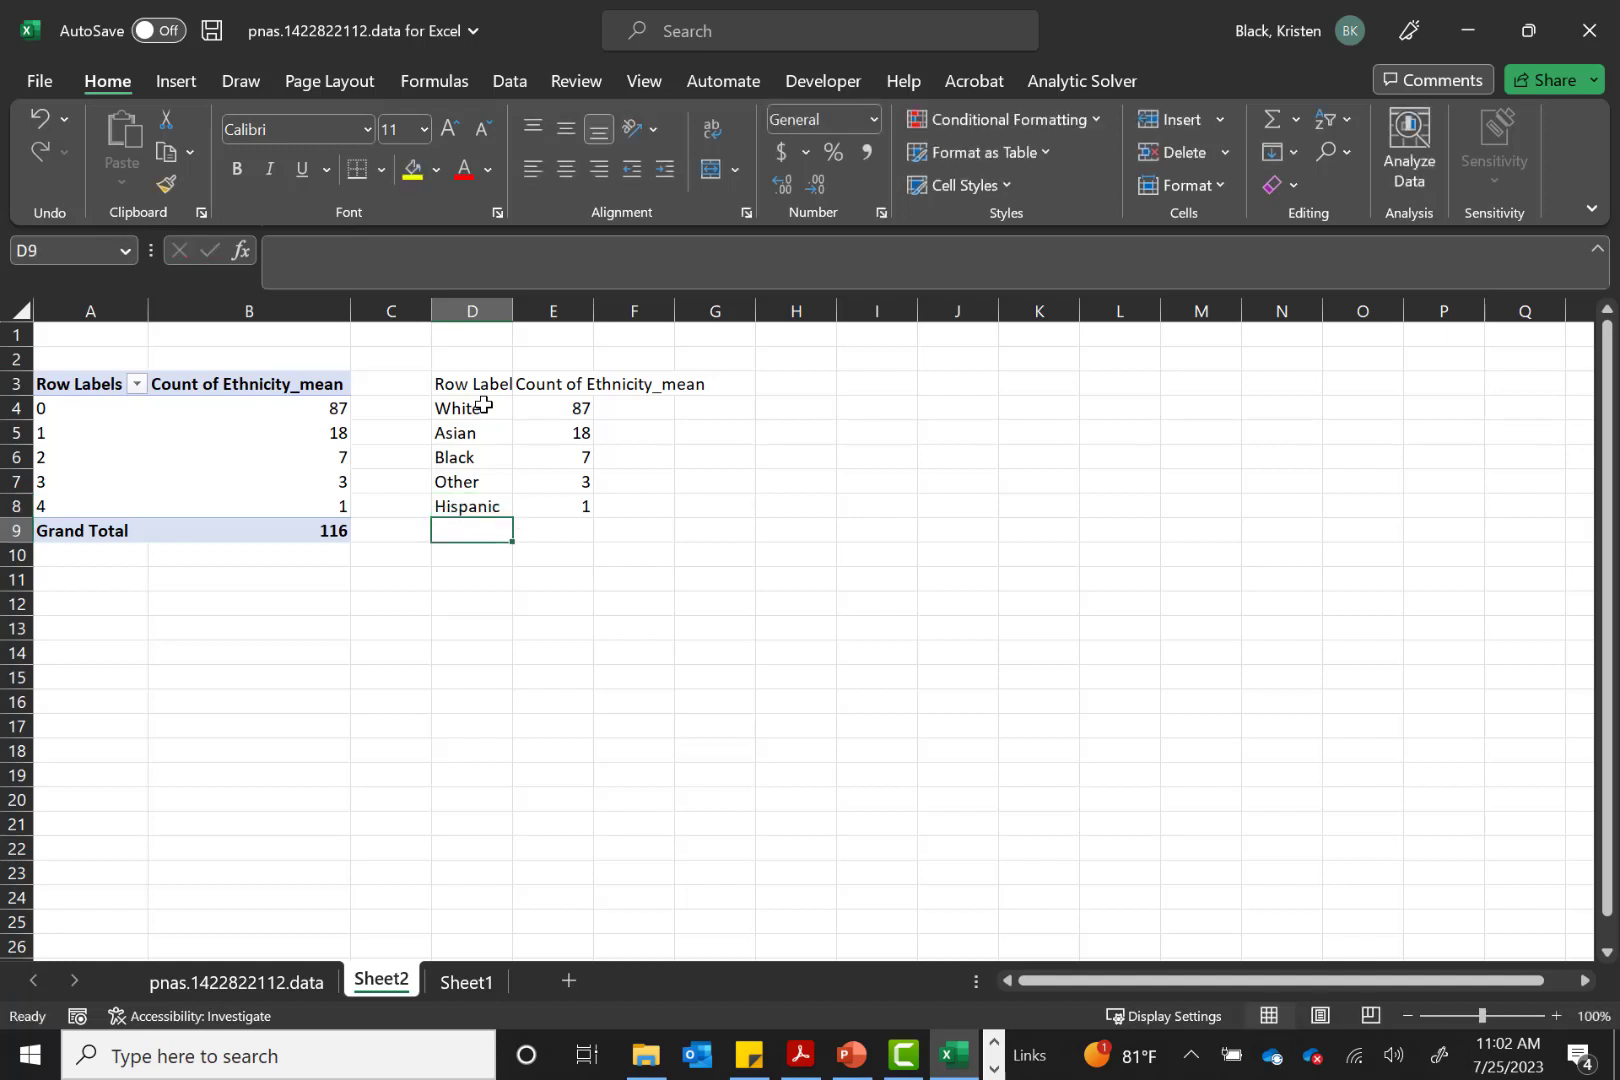
# Rename the headers in D3 and E3 to Ethnicity and Frequency, and widen column E to fit its header
pyautogui.click(471, 373)
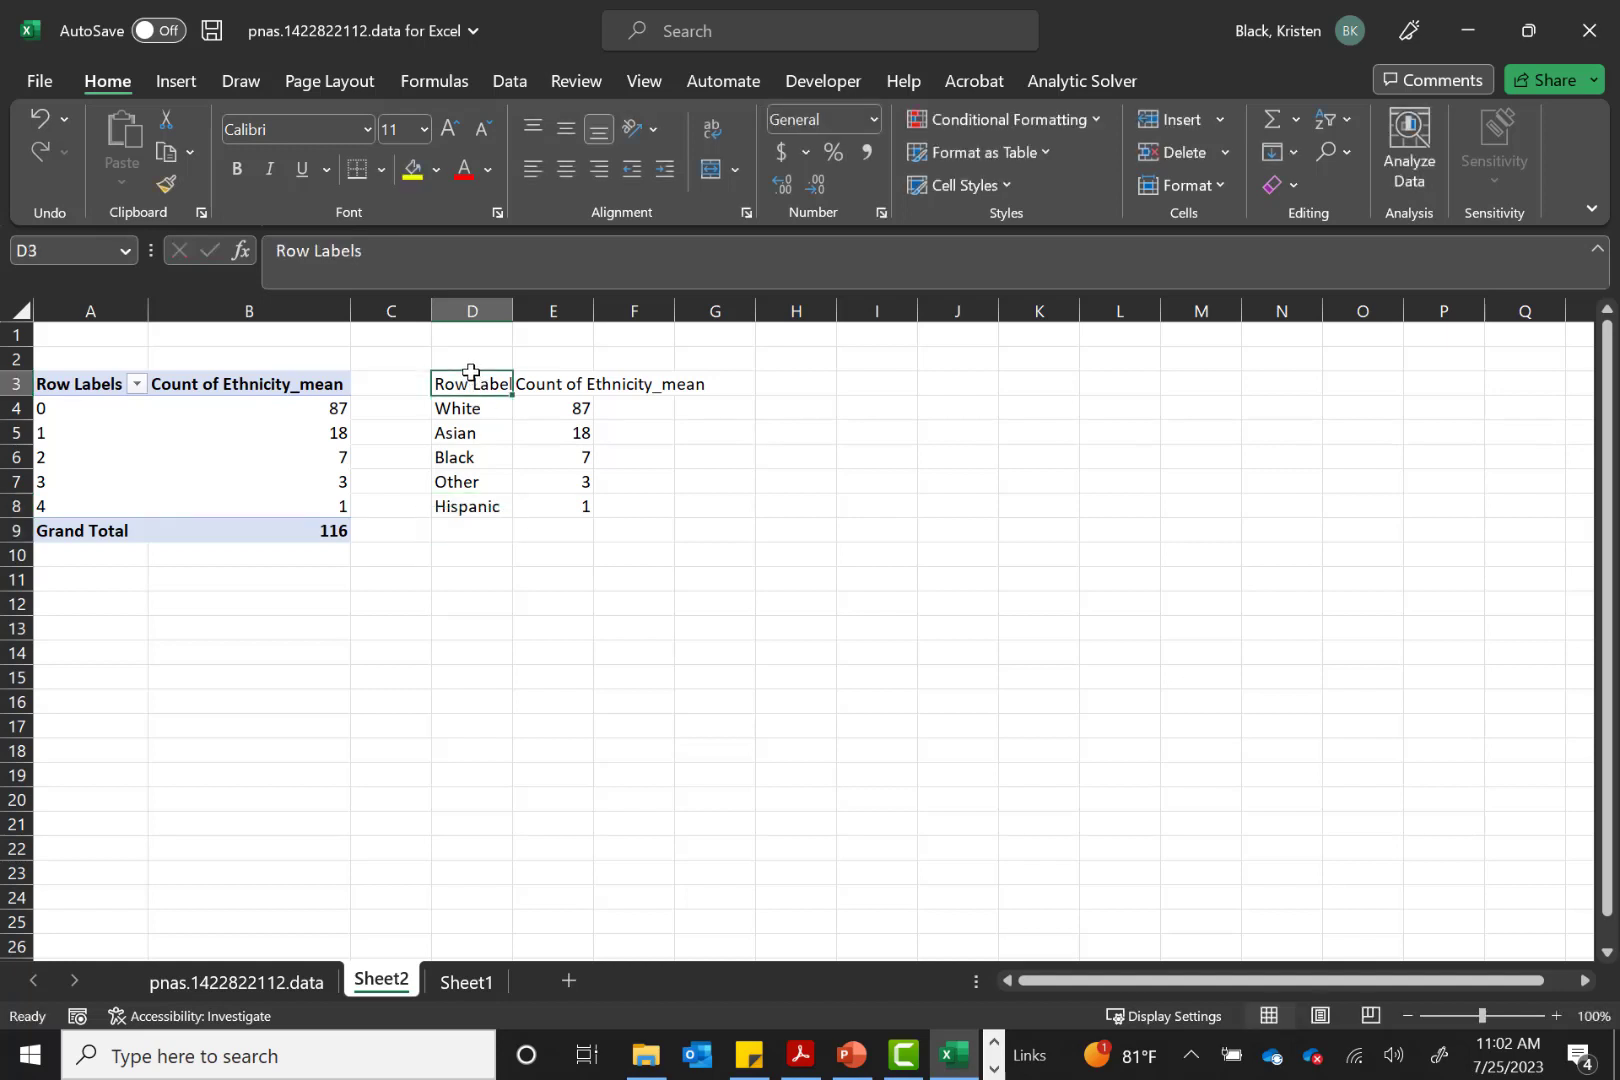
pyautogui.write('Ethnicit')
pyautogui.press('BackSpace')
pyautogui.press('BackSpace')
pyautogui.press('BackSpace')
pyautogui.press('BackSpace')
pyautogui.press('BackSpace')
pyautogui.write('nicity')
pyautogui.press('Tab')
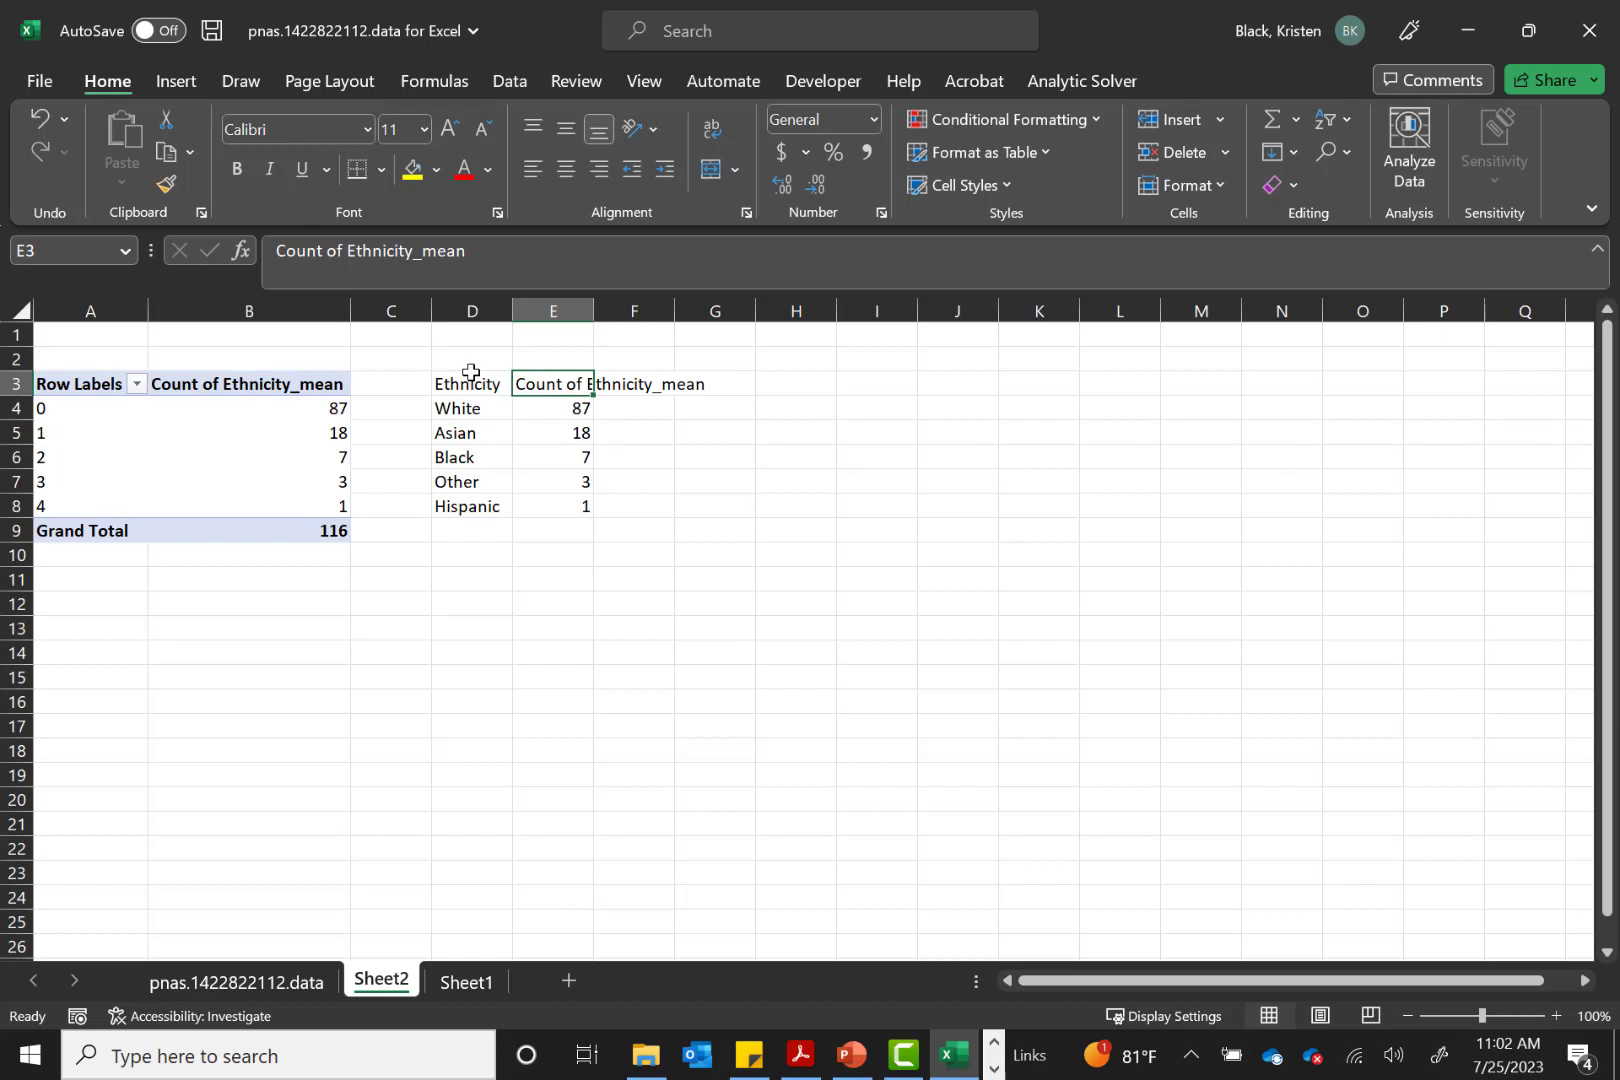
pyautogui.write('Frequency')
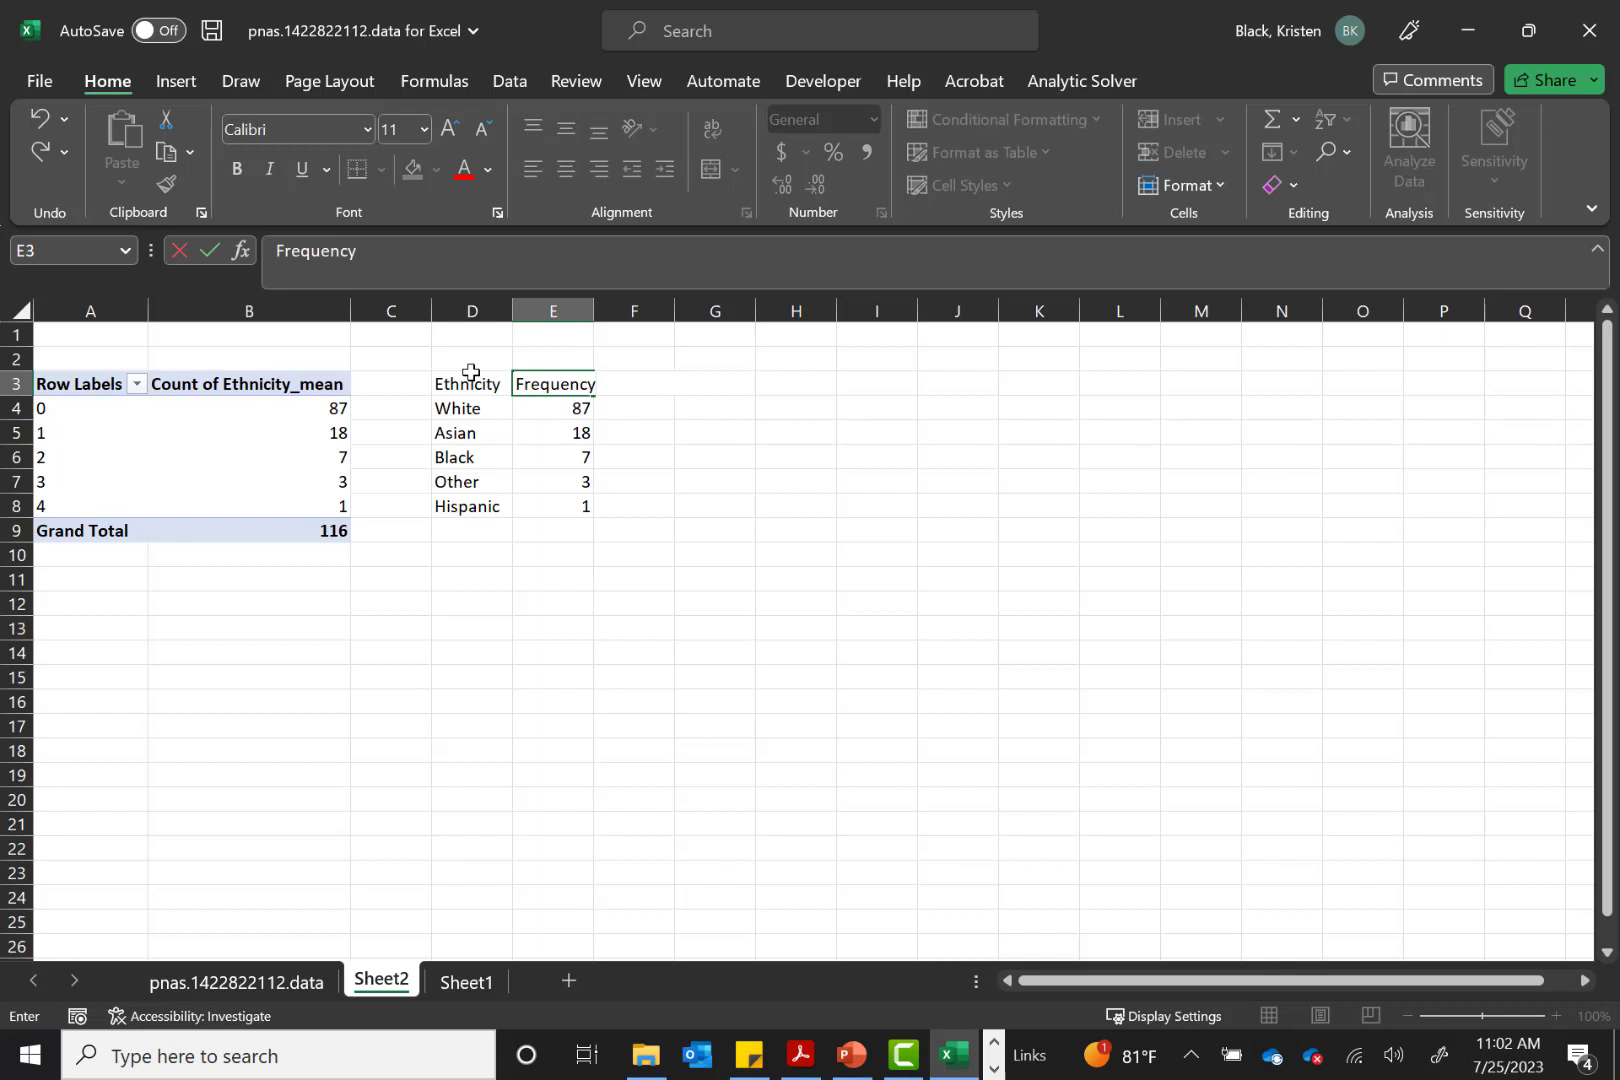
pyautogui.press('Tab')
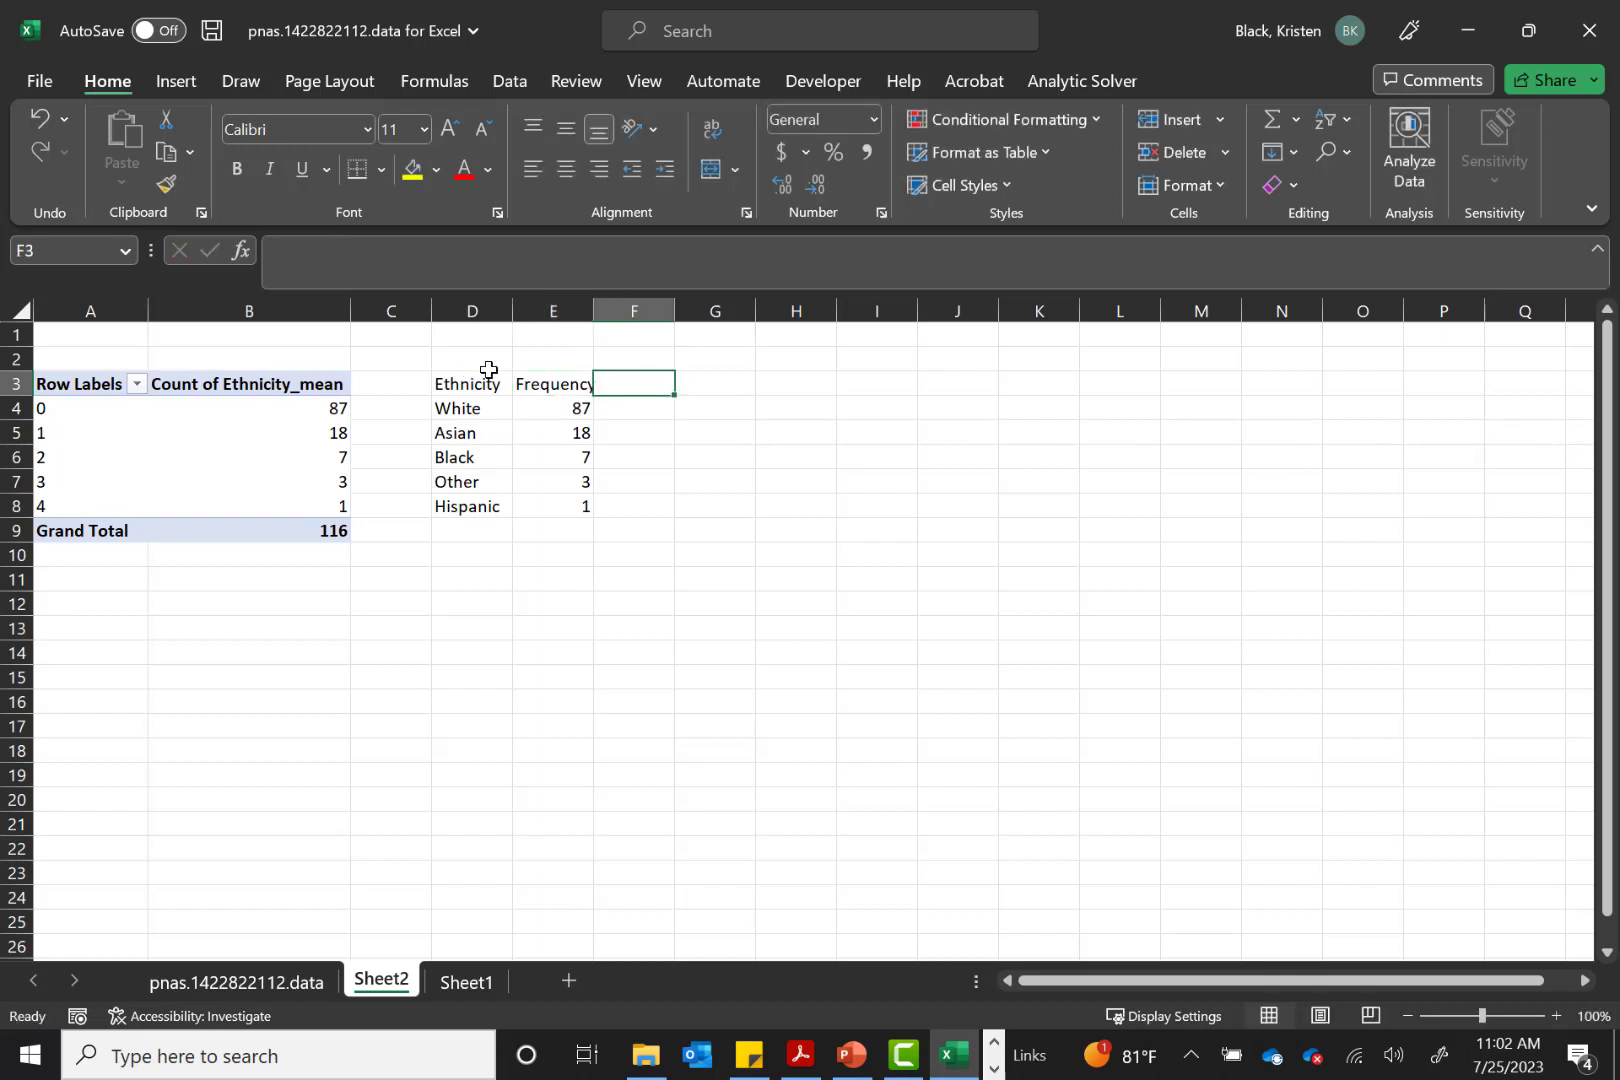
pyautogui.moveTo(593, 306); pyautogui.dragTo(601, 303)
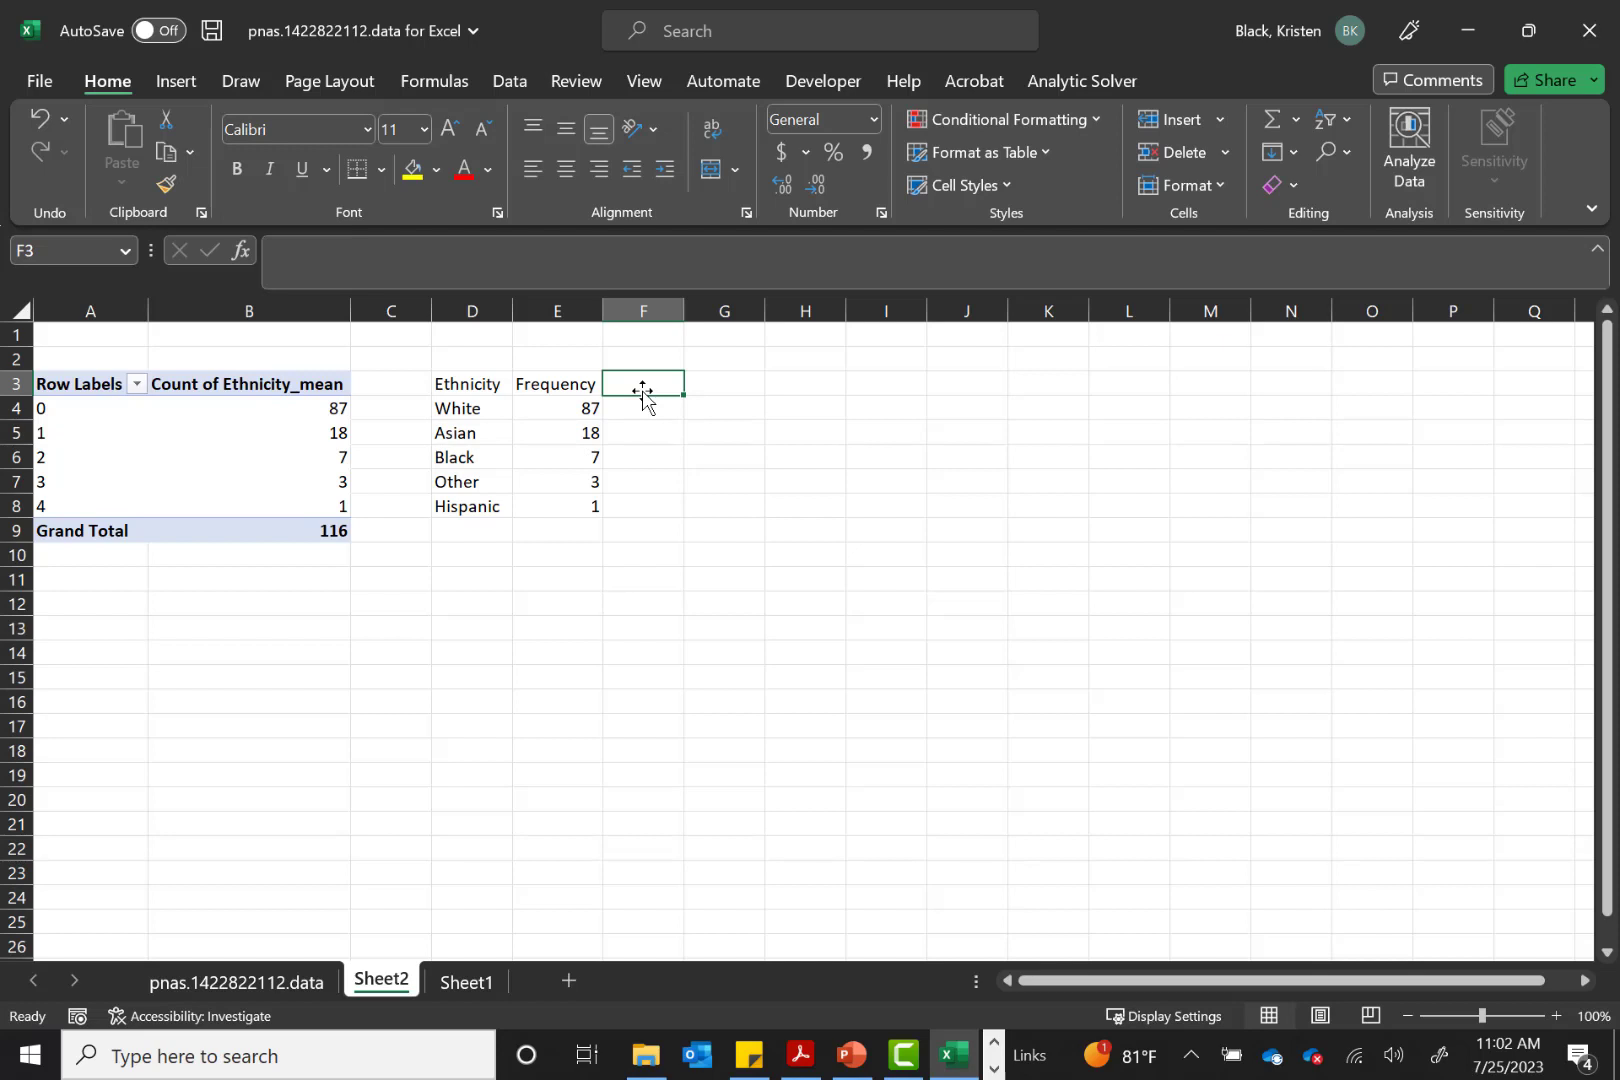
# Add a Percent header in F3 and calculate the White share in F4 with =E4/116
pyautogui.write('Percent')
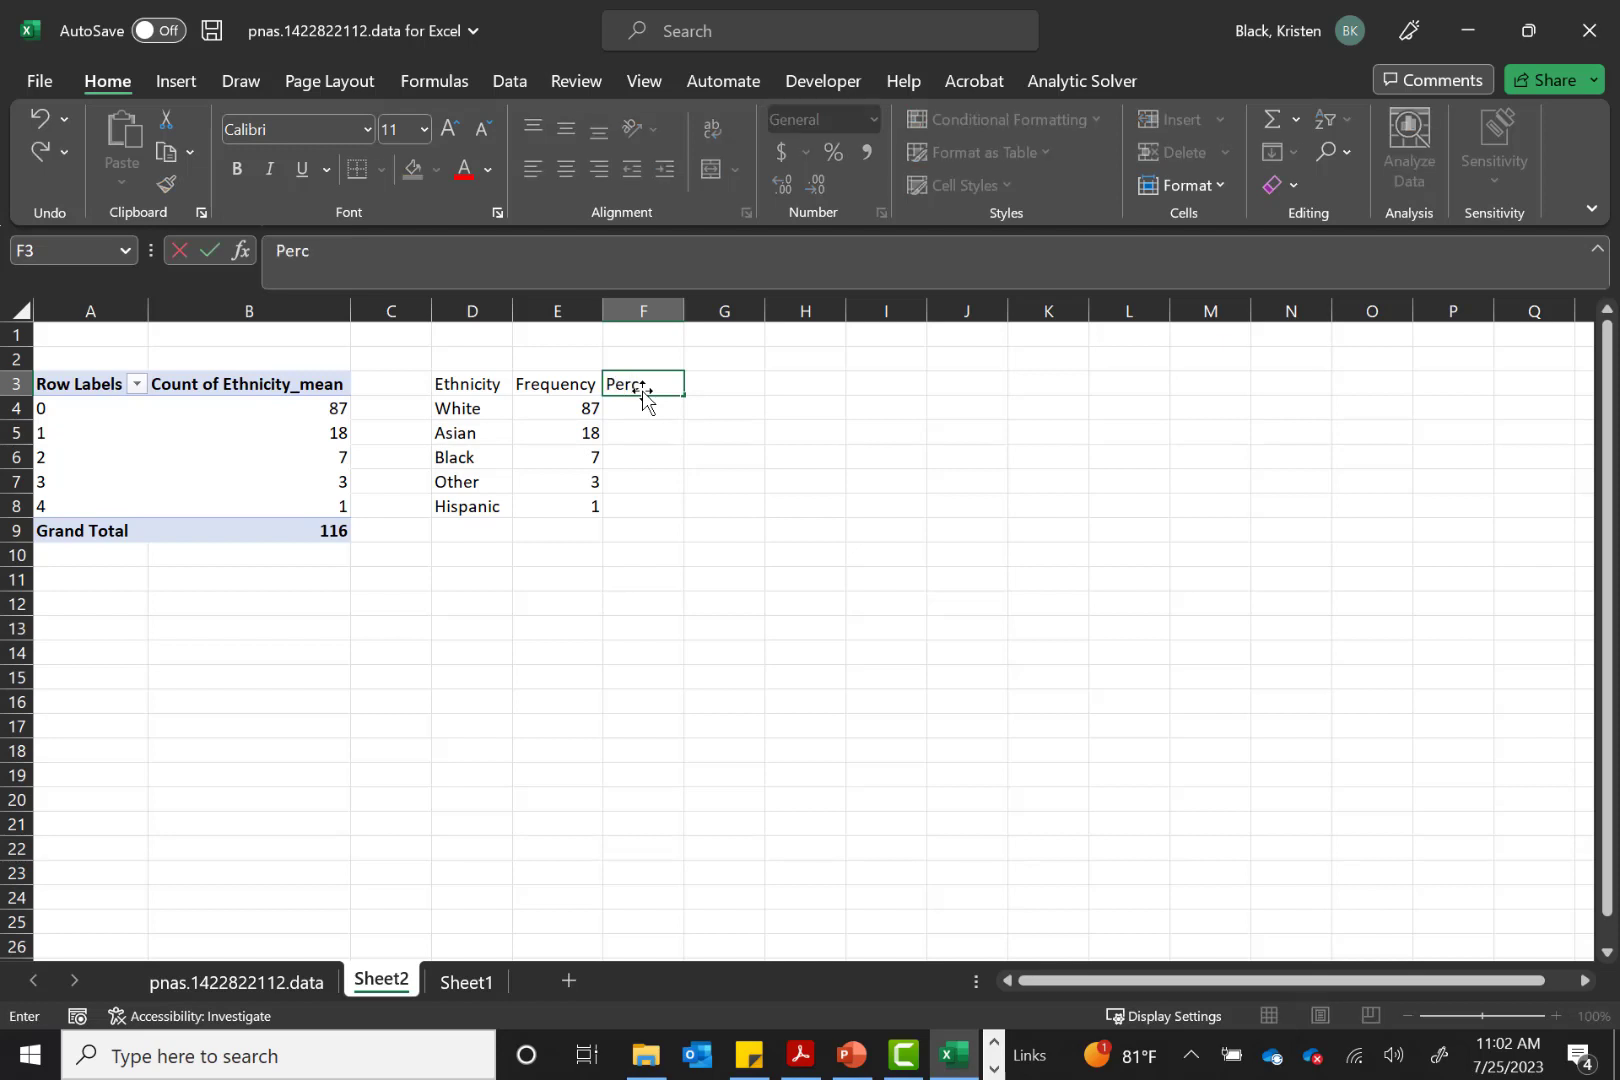
pyautogui.press('Return')
pyautogui.press('Right')
pyautogui.press('Right')
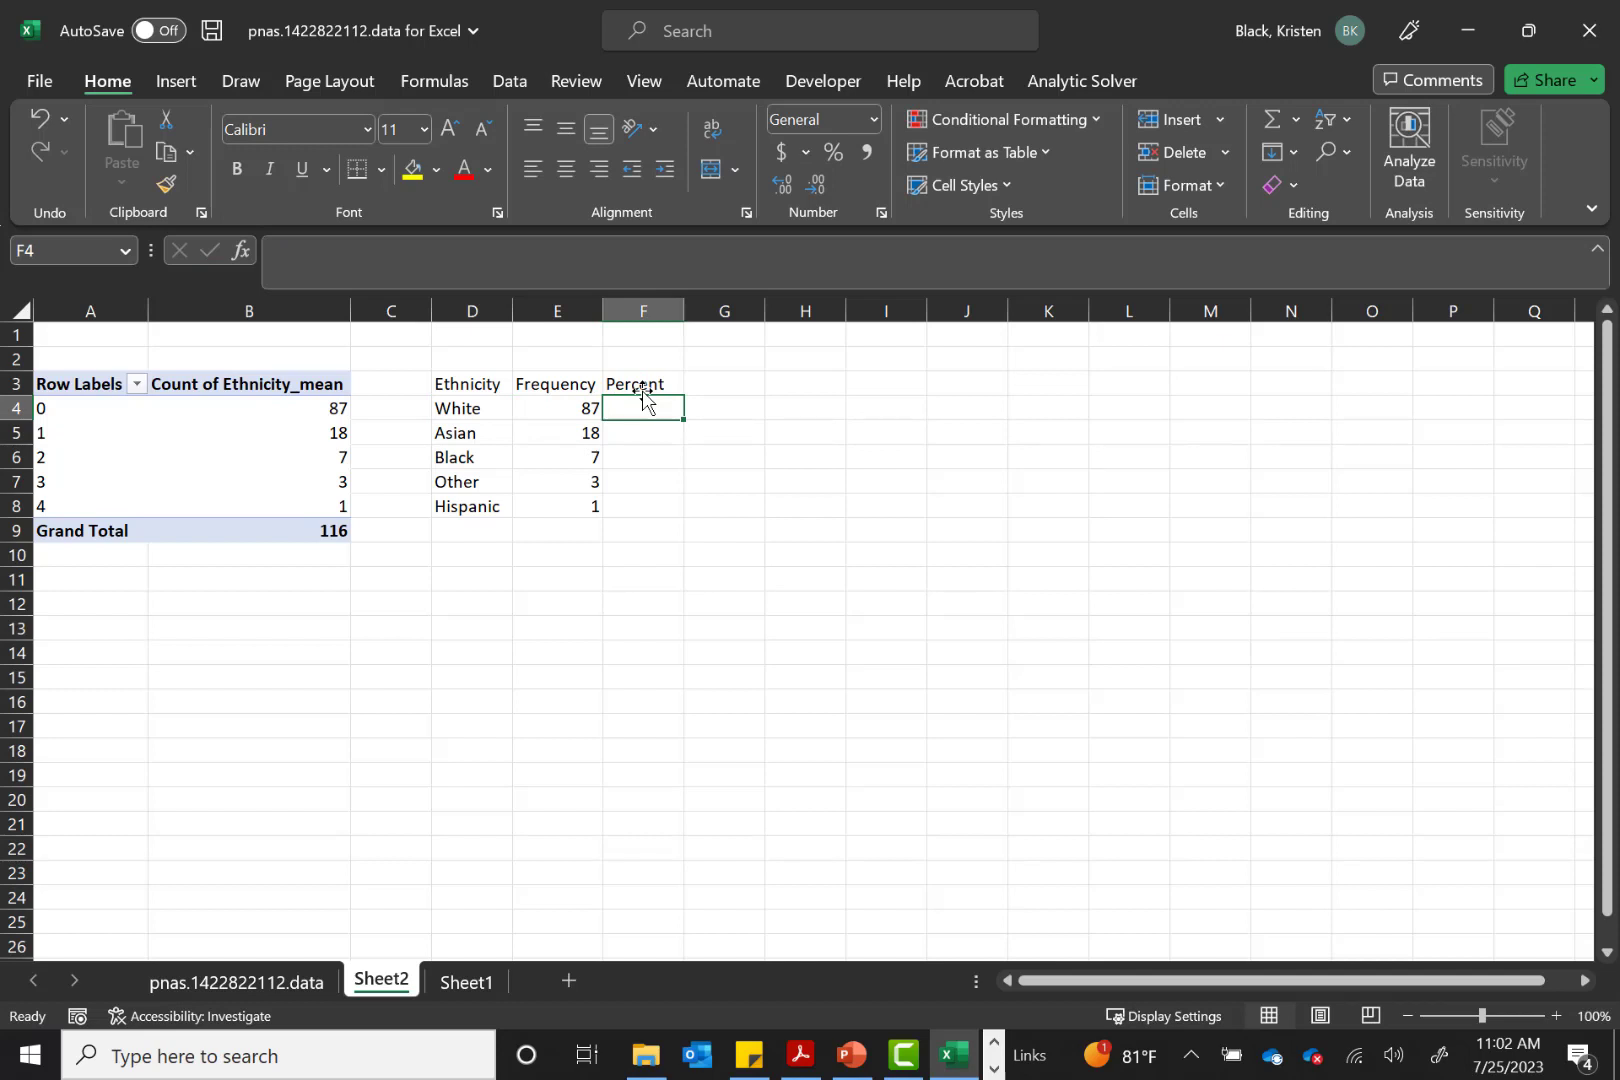
pyautogui.write('=')
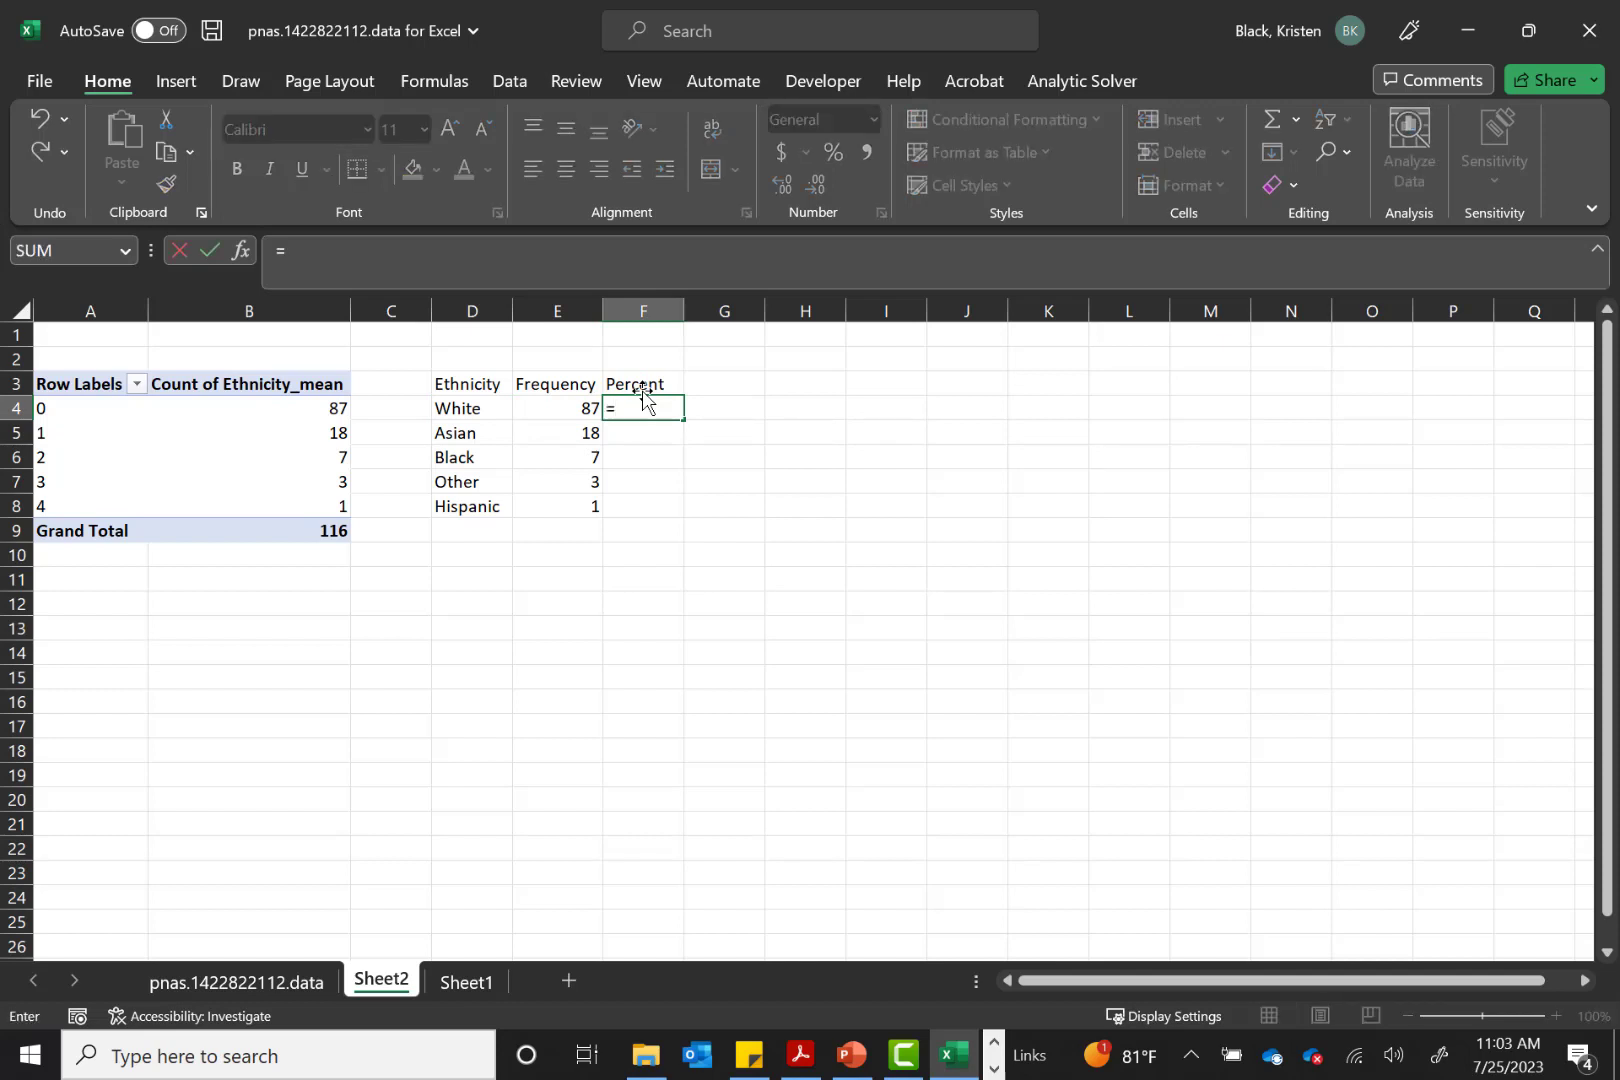
pyautogui.click(576, 408)
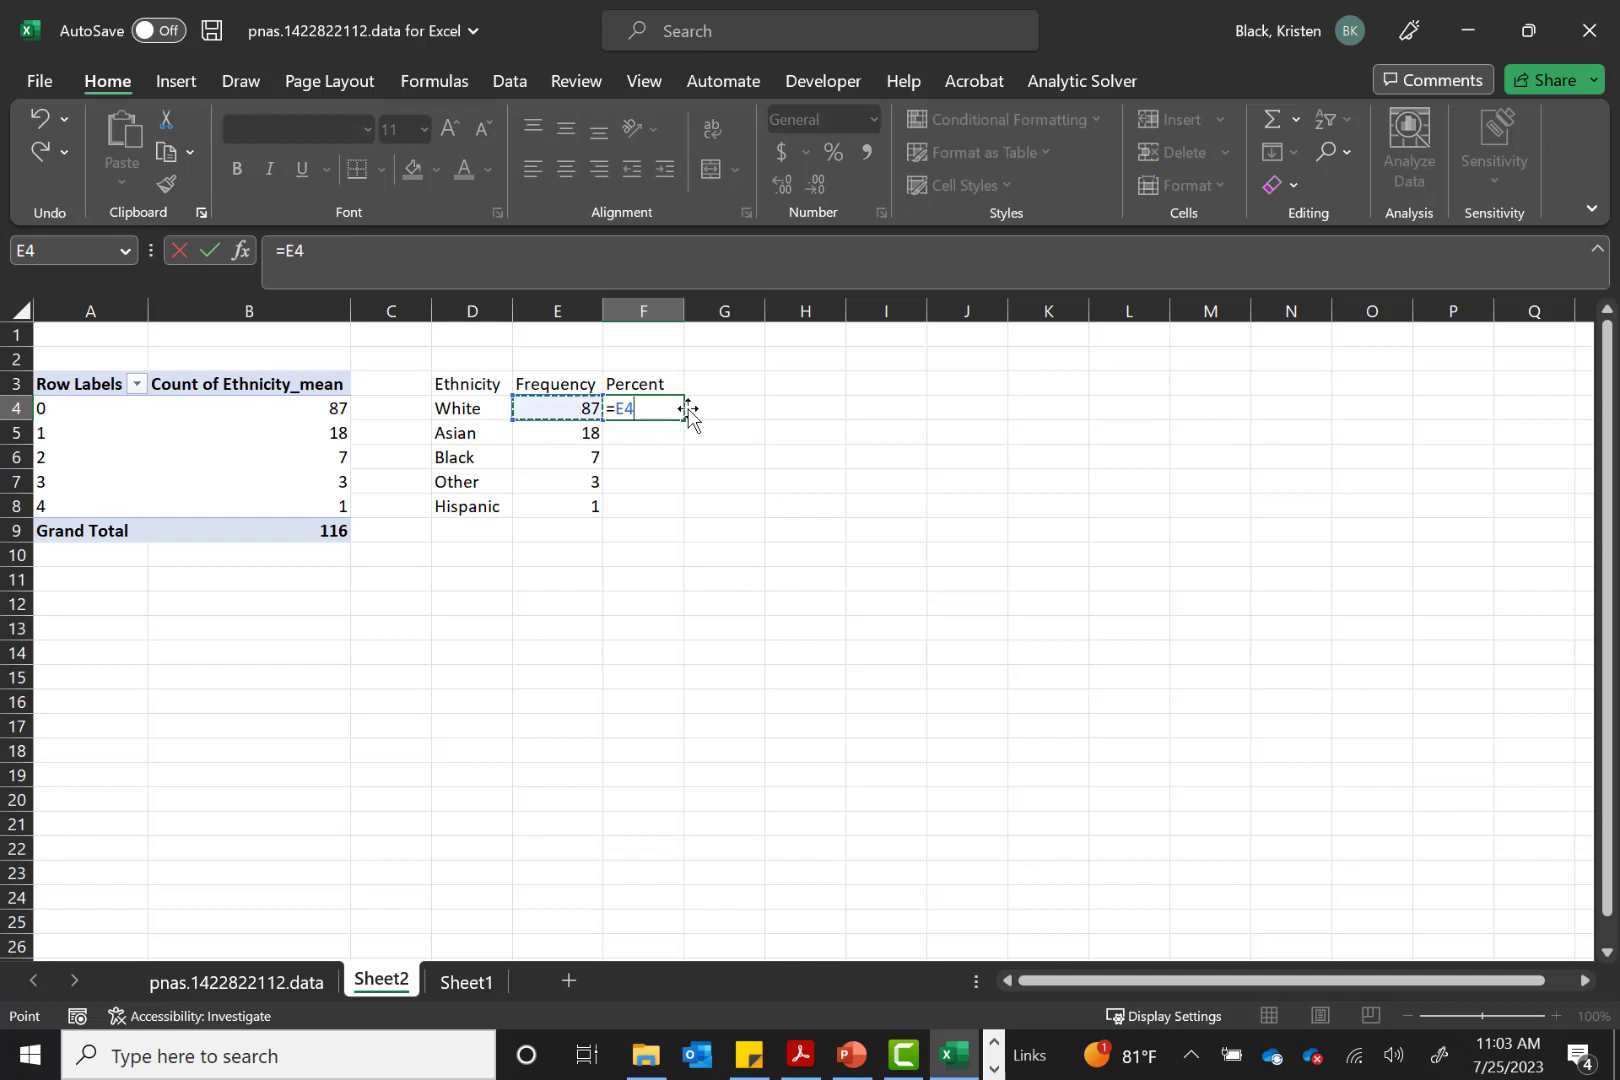
pyautogui.write('/116')
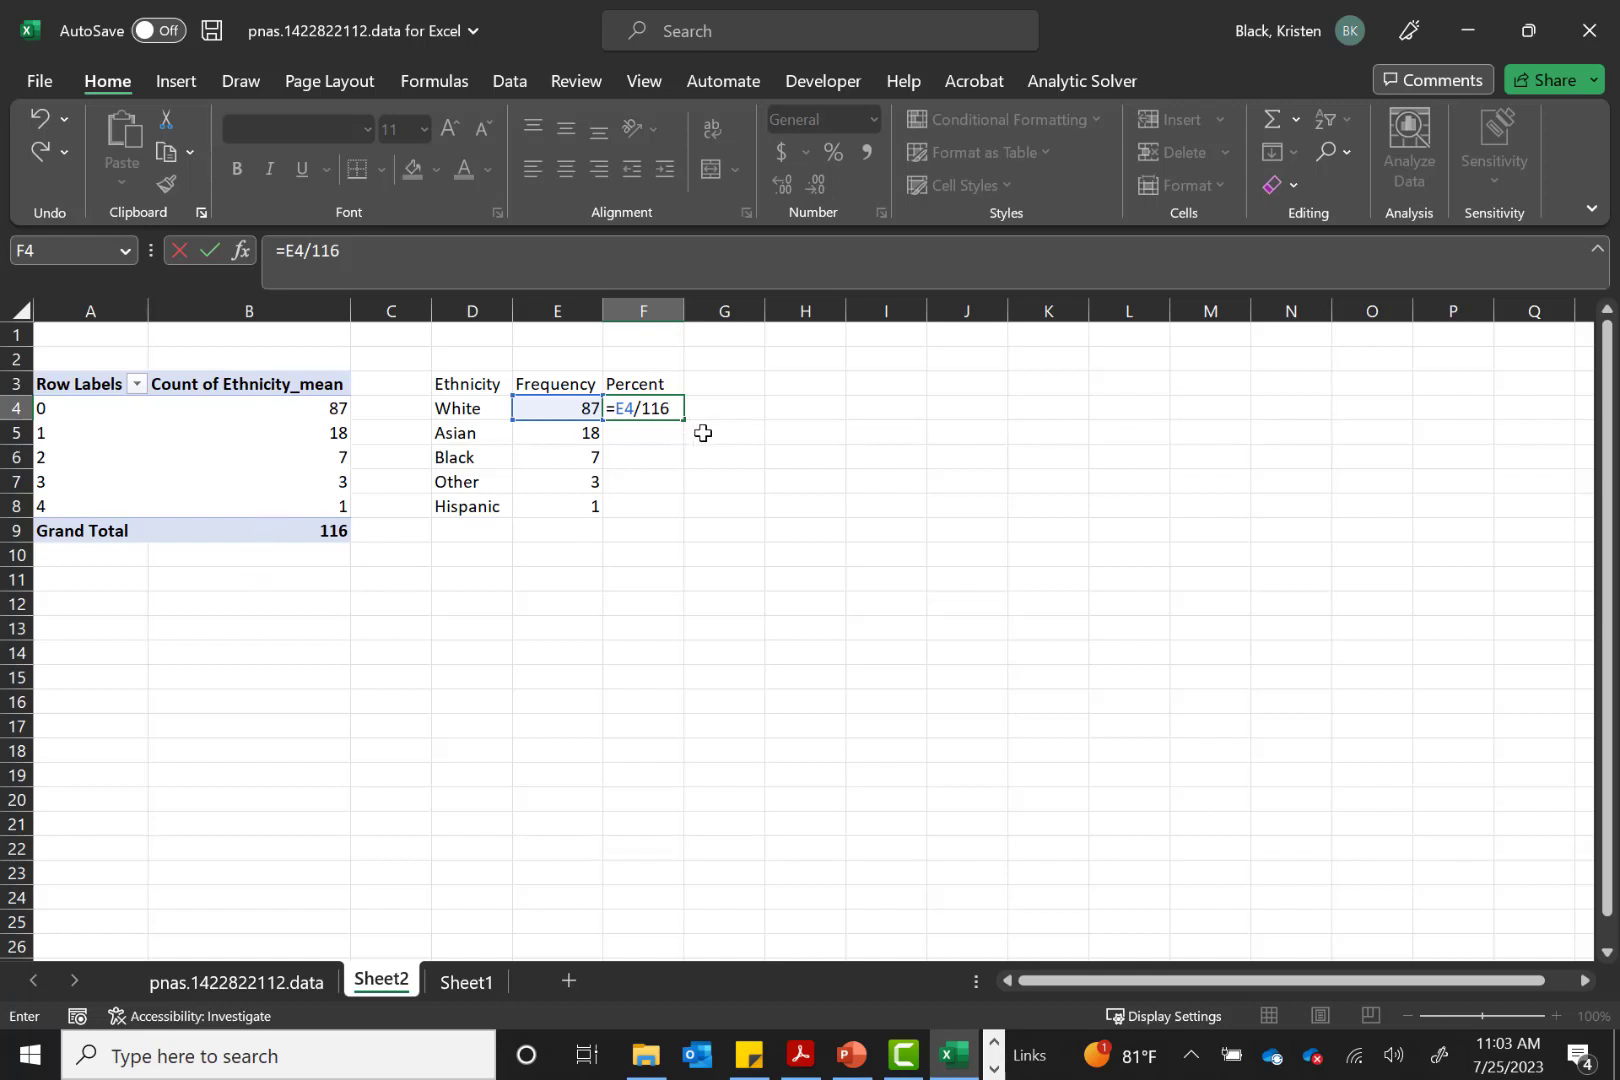
pyautogui.press('Return')
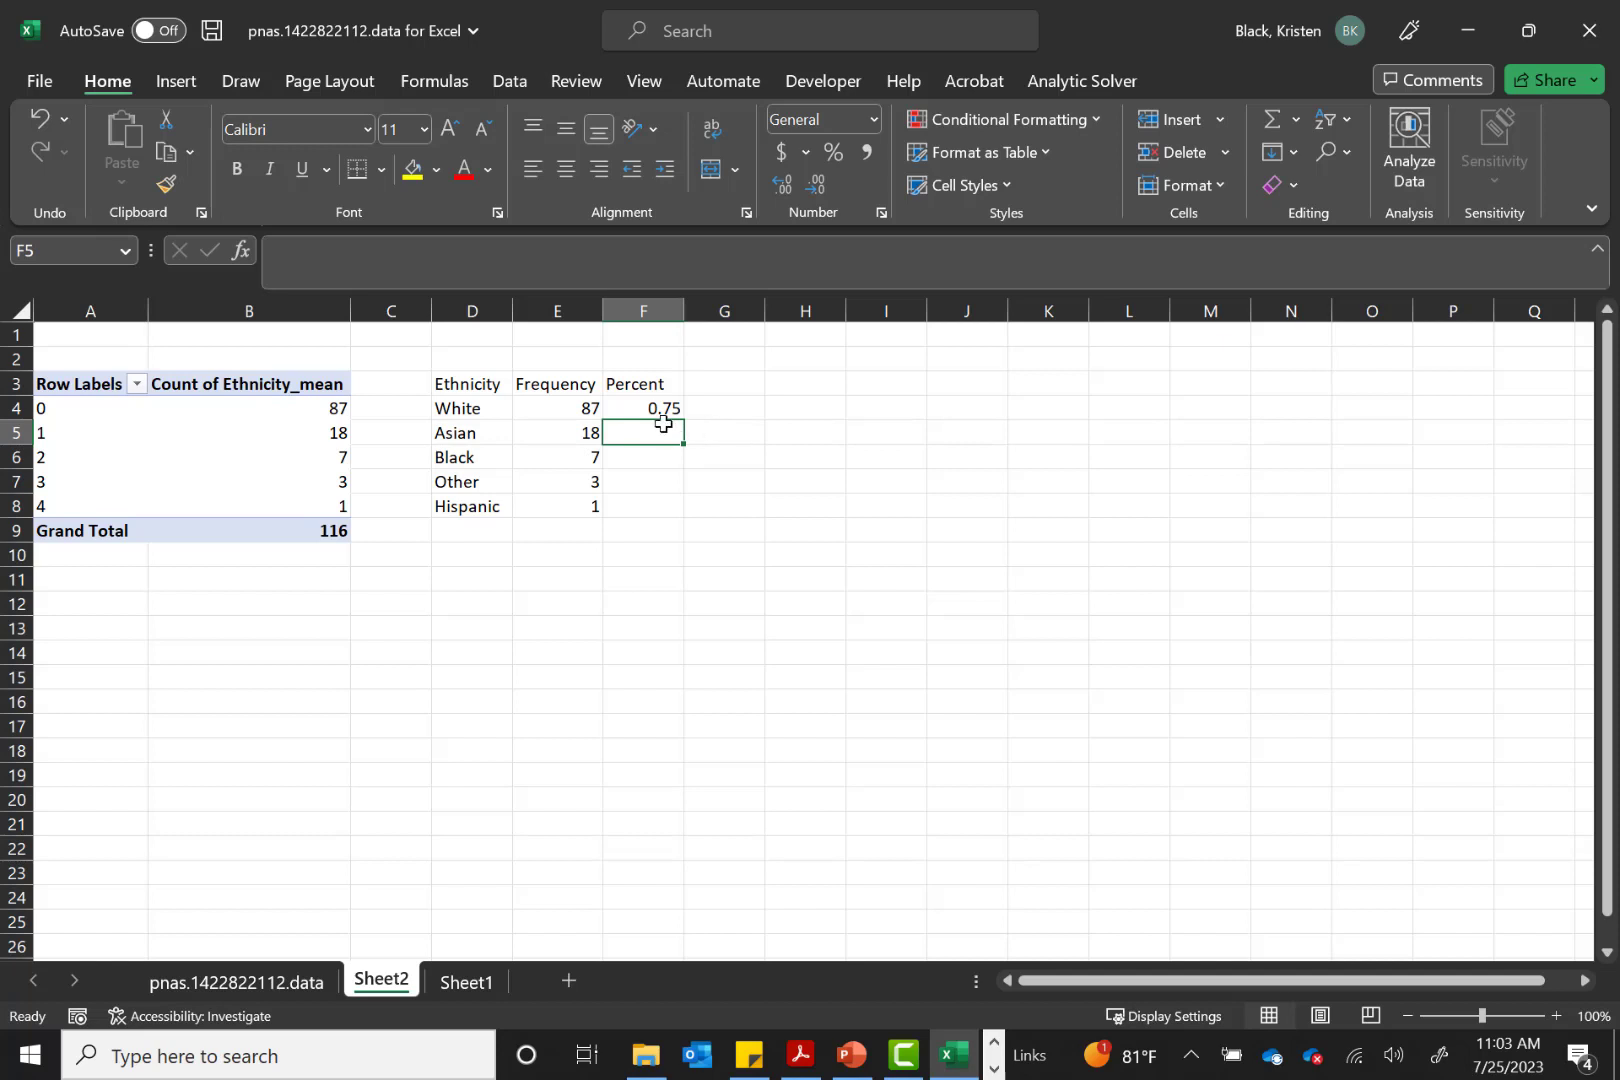
# Fill the percent formula from F4 down through F8
pyautogui.click(630, 408)
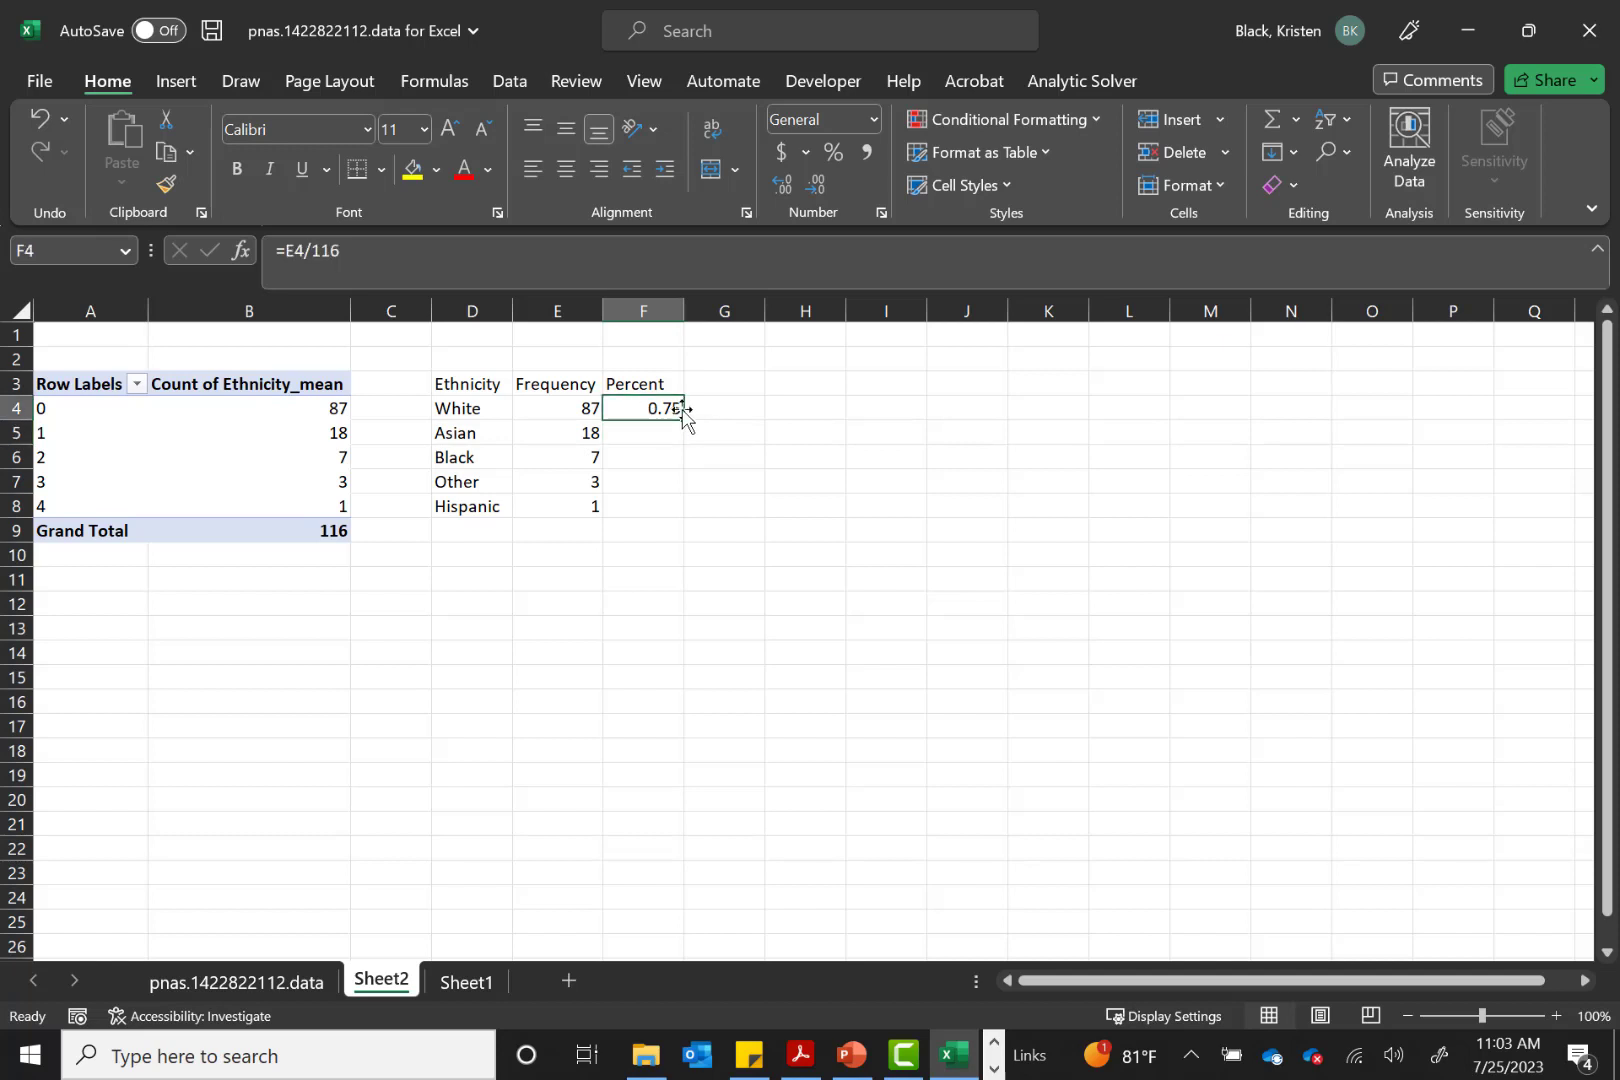
pyautogui.moveTo(682, 419); pyautogui.dragTo(671, 510)
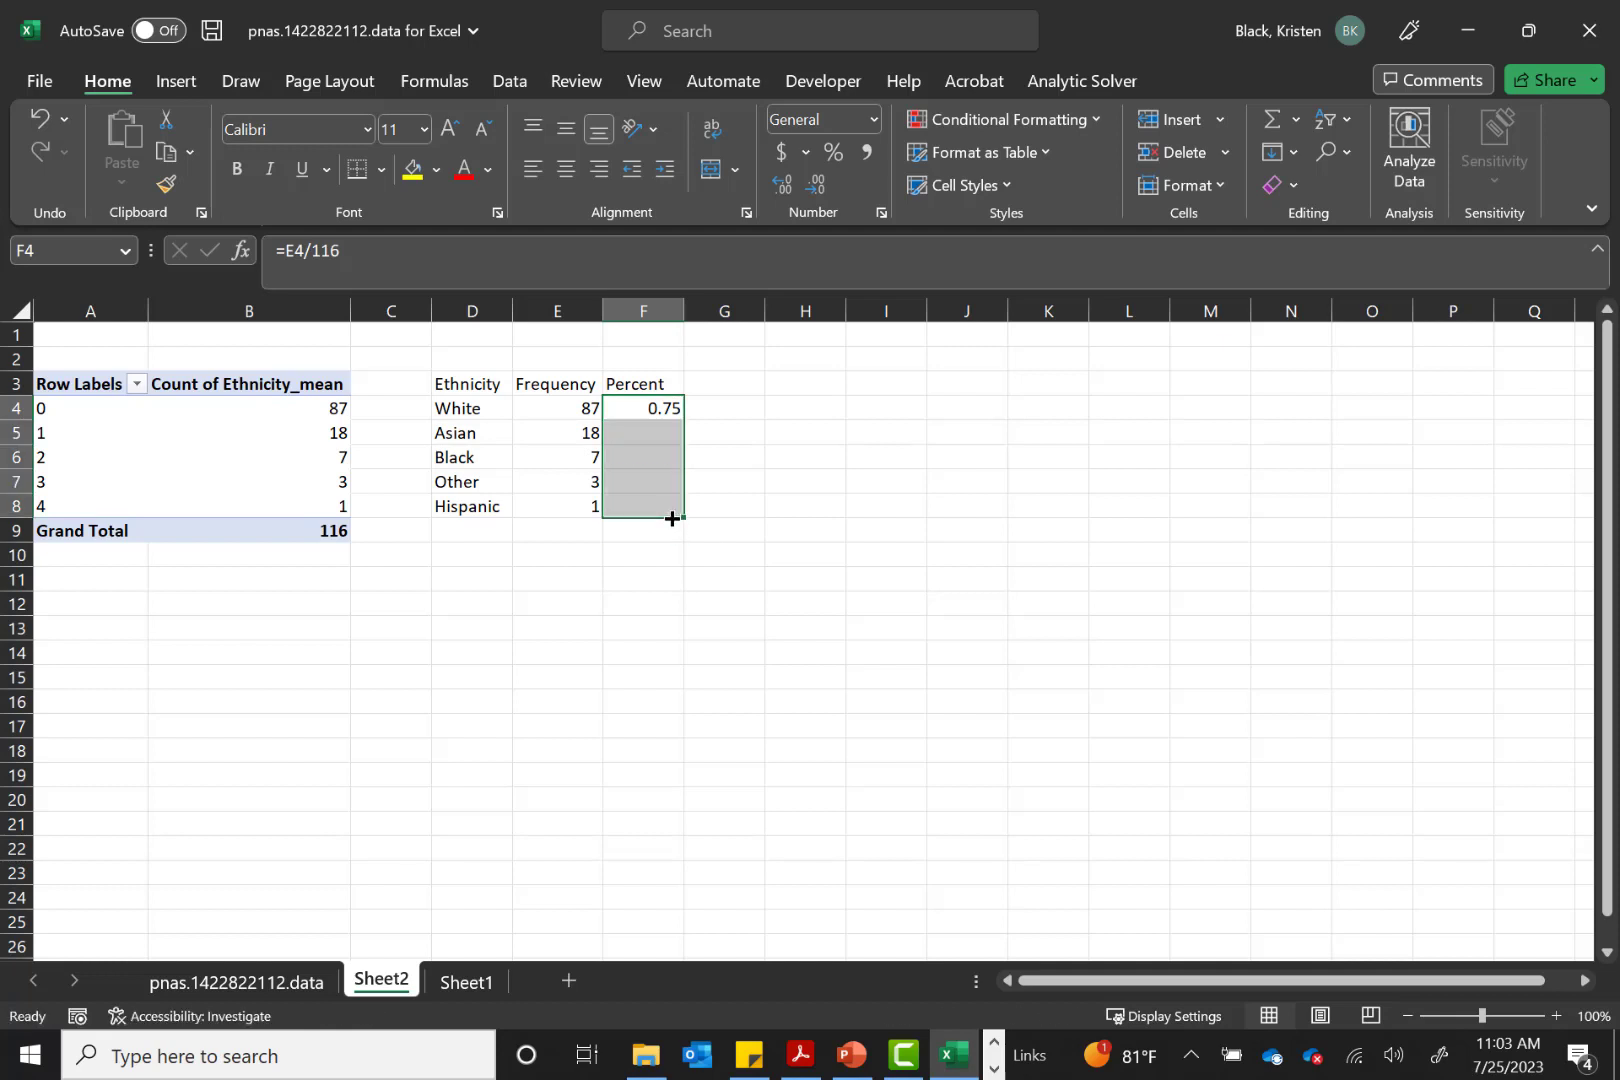
pyautogui.click(720, 408)
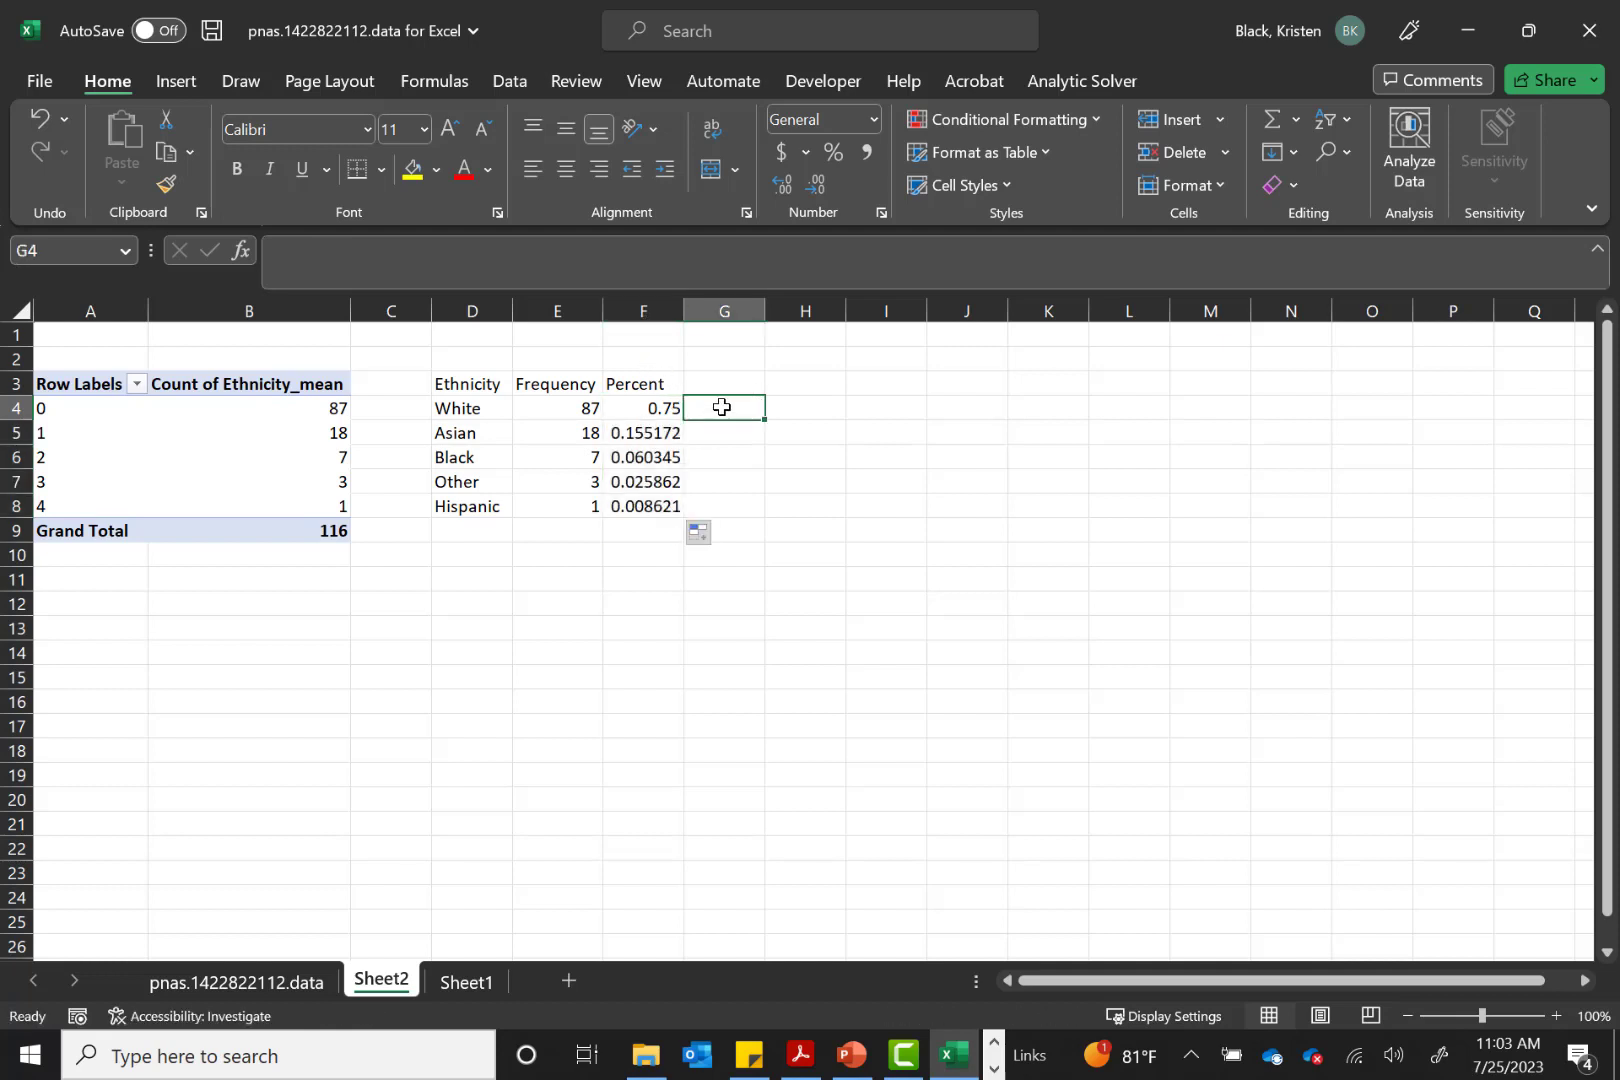
# Check the percent formula in each cell from F4 to F8
pyautogui.click(652, 405)
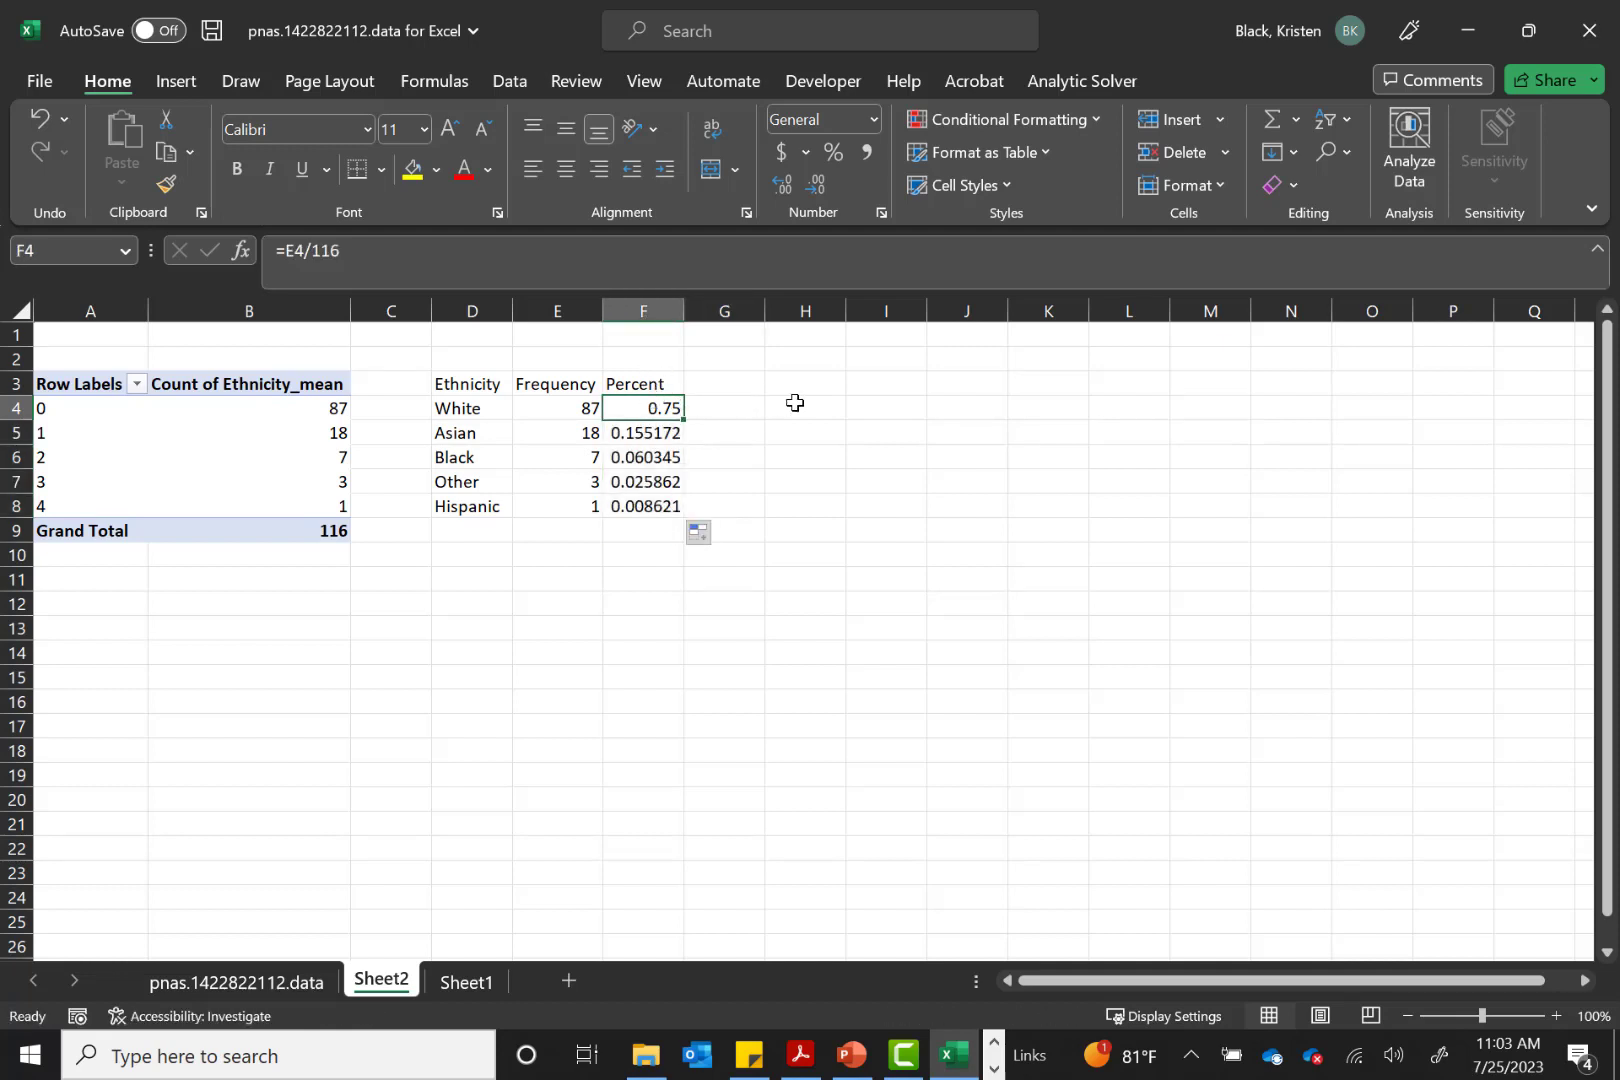
pyautogui.press('Down')
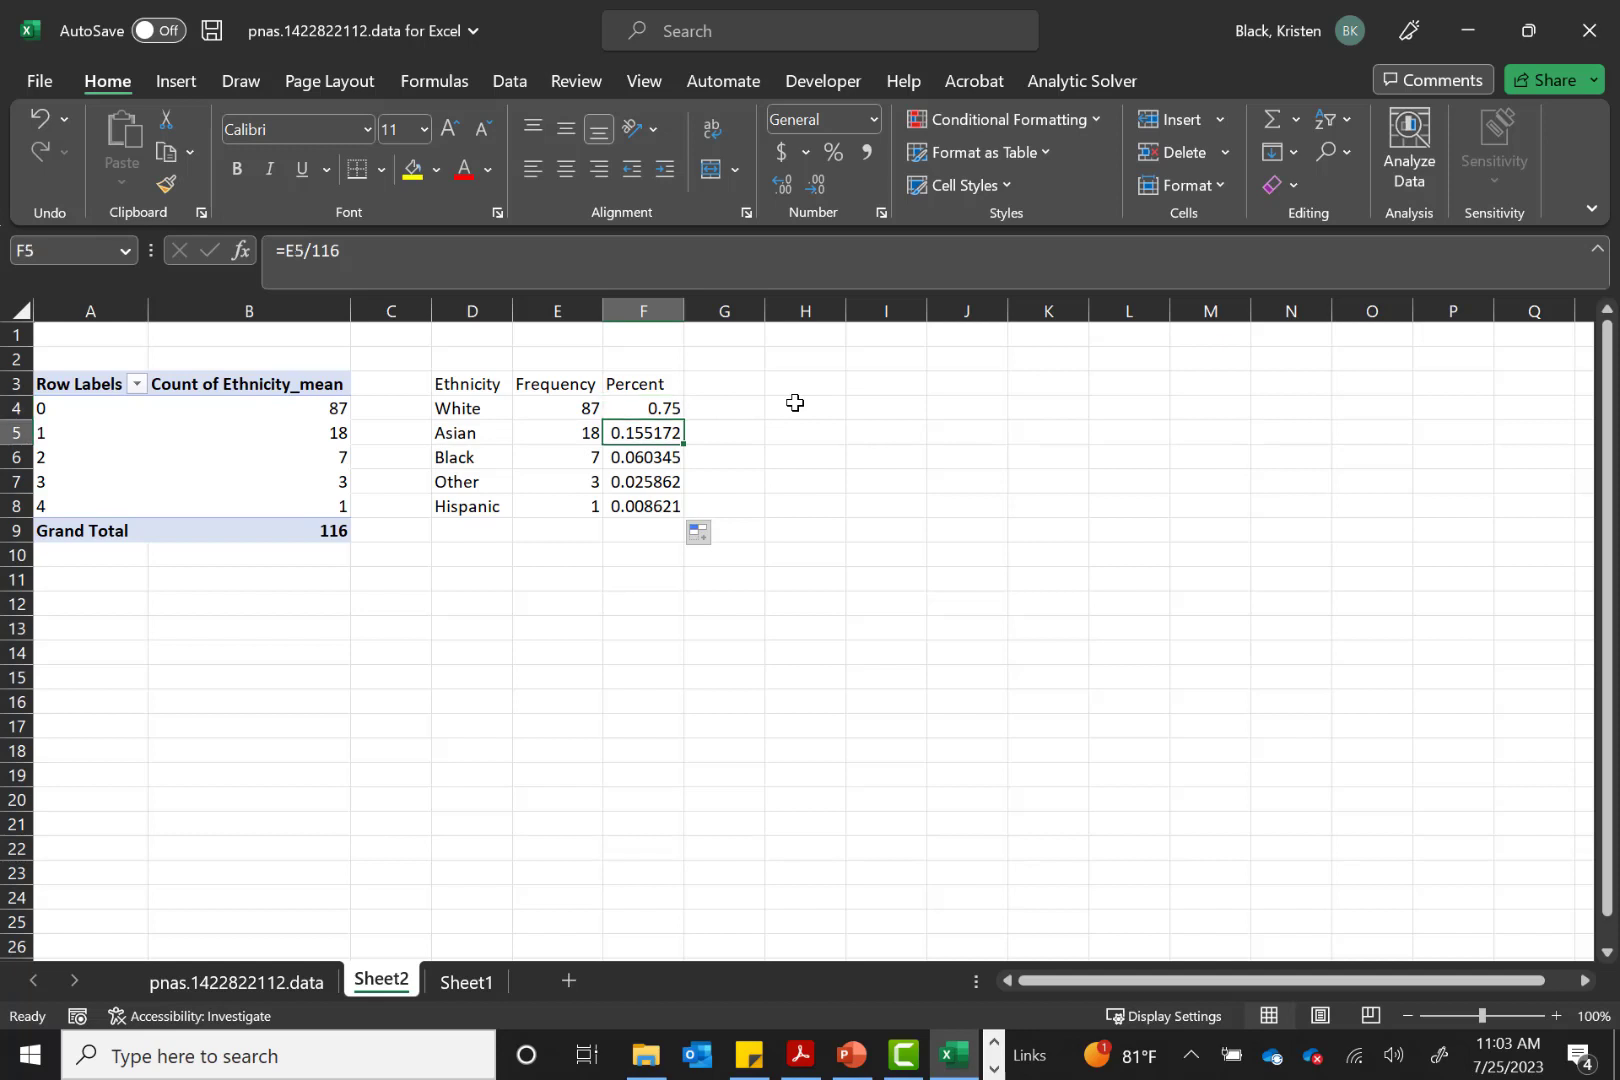
pyautogui.press('Down')
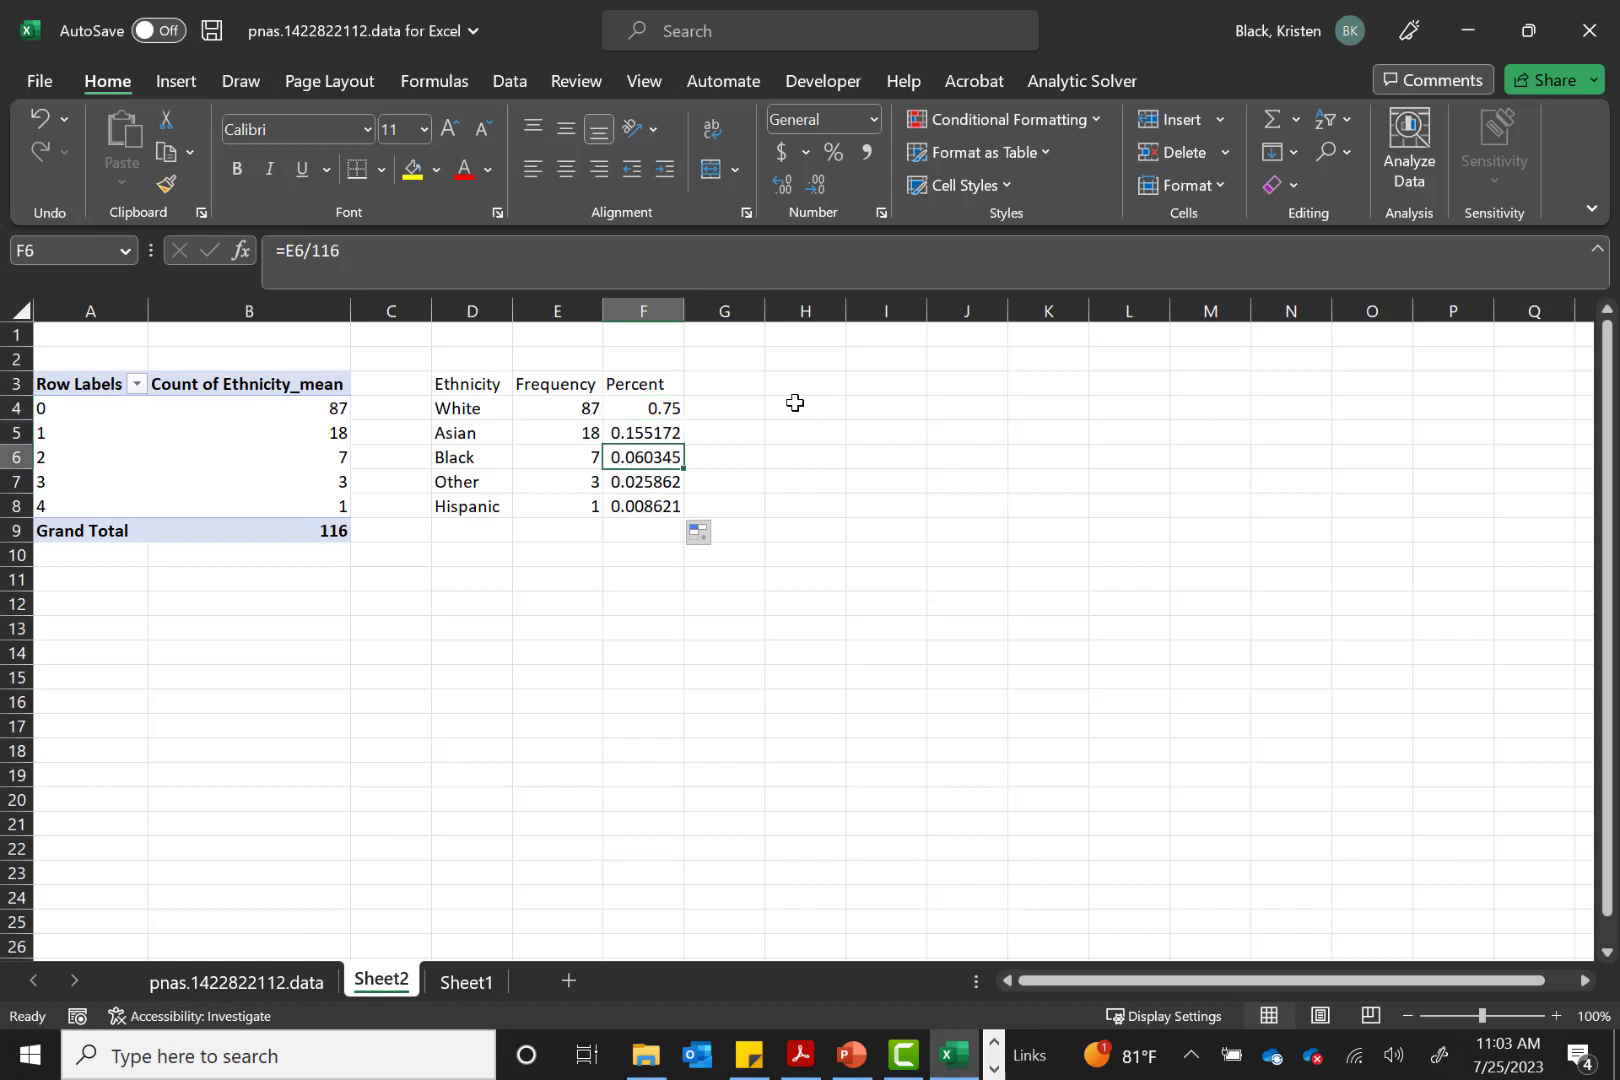
pyautogui.press('Down')
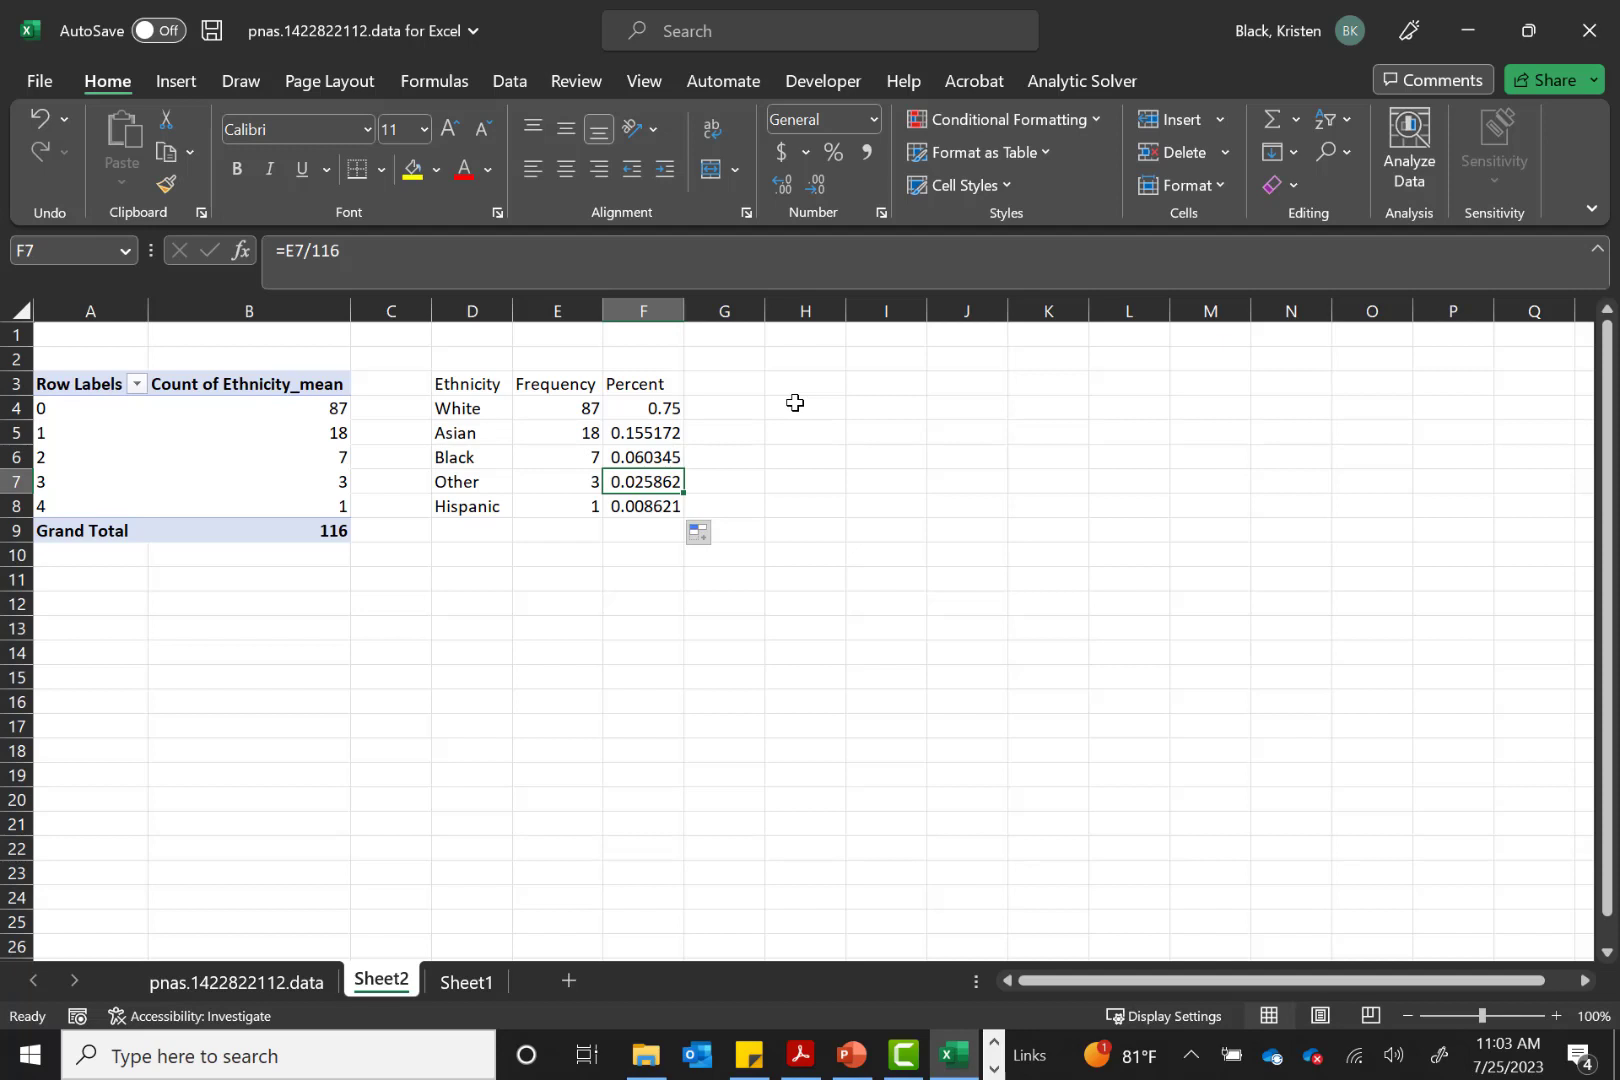
pyautogui.press('Down')
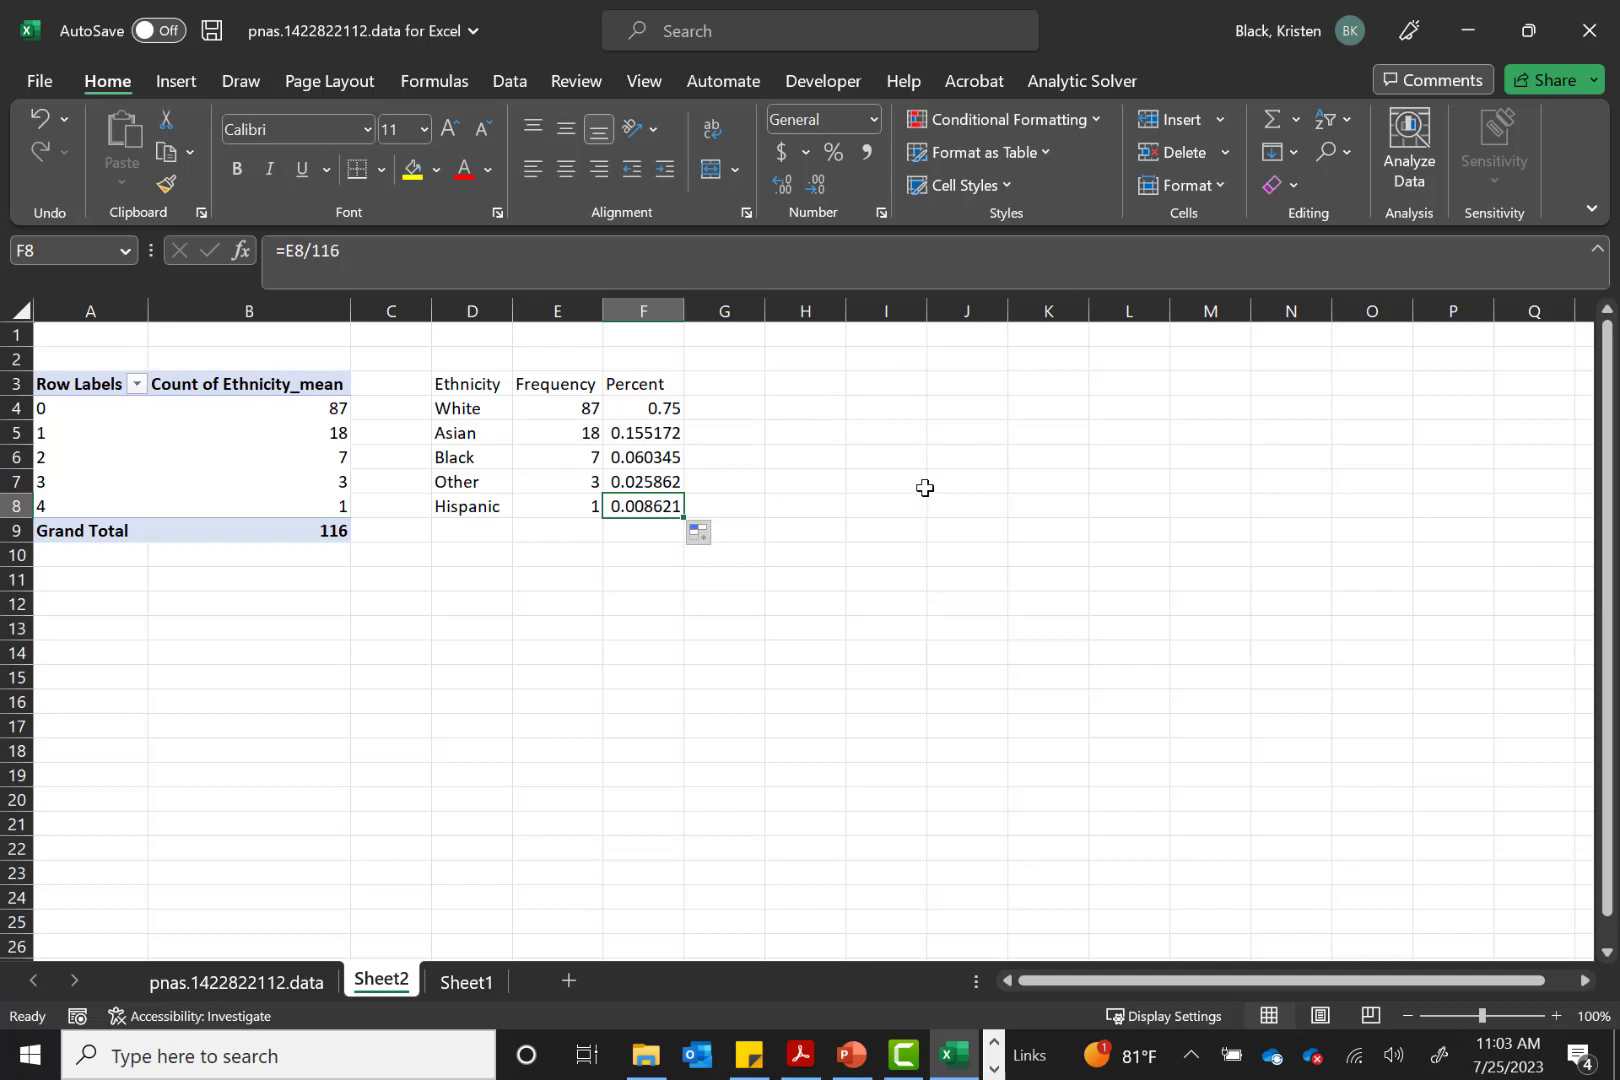
# Add a Cumulative Percent header in G3 and set G4 to =F4
pyautogui.click(716, 384)
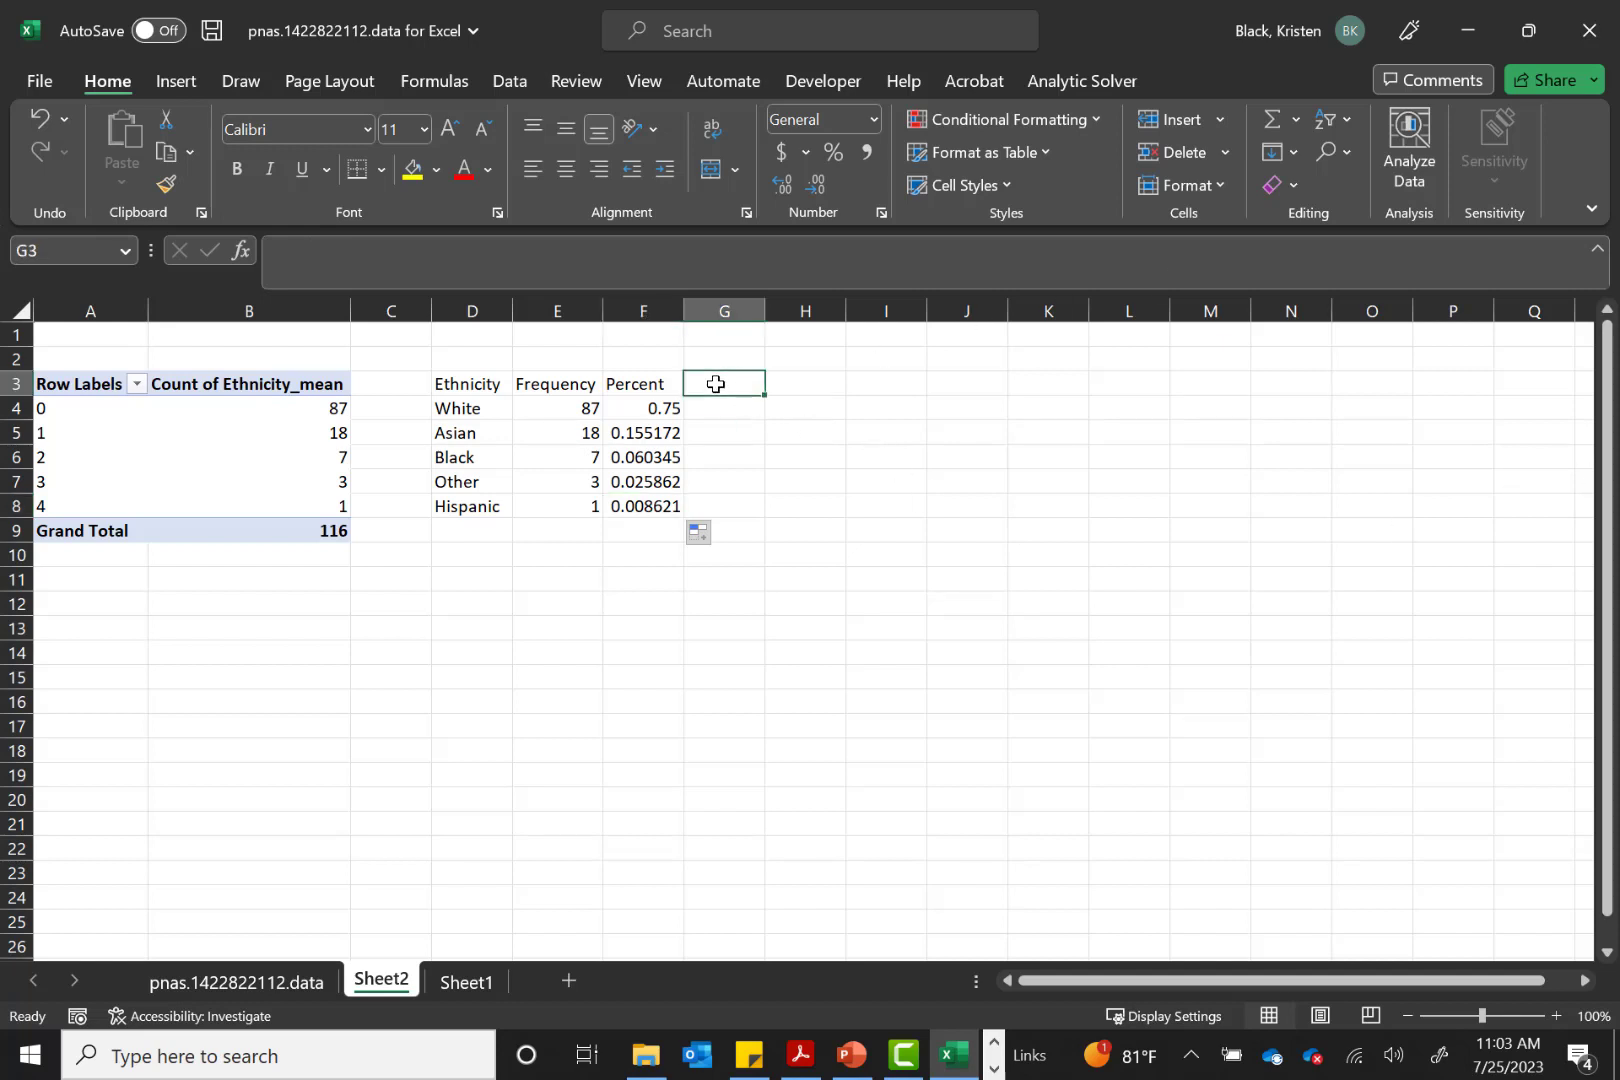
pyautogui.write('Cumulative Percent')
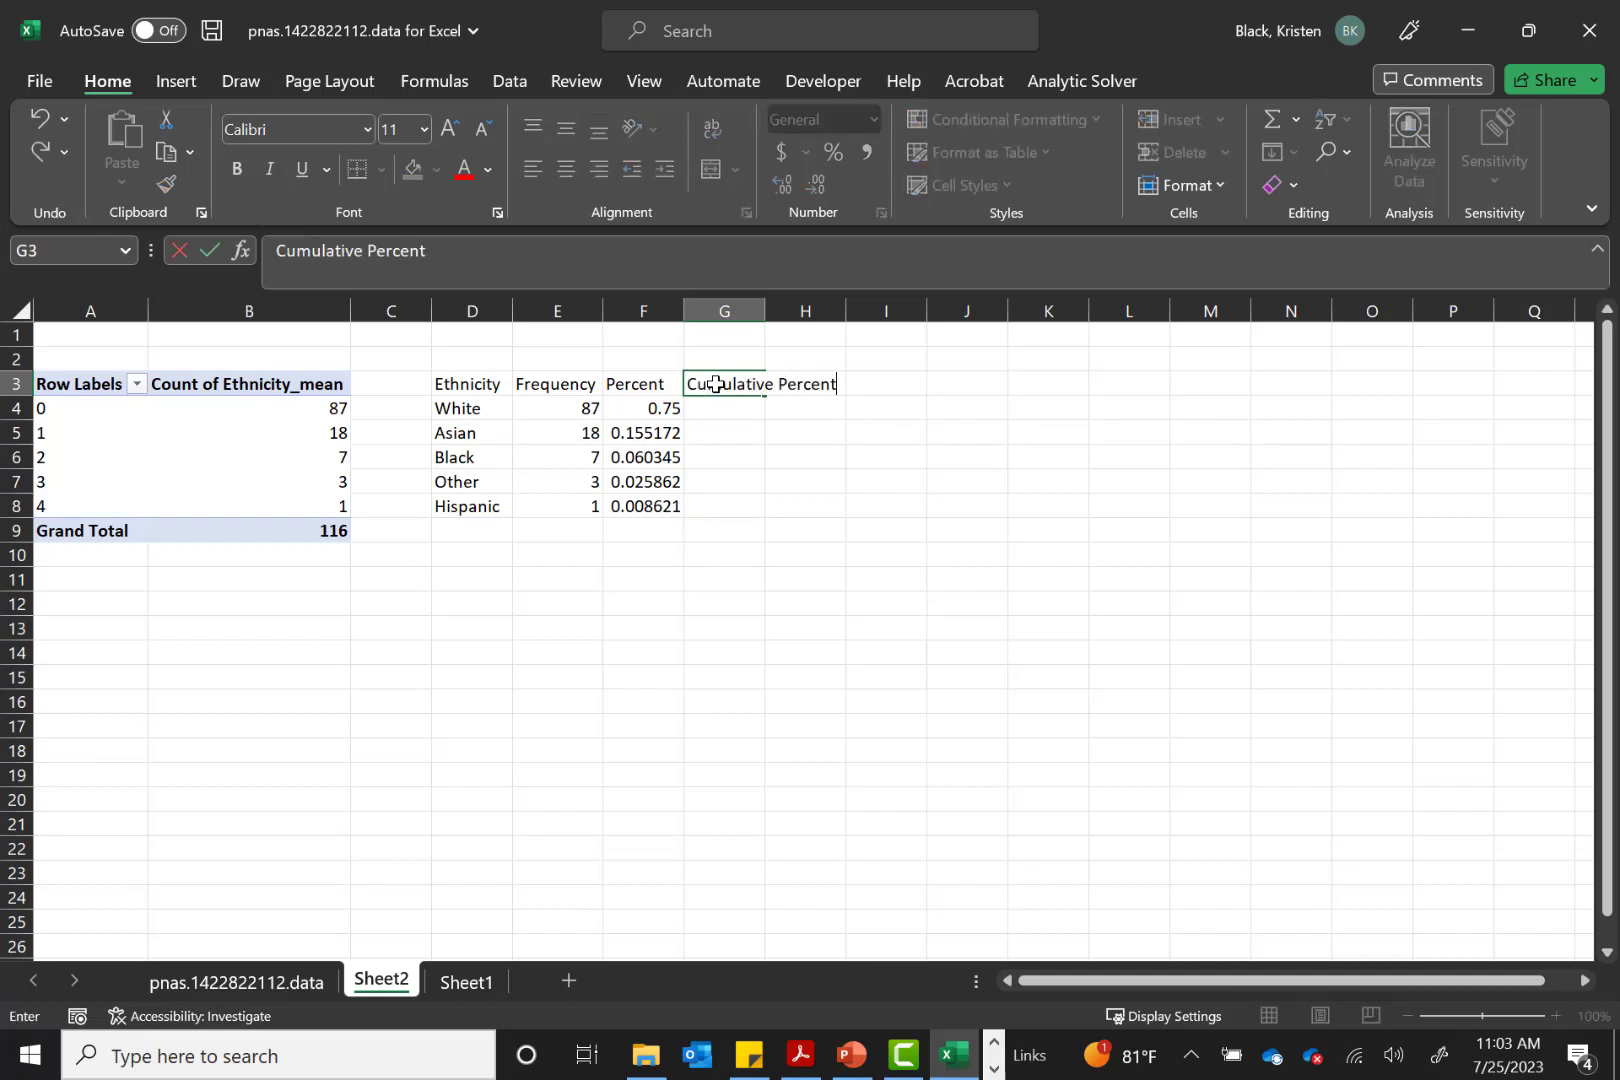
pyautogui.press('Return')
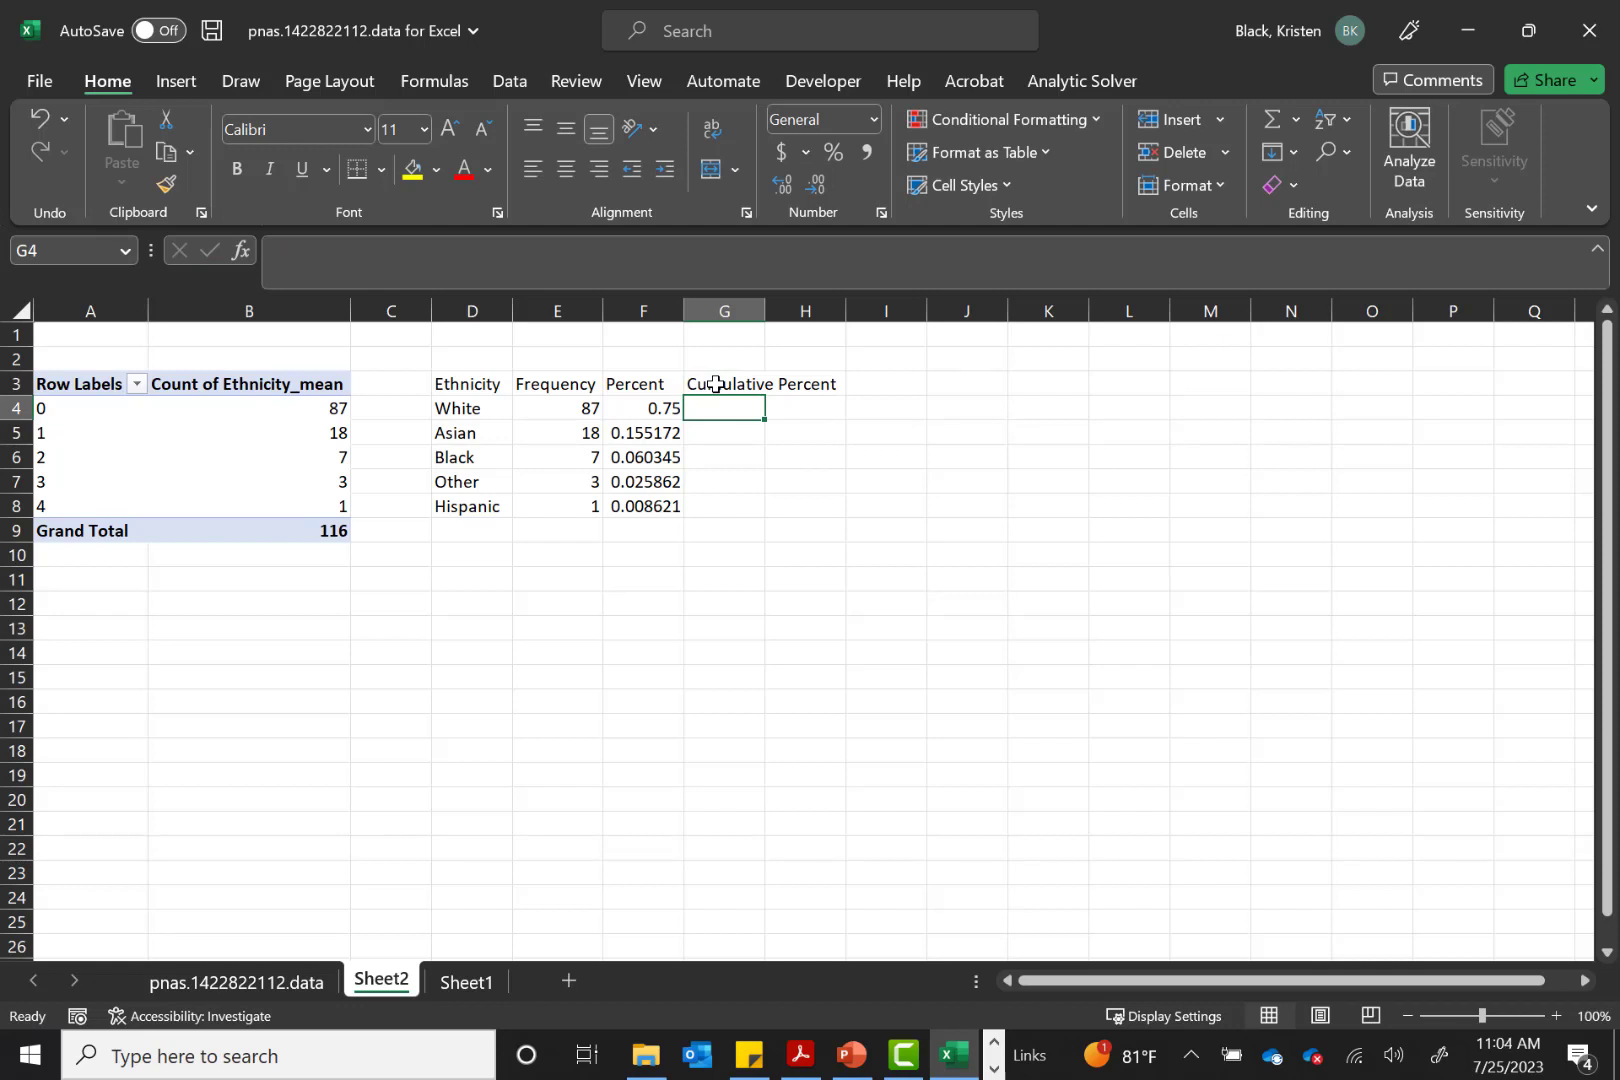
pyautogui.write('=')
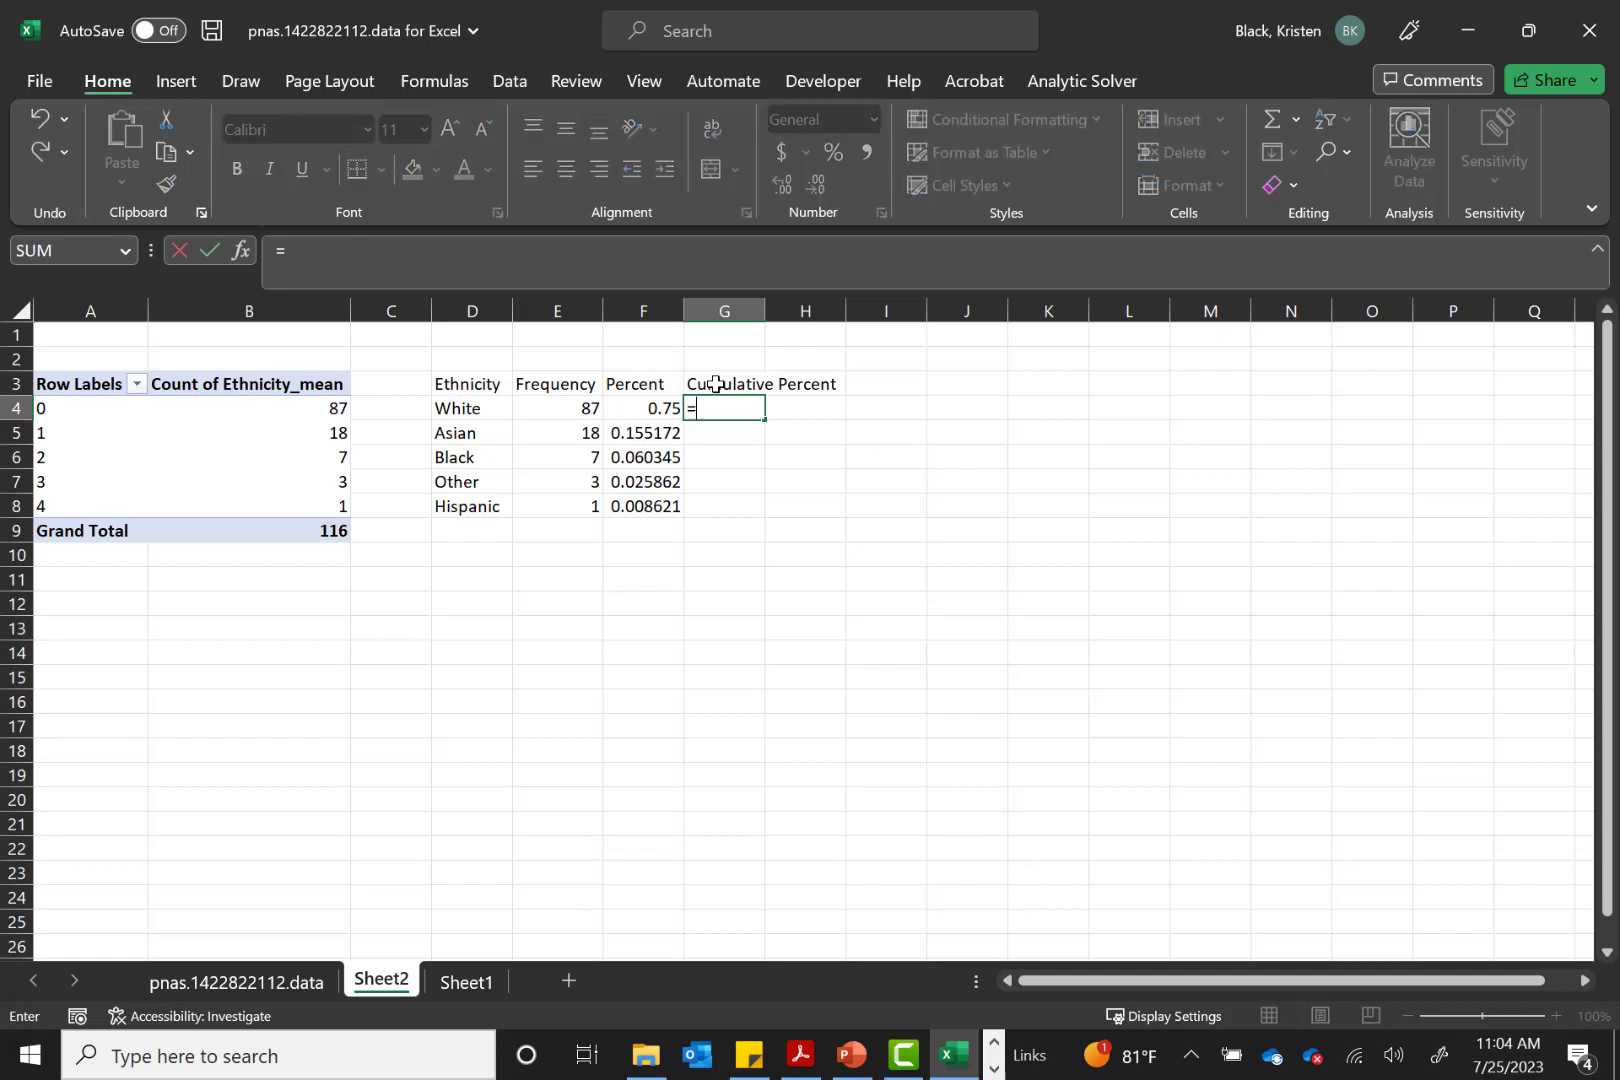
pyautogui.click(643, 409)
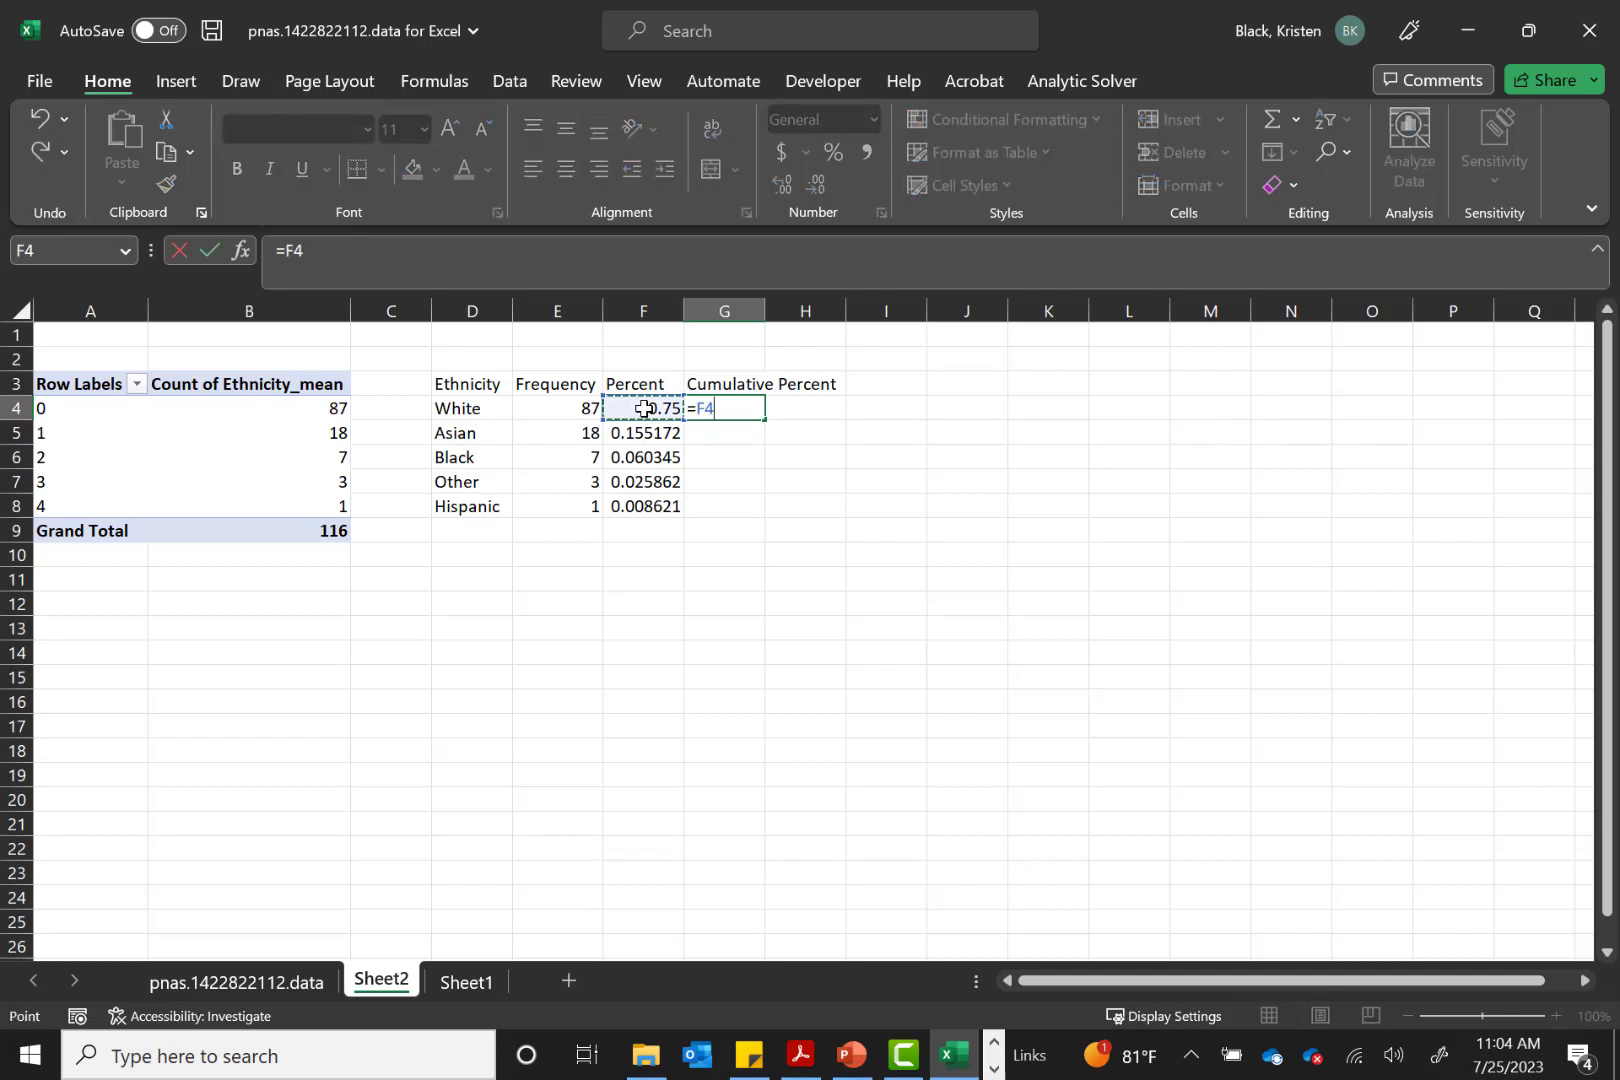
pyautogui.press('Return')
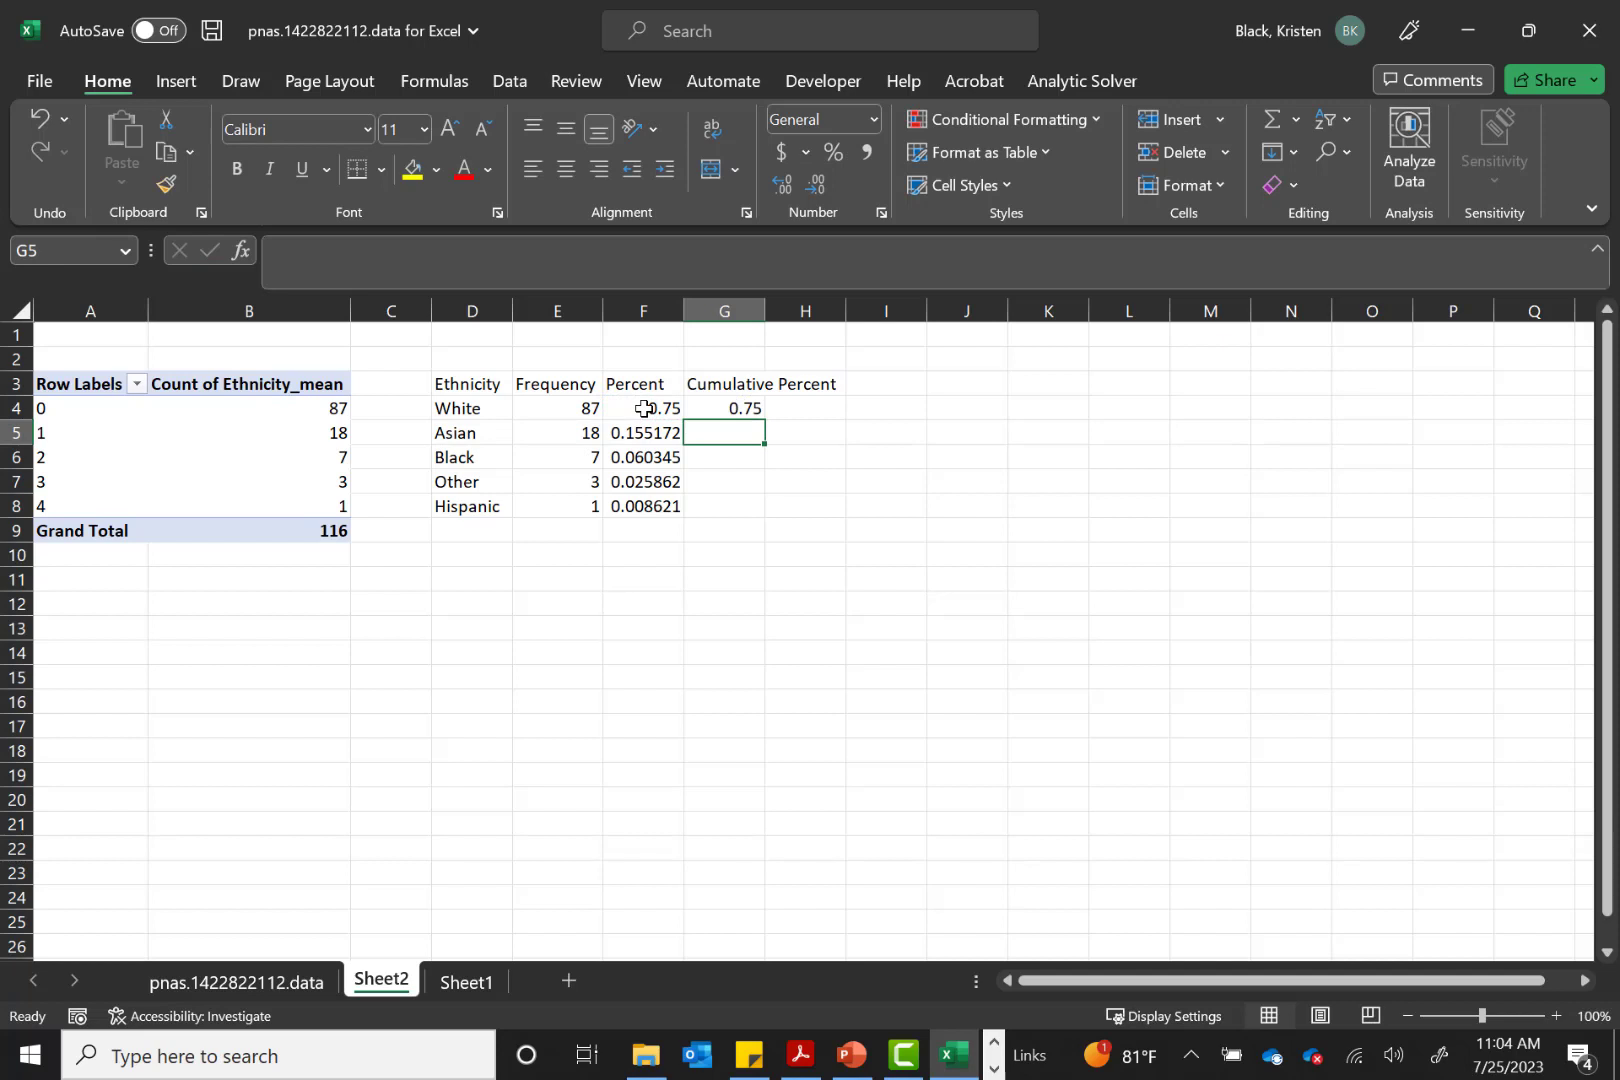
# Calculate the Asian cumulative percent in G5 with =G4+F5
pyautogui.write('=')
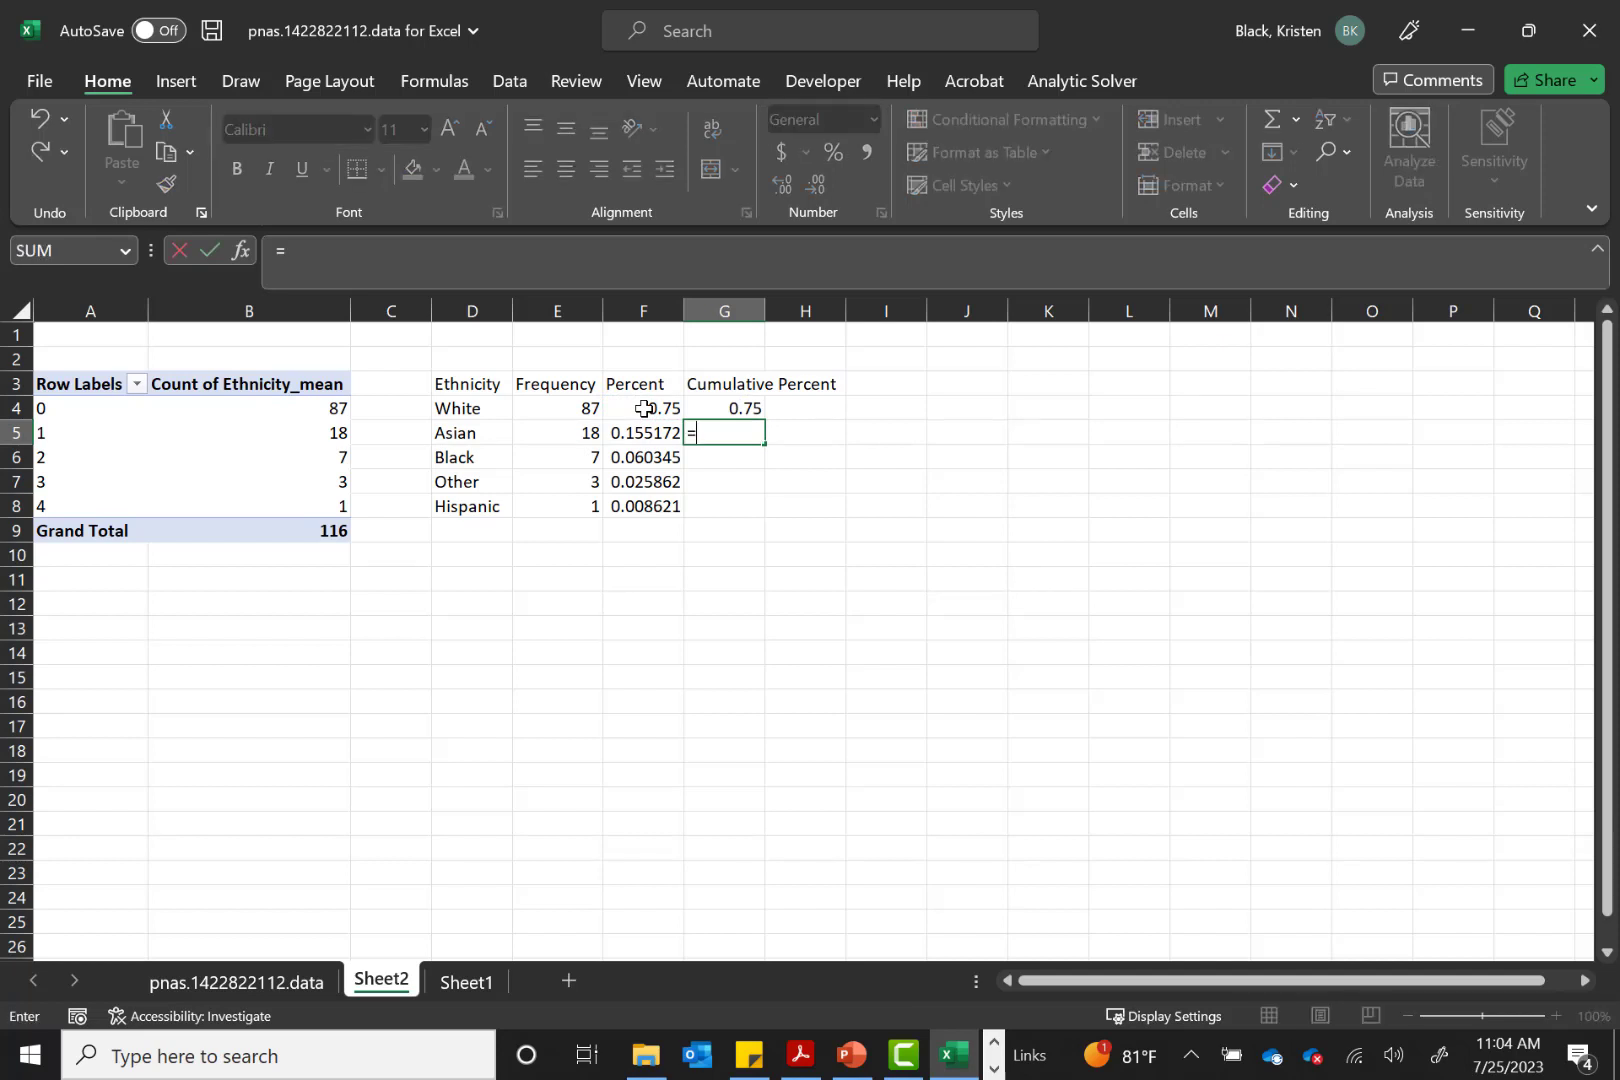
pyautogui.click(736, 406)
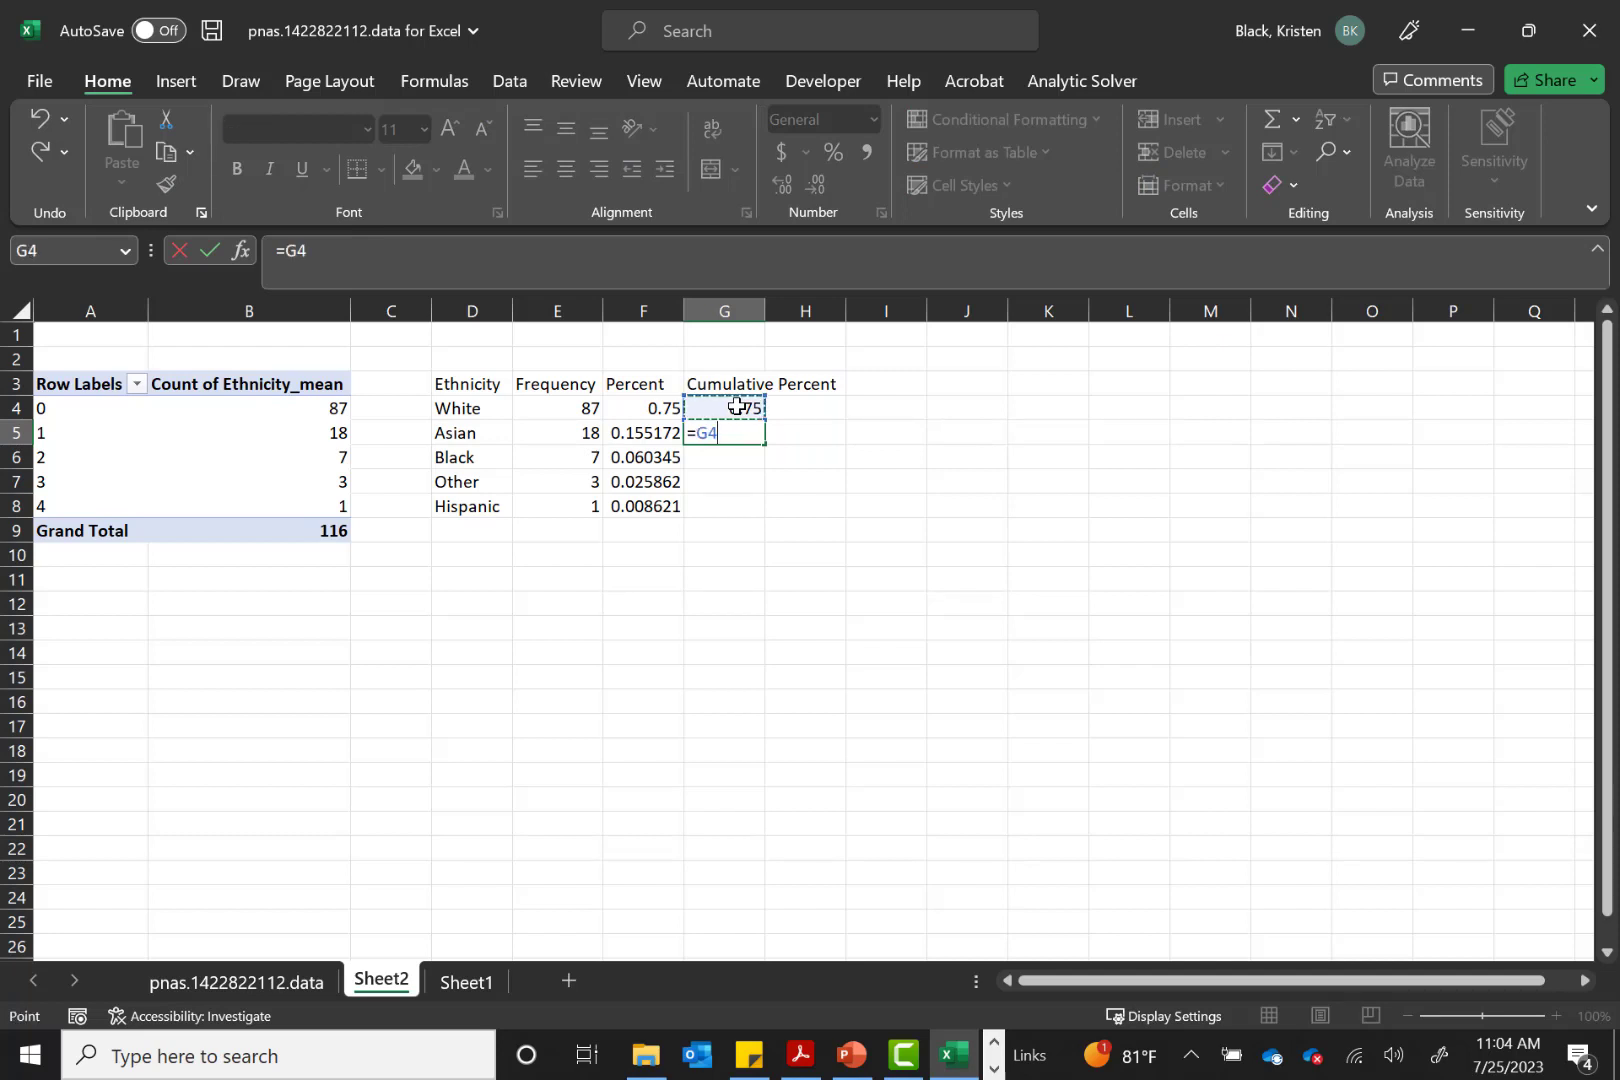
pyautogui.write('+')
pyautogui.click(646, 430)
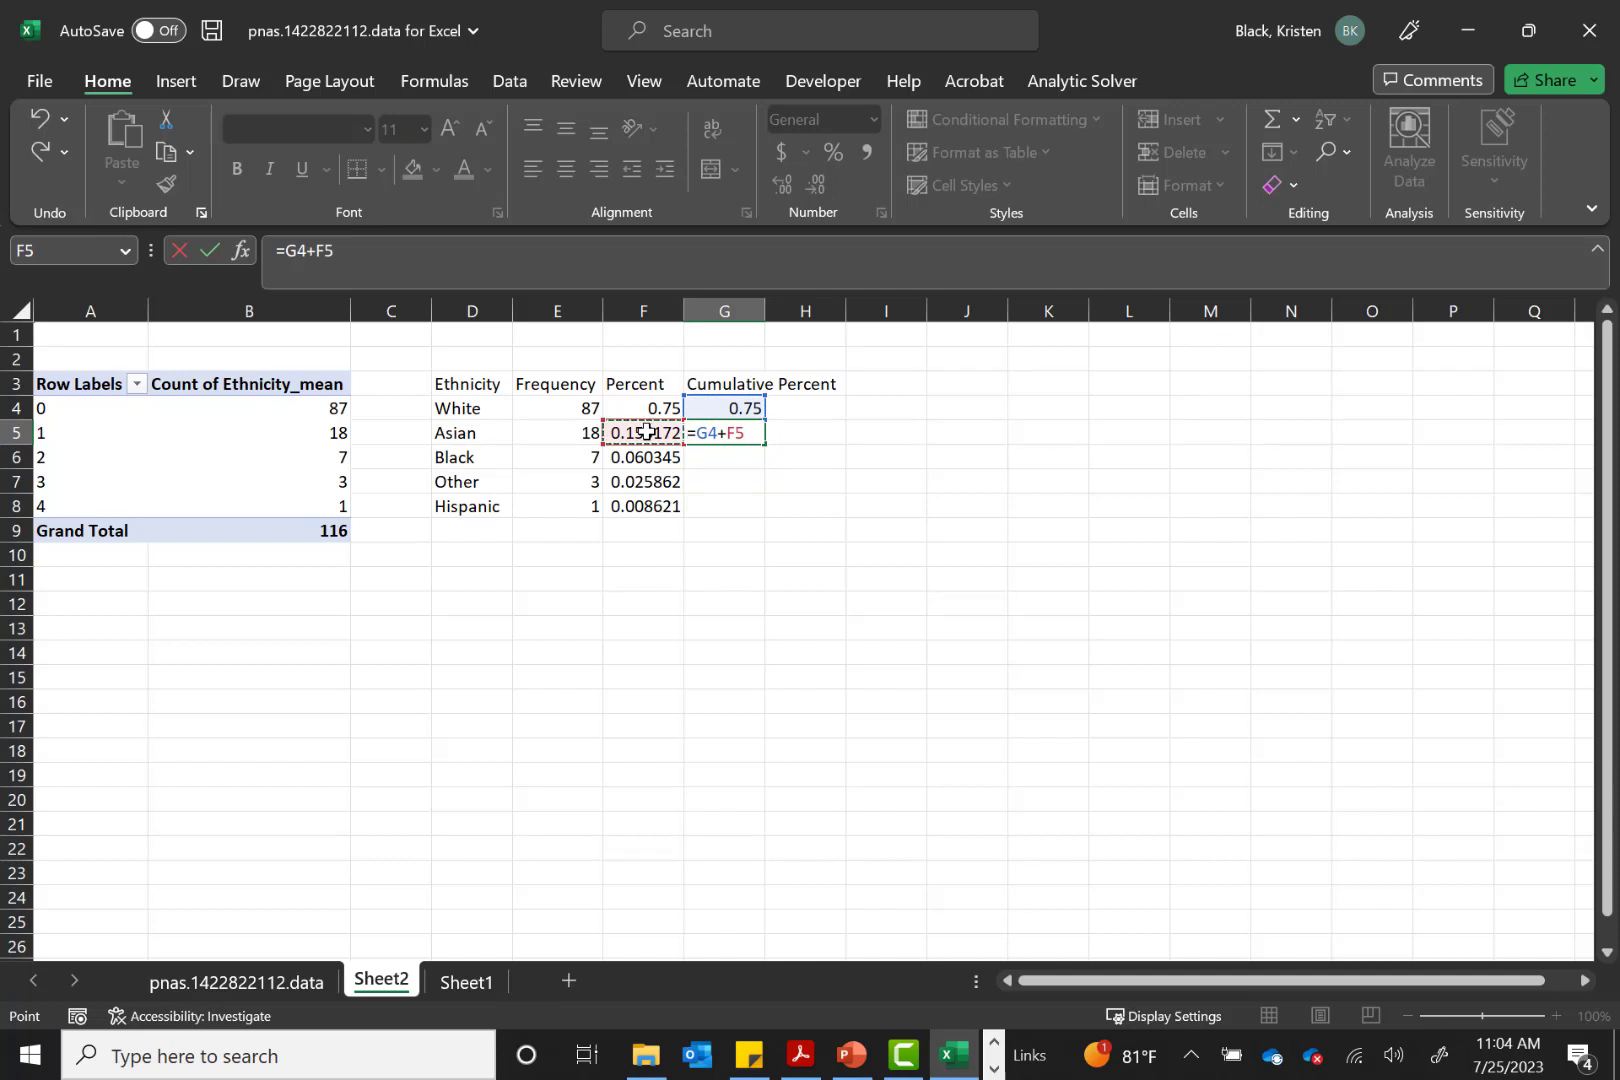
pyautogui.press('Return')
pyautogui.press('Up')
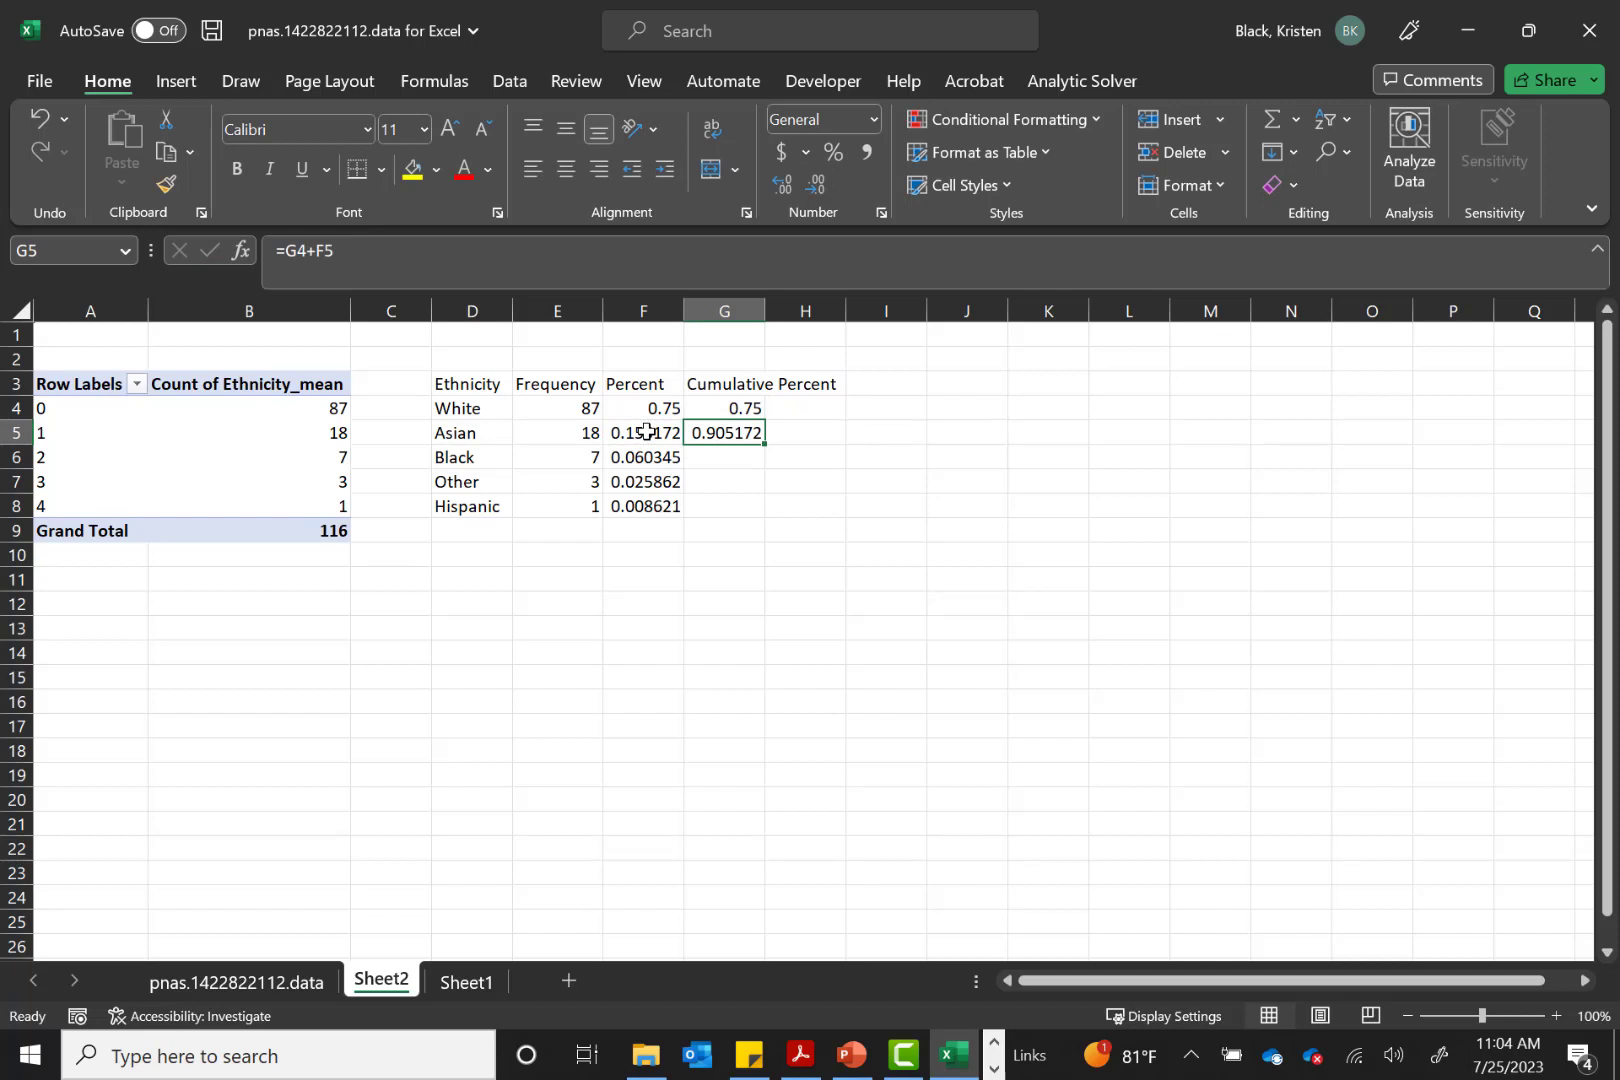
# Fill the cumulative percent formula from G5 down through G8
pyautogui.press('Down')
pyautogui.press('Up')
pyautogui.moveTo(766, 446); pyautogui.dragTo(770, 512)
# Check the cumulative percent formula in each cell from G6 to G8
pyautogui.click(718, 456)
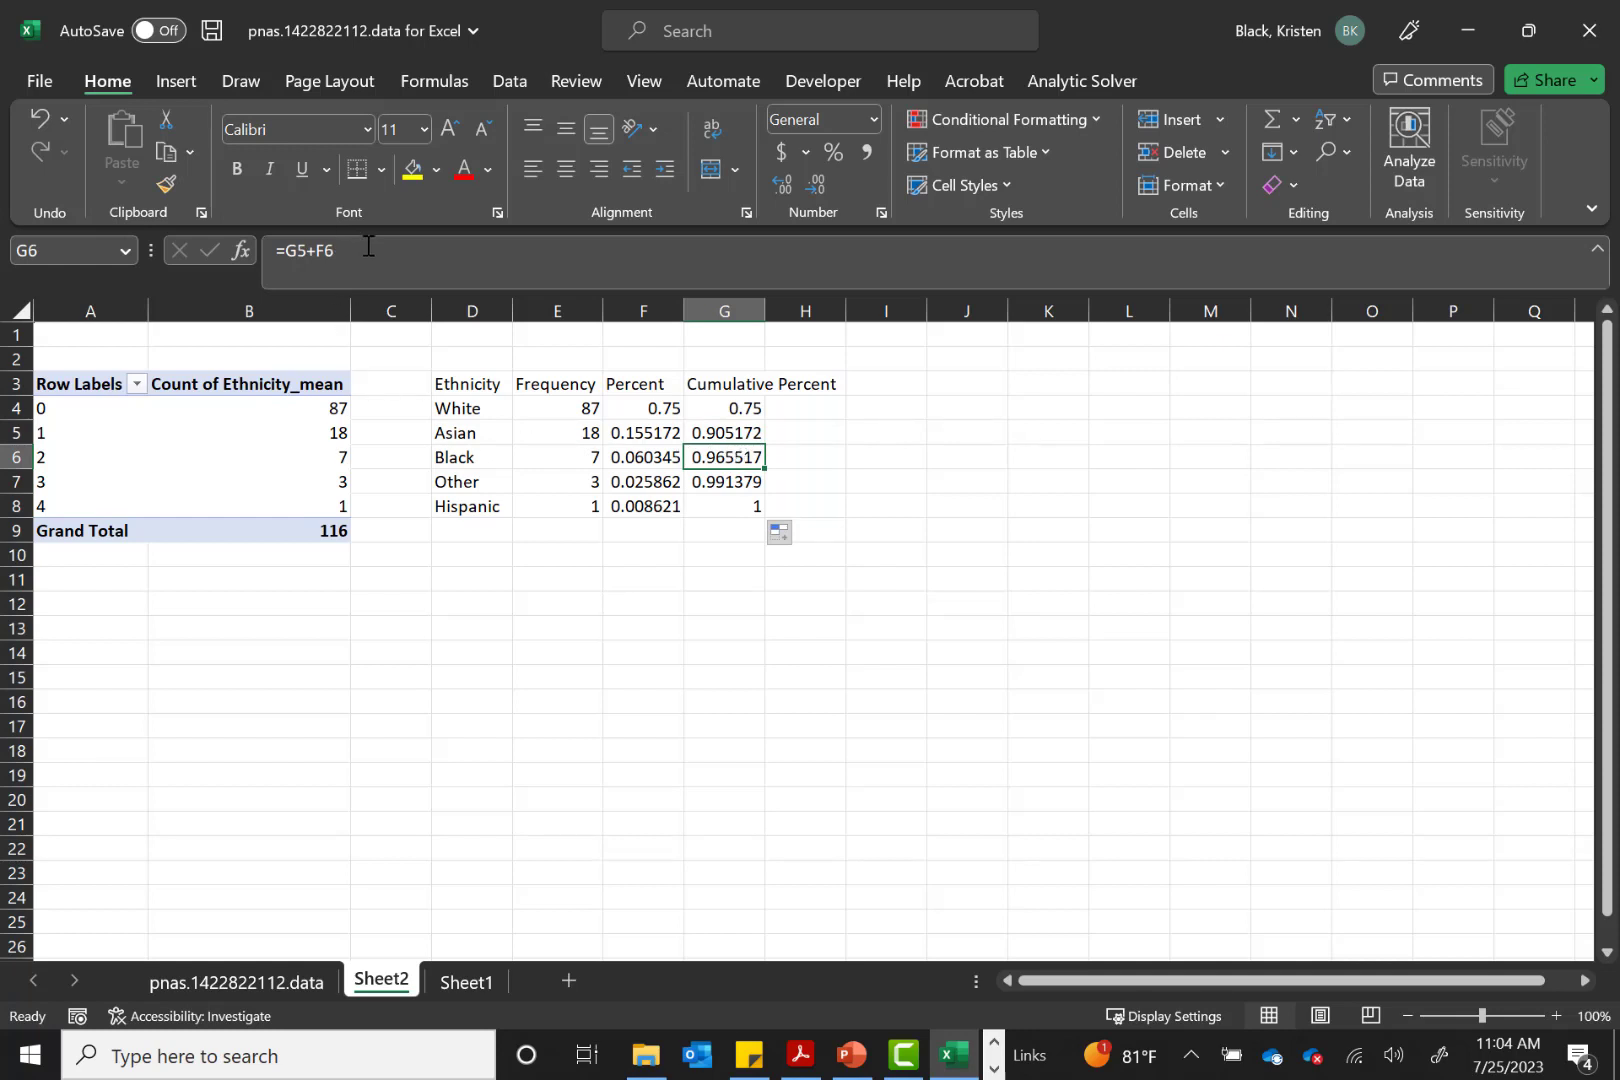
pyautogui.click(514, 285)
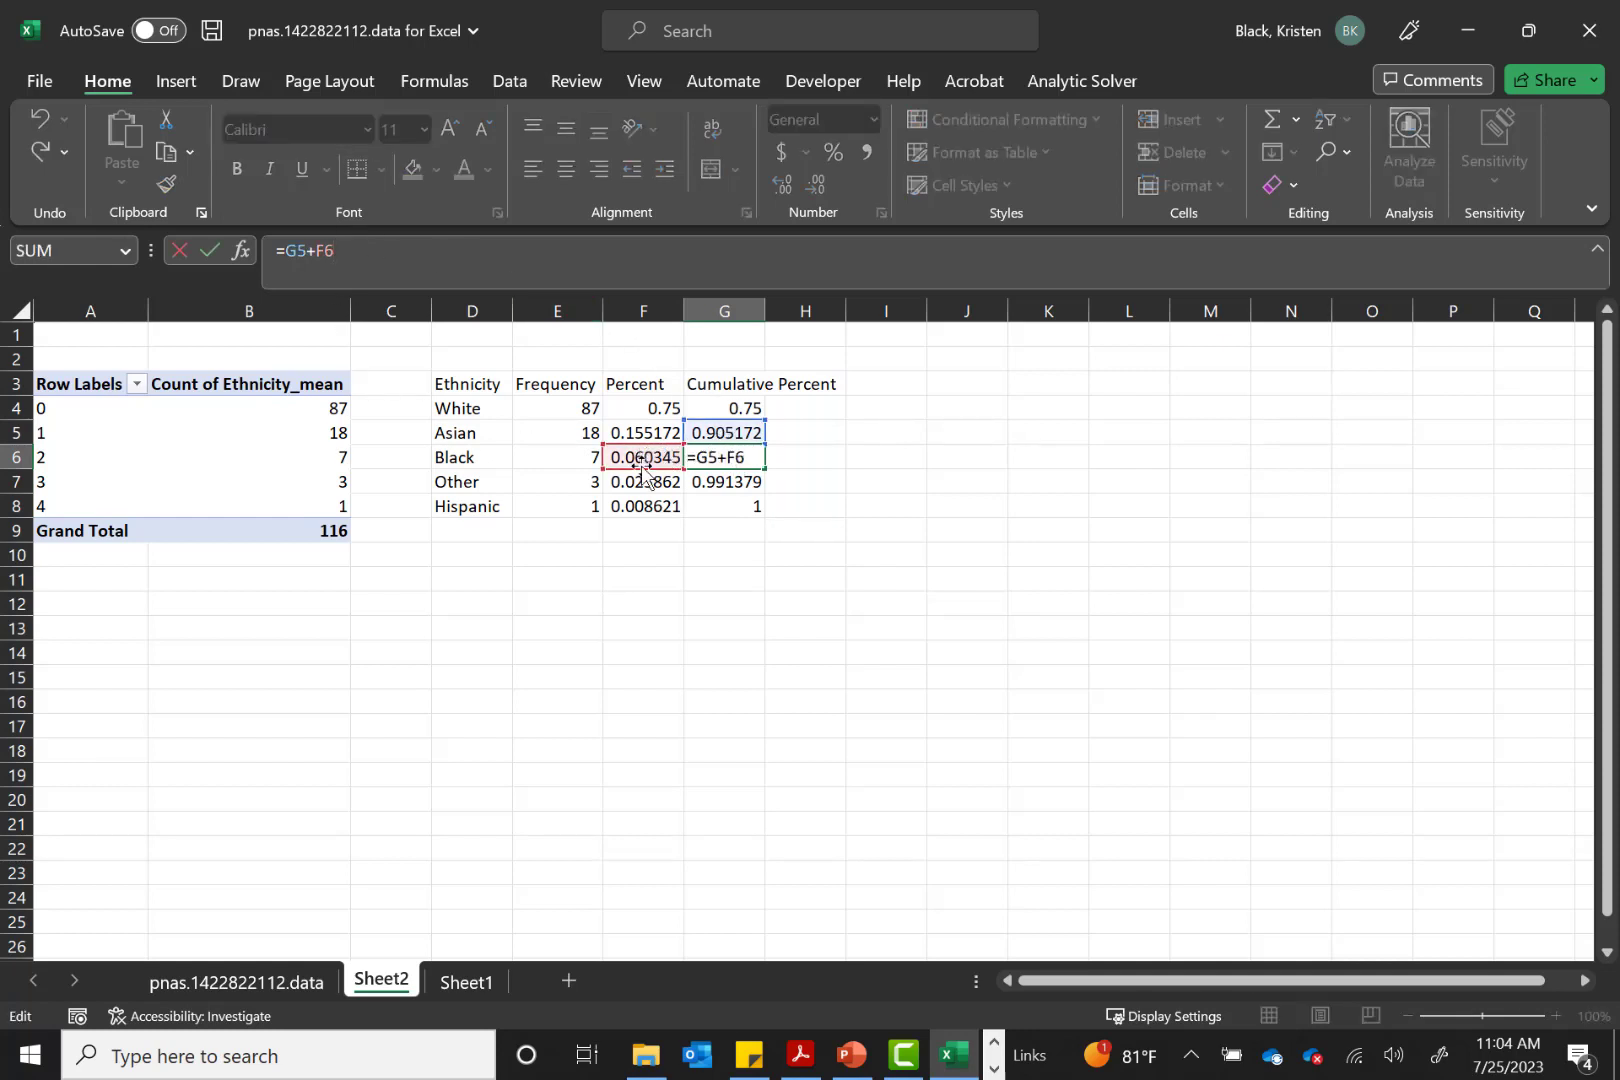
pyautogui.press('Return')
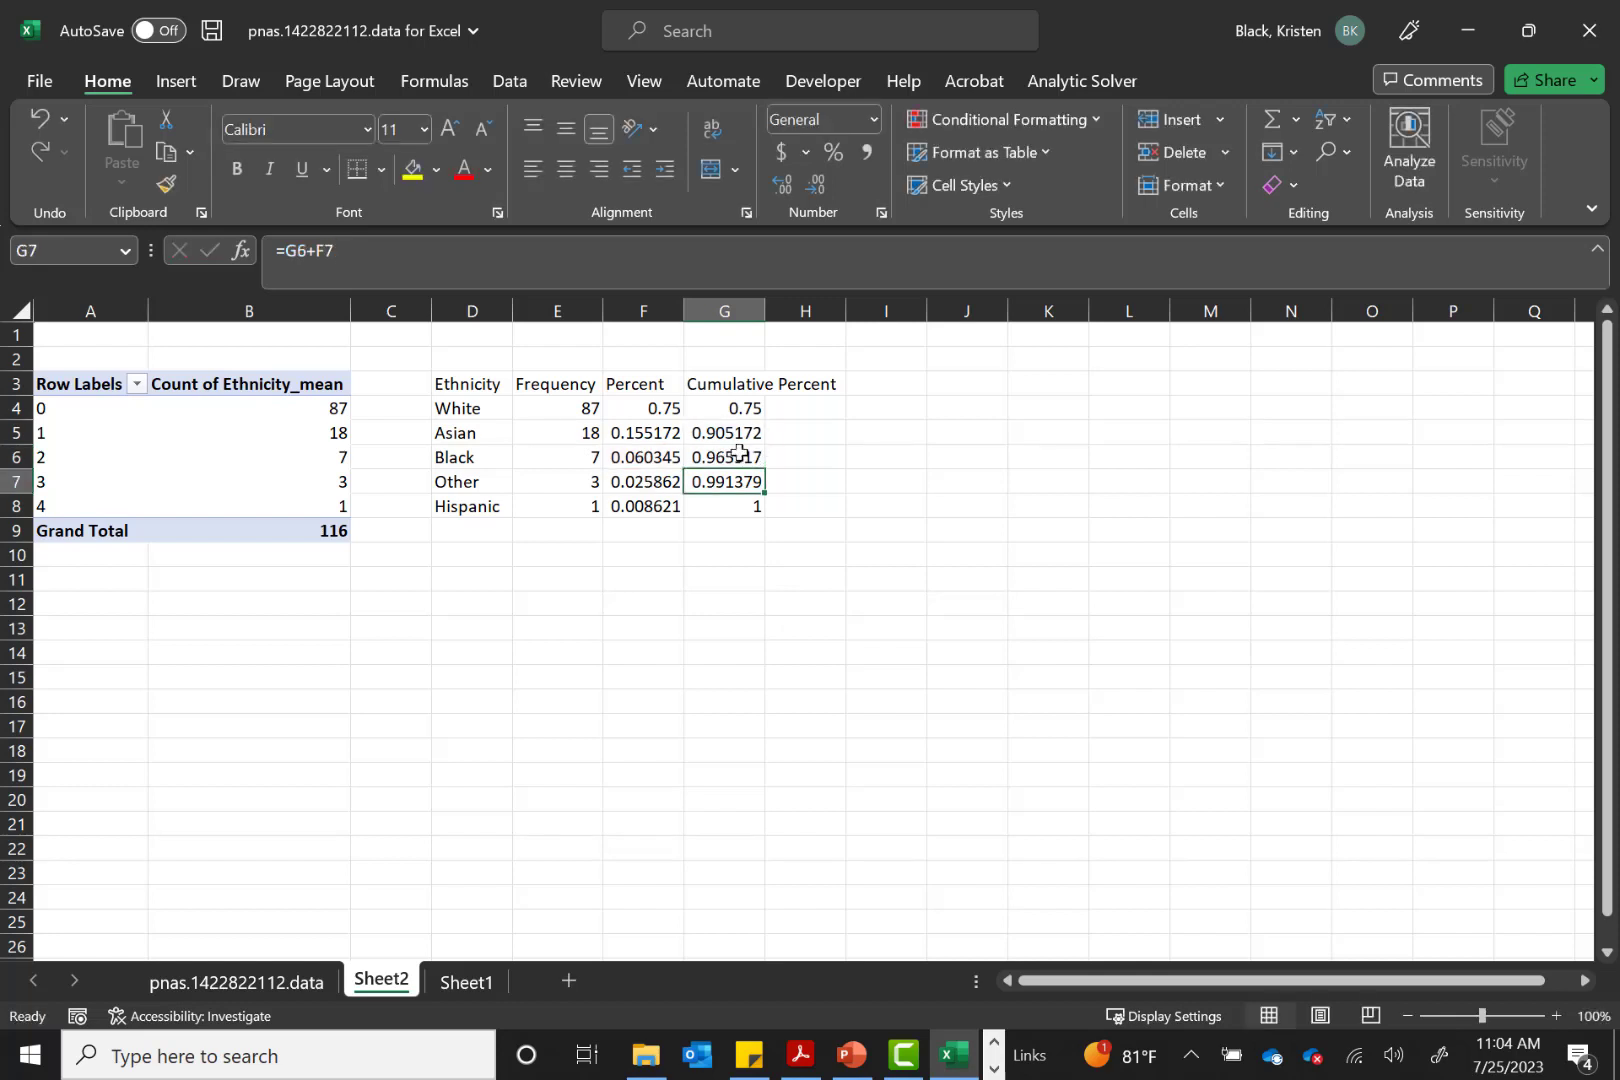
pyautogui.click(745, 457)
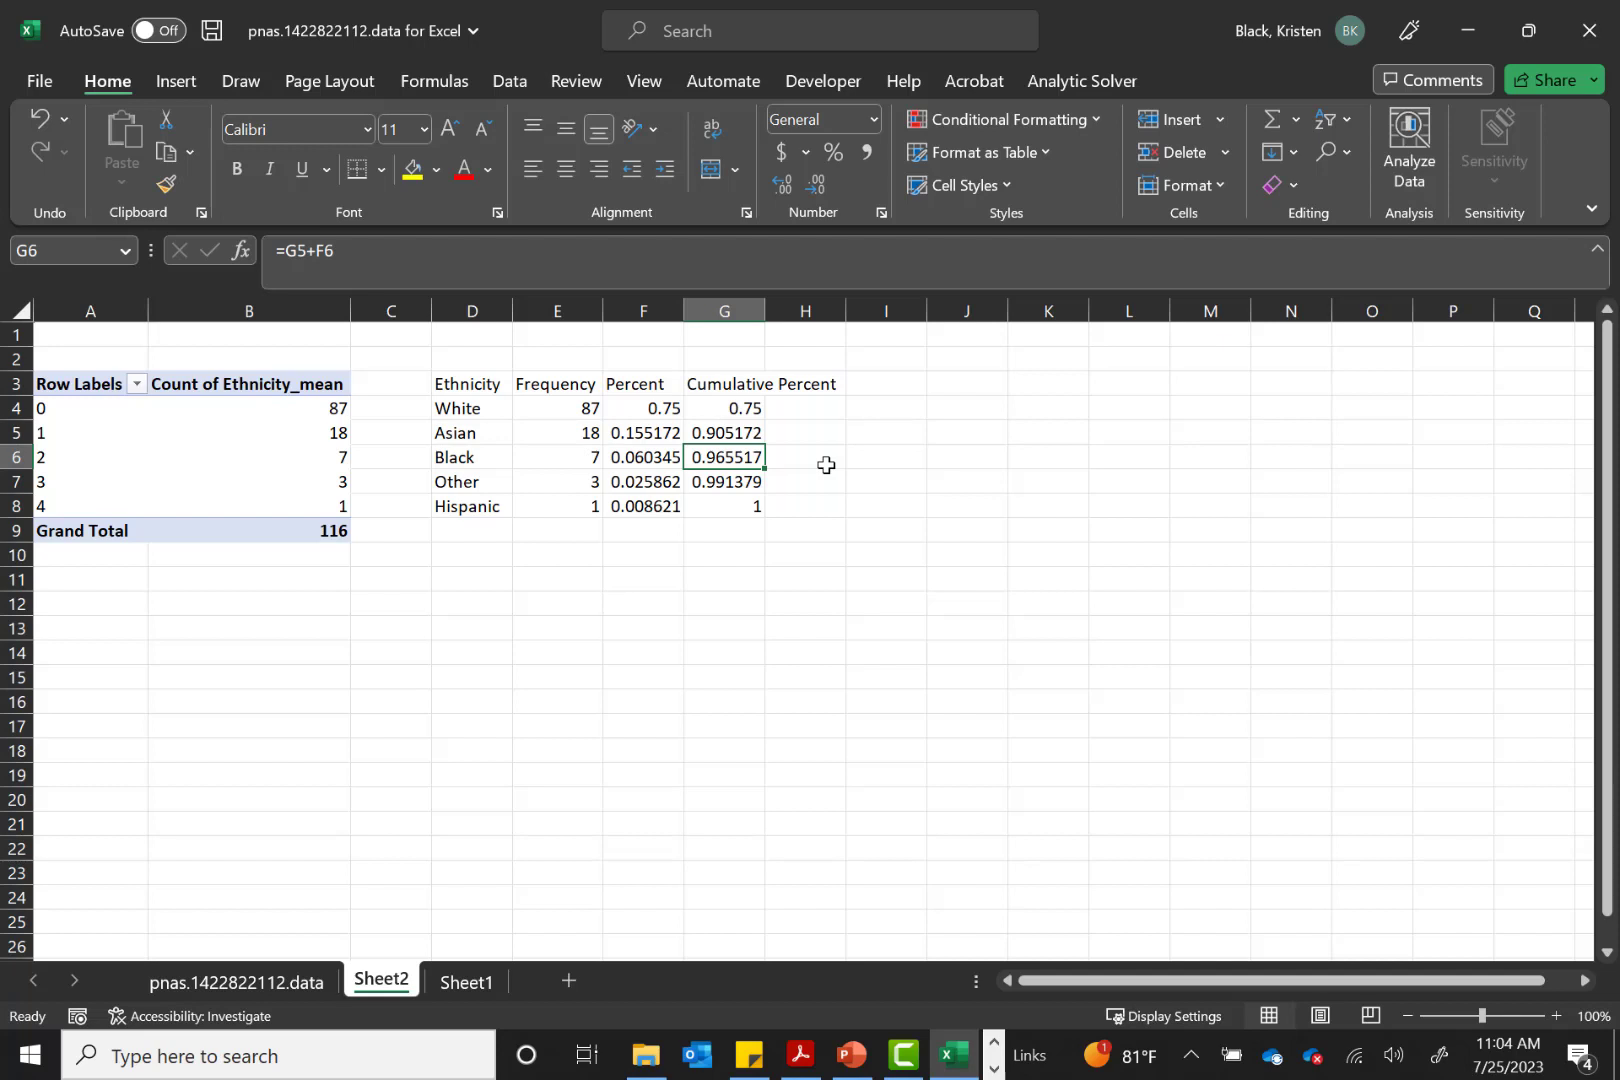
pyautogui.press('Down')
pyautogui.press('Down')
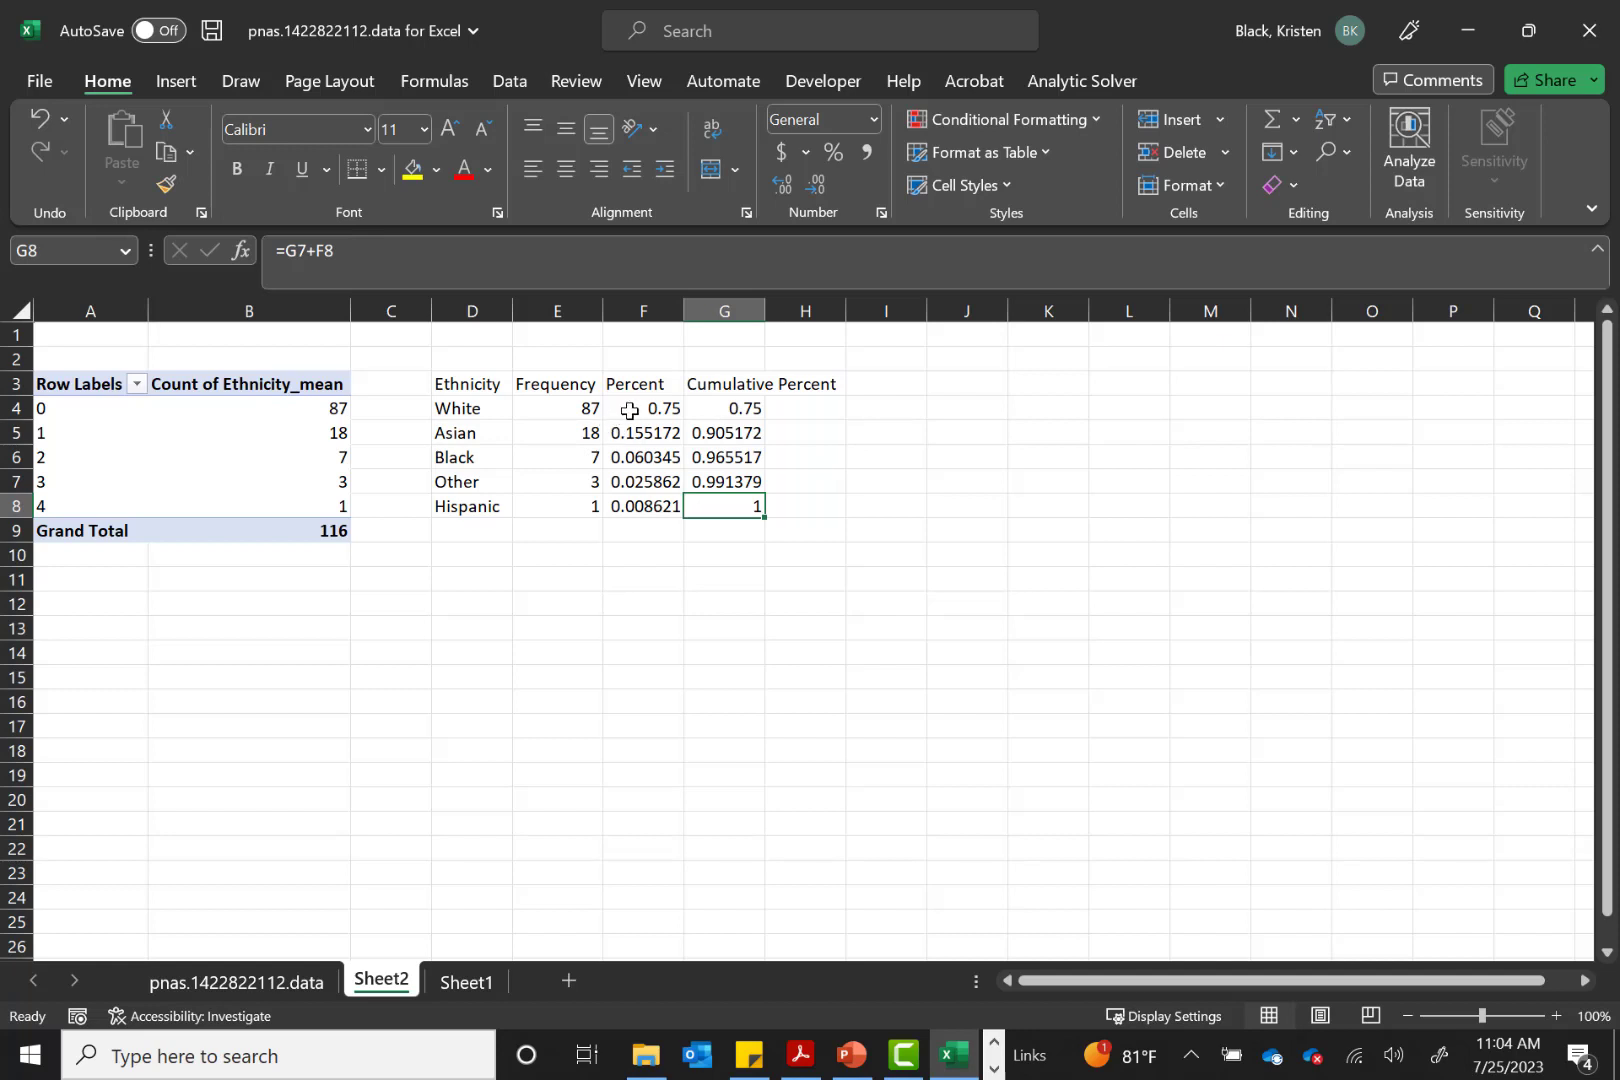
# Format the Percent and Cumulative Percent values in F4:G8 as percentages
pyautogui.moveTo(637, 410); pyautogui.dragTo(712, 514)
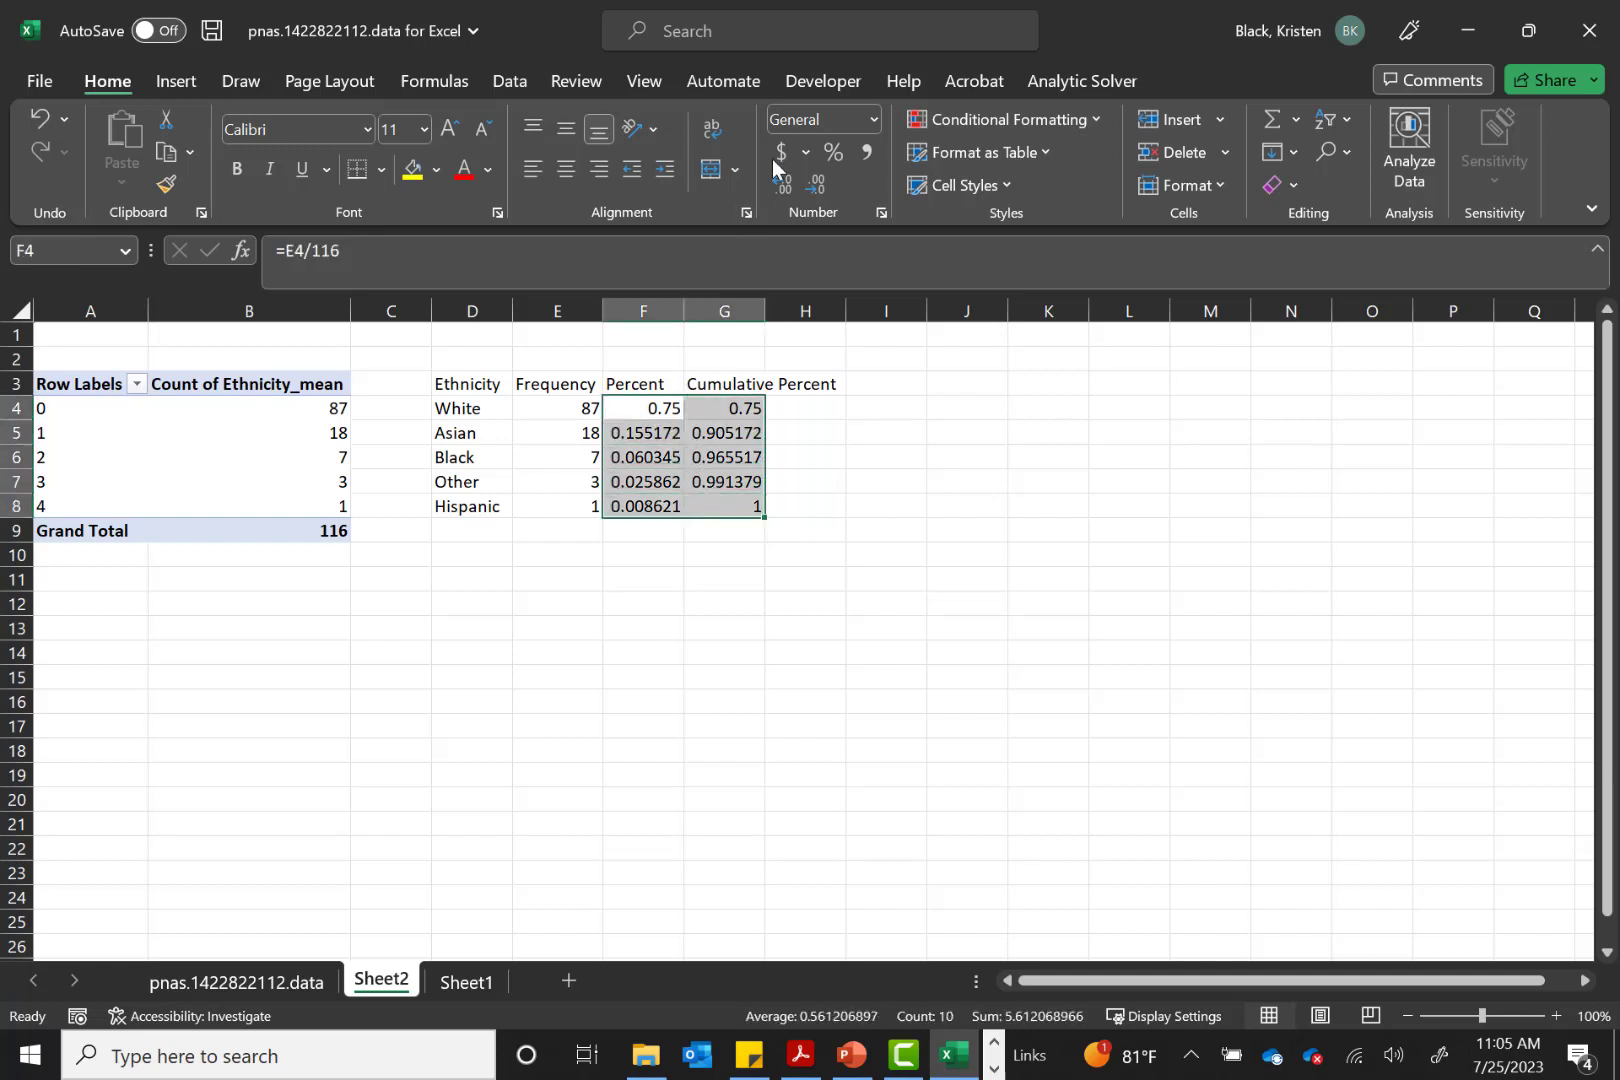
pyautogui.click(837, 148)
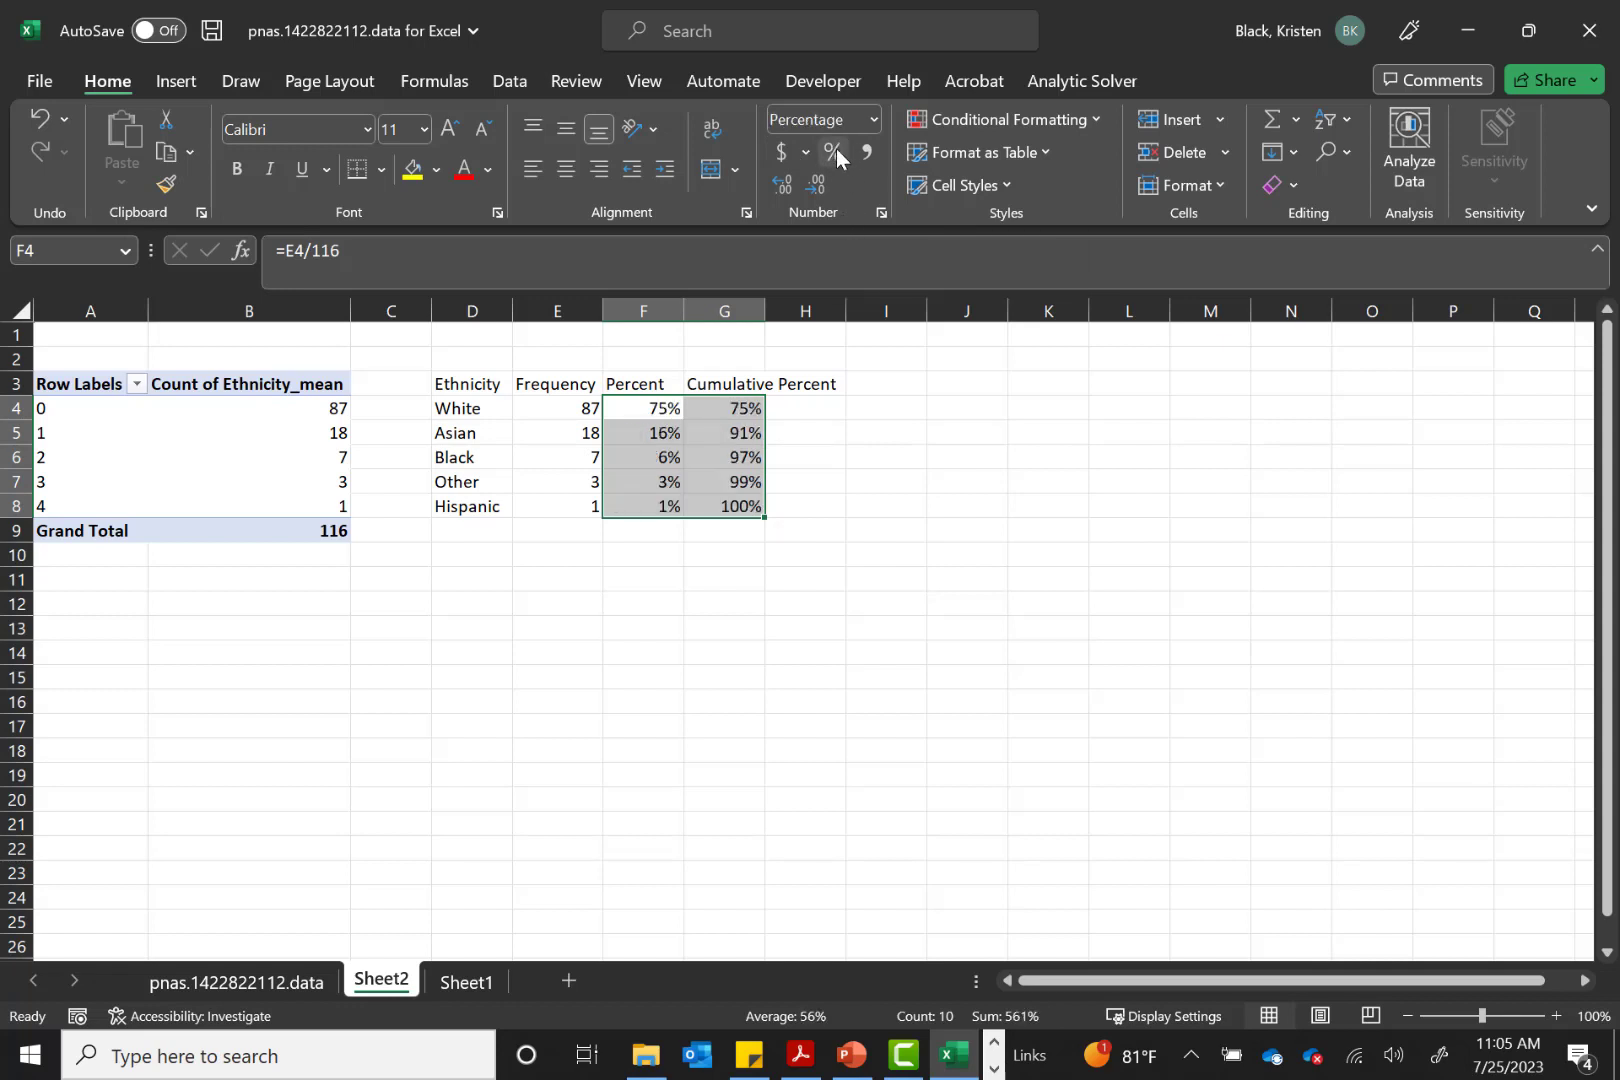
pyautogui.click(814, 408)
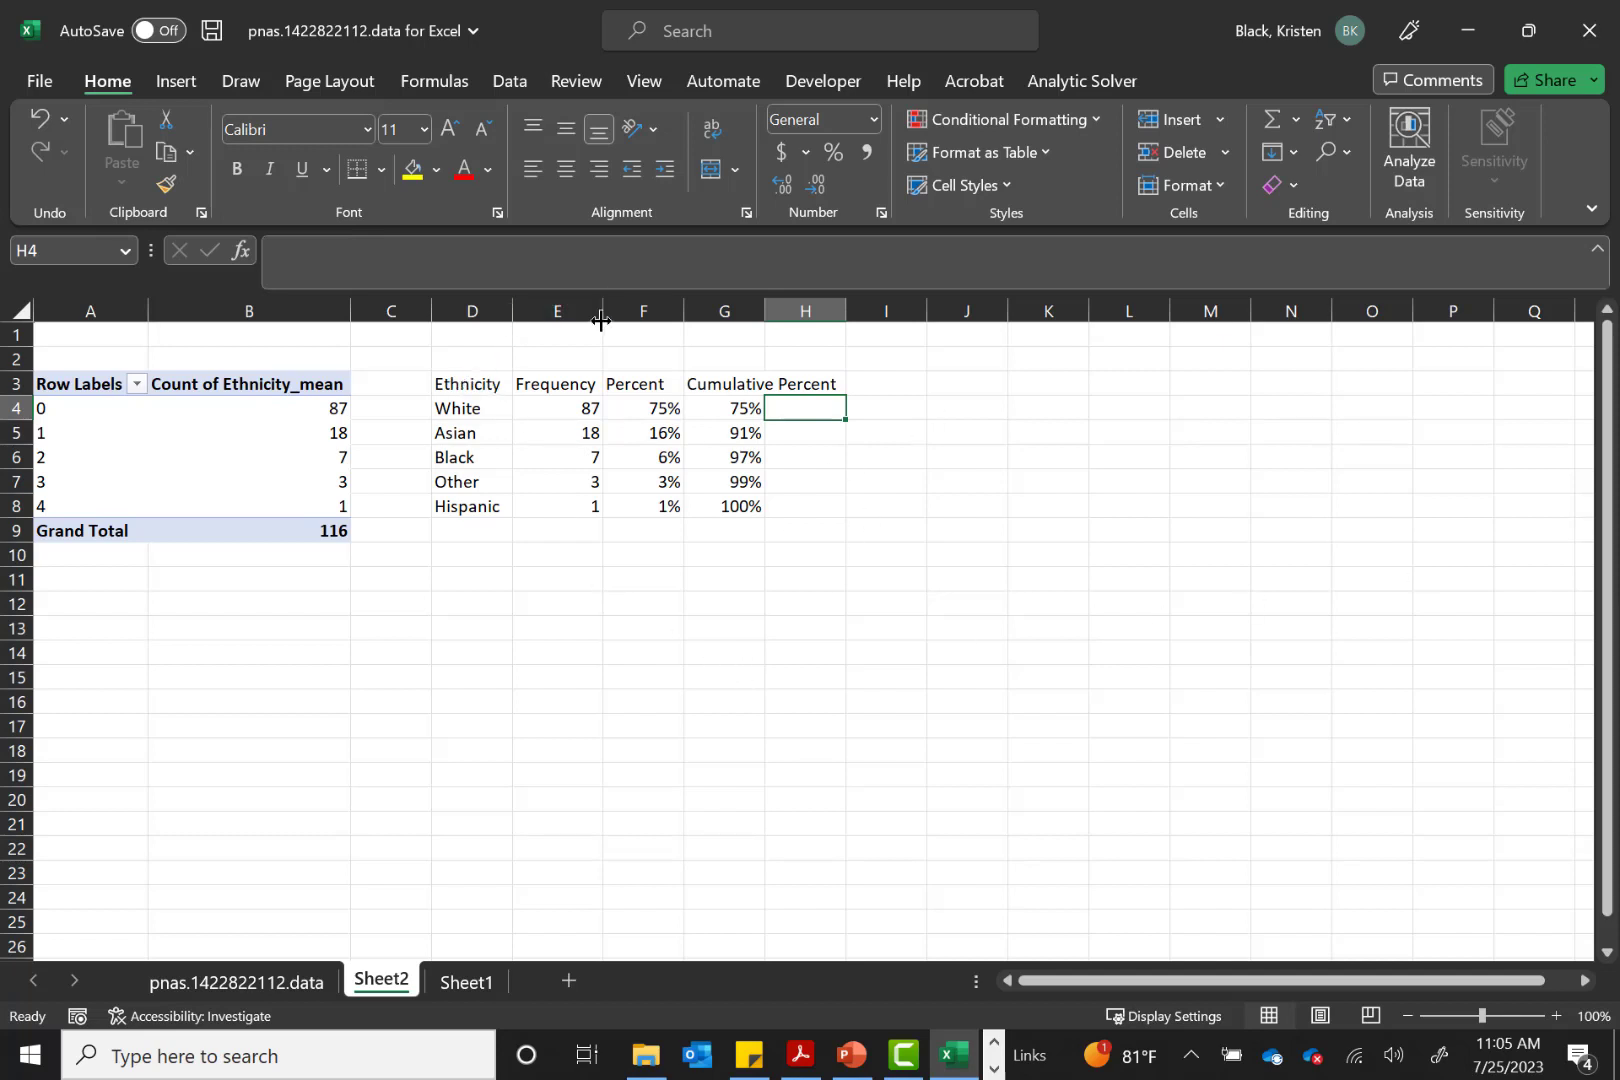
# Add a bottom border and a top border to the frequency table's header row, D3:H3
pyautogui.click(458, 383)
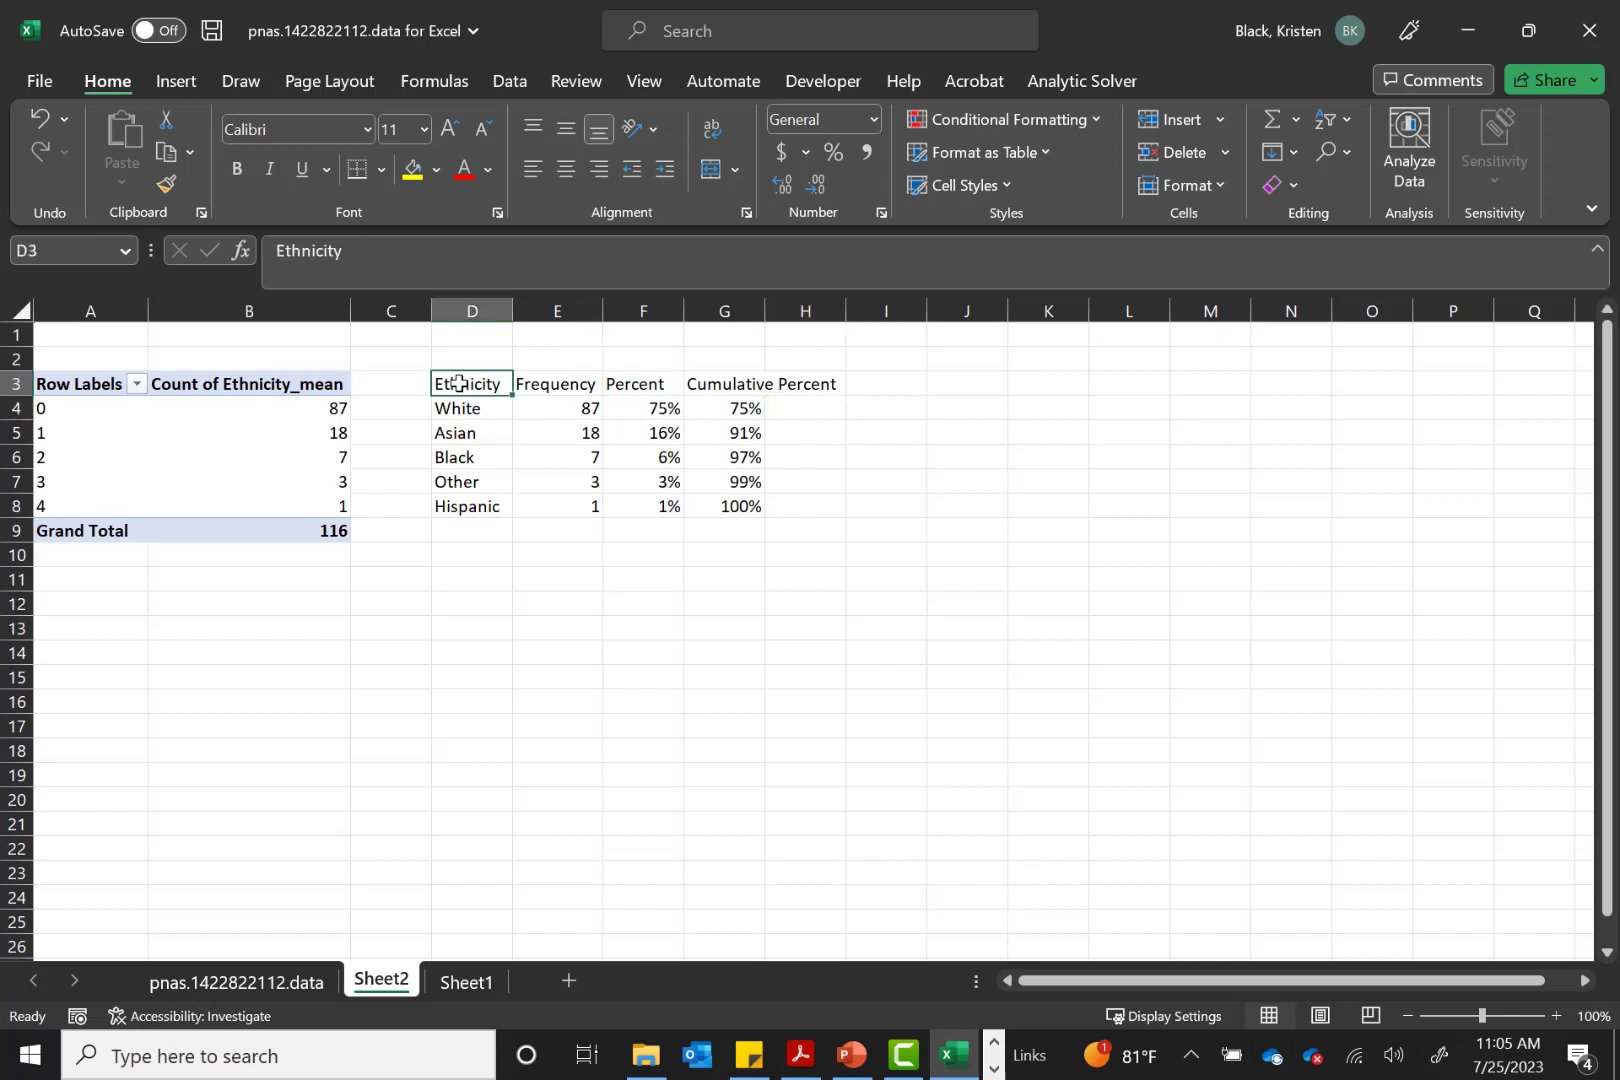
pyautogui.moveTo(474, 383); pyautogui.dragTo(825, 387)
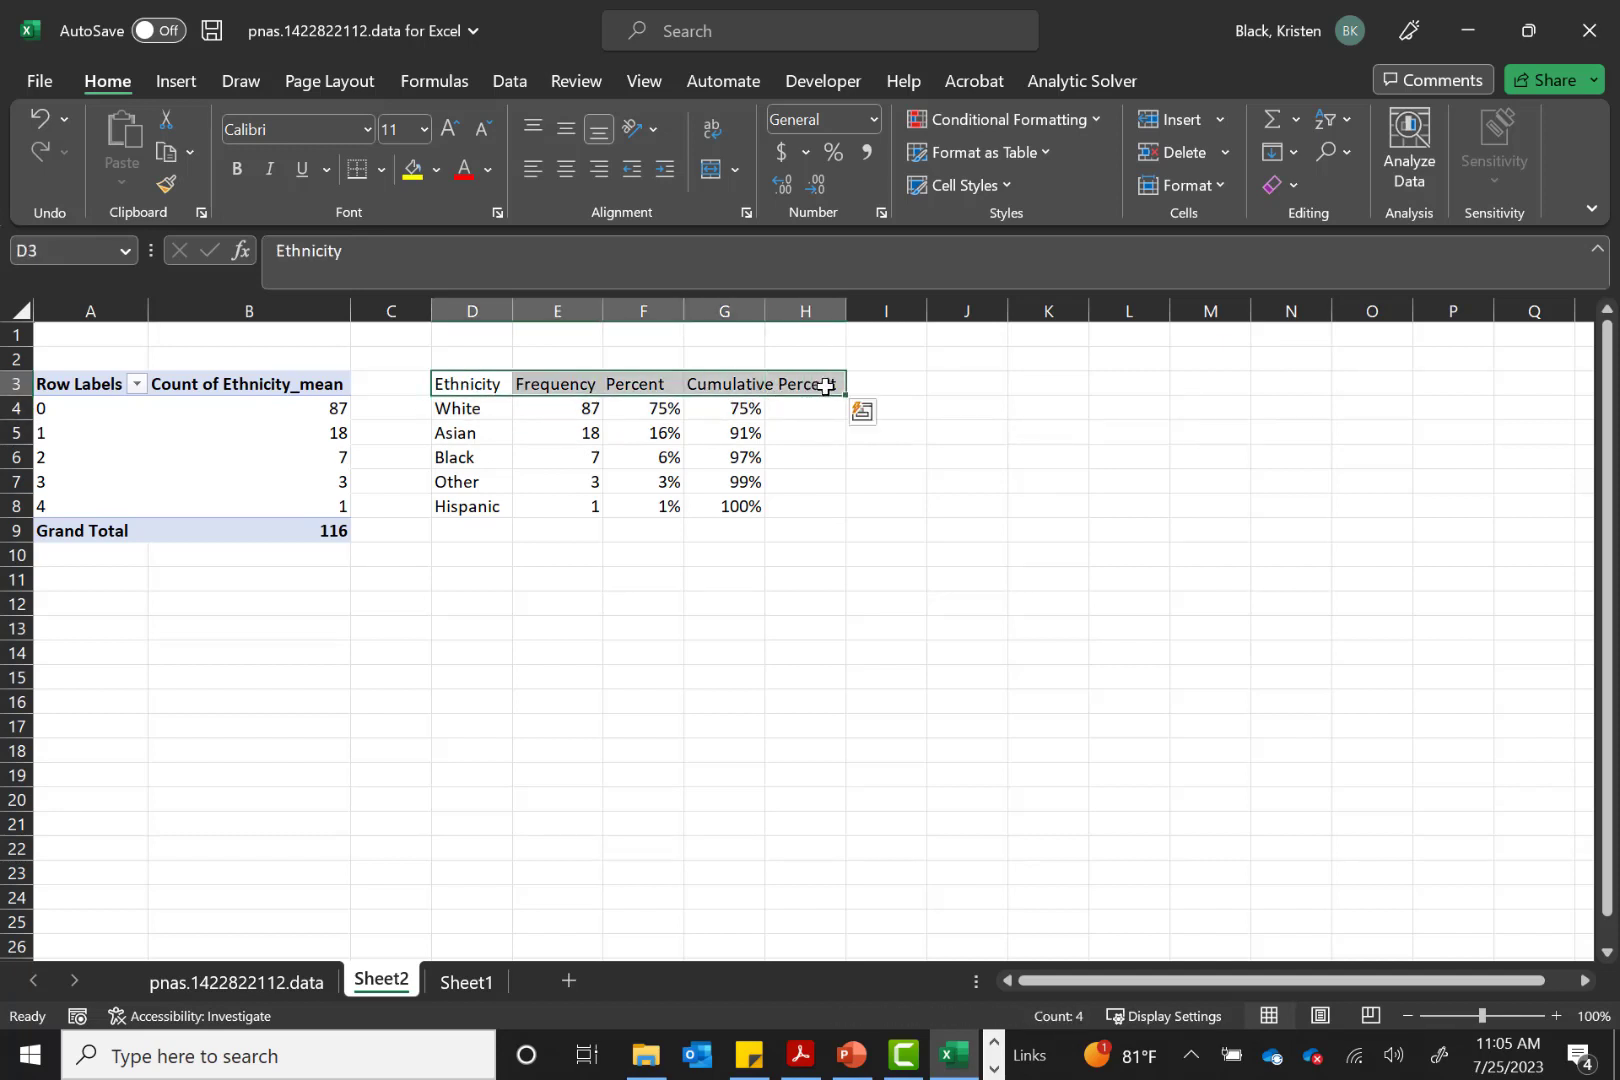
pyautogui.click(381, 170)
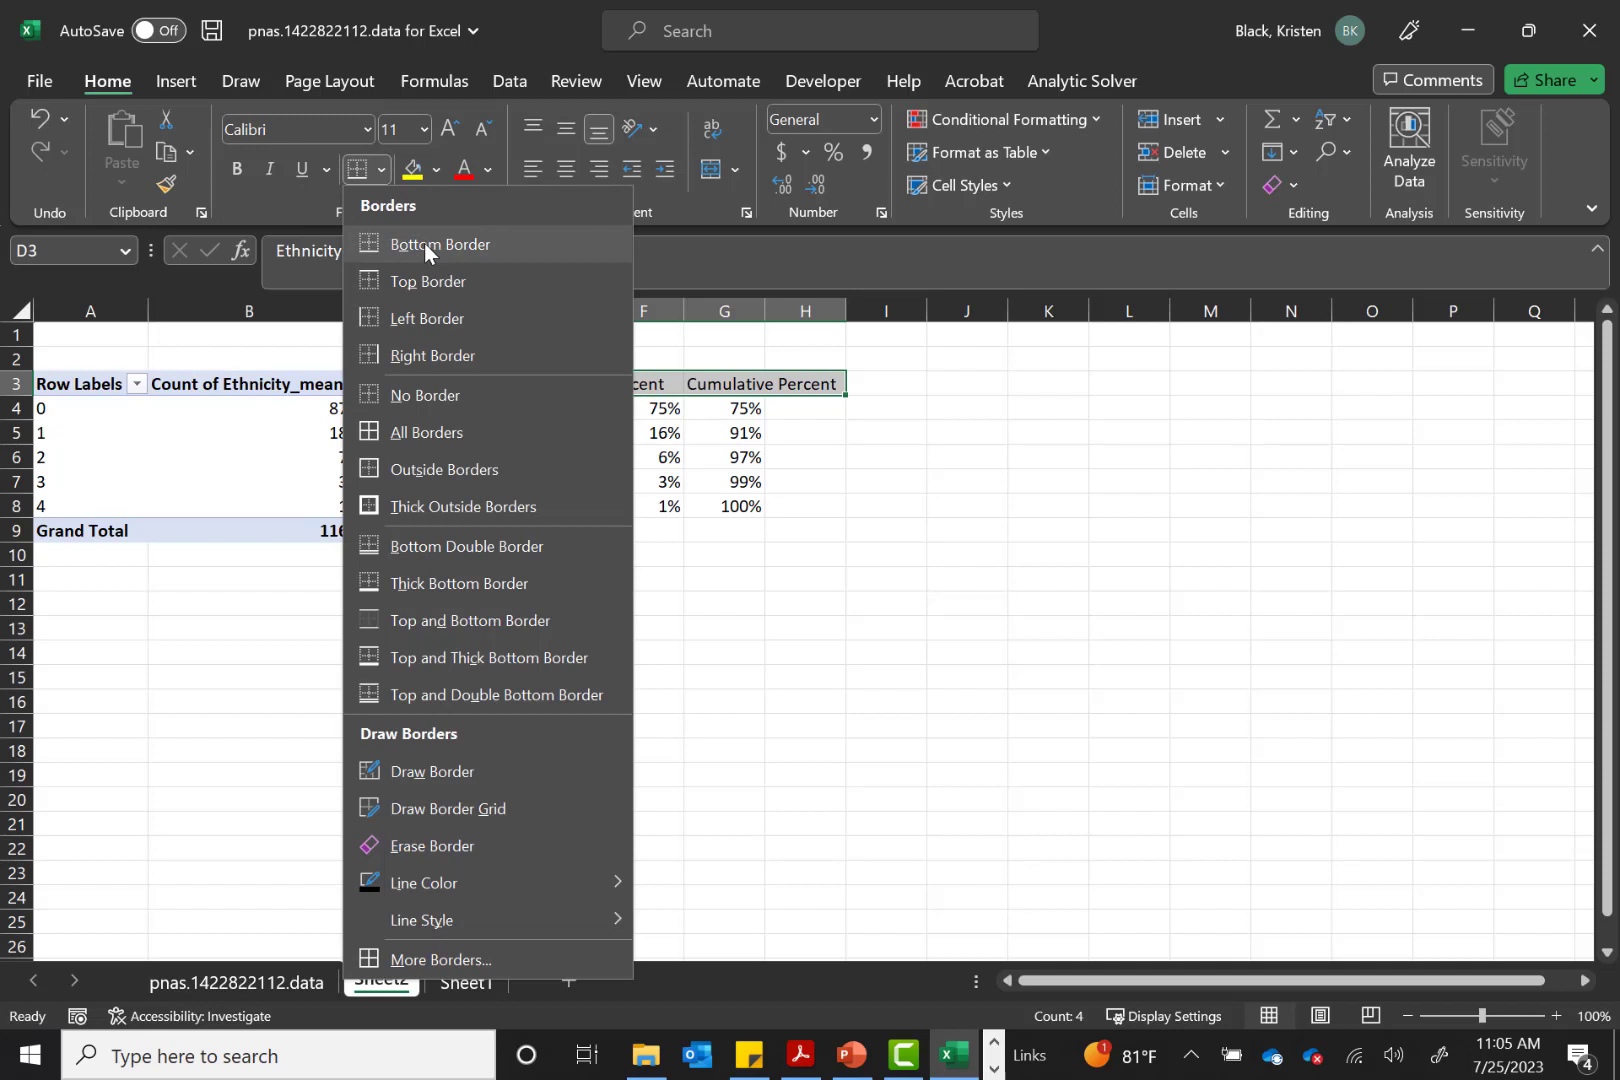
pyautogui.click(424, 243)
pyautogui.click(383, 170)
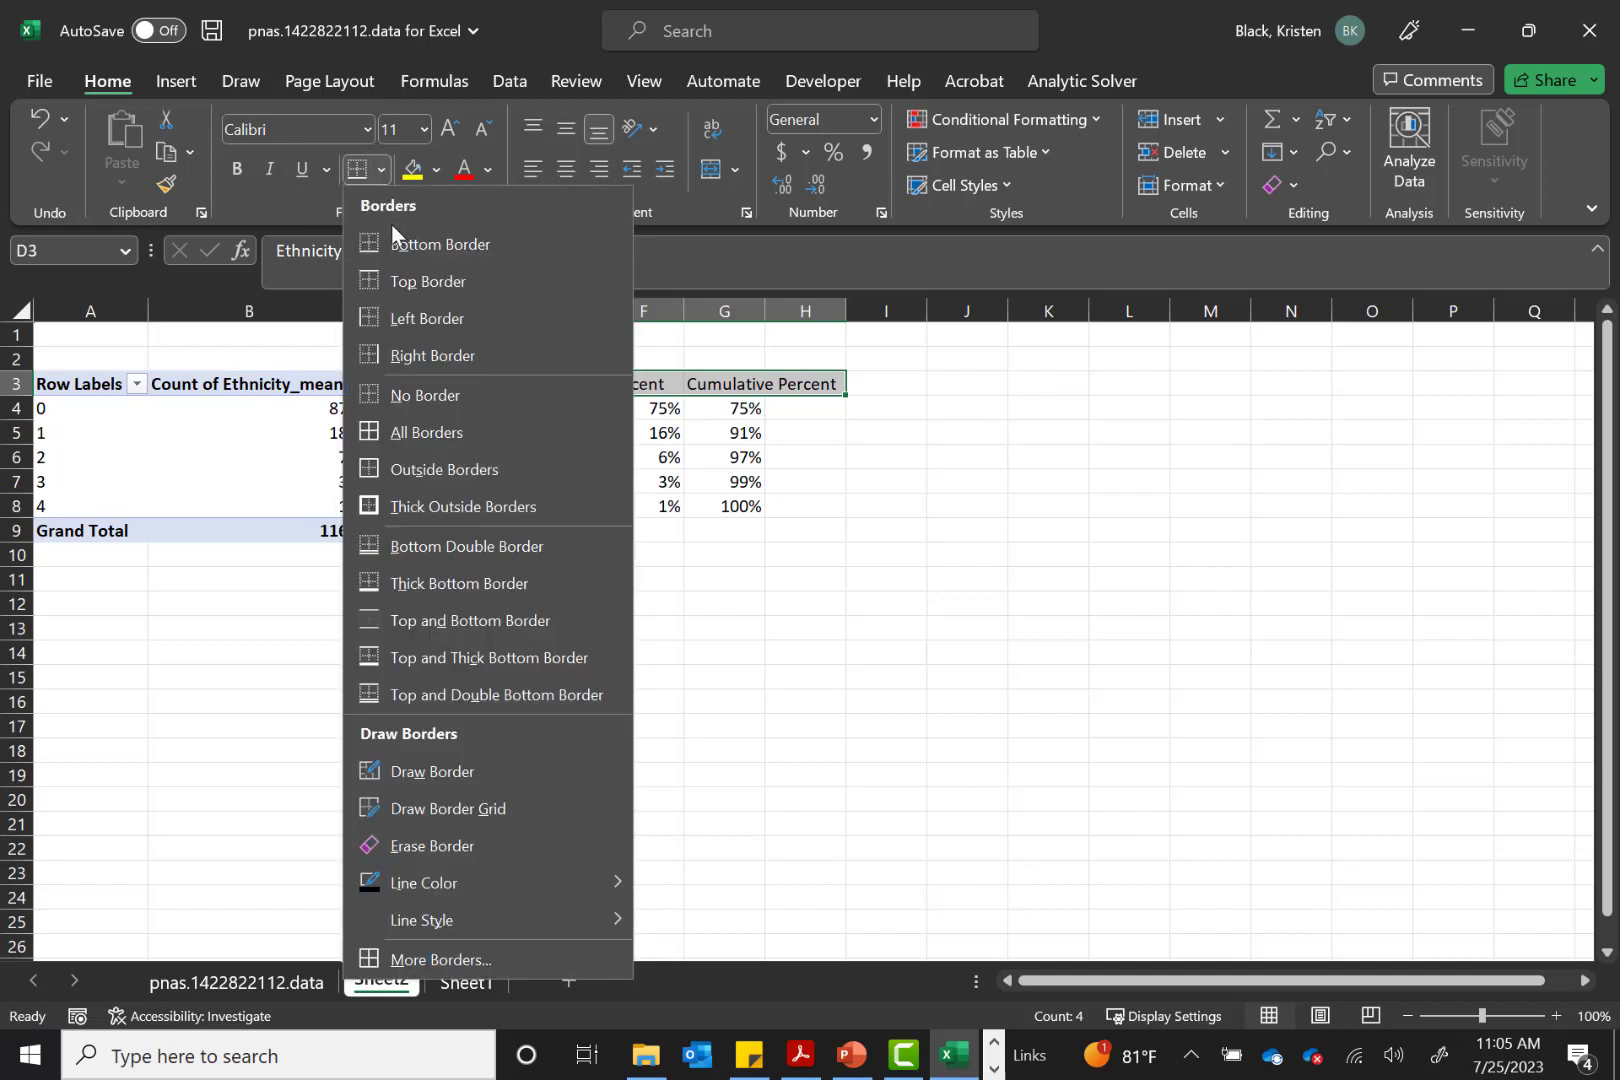
pyautogui.click(402, 280)
pyautogui.click(796, 519)
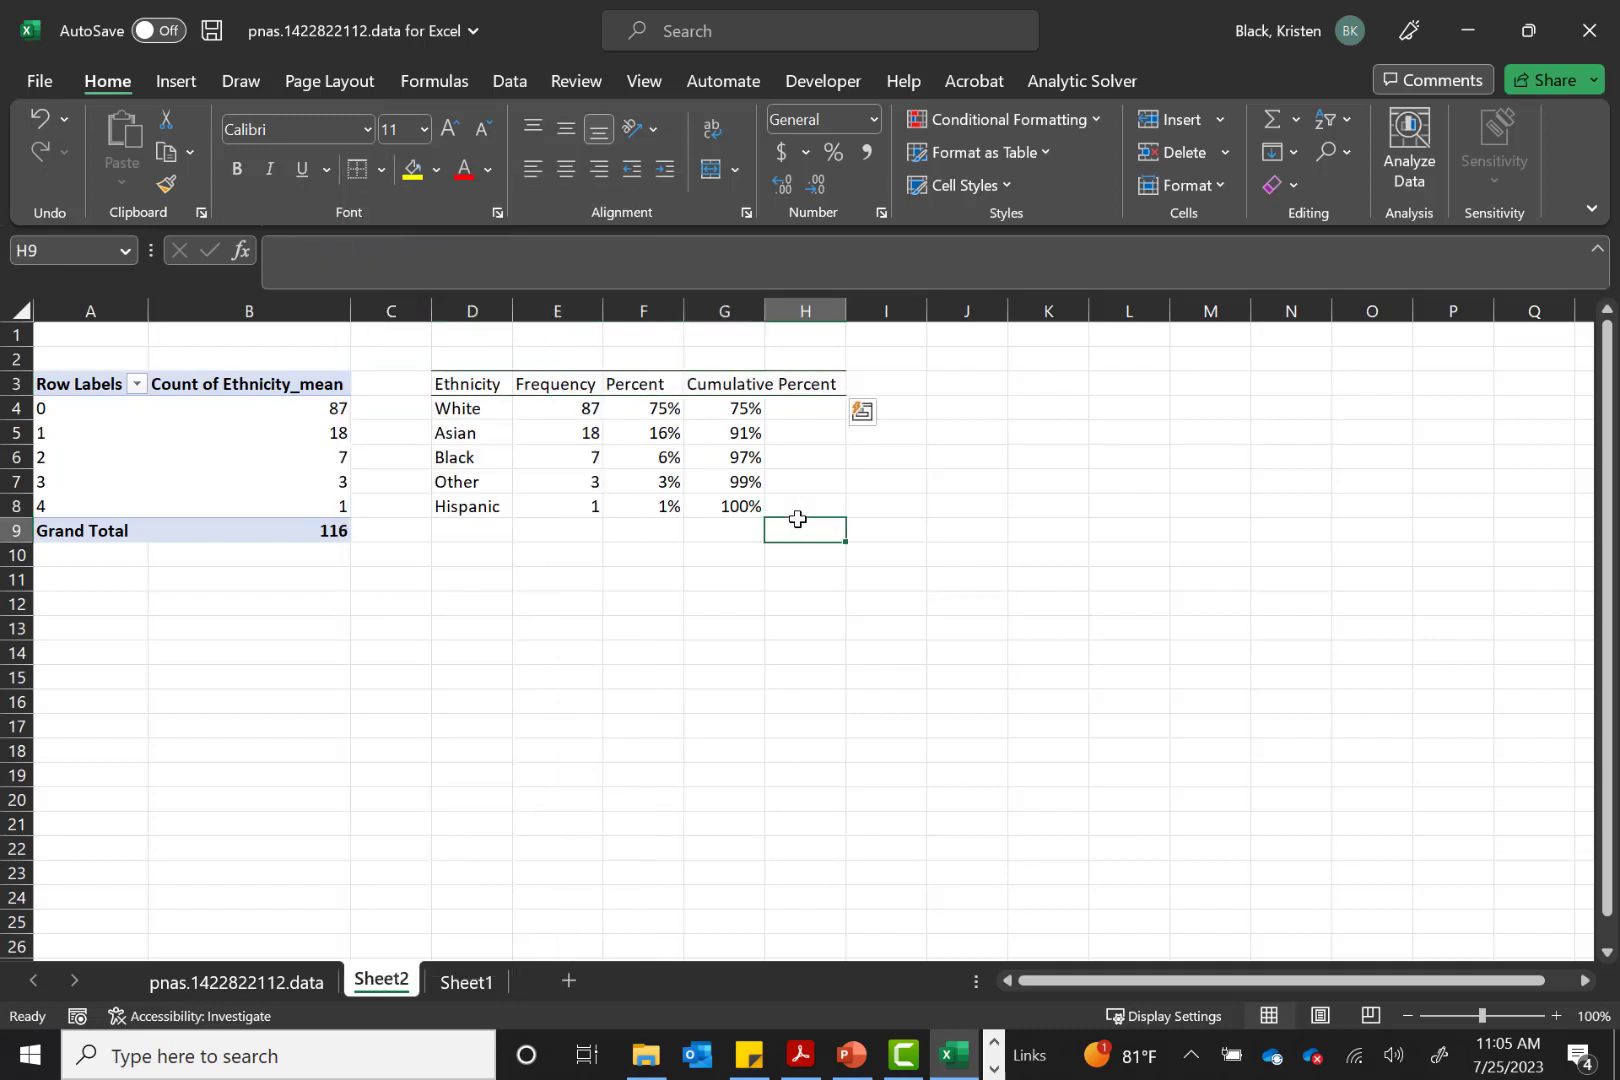
# Add a bottom border to the Hispanic row, D8:H8, and widen column G to fit the Cumulative Percent header
pyautogui.moveTo(452, 510); pyautogui.dragTo(832, 508)
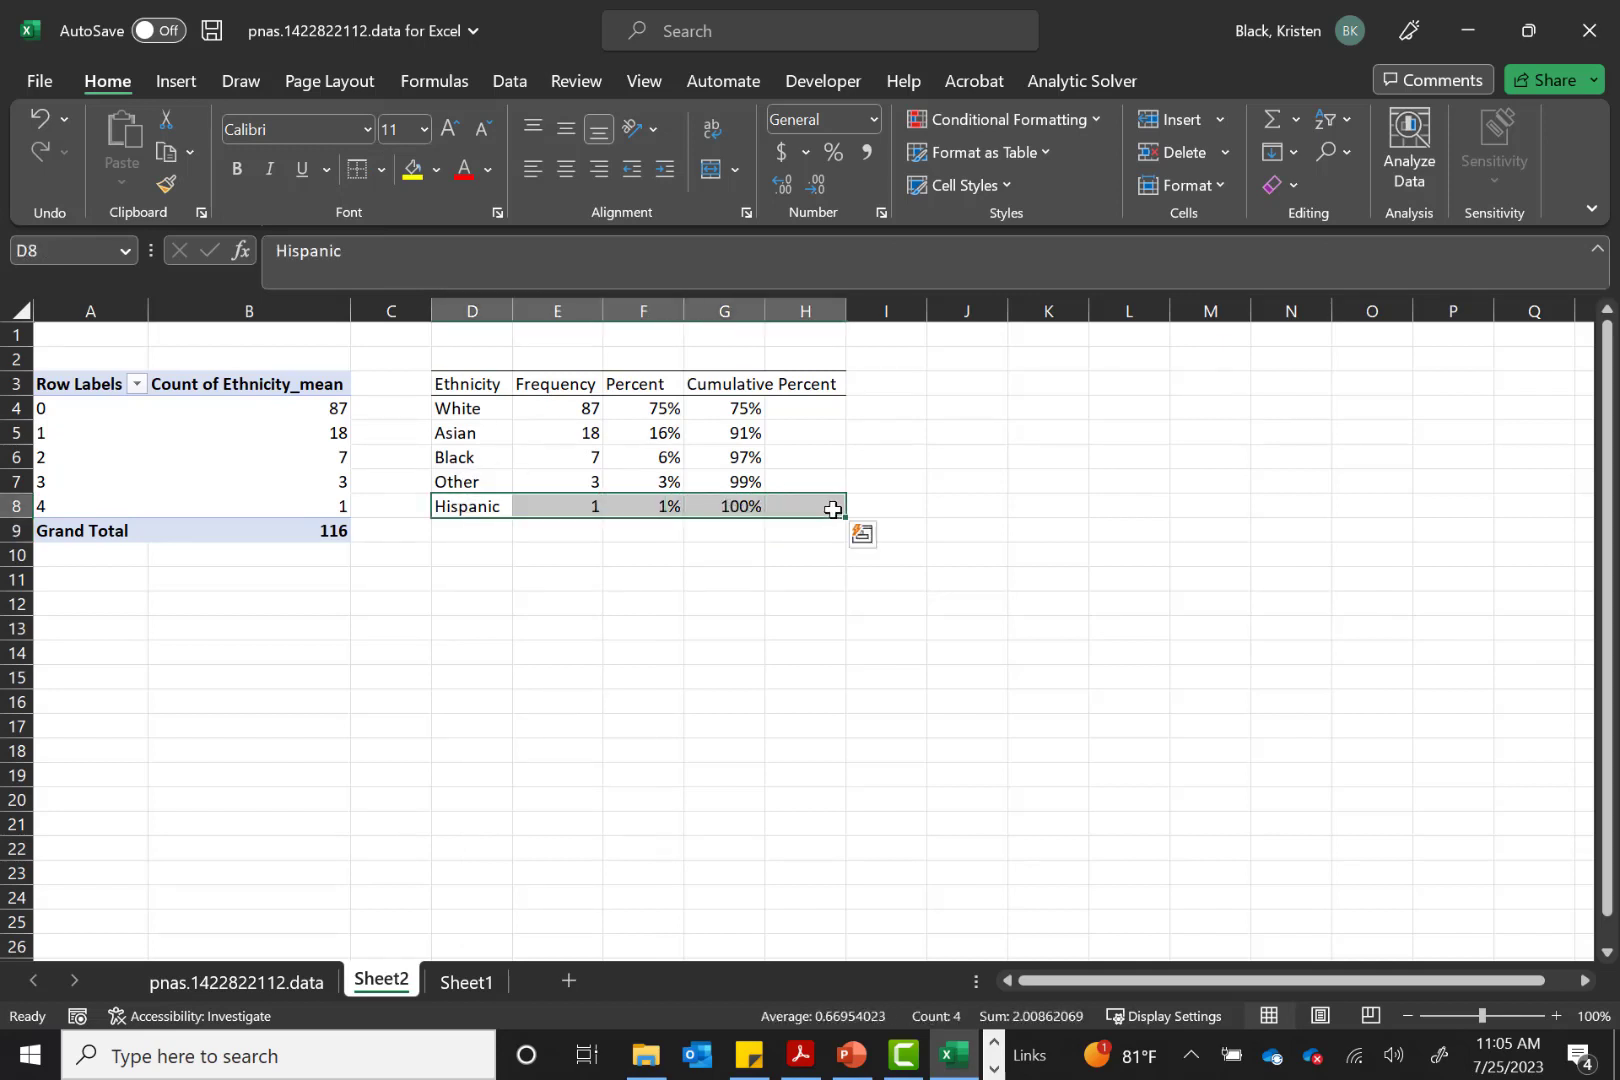
pyautogui.click(382, 170)
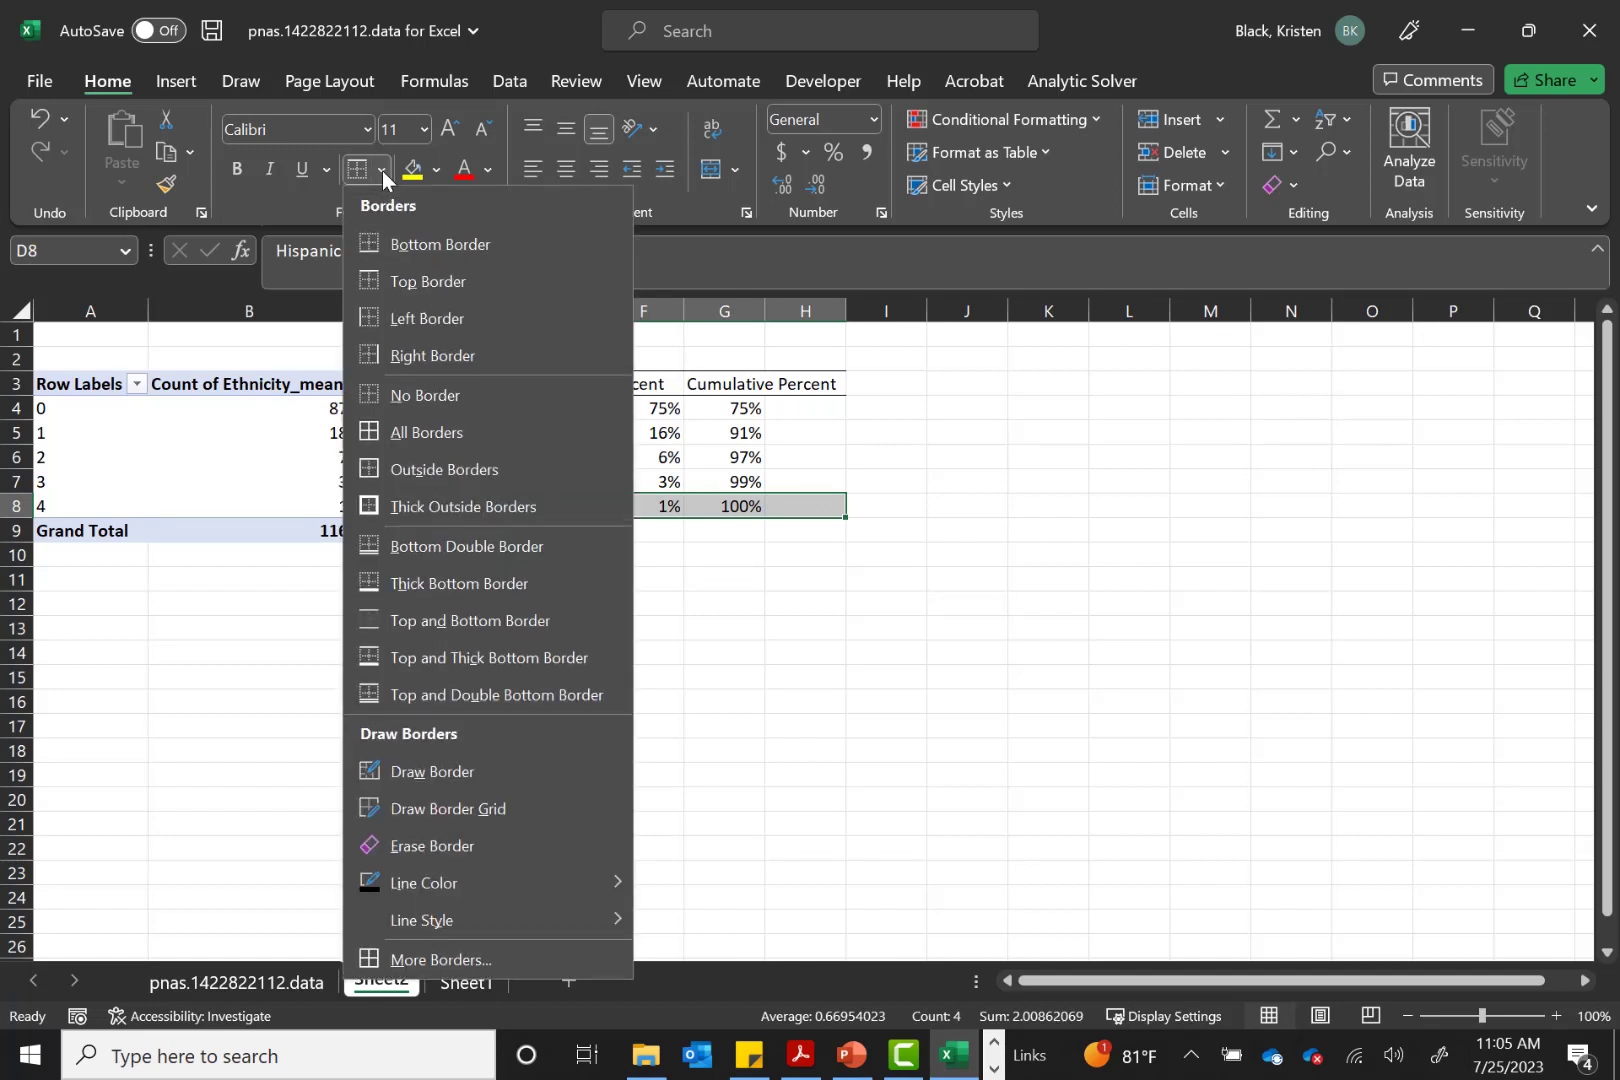
pyautogui.click(411, 254)
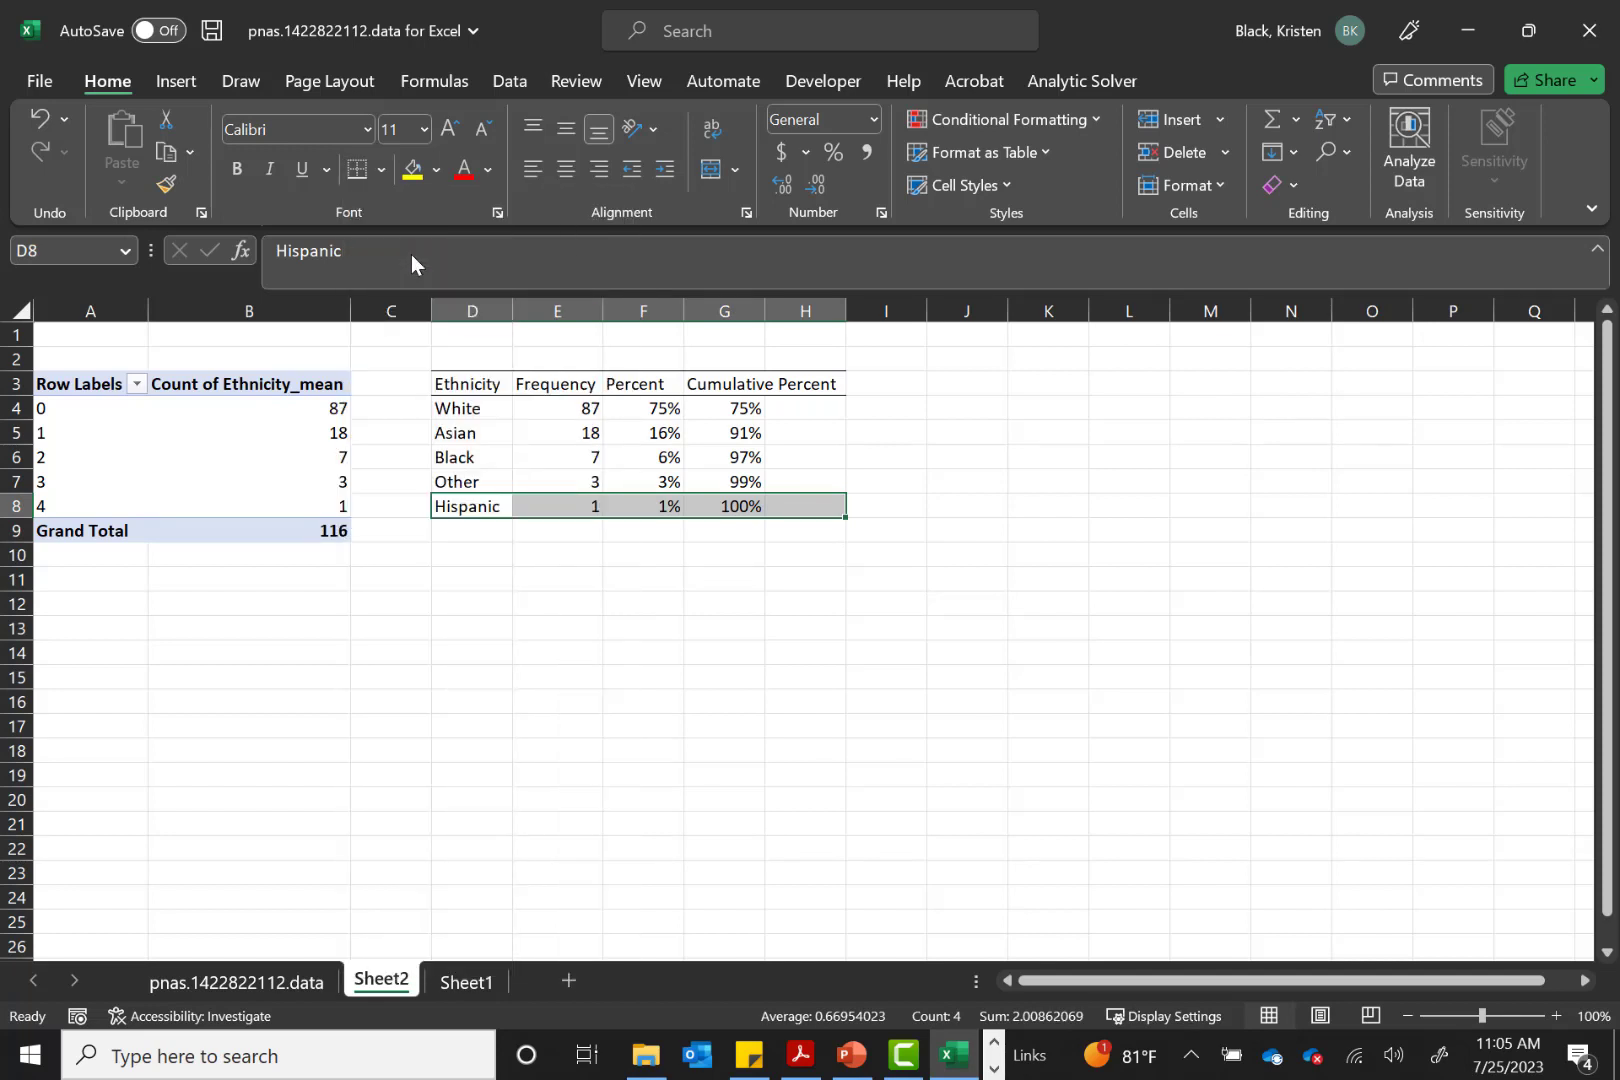
pyautogui.click(890, 505)
pyautogui.moveTo(764, 310); pyautogui.dragTo(846, 317)
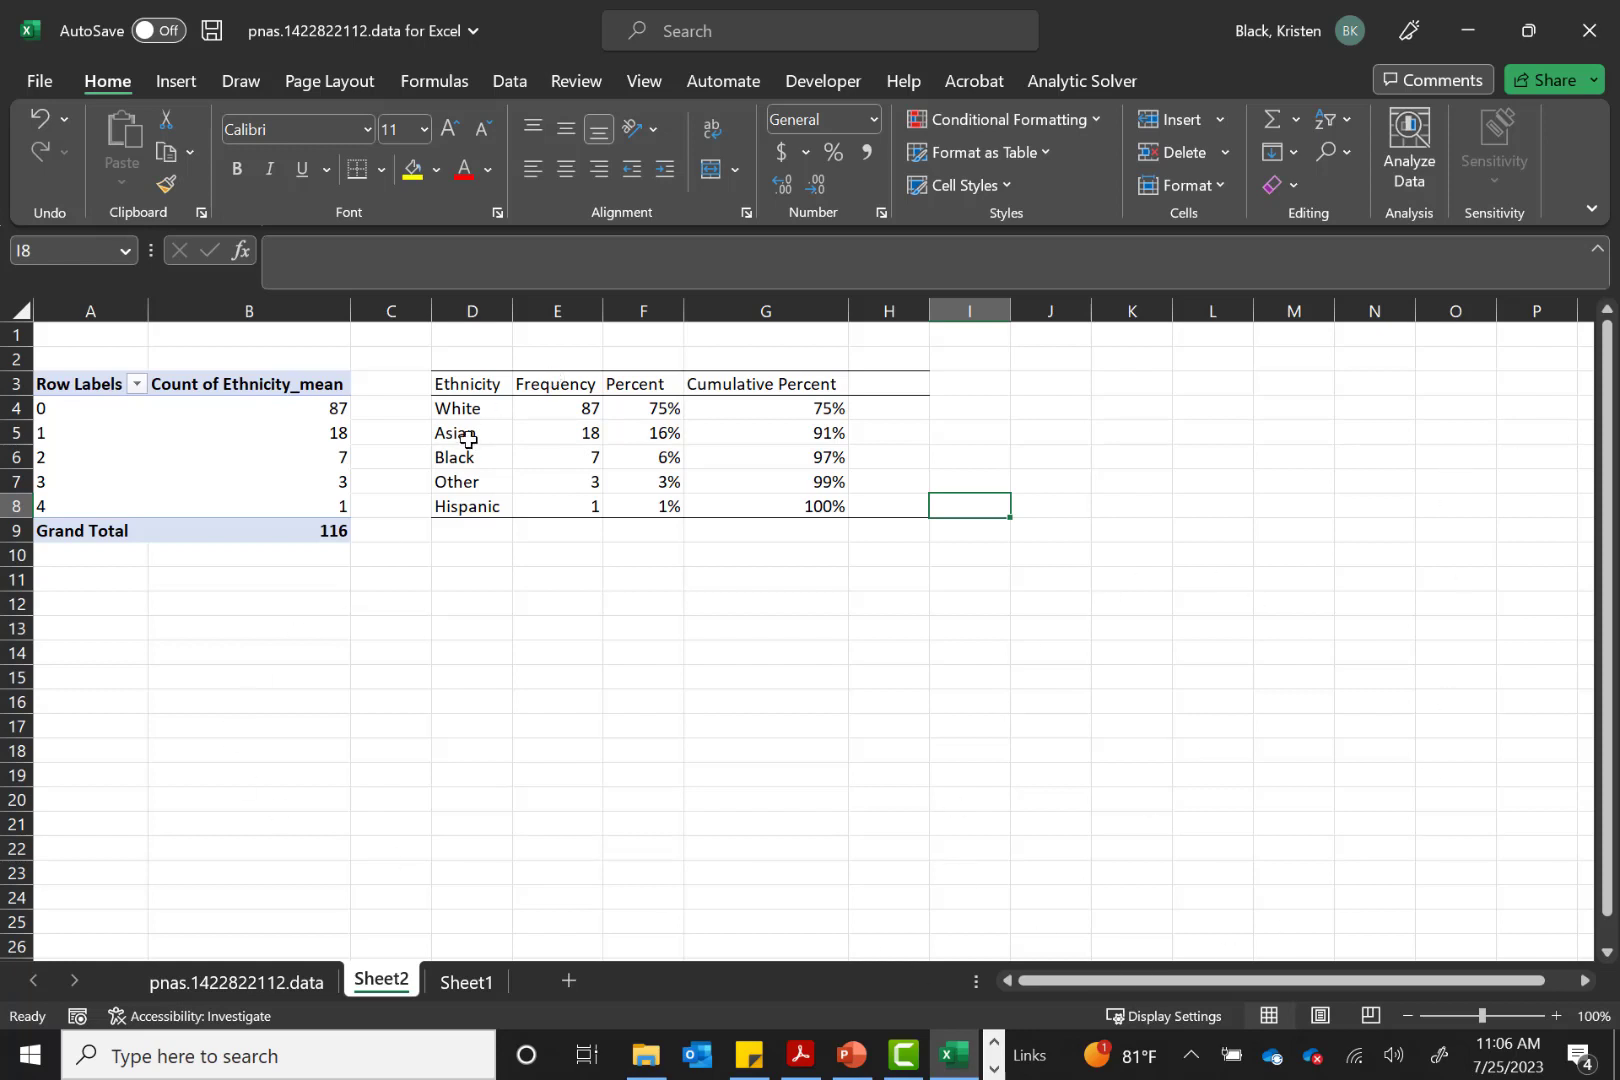
# Shade the Asian row, D5:G5, and the Other row, D7:G7, with a light gray fill
pyautogui.moveTo(448, 432); pyautogui.dragTo(820, 437)
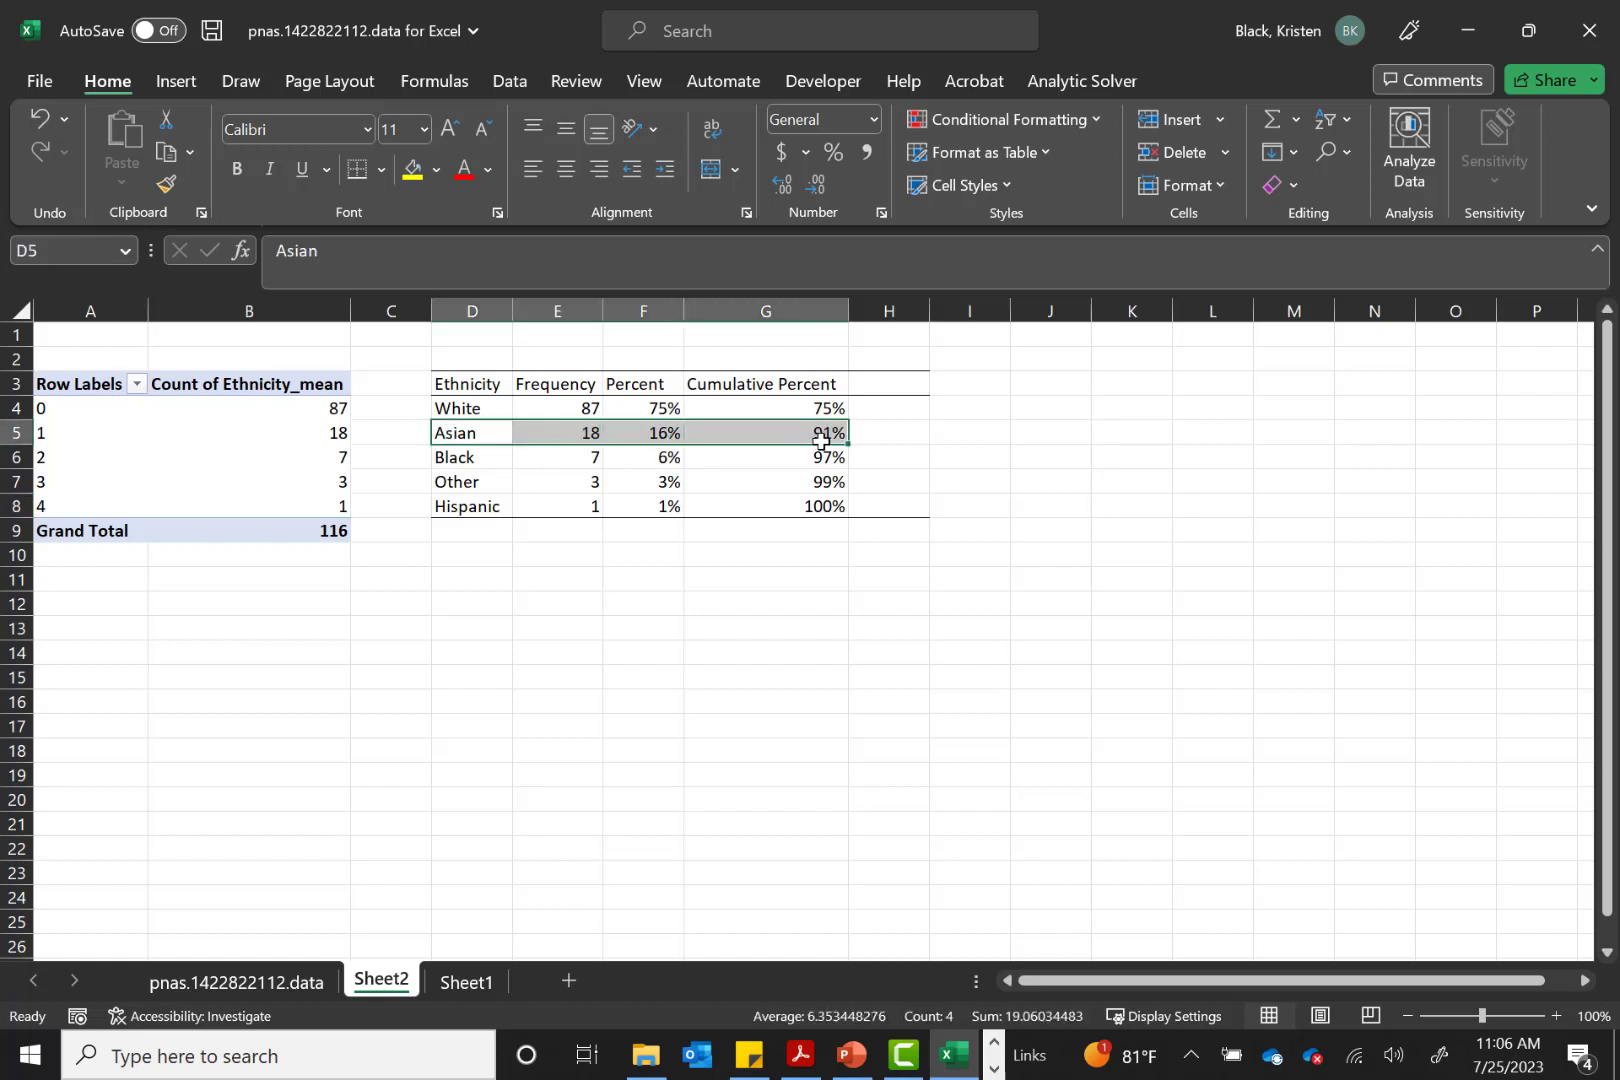
pyautogui.click(435, 173)
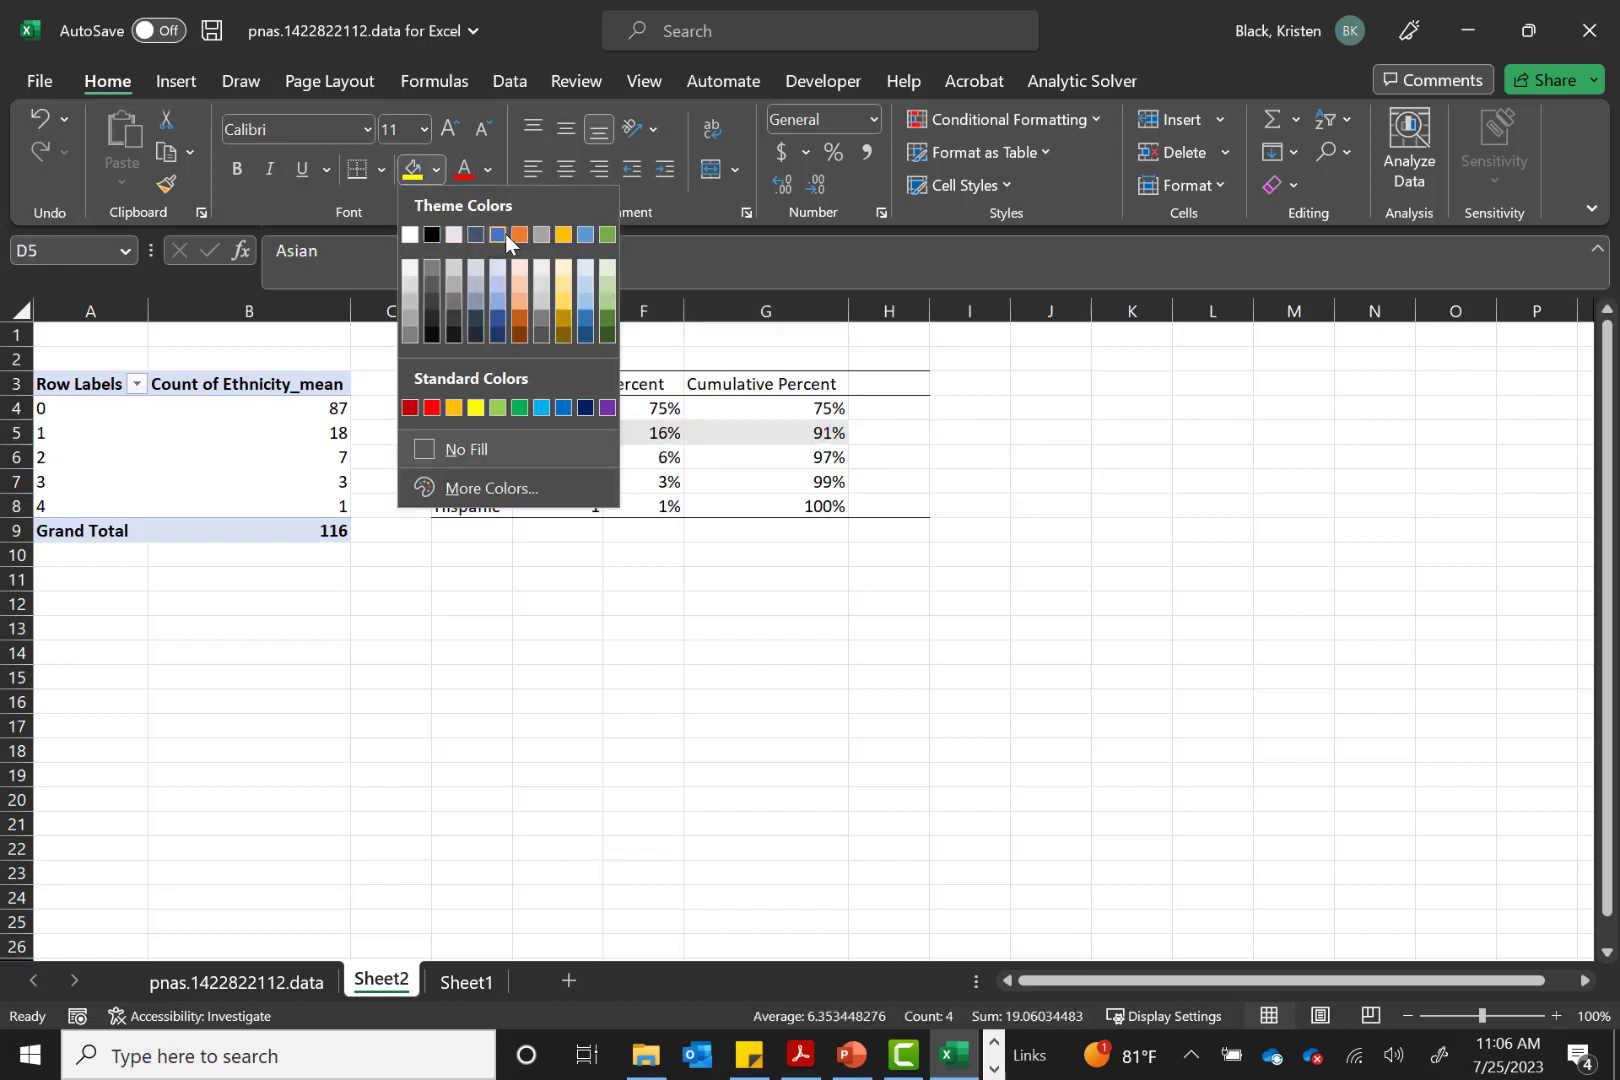
pyautogui.click(453, 234)
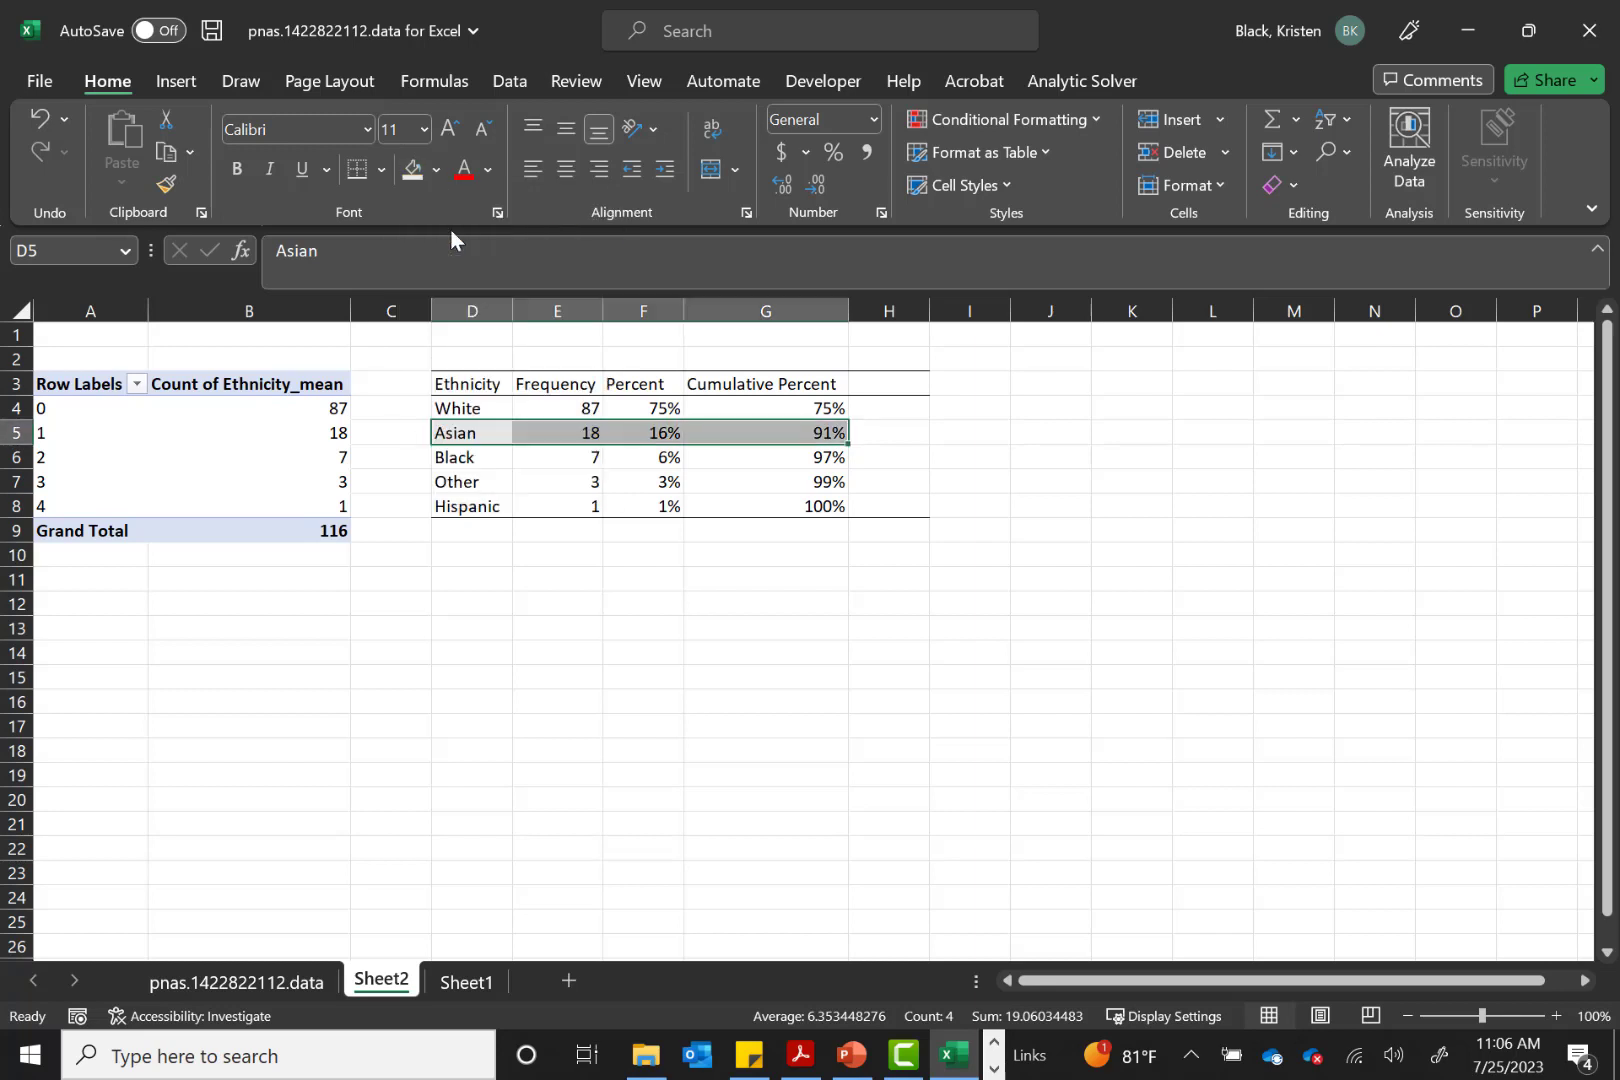
pyautogui.moveTo(447, 479); pyautogui.dragTo(834, 477)
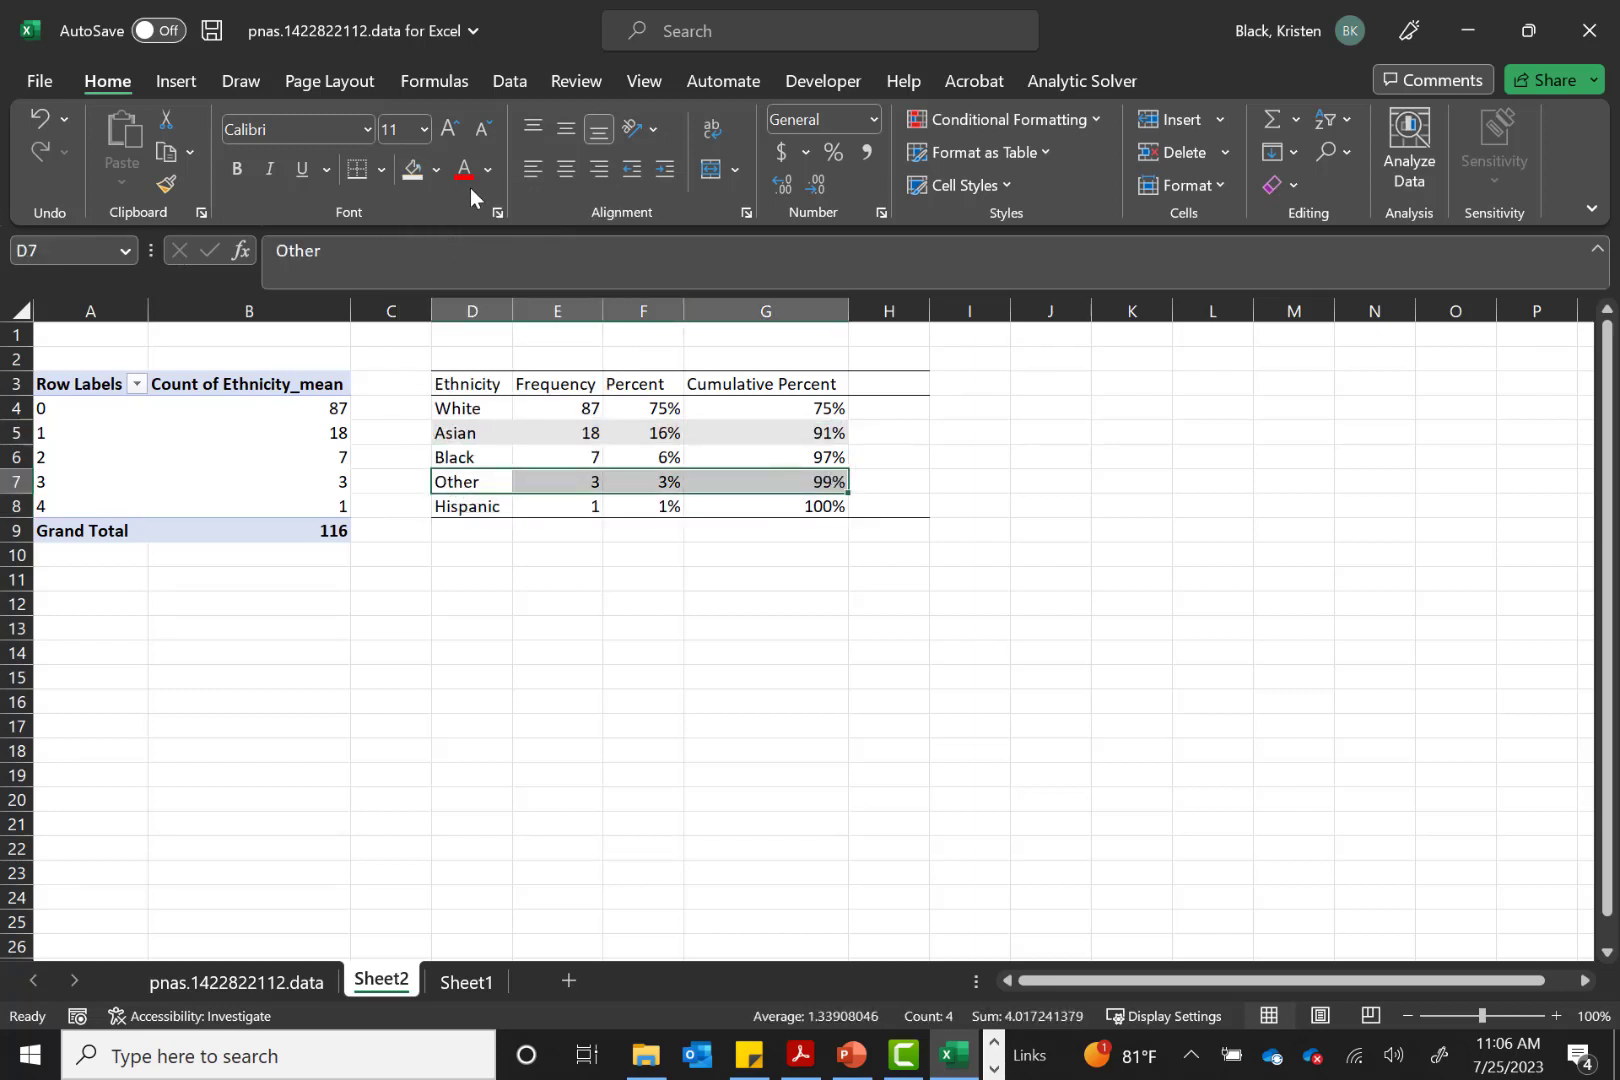
pyautogui.click(409, 178)
pyautogui.click(572, 590)
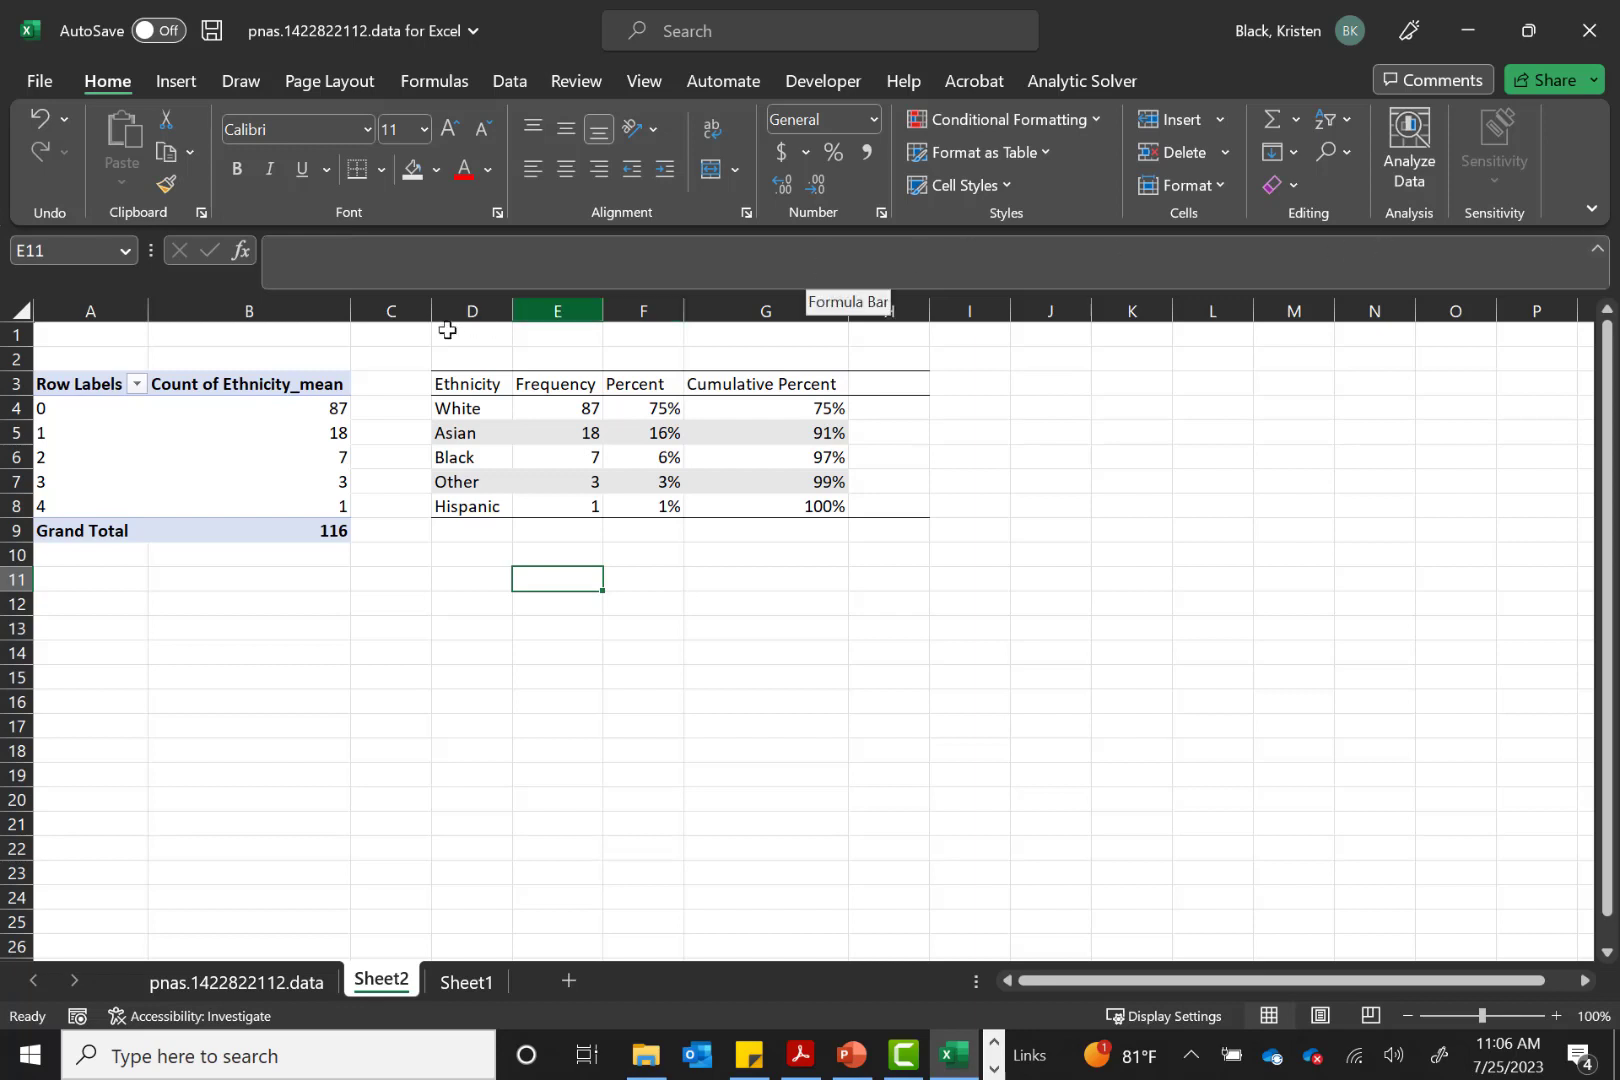
# Try adding Condition to the PivotTable's columns with replacement of the overlapping cells, and undo it
pyautogui.click(125, 413)
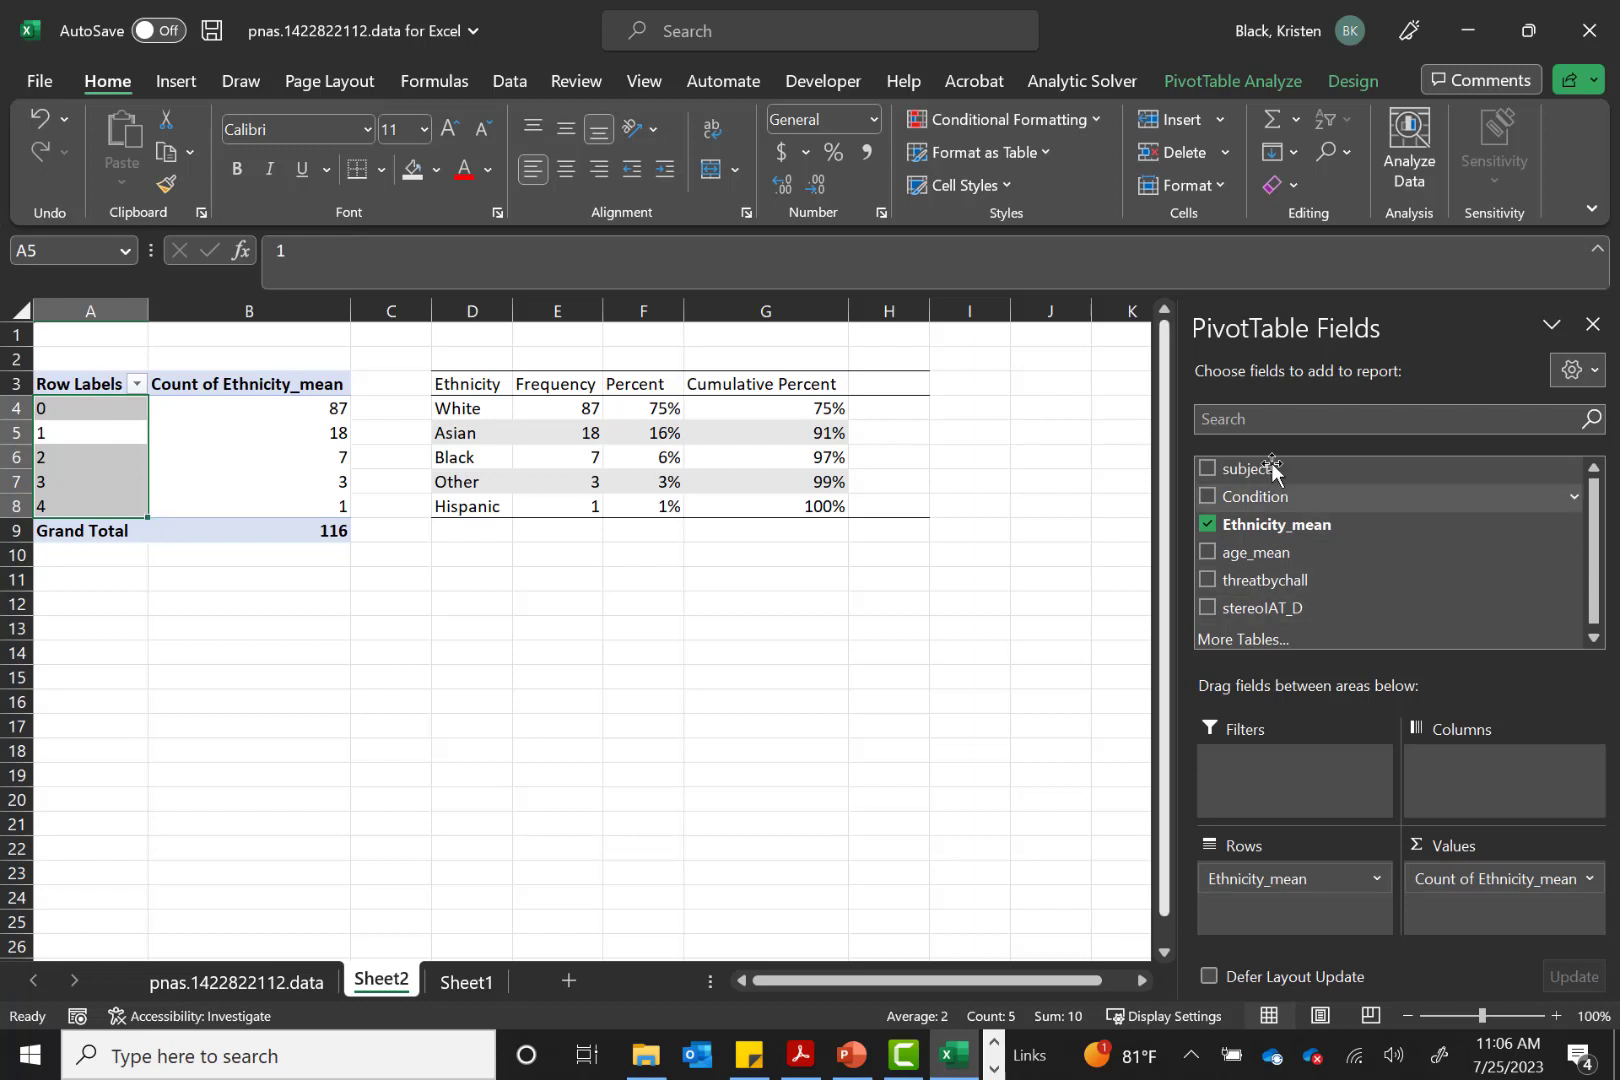
pyautogui.click(1260, 496)
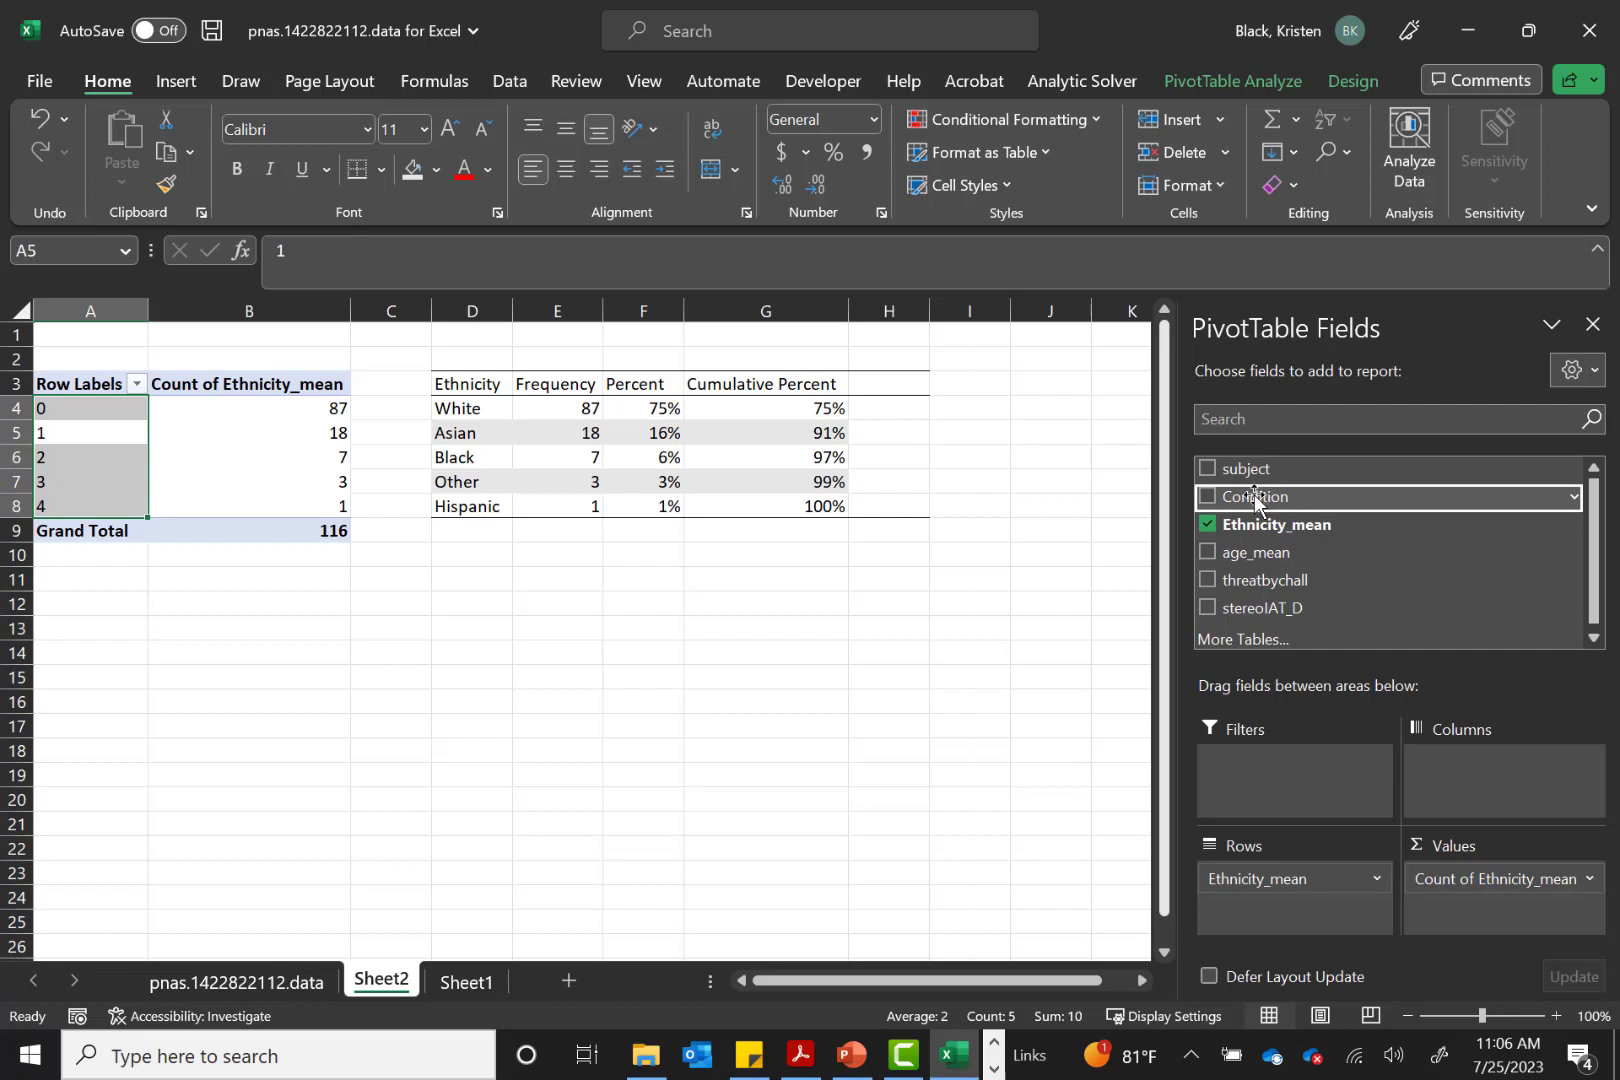
pyautogui.moveTo(1258, 497); pyautogui.dragTo(1492, 777)
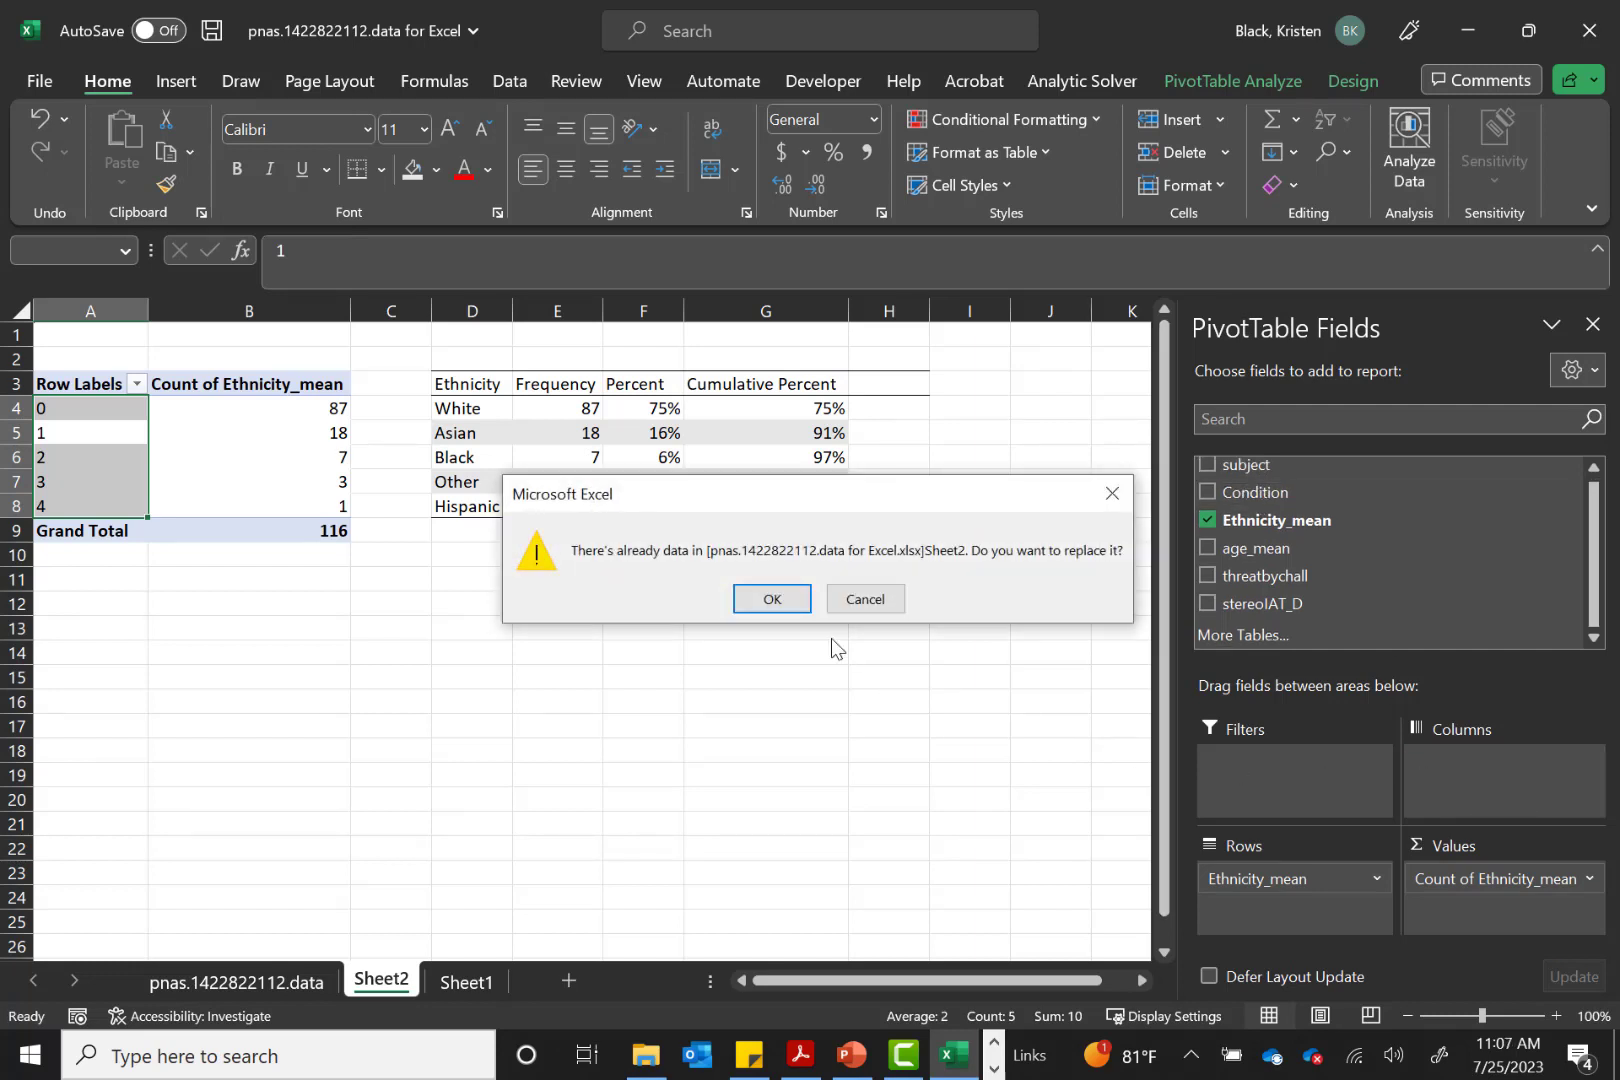
pyautogui.click(777, 598)
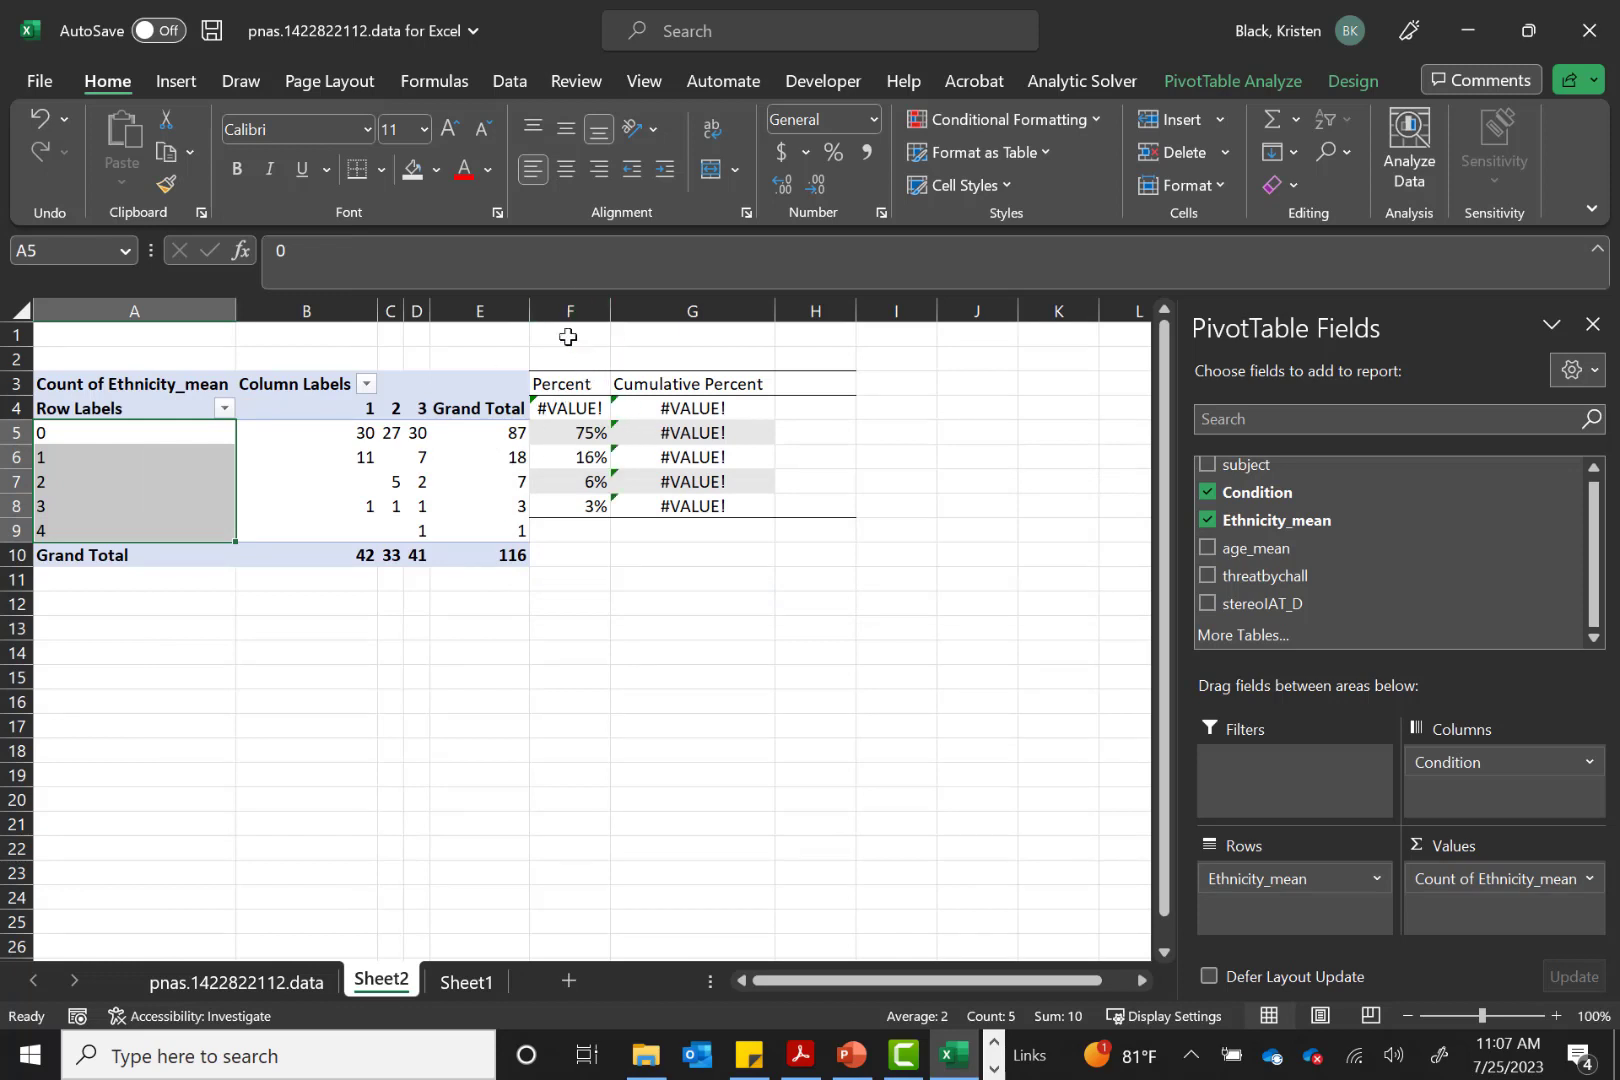
pyautogui.click(724, 407)
pyautogui.hotkey('ctrl', 'z')
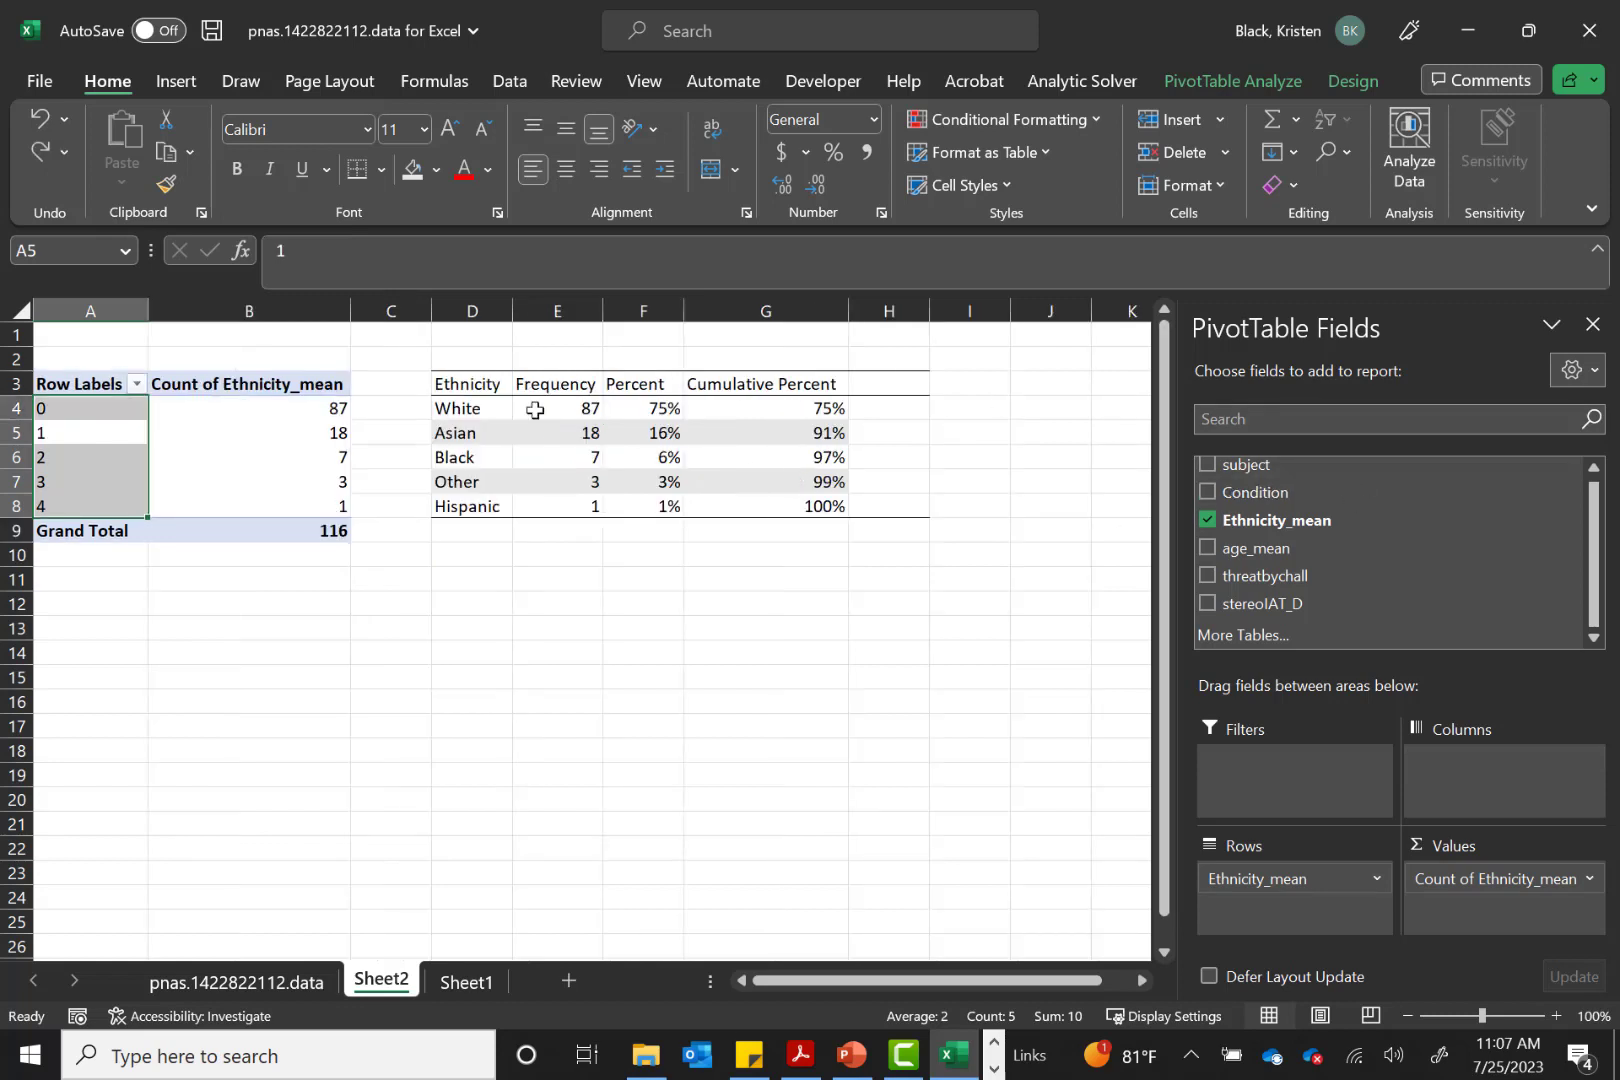
# Move the formatted Ethnicity frequency table from D3:H8 to below the PivotTable, starting at A14
pyautogui.moveTo(466, 372); pyautogui.dragTo(875, 507)
pyautogui.hotkey('ctrl', 'c')
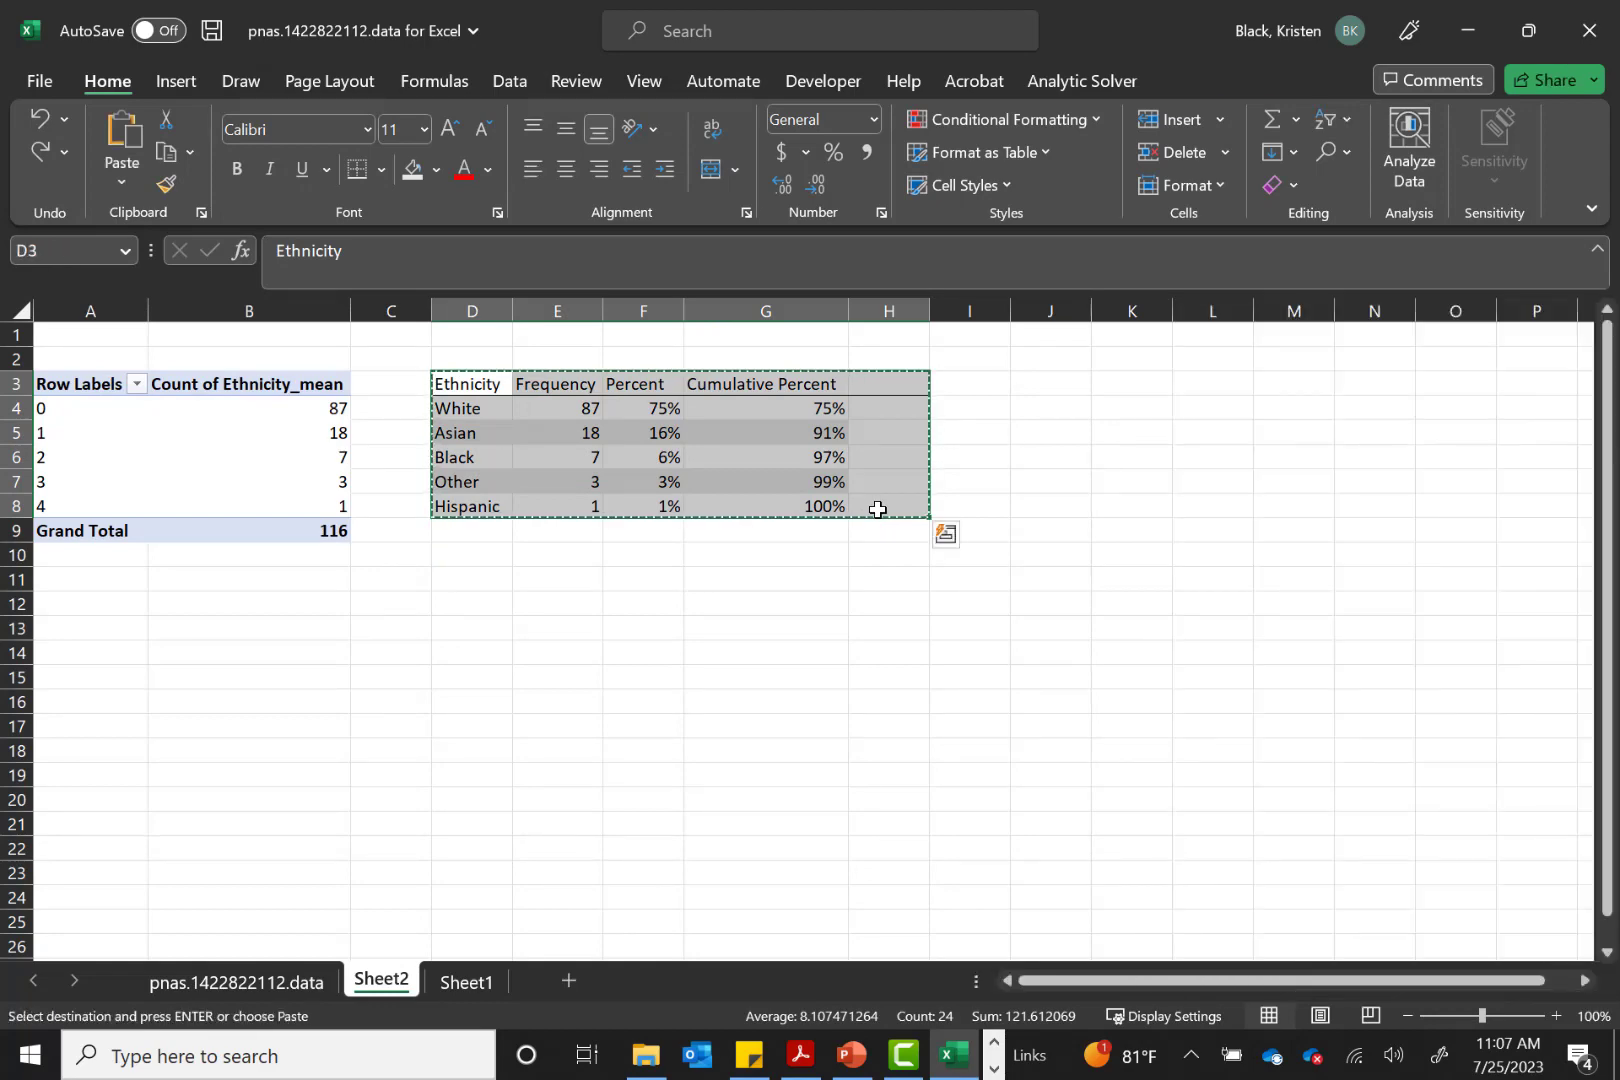
pyautogui.click(87, 652)
pyautogui.hotkey('ctrl', 'v')
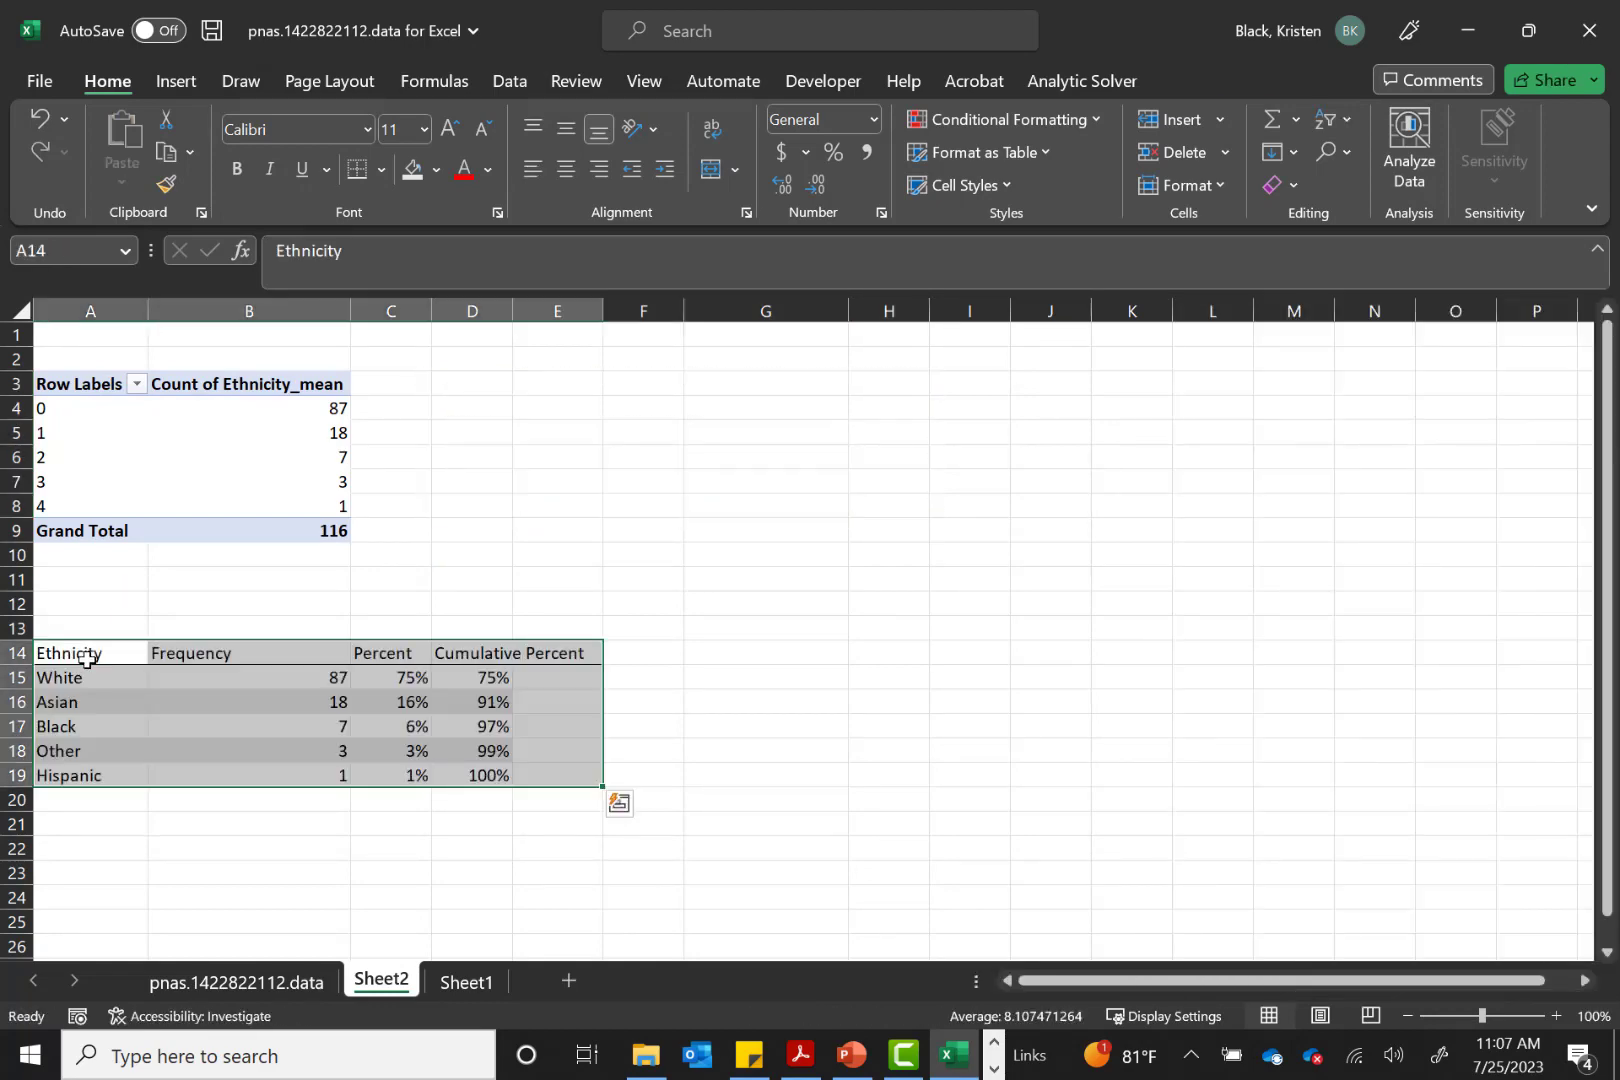
# Add the Condition field to the PivotTable's columns to cross-tabulate it with Ethnicity_mean
pyautogui.click(76, 409)
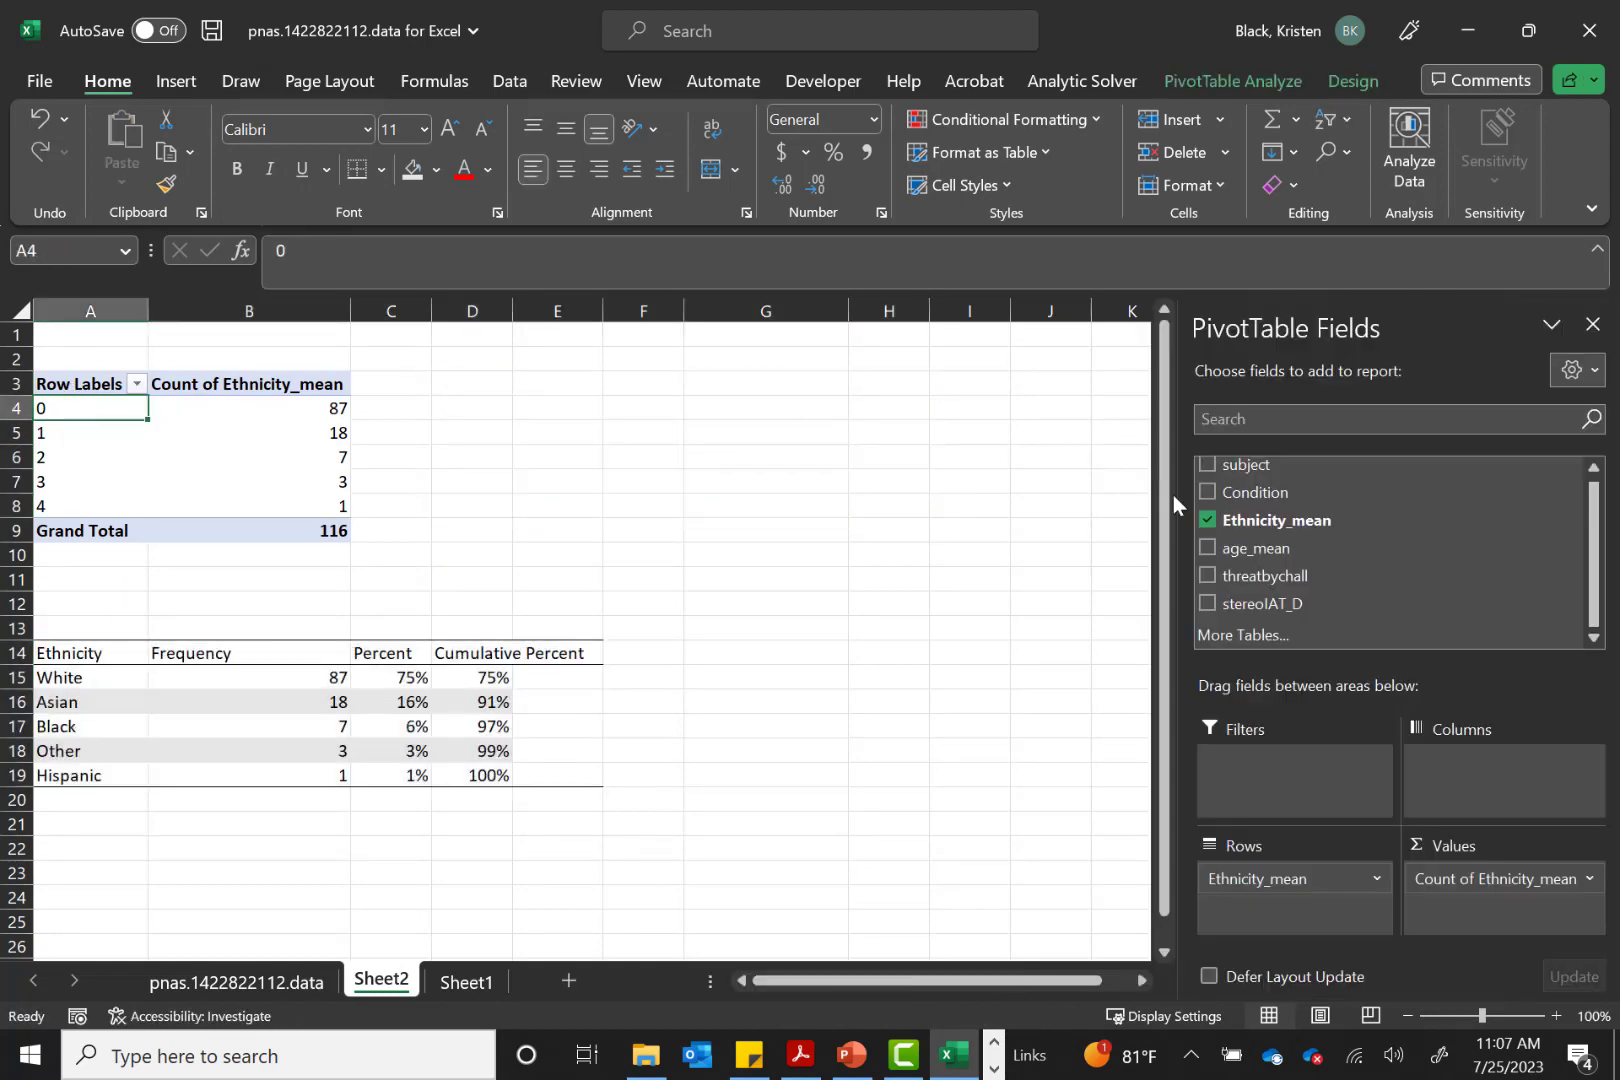
pyautogui.moveTo(1266, 500); pyautogui.dragTo(1484, 783)
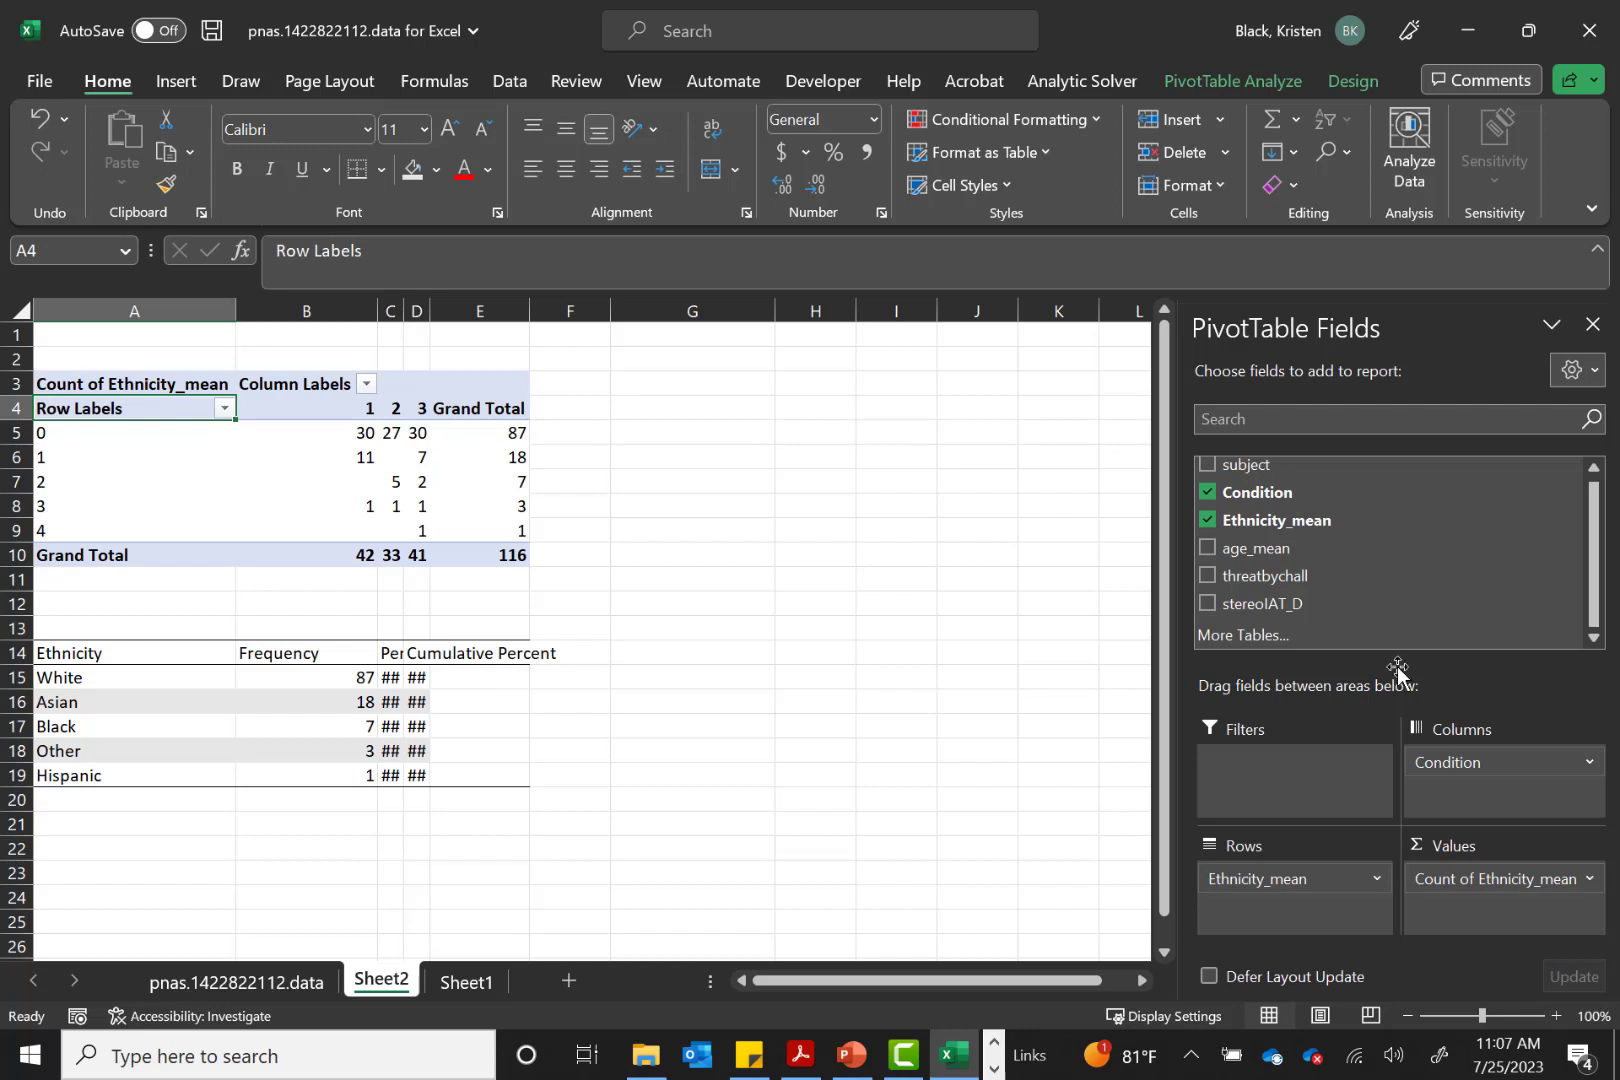
pyautogui.click(50, 430)
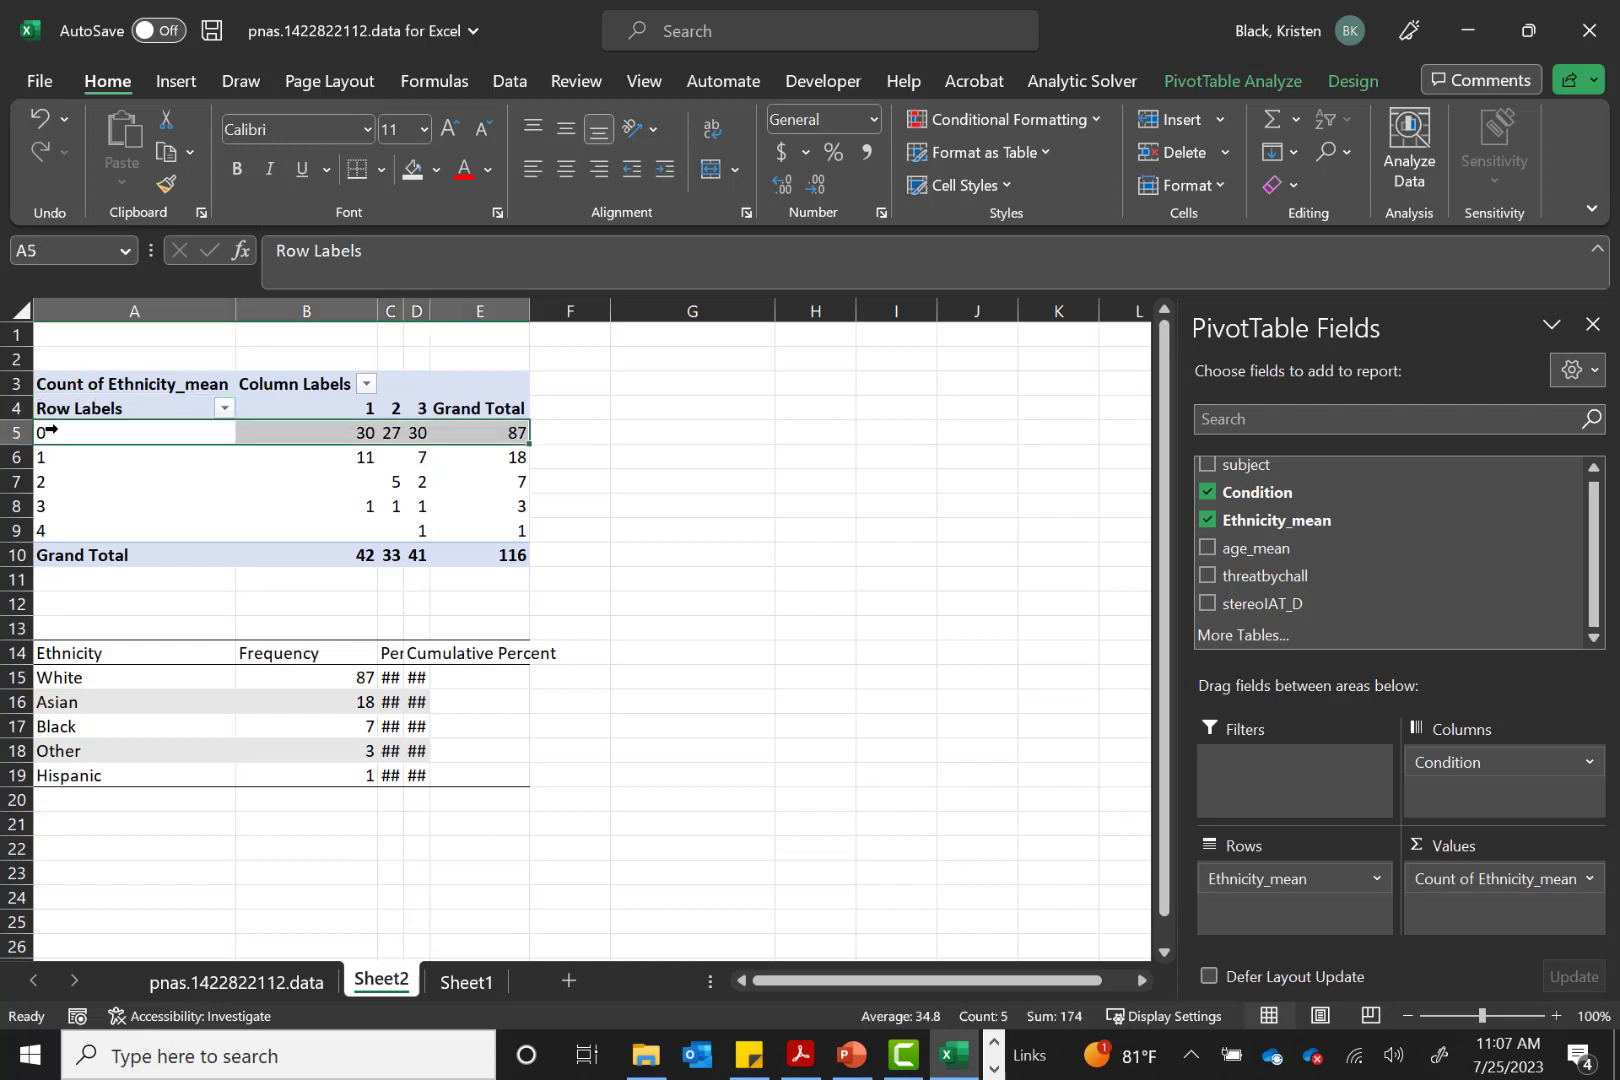
pyautogui.click(326, 437)
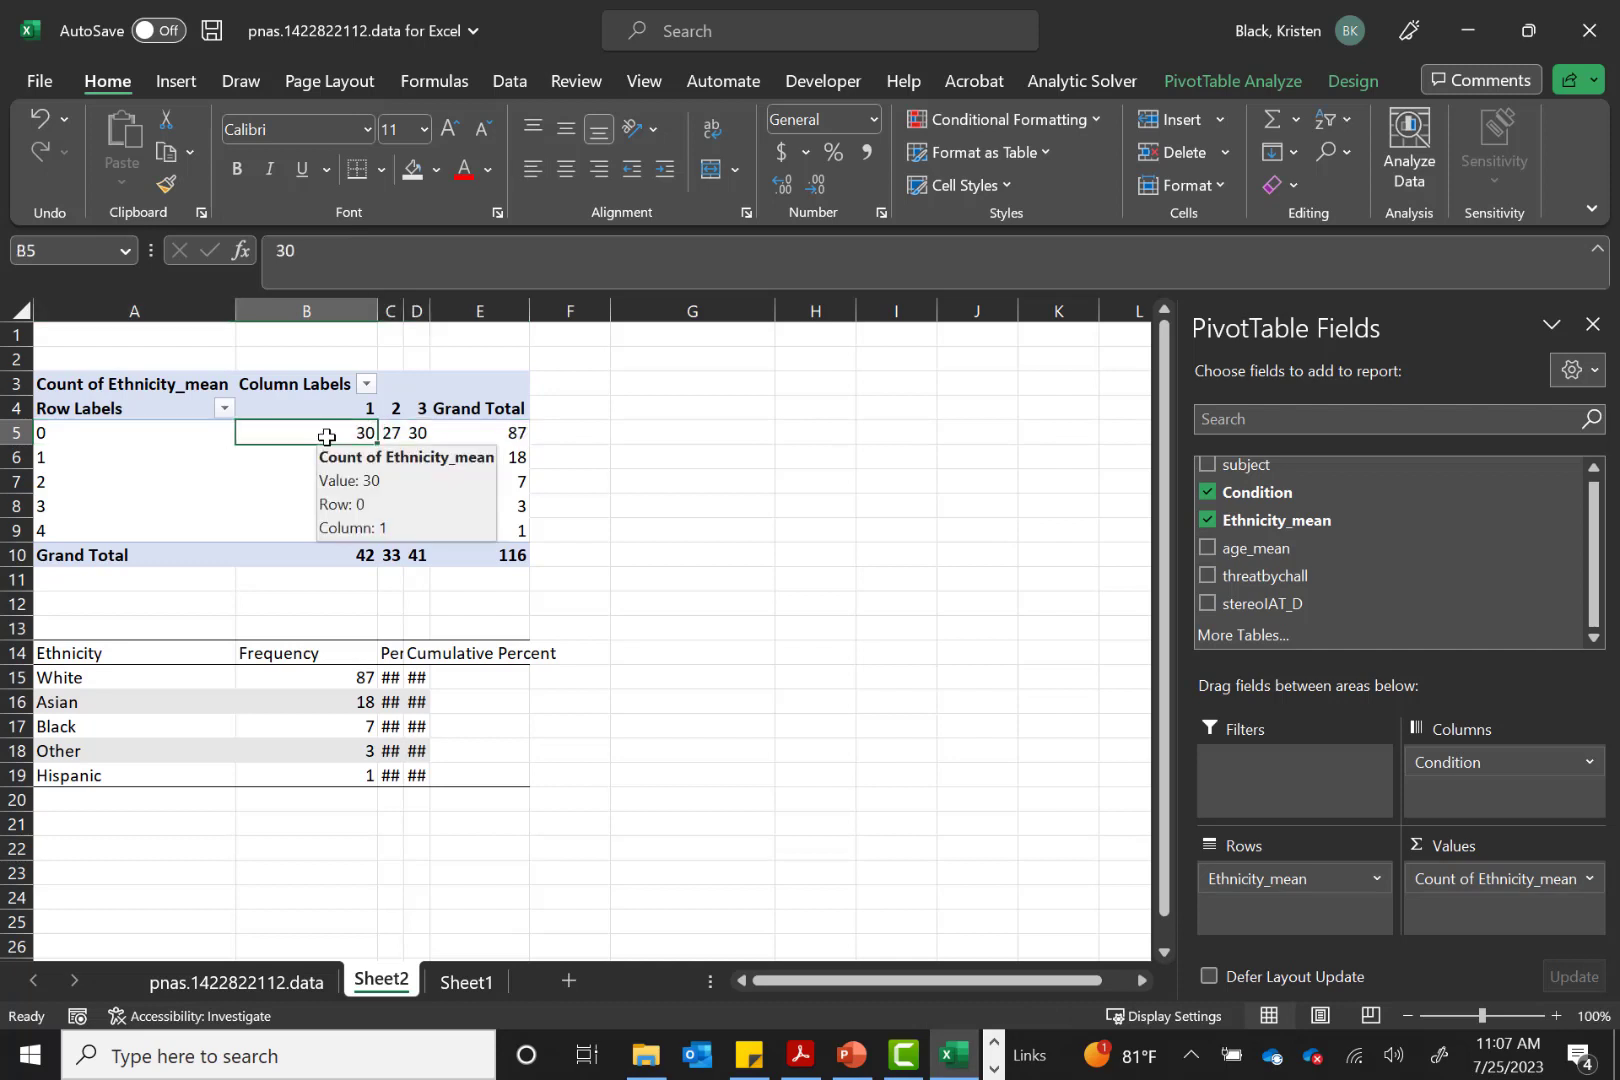
pyautogui.press('Right')
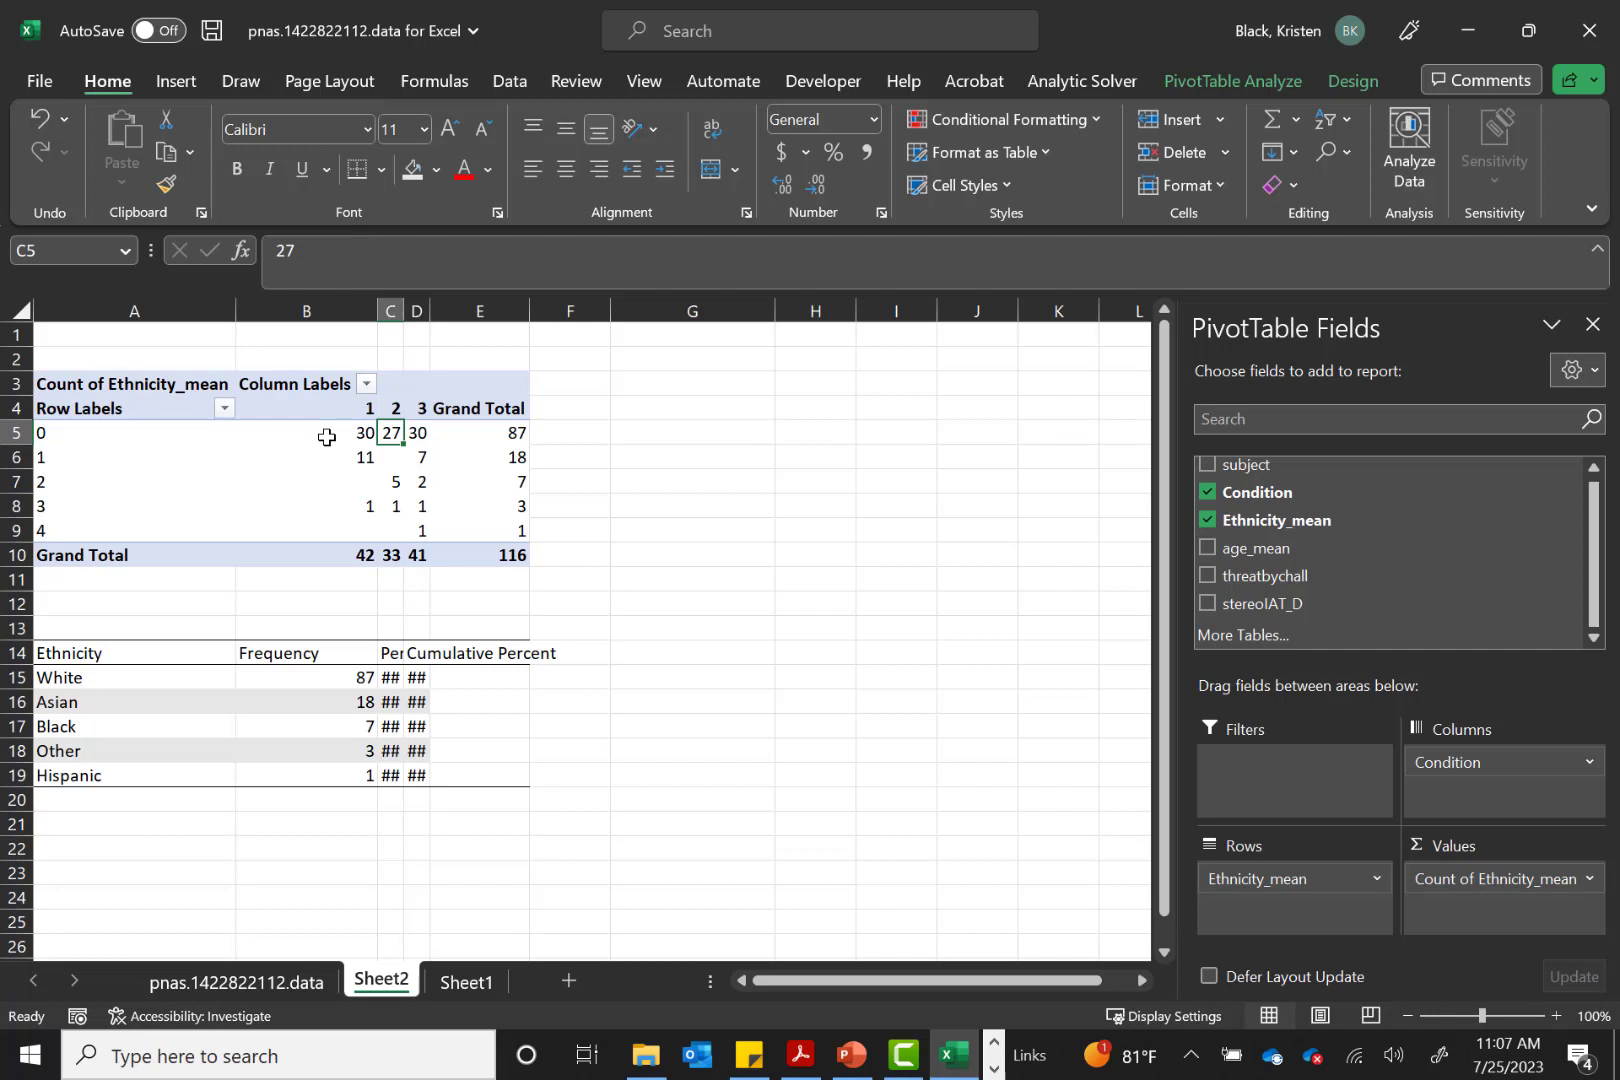
pyautogui.press('Right')
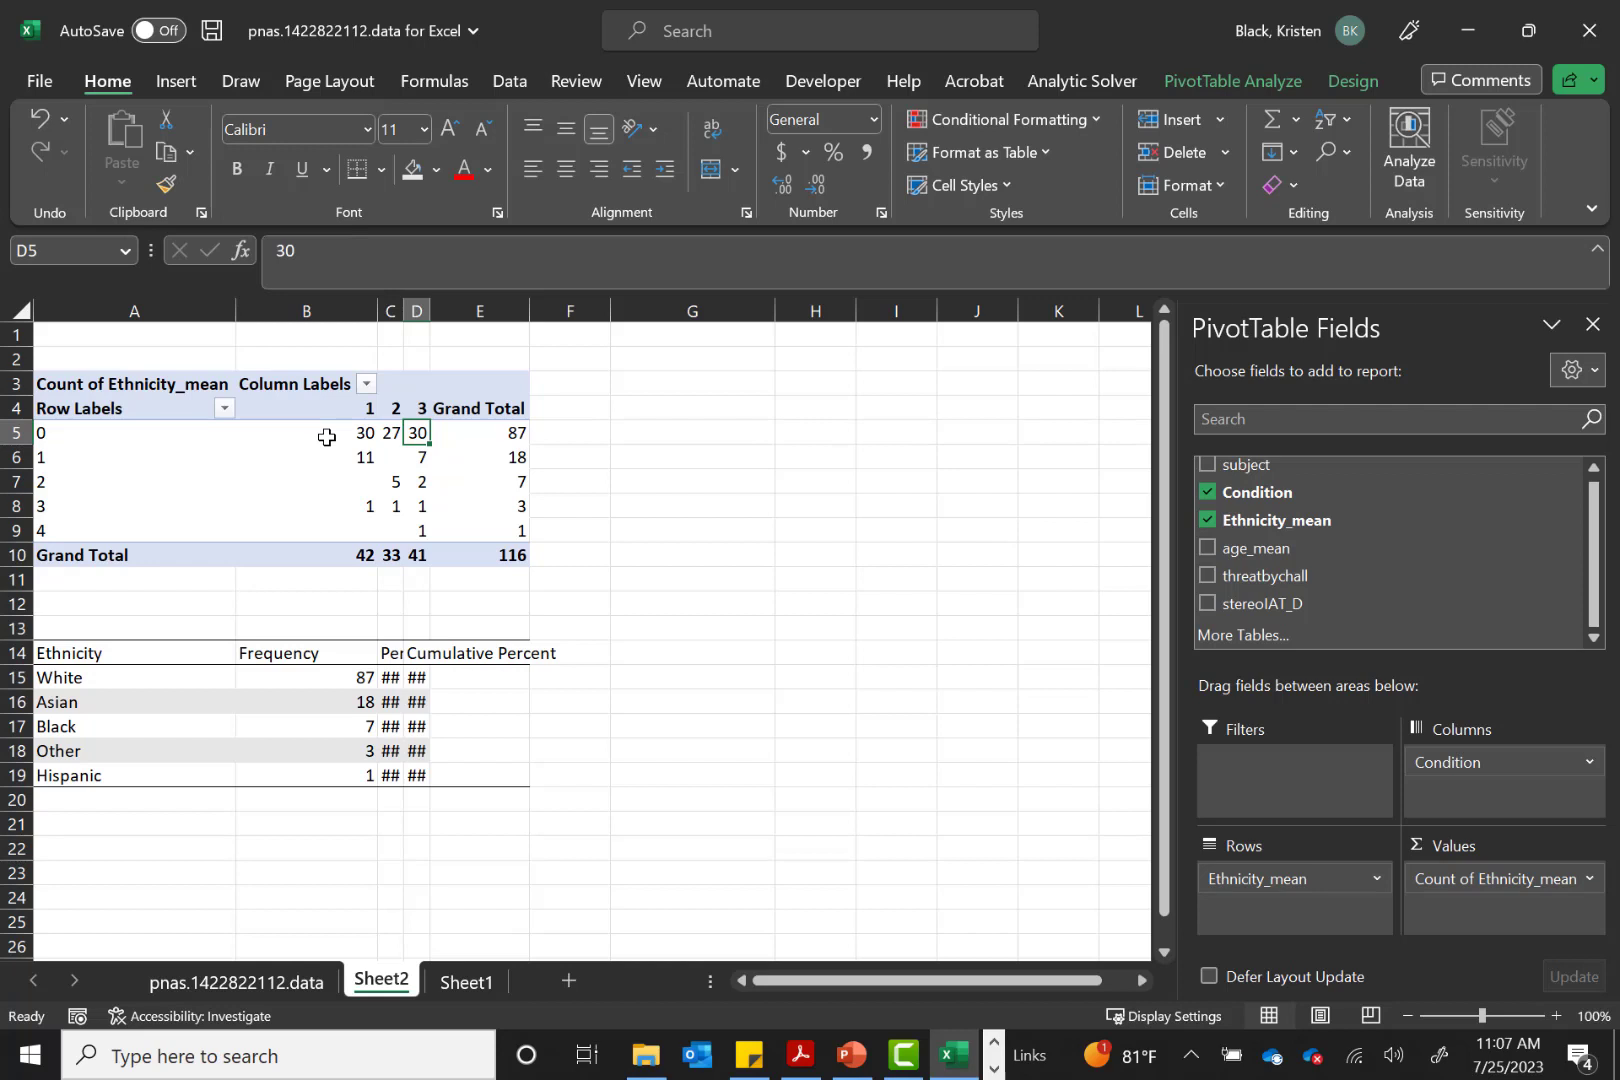
# Copy the PivotTable cross-tabulation A4:E10 and paste it as values only below the frequency table, starting at A22
pyautogui.click(71, 403)
pyautogui.moveTo(71, 403); pyautogui.dragTo(498, 552)
pyautogui.hotkey('ctrl', 'c')
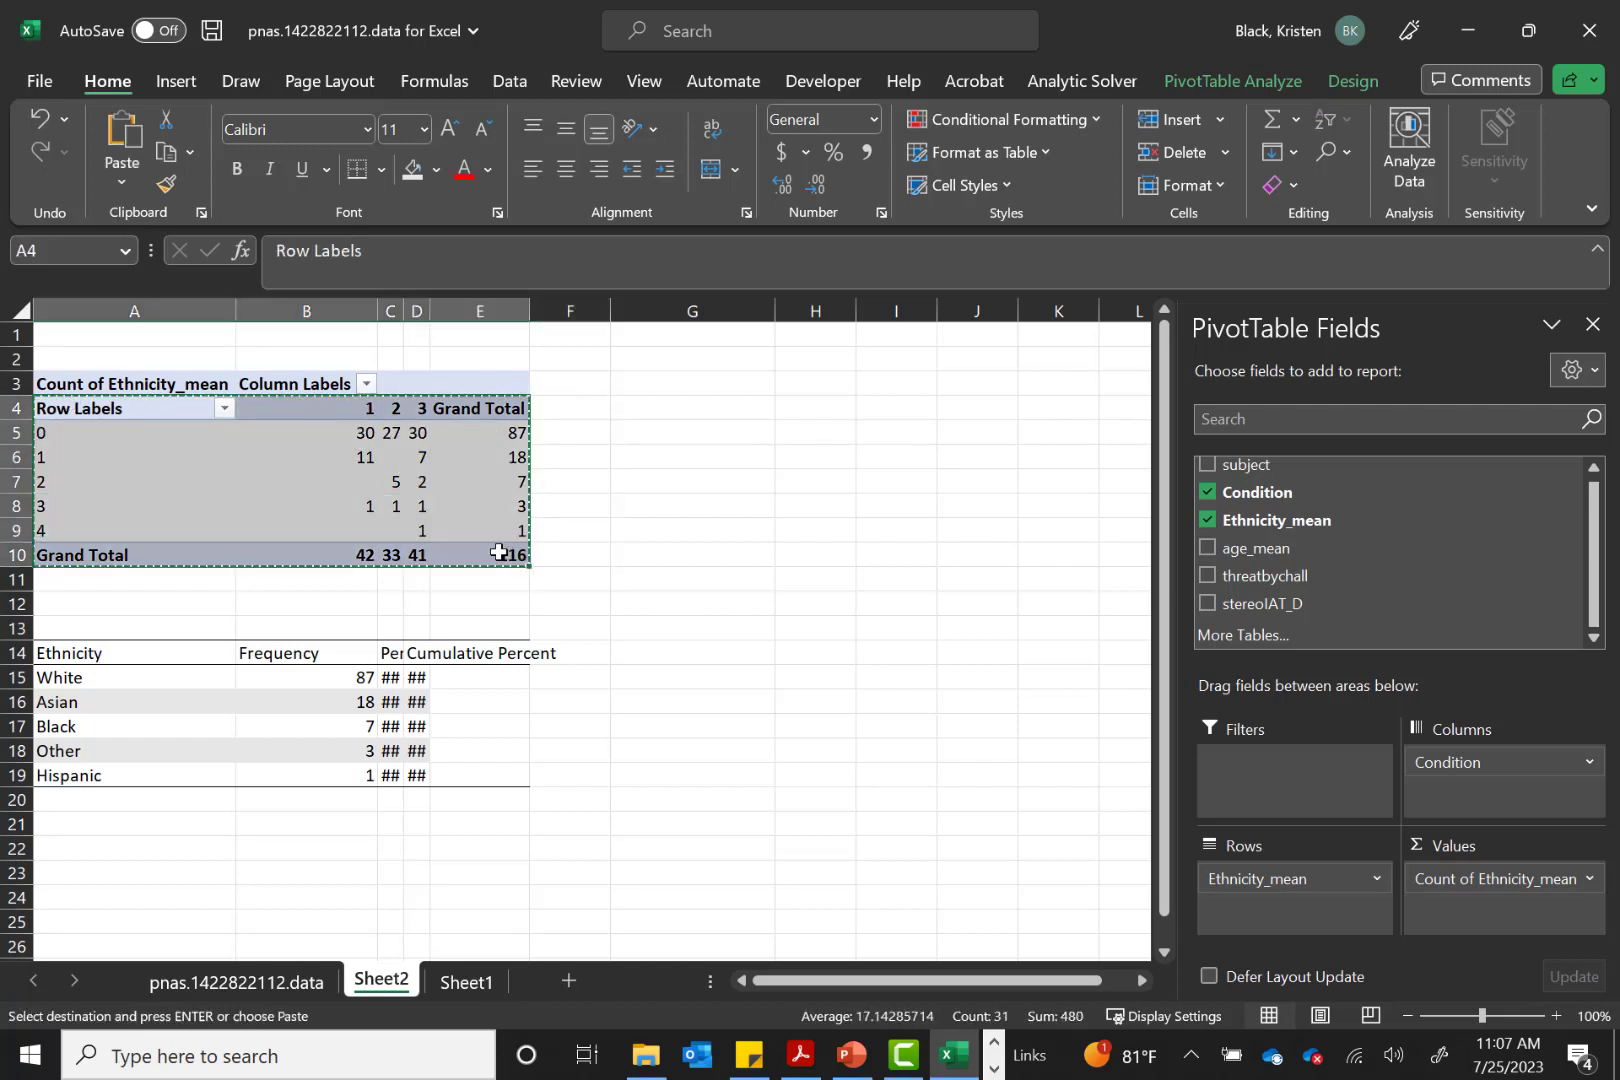
pyautogui.click(98, 853)
pyautogui.rightClick(97, 852)
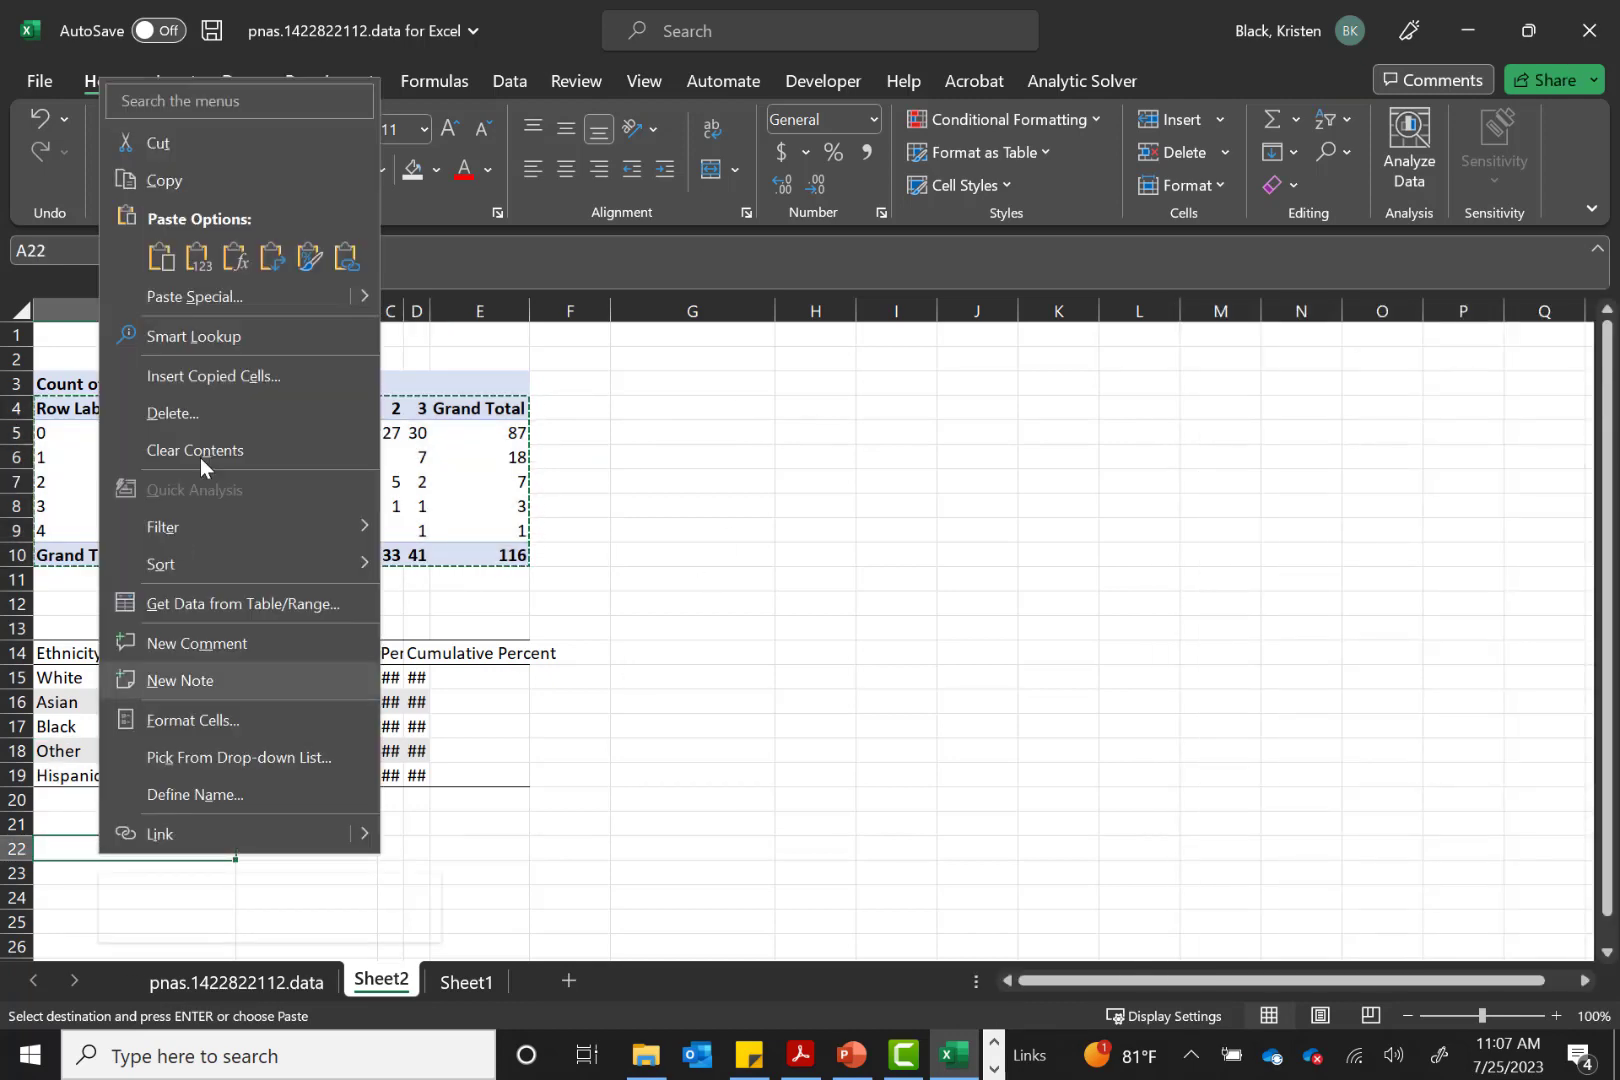
pyautogui.click(192, 261)
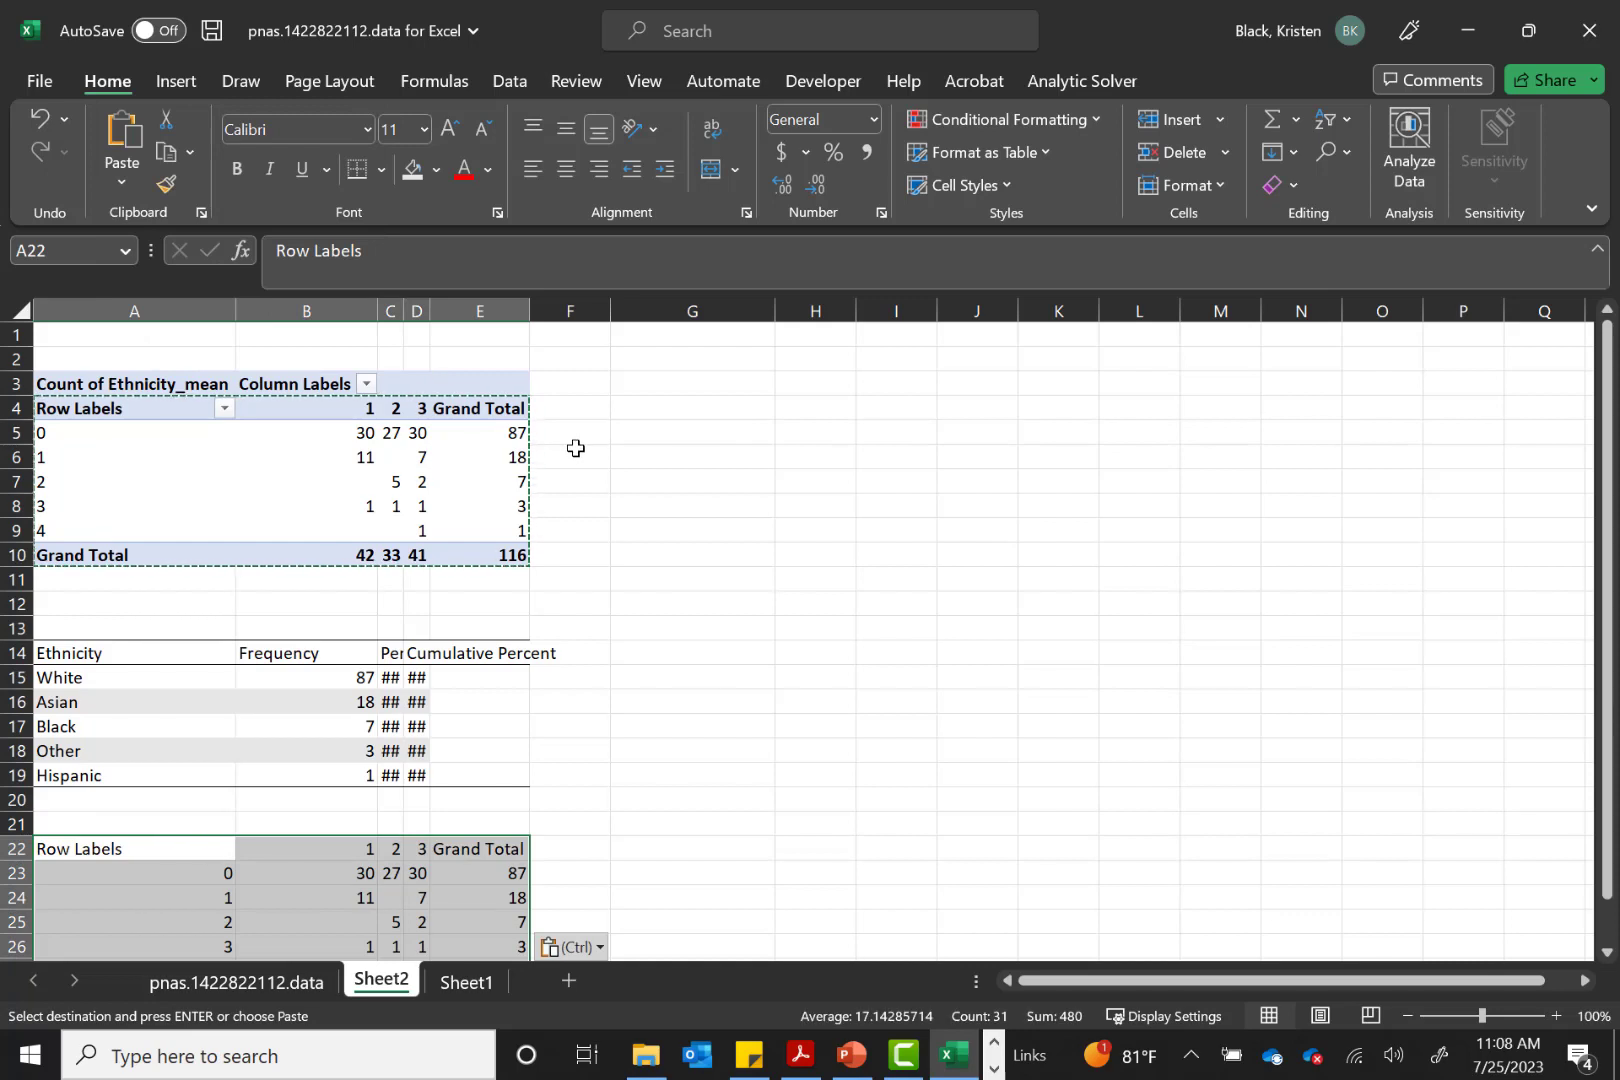
# Autofit the widths of columns C and D to their contents
pyautogui.click(337, 816)
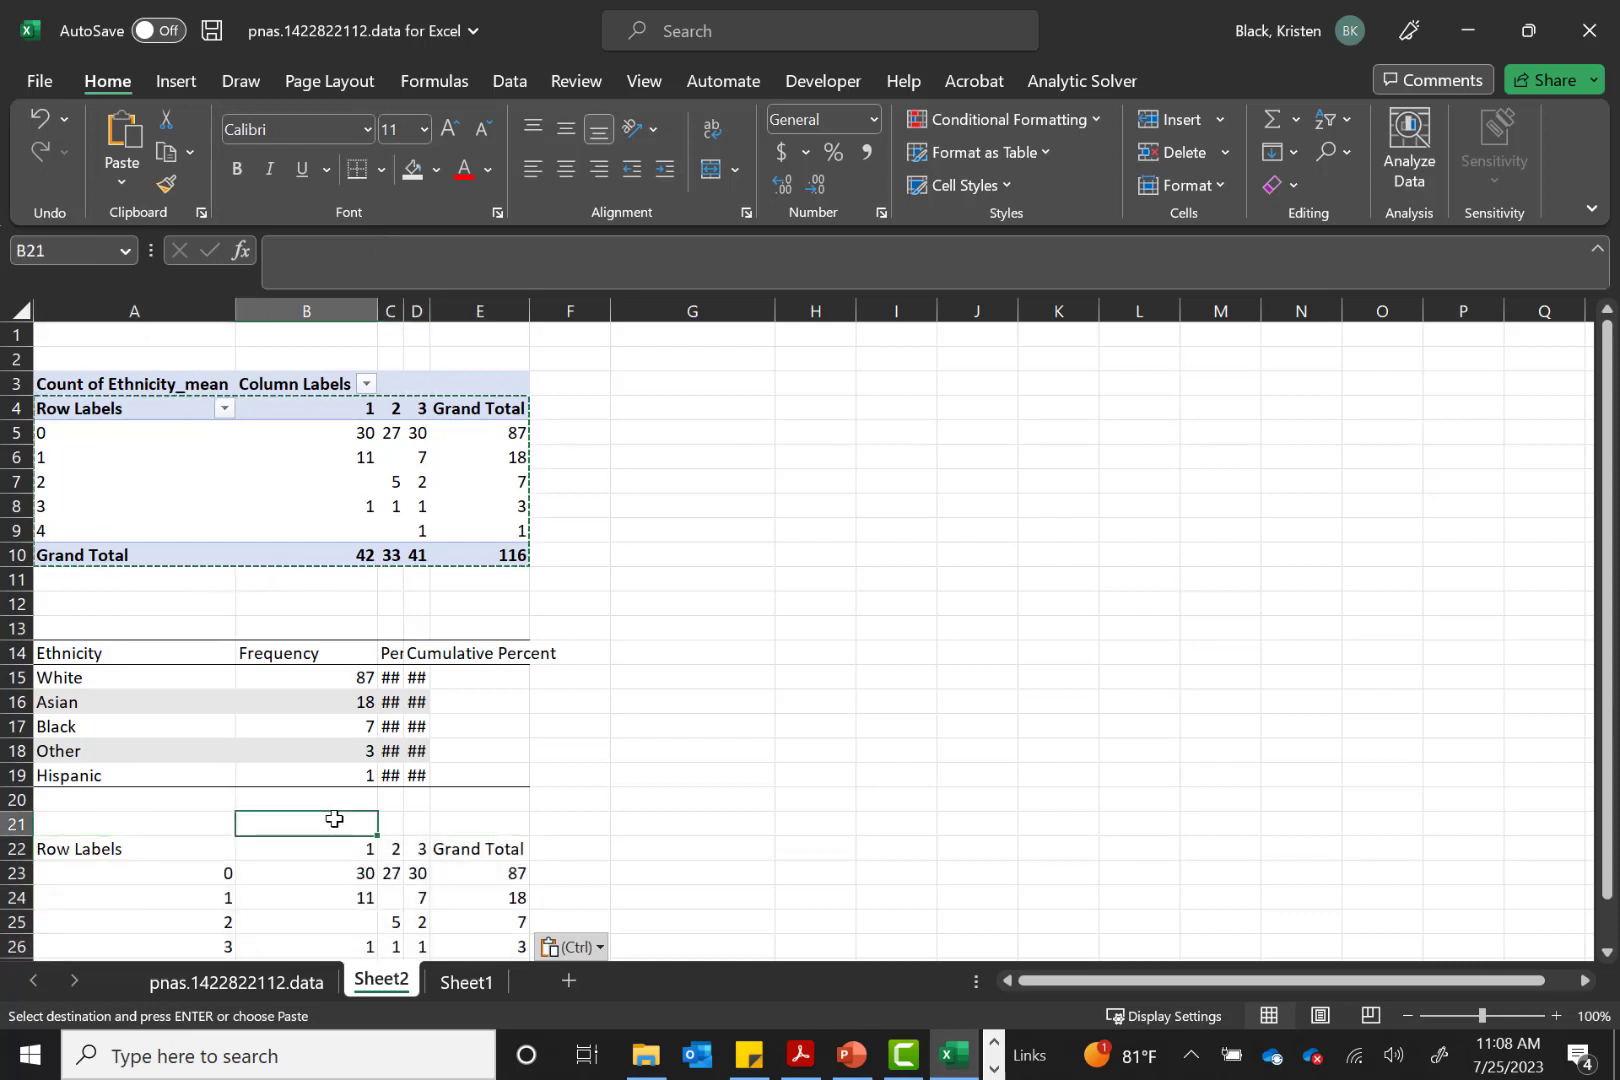
pyautogui.click(329, 896)
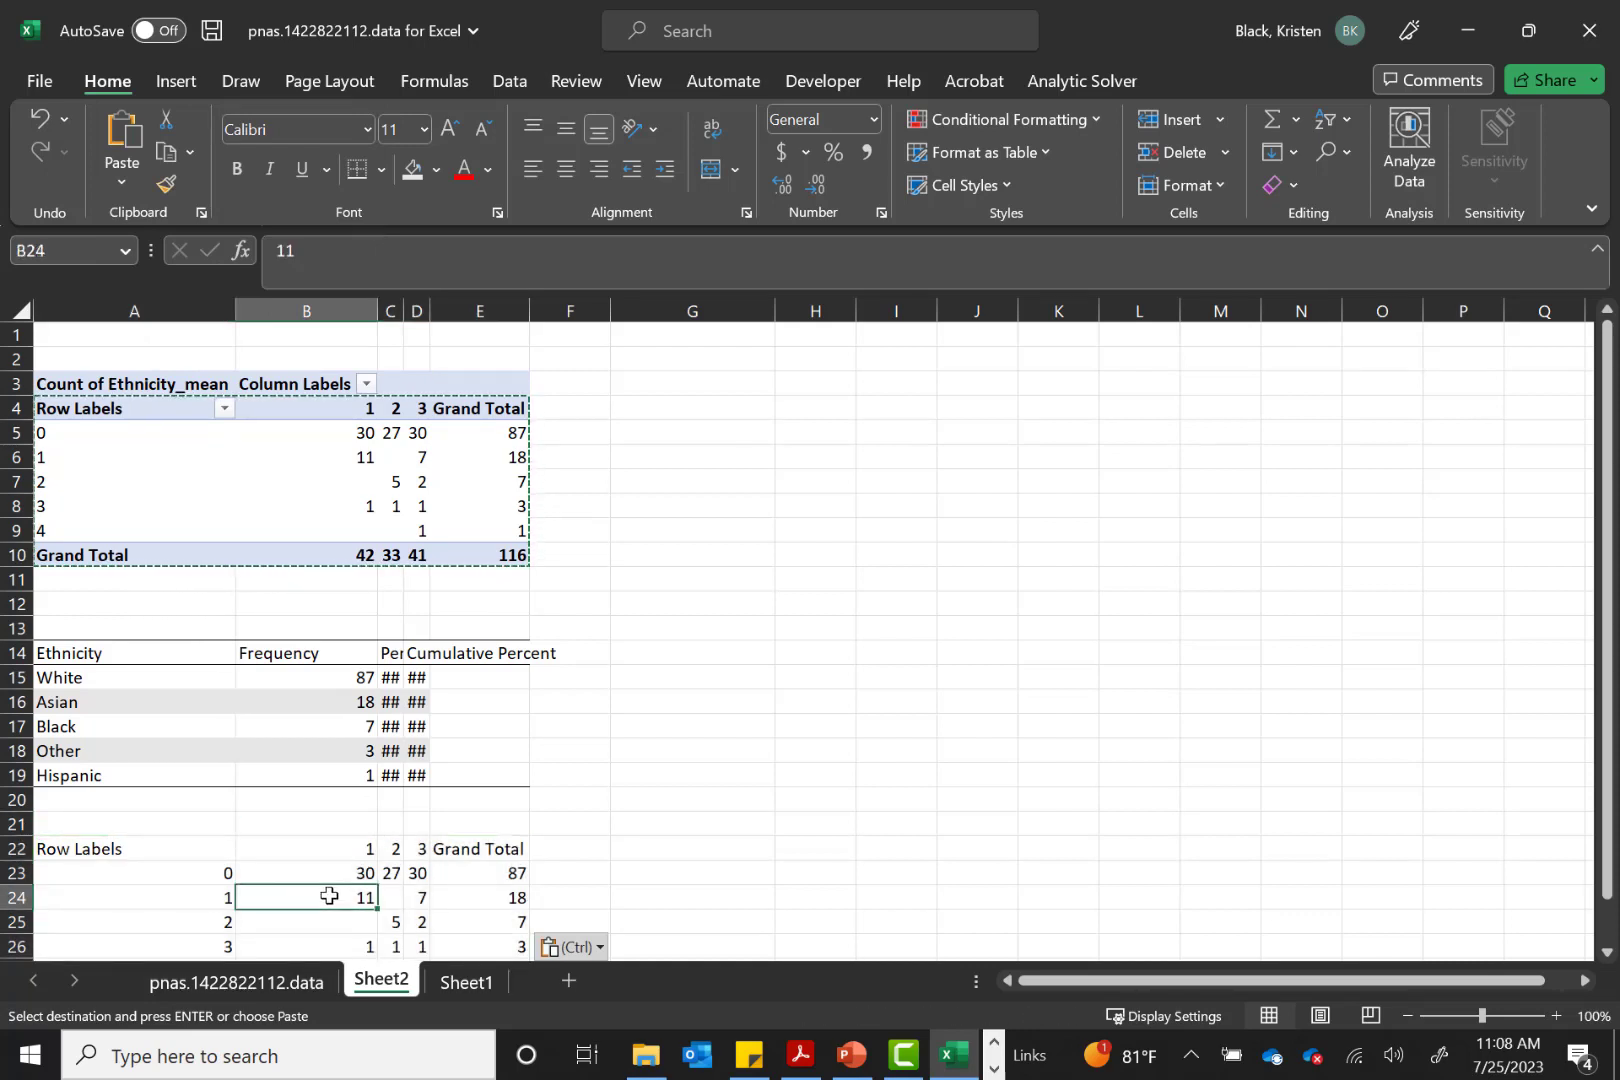
pyautogui.doubleClick(403, 310)
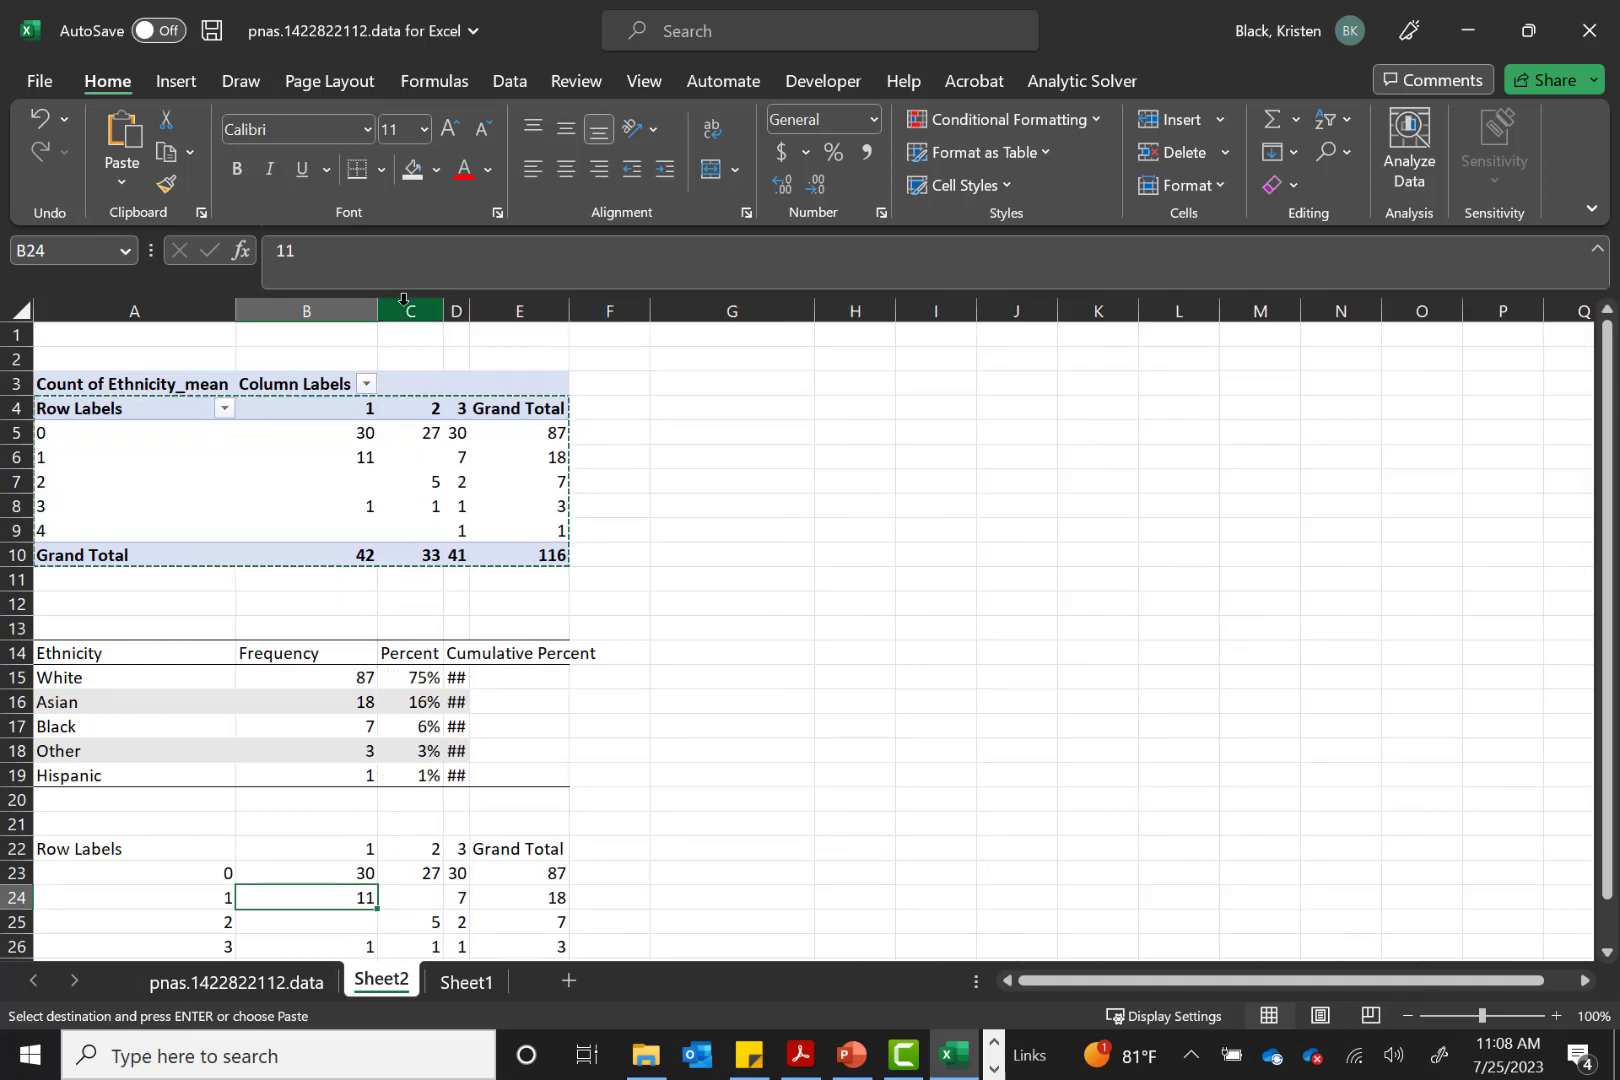
pyautogui.doubleClick(469, 310)
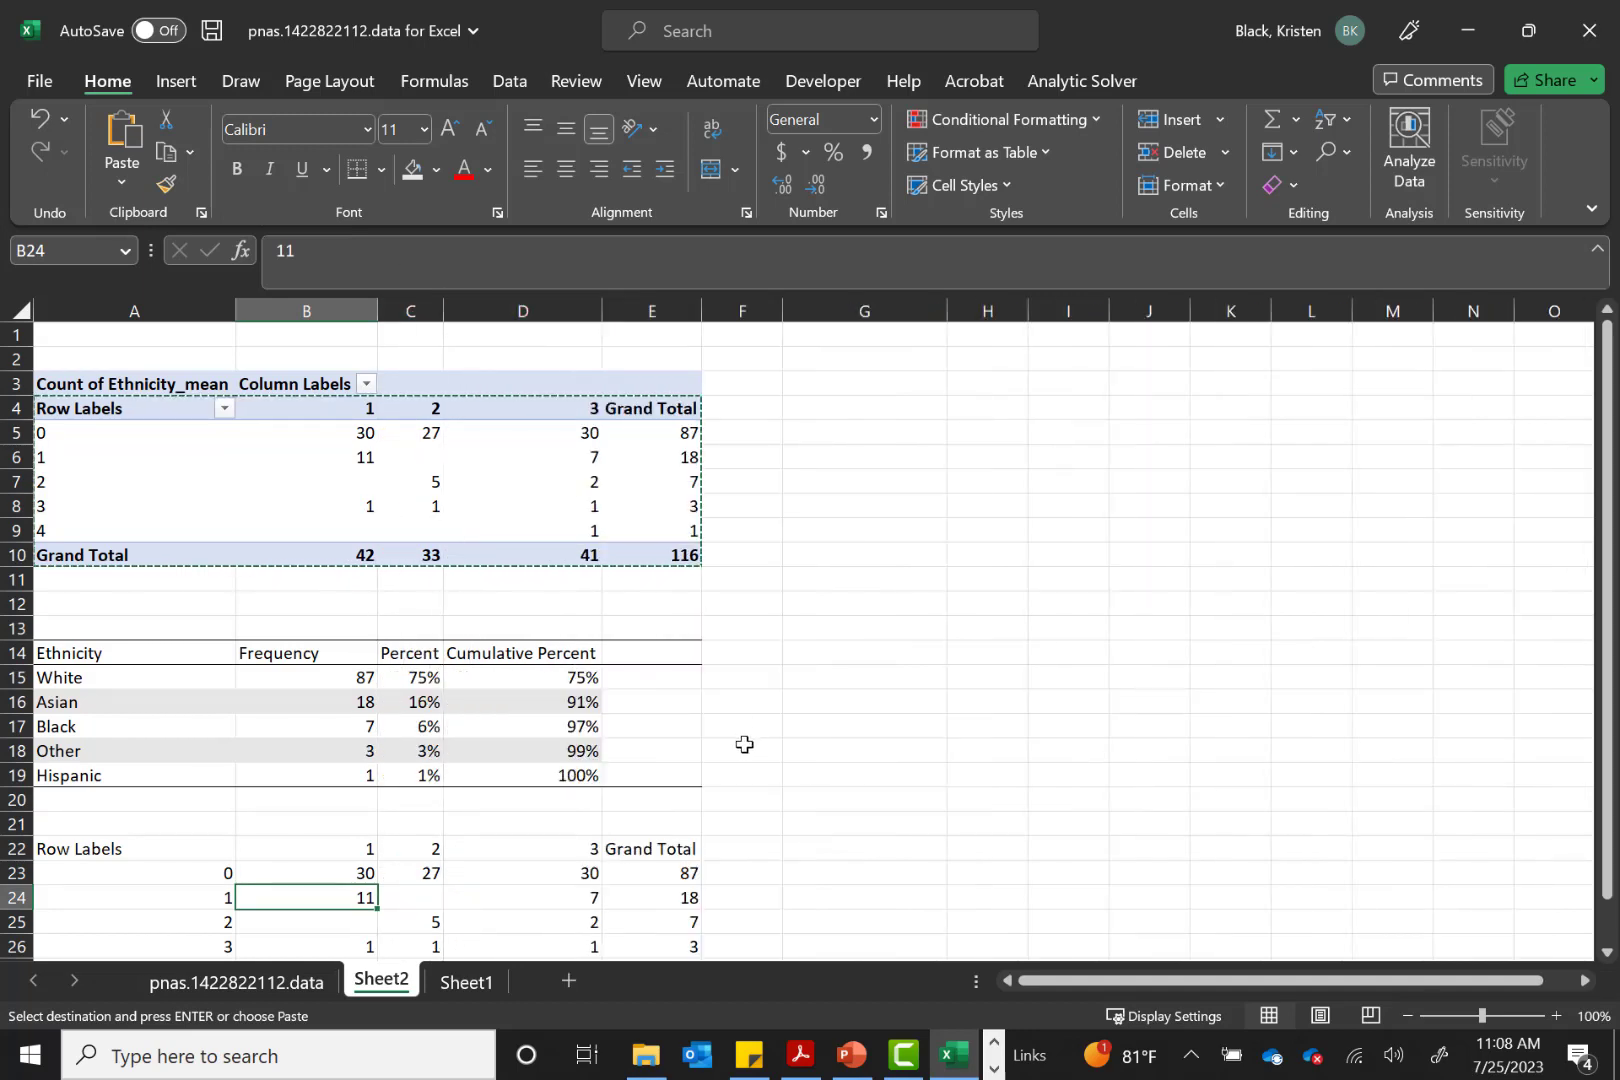
pyautogui.click(745, 747)
# Copy the ethnicity labels from A15:A19 over the numeric row codes in A23:A27
pyautogui.scroll(-3, 741, 745)
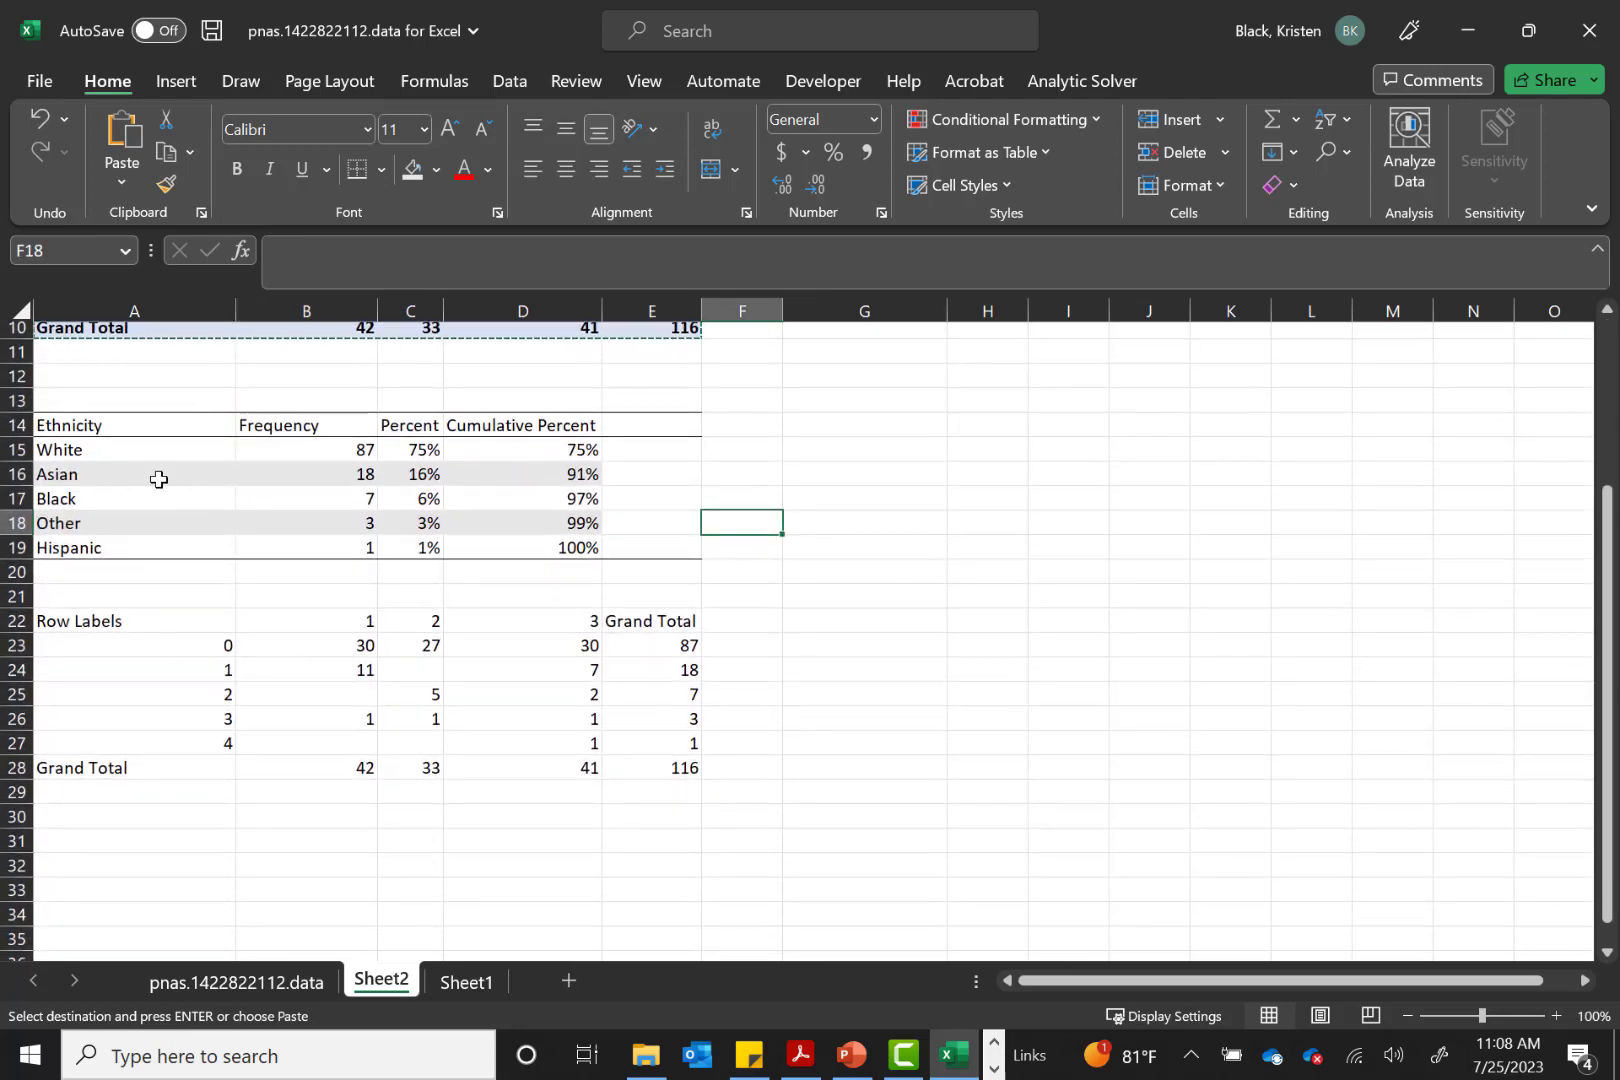
pyautogui.moveTo(145, 445); pyautogui.dragTo(153, 542)
pyautogui.hotkey('ctrl', 'c')
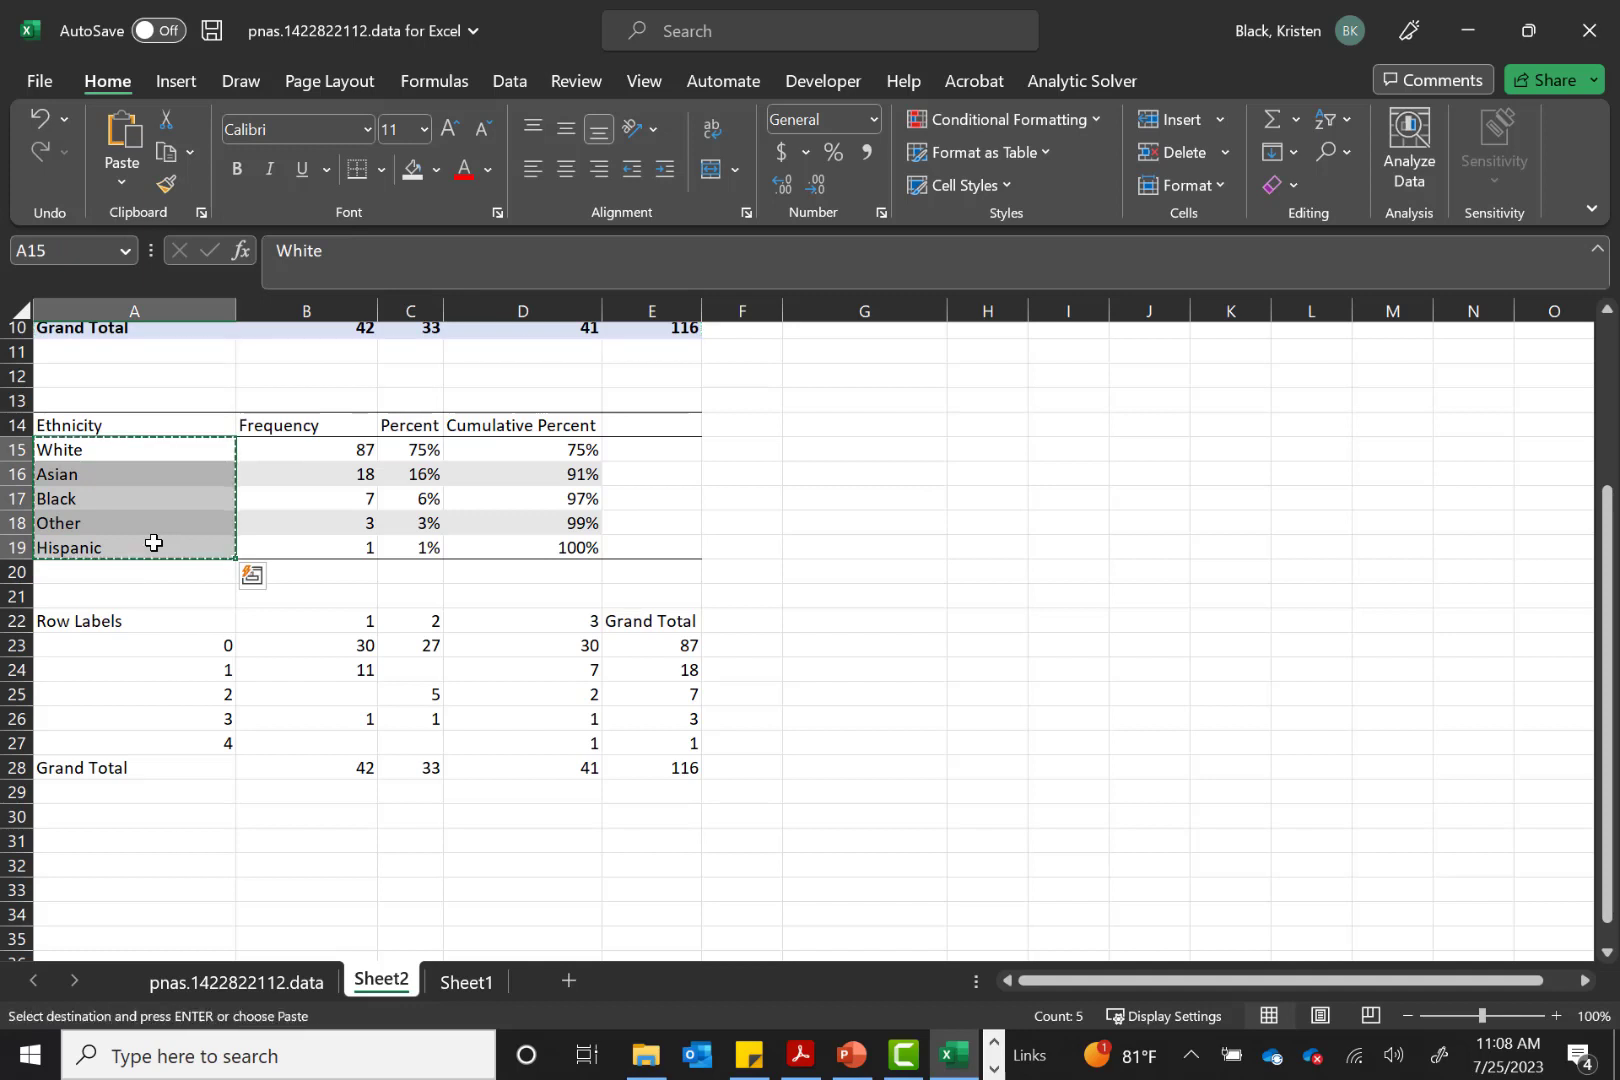
pyautogui.click(178, 644)
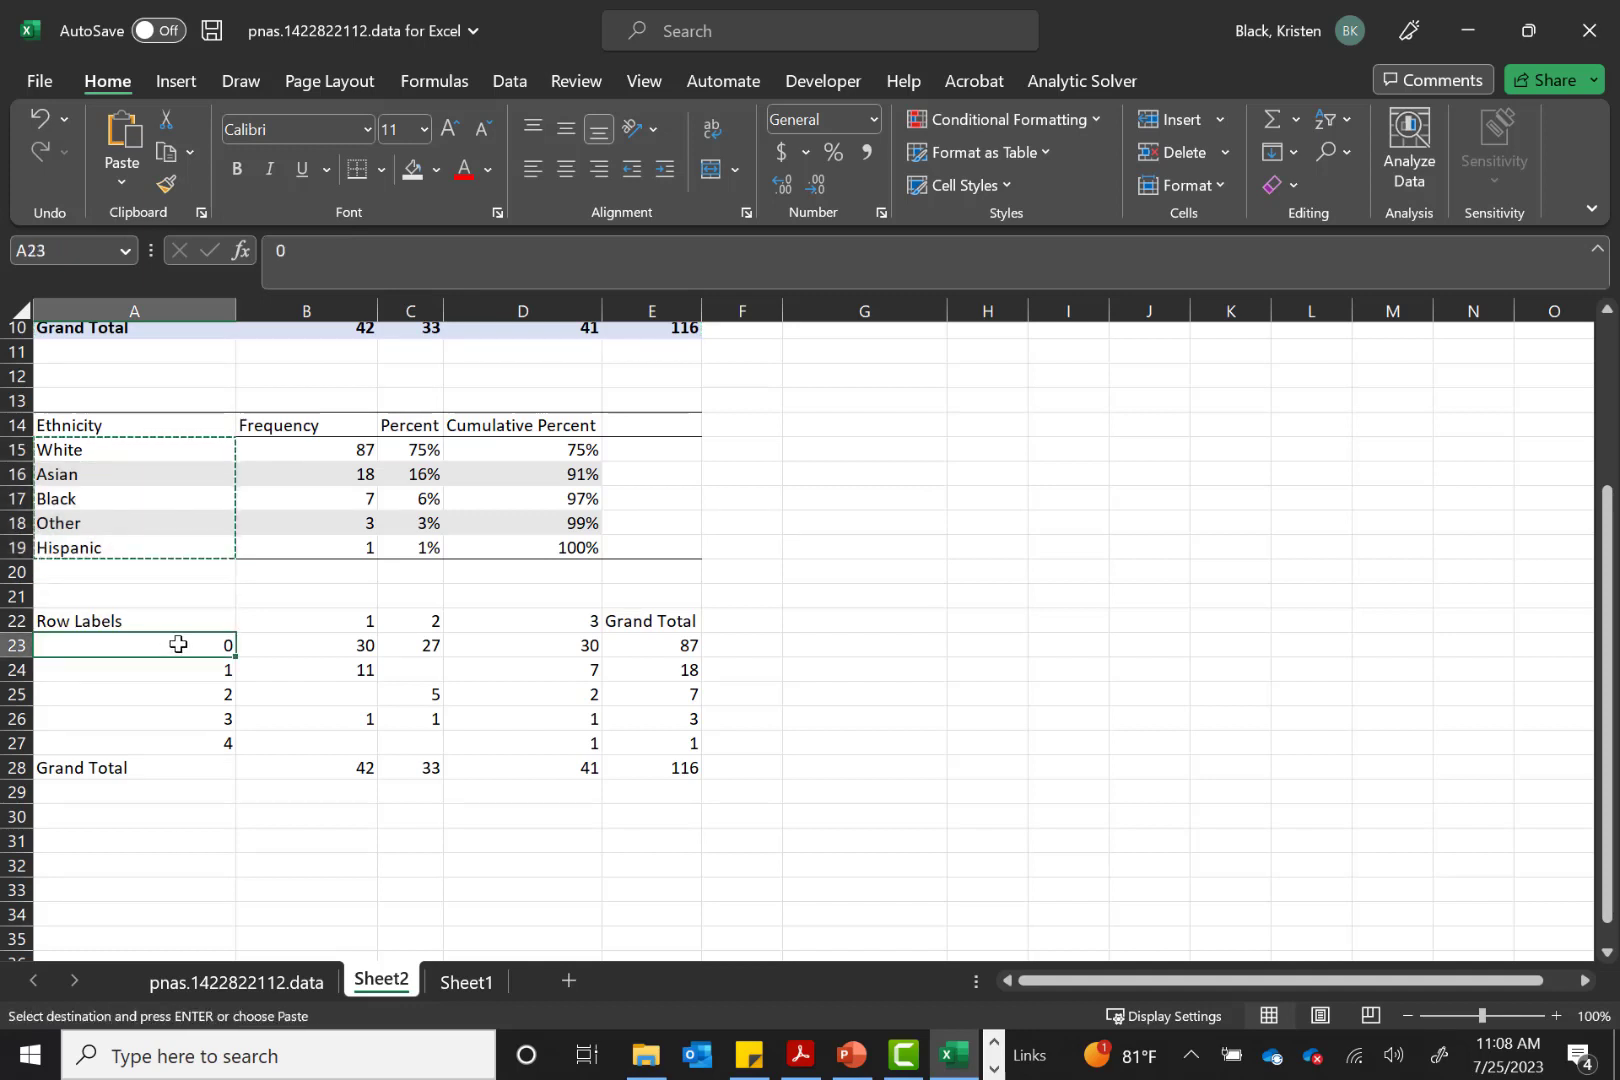
pyautogui.hotkey('ctrl', 'v')
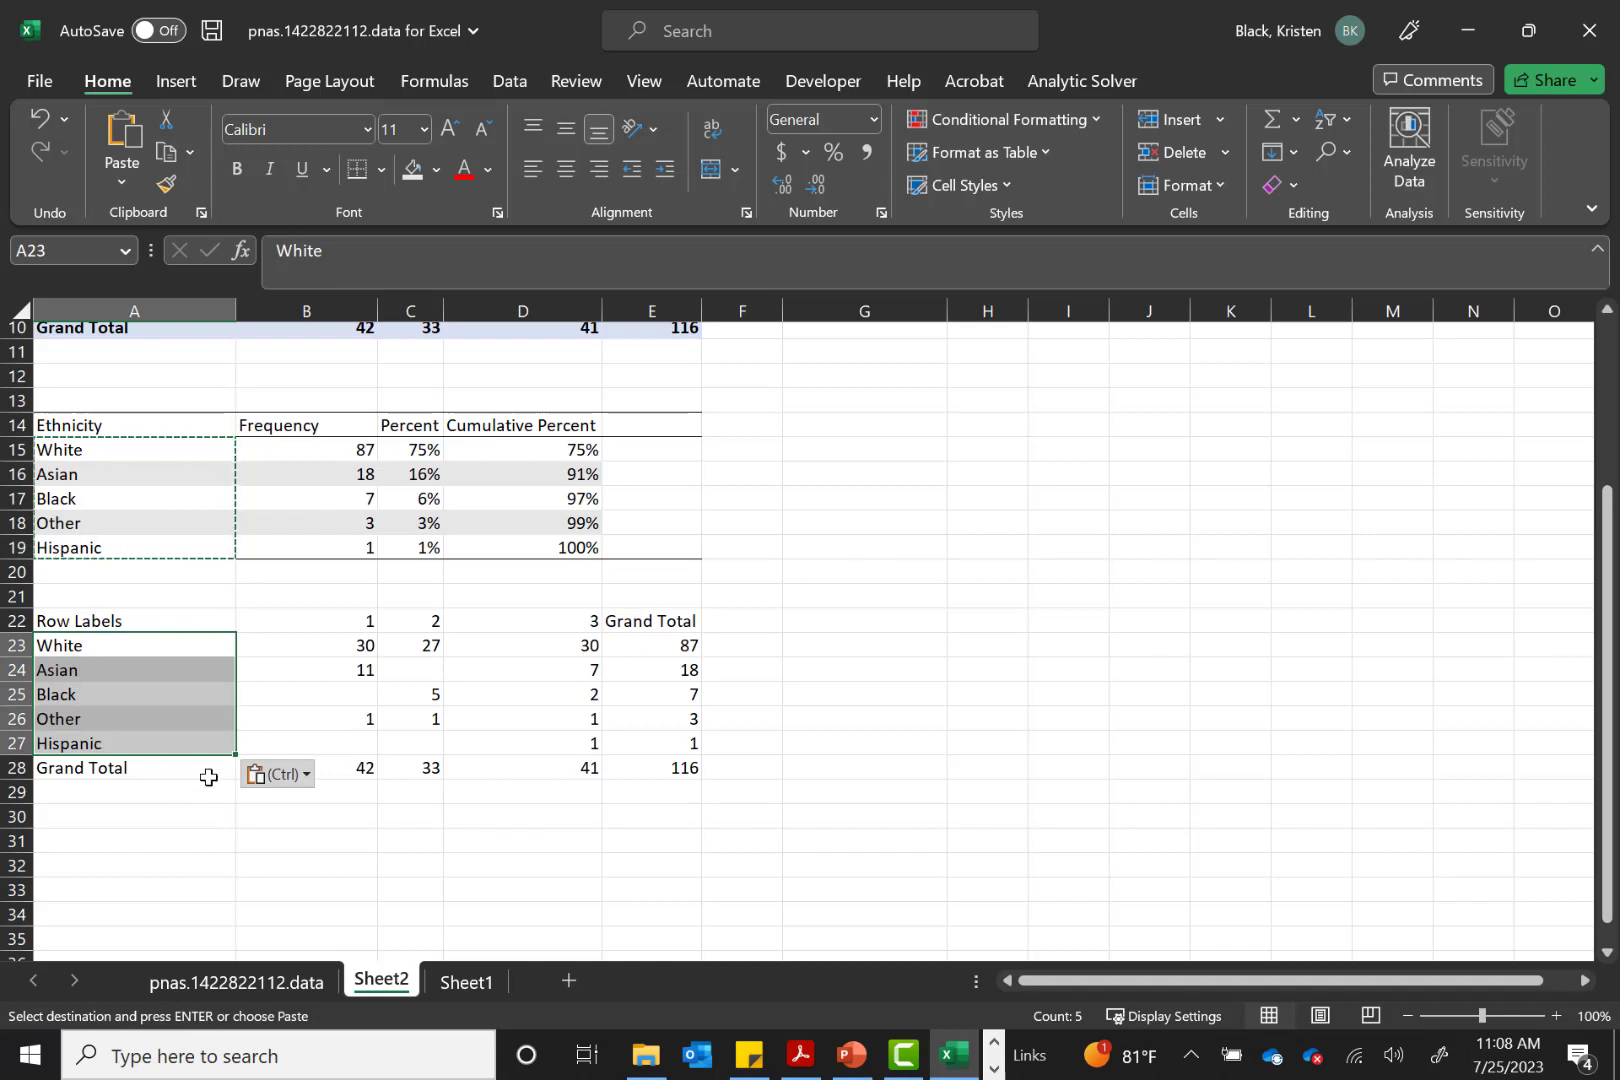
# Replace the pasted table's first two headers with Ethnicity in A22 and Female Majority in B22
pyautogui.click(325, 619)
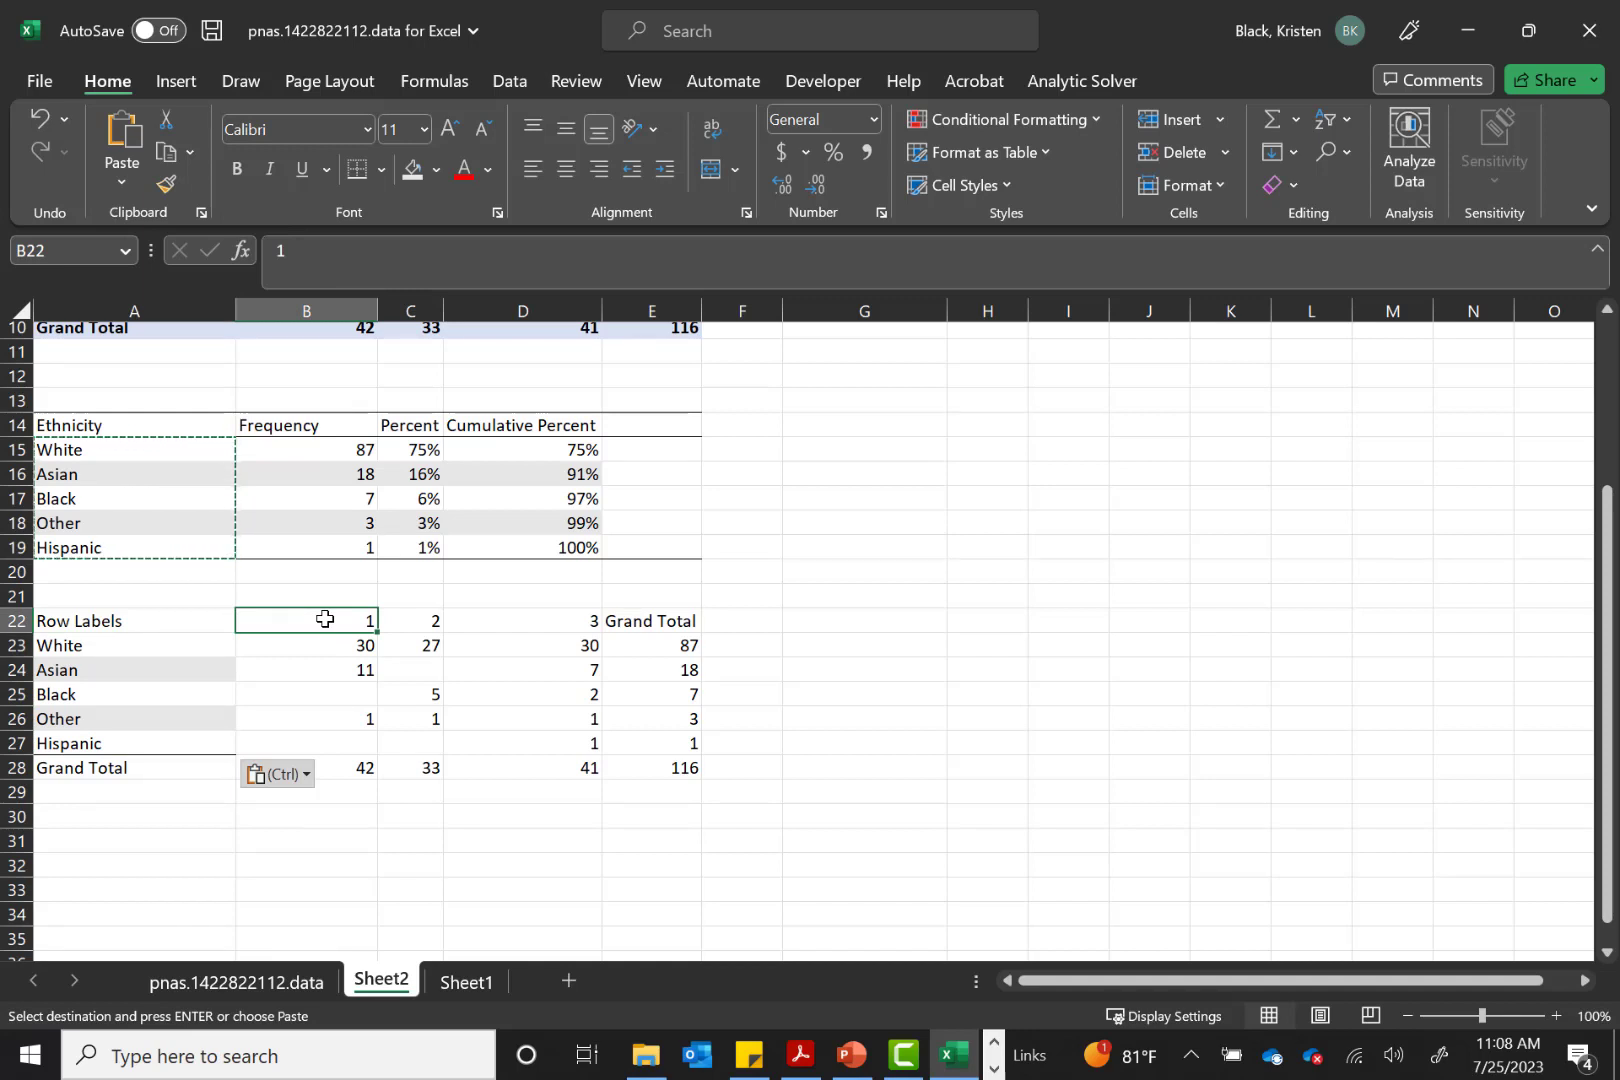
pyautogui.click(173, 620)
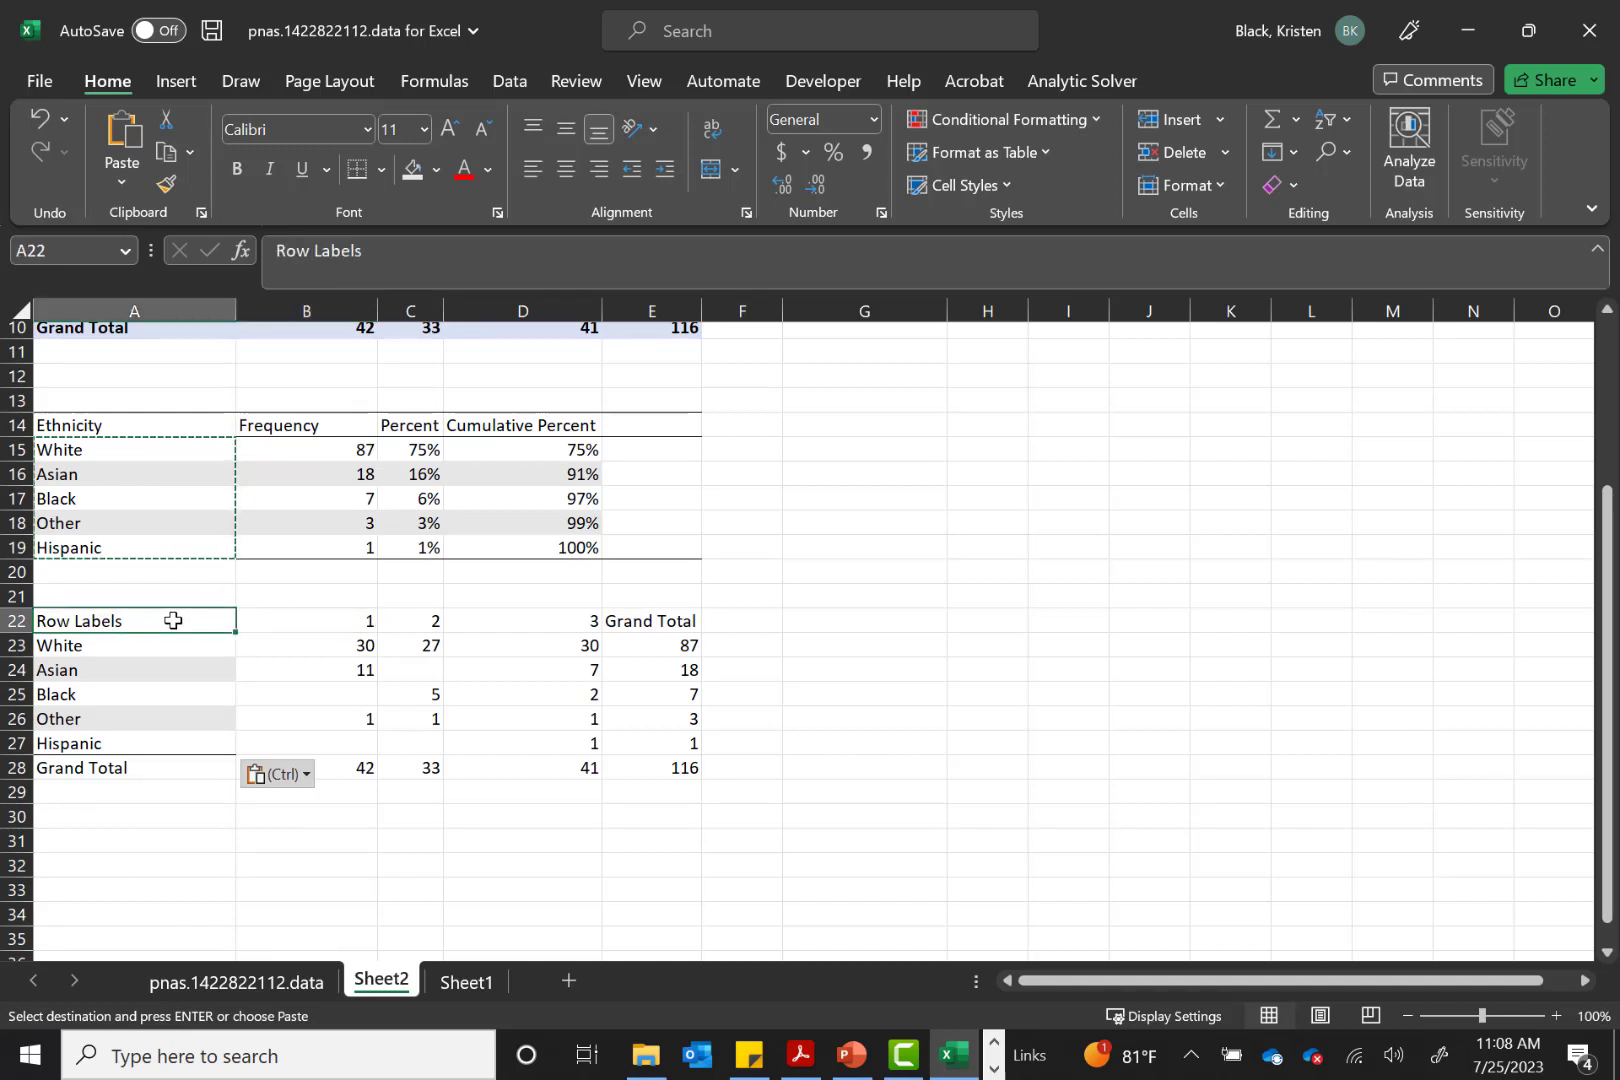
pyautogui.write('Eth')
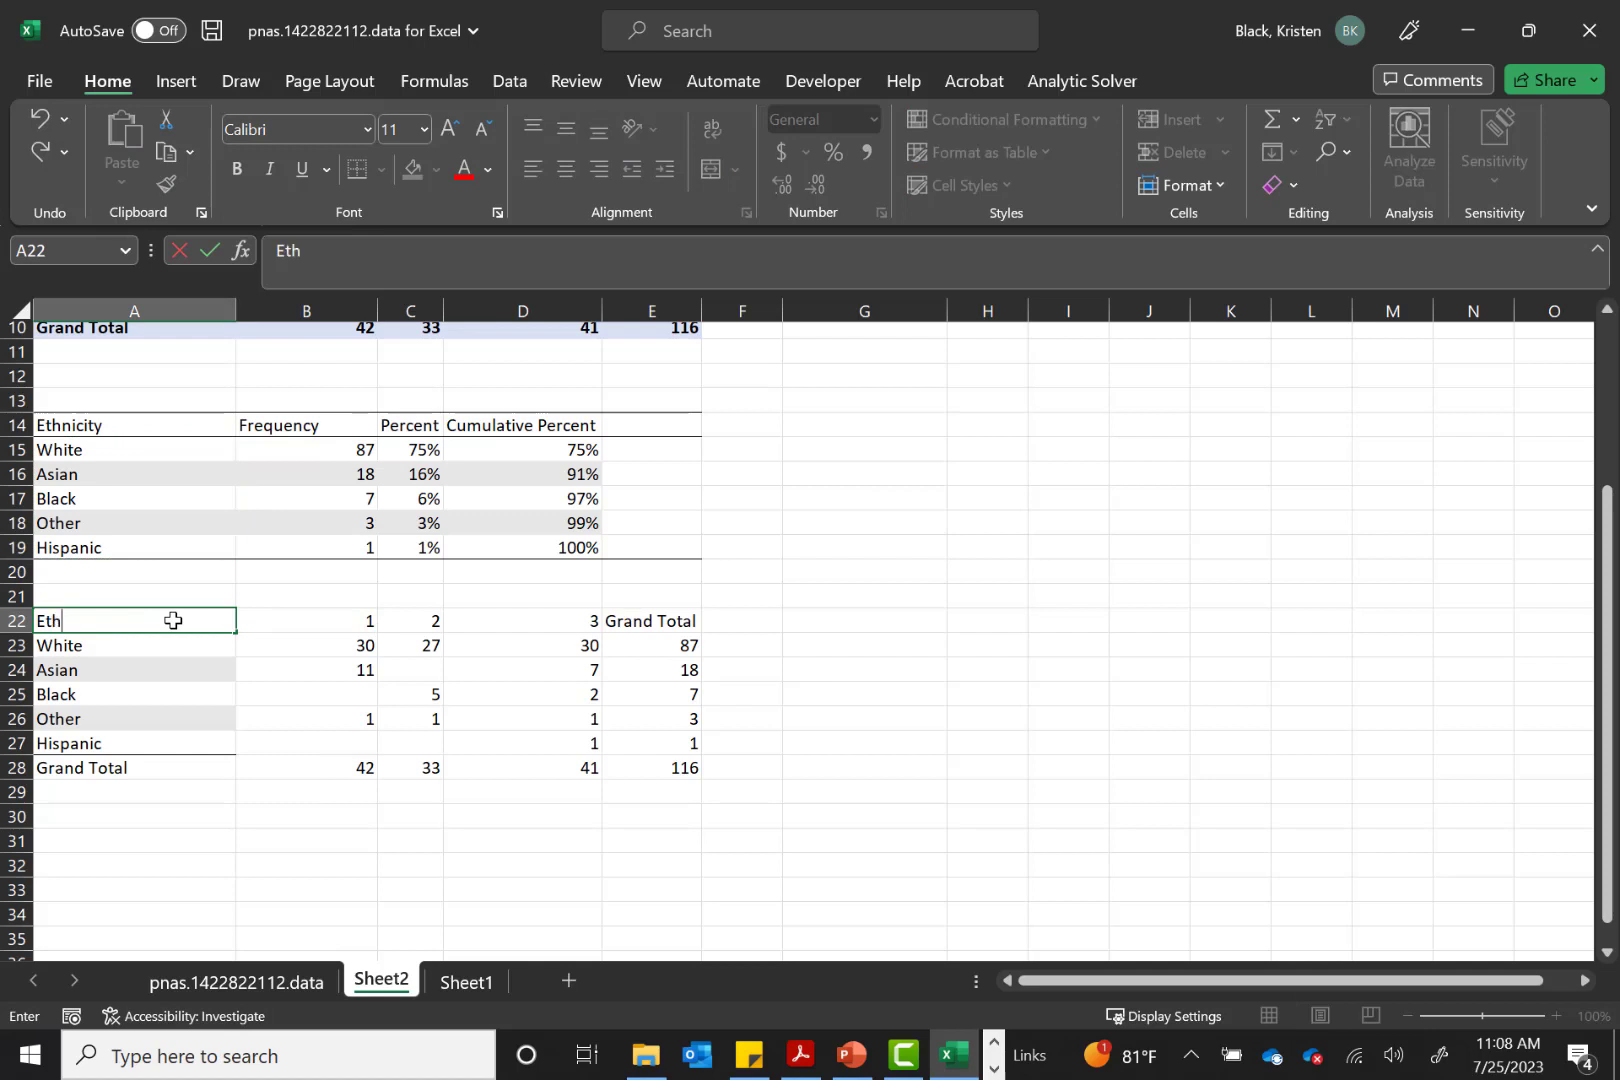
pyautogui.write('nicity')
pyautogui.press('Tab')
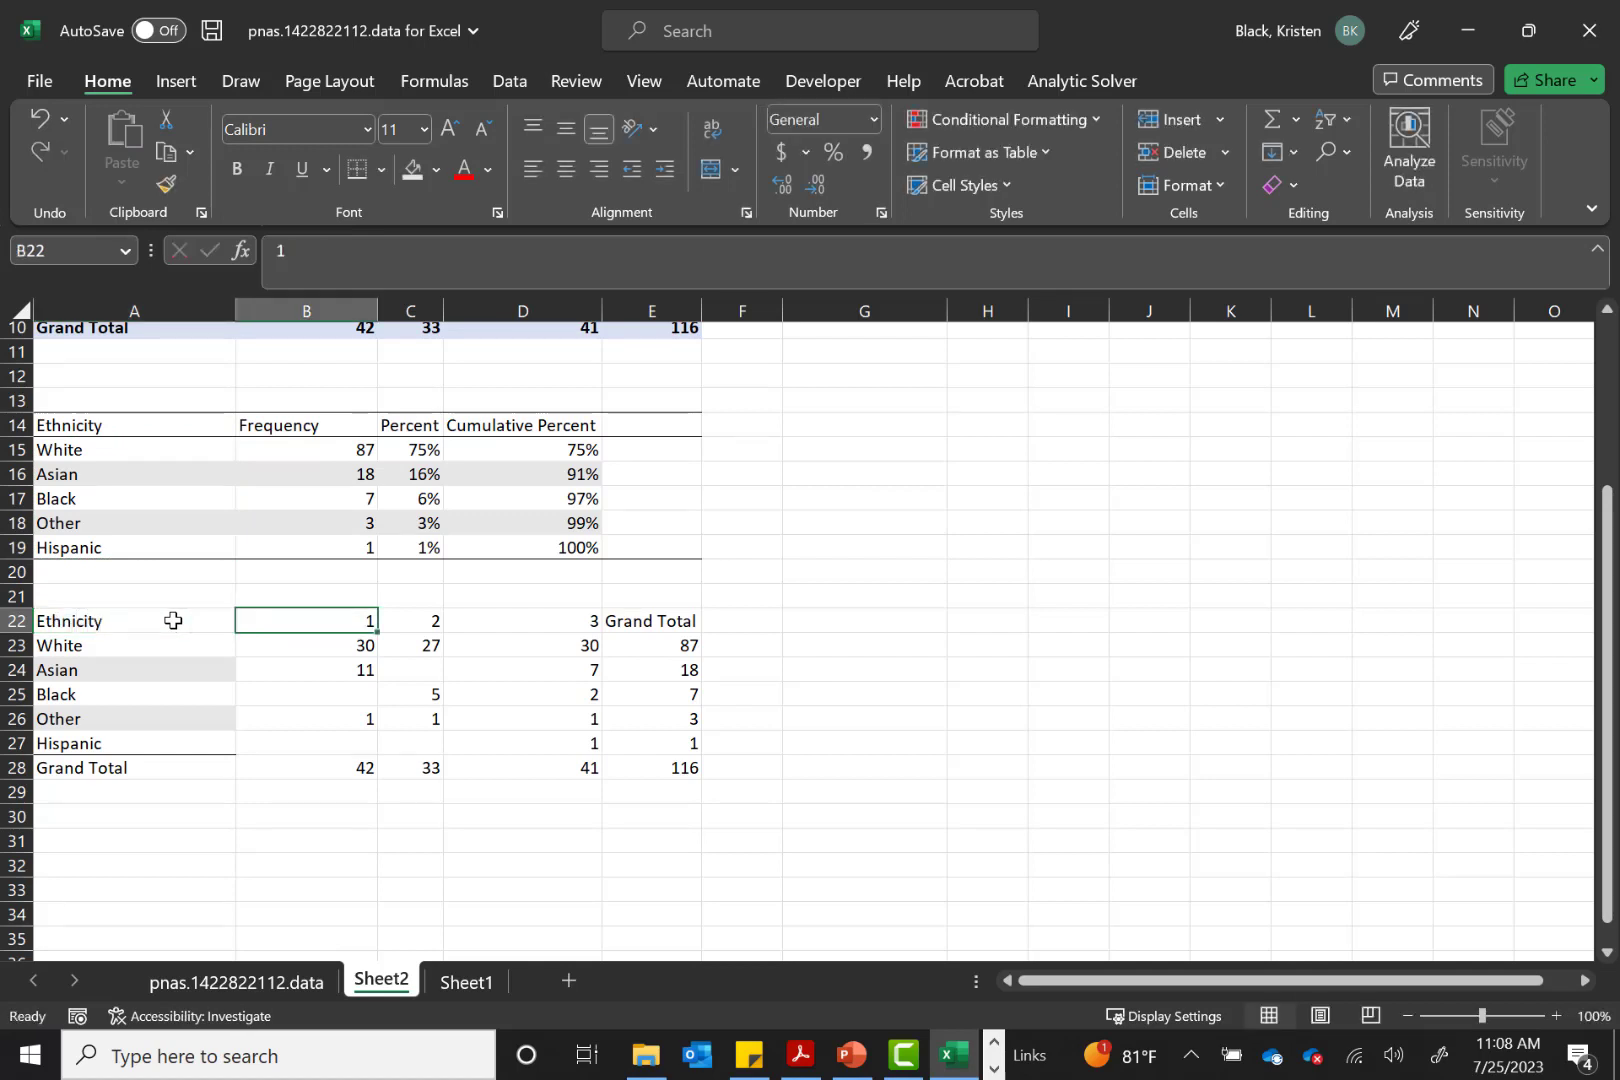
pyautogui.write('Fe')
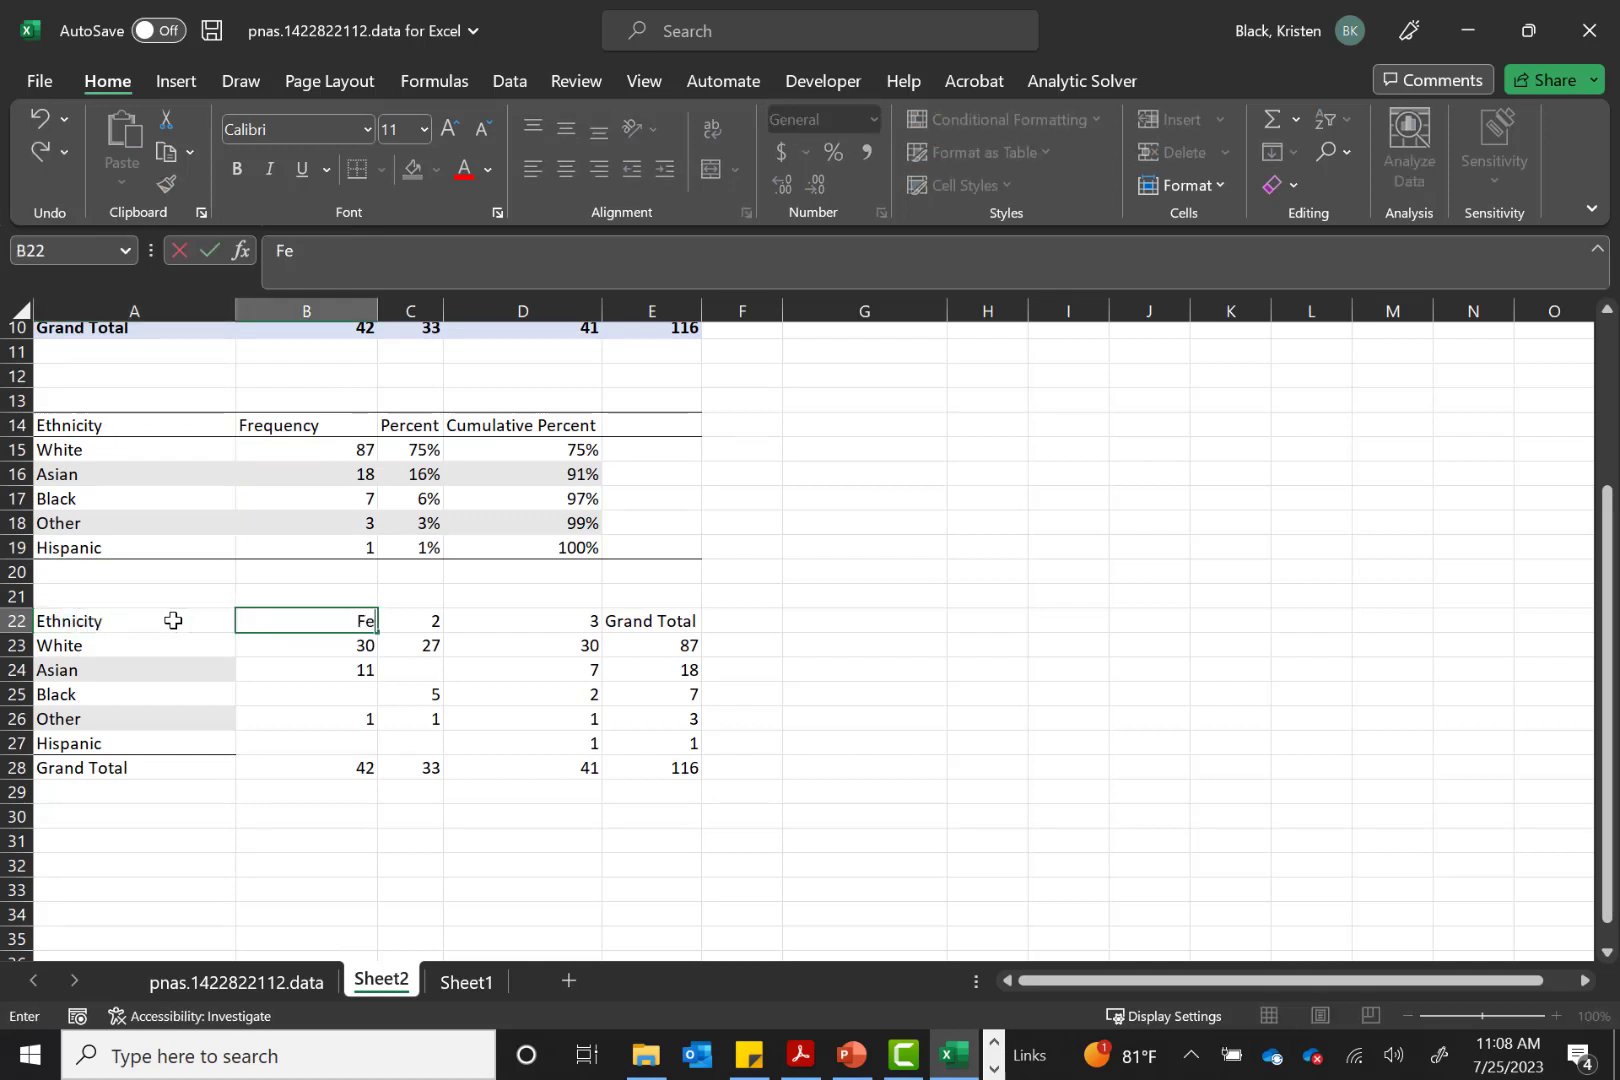
pyautogui.write('male Majority')
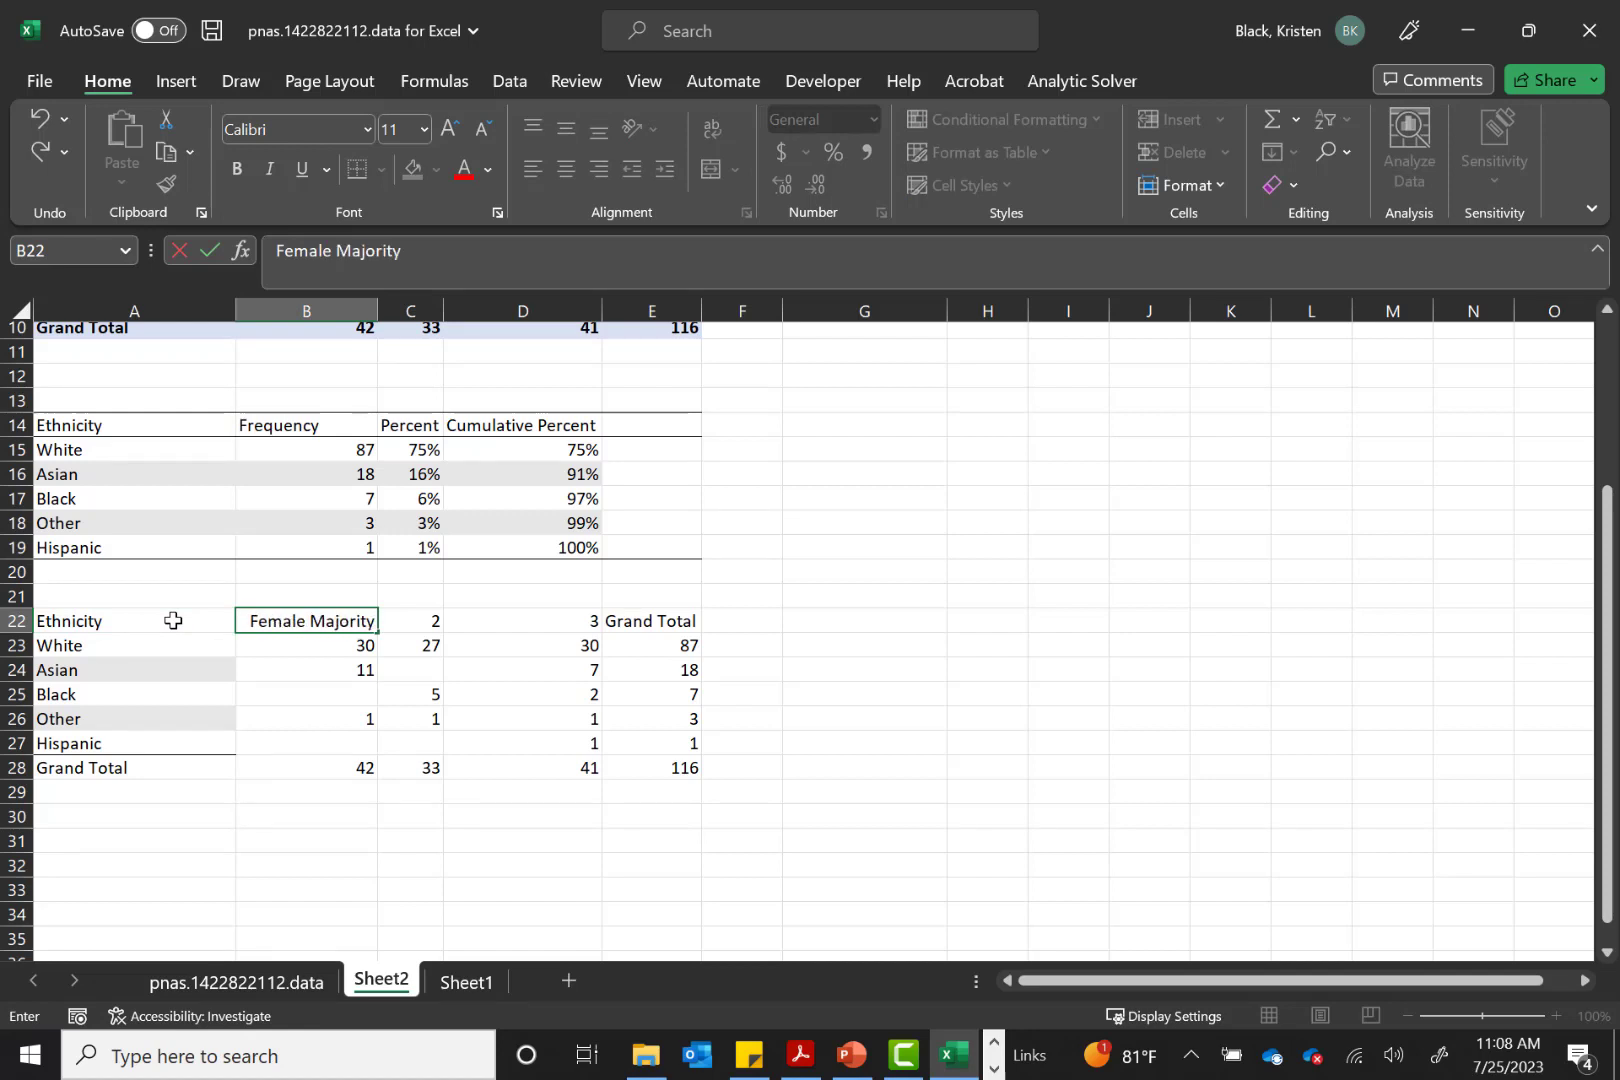
pyautogui.press('Tab')
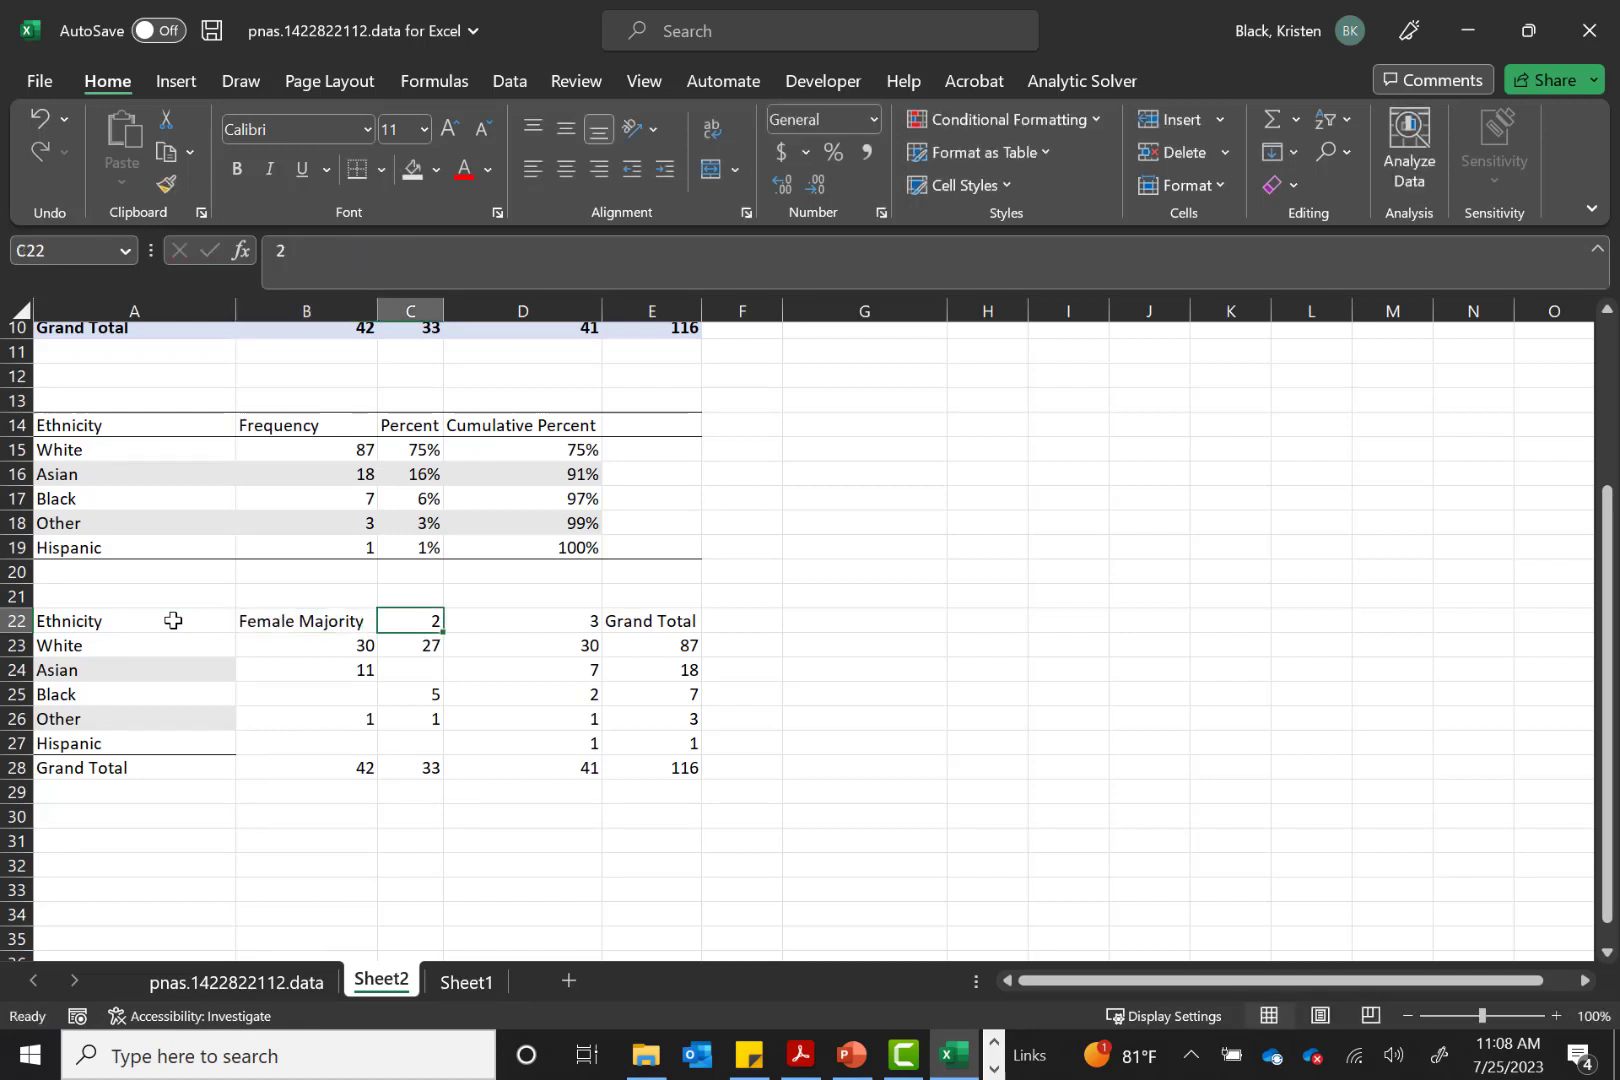
pyautogui.write('Family')
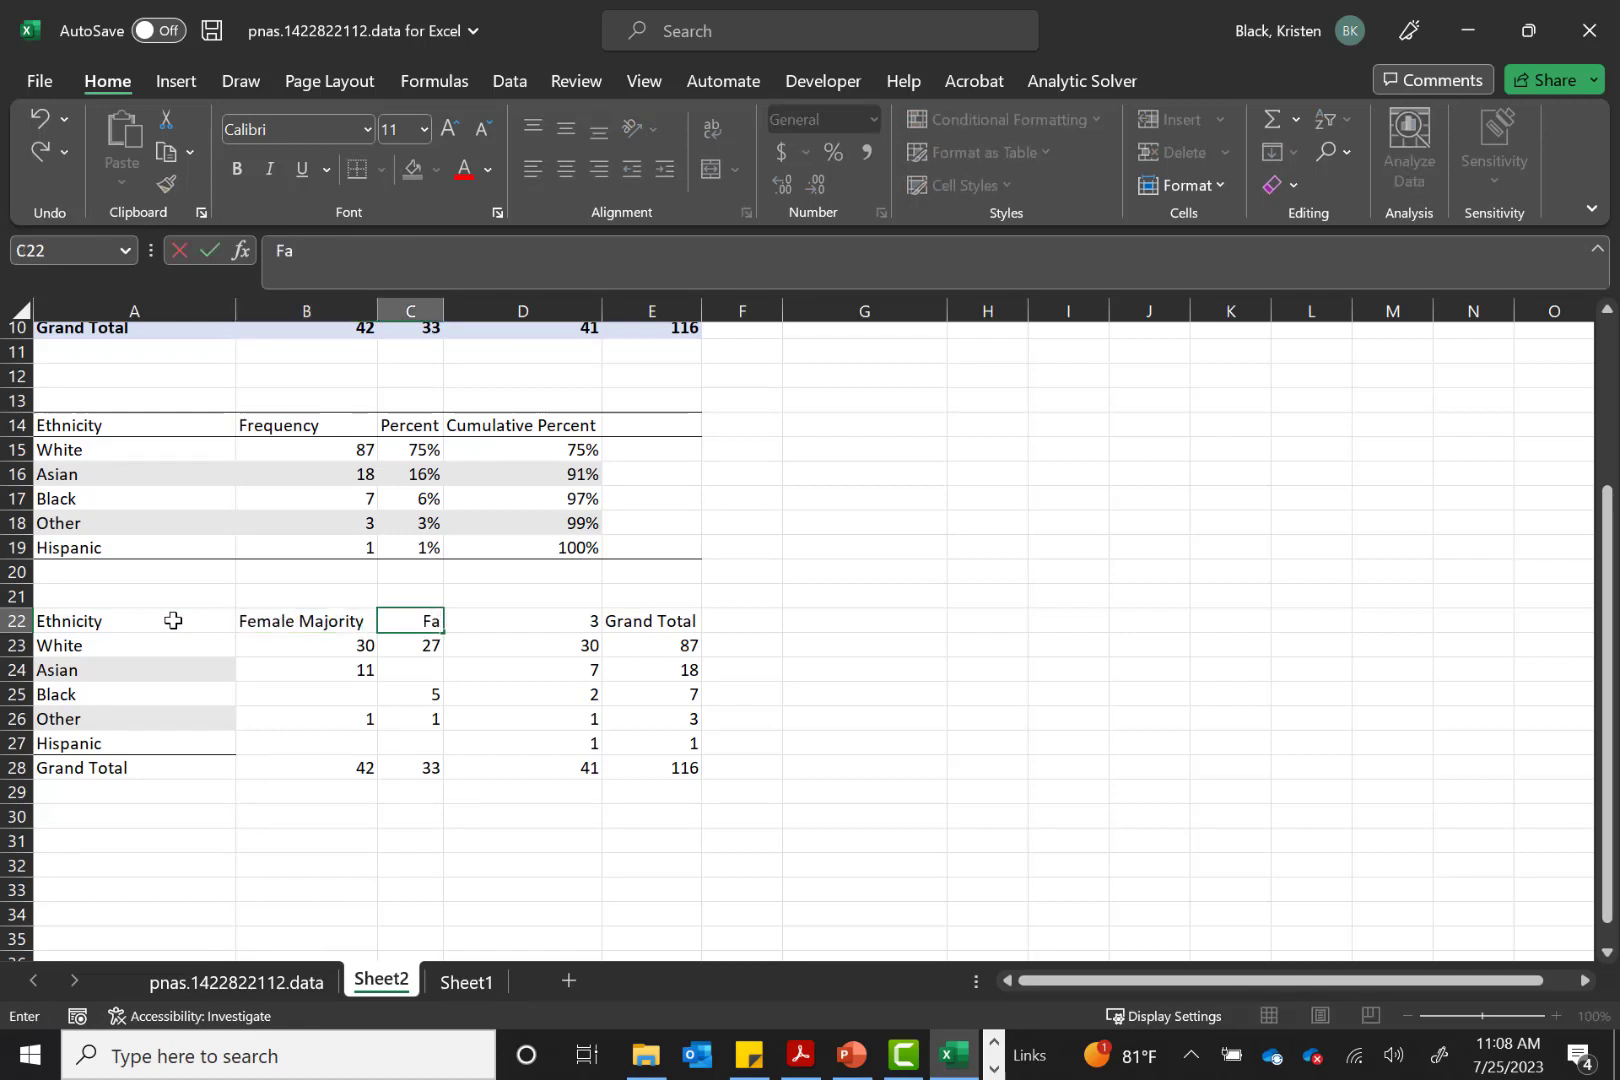
pyautogui.press('BackSpace')
pyautogui.press('BackSpace')
pyautogui.press('BackSpace')
pyautogui.press('BackSpace')
pyautogui.press('BackSpace')
pyautogui.write('emale Minor')
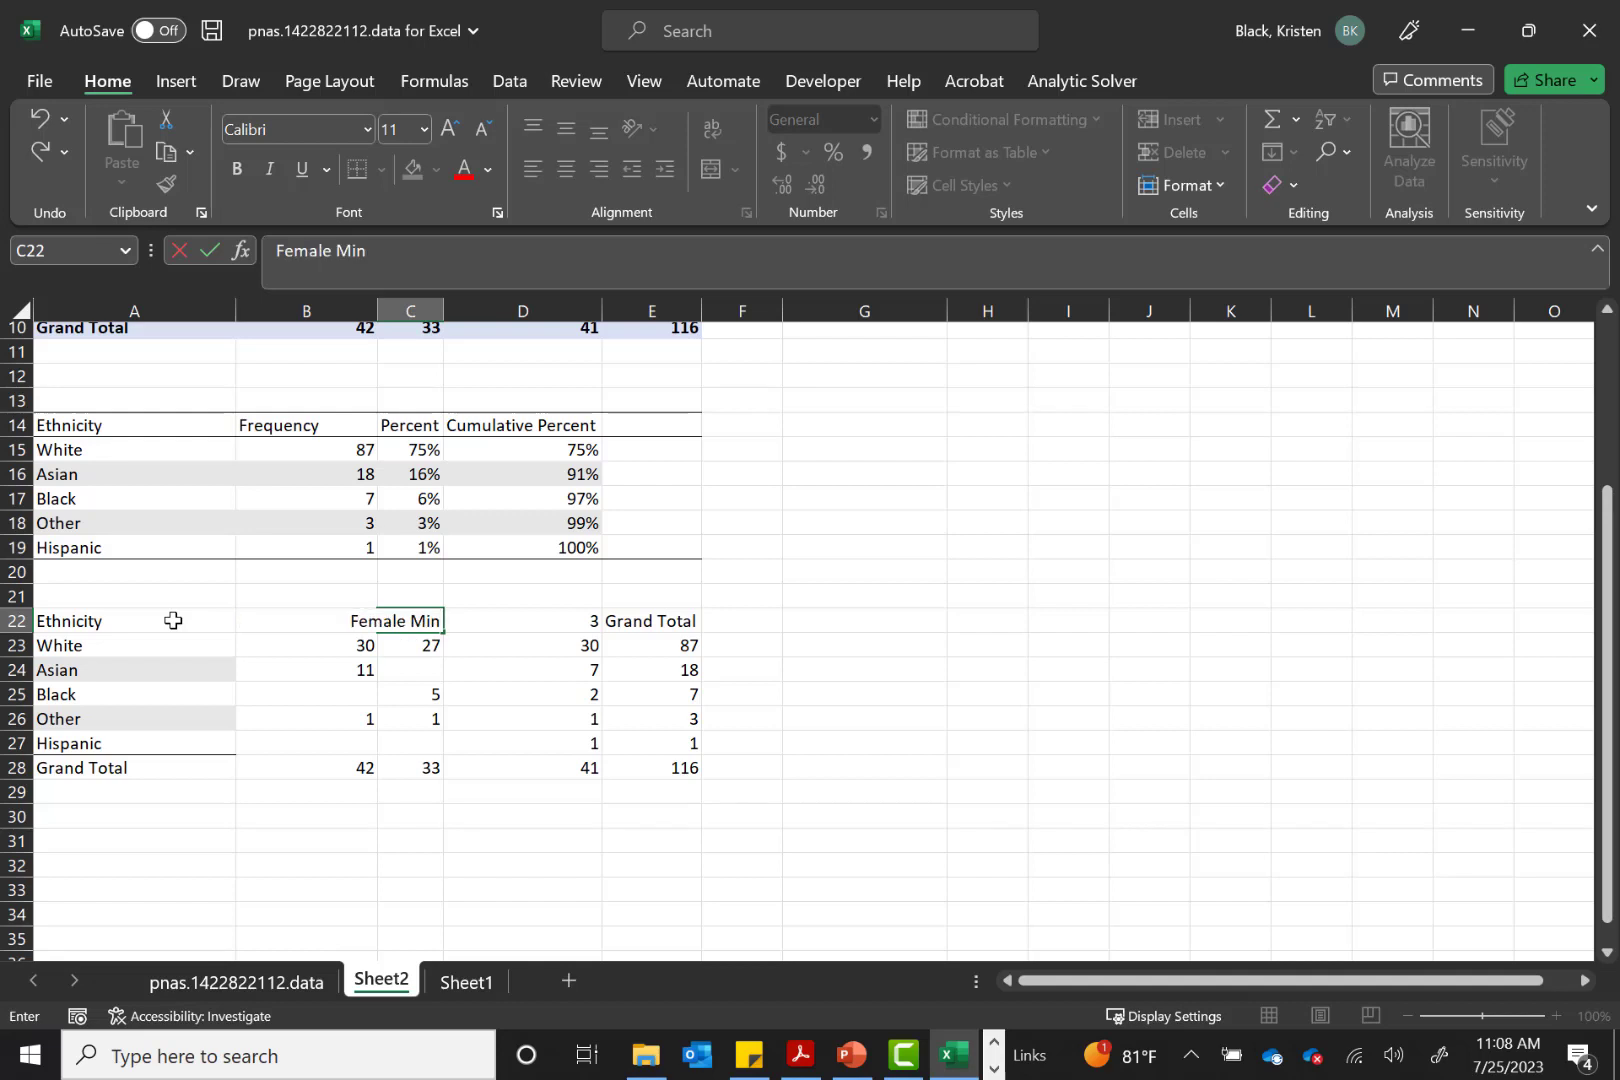
pyautogui.press('BackSpace')
pyautogui.press('BackSpace')
pyautogui.write('i')
pyautogui.press('BackSpace')
pyautogui.press('BackSpace')
pyautogui.press('BackSpace')
pyautogui.press('BackSpace')
pyautogui.press('BackSpace')
pyautogui.press('BackSpace')
pyautogui.press('BackSpace')
pyautogui.press('BackSpace')
pyautogui.press('BackSpace')
pyautogui.press('BackSpace')
pyautogui.press('BackSpace')
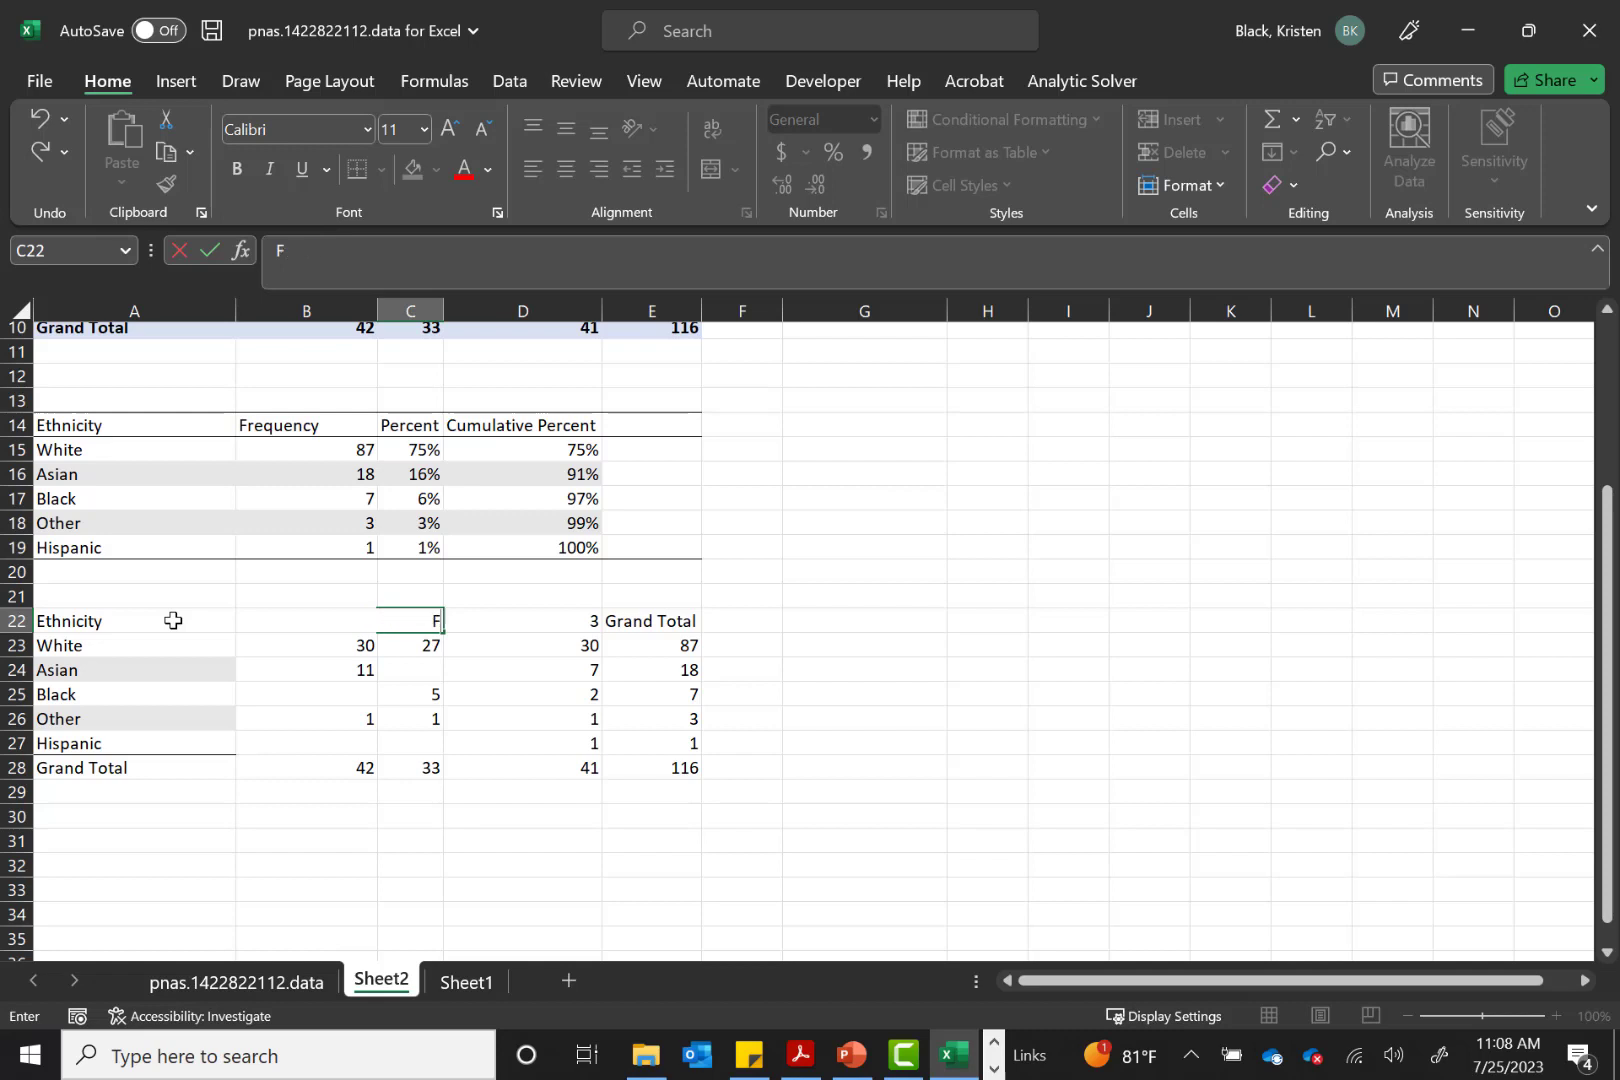
# Replace the next two condition headers with Equal in C22 and Female minority in D22
pyautogui.write('Equal')
pyautogui.press('Tab')
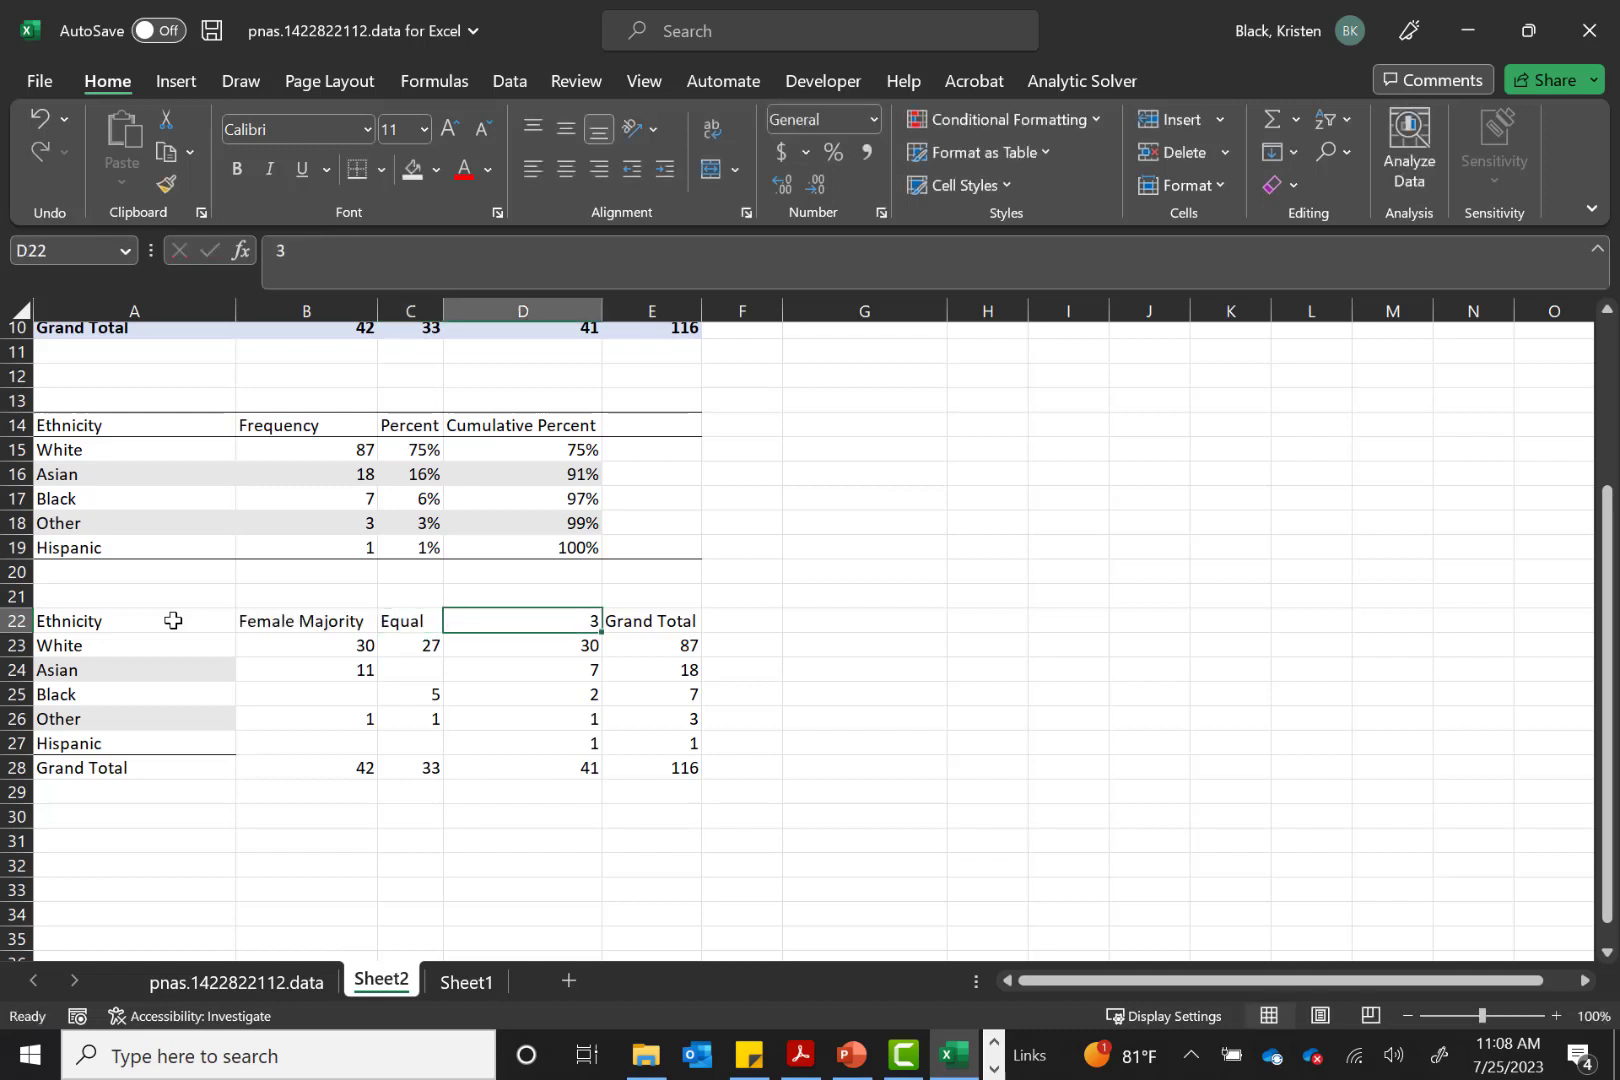
pyautogui.write('Female min')
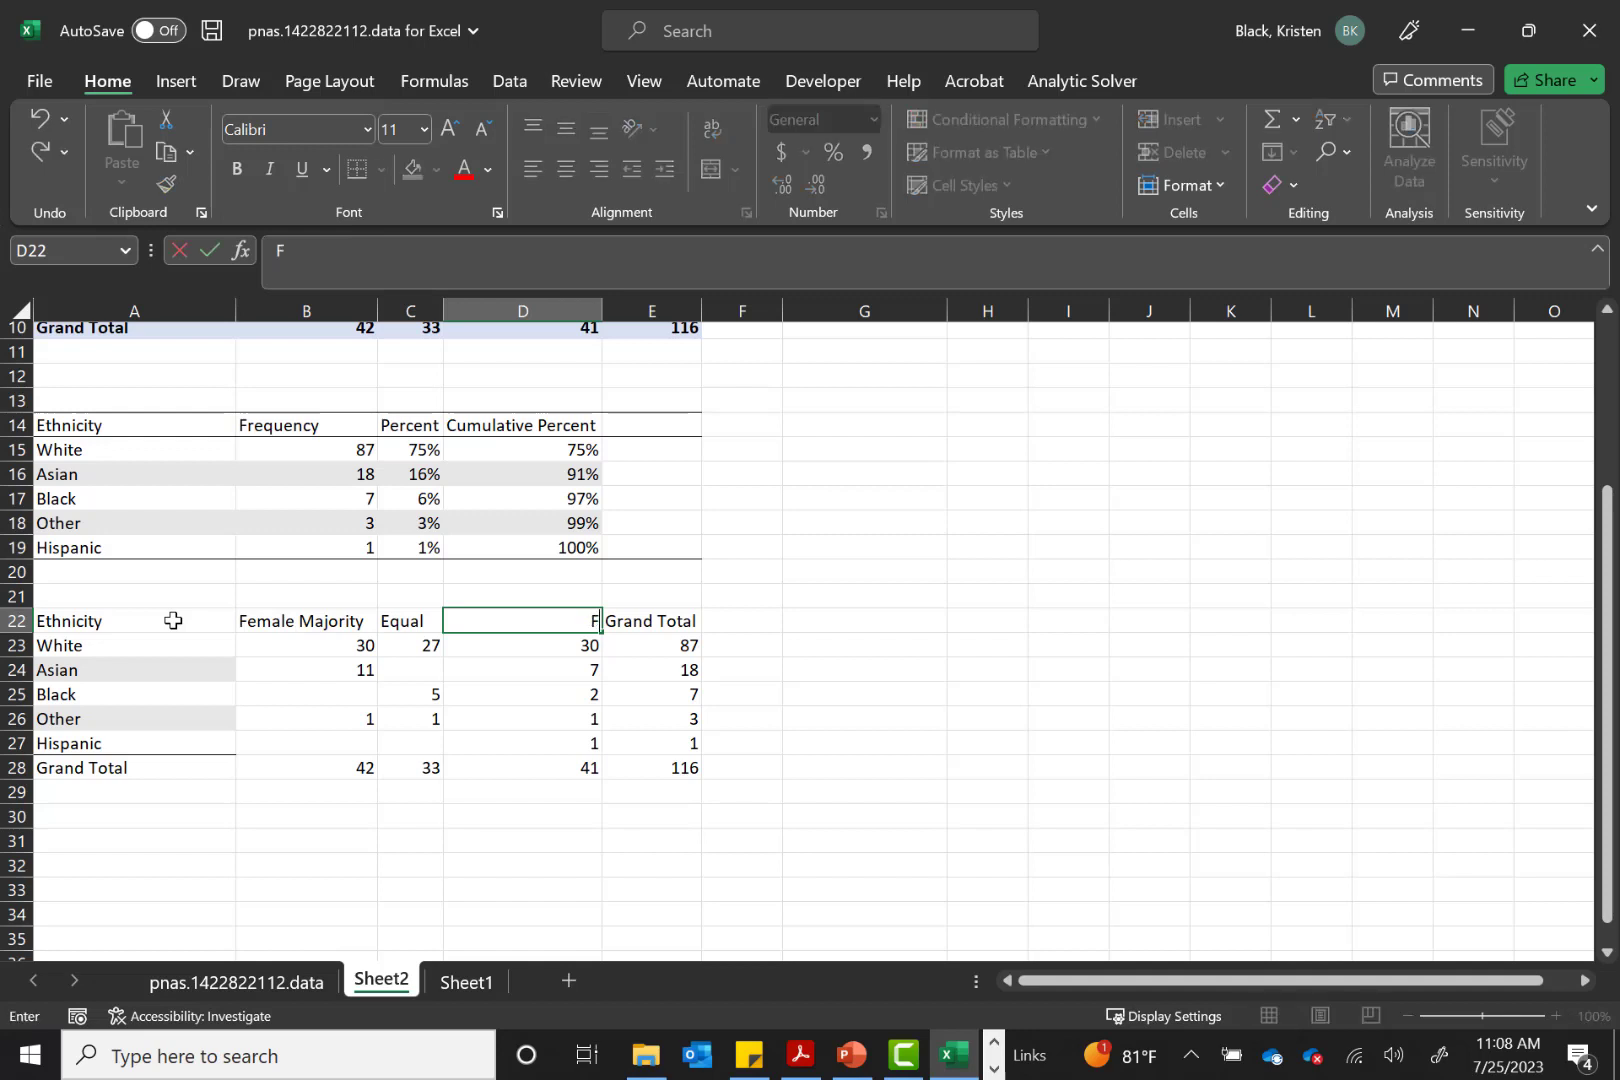
pyautogui.write('ity')
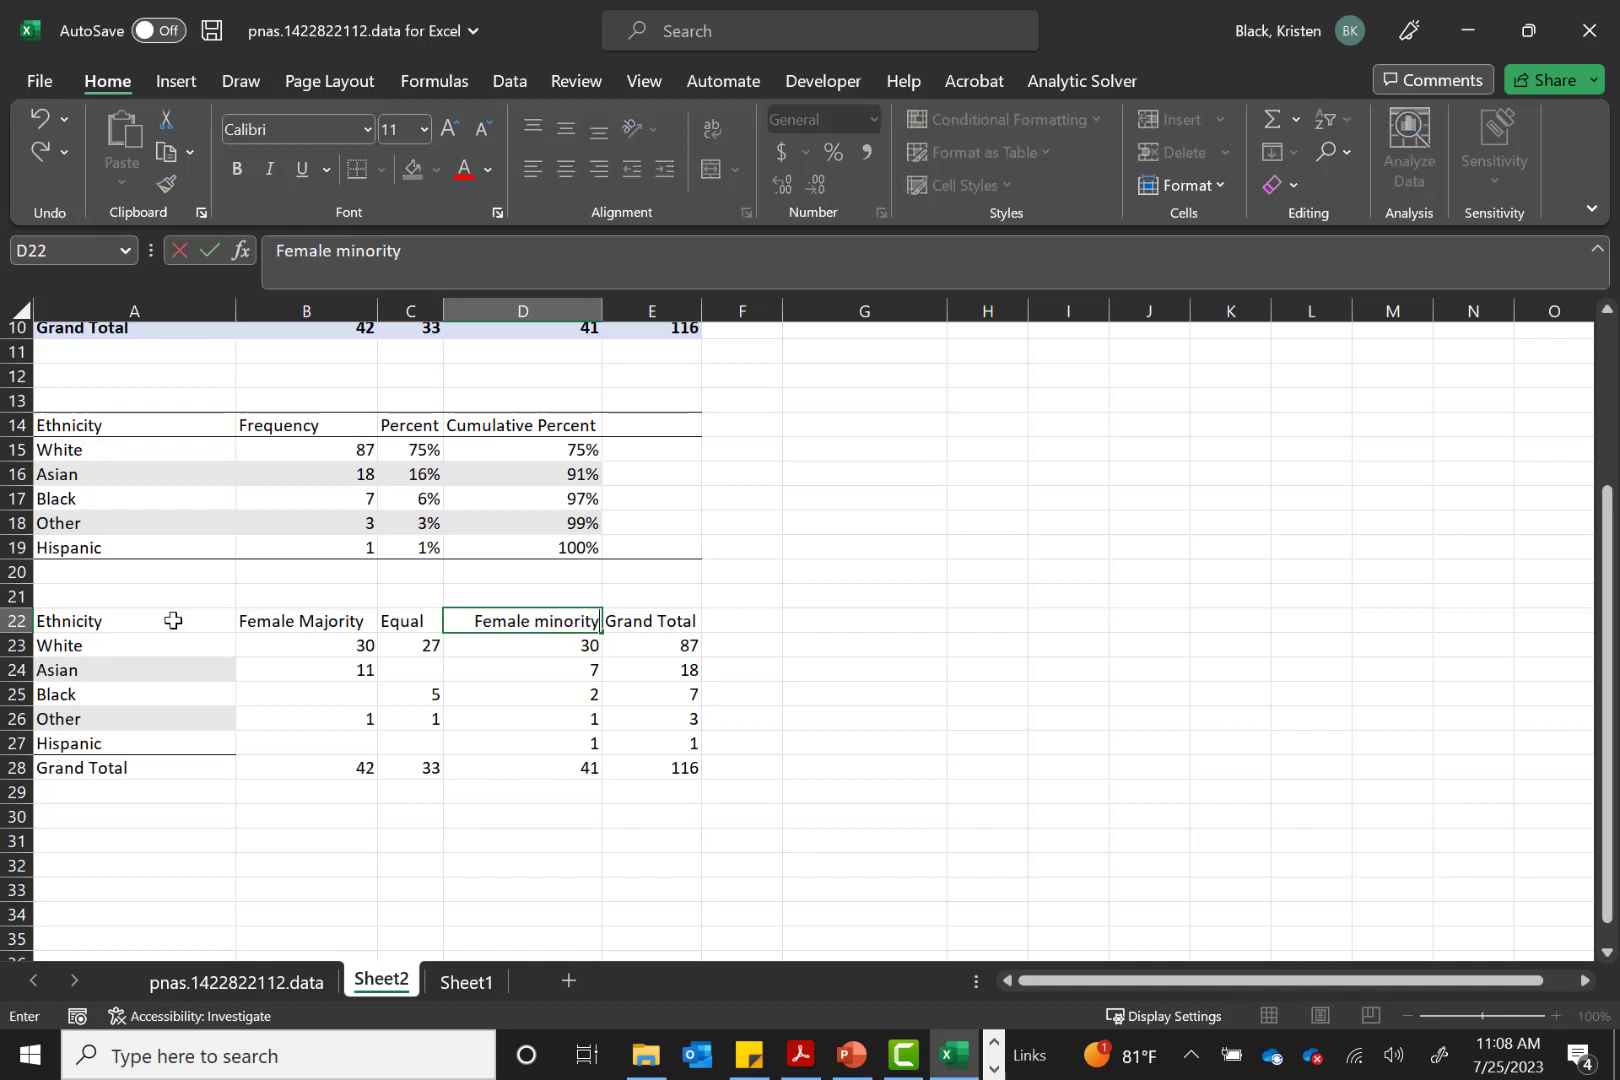
pyautogui.press('Return')
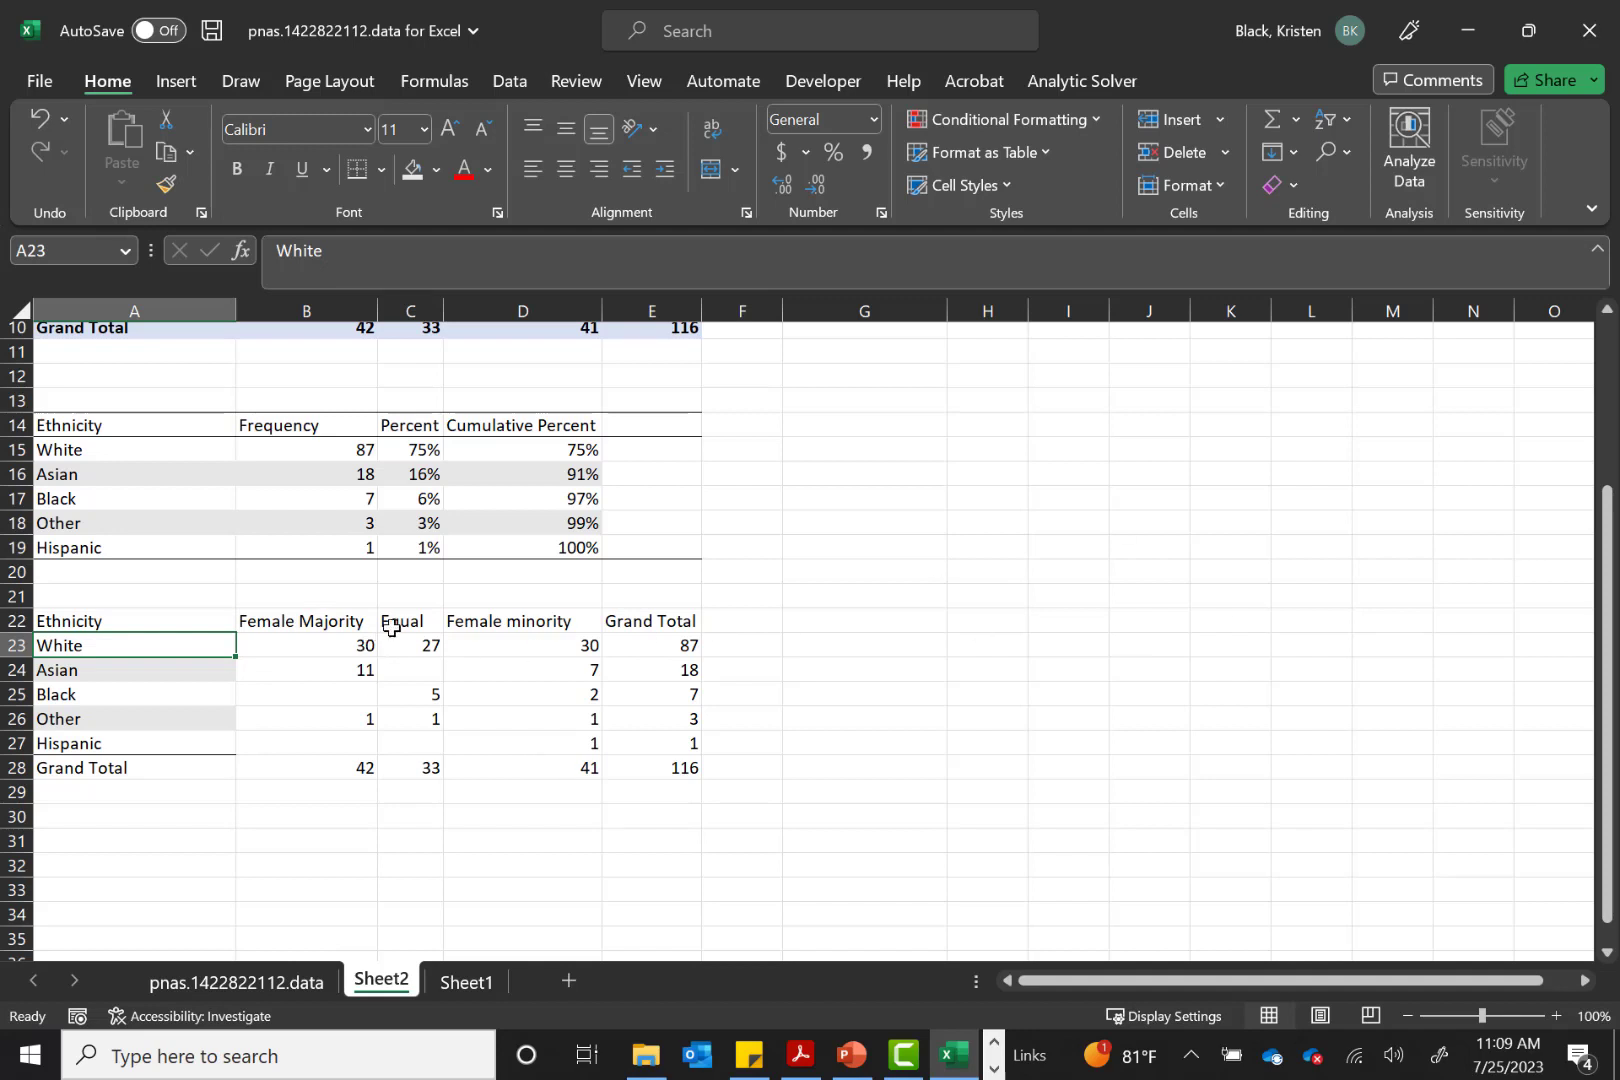
# Insert blank cells at C22:C28, shifting the existing cells right, to make an empty column after Female Majority
pyautogui.moveTo(409, 618); pyautogui.dragTo(425, 763)
pyautogui.rightClick(425, 763)
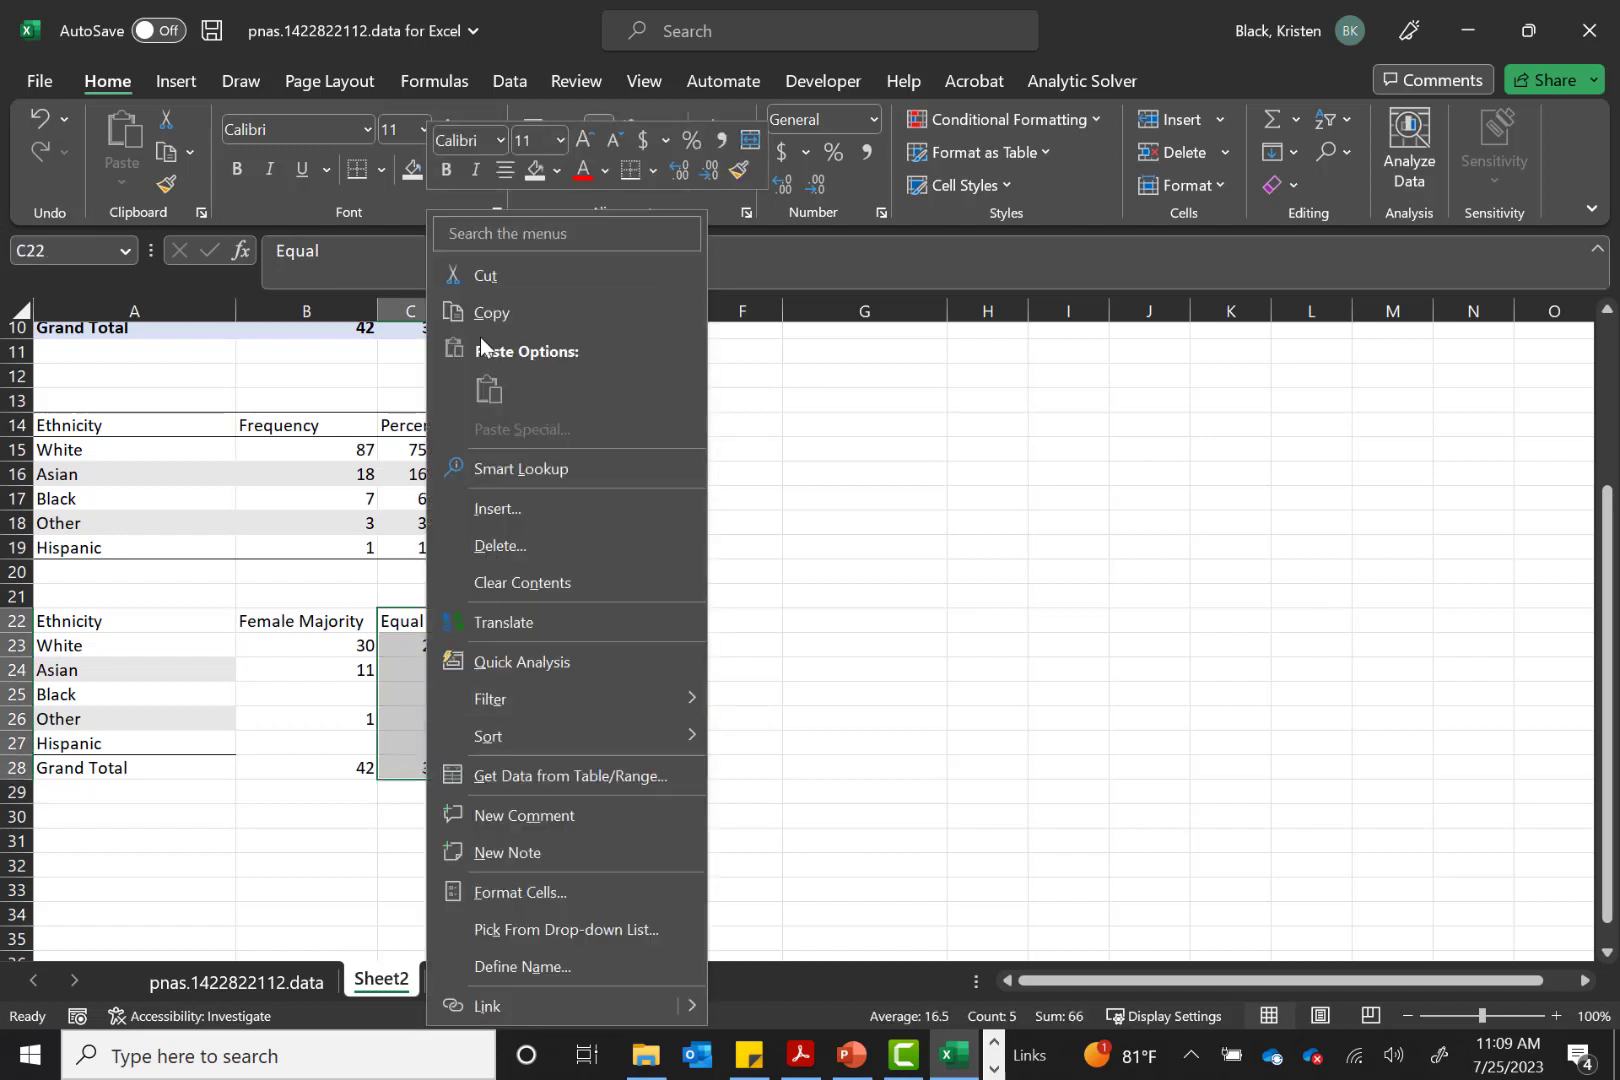
pyautogui.click(505, 510)
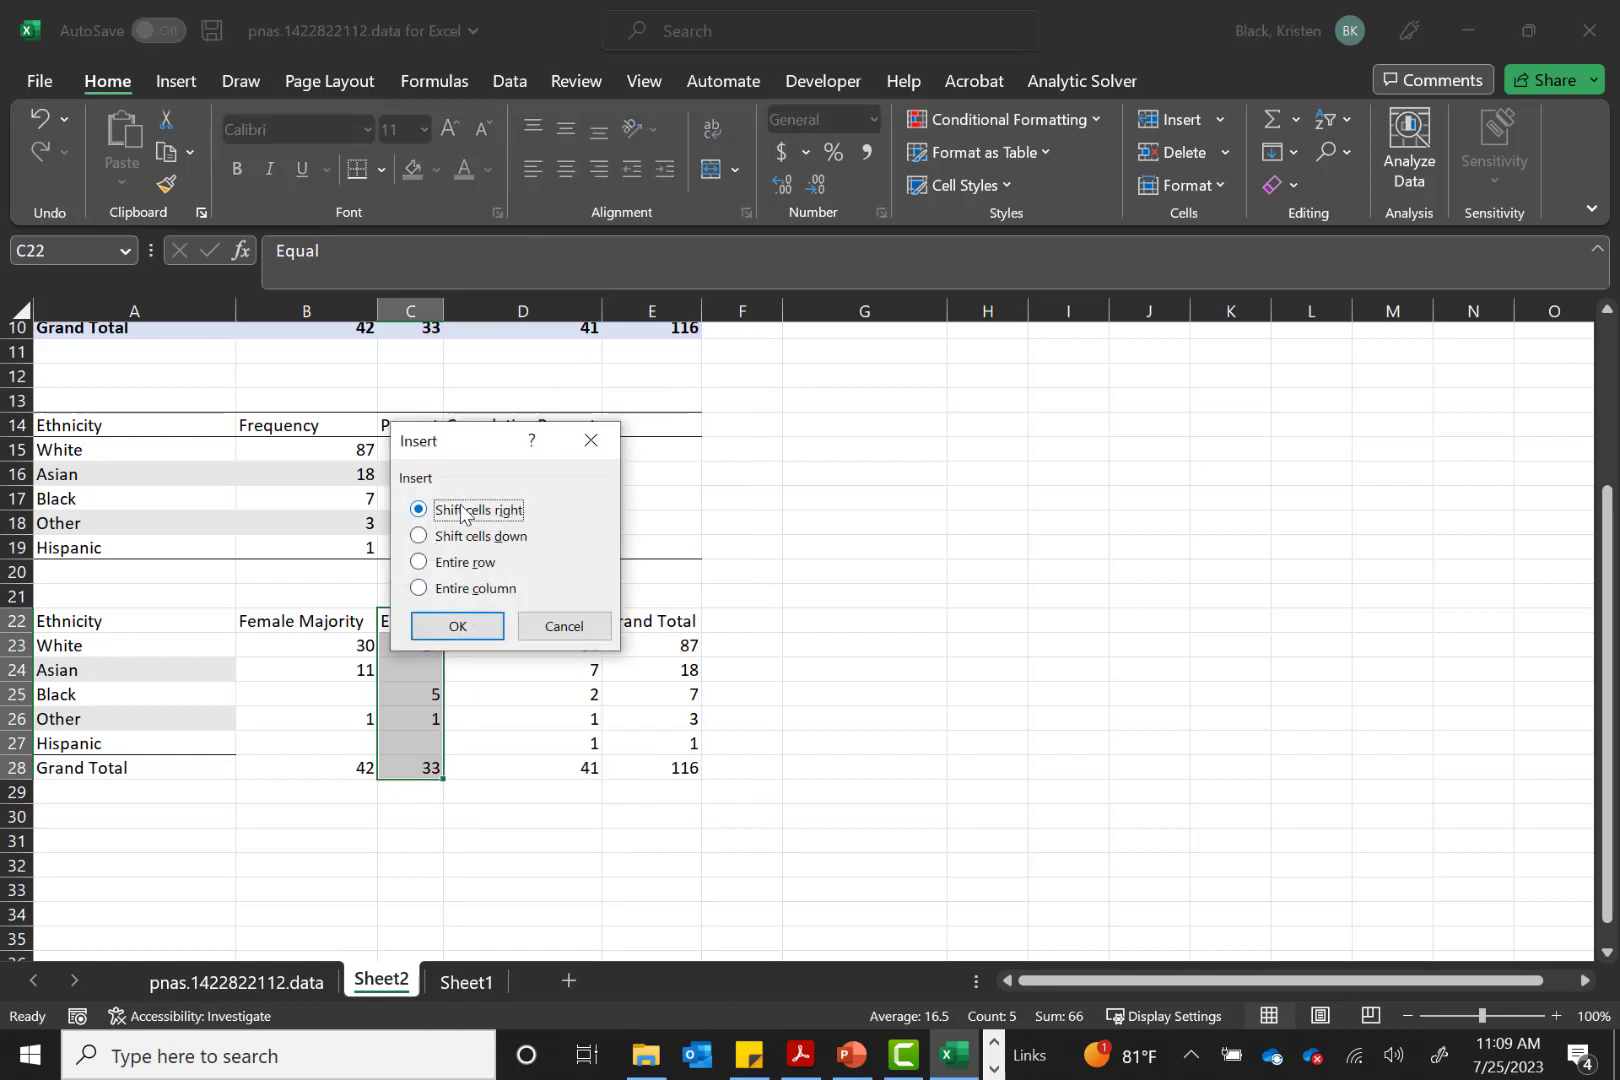
pyautogui.click(458, 626)
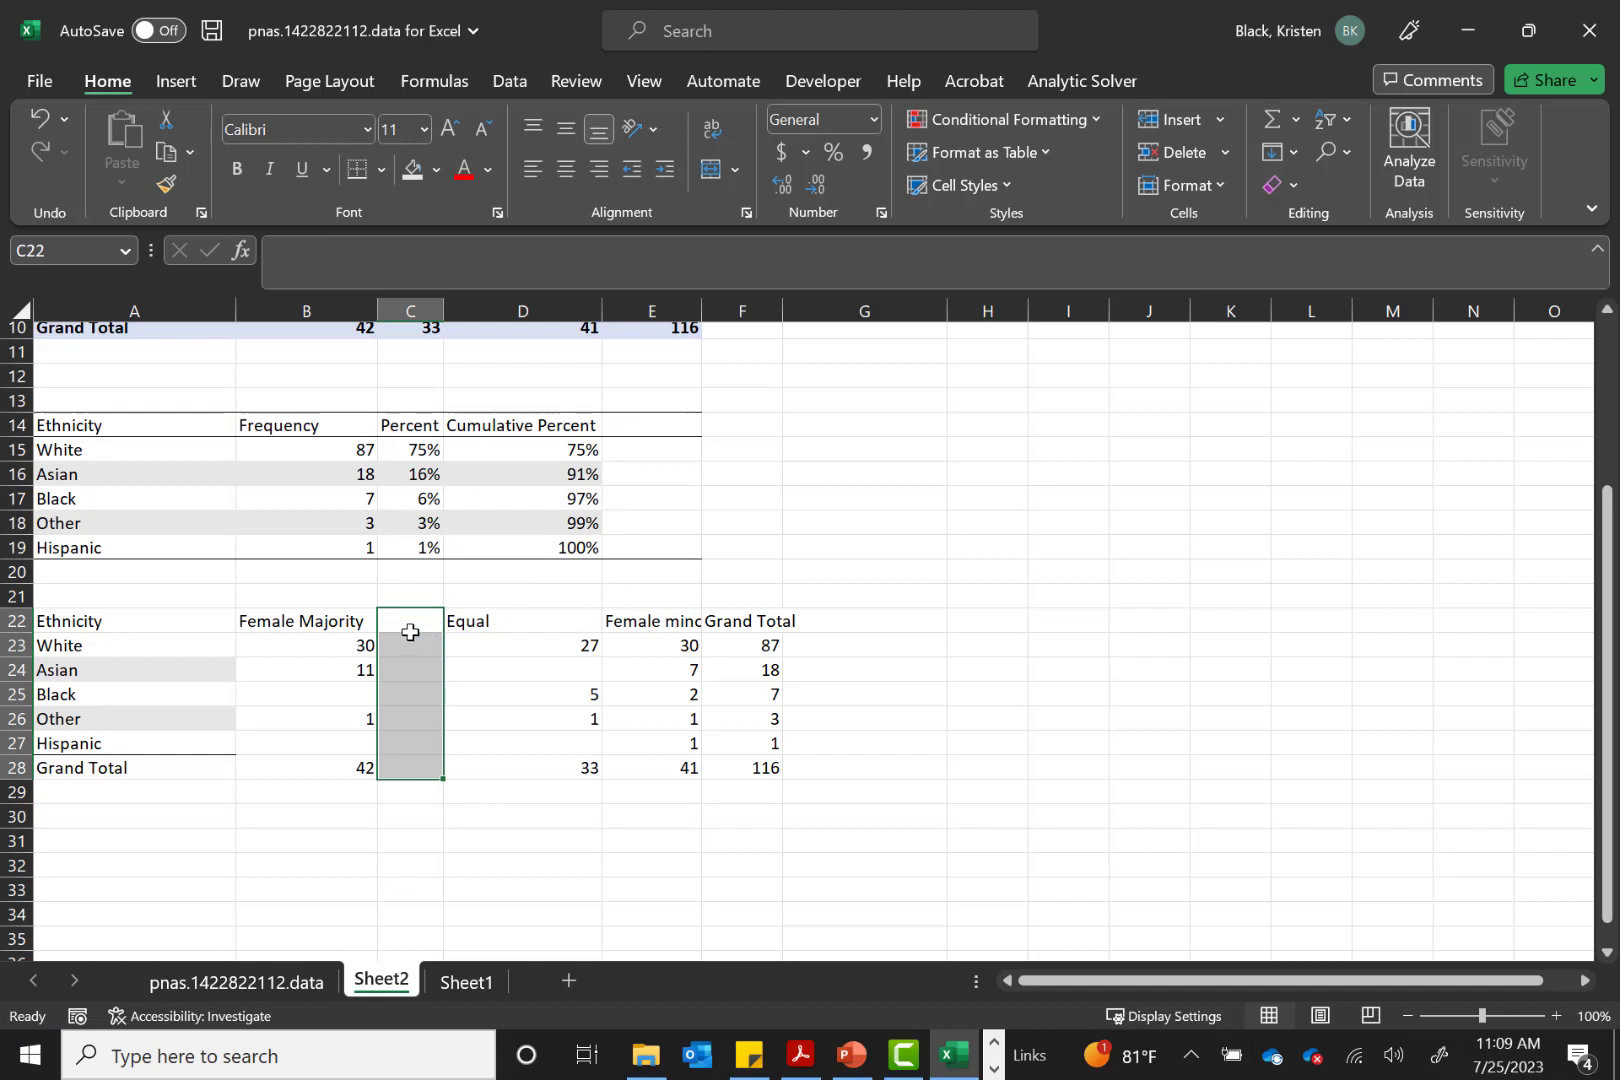
pyautogui.click(407, 632)
# Move the condition and Grand Total headers from B22:F22 up one row to B21:F21
pyautogui.moveTo(290, 621); pyautogui.dragTo(772, 621)
pyautogui.hotkey('ctrl', 'c')
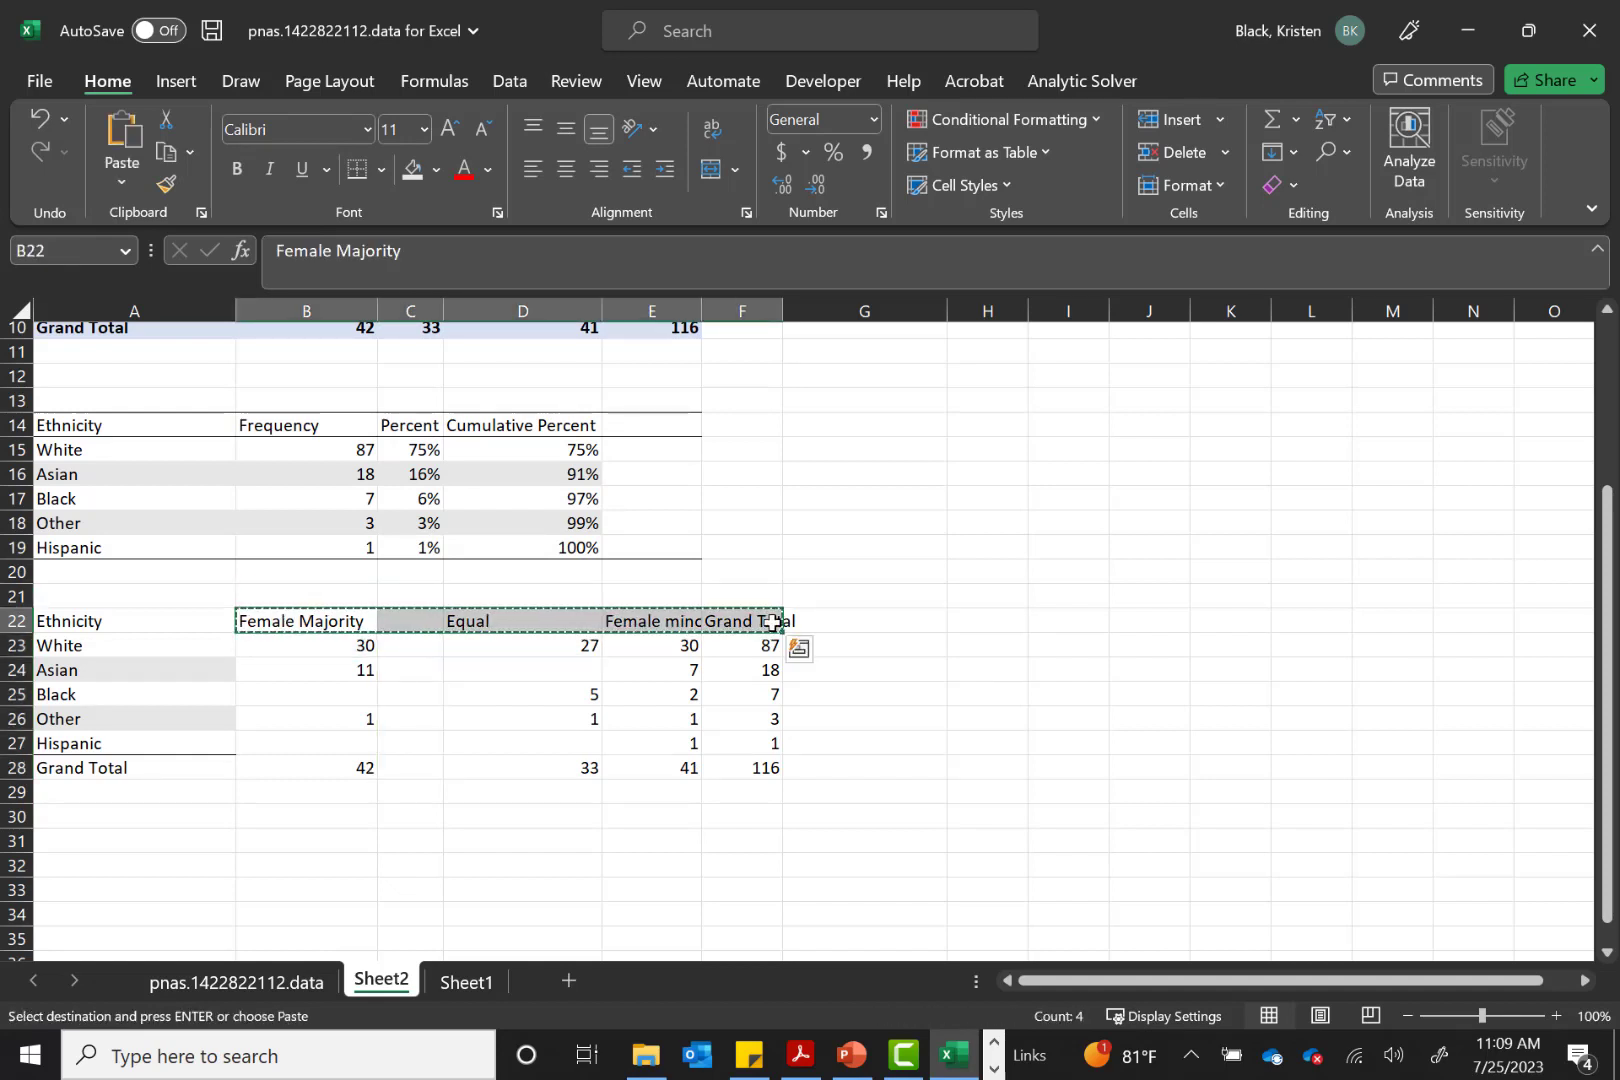
pyautogui.press('Up')
pyautogui.press('Return')
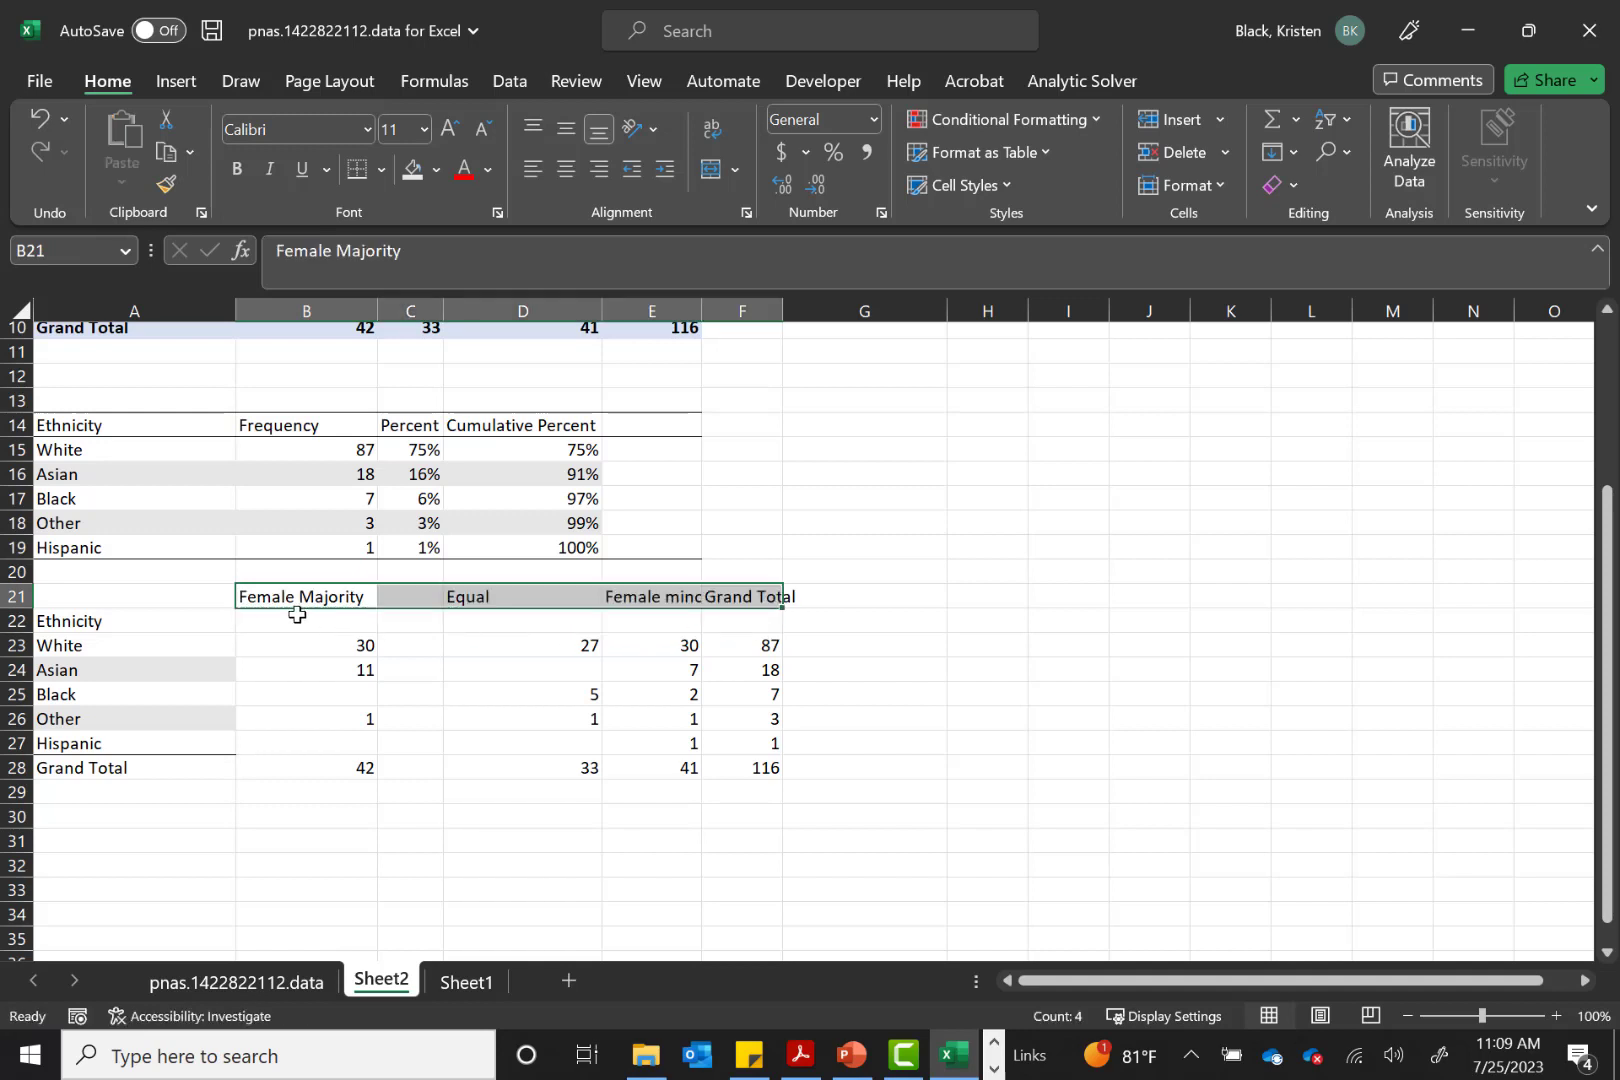
# Add the subheaders Frequency in B22 and Percent in C22 beneath Female Majority
pyautogui.click(298, 614)
pyautogui.write('Frequency')
pyautogui.press('Tab')
pyautogui.write('Per')
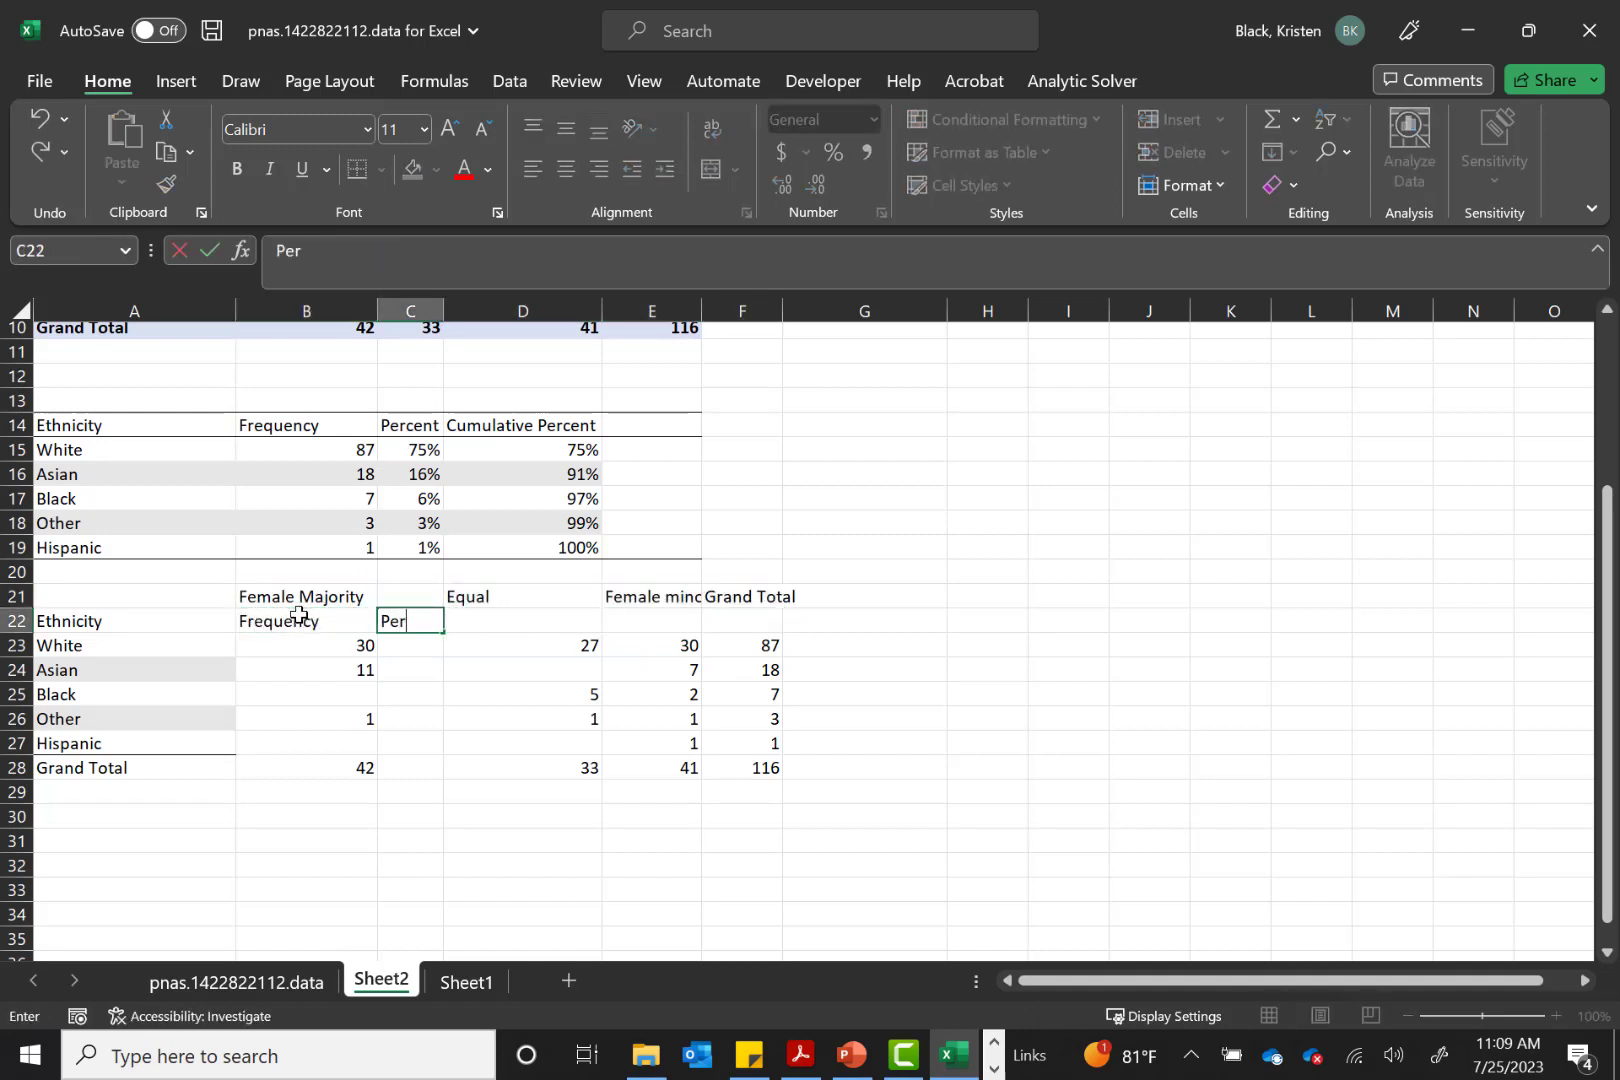
pyautogui.press('Return')
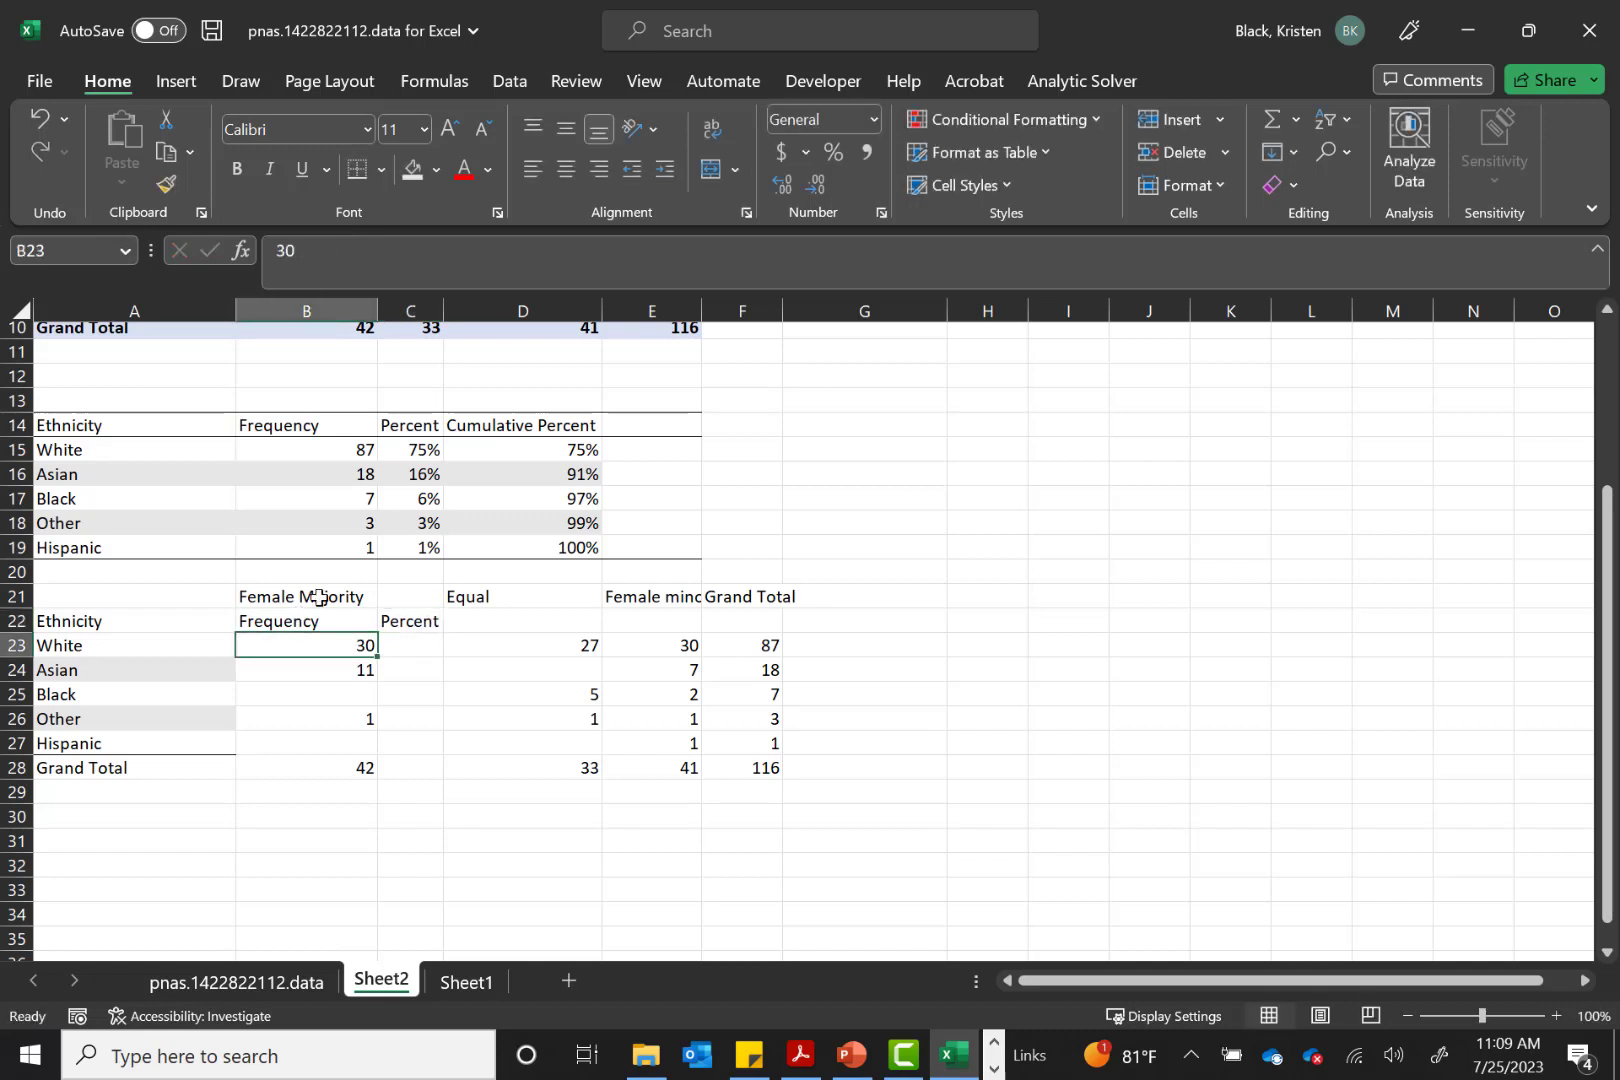
# Calculate the White share of the Female Majority condition in C23 with the formula =B23/42
pyautogui.click(412, 649)
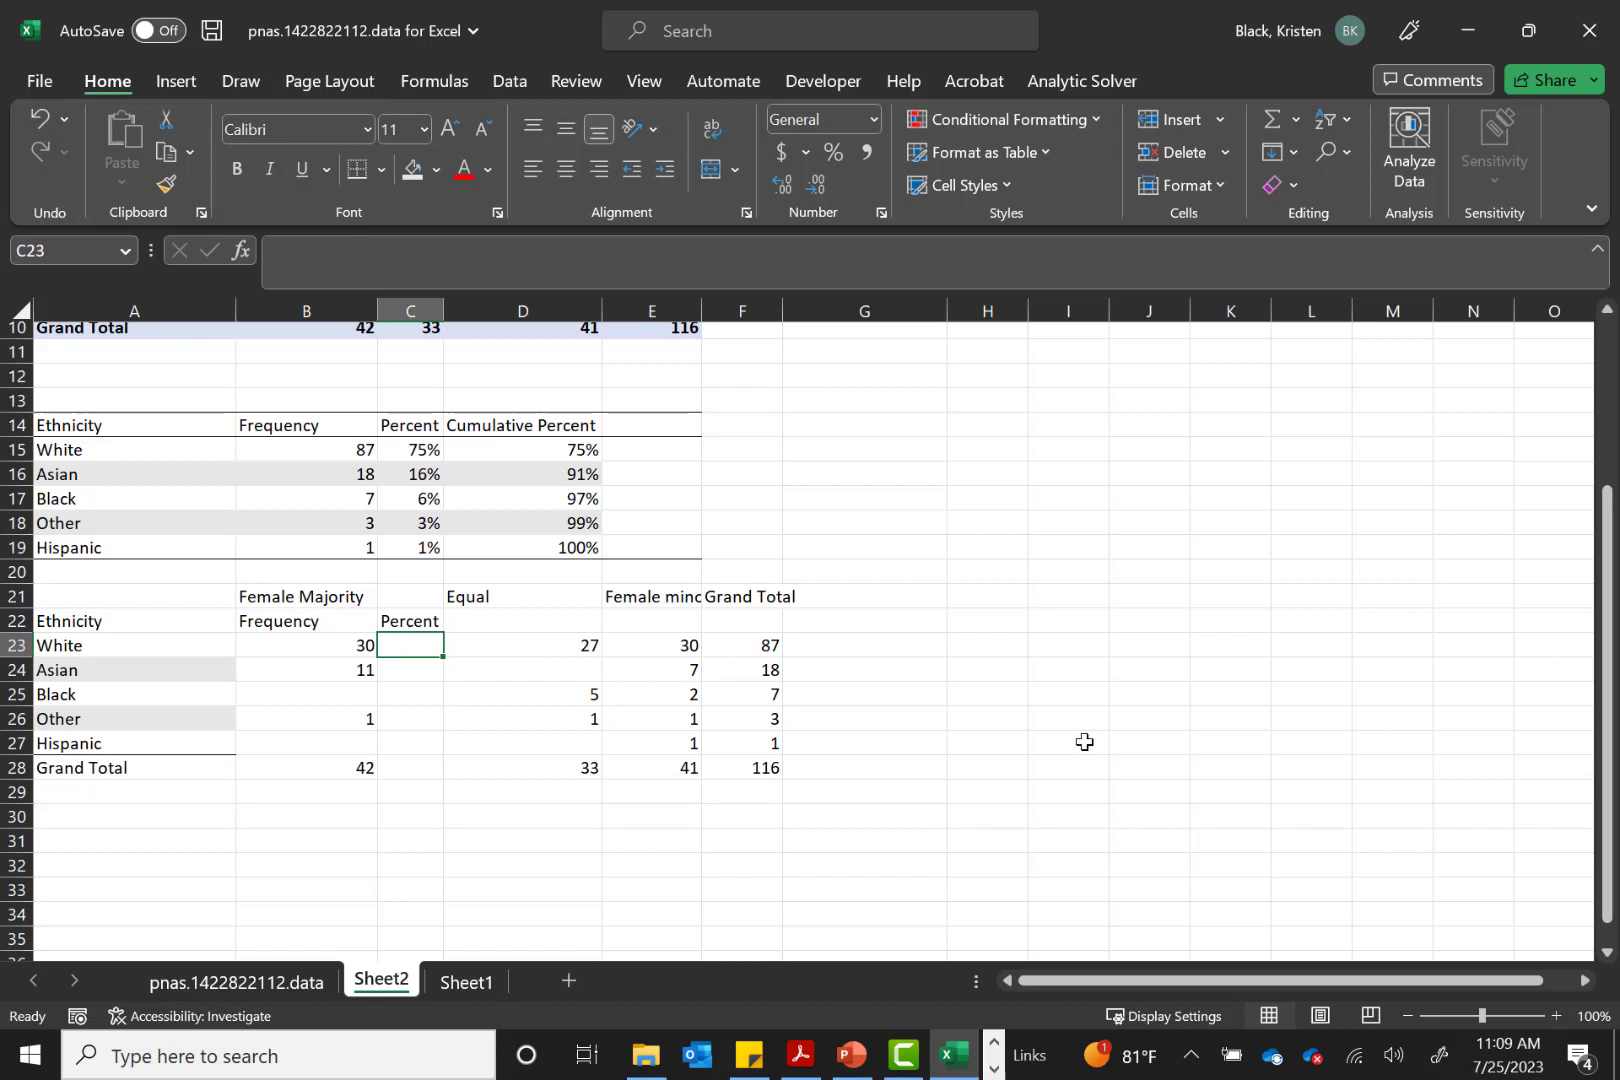
pyautogui.click(327, 641)
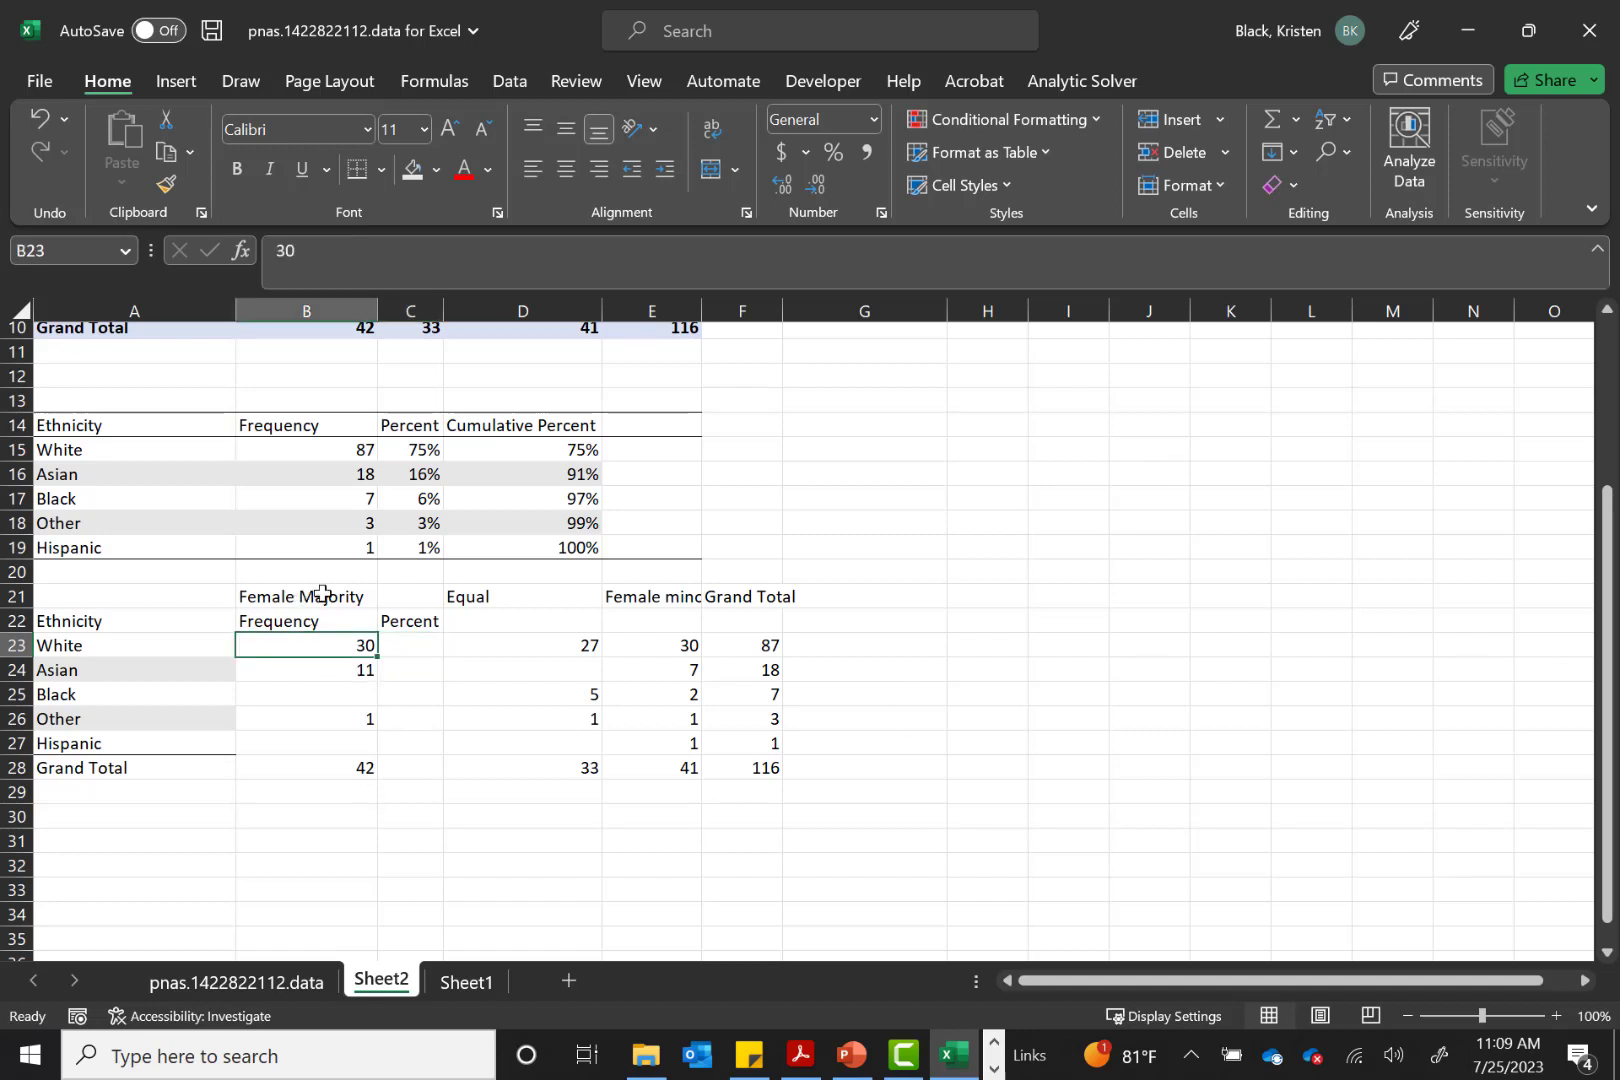
pyautogui.click(414, 648)
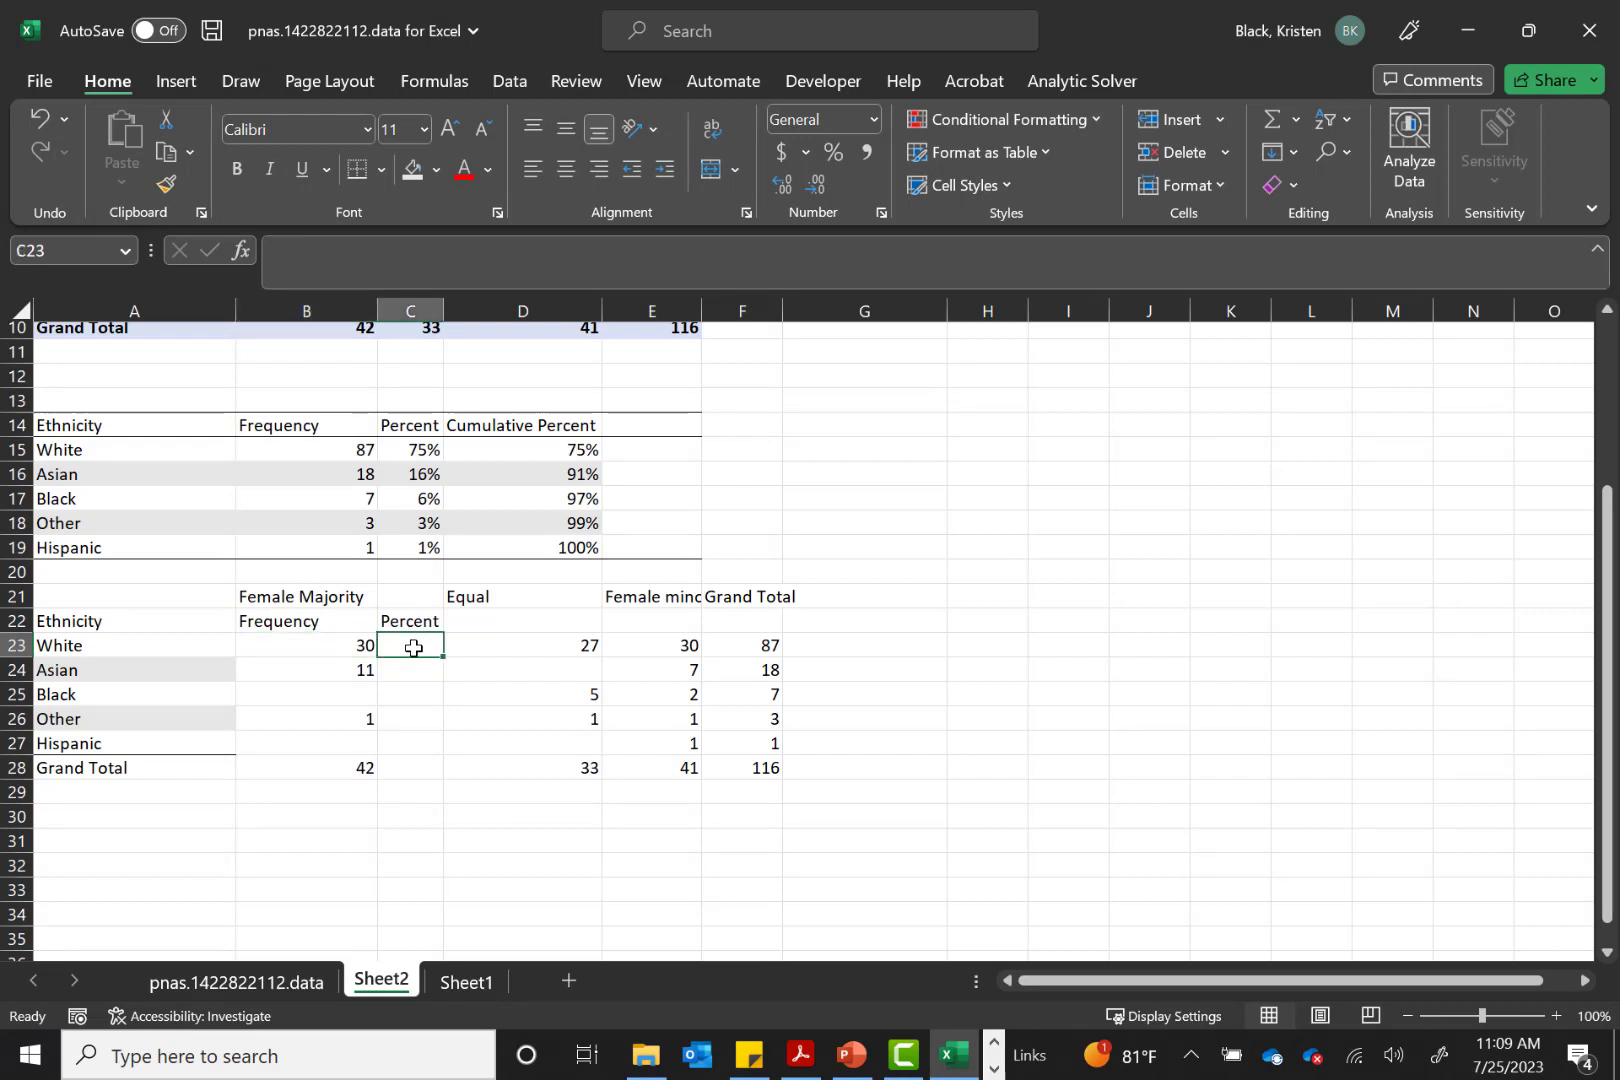
pyautogui.write('=')
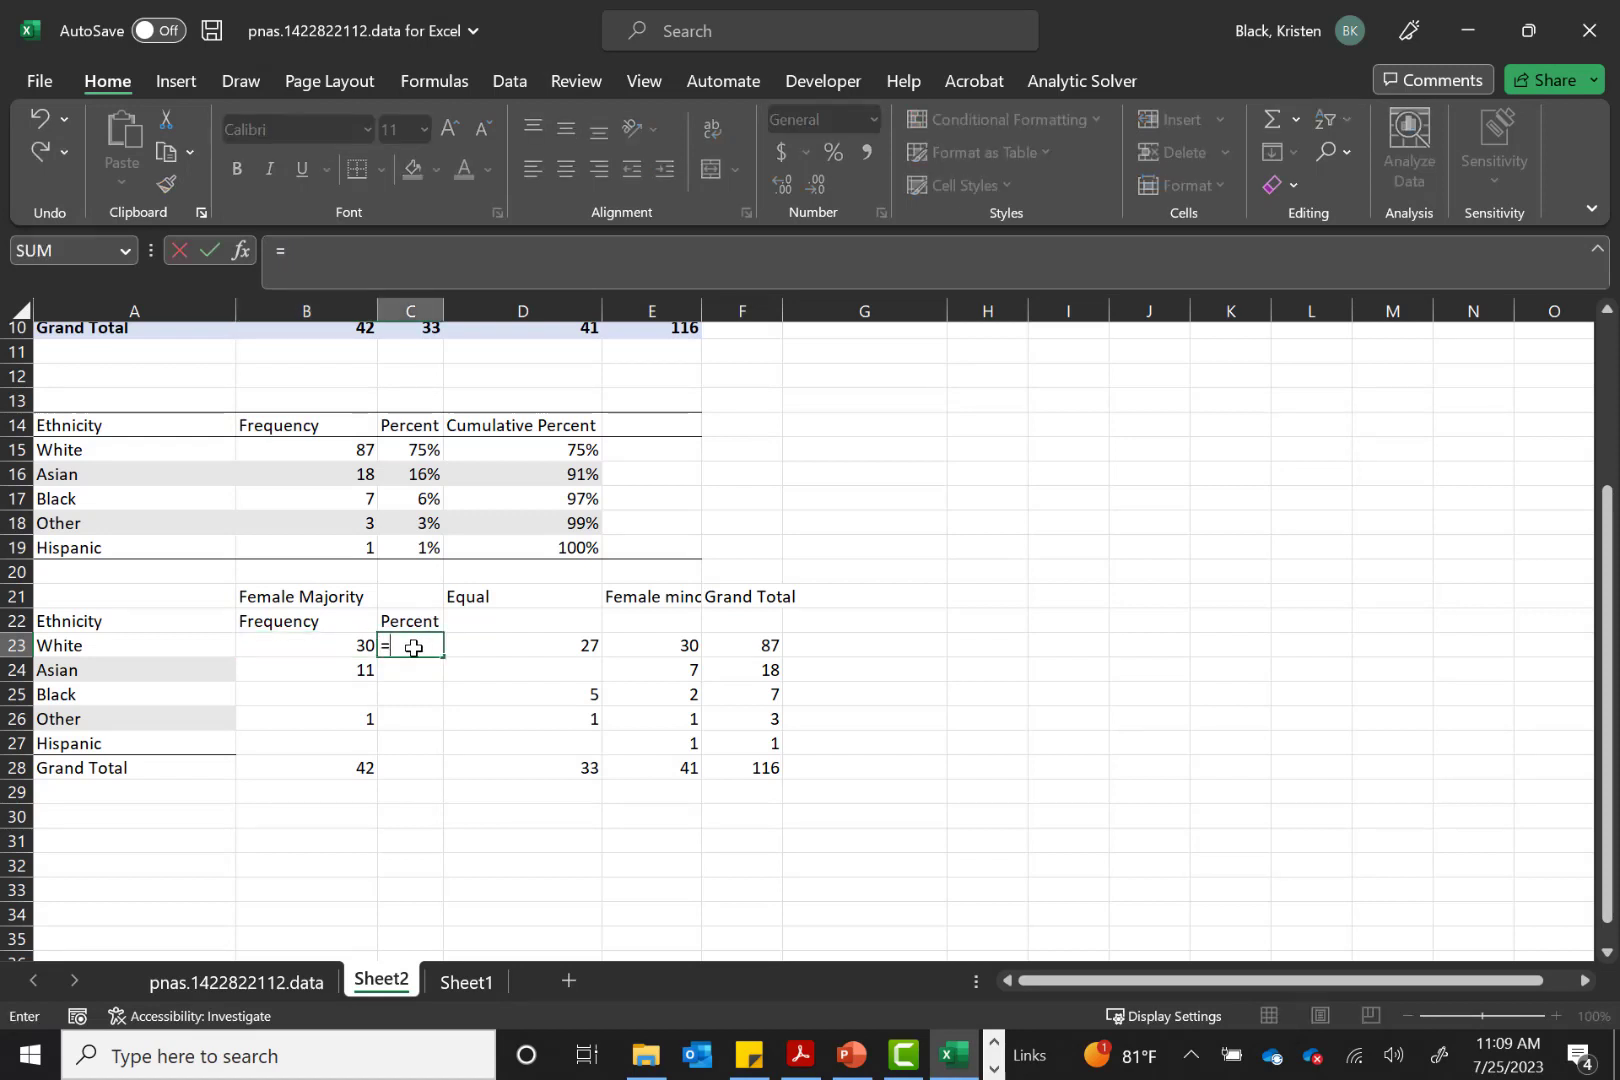
pyautogui.press('Left')
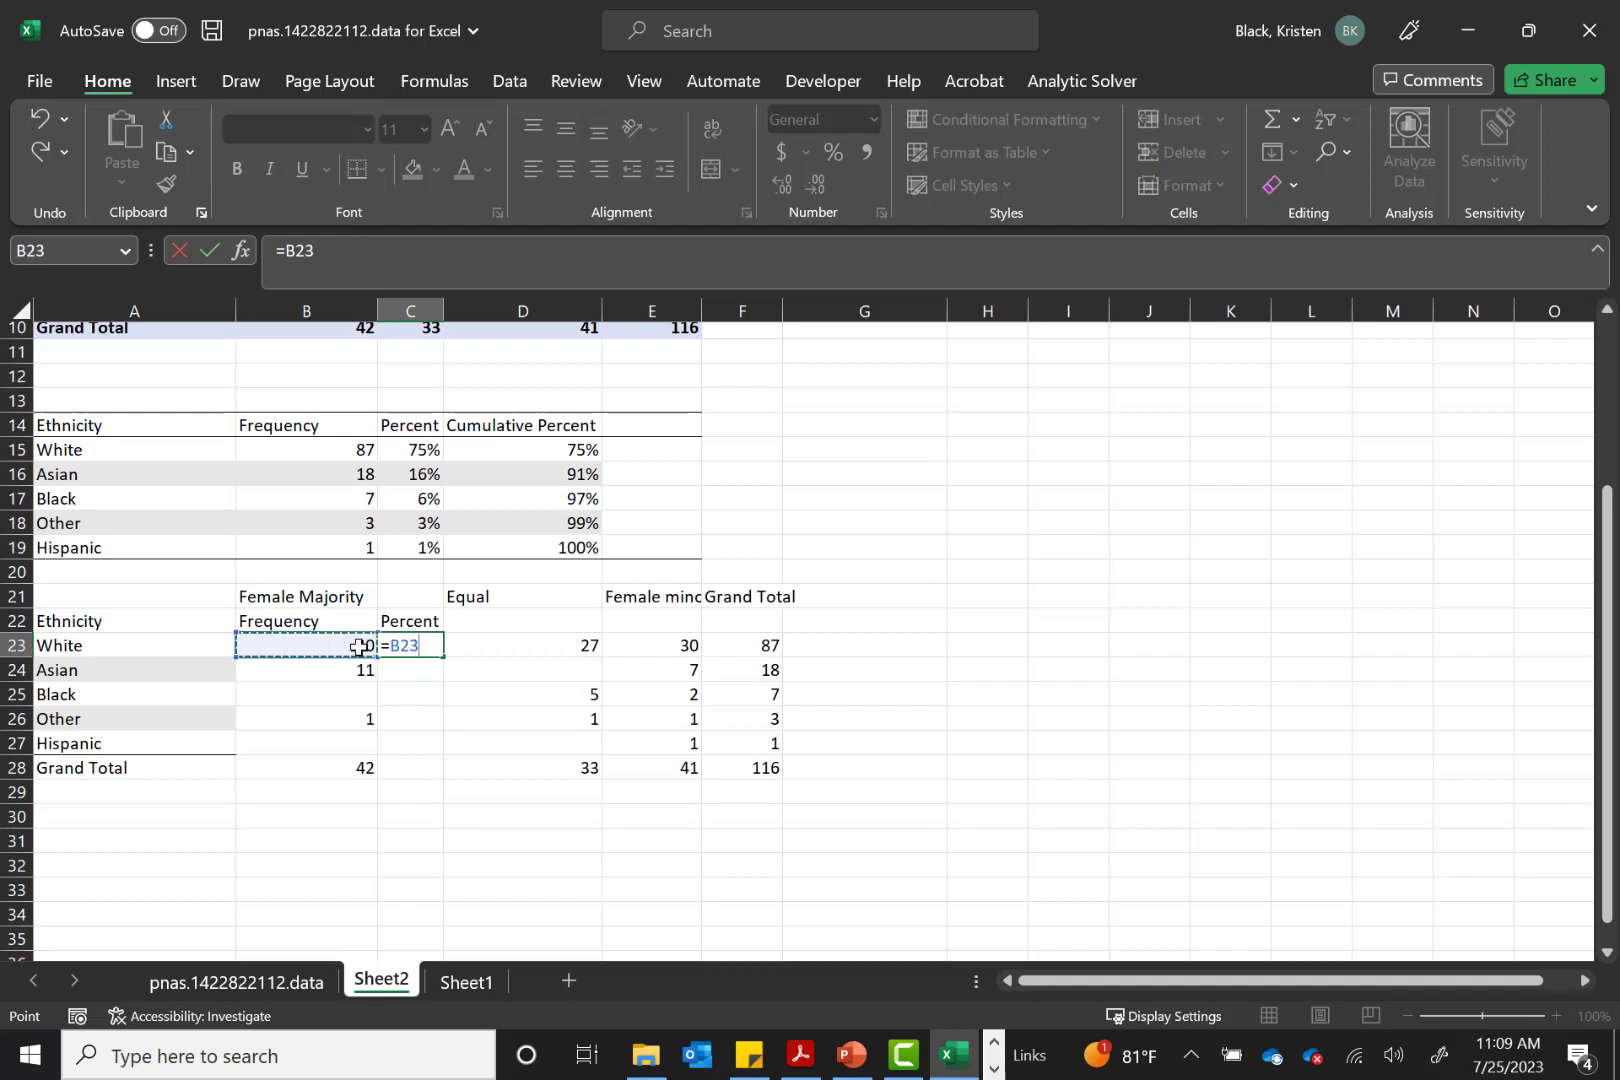
pyautogui.write('/')
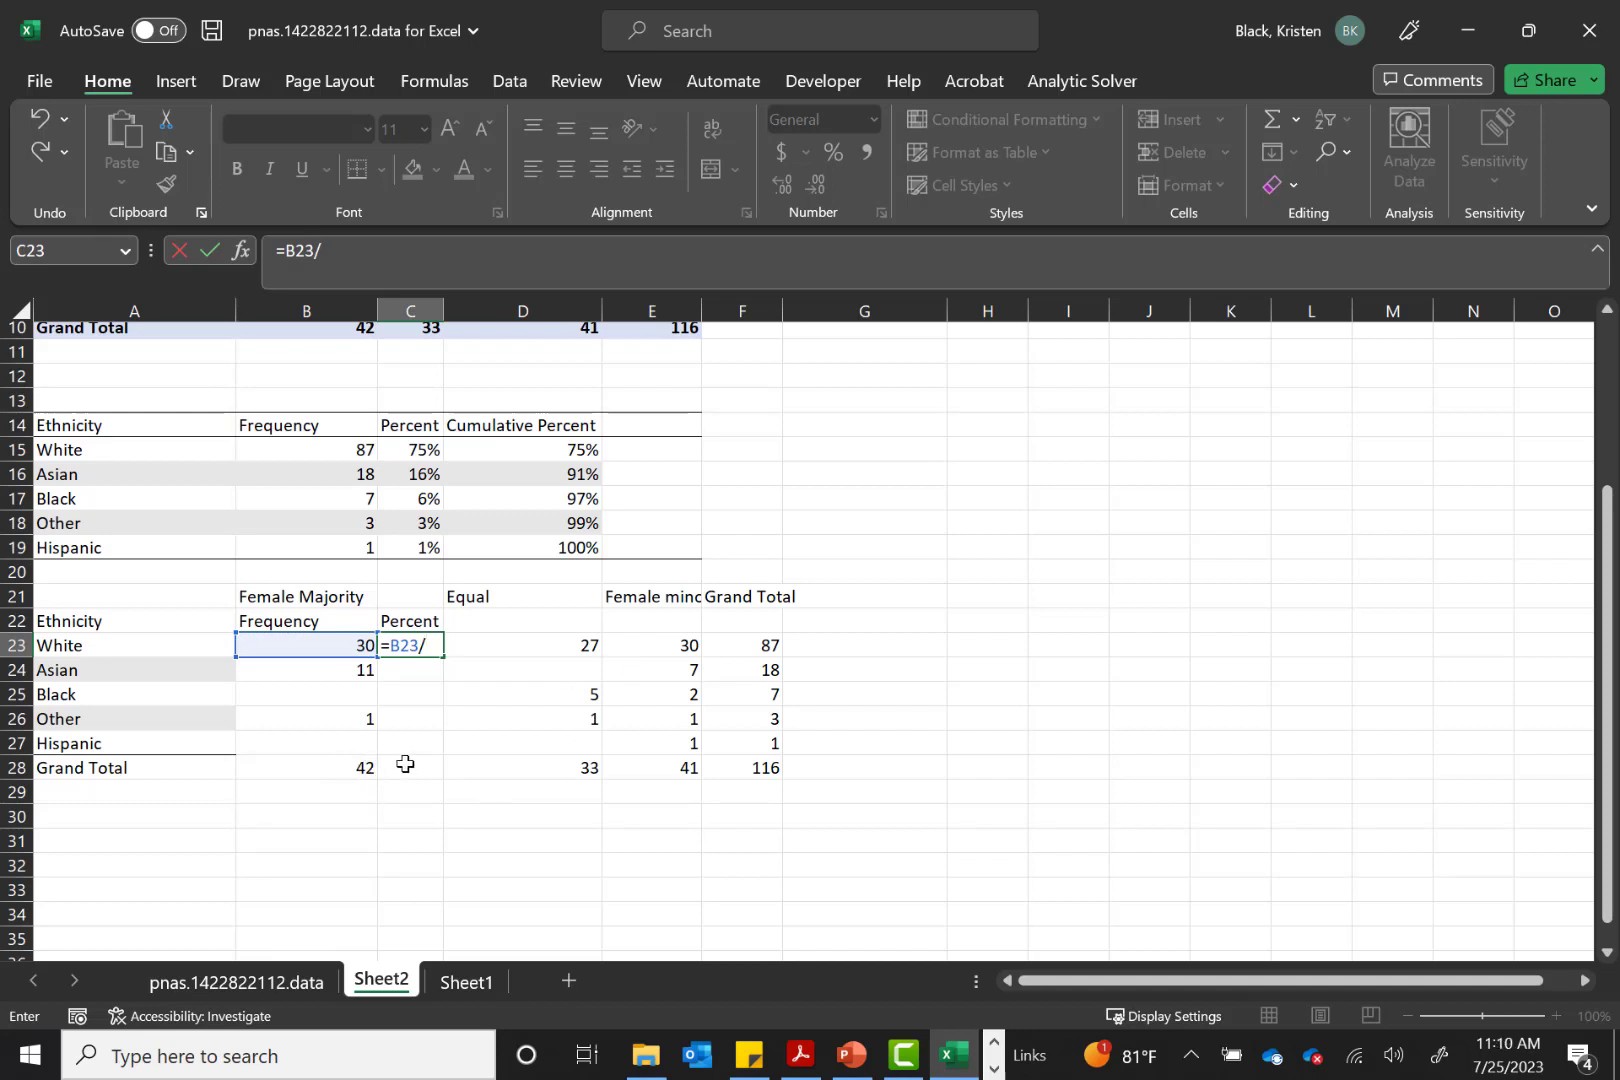
pyautogui.write('42')
pyautogui.press('Return')
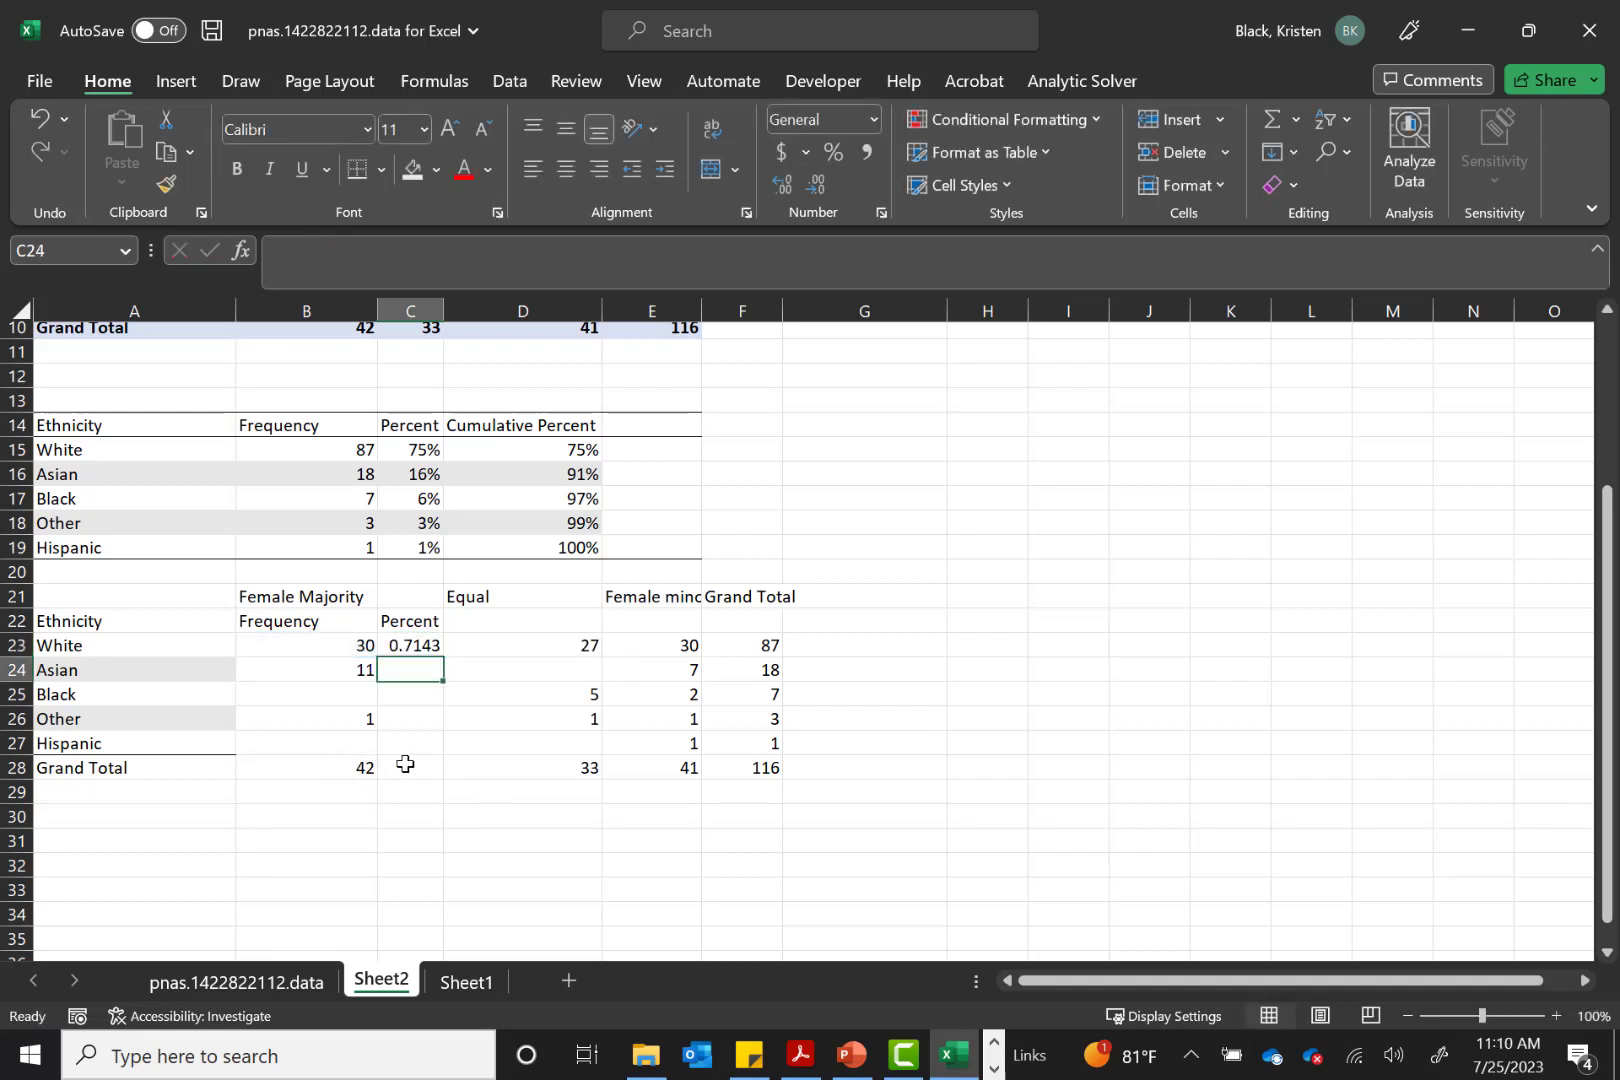
# Fill the Female Majority percent formula from C23 down through C27 and check the copied formulas
pyautogui.press('Up')
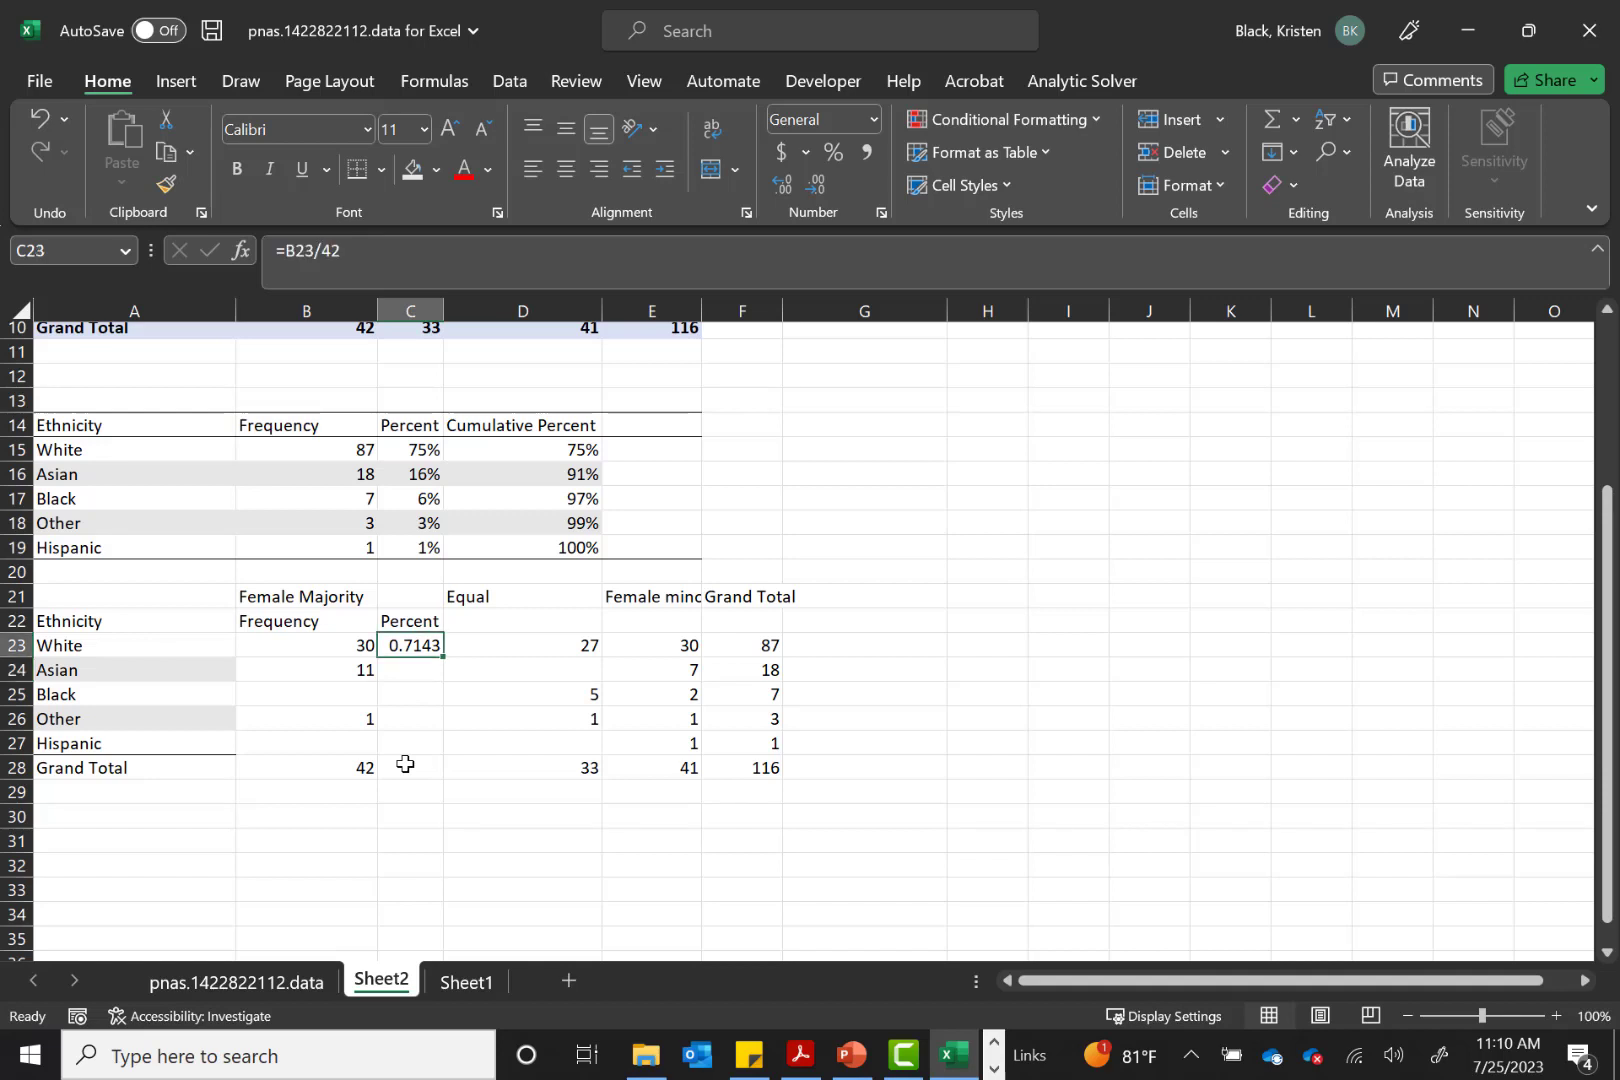
pyautogui.moveTo(443, 657); pyautogui.dragTo(443, 756)
pyautogui.press('Down')
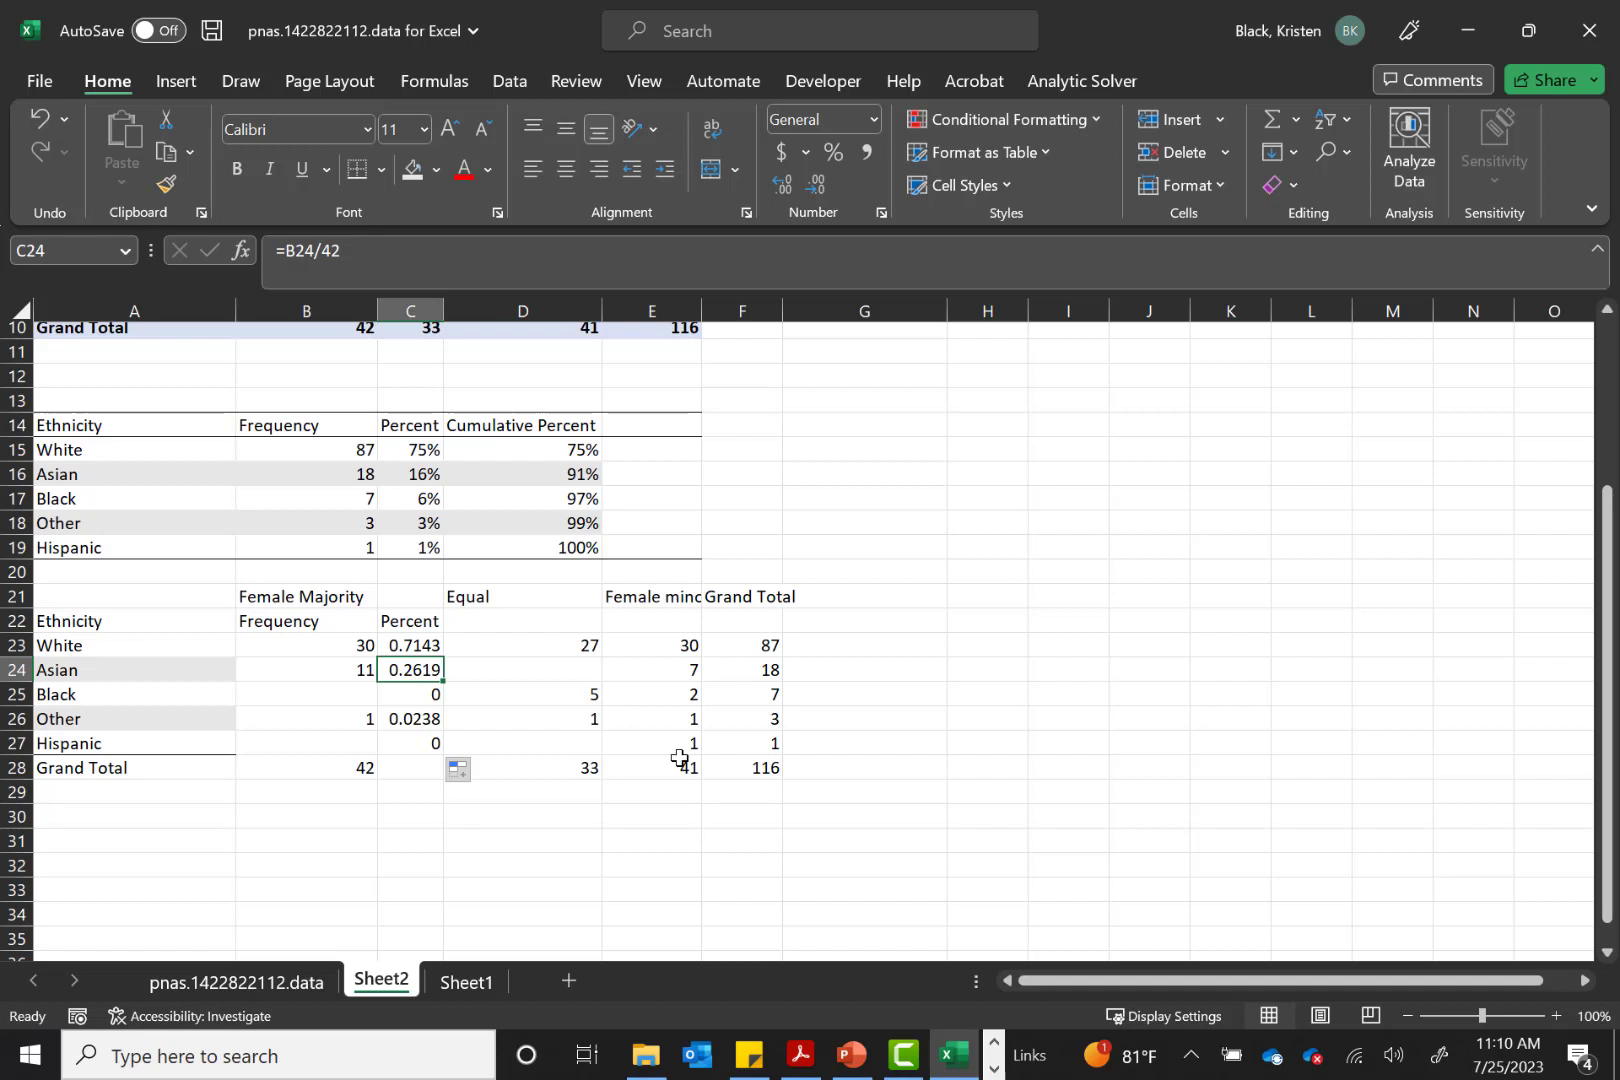
pyautogui.press('Down')
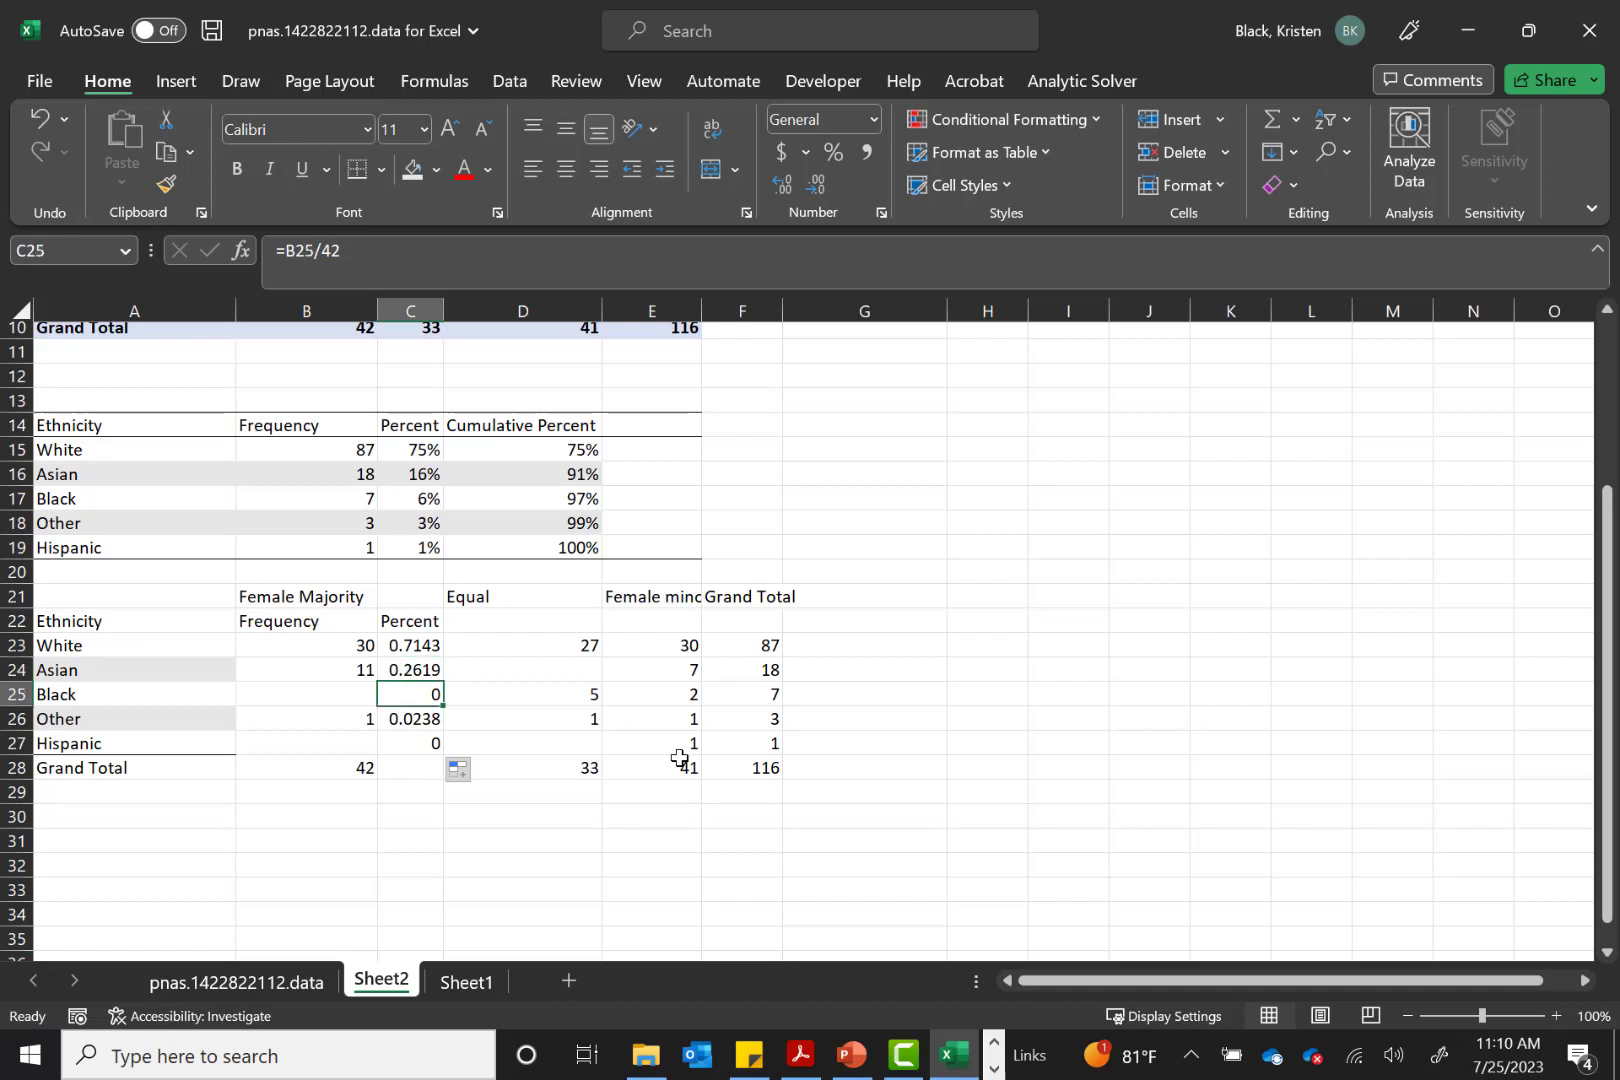
pyautogui.press('Down')
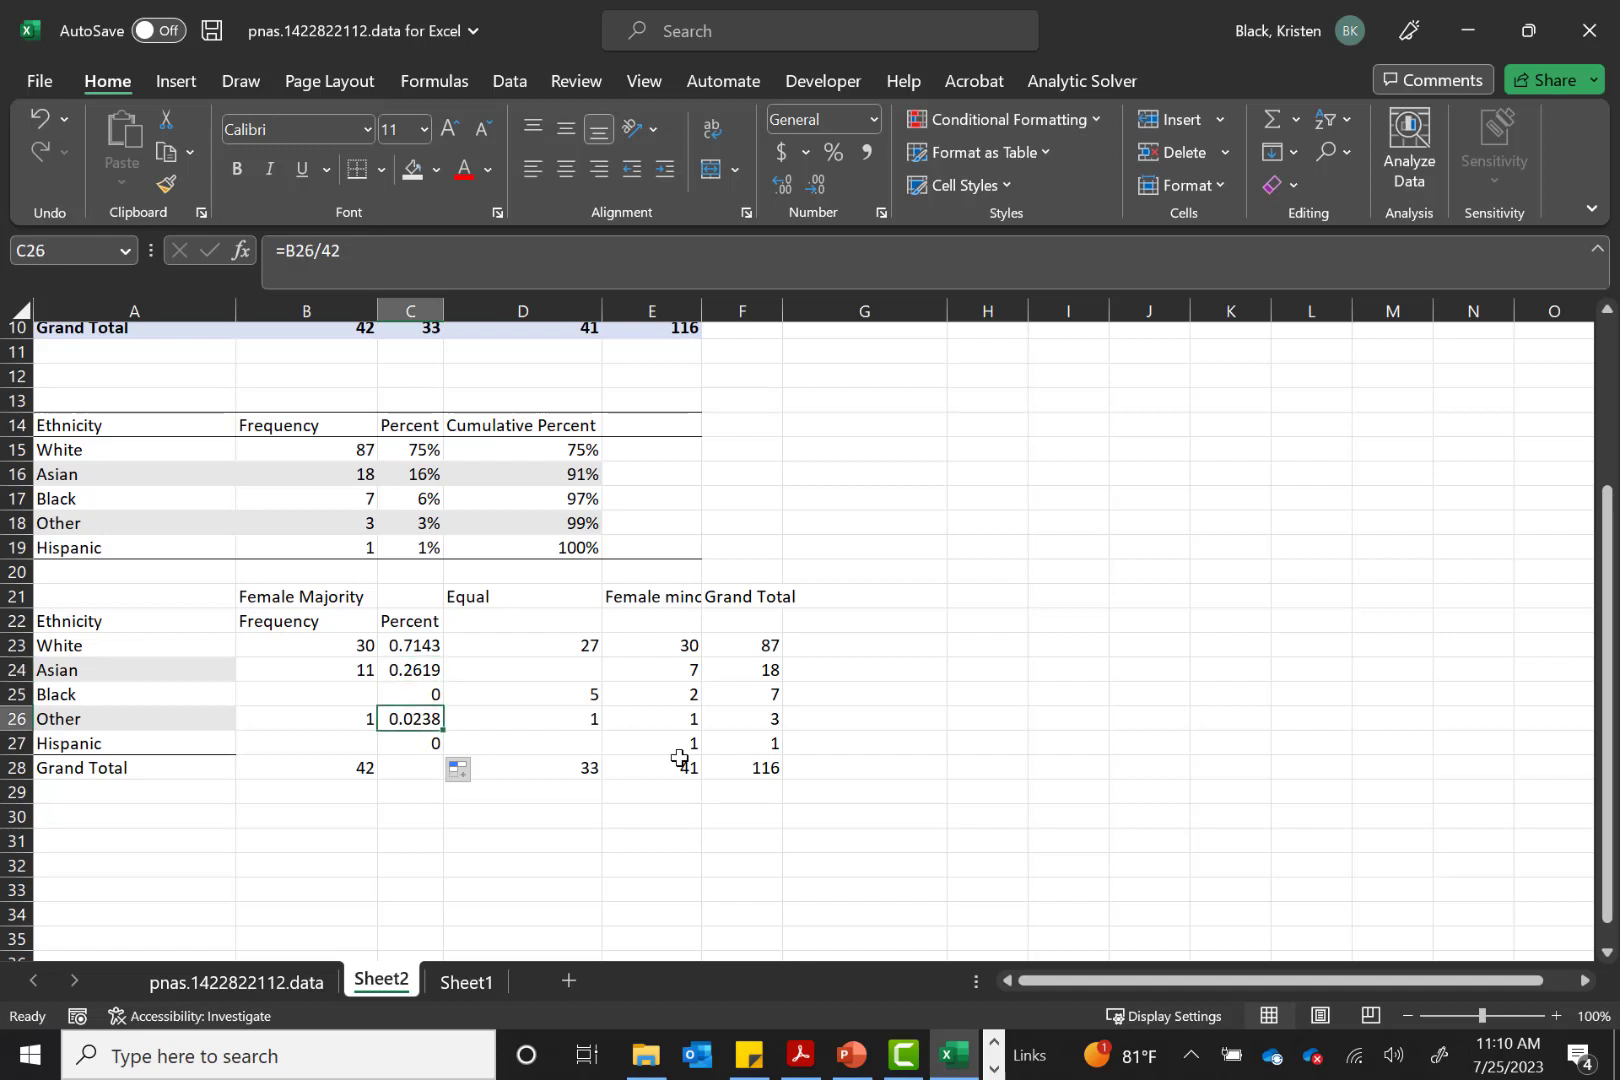
pyautogui.press('Down')
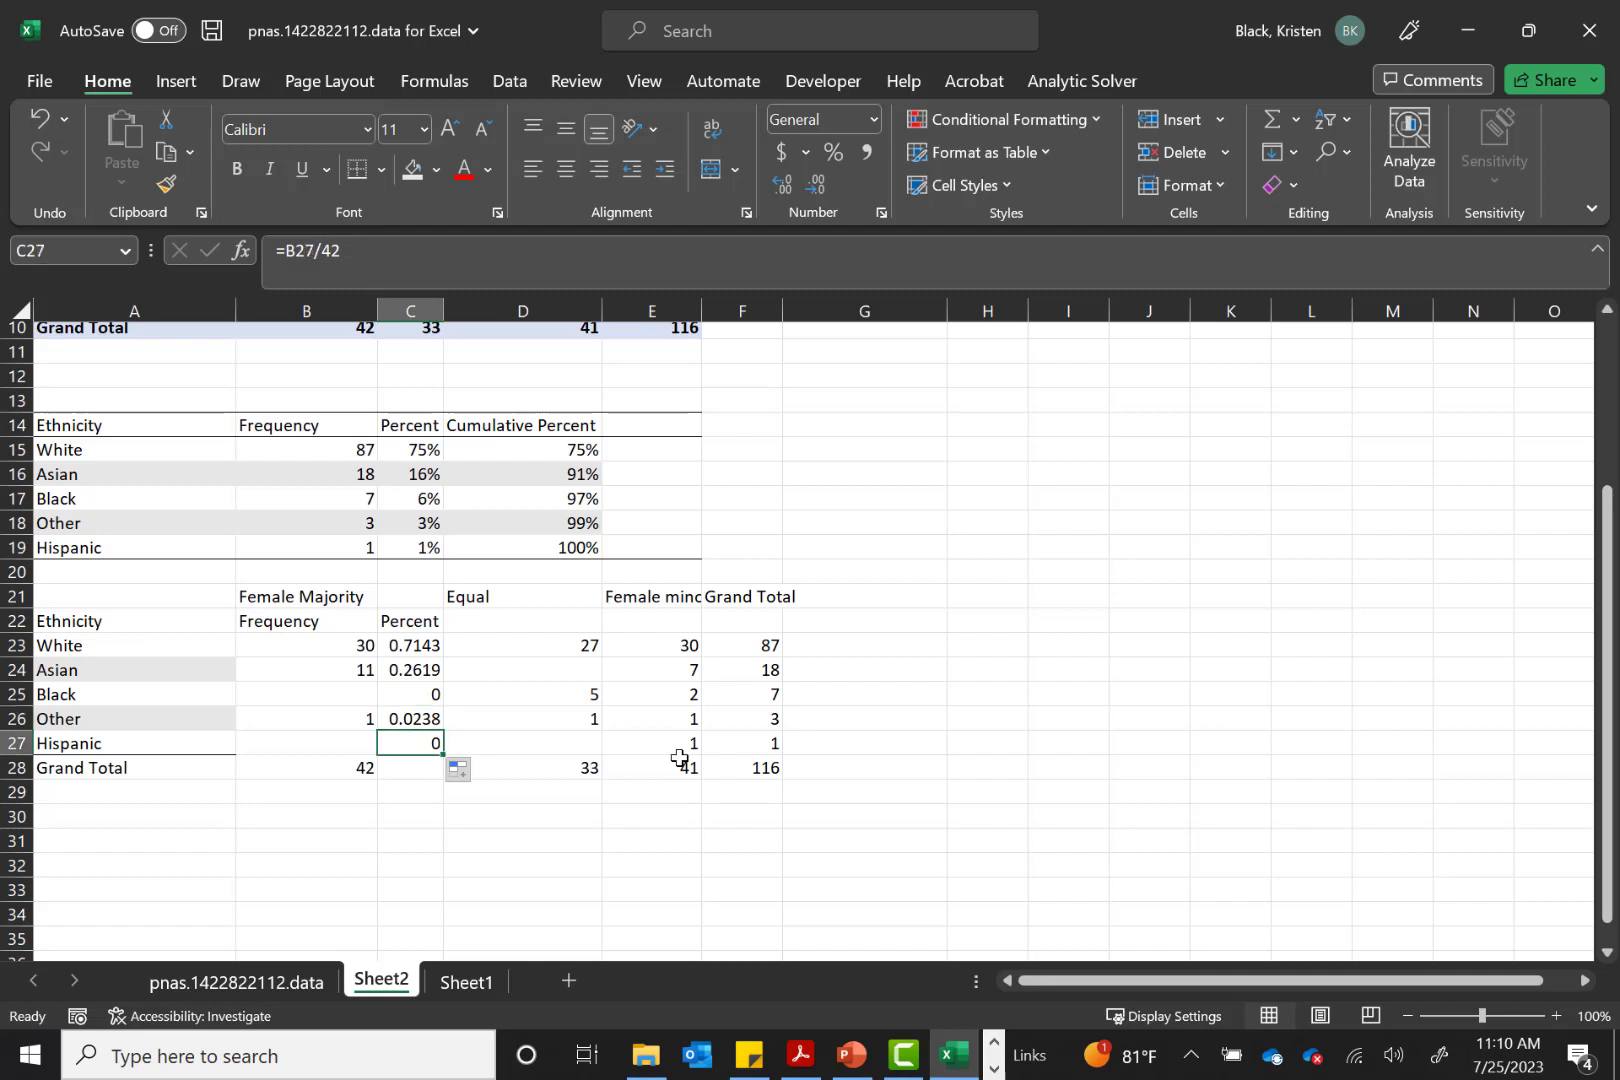
pyautogui.press('Down')
pyautogui.press('Down')
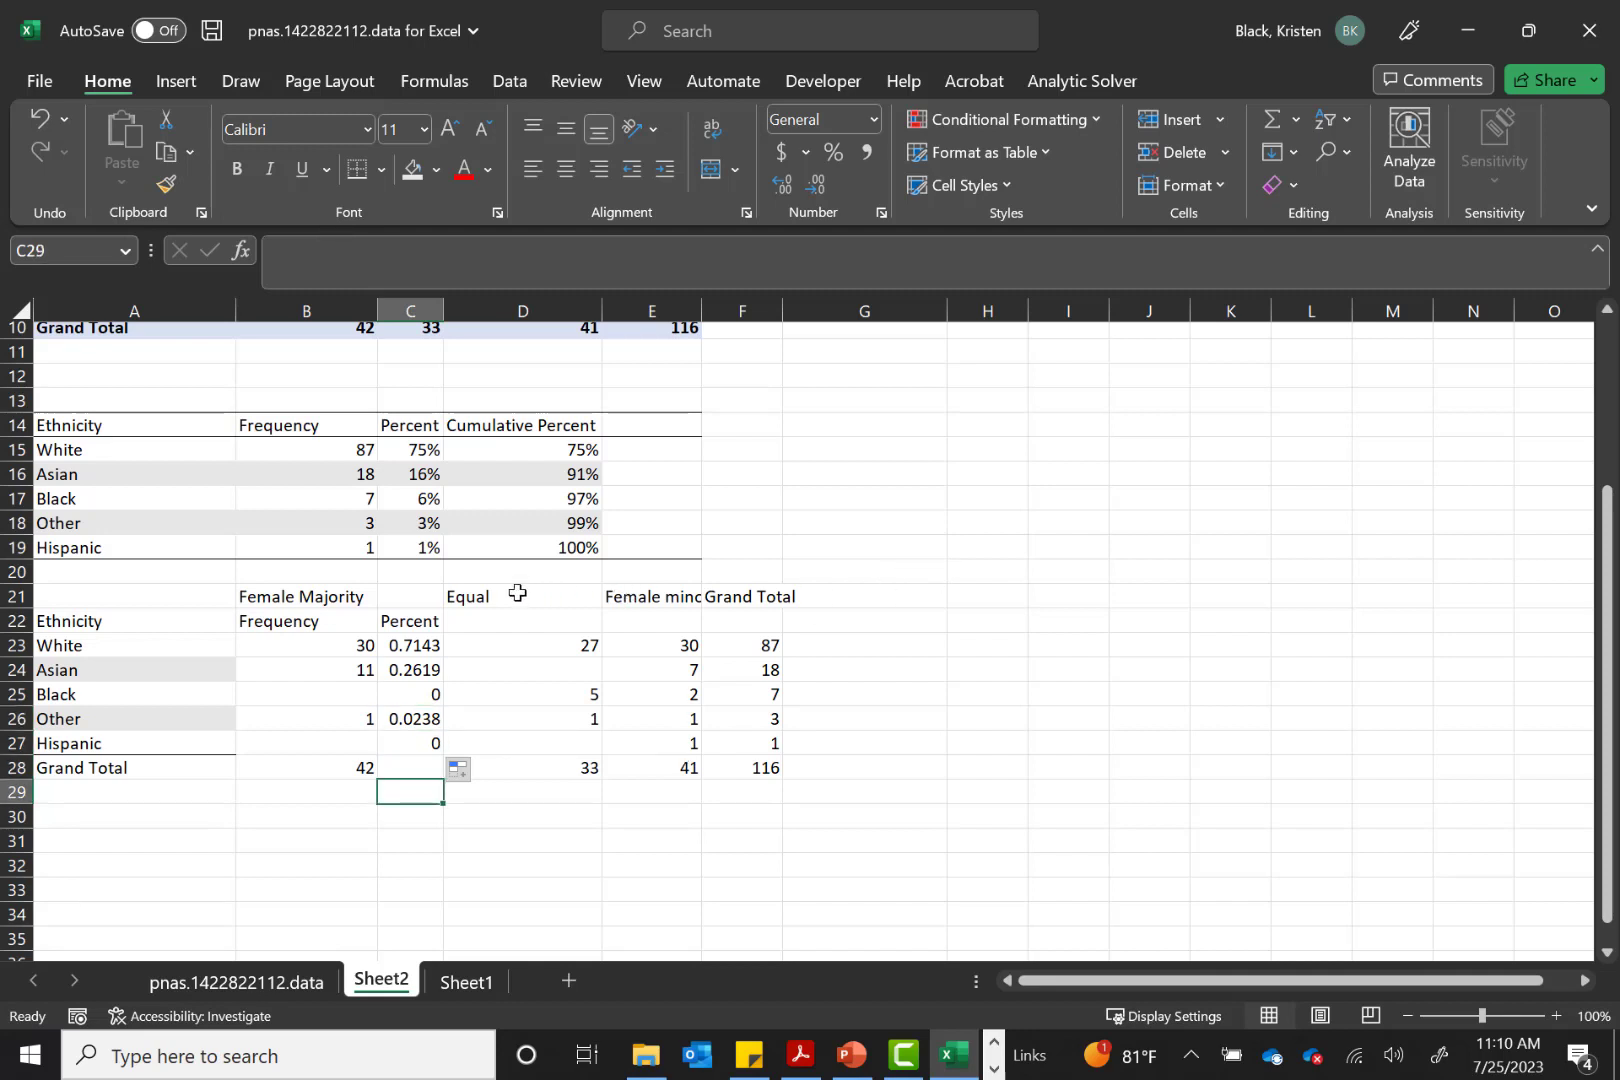
# Insert blank cells at E21:E28, shifting the existing cells right, to make an empty column after Equal
pyautogui.click(545, 618)
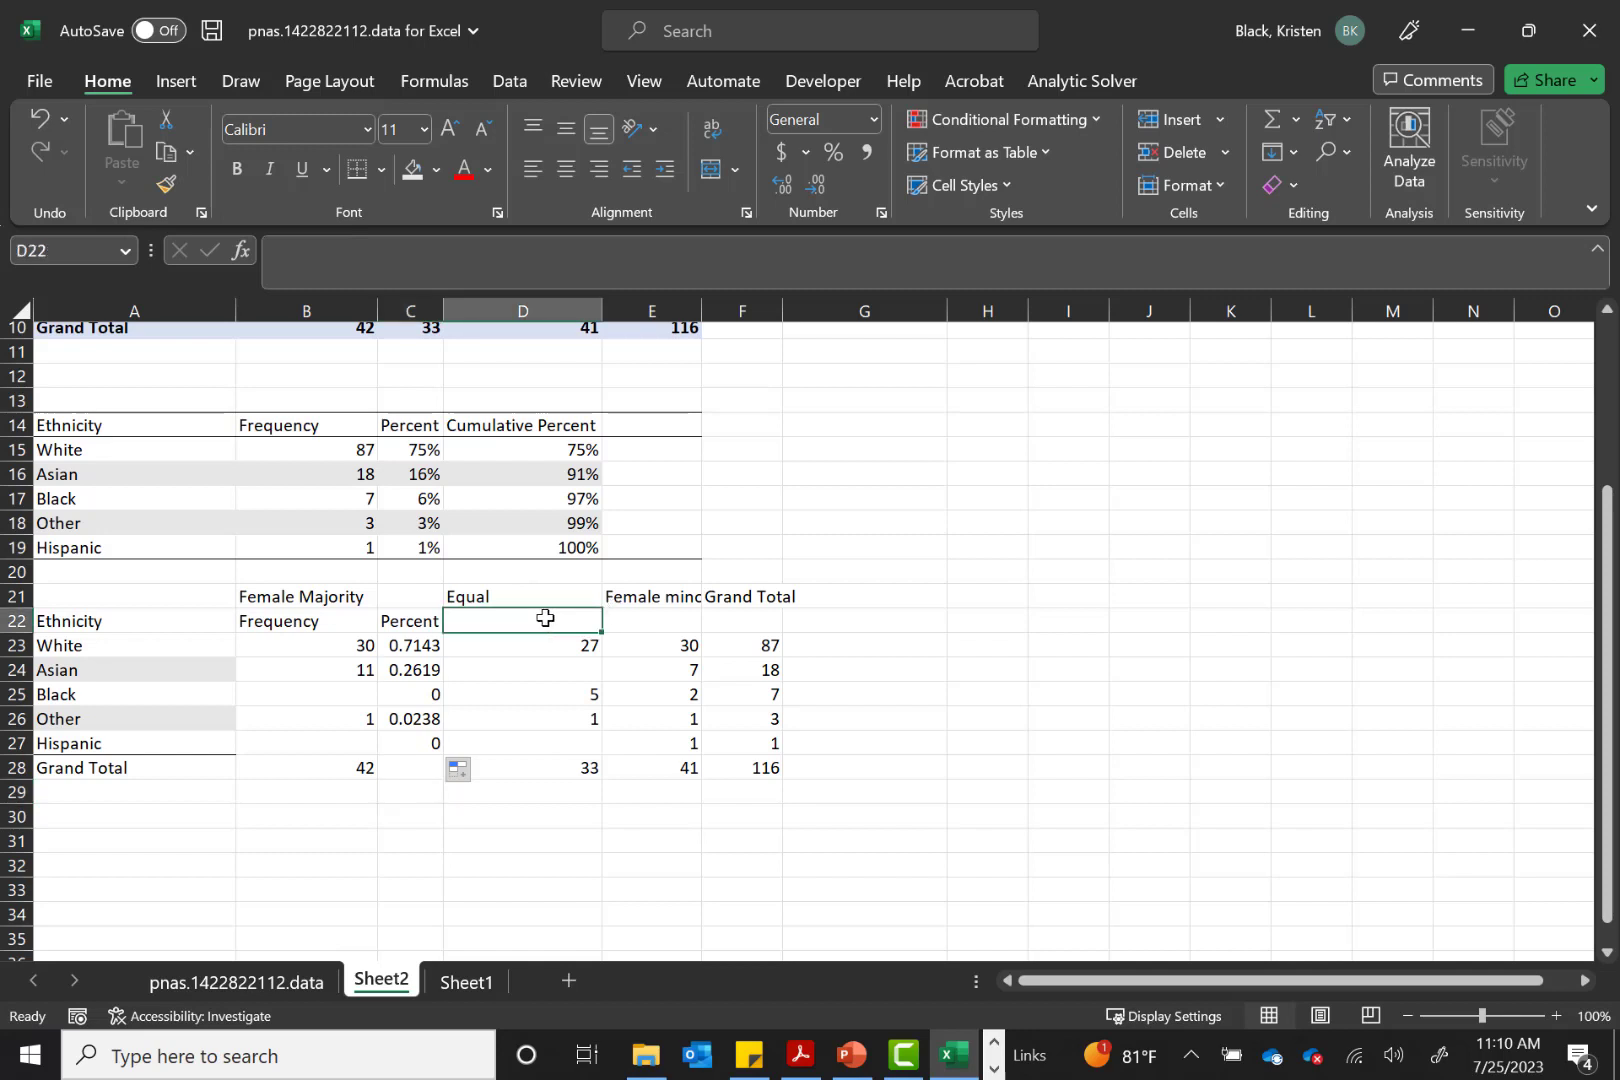
pyautogui.moveTo(667, 593); pyautogui.dragTo(675, 770)
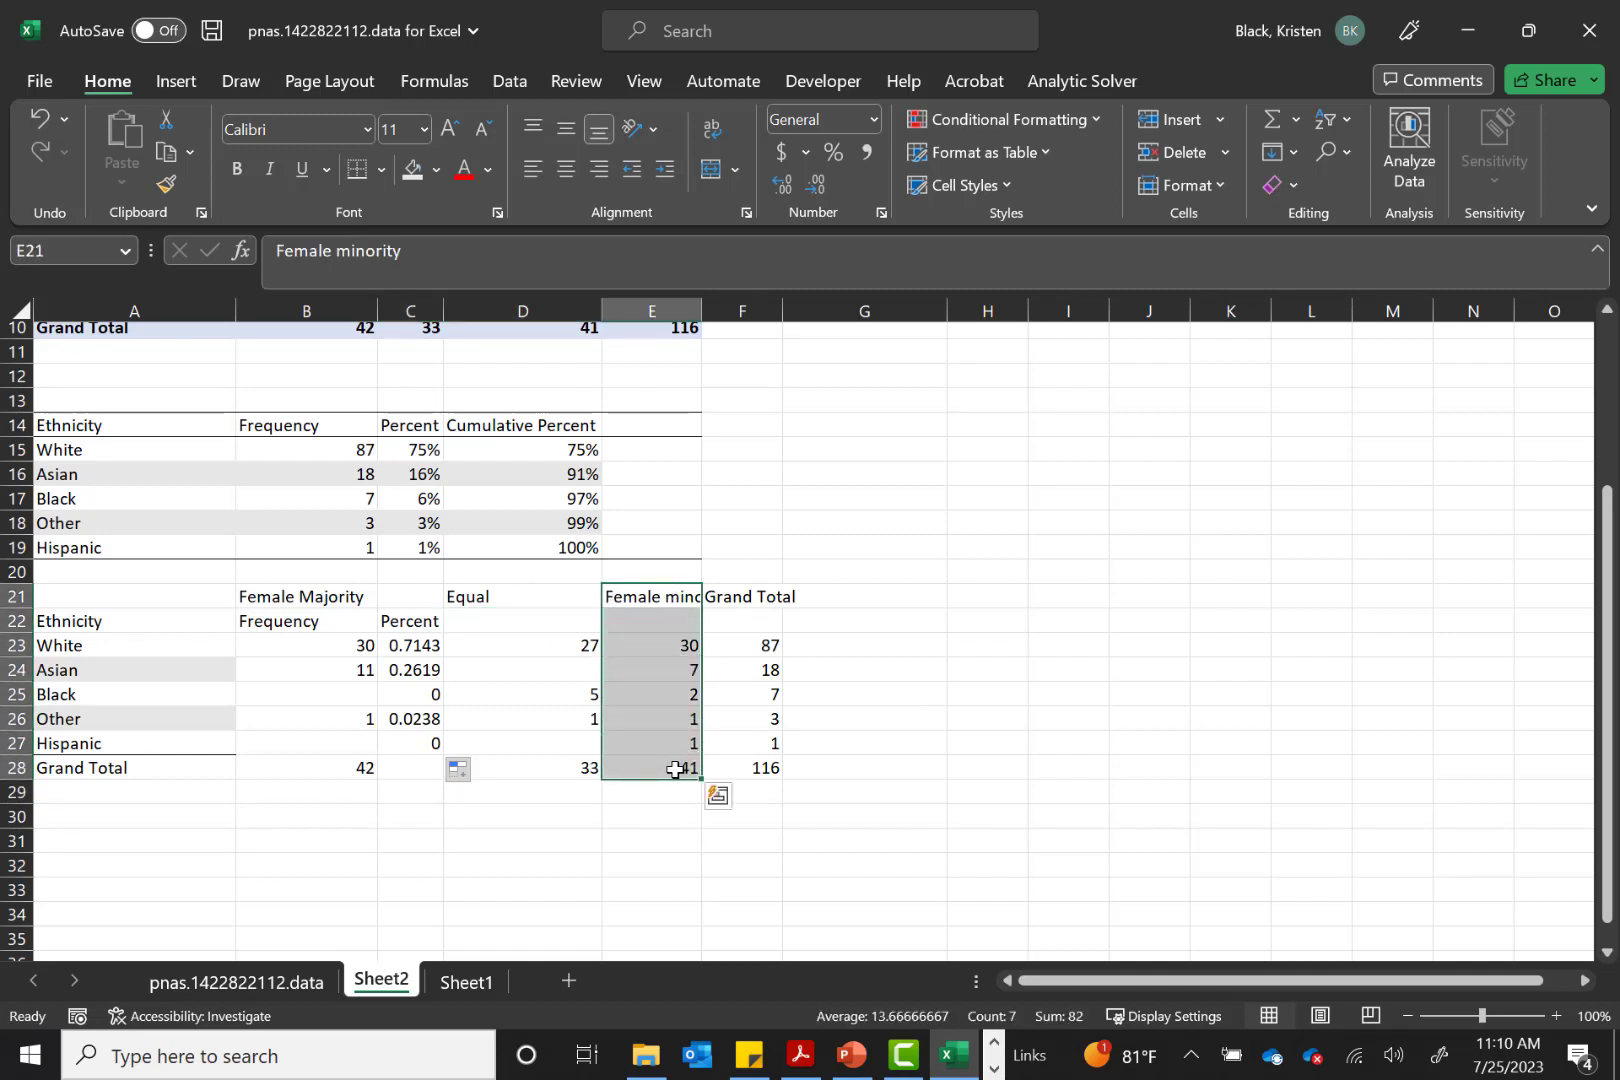
pyautogui.rightClick(641, 727)
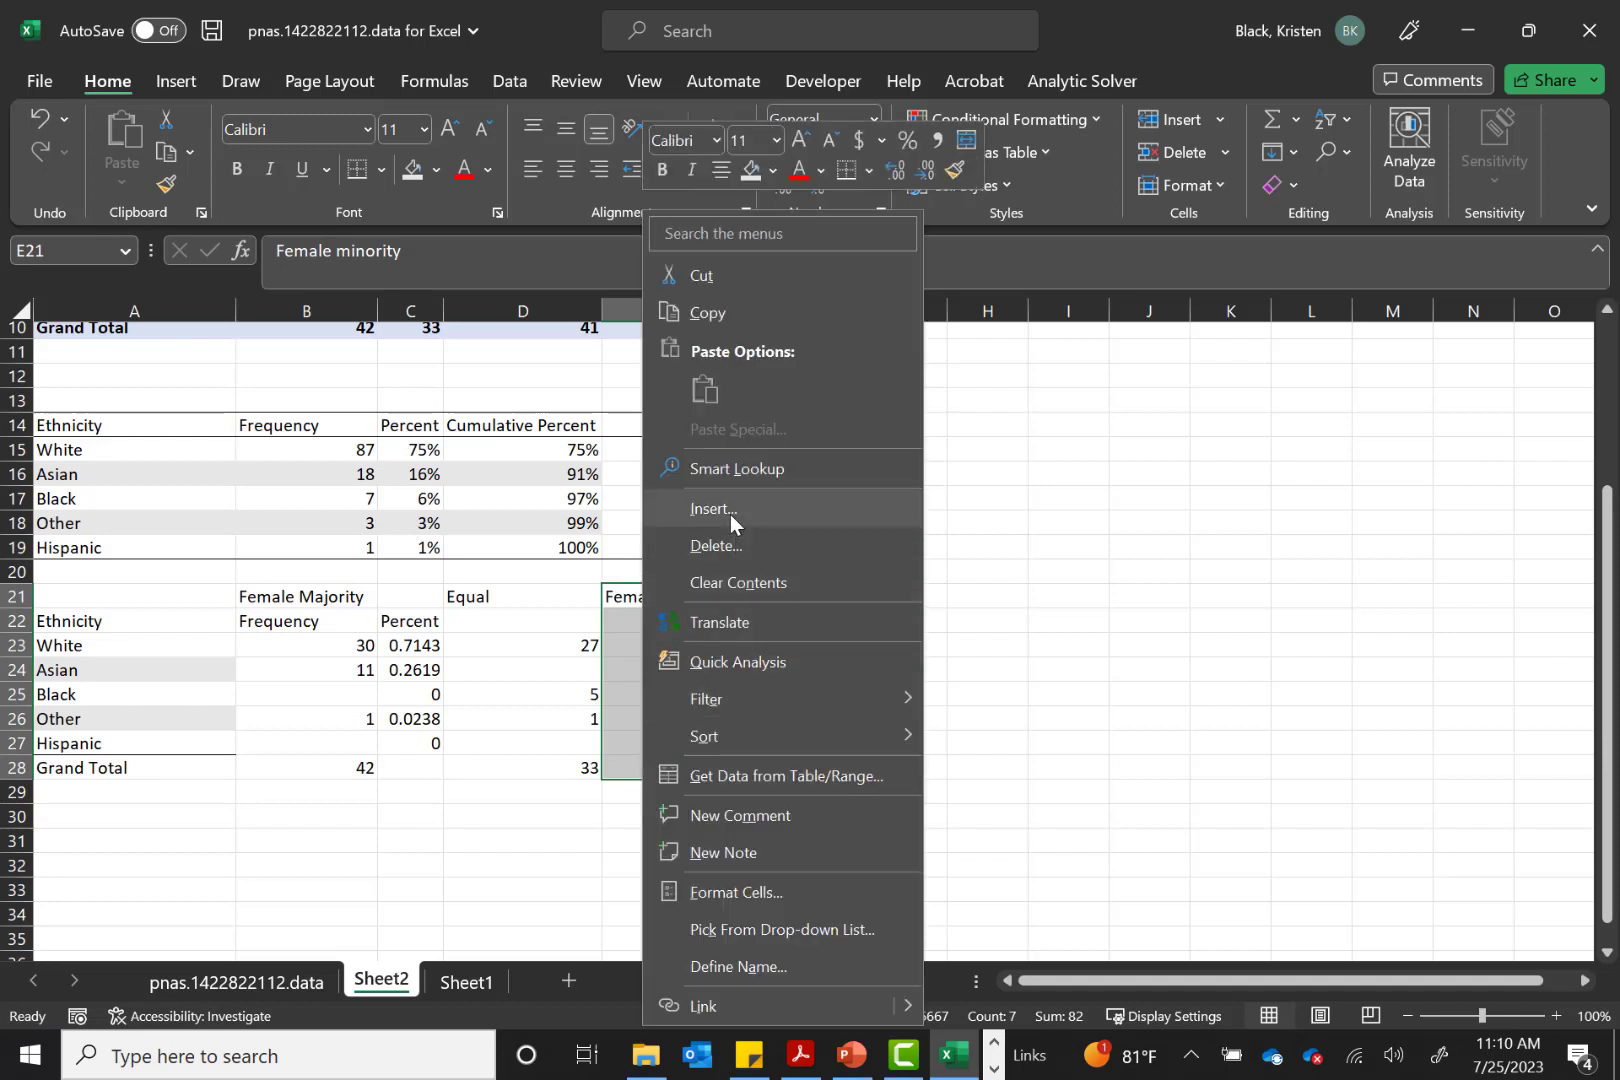
pyautogui.click(730, 510)
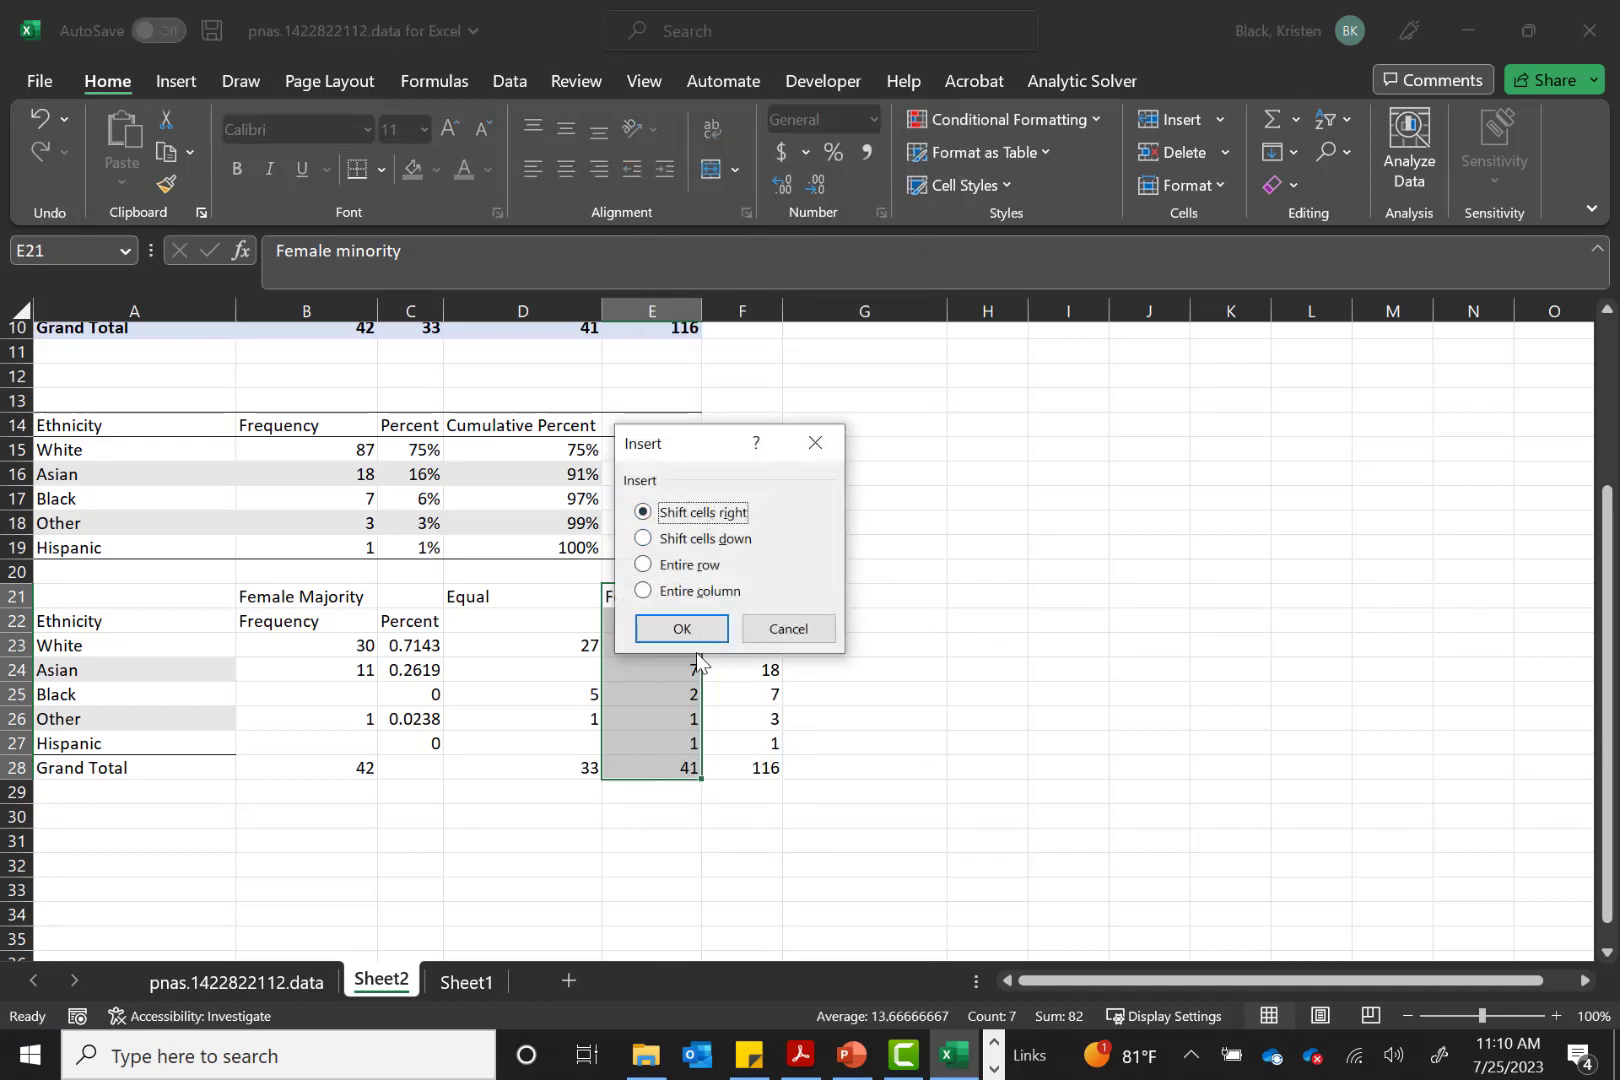
pyautogui.click(684, 628)
# Add the subheaders Frequency in D22 and percent in E22 beneath Equal
pyautogui.click(577, 617)
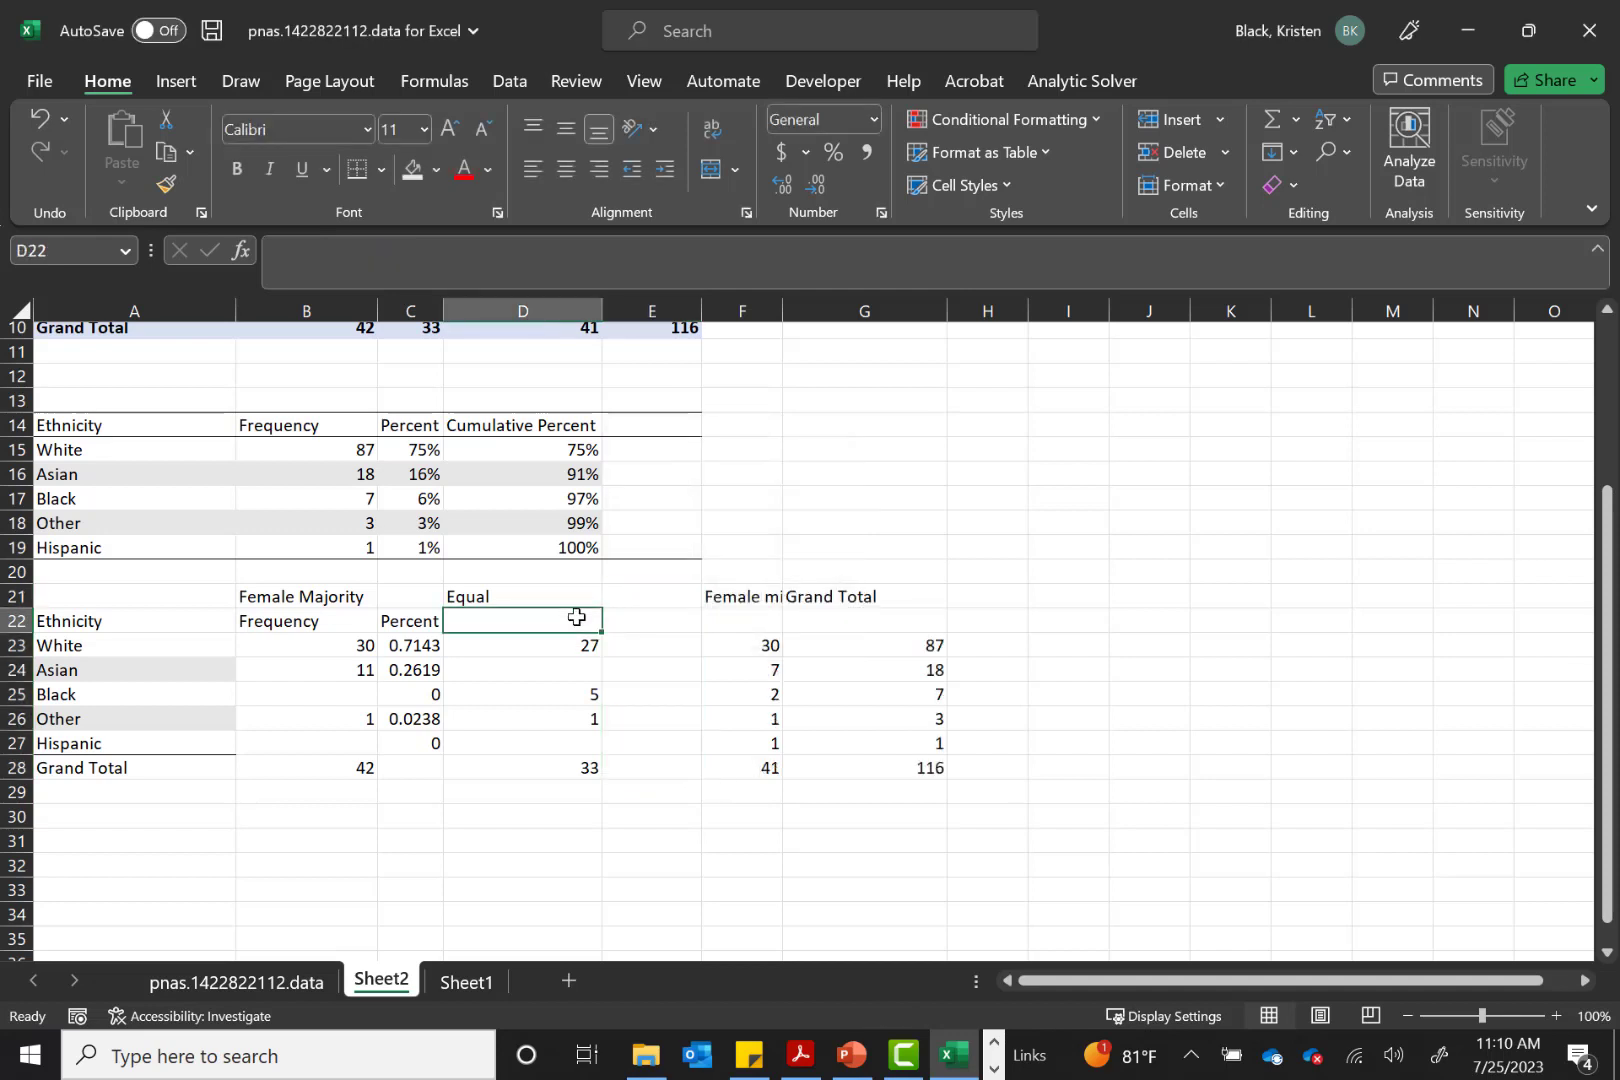
pyautogui.write('Frequency')
pyautogui.press('Tab')
pyautogui.write('percent')
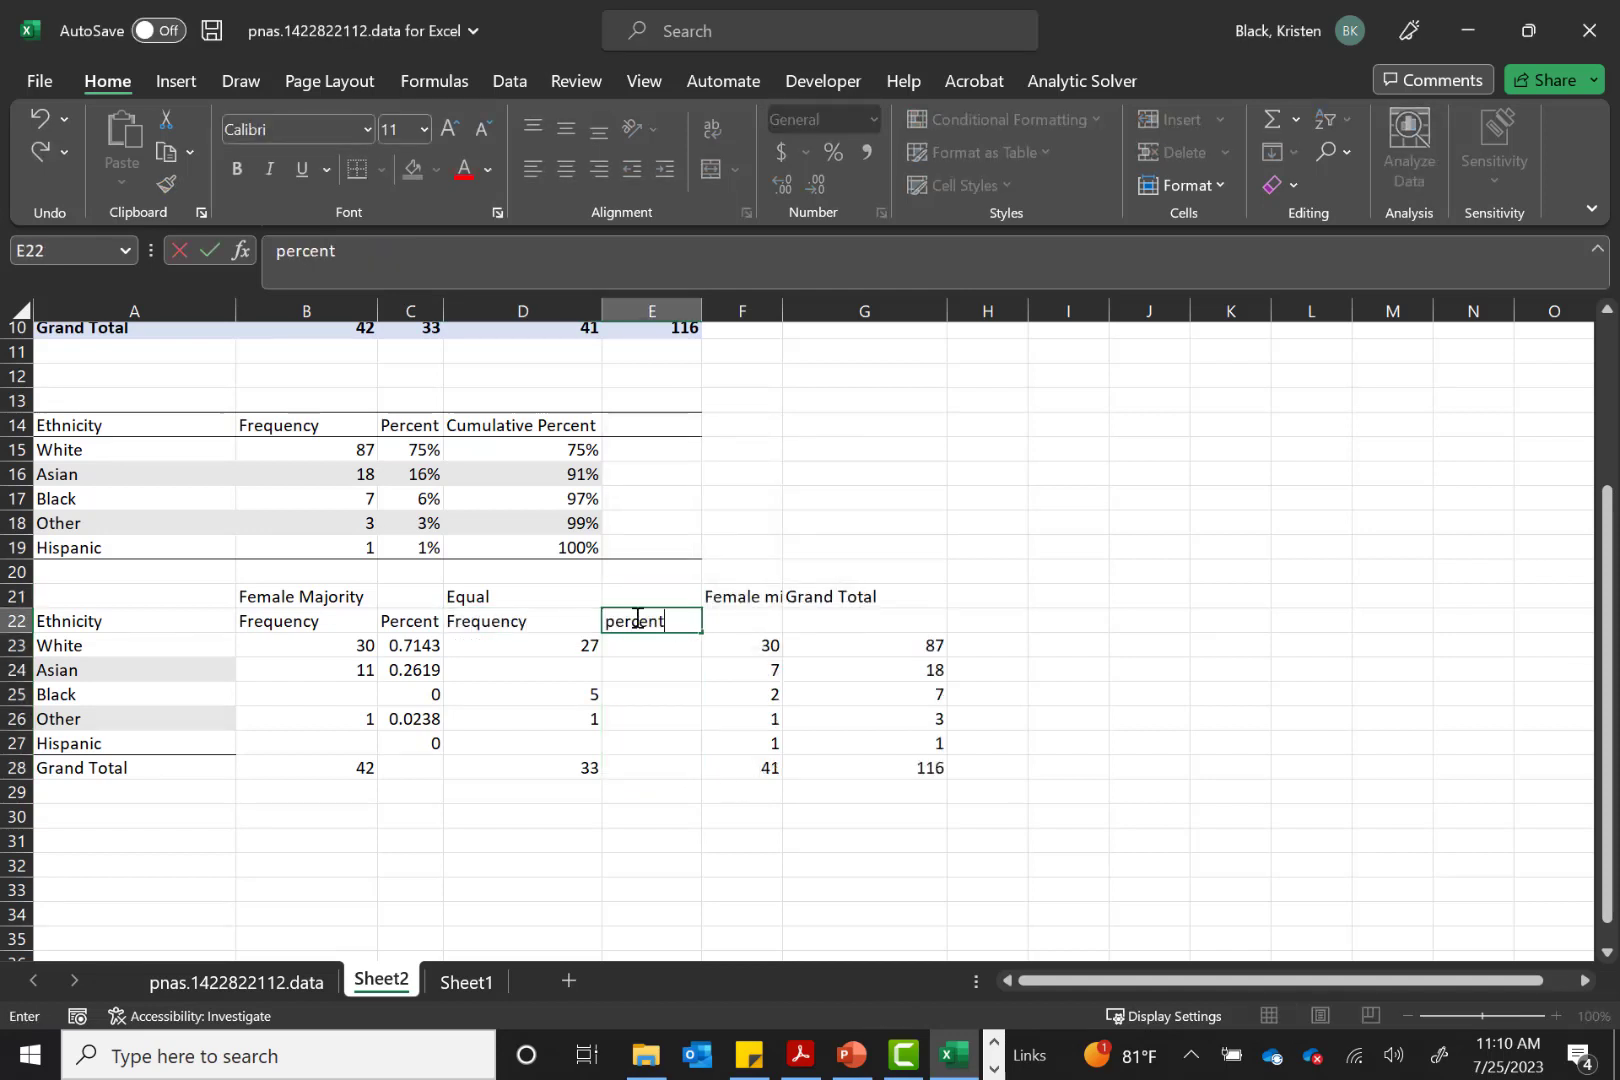
pyautogui.click(932, 645)
# Insert blank cells at G21:G28, shifting the Grand Total cells right, to make an empty column after Female minority
pyautogui.moveTo(893, 602); pyautogui.dragTo(911, 770)
pyautogui.rightClick(911, 770)
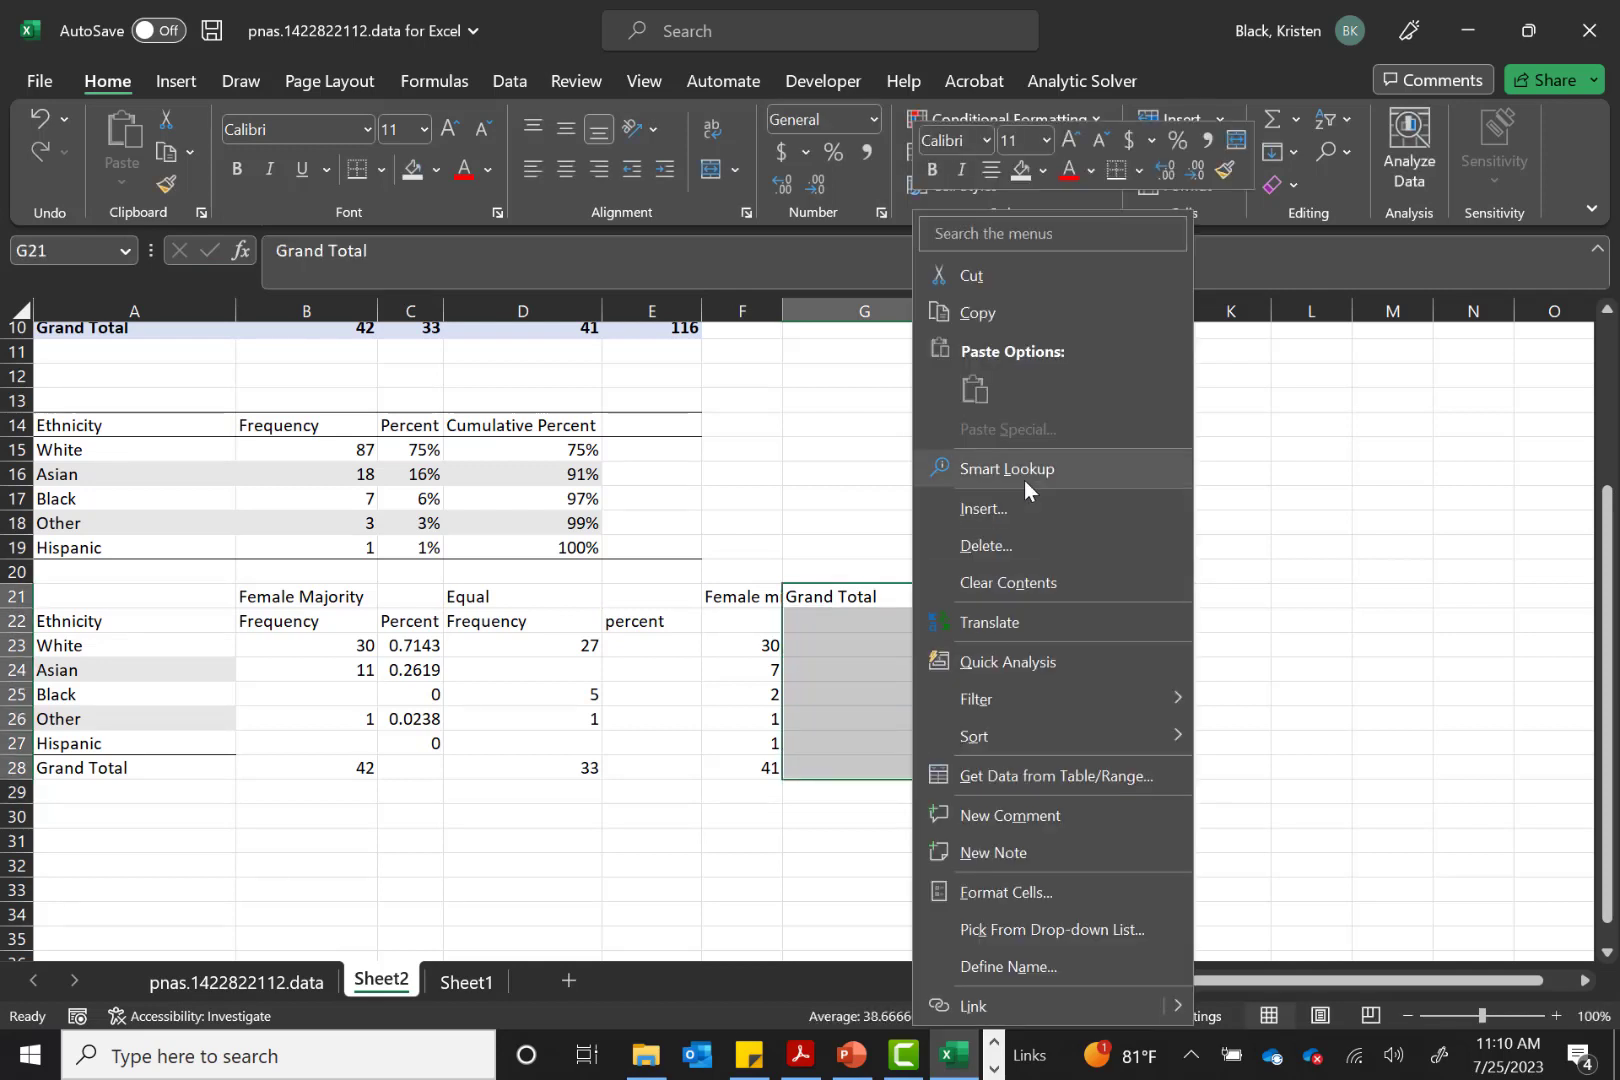
pyautogui.click(1007, 509)
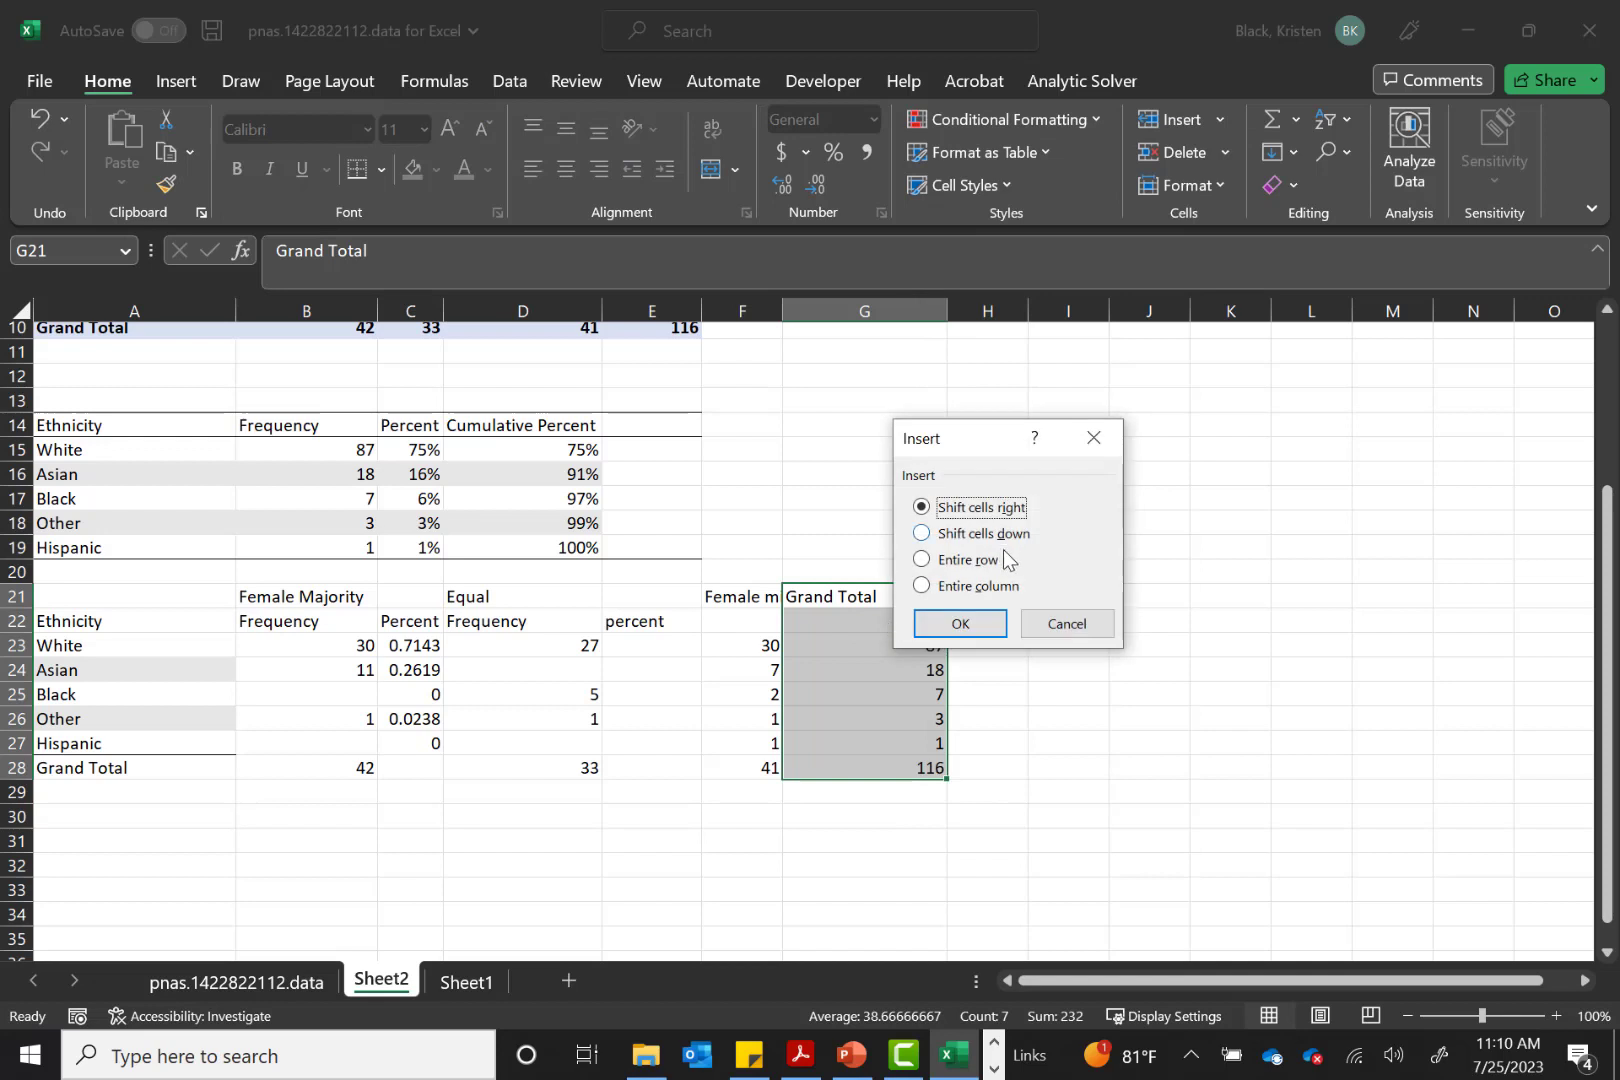
pyautogui.click(995, 535)
pyautogui.click(1003, 508)
pyautogui.click(960, 623)
# Add the subheaders Frequency in F22 and Percent in G22 beneath Female minority
pyautogui.click(750, 621)
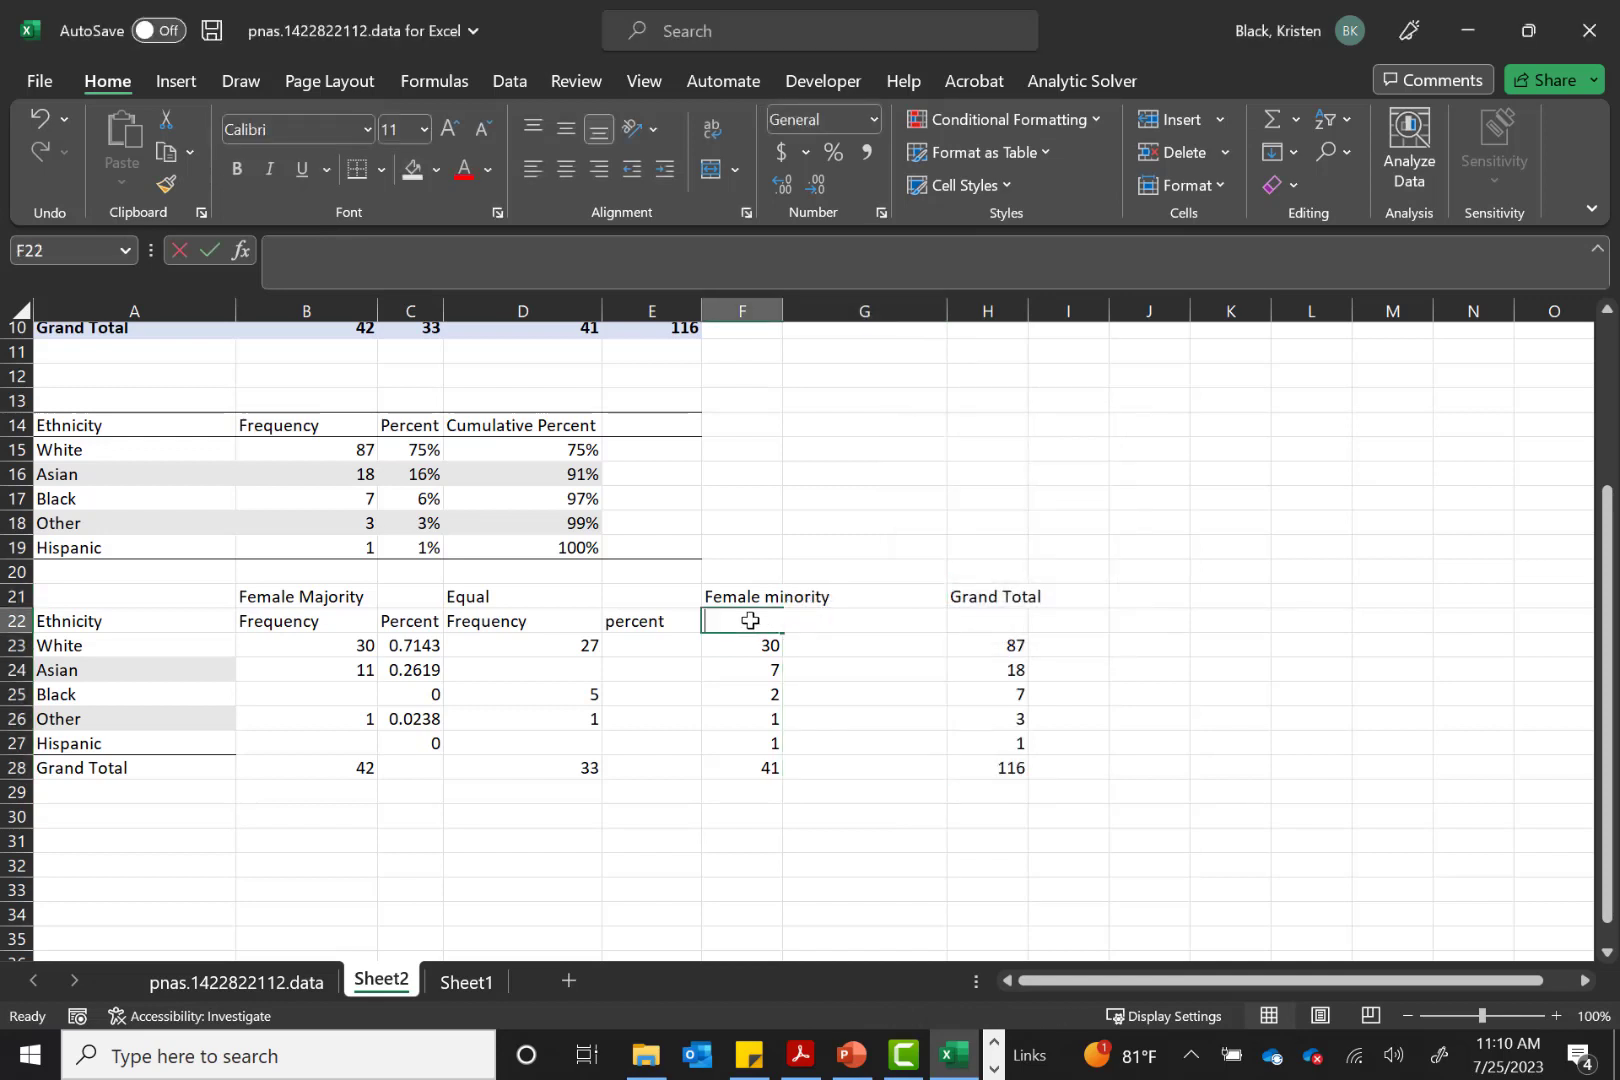
pyautogui.write('Frequency')
pyautogui.press('Tab')
pyautogui.write('Perc')
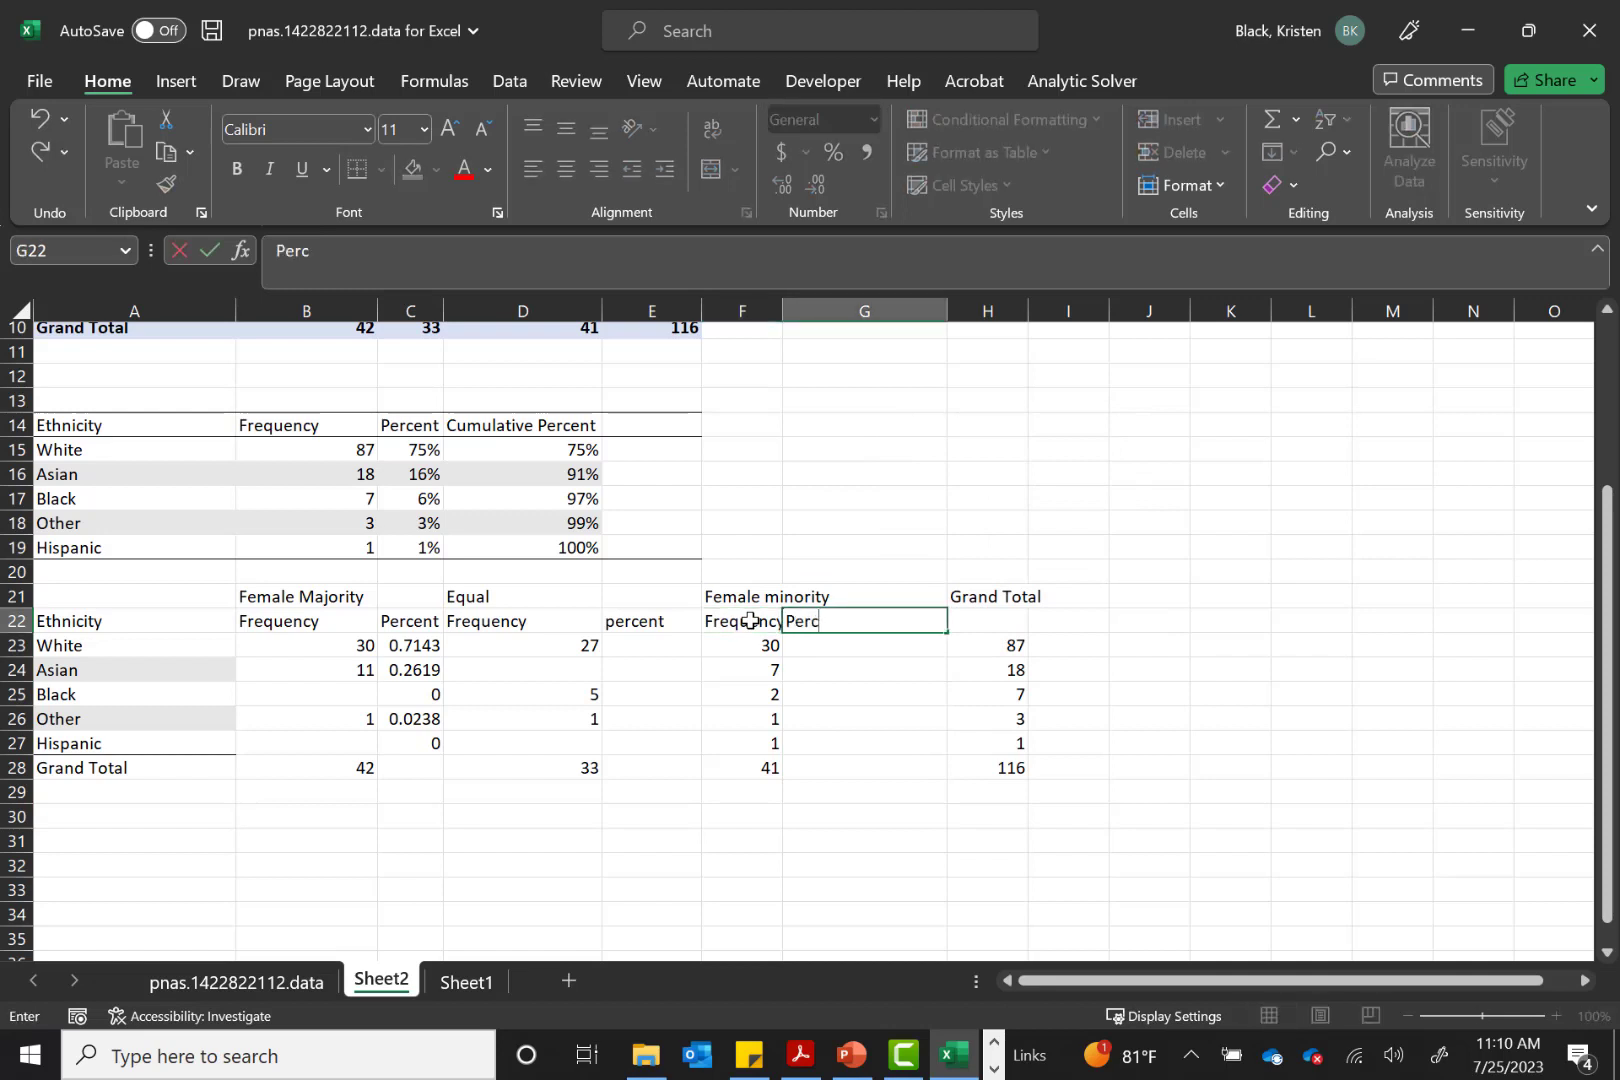
pyautogui.press('Return')
# Calculate the Equal condition's percentages by entering =D23/33 in E23 and filling it down through E27
pyautogui.press('Left')
pyautogui.press('Left')
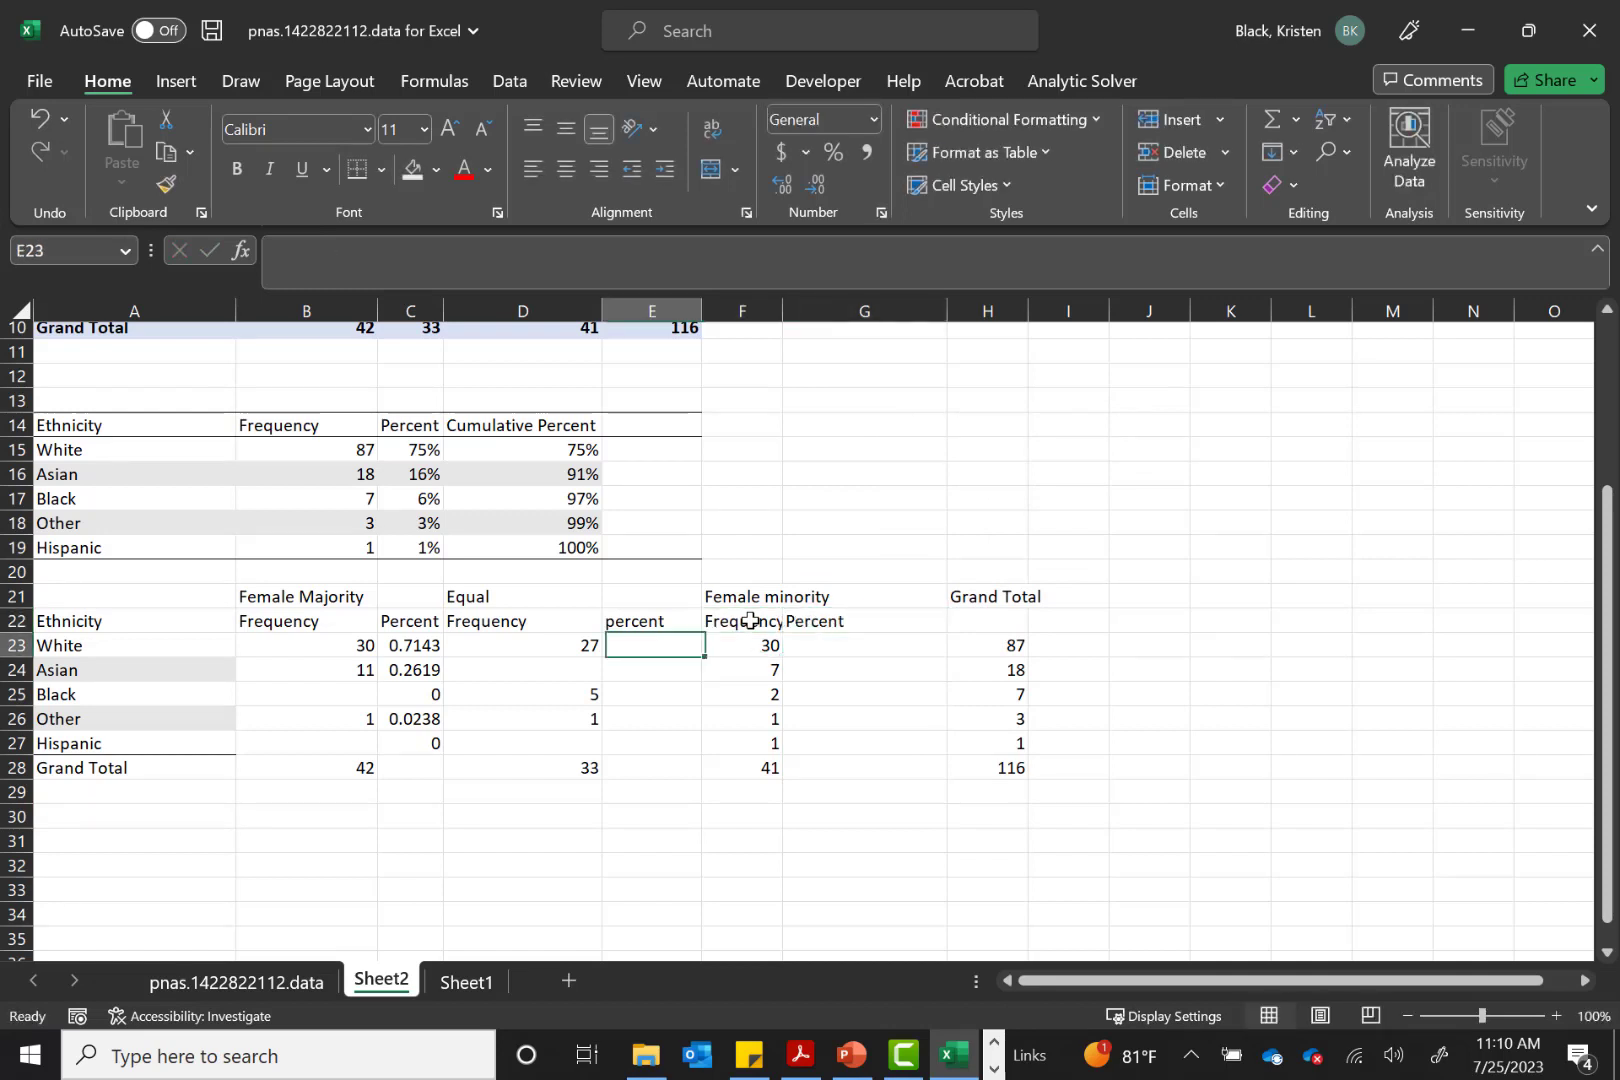
pyautogui.press('Right')
pyautogui.write('=')
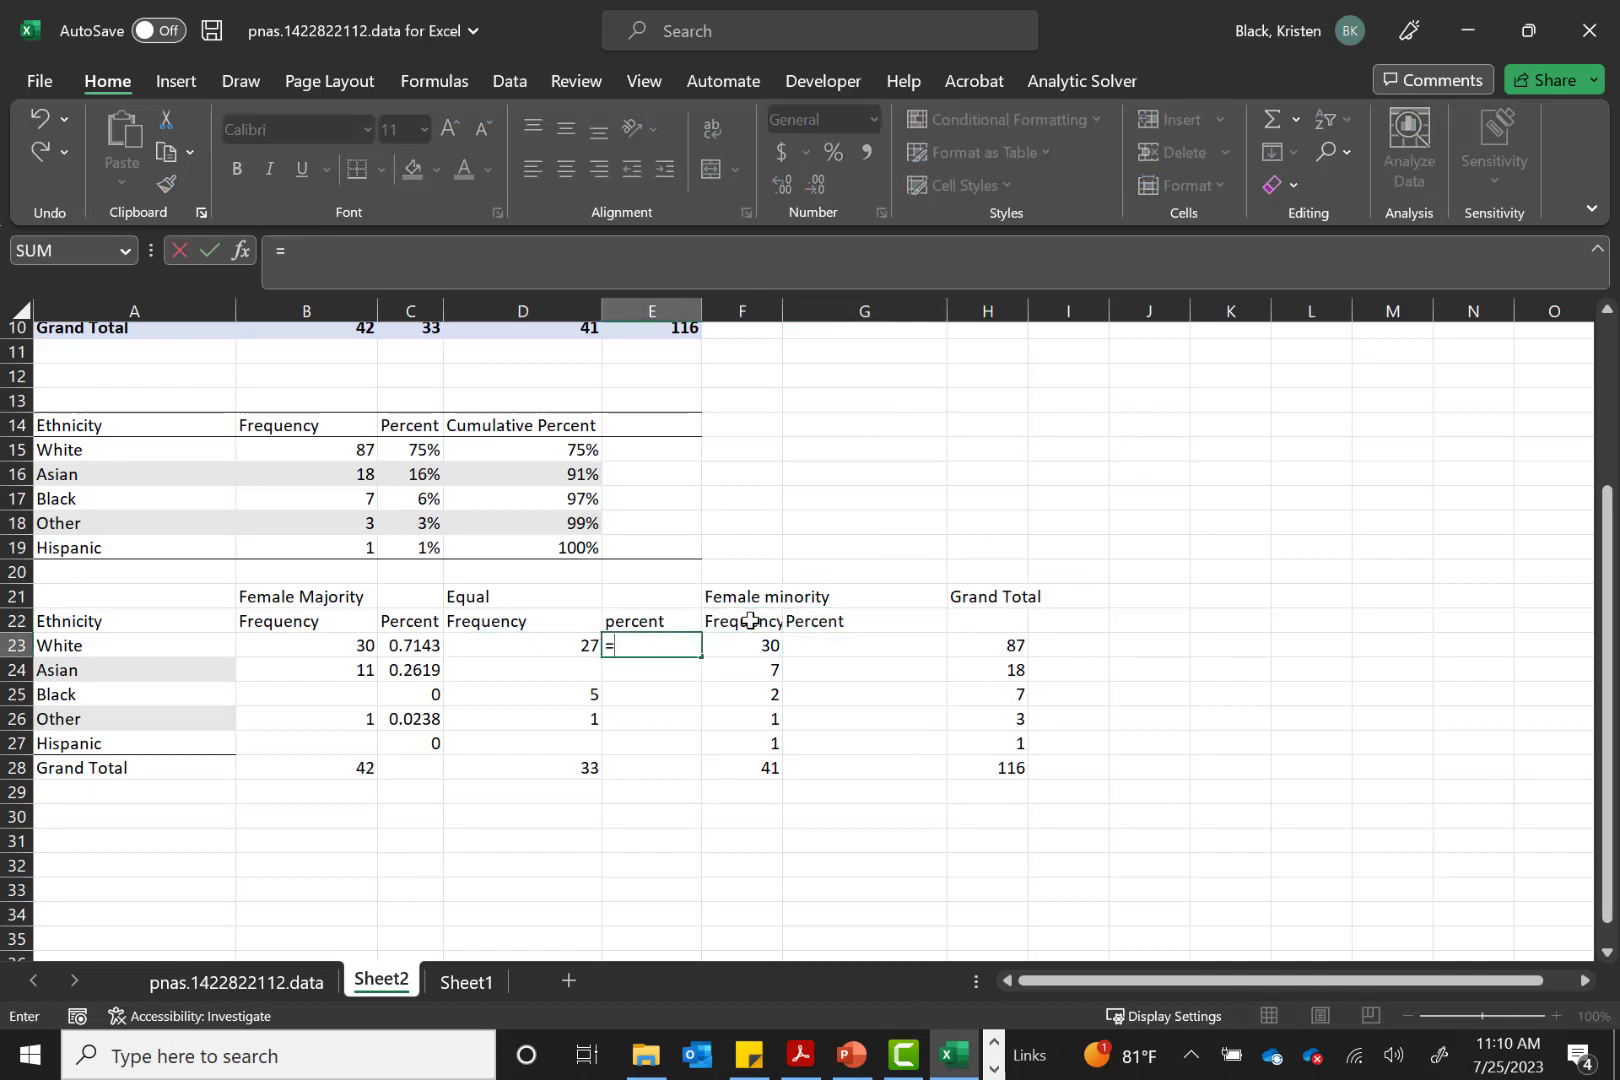
pyautogui.click(565, 640)
pyautogui.write('/33')
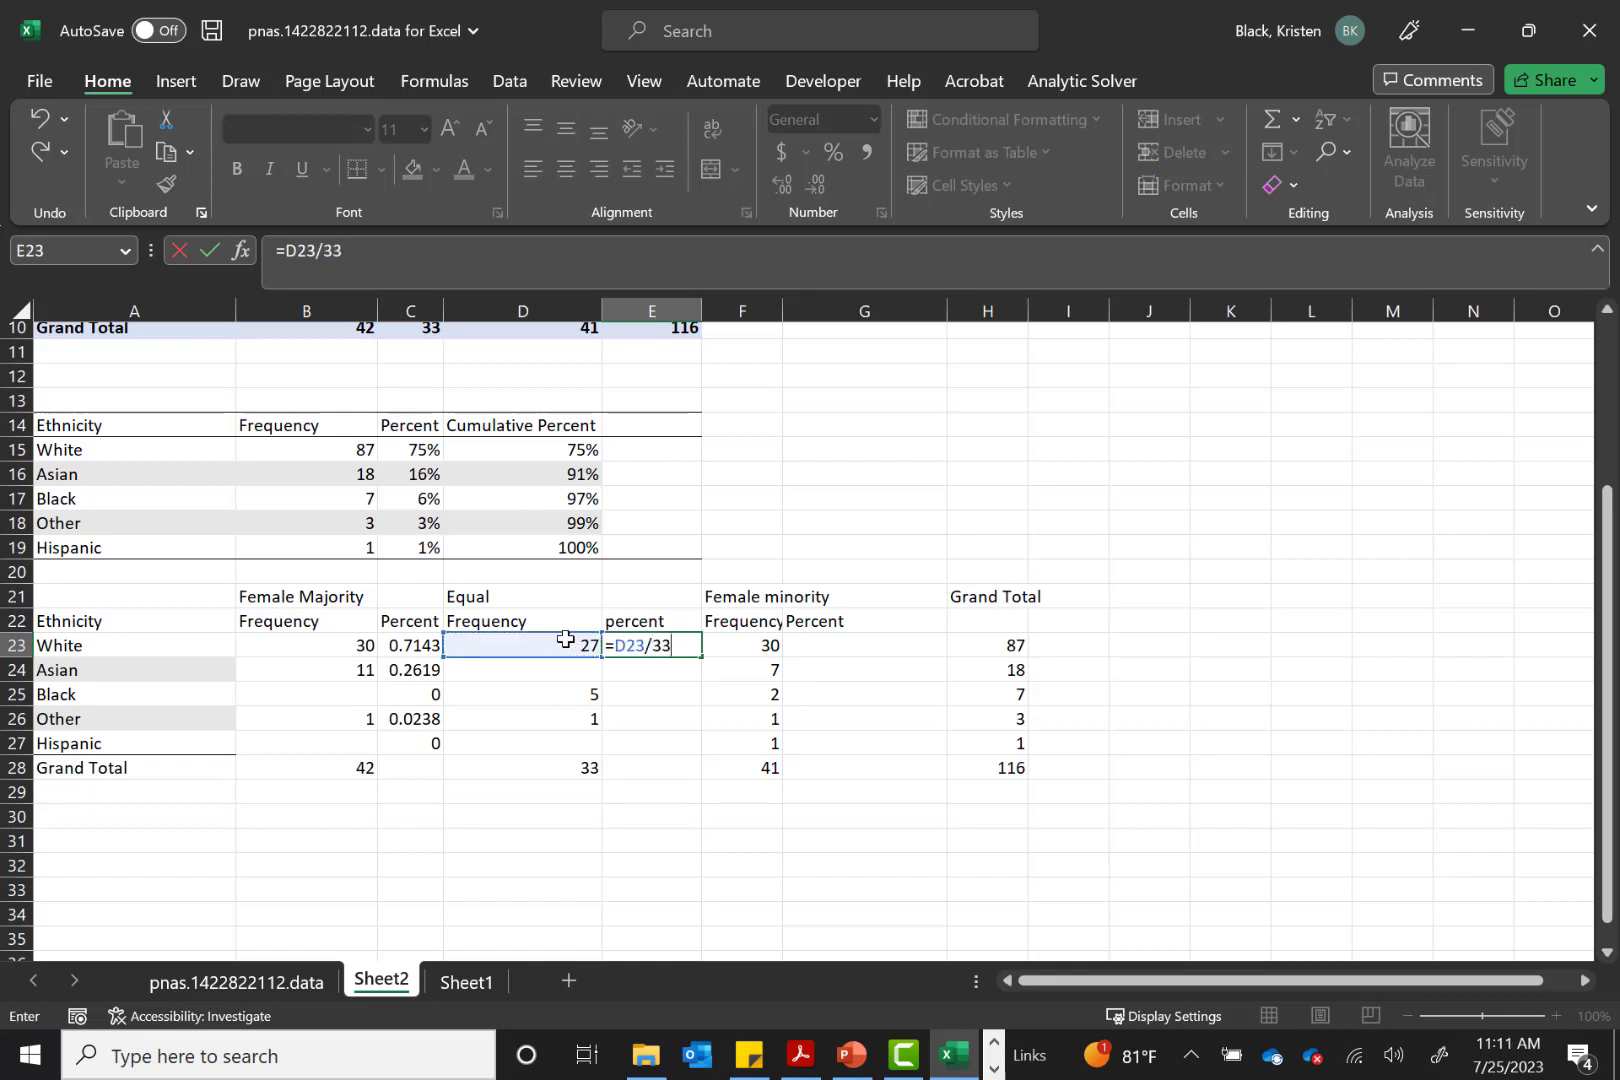
pyautogui.press('Return')
pyautogui.click(695, 648)
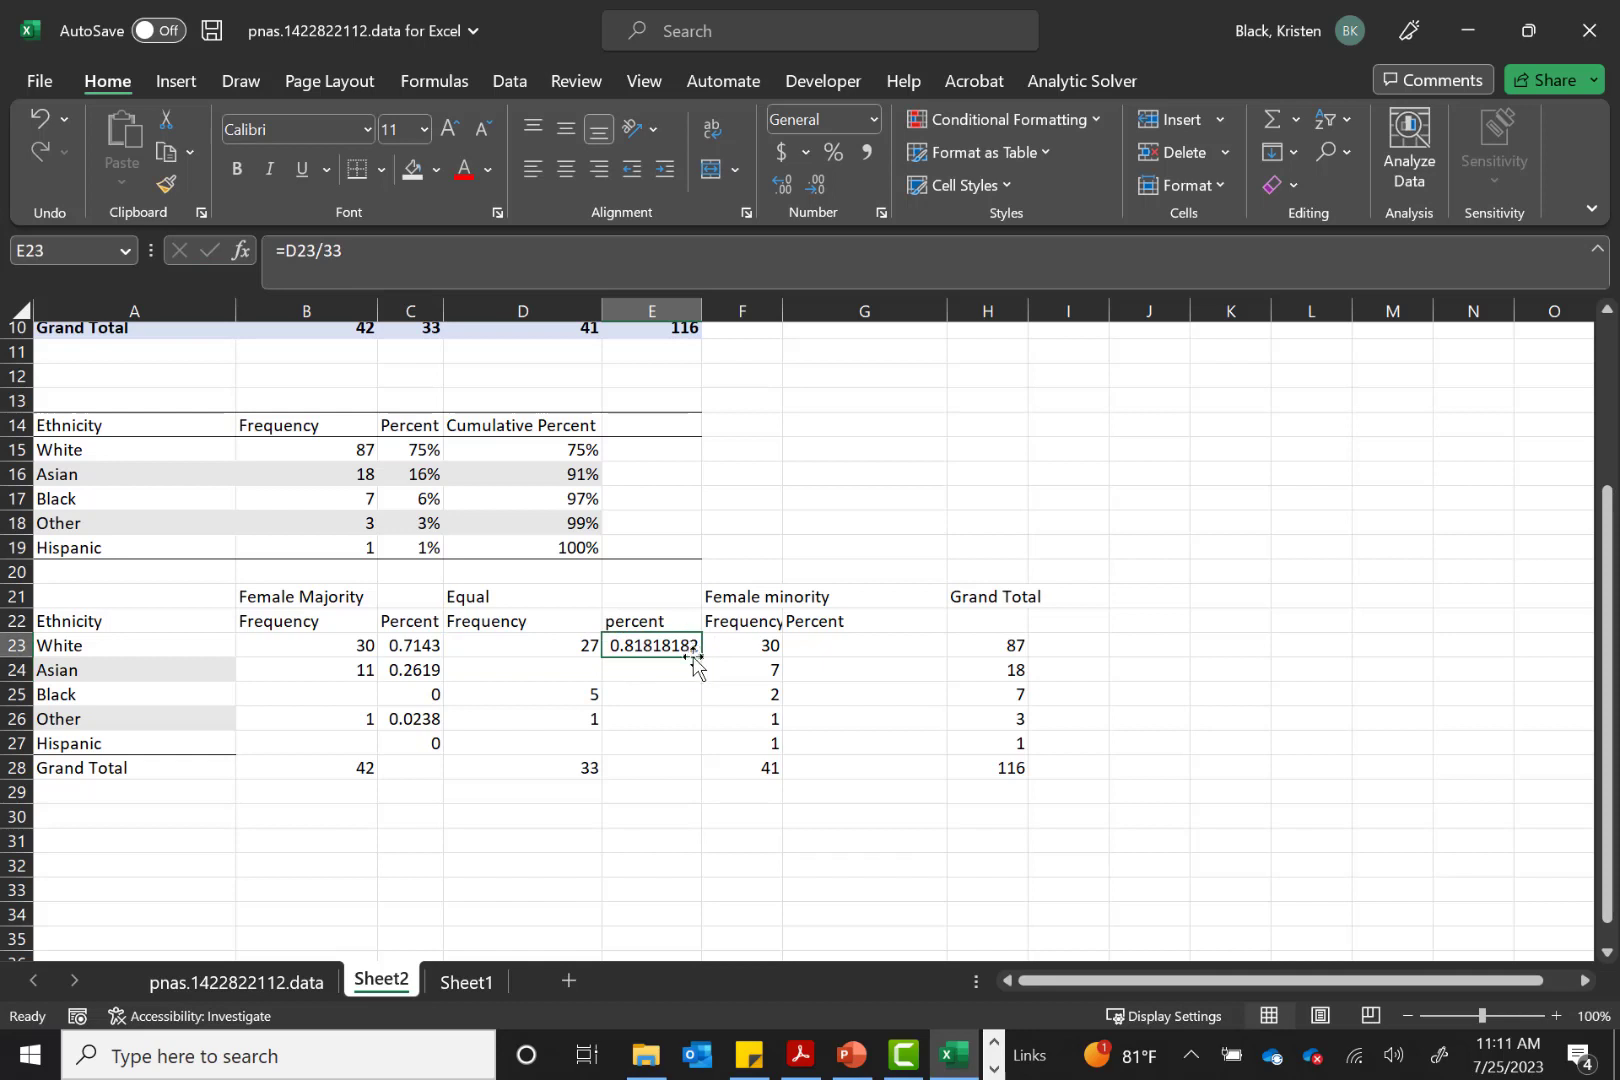
pyautogui.moveTo(703, 657); pyautogui.dragTo(706, 755)
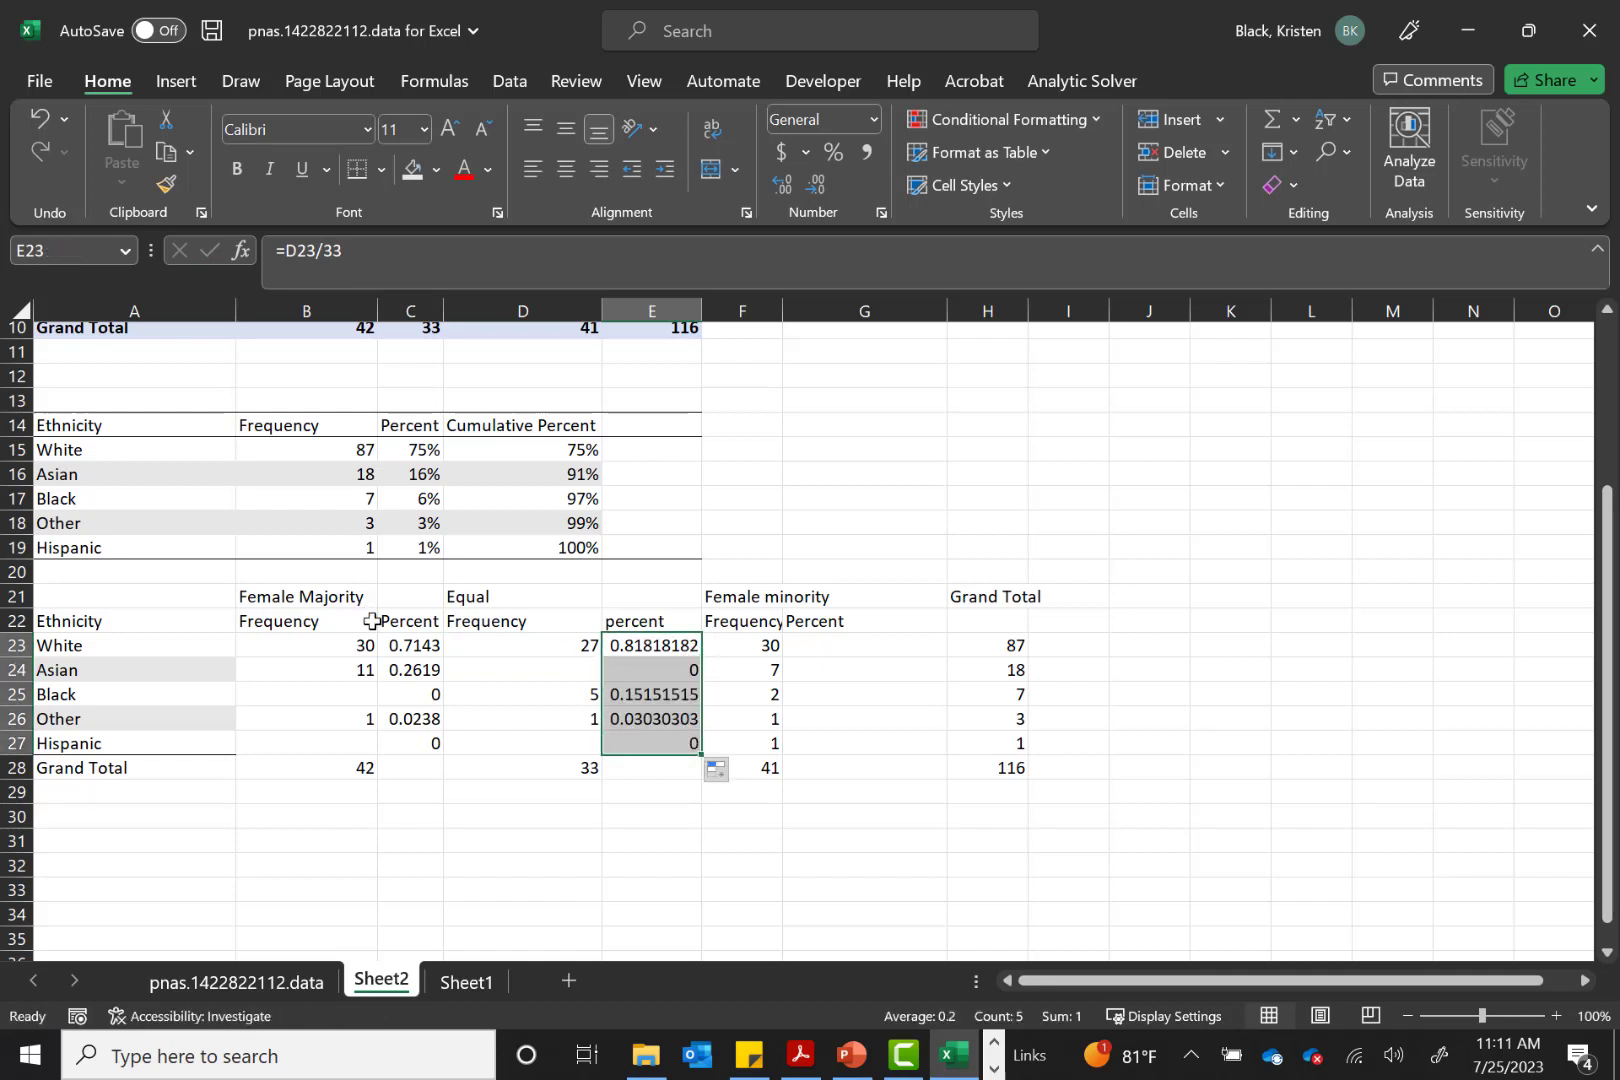
# Format the Female Majority values in C23:C27 and the Equal values in E23:E27 as percentages
pyautogui.click(418, 648)
pyautogui.moveTo(420, 679); pyautogui.dragTo(422, 743)
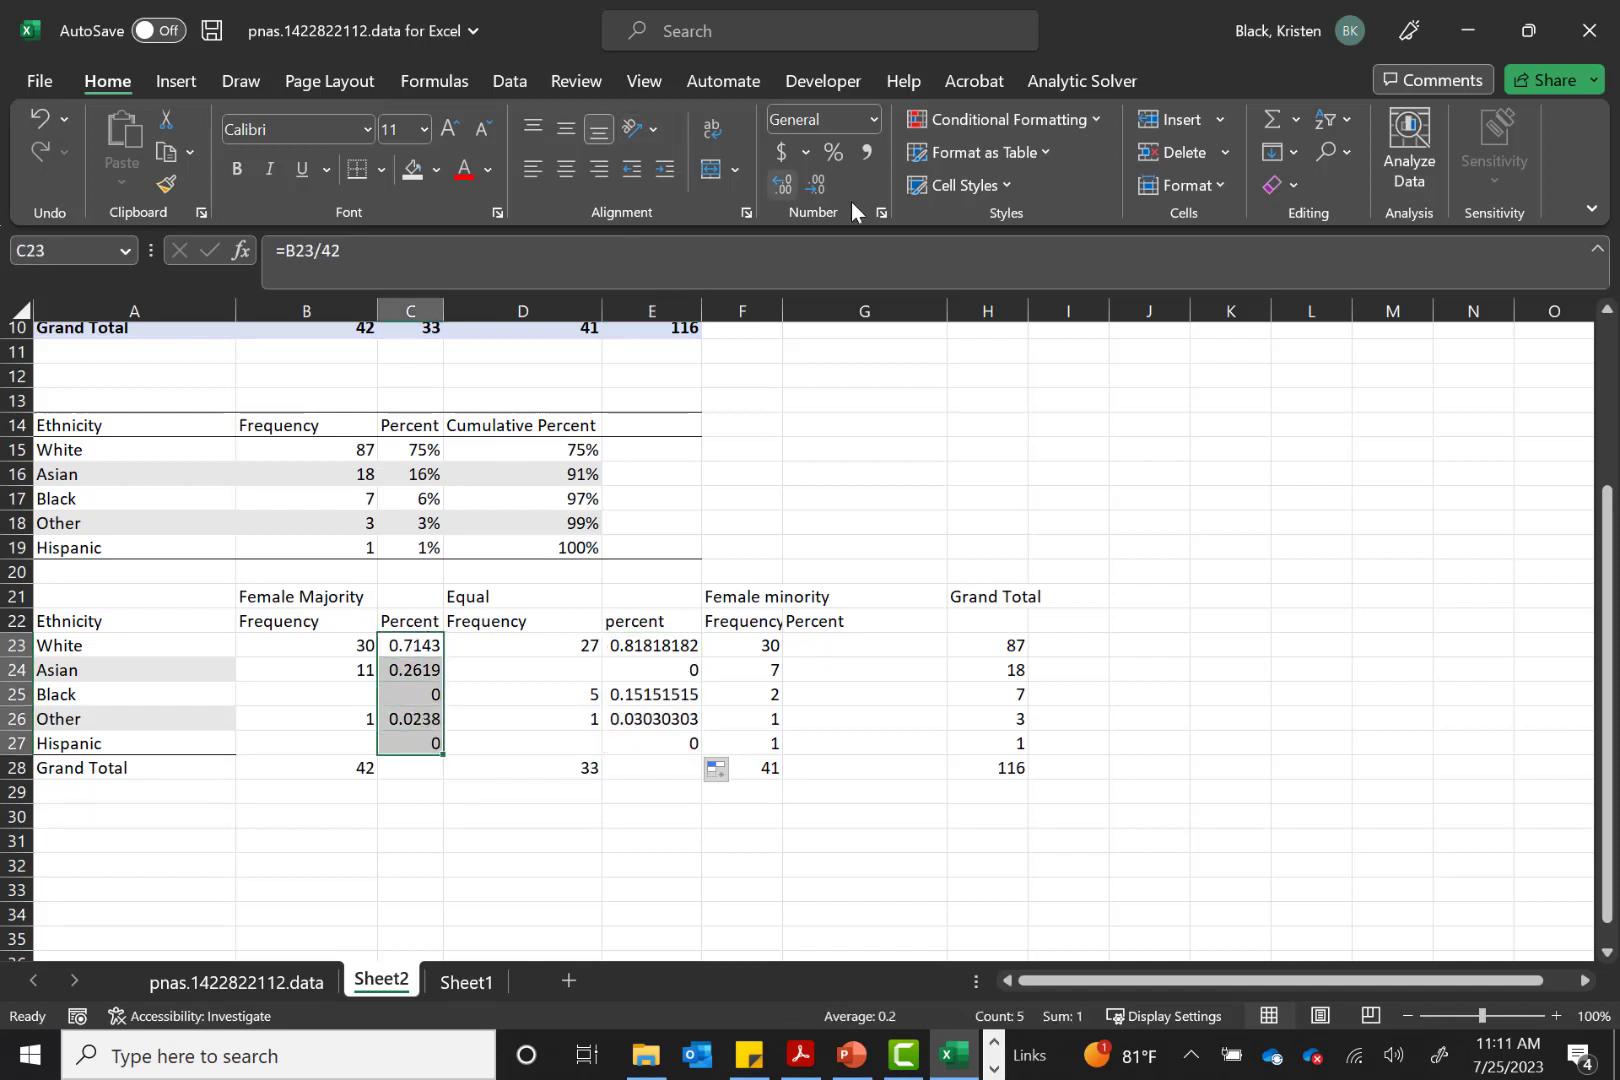
pyautogui.click(836, 151)
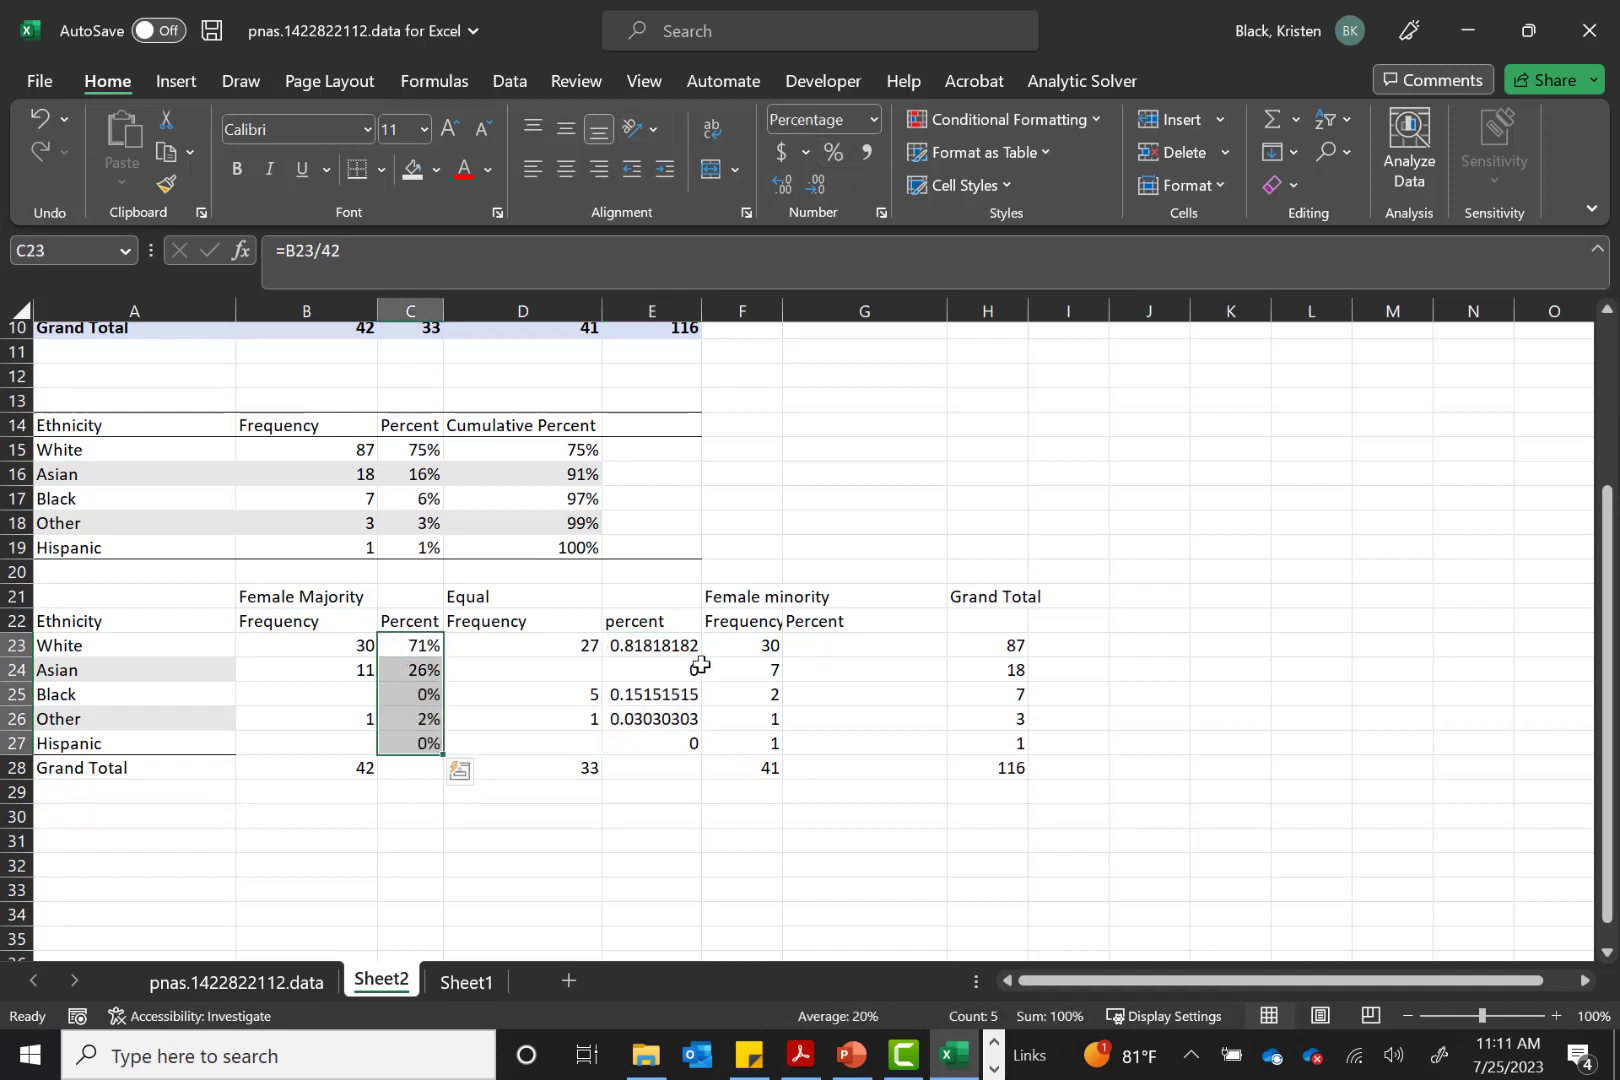
pyautogui.moveTo(688, 645); pyautogui.dragTo(682, 738)
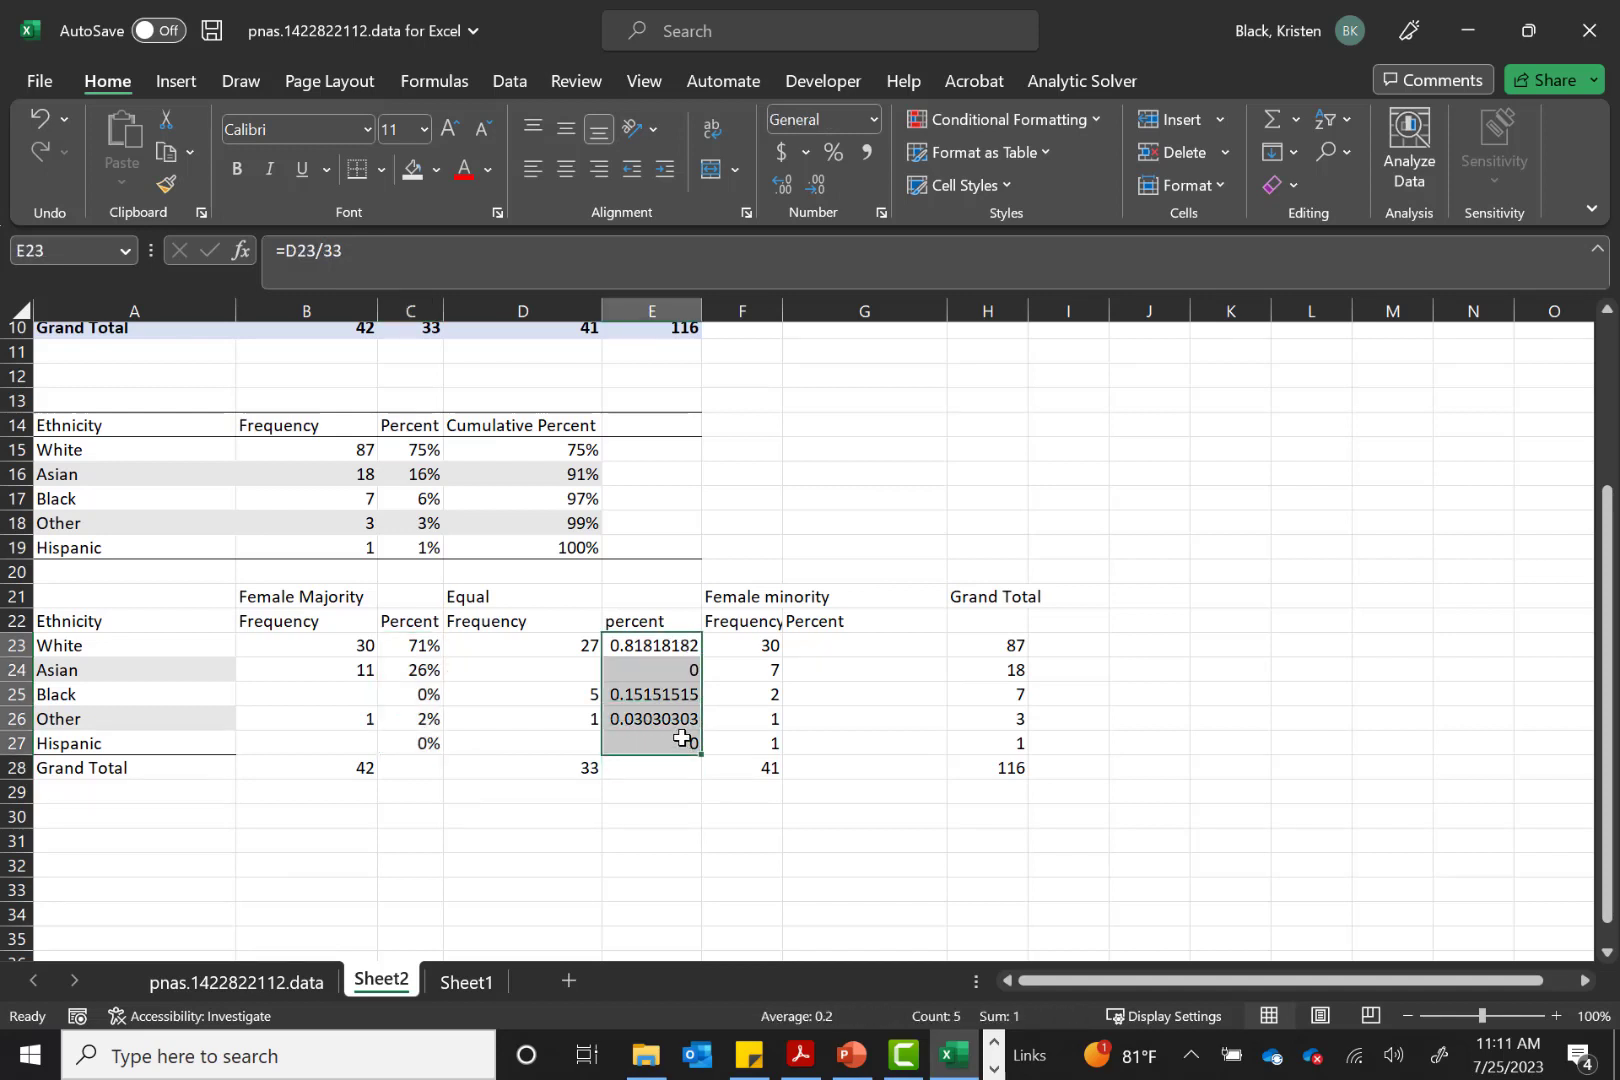
pyautogui.click(830, 152)
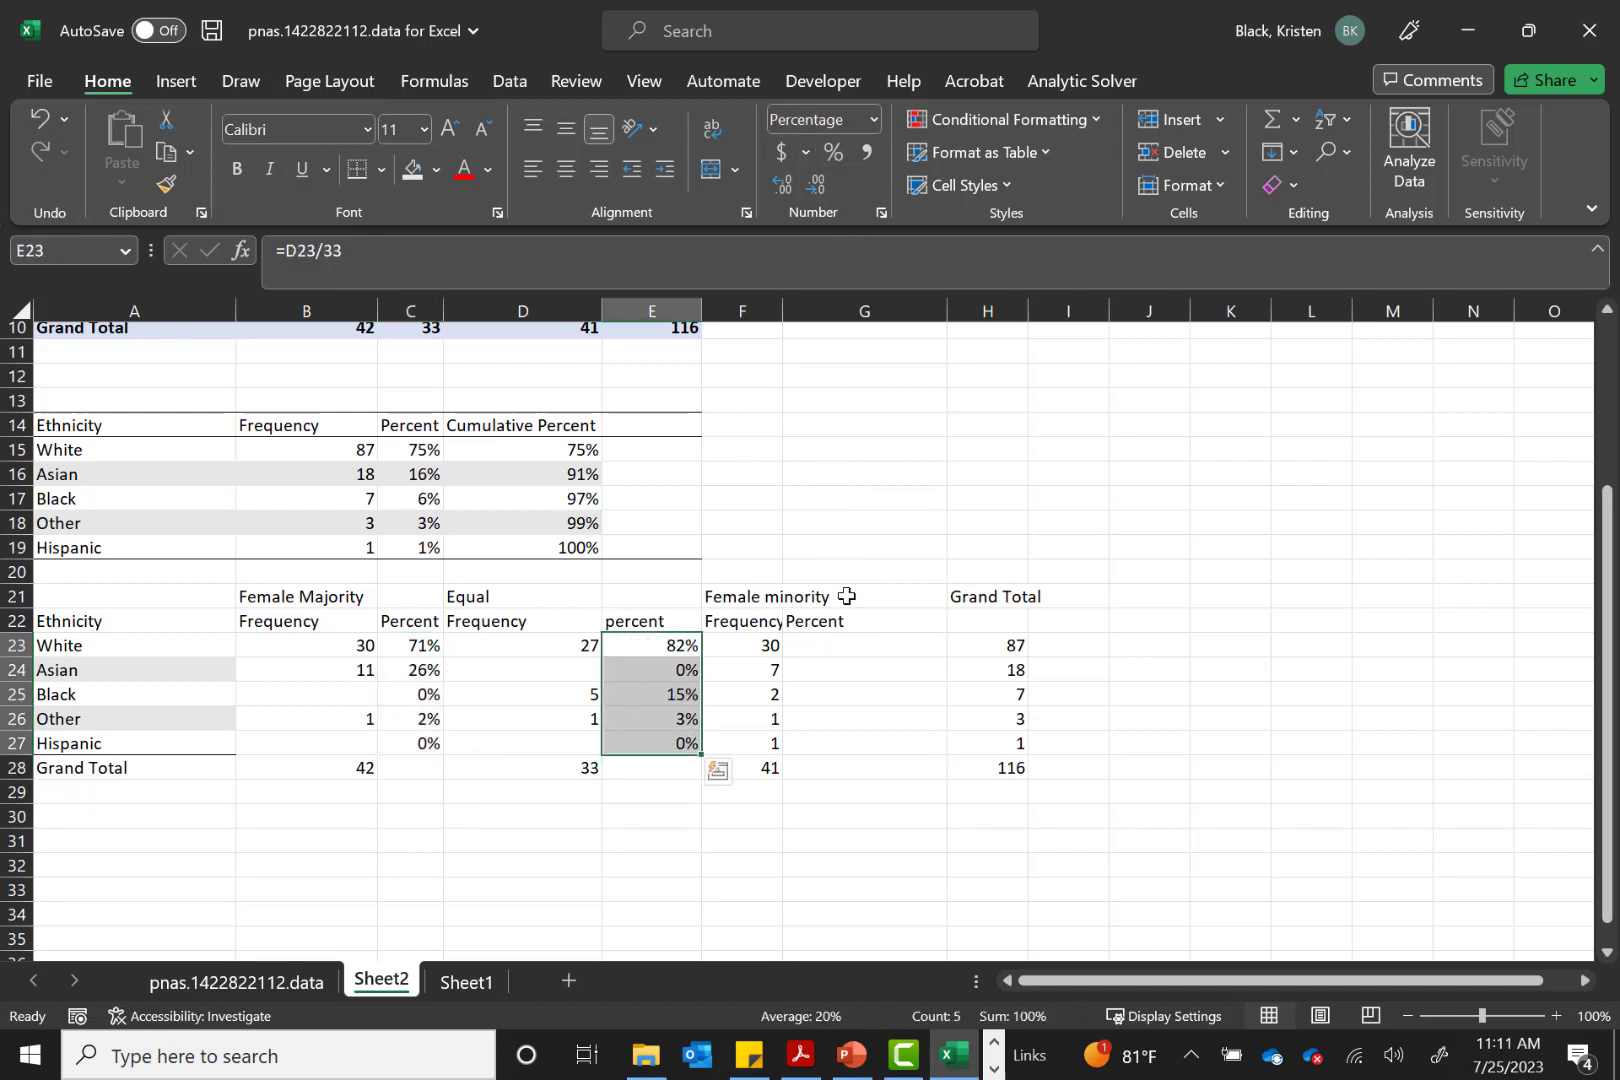
# Calculate the White share of the Female minority condition in G23 with the formula =F23/41
pyautogui.click(847, 650)
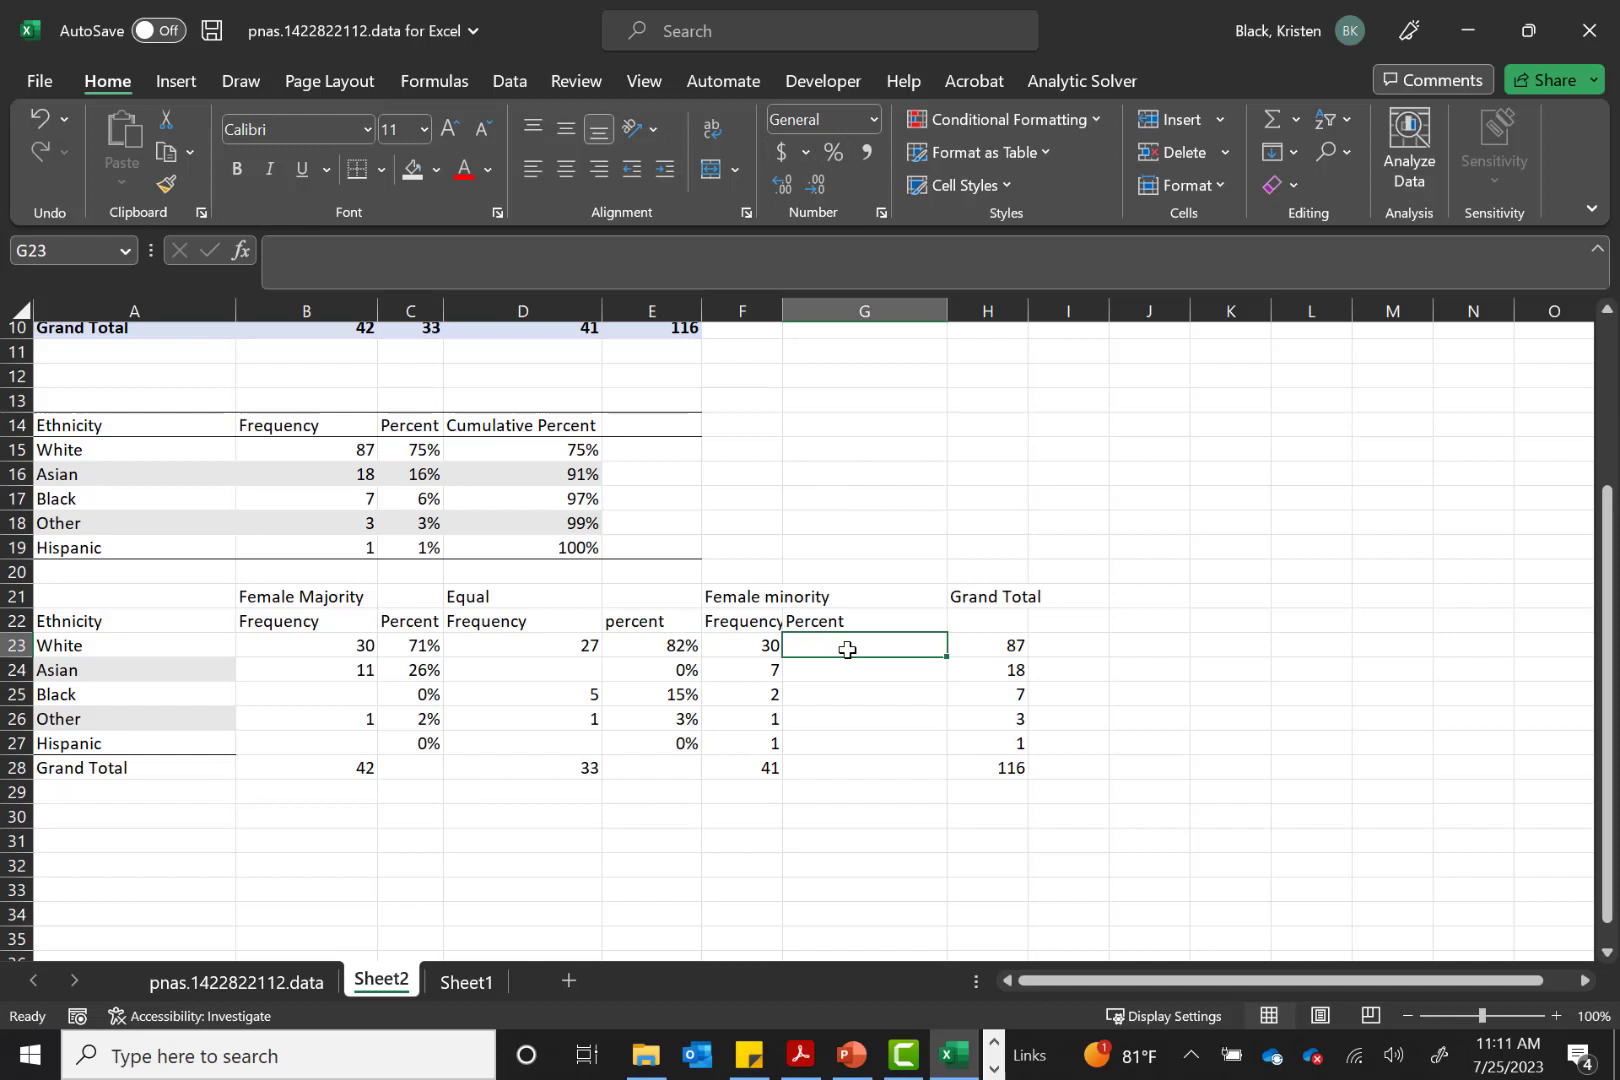
pyautogui.write('=')
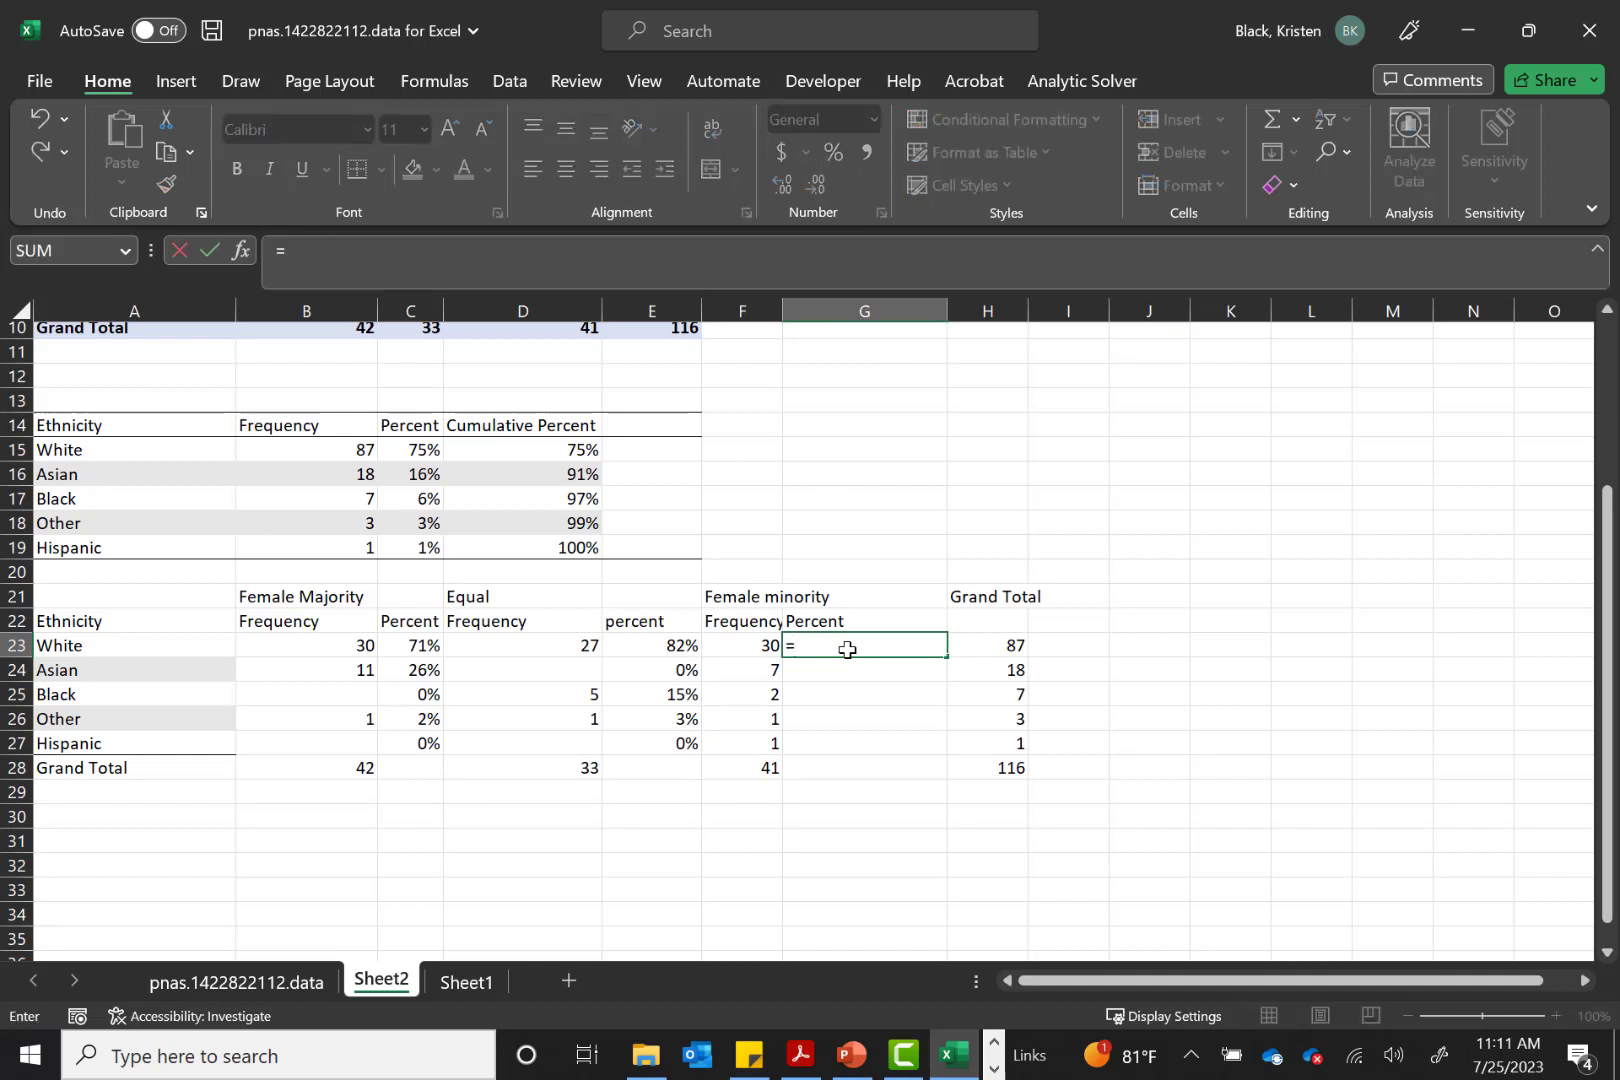
pyautogui.click(760, 643)
pyautogui.write('/')
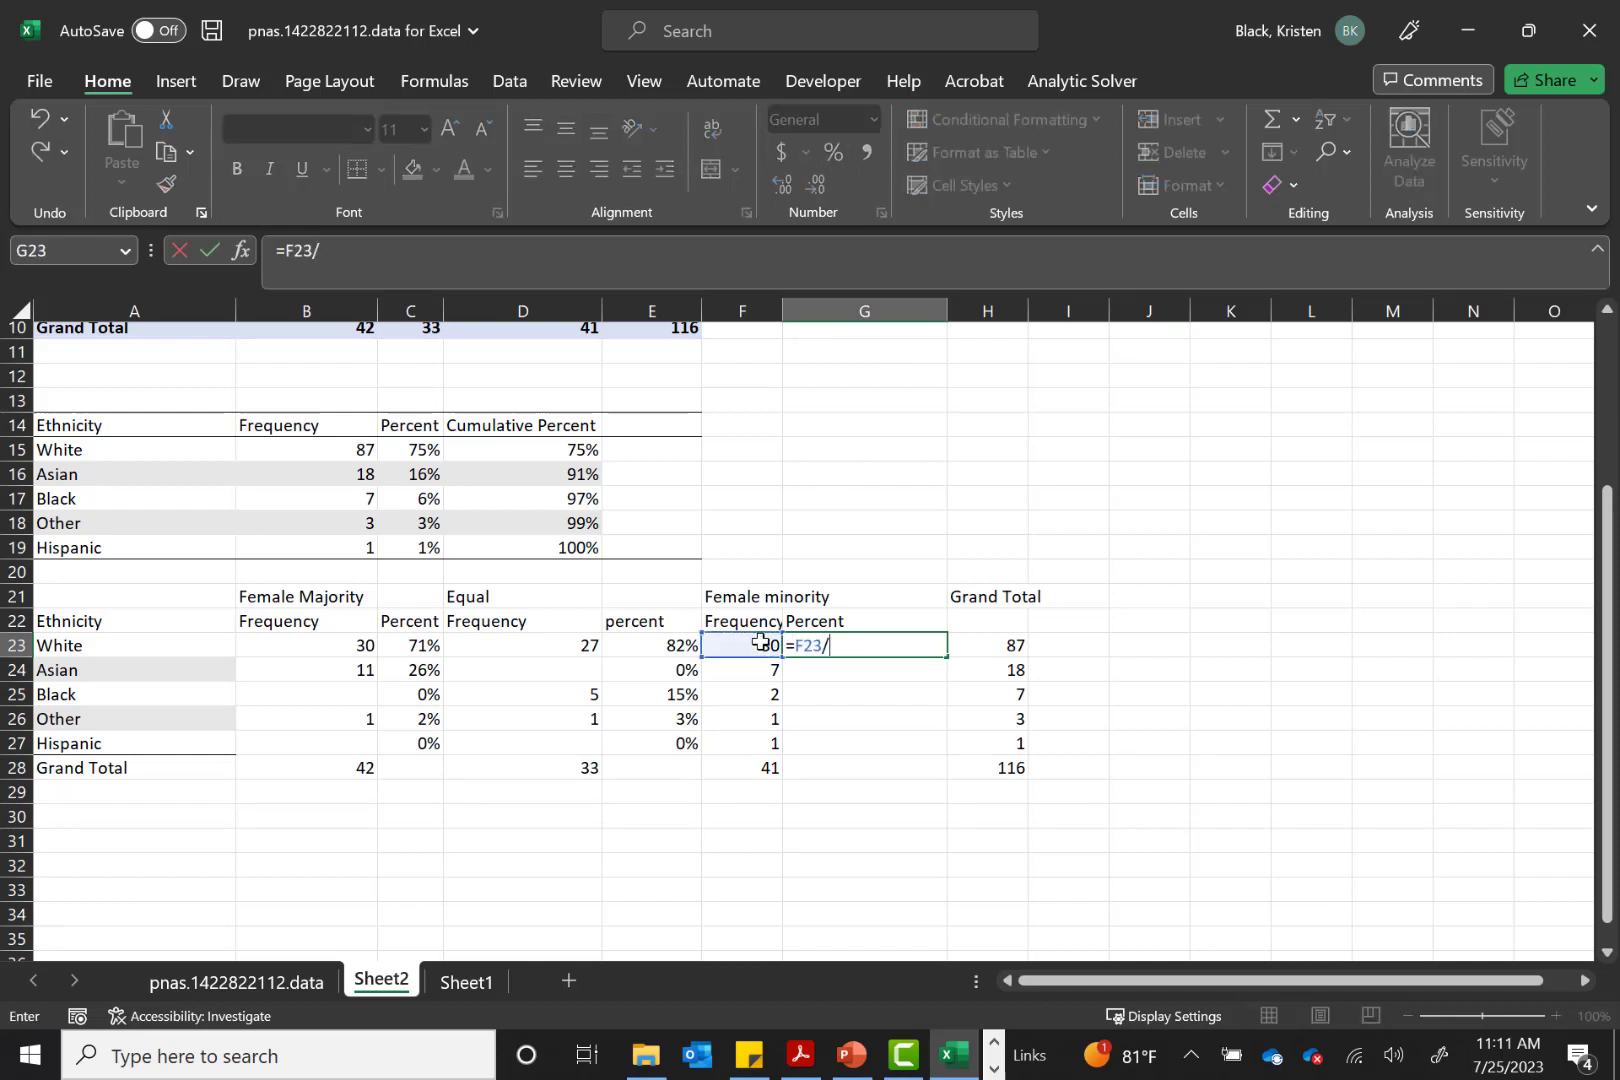
pyautogui.write('41')
pyautogui.press('Return')
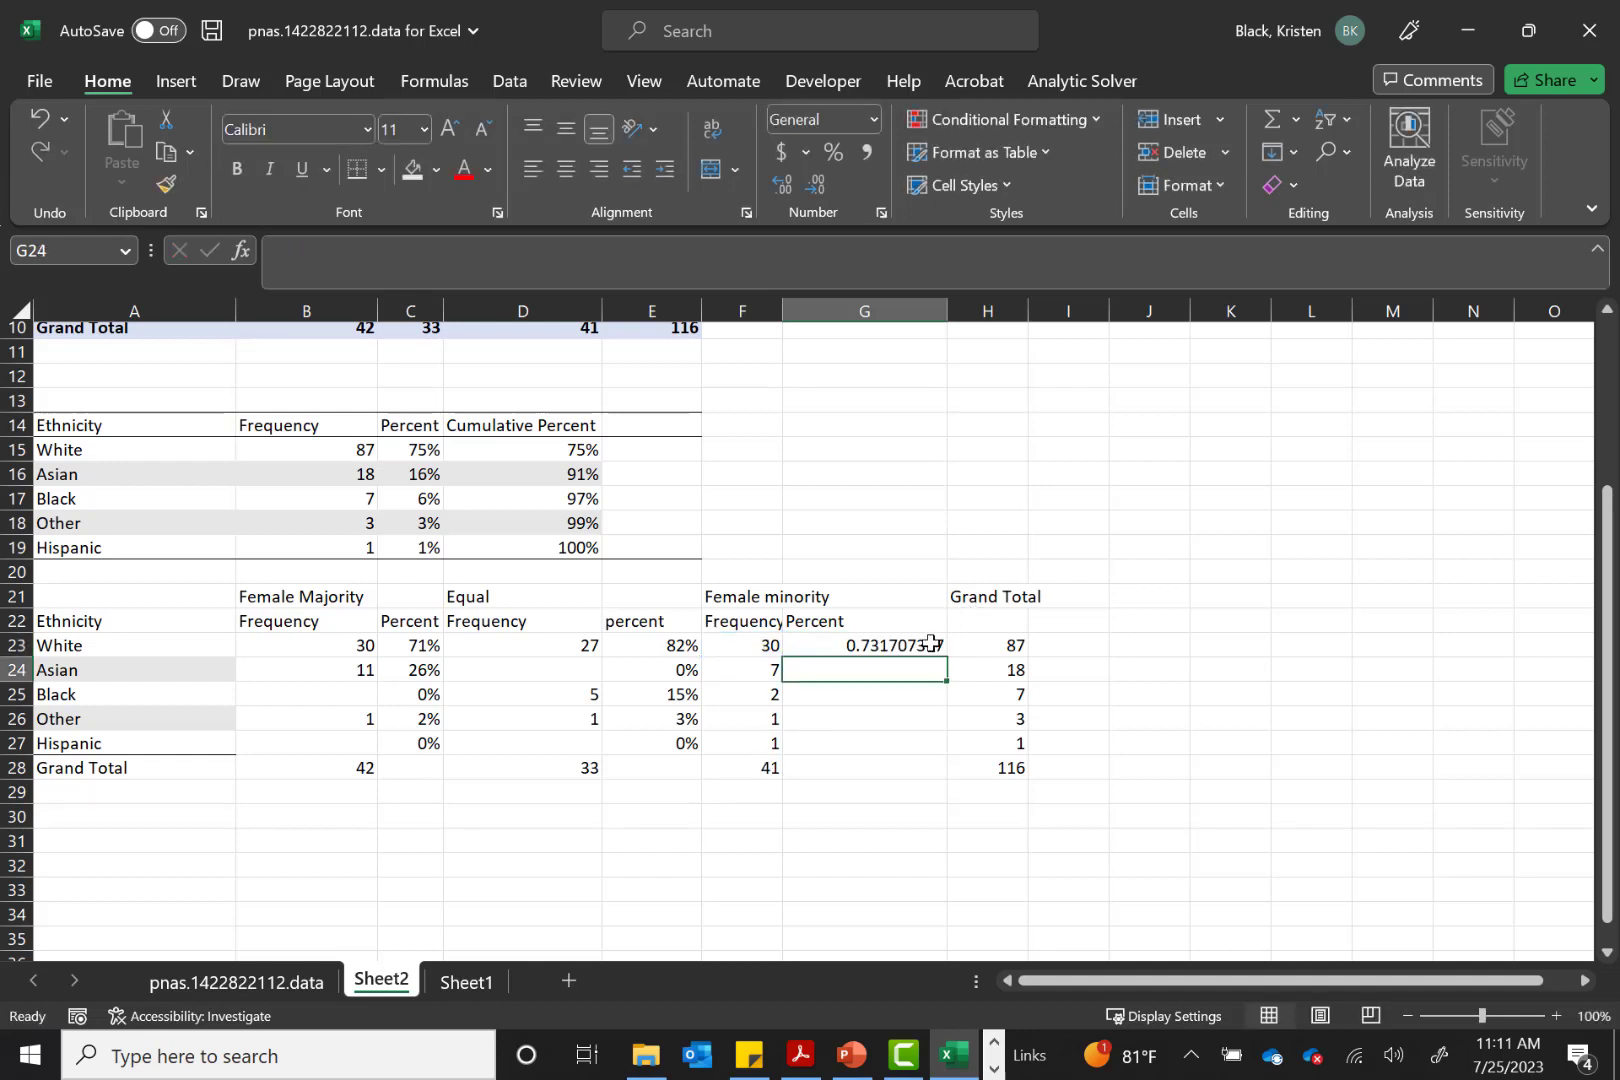
# Fill the Female minority percent formula from G23 down to G27 and format the results as percentages
pyautogui.click(930, 646)
pyautogui.moveTo(945, 656); pyautogui.dragTo(940, 768)
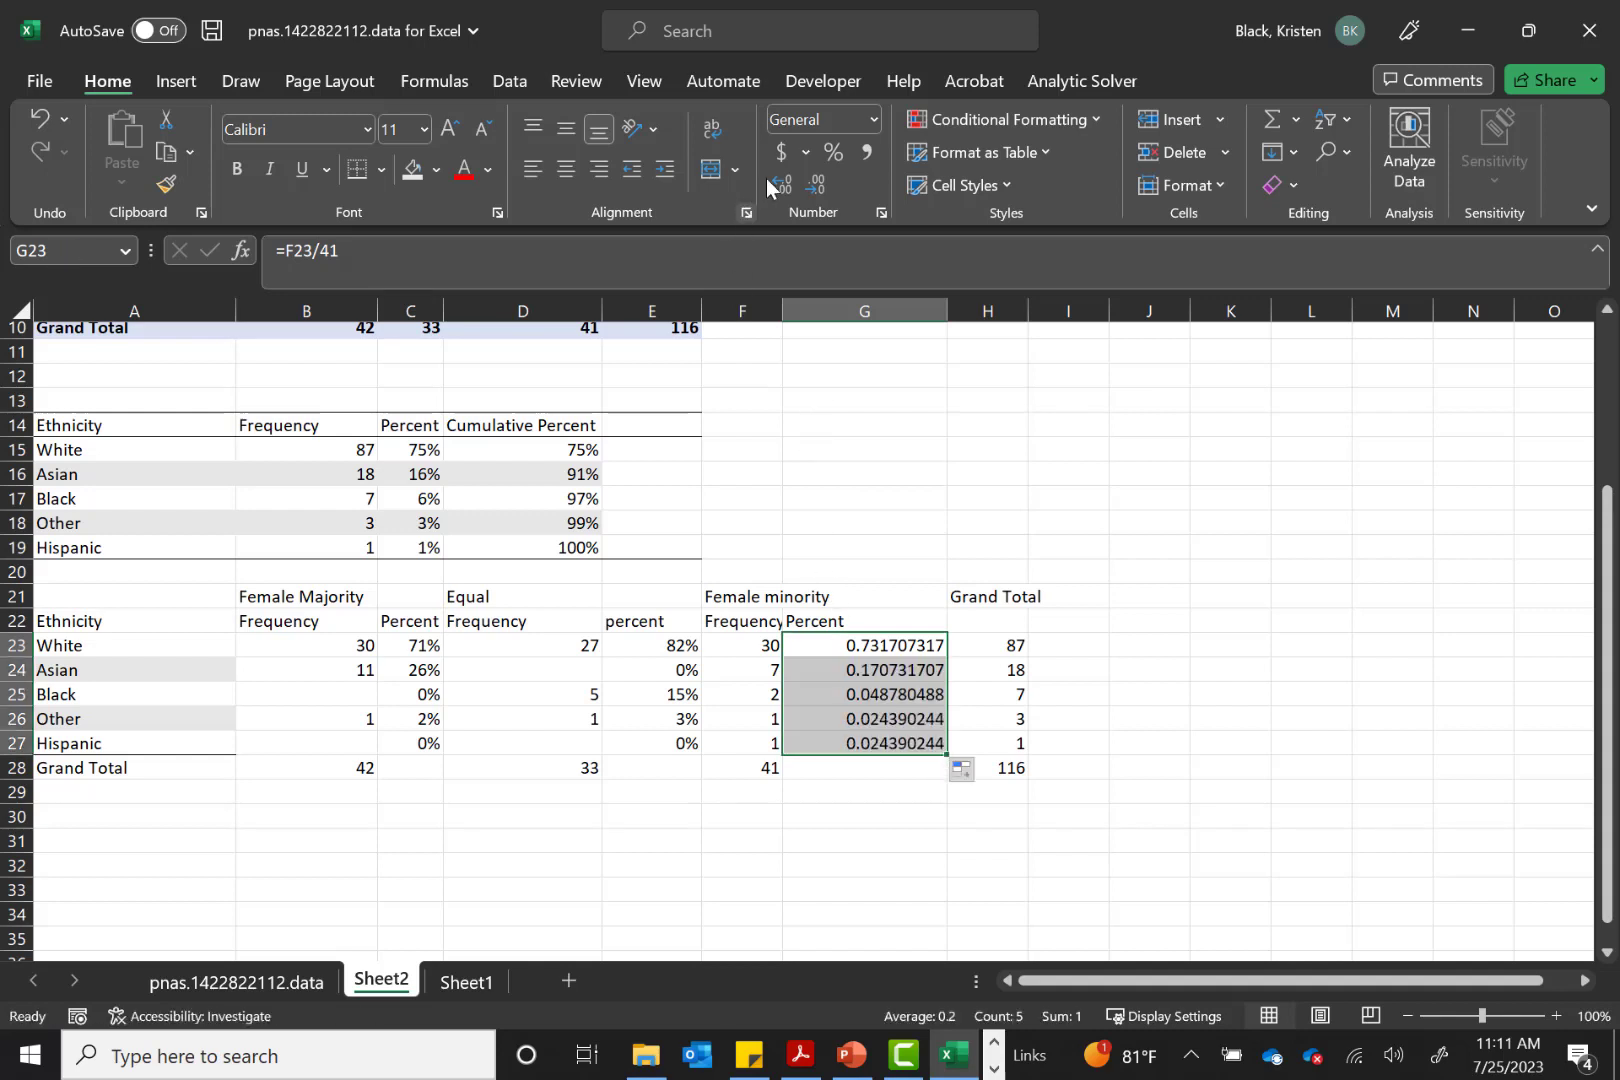
pyautogui.click(834, 154)
# Widen columns F and C so that their Frequency and Percent headers have enough room
pyautogui.click(765, 621)
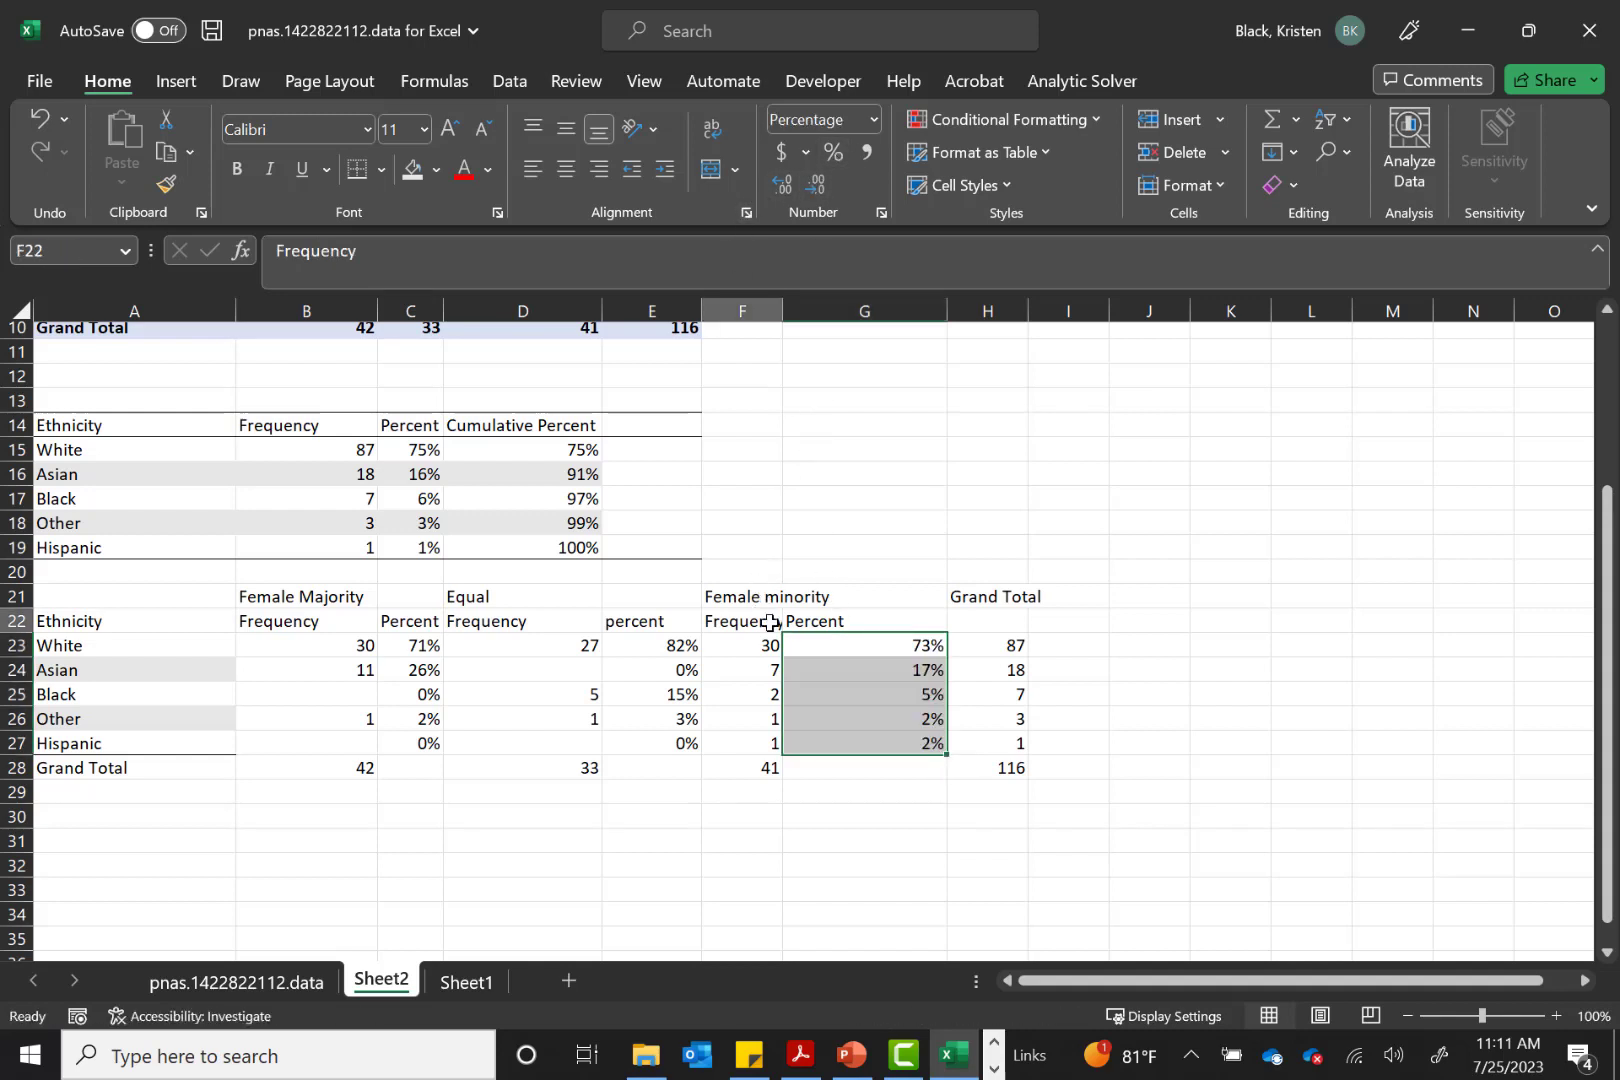
pyautogui.moveTo(783, 310); pyautogui.dragTo(800, 309)
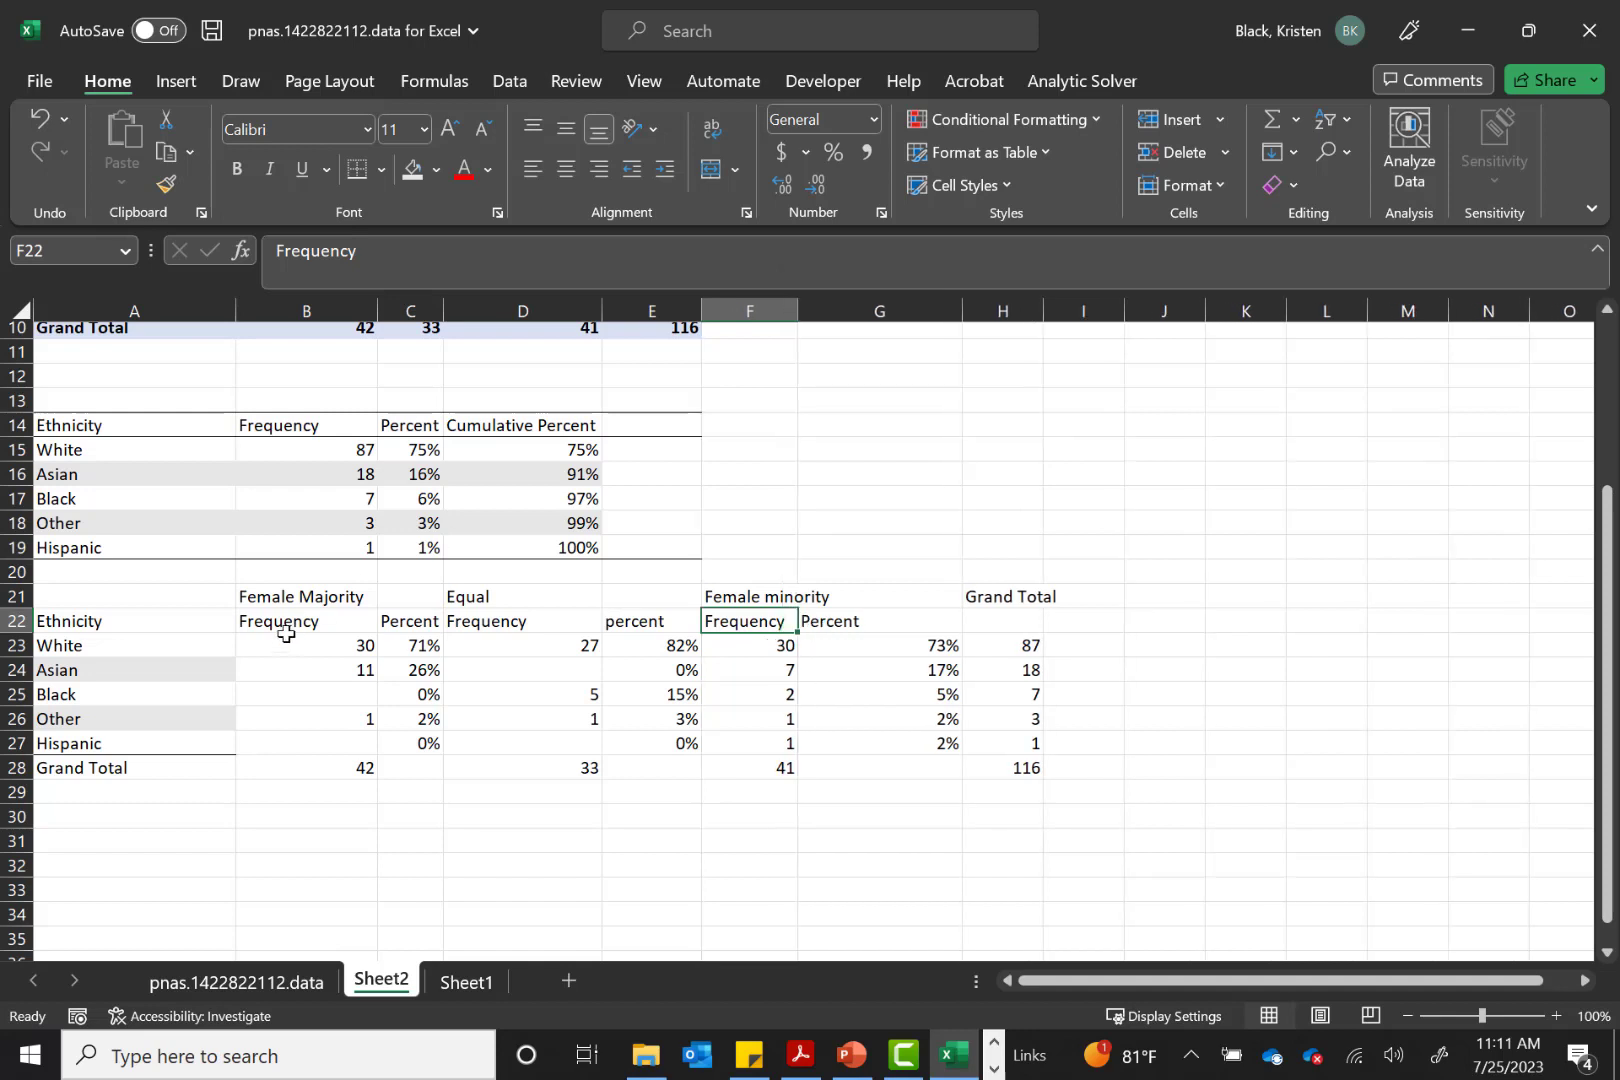
pyautogui.click(278, 600)
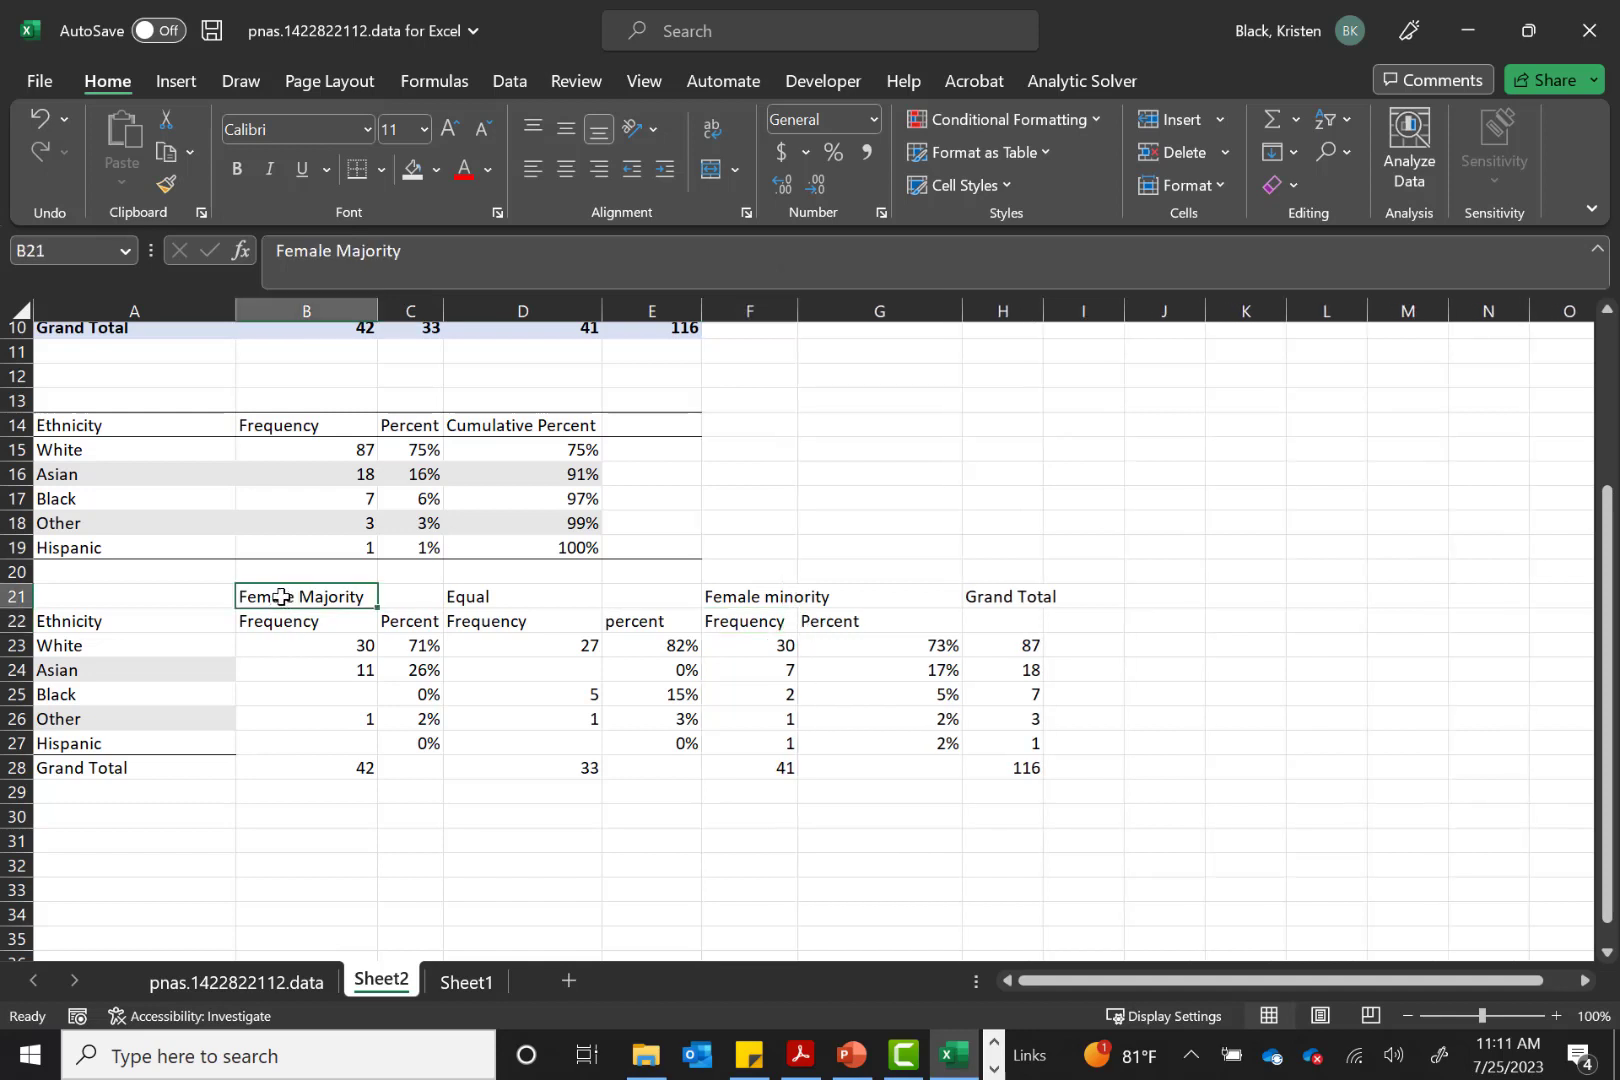
pyautogui.moveTo(250, 596); pyautogui.dragTo(358, 606)
pyautogui.click(409, 607)
pyautogui.moveTo(443, 311); pyautogui.dragTo(481, 311)
# Merge and center the Female Majority, Equal and Female minority headings, each across its Frequency and Percent columns
pyautogui.moveTo(289, 596); pyautogui.dragTo(418, 599)
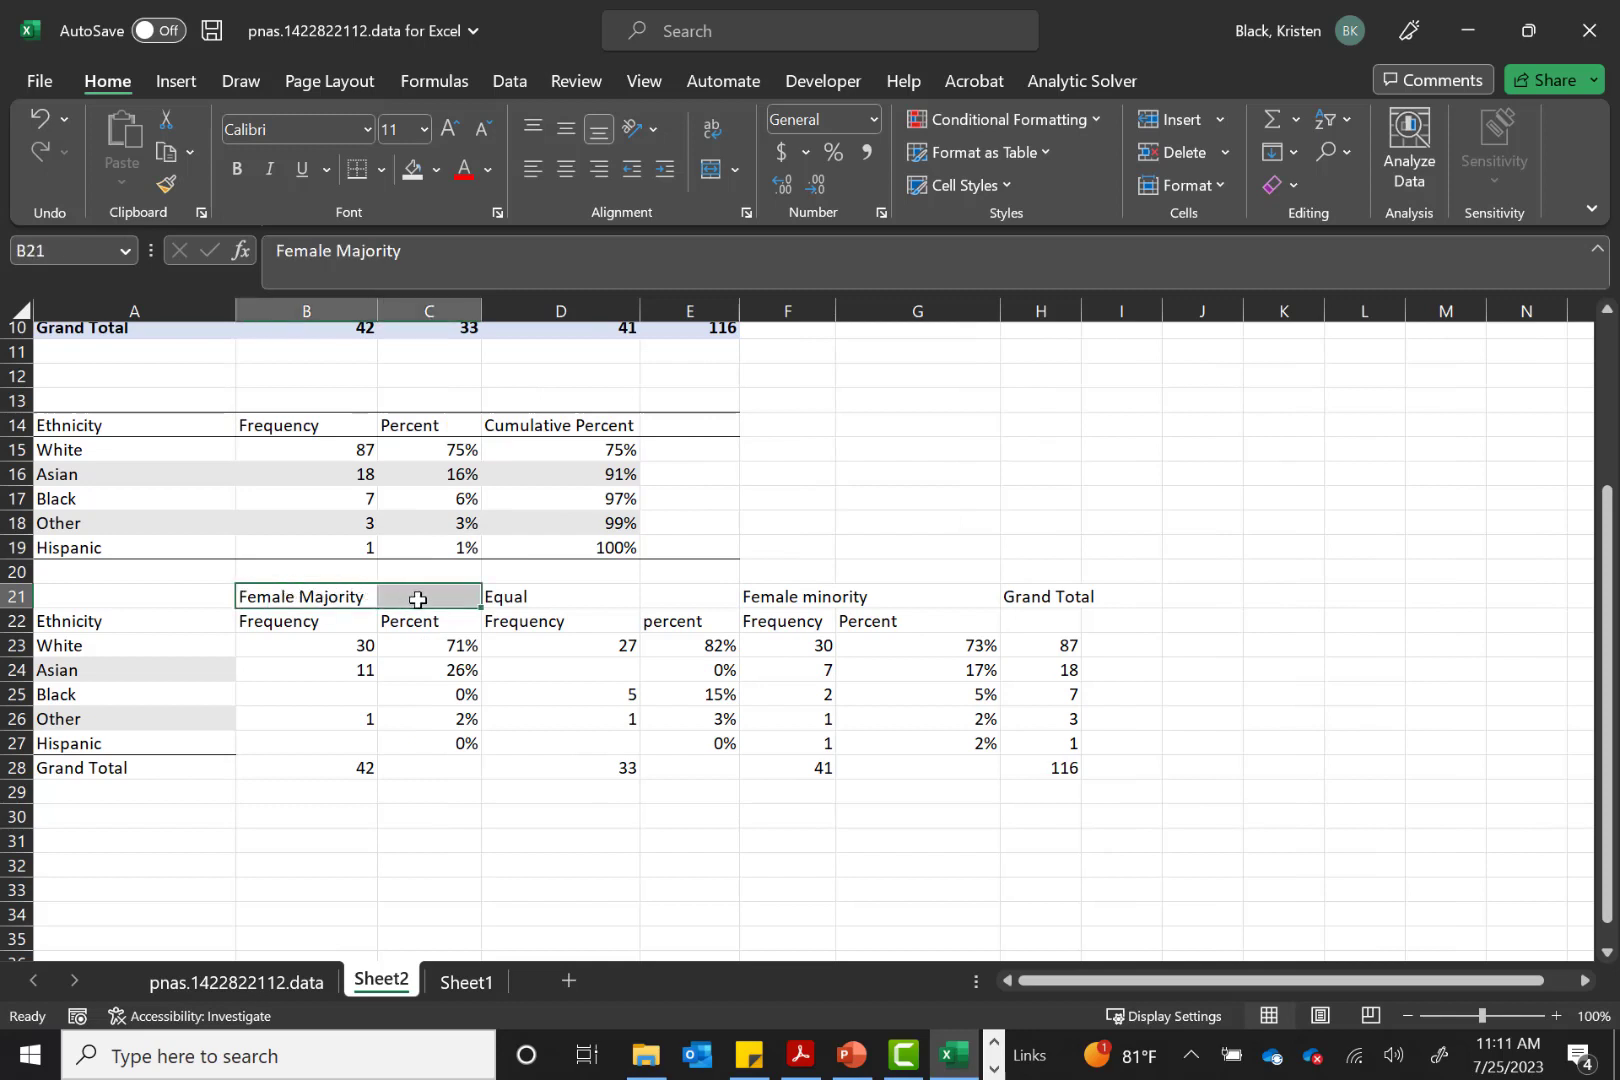
pyautogui.click(714, 171)
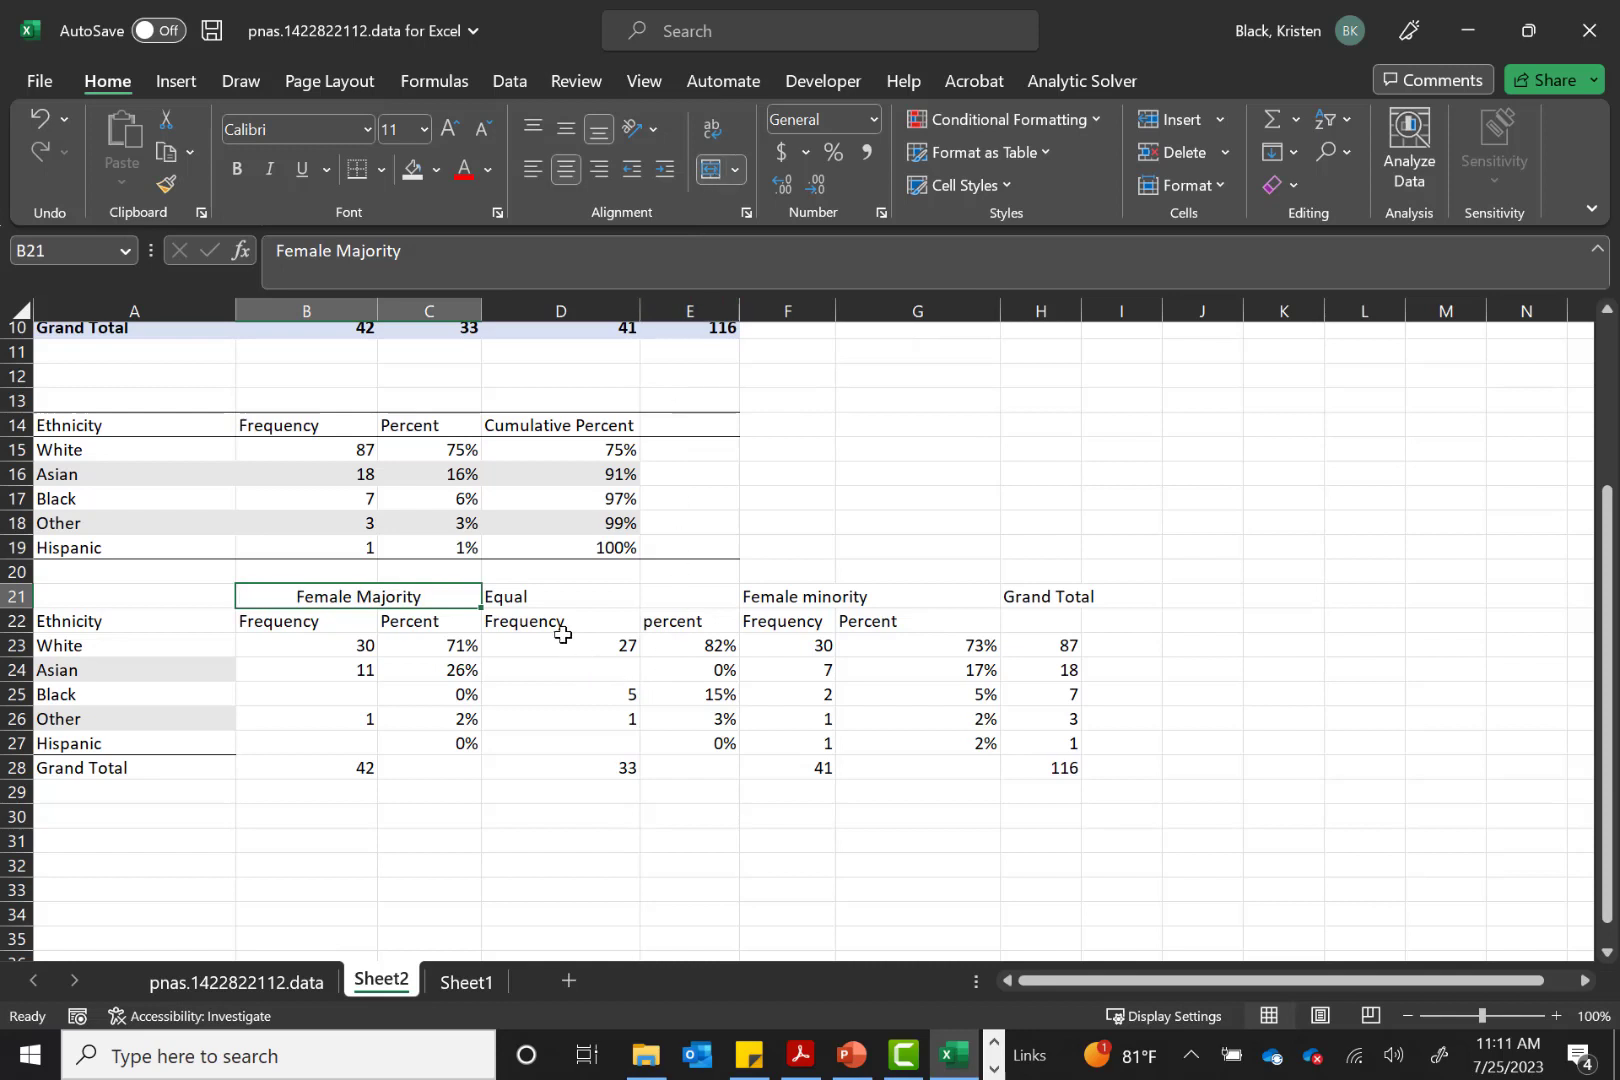
pyautogui.moveTo(540, 592); pyautogui.dragTo(664, 585)
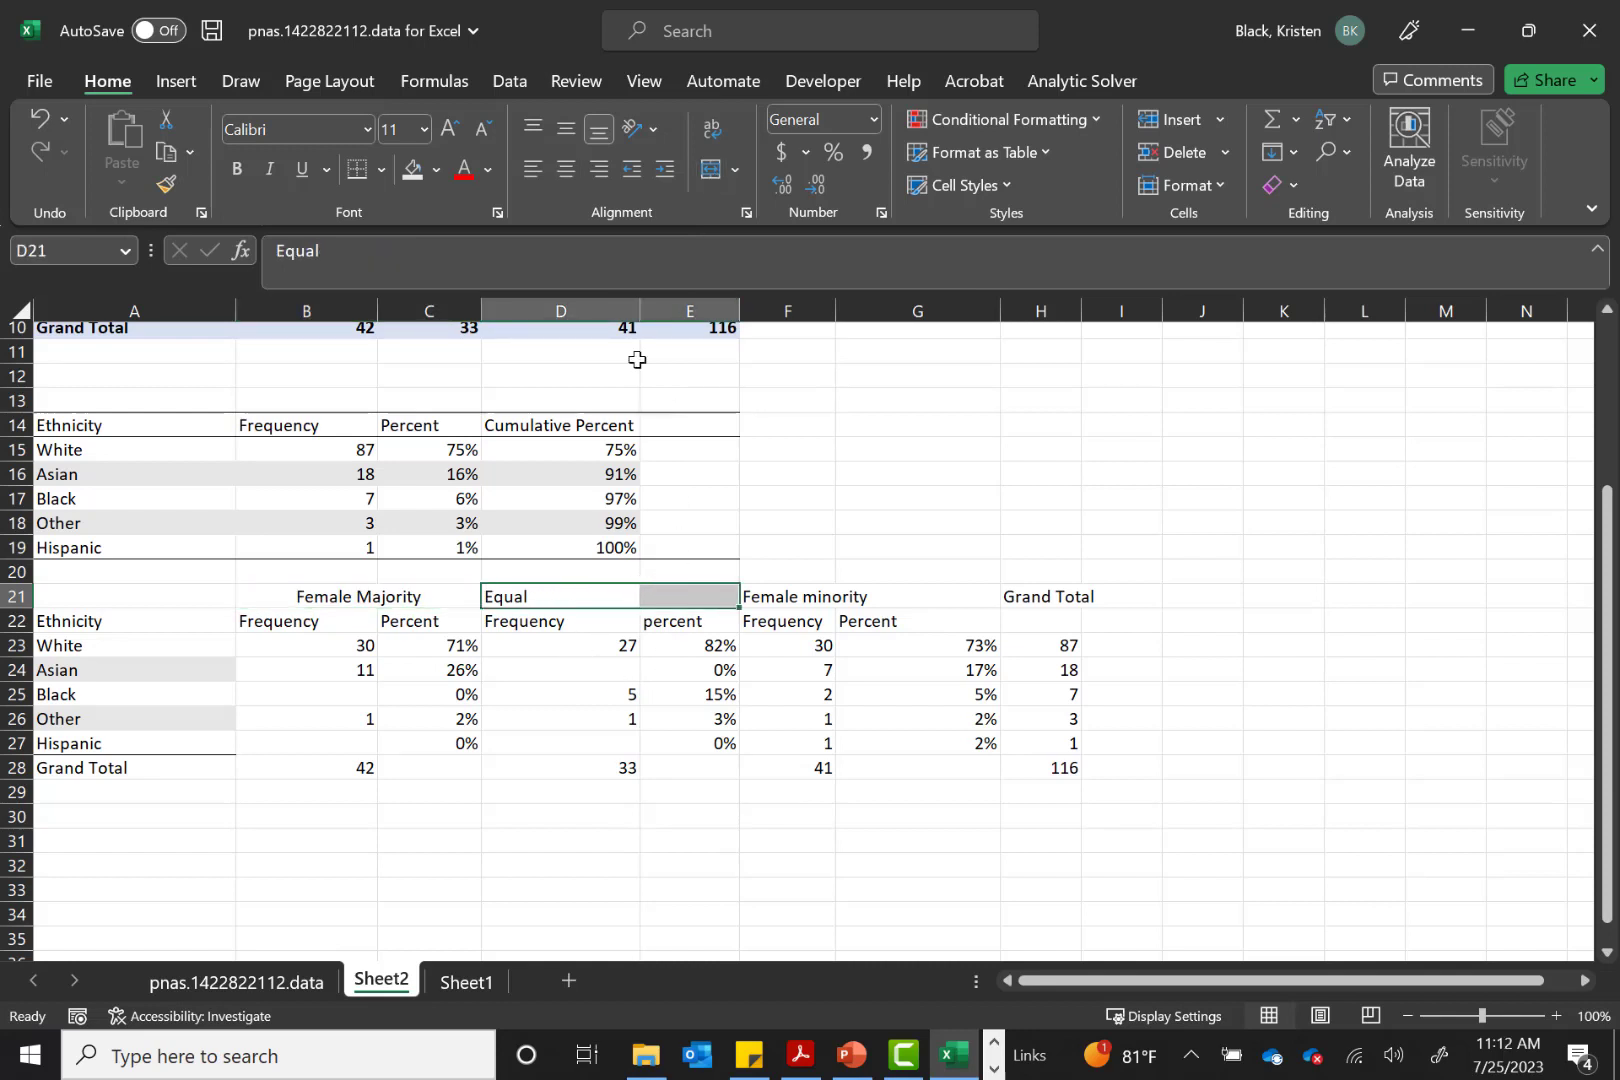
pyautogui.click(713, 171)
pyautogui.moveTo(803, 596); pyautogui.dragTo(879, 600)
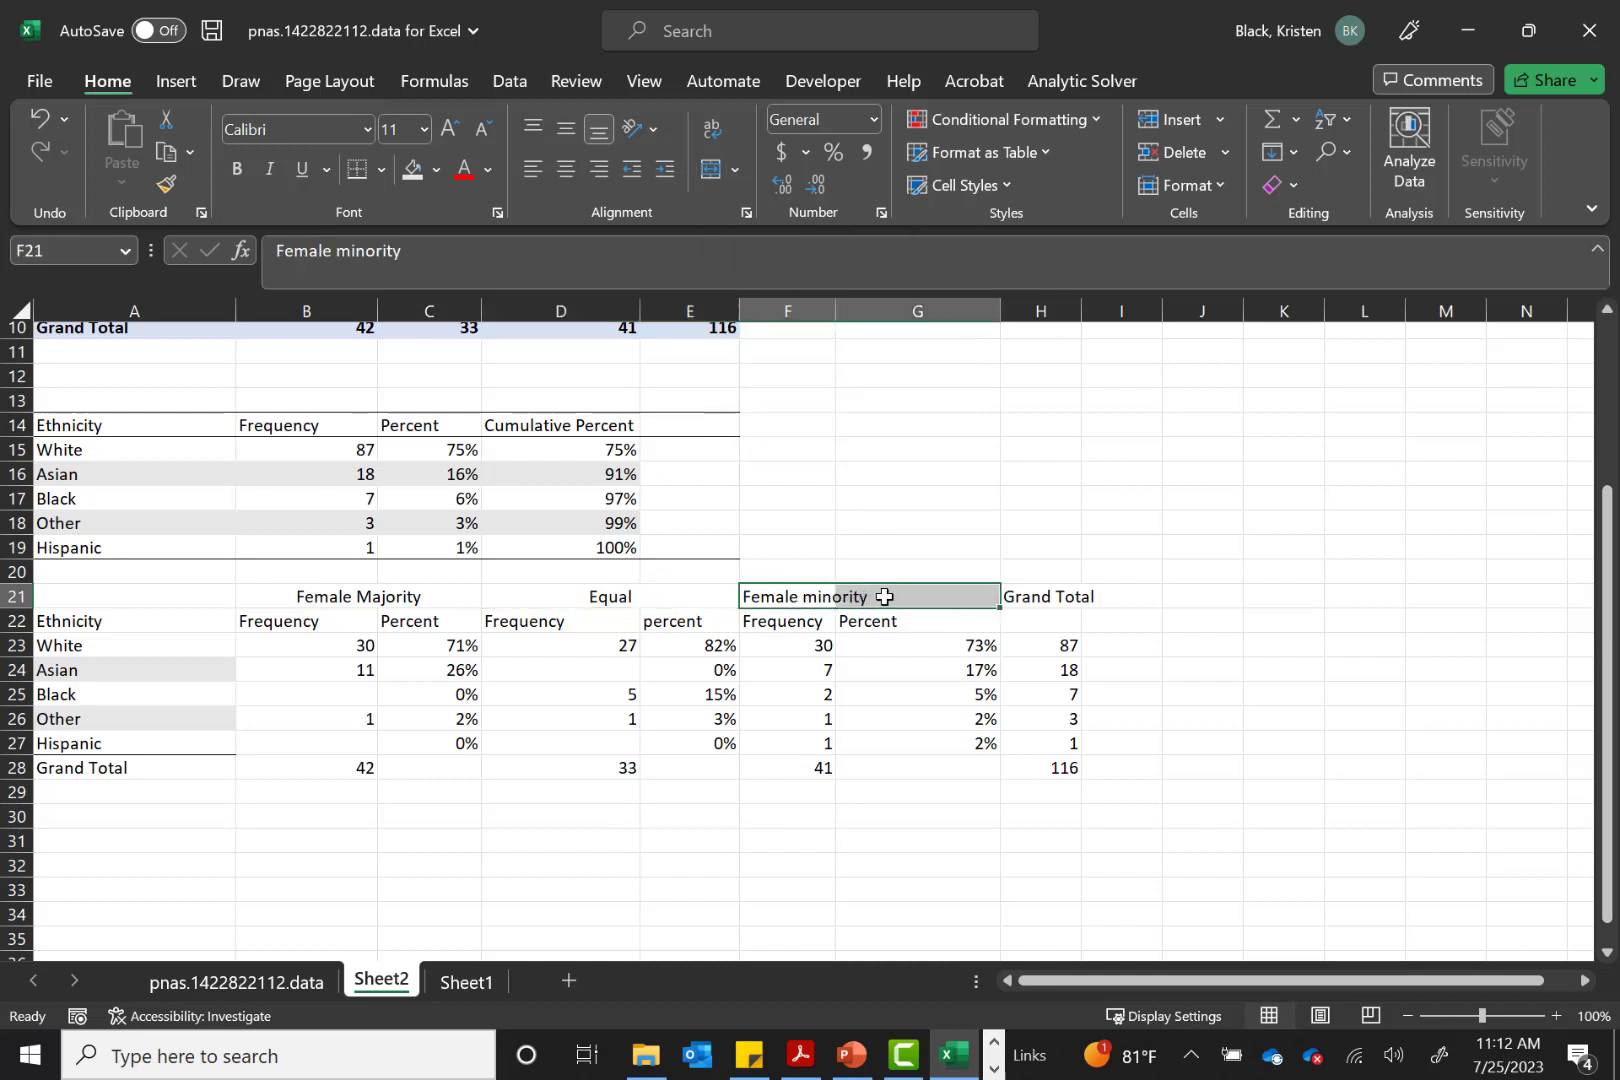
pyautogui.click(713, 171)
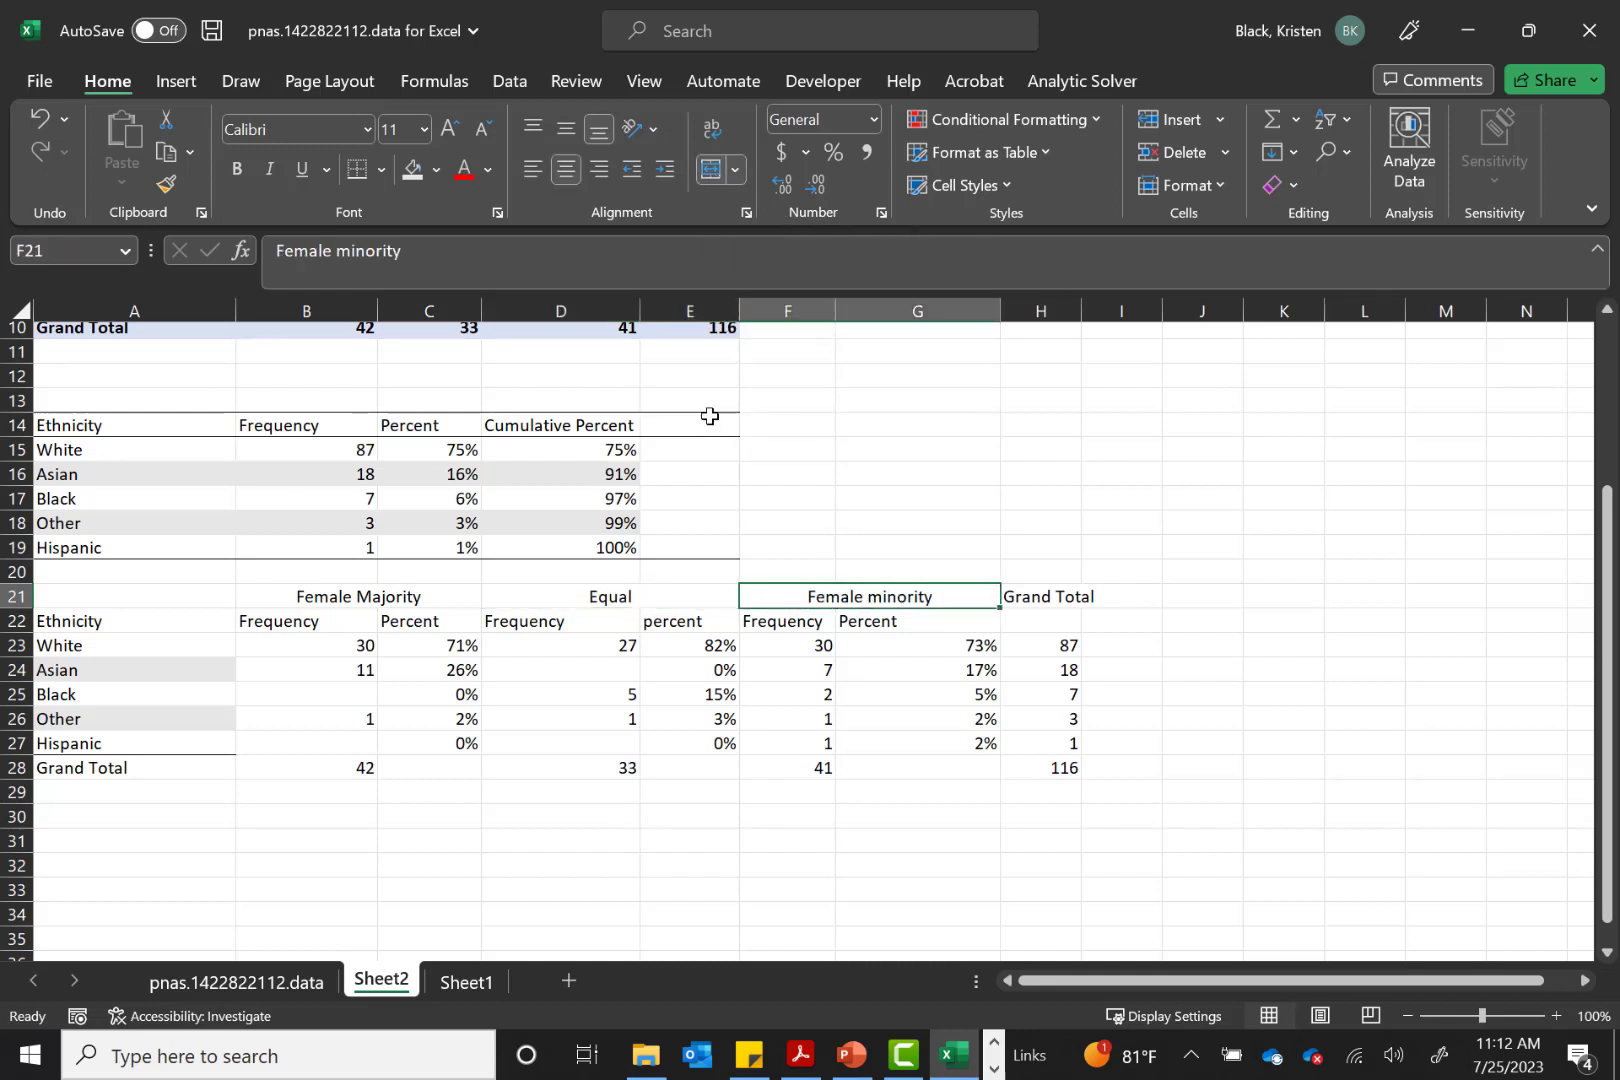
# Extend the grey fill across columns A to H for the Asian and Other rows of the lower table
pyautogui.click(773, 768)
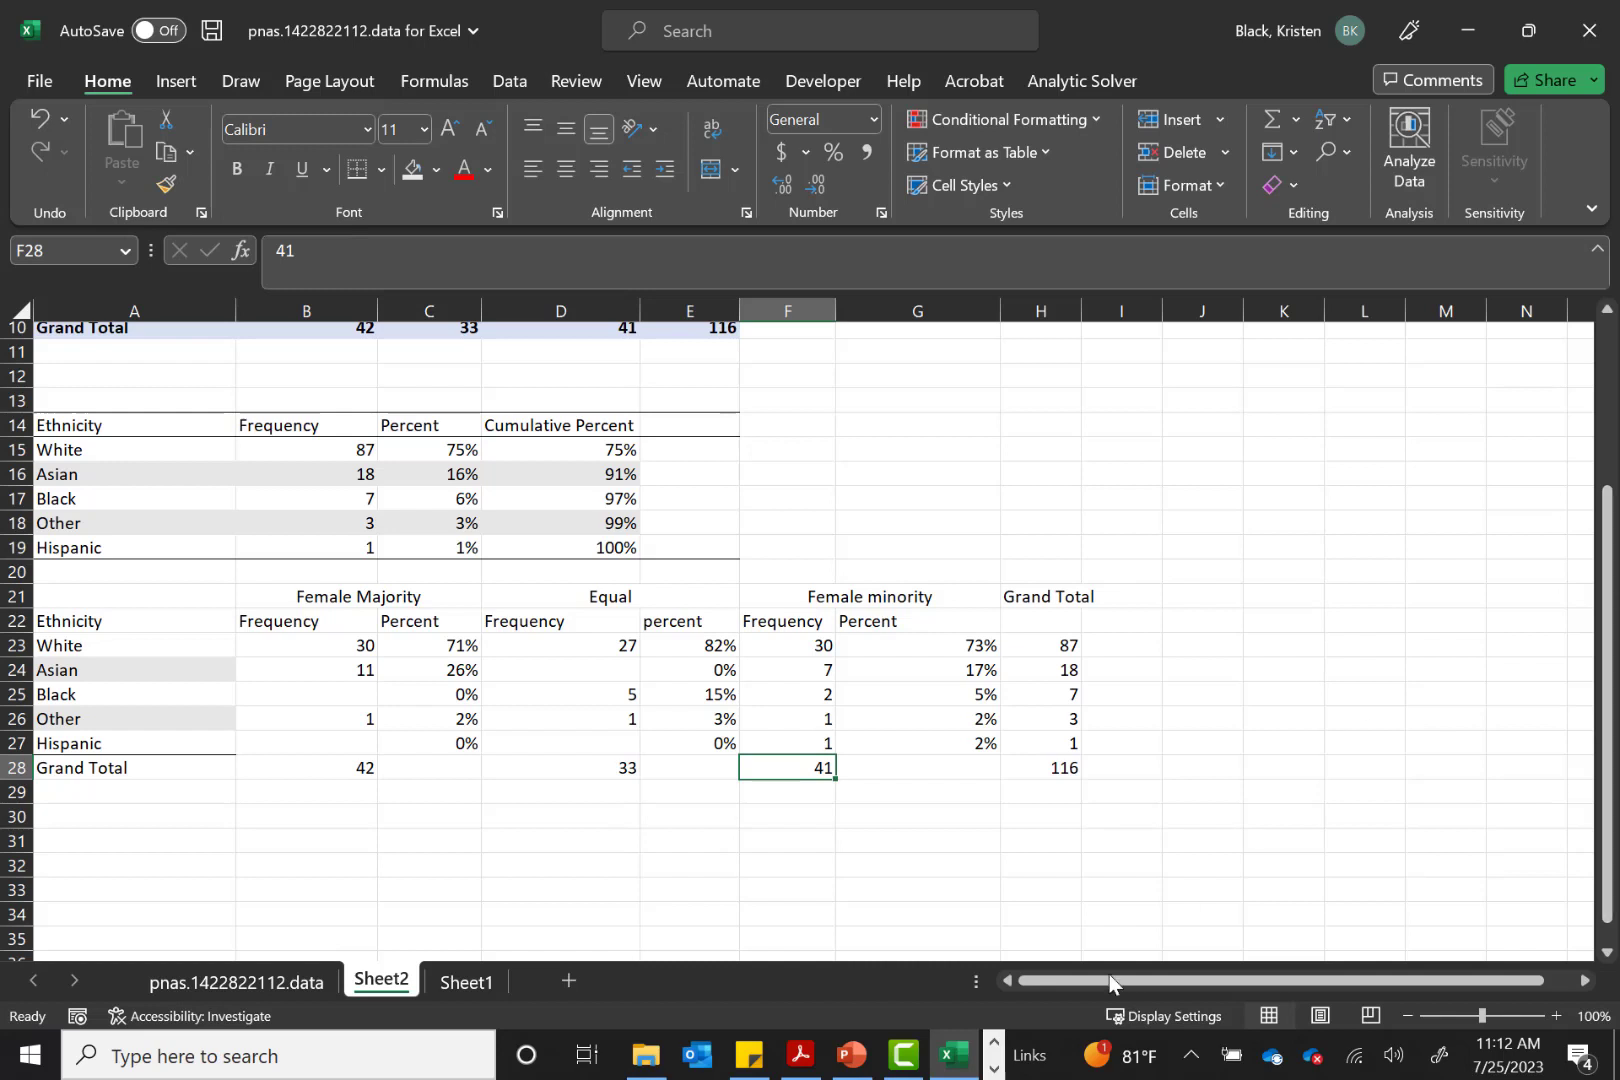
pyautogui.moveTo(165, 671); pyautogui.dragTo(1045, 669)
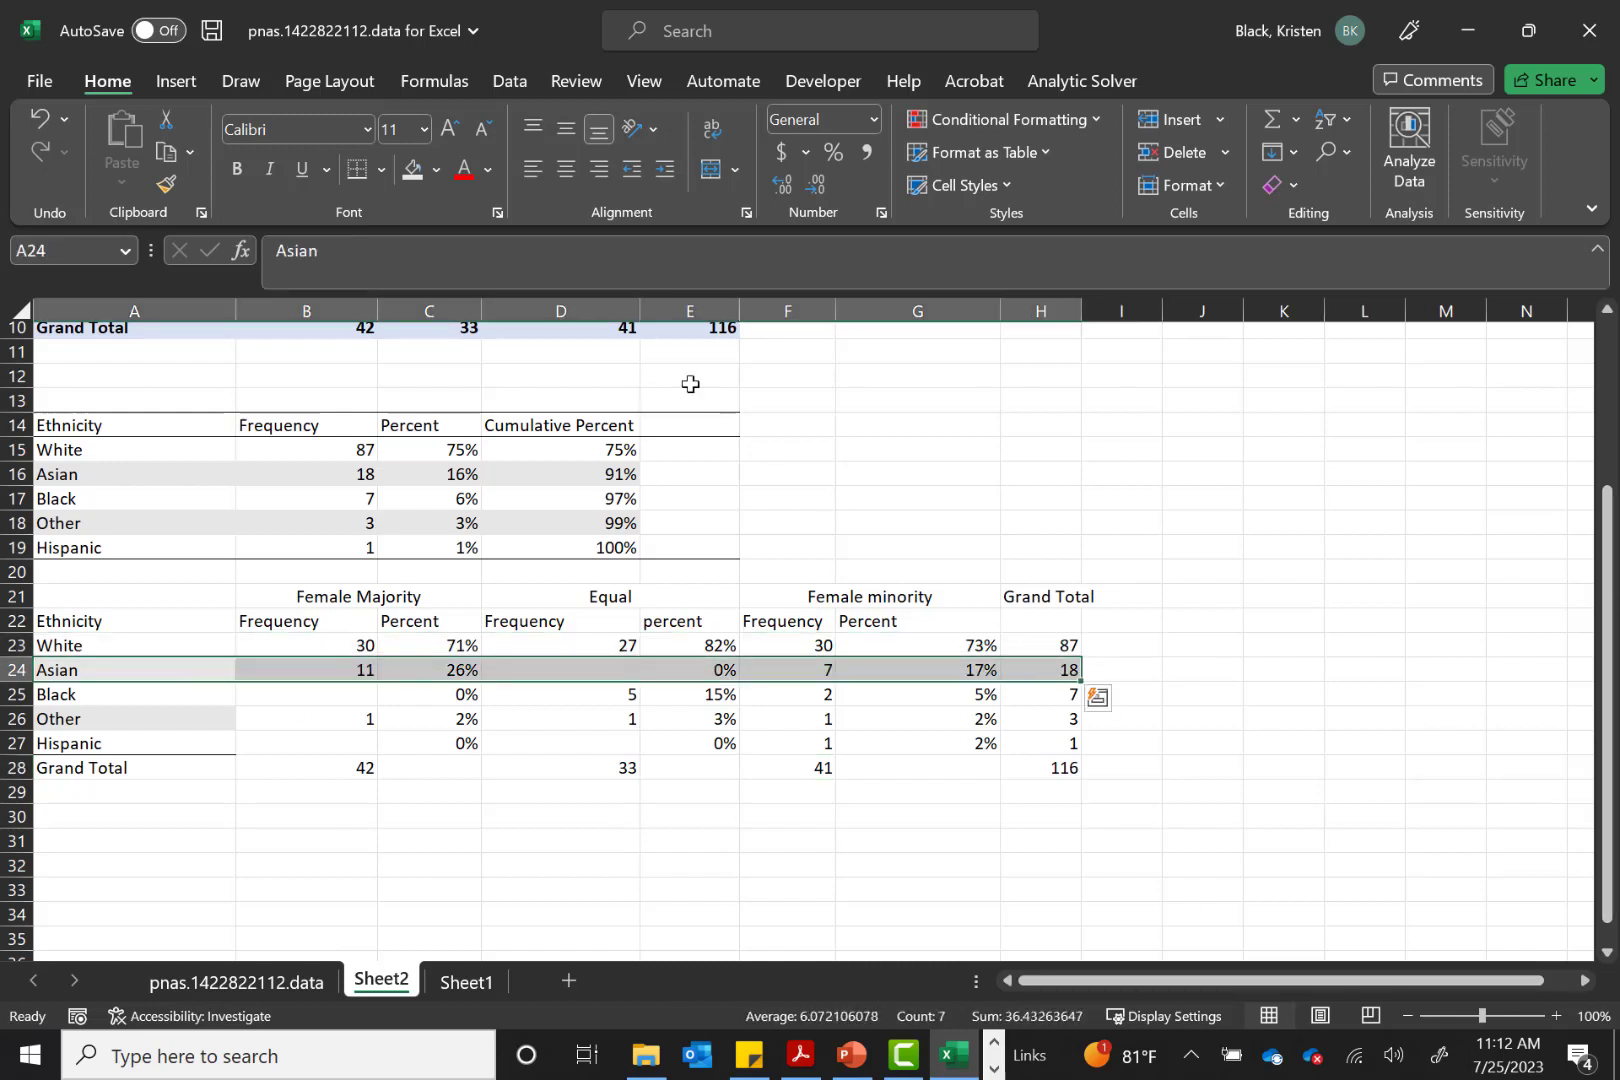
pyautogui.click(414, 168)
pyautogui.moveTo(190, 717); pyautogui.dragTo(1082, 720)
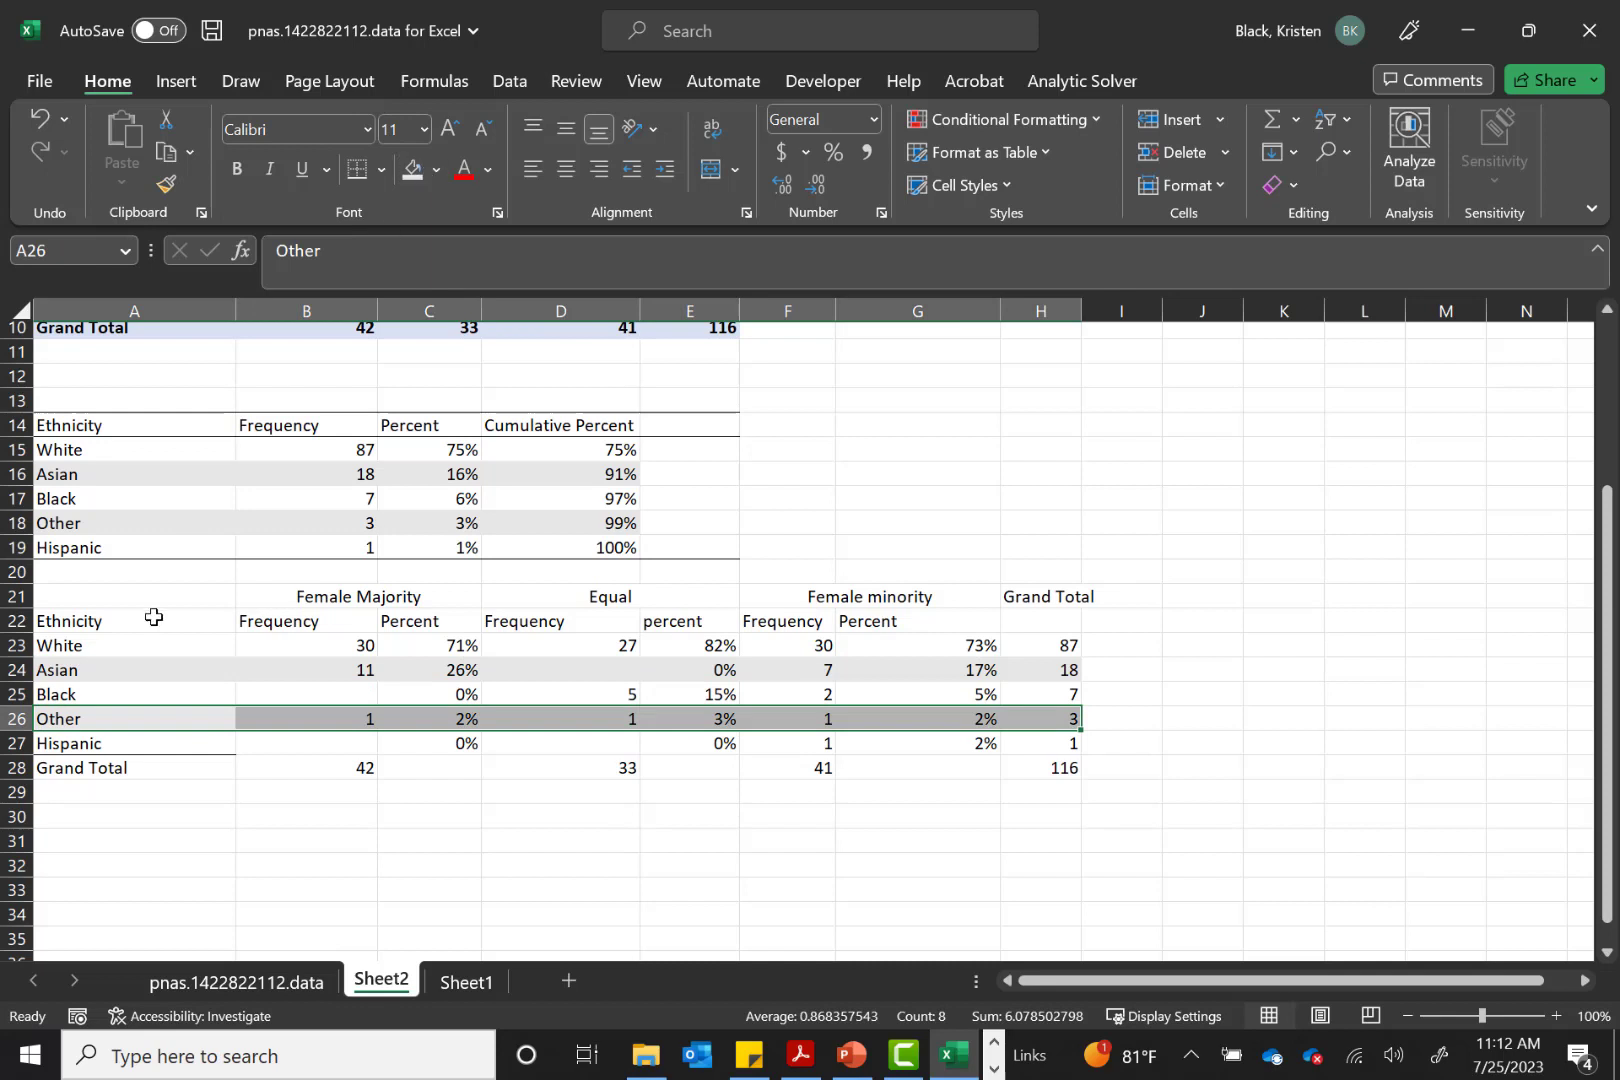
# Add top and bottom borders to the lower table's header rows, A21:H22
pyautogui.moveTo(137, 596); pyautogui.dragTo(1055, 618)
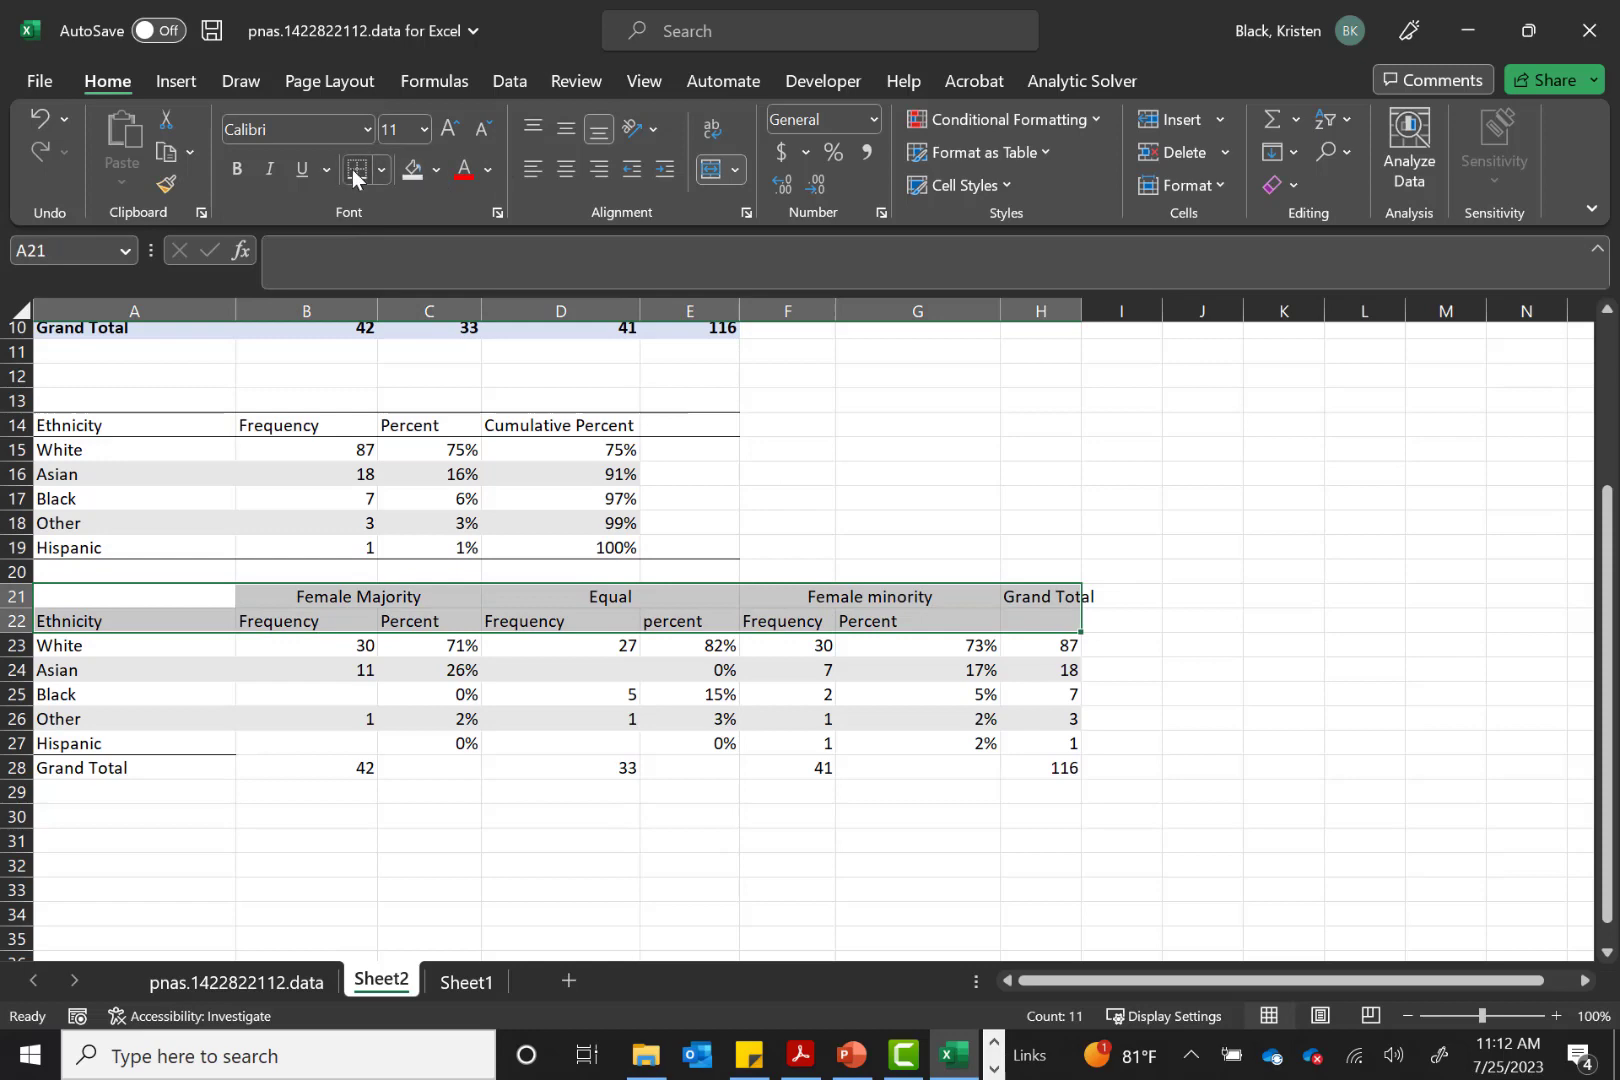
pyautogui.click(382, 170)
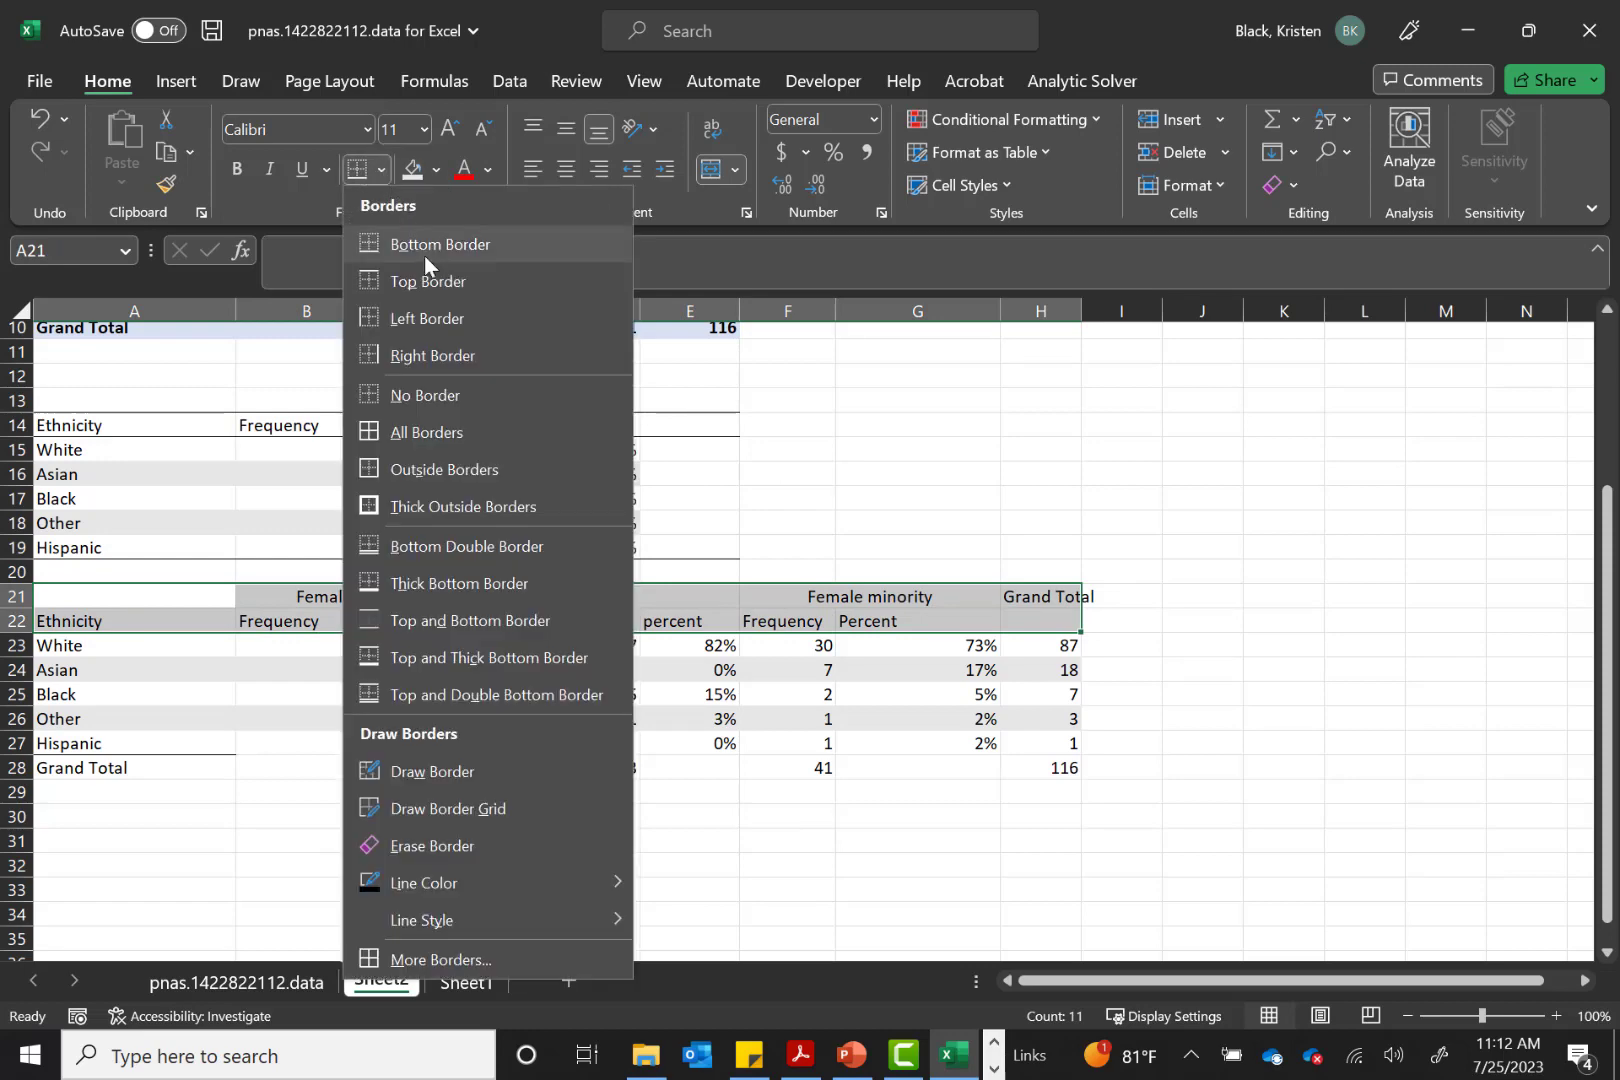
pyautogui.click(423, 281)
pyautogui.click(302, 670)
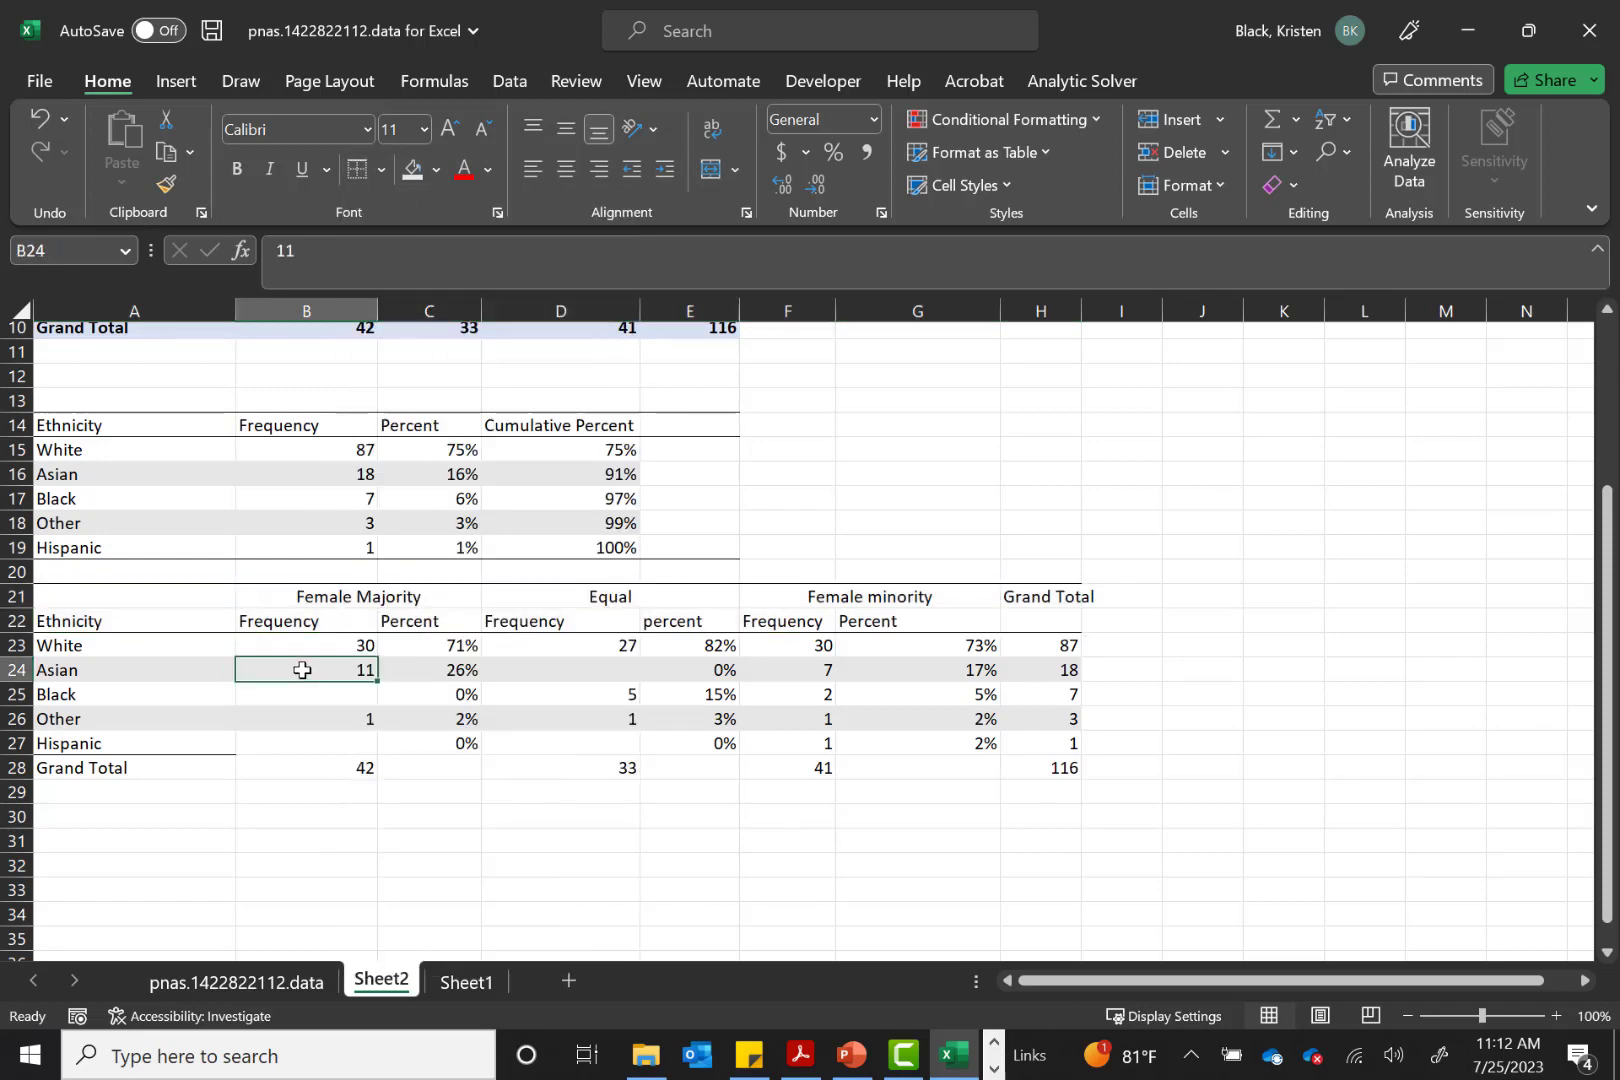
# Add a bottom border across the Hispanic row of the lower table, A27:H27
pyautogui.moveTo(82, 741); pyautogui.dragTo(1033, 737)
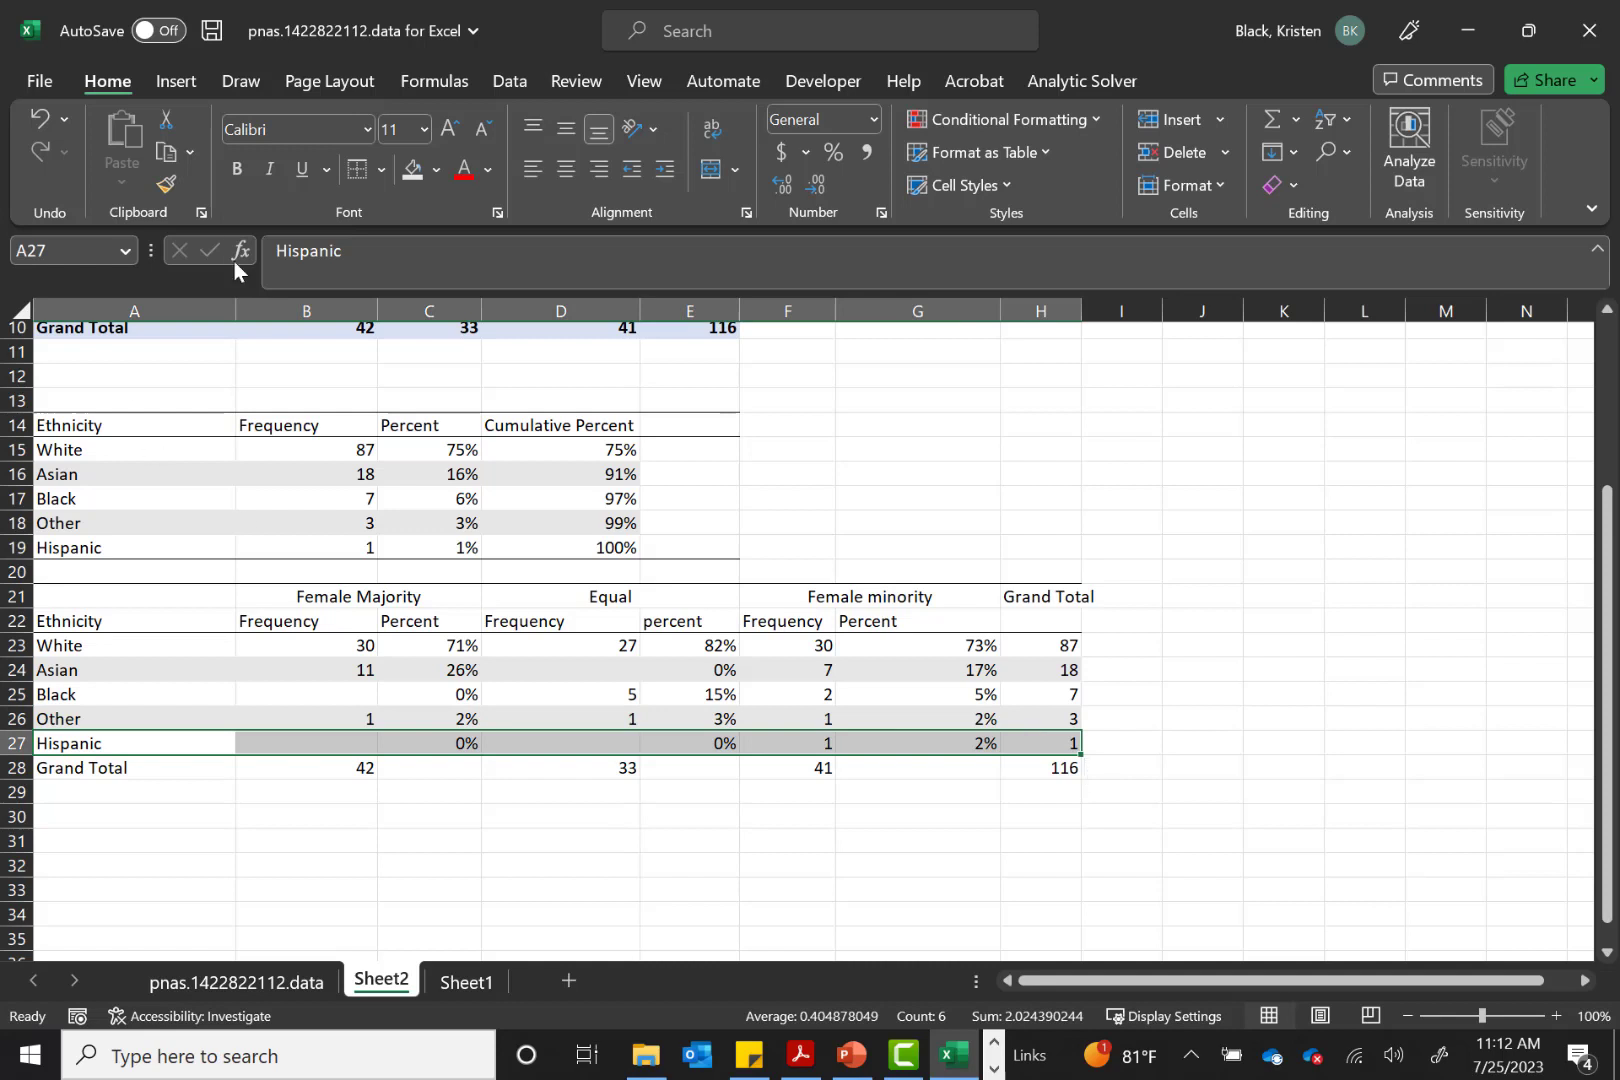
pyautogui.click(383, 172)
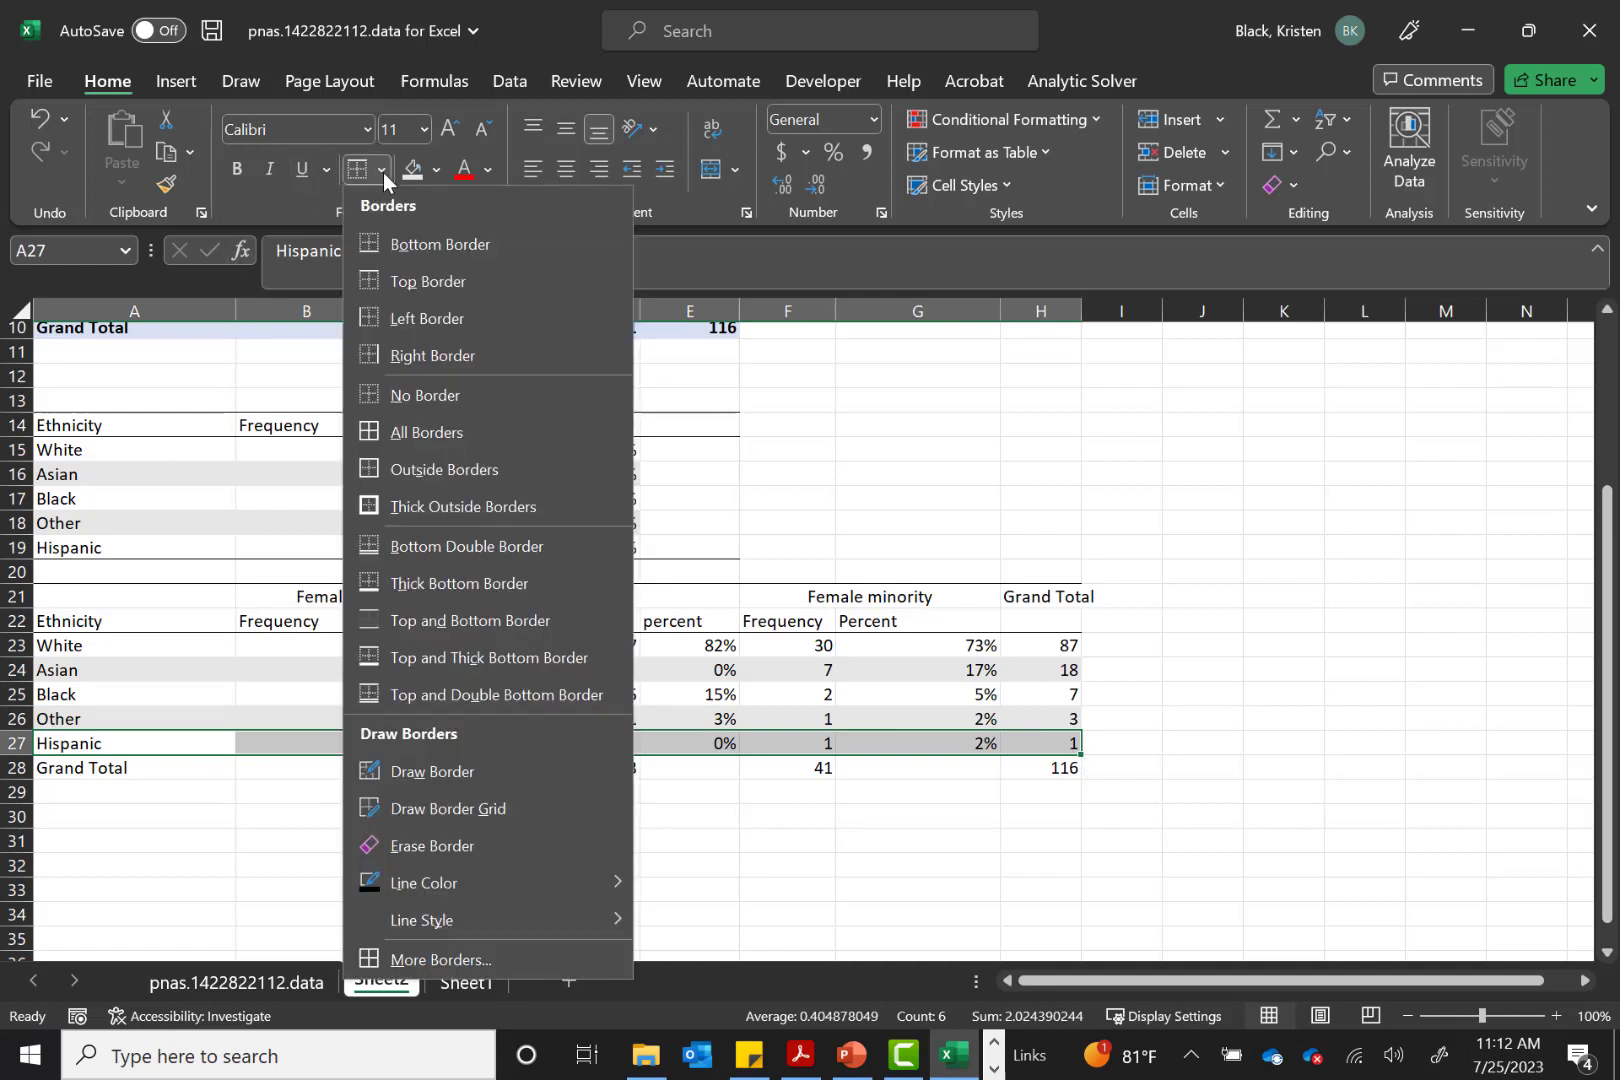
pyautogui.click(413, 251)
pyautogui.click(565, 801)
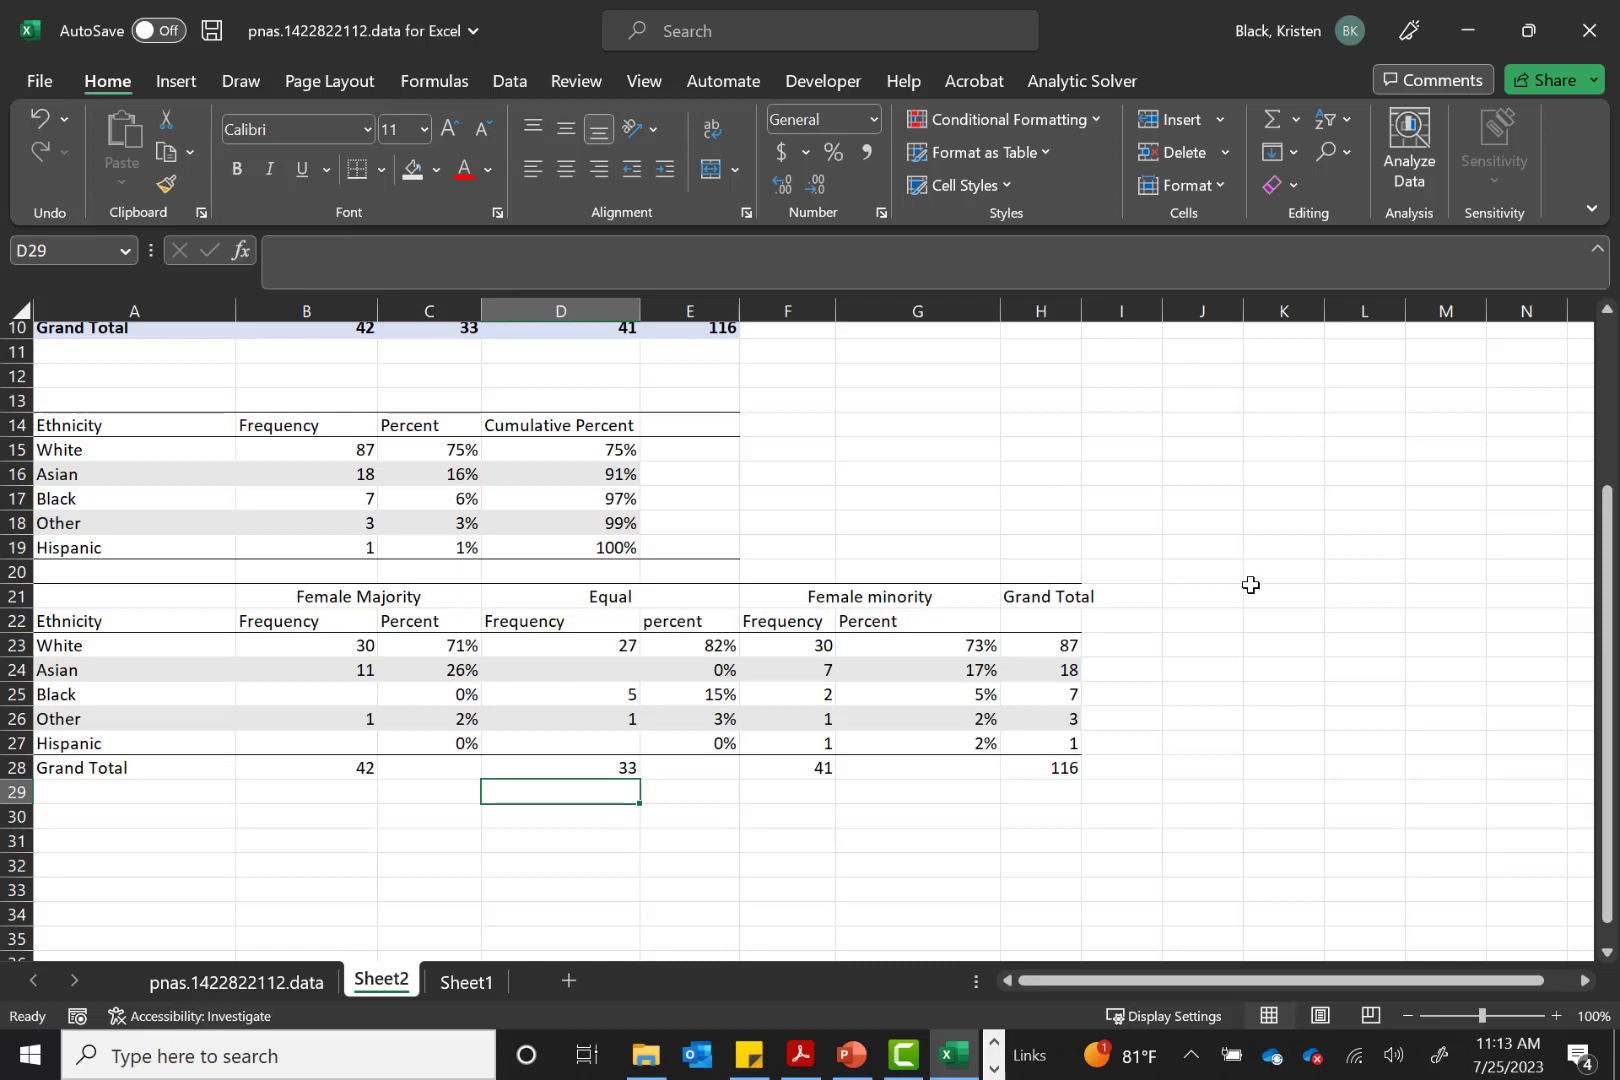
# Replace Ethnicity_mean with age_mean as the pivot table's row field, allowing it to overwrite existing cells
pyautogui.scroll(3, 428, 655)
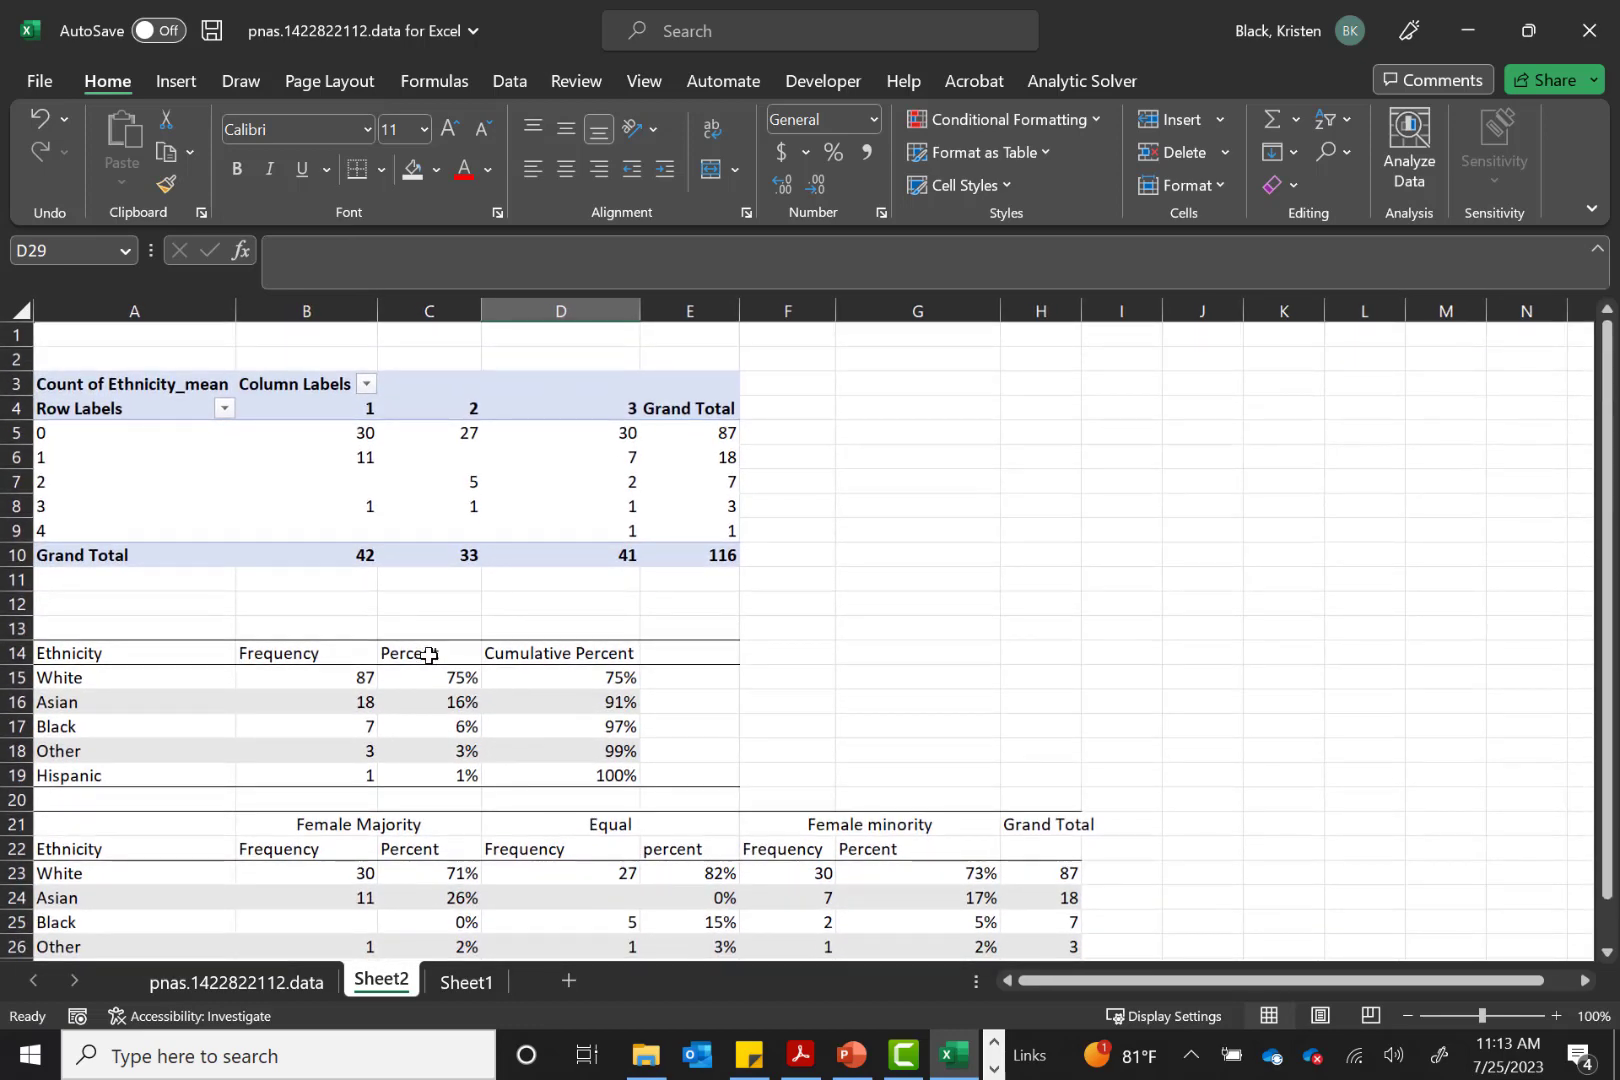
pyautogui.click(62, 432)
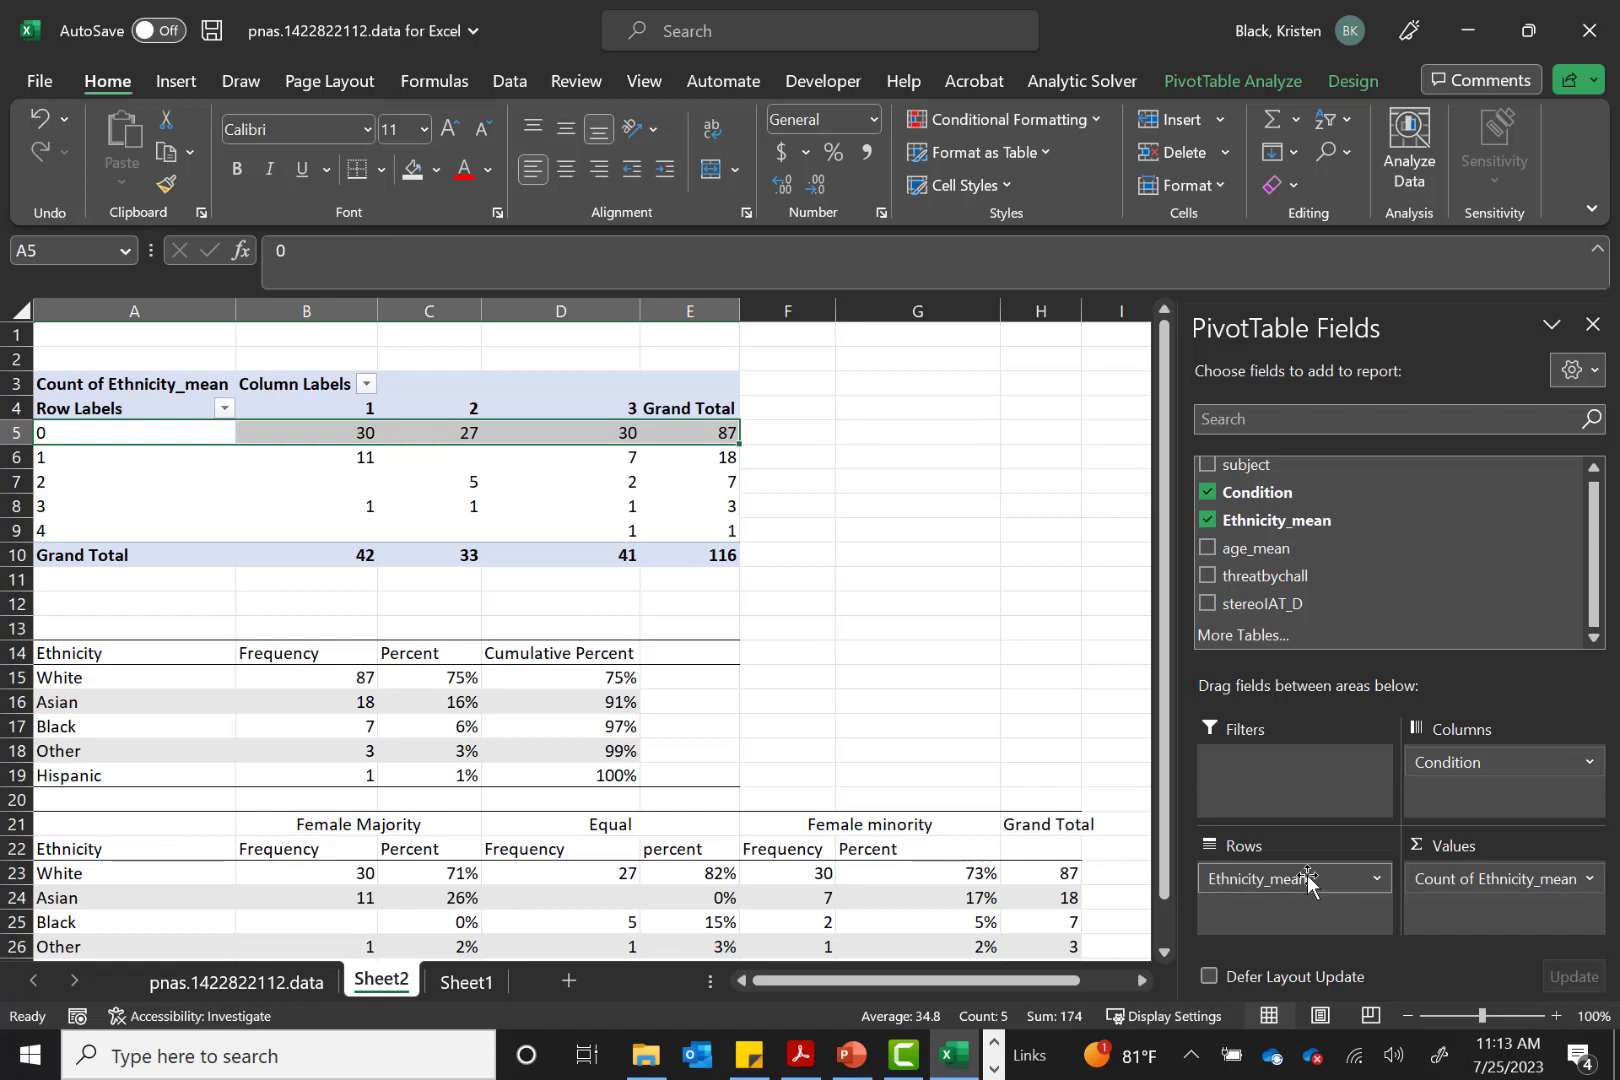
pyautogui.moveTo(1306, 881); pyautogui.dragTo(1325, 547)
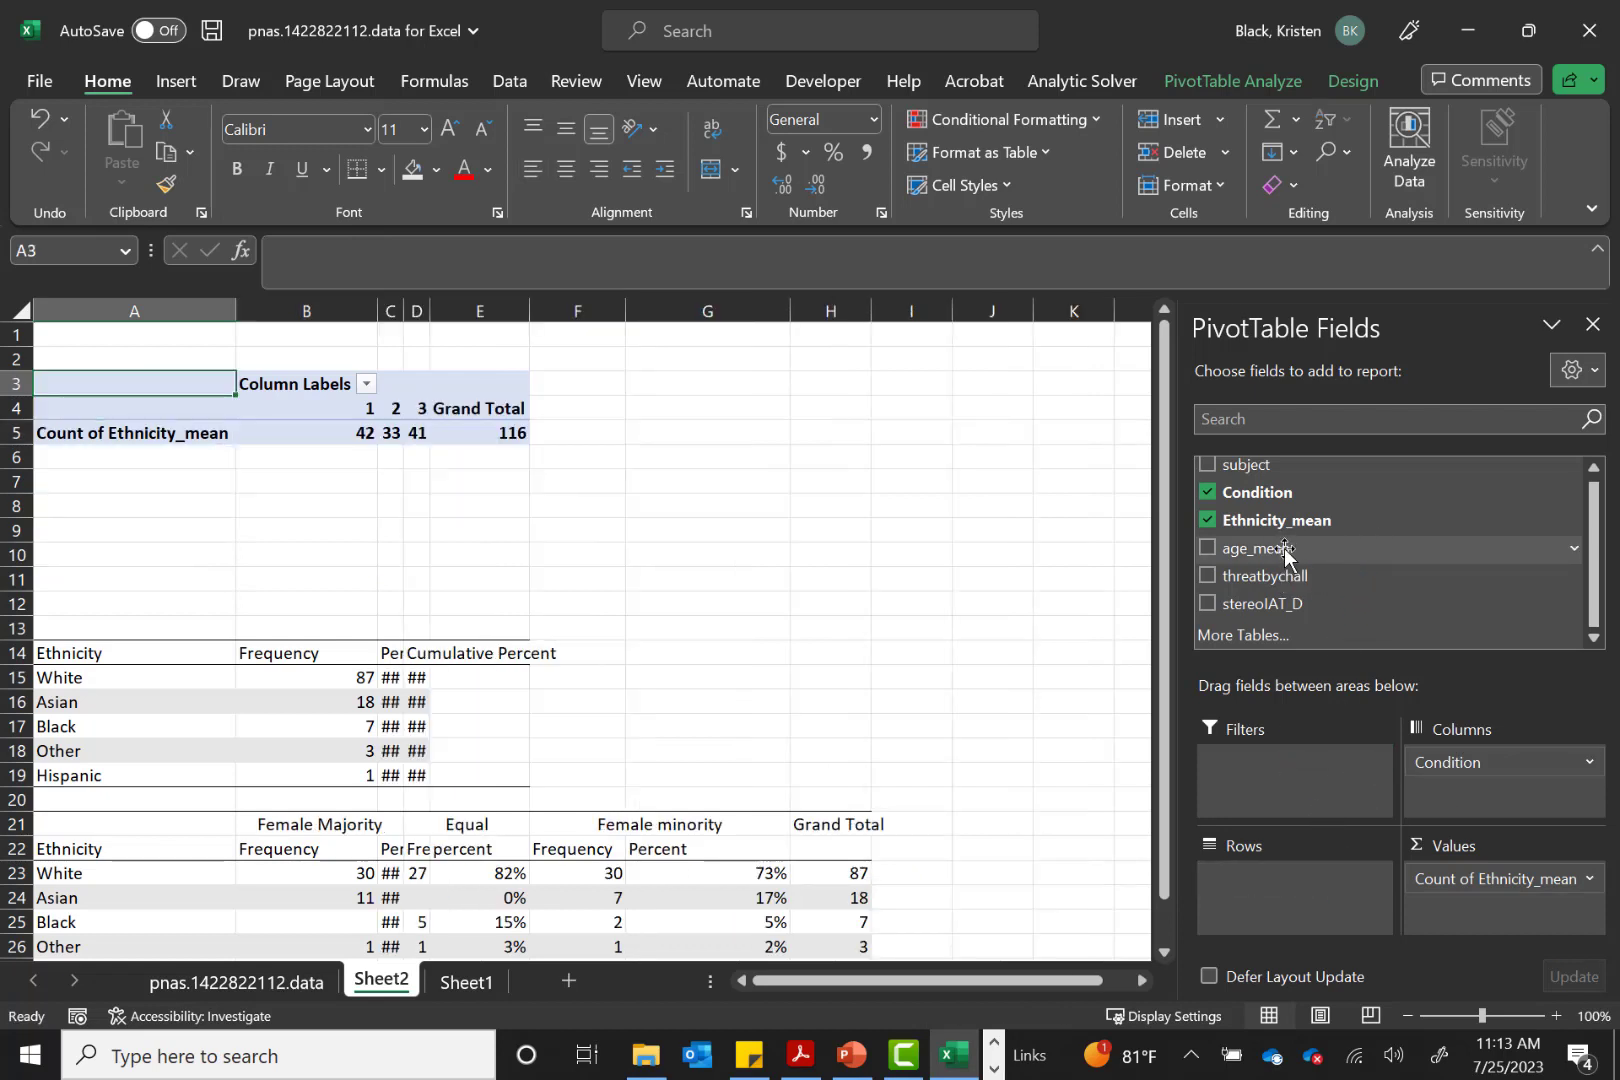
pyautogui.moveTo(1230, 545); pyautogui.dragTo(1252, 920)
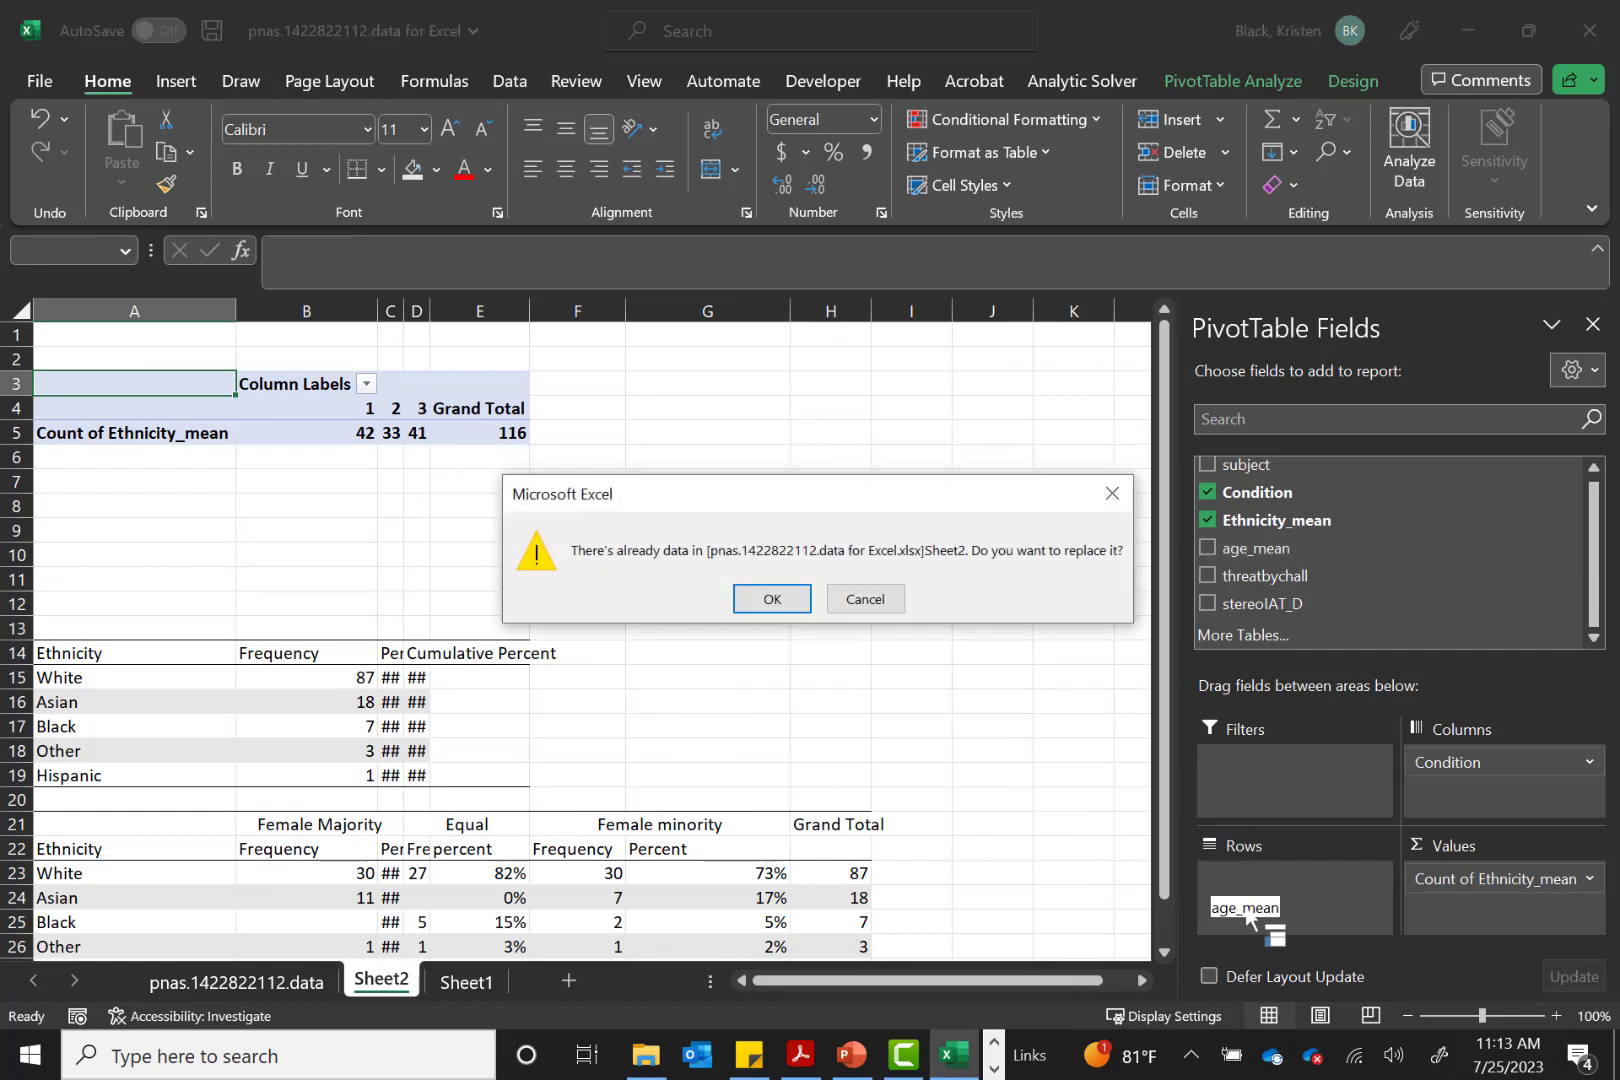
pyautogui.click(779, 605)
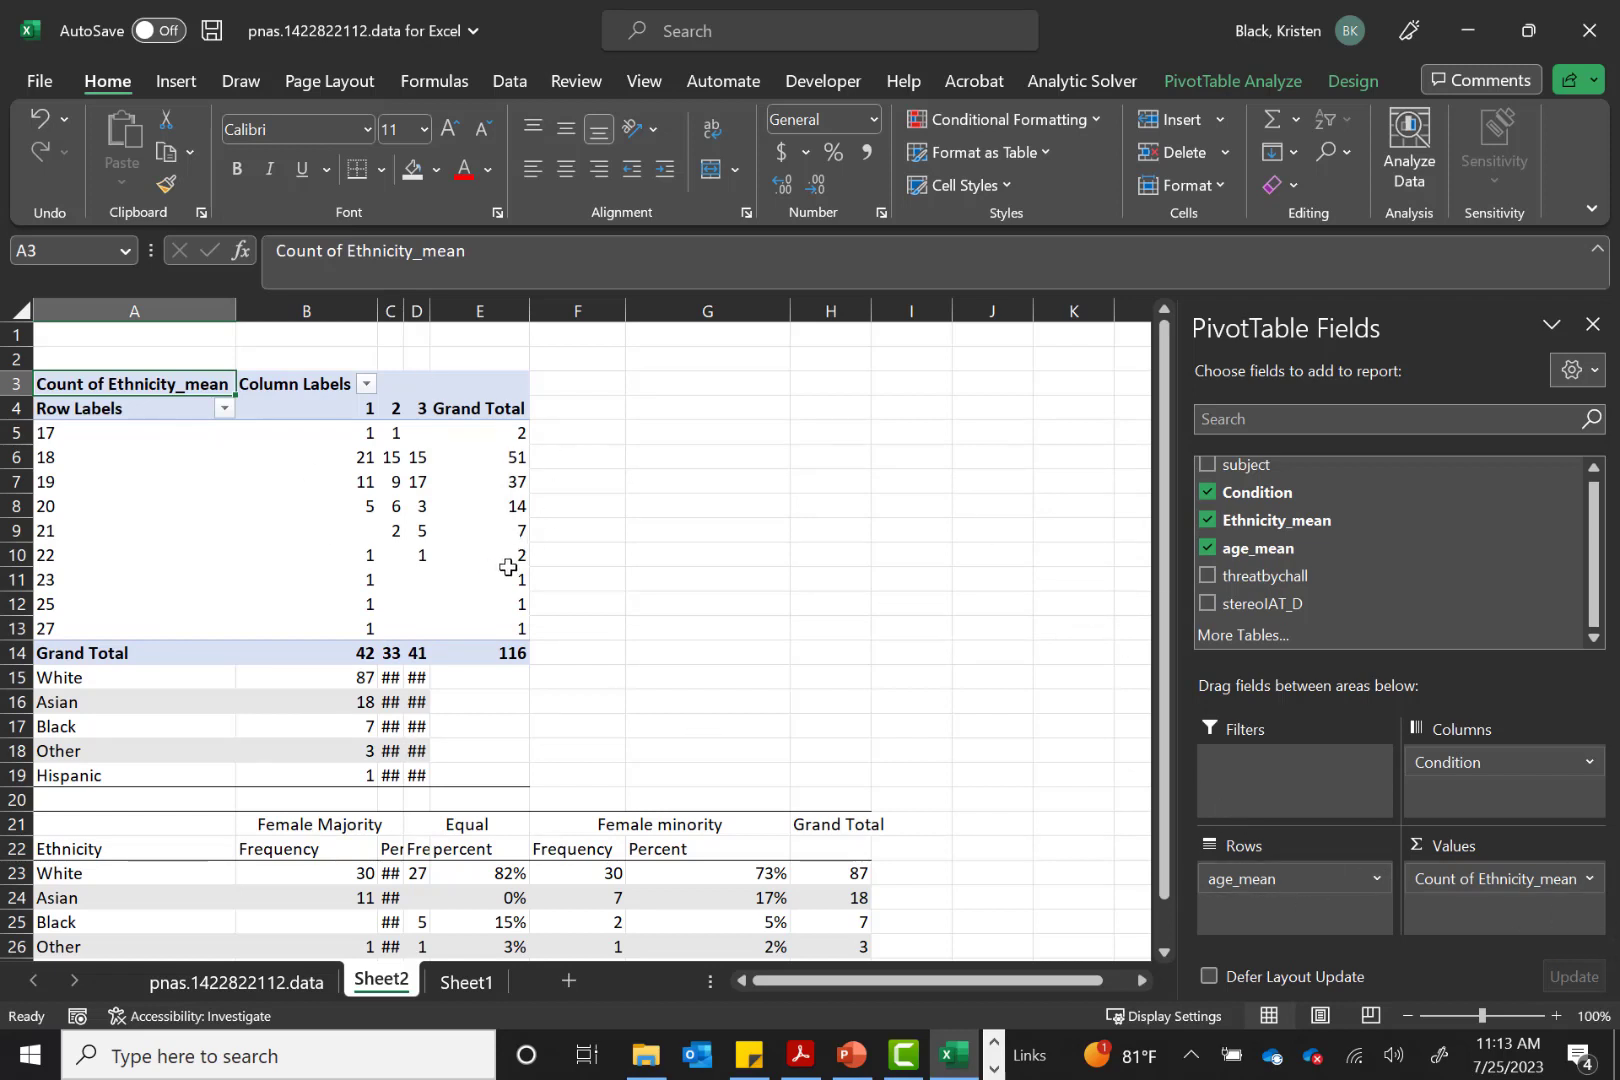
# Undo both row field changes in the pivot table and leave the pivot table
pyautogui.hotkey('ctrl', 'z')
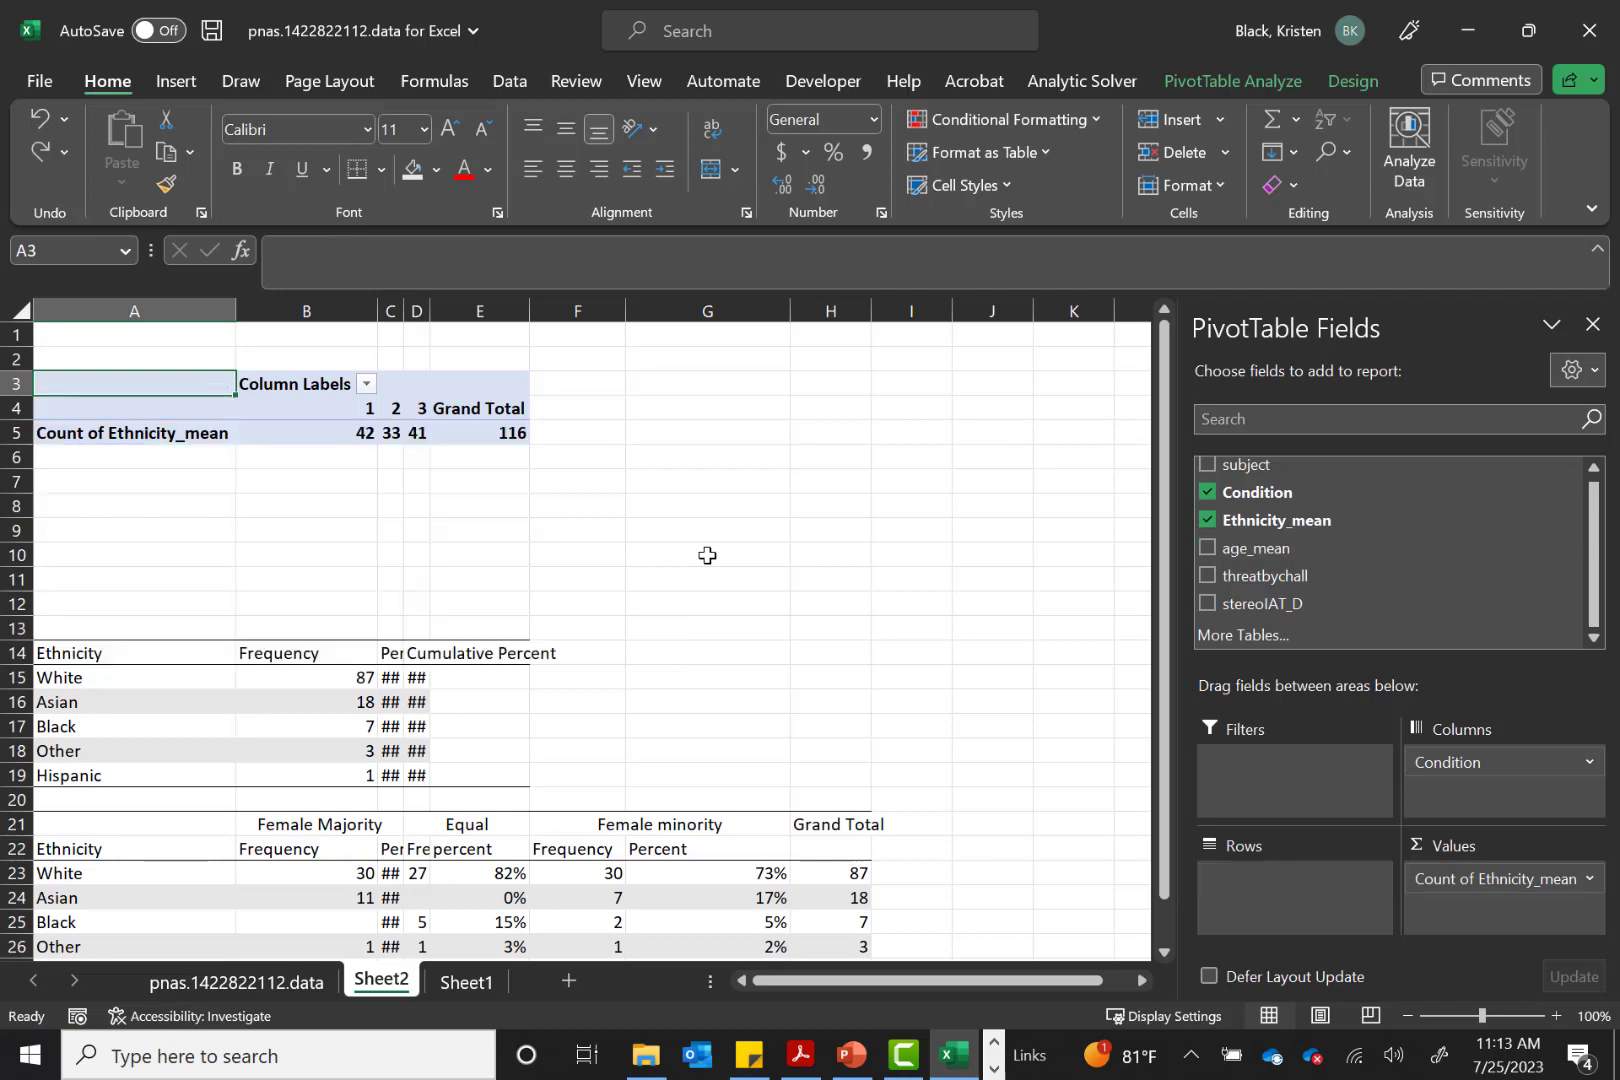
pyautogui.hotkey('ctrl', 'z')
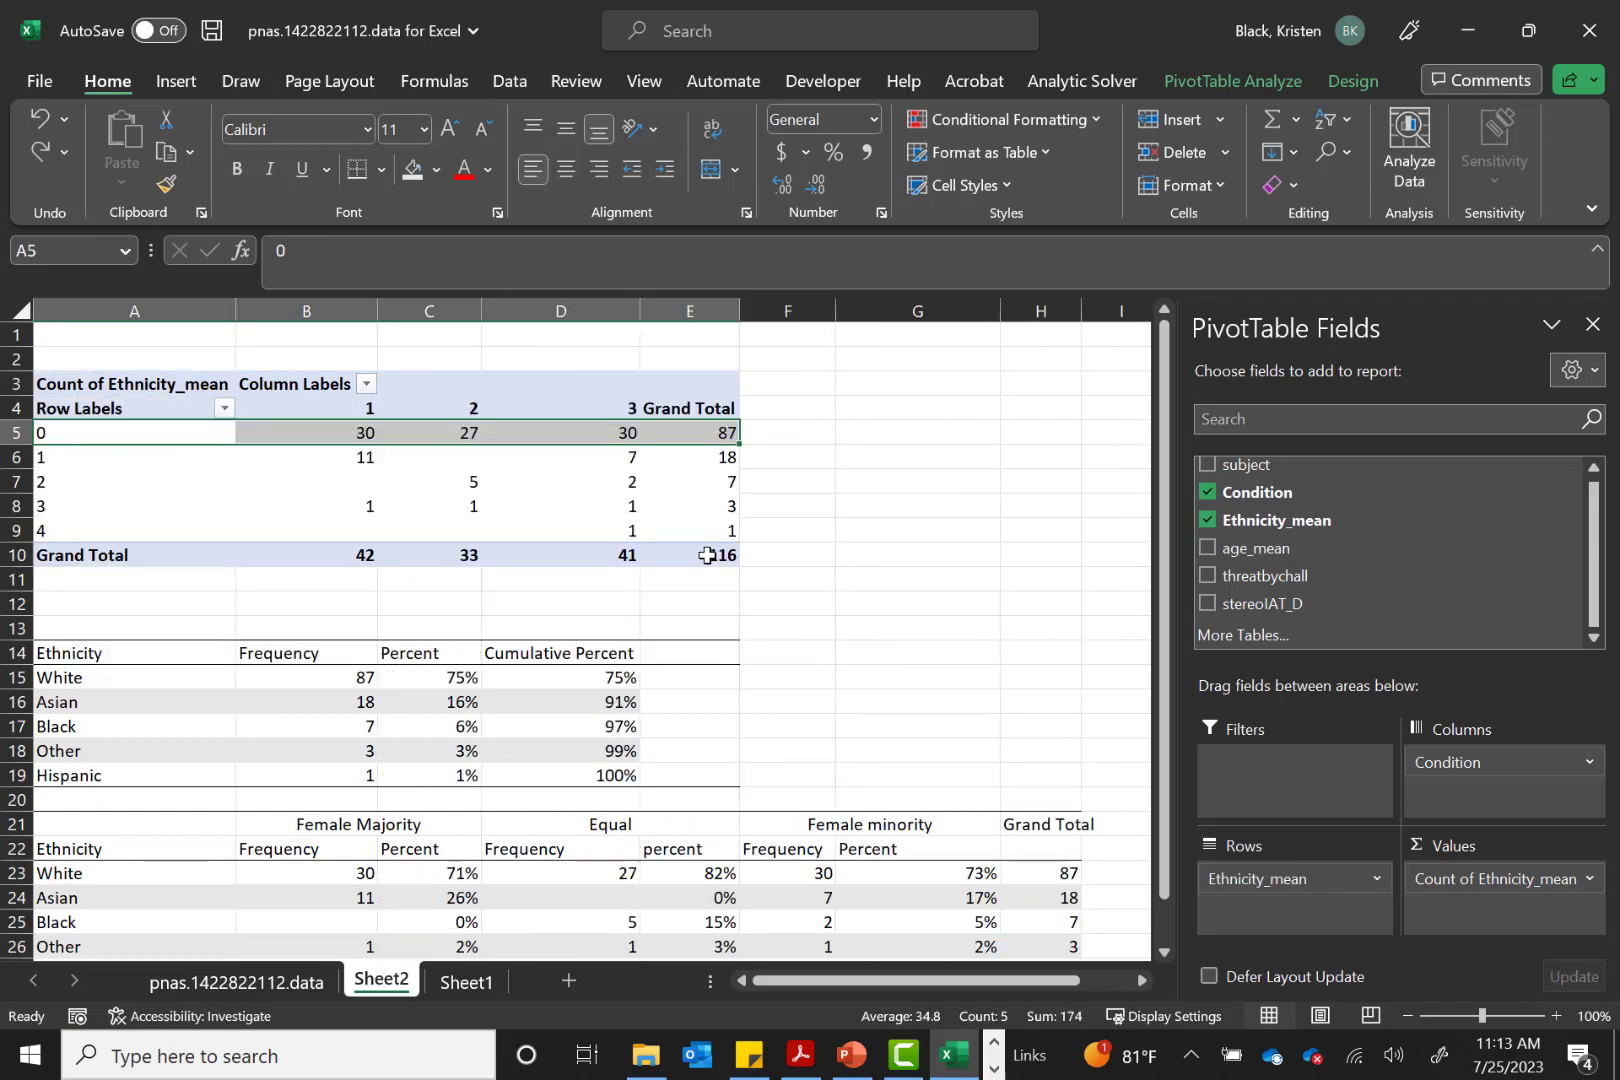
pyautogui.click(900, 470)
pyautogui.scroll(-1, 900, 470)
pyautogui.scroll(-4, 900, 470)
pyautogui.scroll(5, 900, 470)
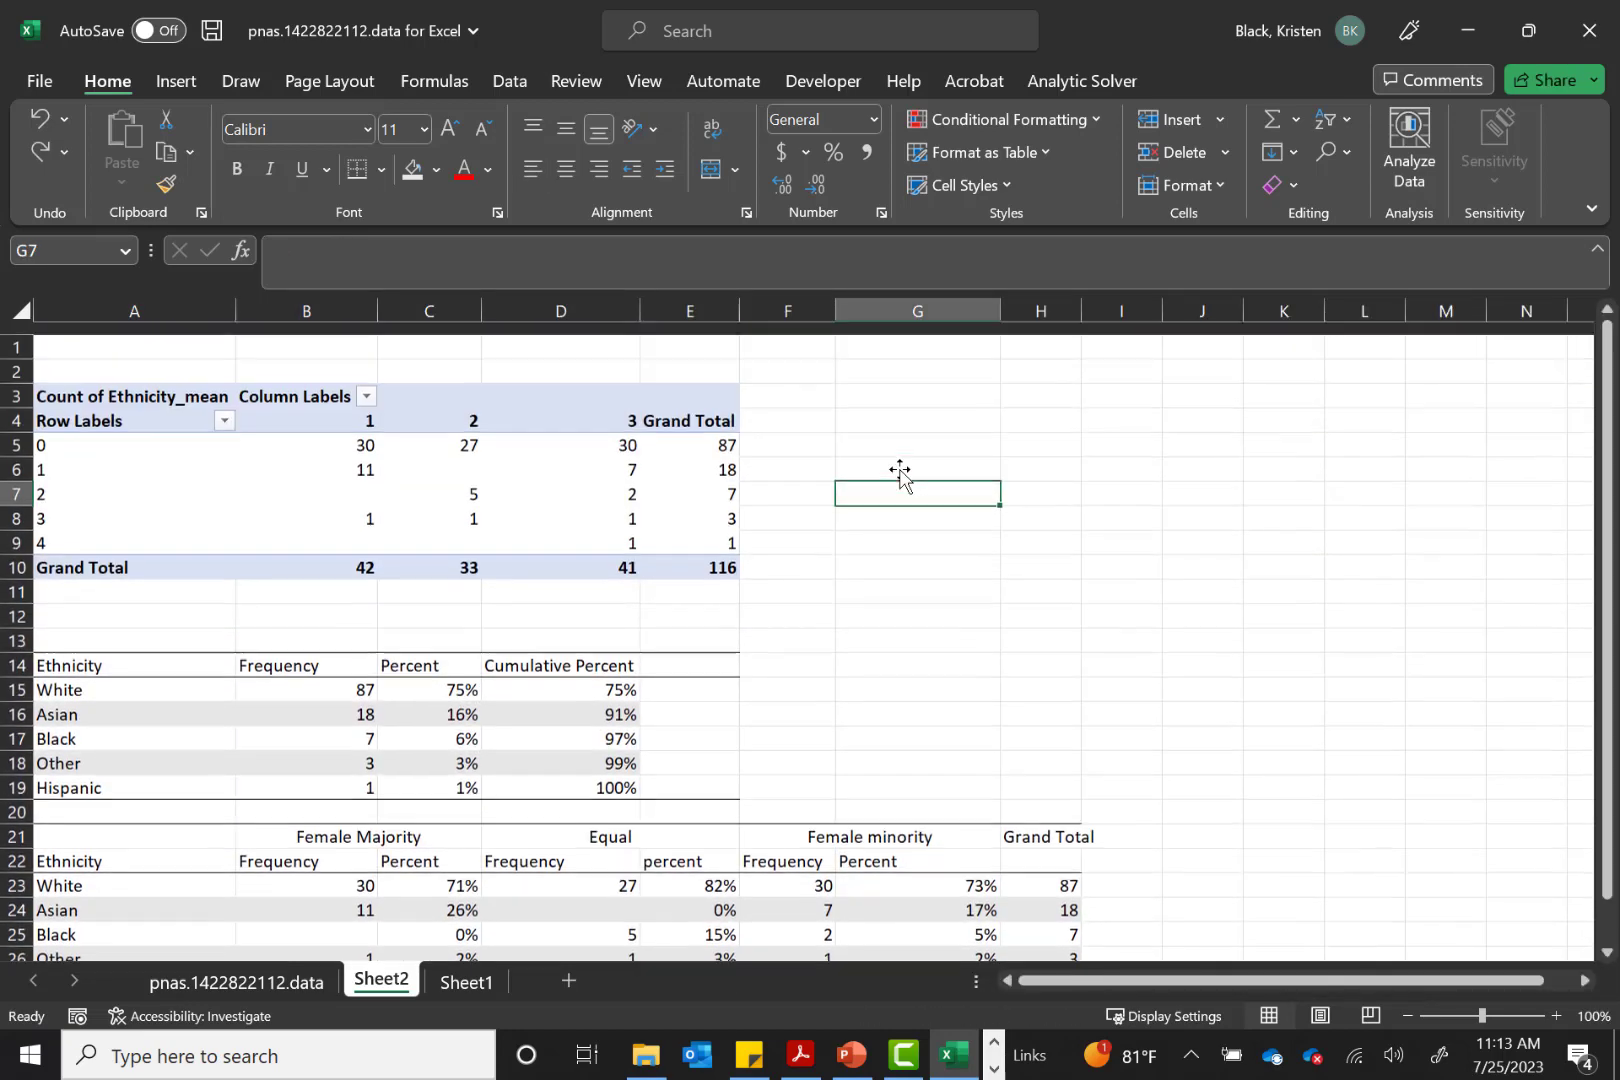
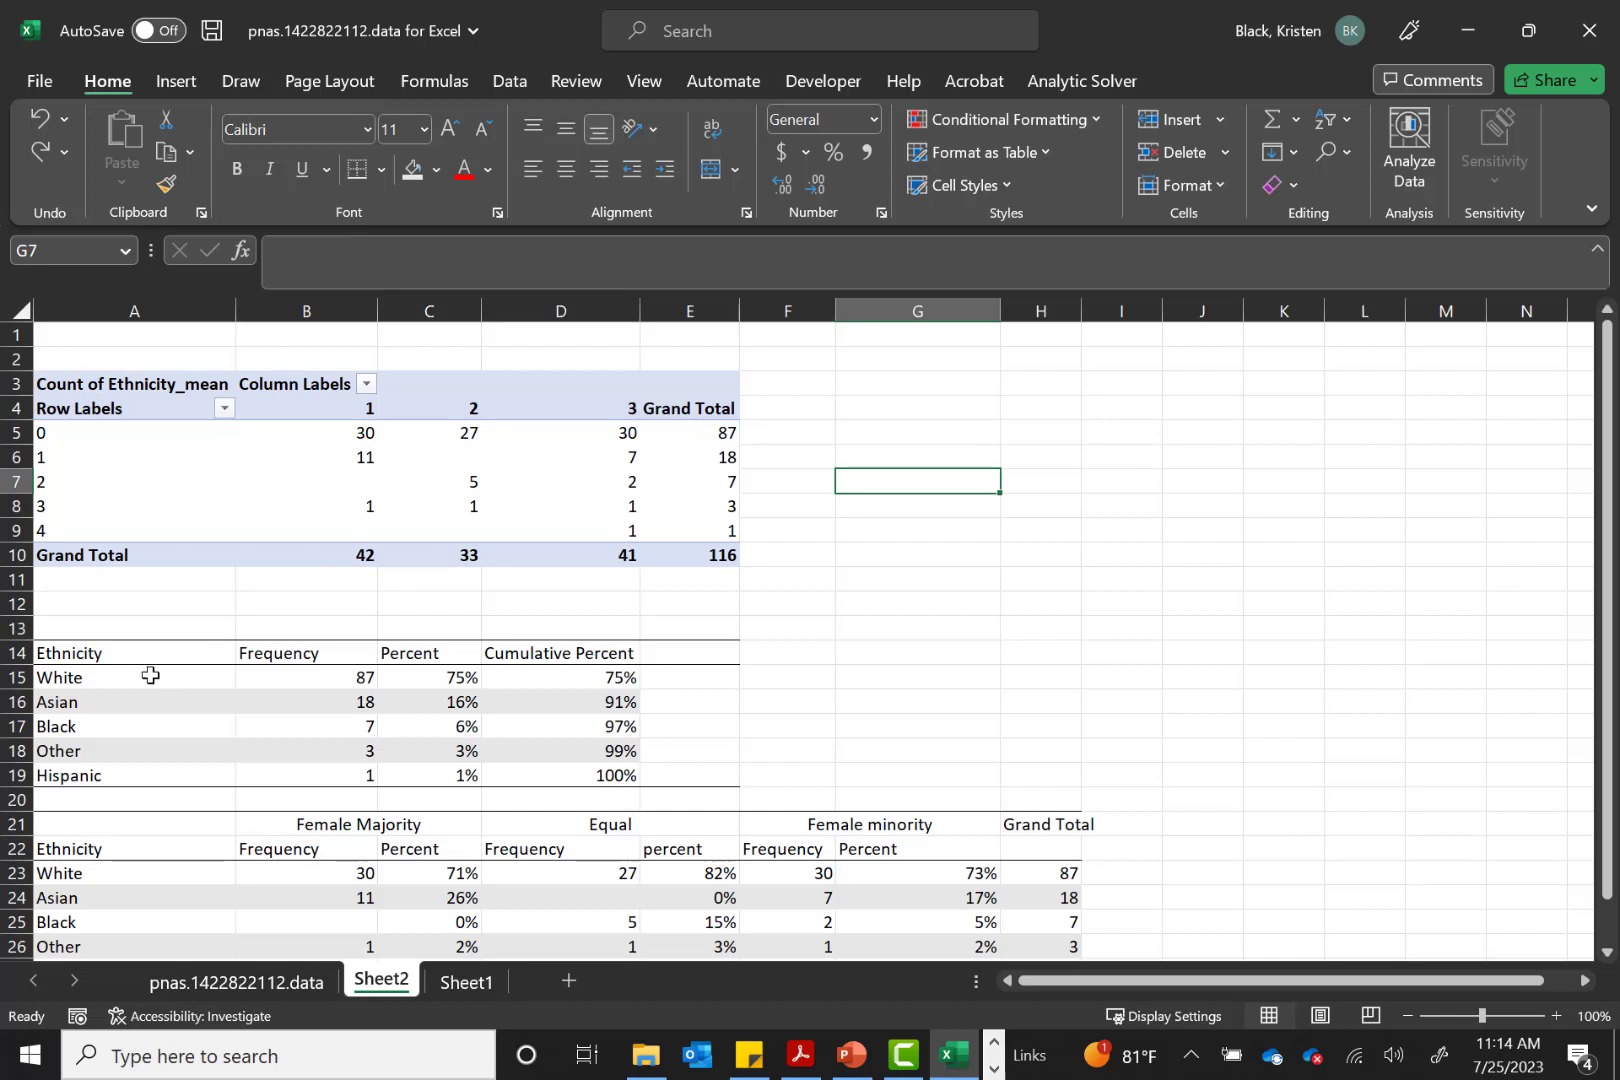
# Copy the ethnicity names and frequencies in A15:B19 to the empty area starting at G3
pyautogui.moveTo(150, 676); pyautogui.dragTo(348, 777)
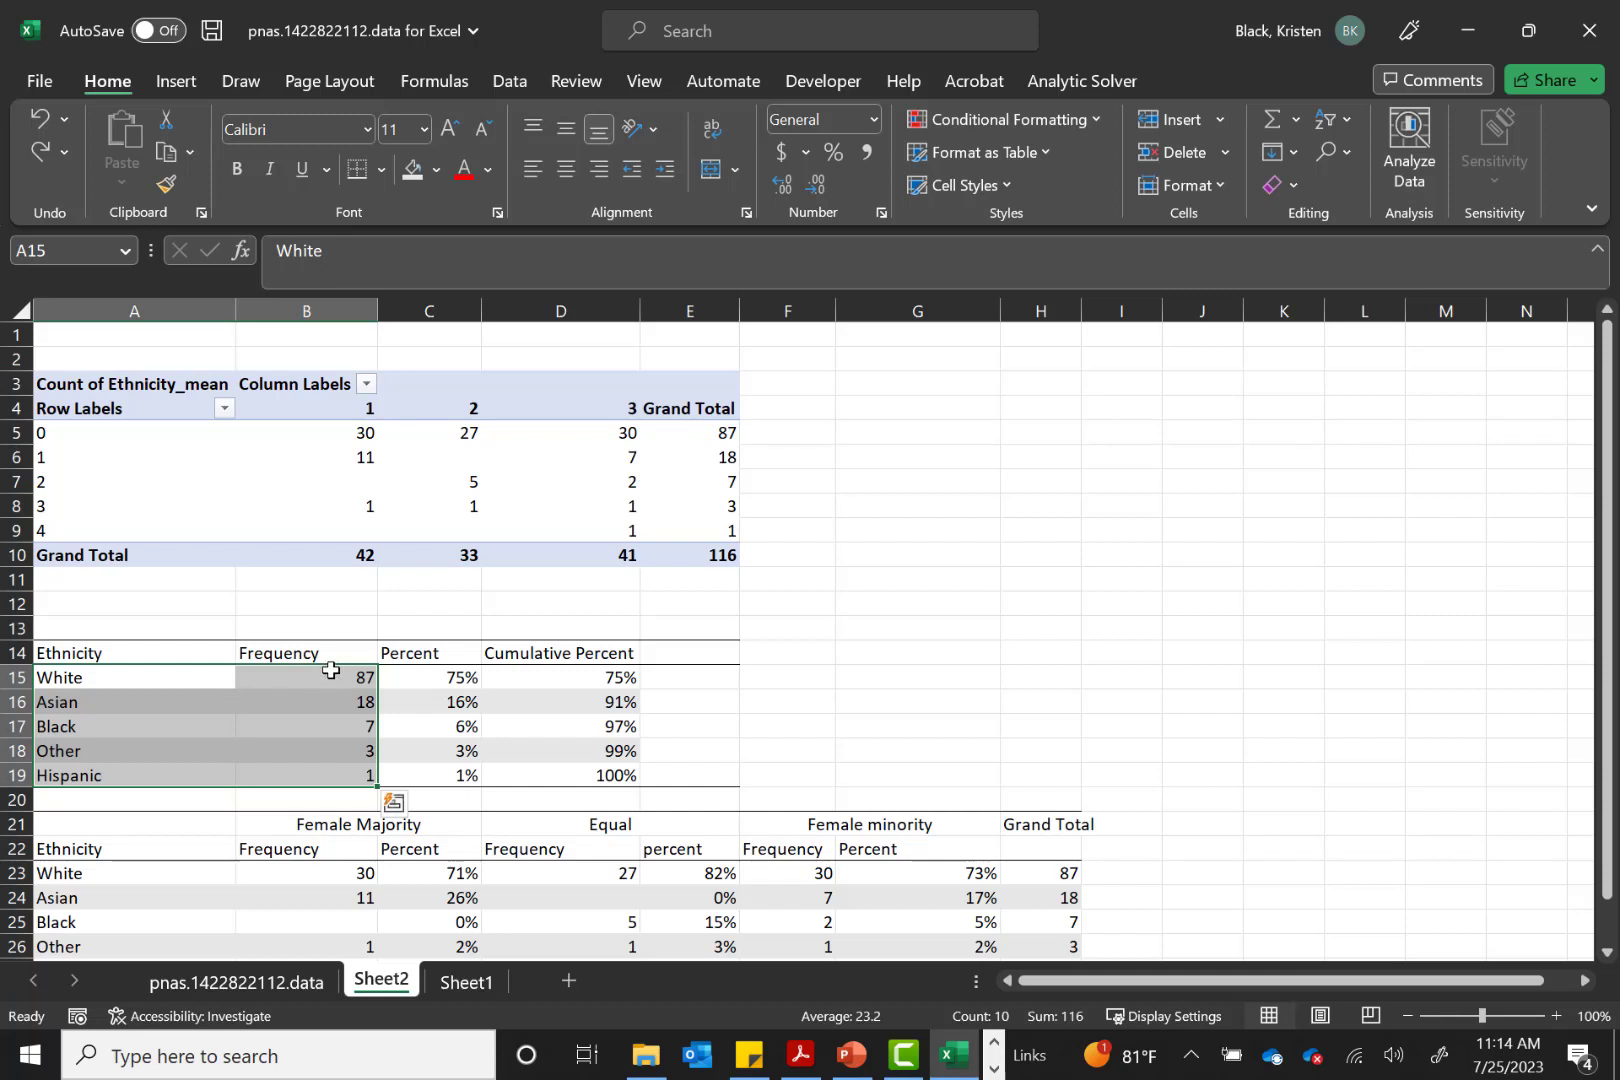
pyautogui.hotkey('ctrl', 'c')
pyautogui.click(963, 388)
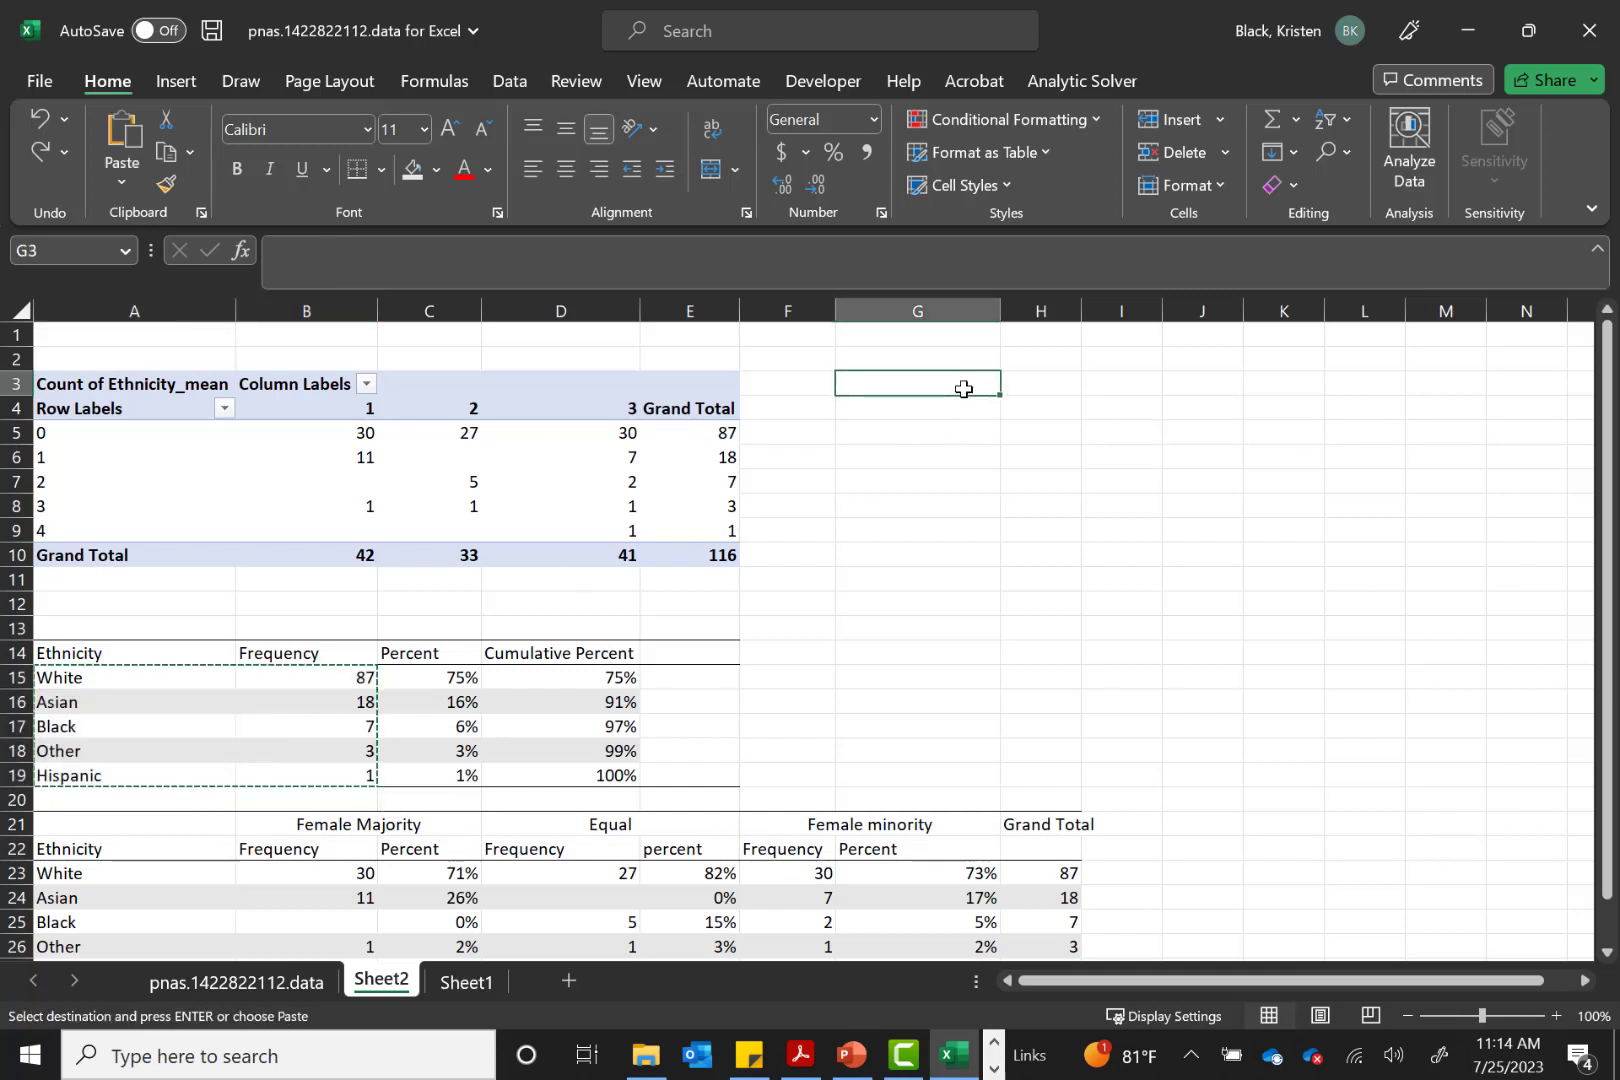
pyautogui.hotkey('ctrl', 'v')
pyautogui.click(1118, 390)
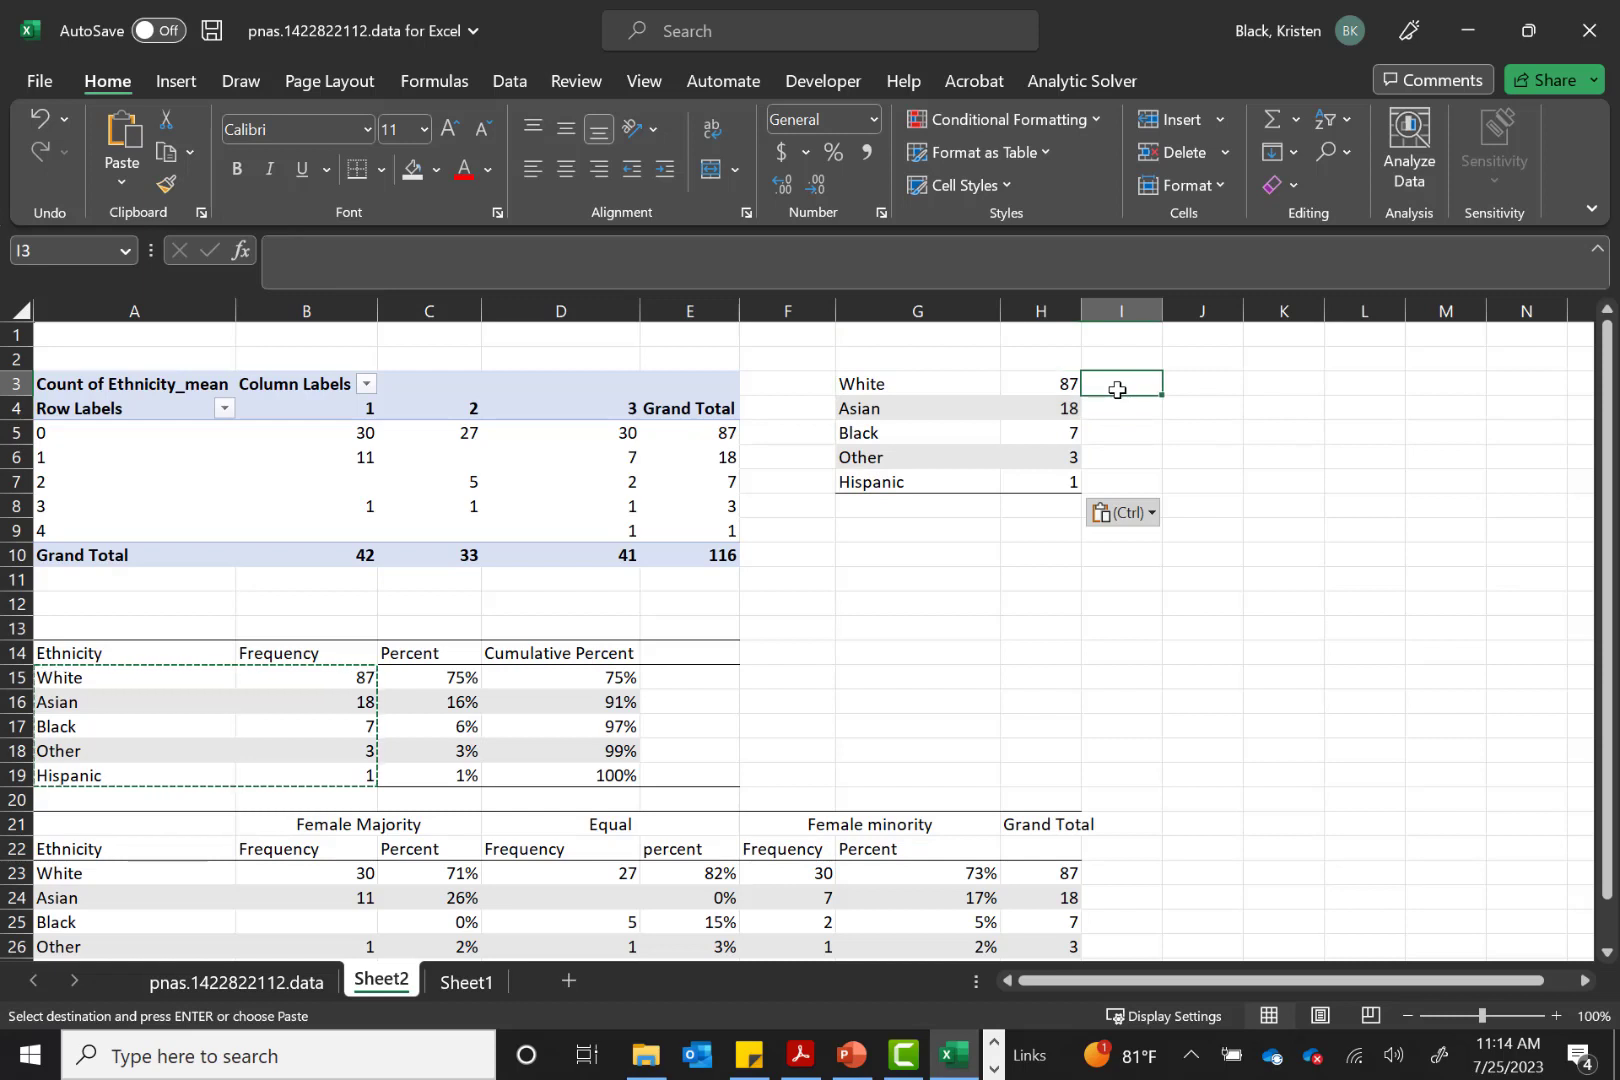
# Insert a 2-D clustered column chart from G3:H7 and move it to the right of that data
pyautogui.moveTo(891, 386); pyautogui.dragTo(1037, 481)
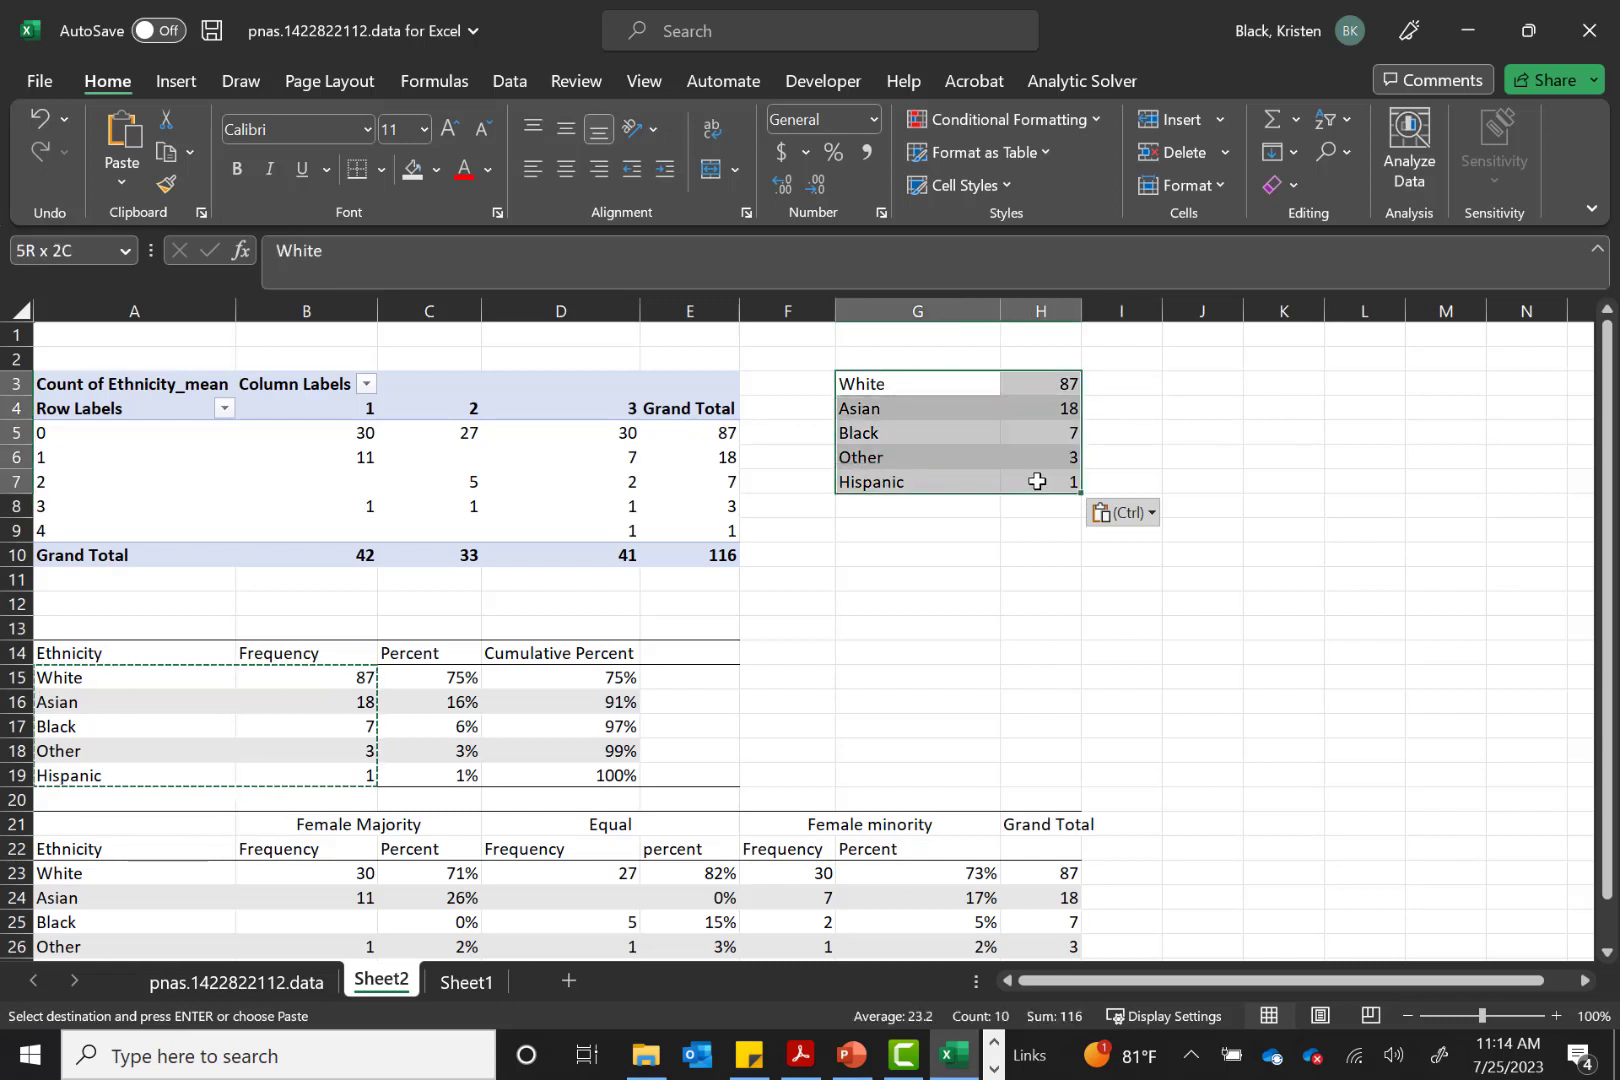
pyautogui.click(175, 80)
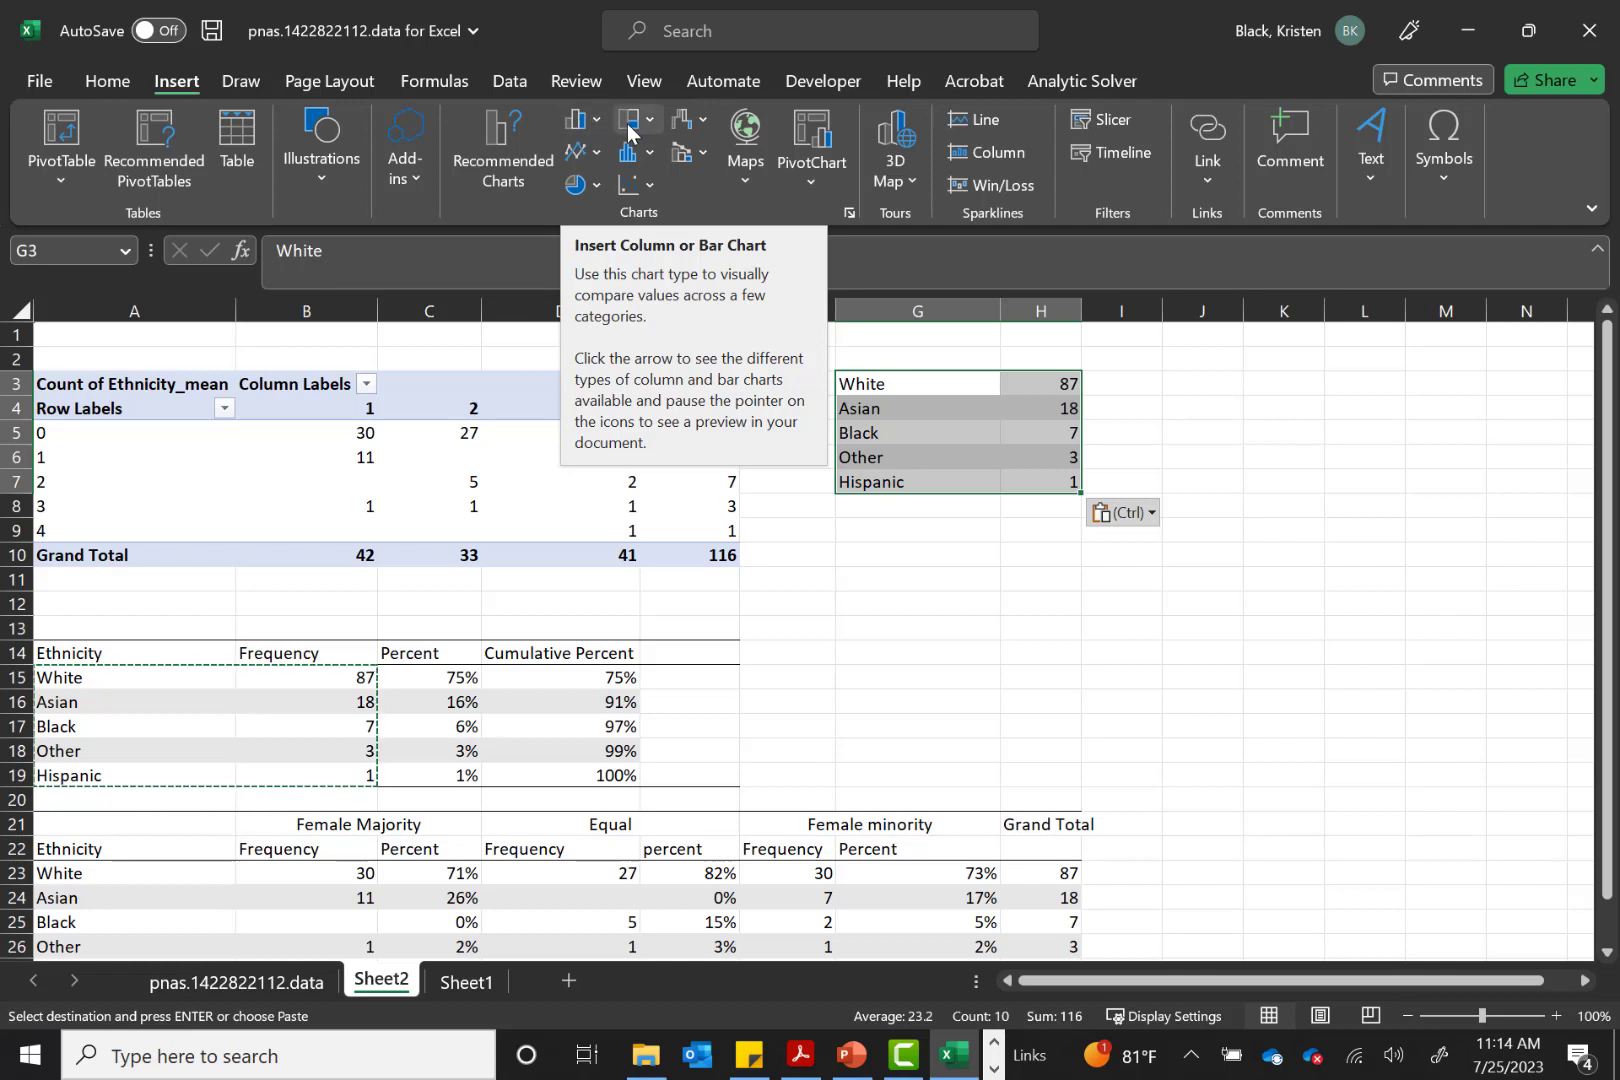
pyautogui.click(576, 125)
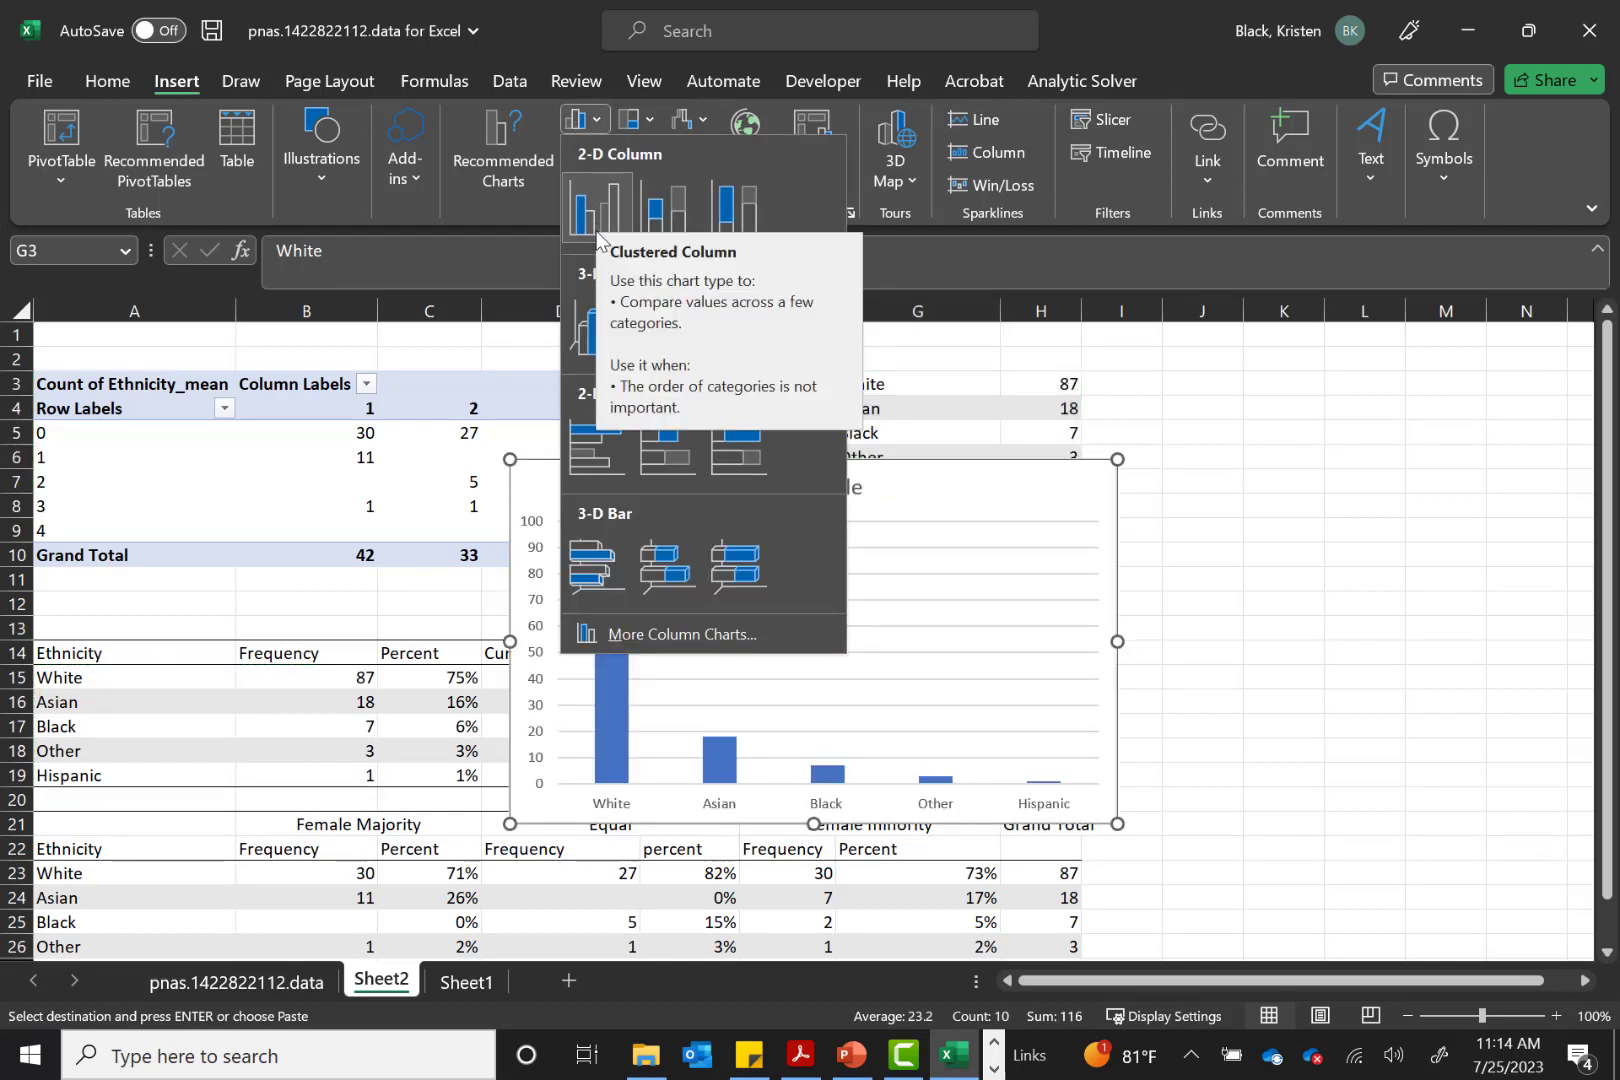
pyautogui.click(601, 197)
pyautogui.moveTo(679, 483); pyautogui.dragTo(1308, 370)
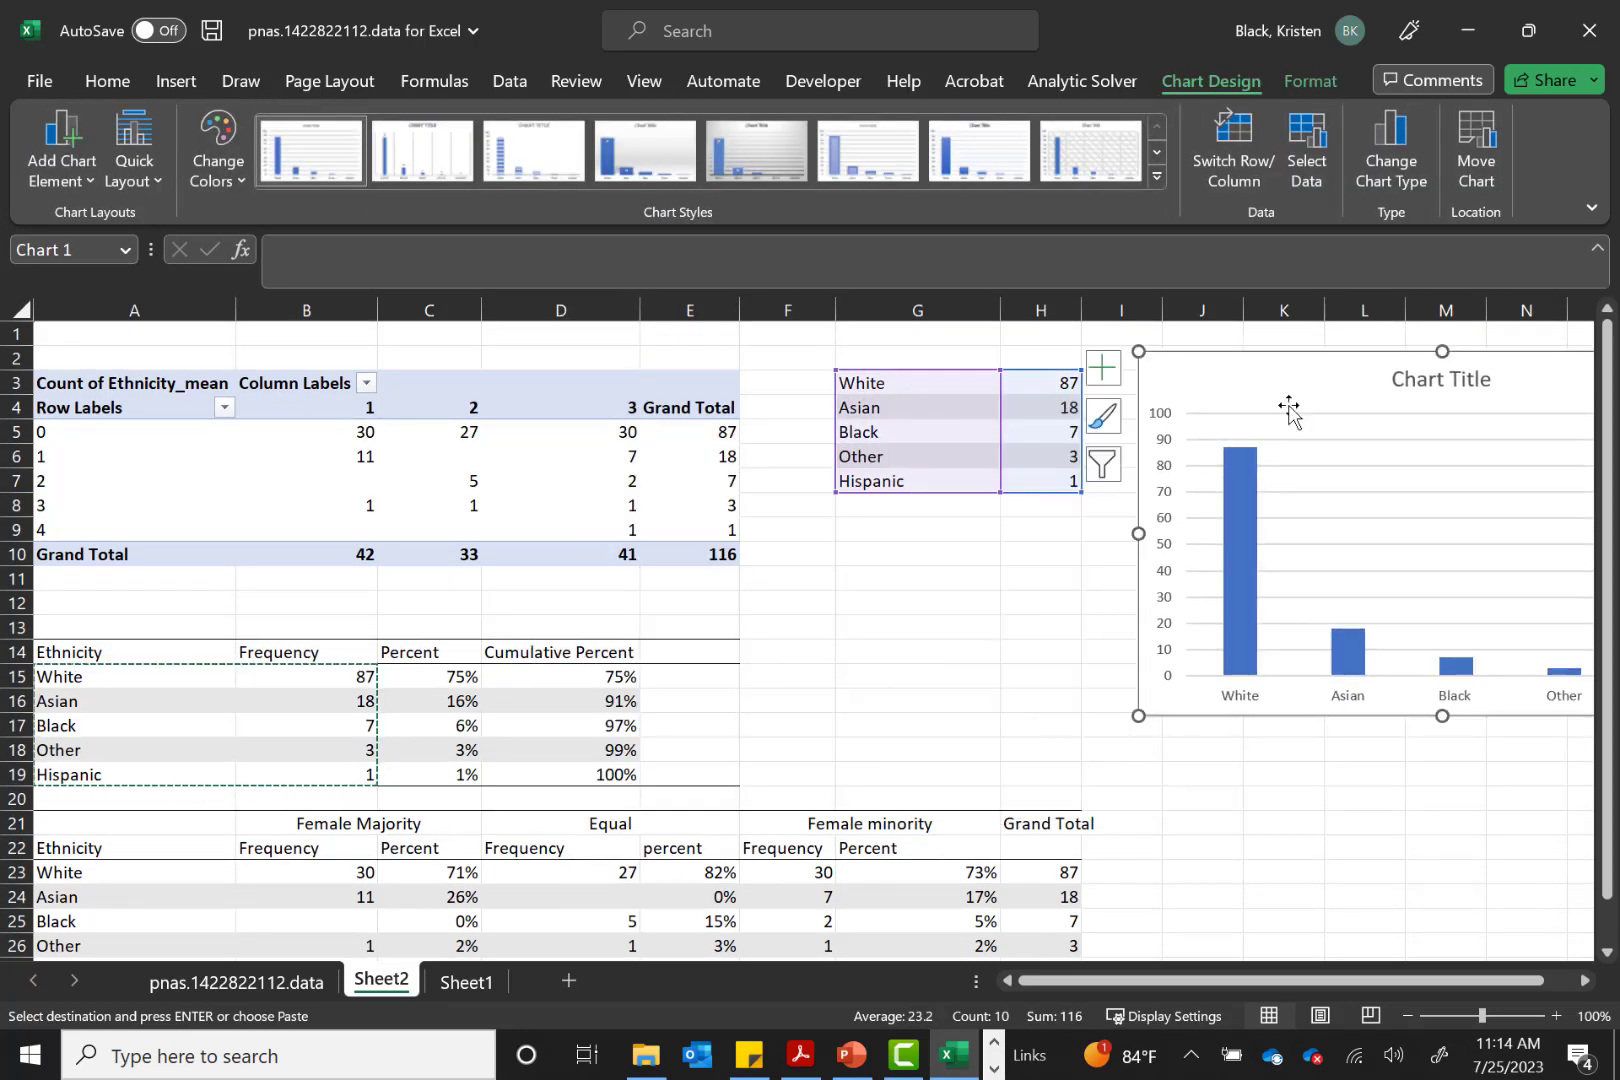
pyautogui.moveTo(1335, 978); pyautogui.dragTo(1437, 966)
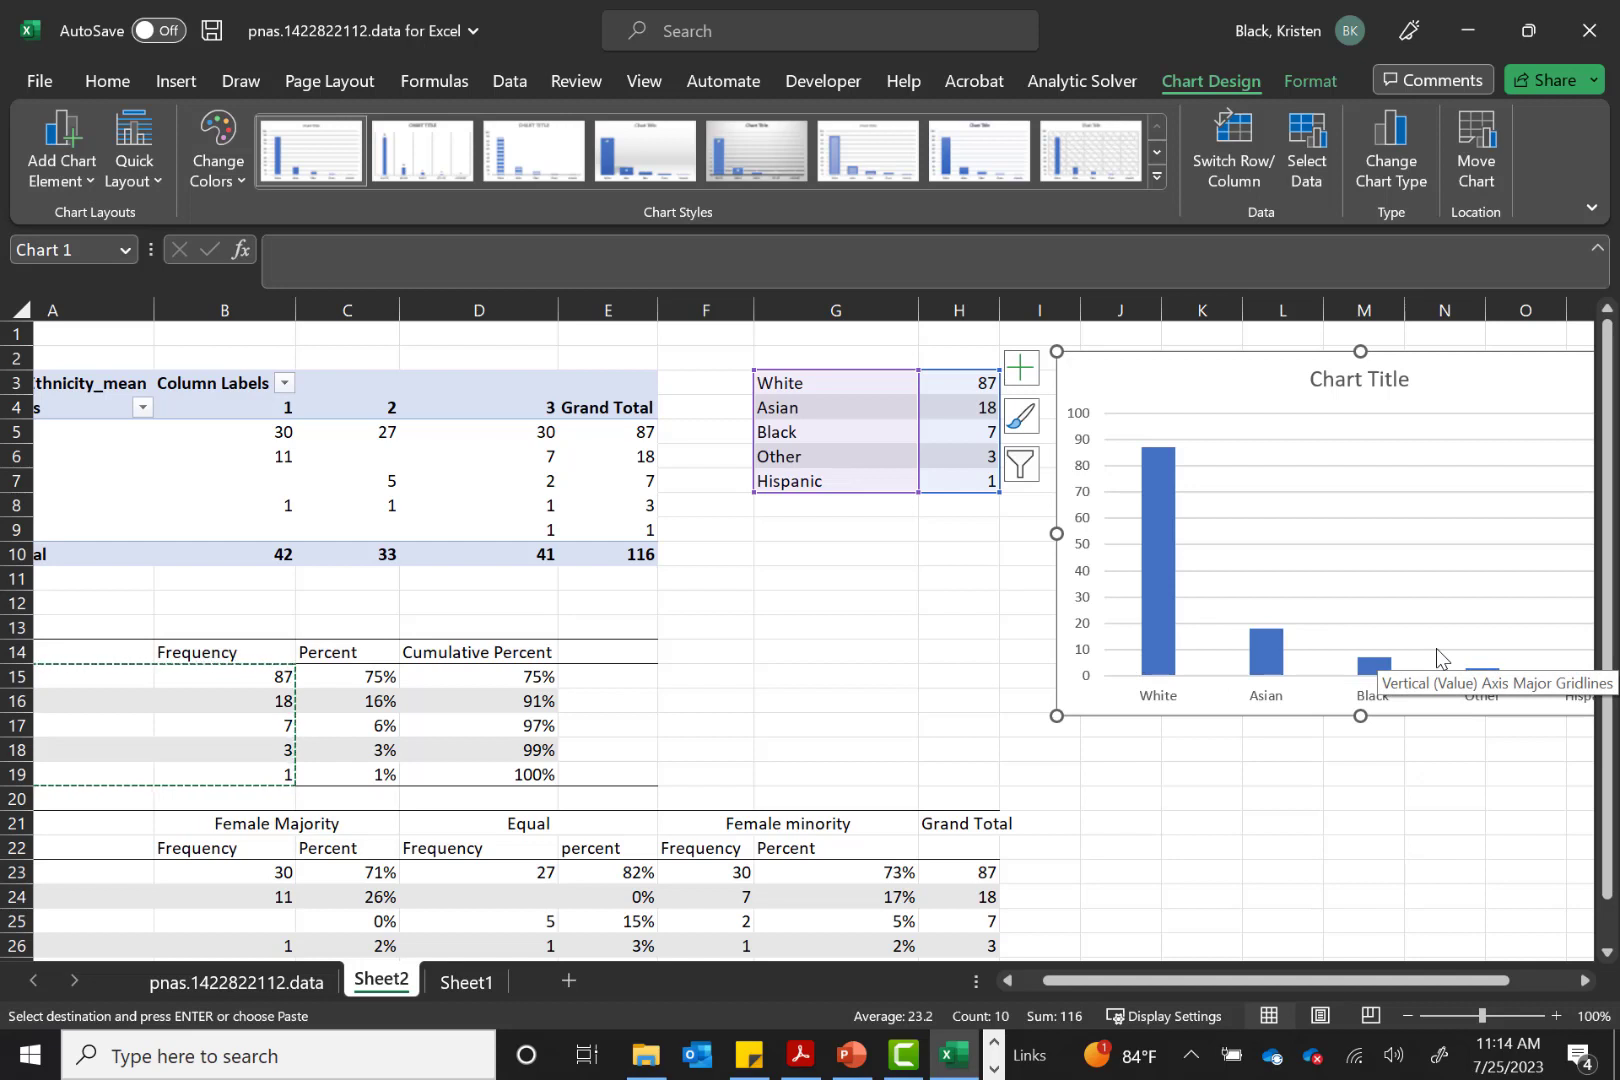
# Set the gap width of the column chart's data series to 75%
pyautogui.moveTo(1153, 527)
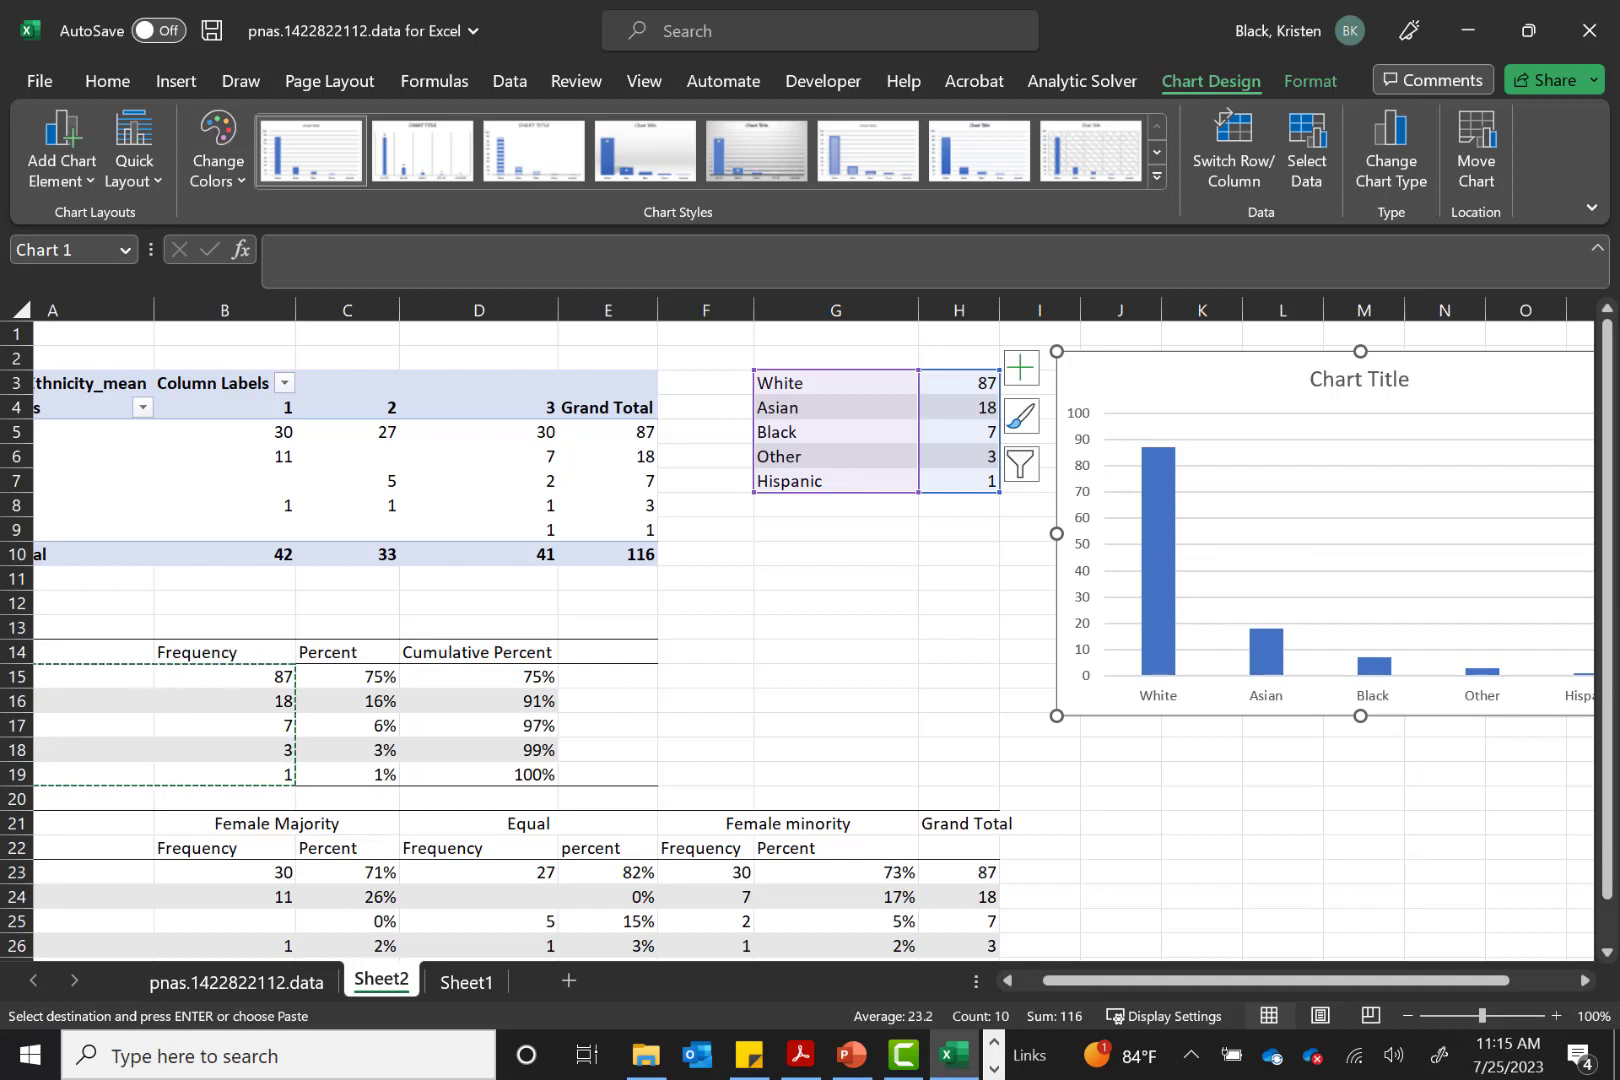
pyautogui.doubleClick(1152, 525)
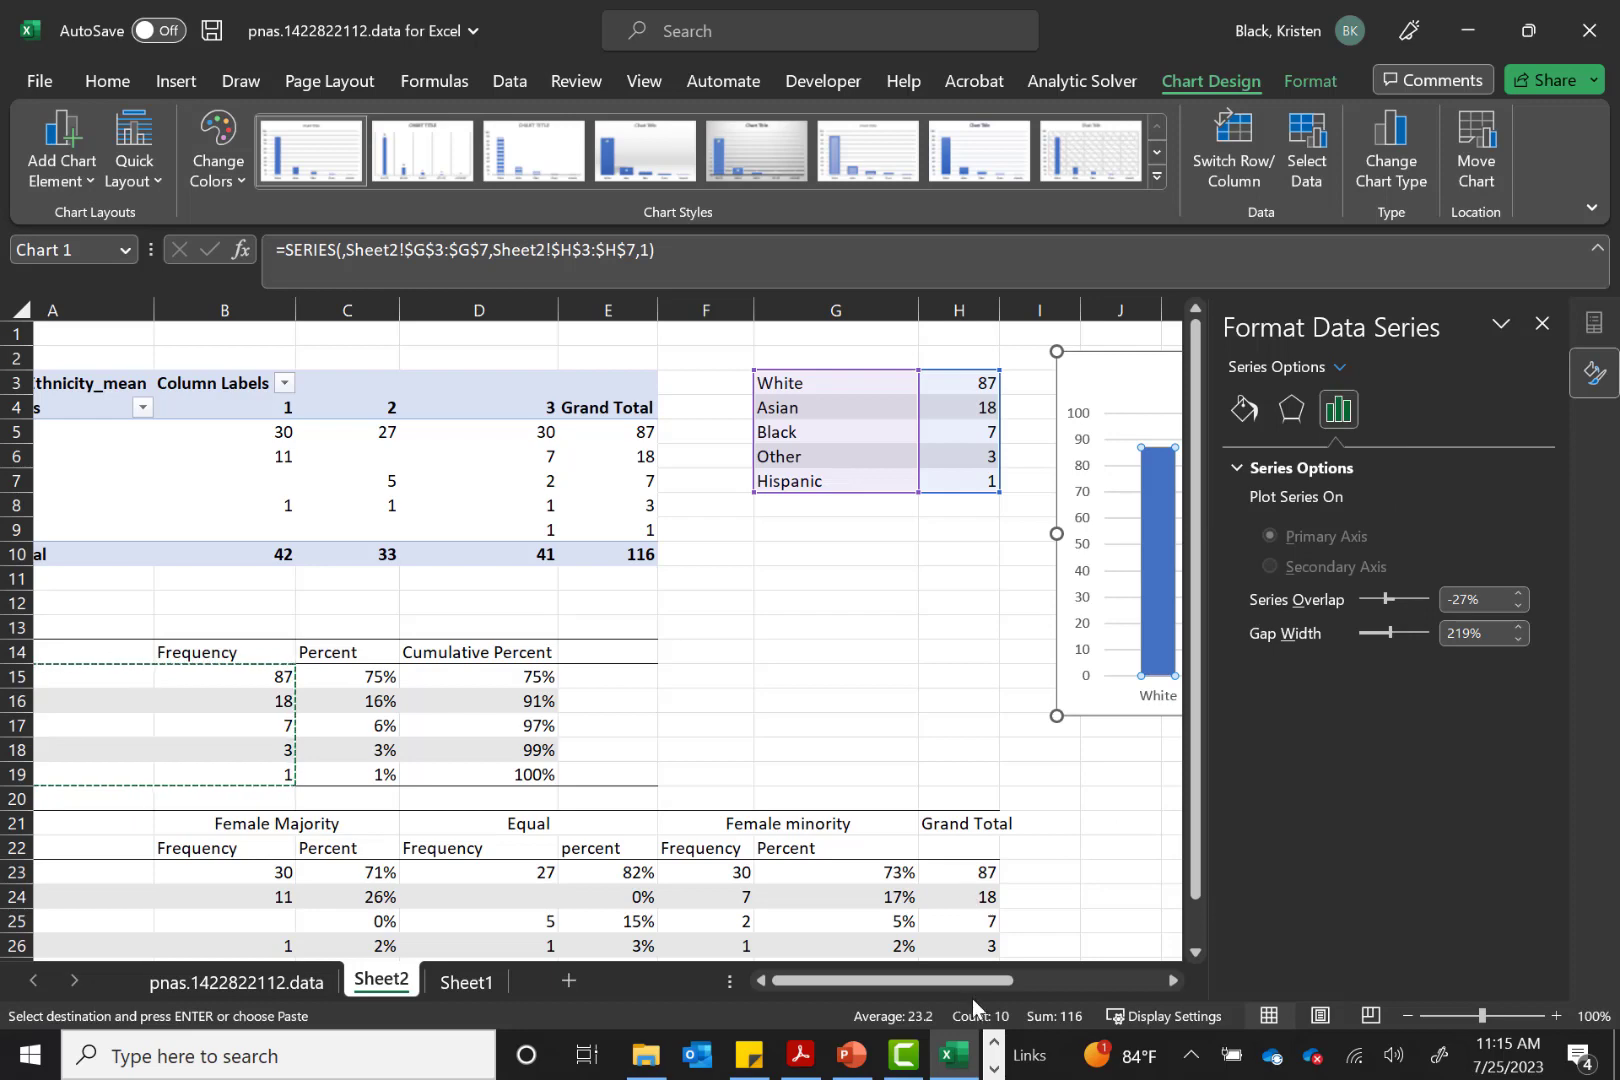
pyautogui.moveTo(969, 980); pyautogui.dragTo(1179, 978)
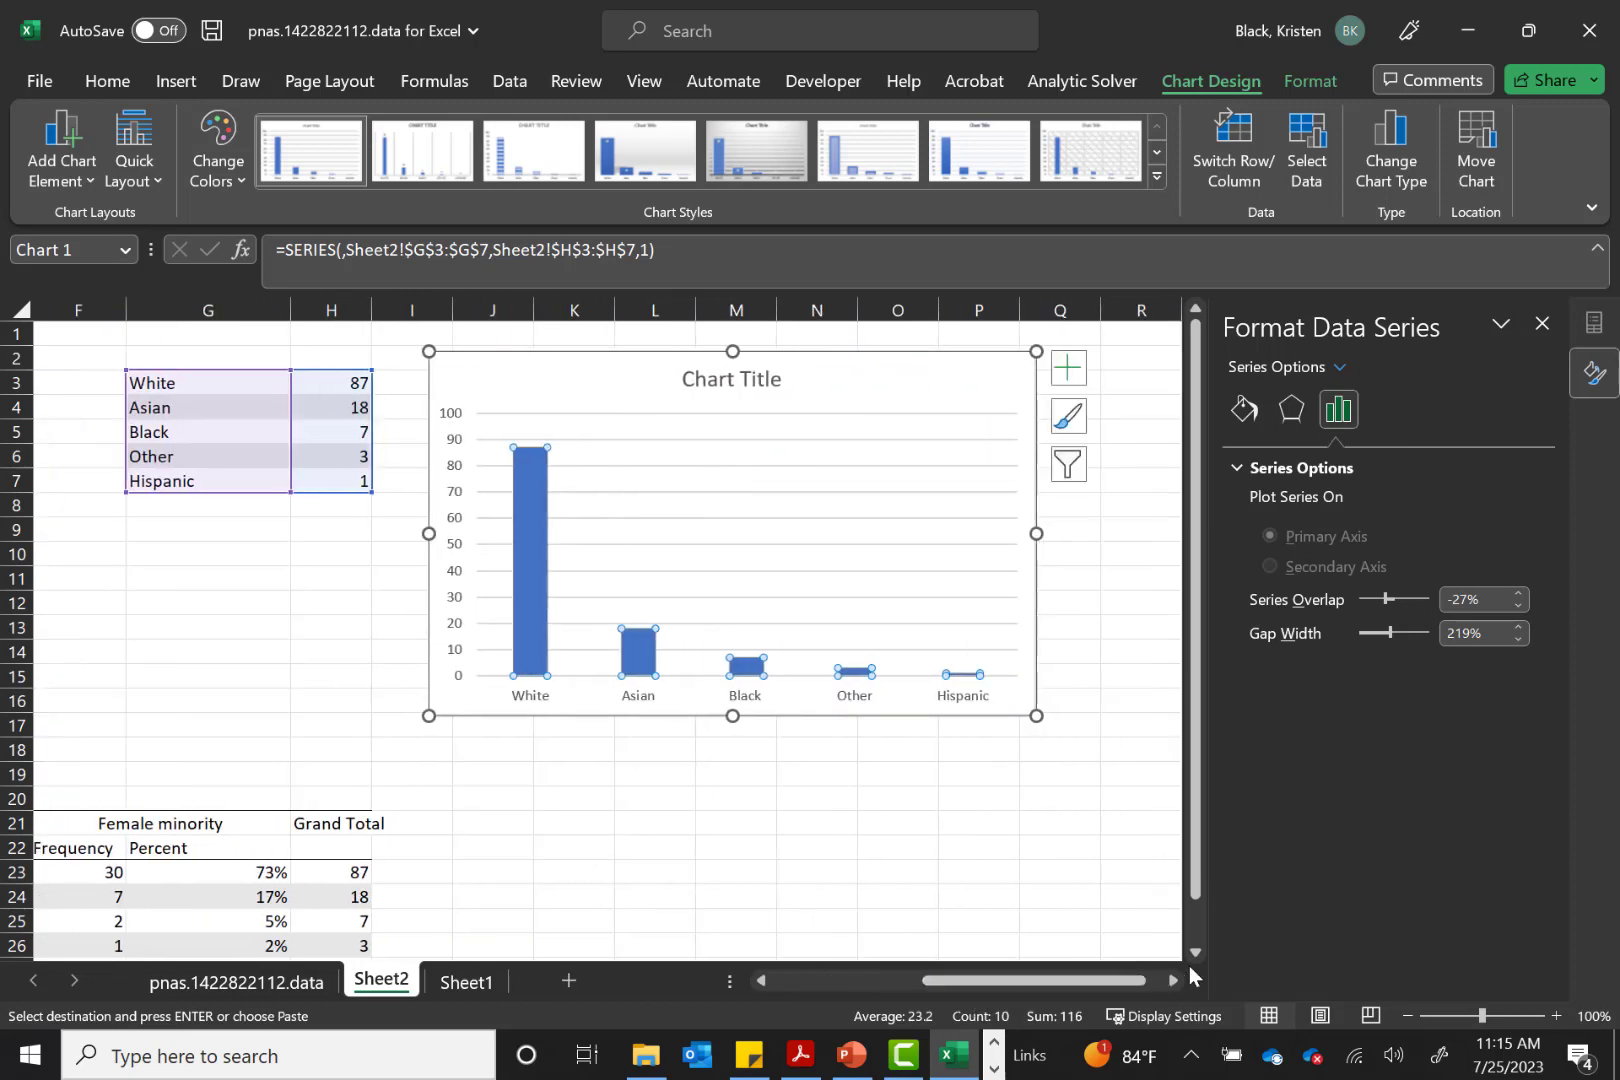
pyautogui.moveTo(1389, 635)
pyautogui.mouseDown()
pyautogui.moveTo(1343, 638)
pyautogui.moveTo(1368, 632)
pyautogui.mouseUp()
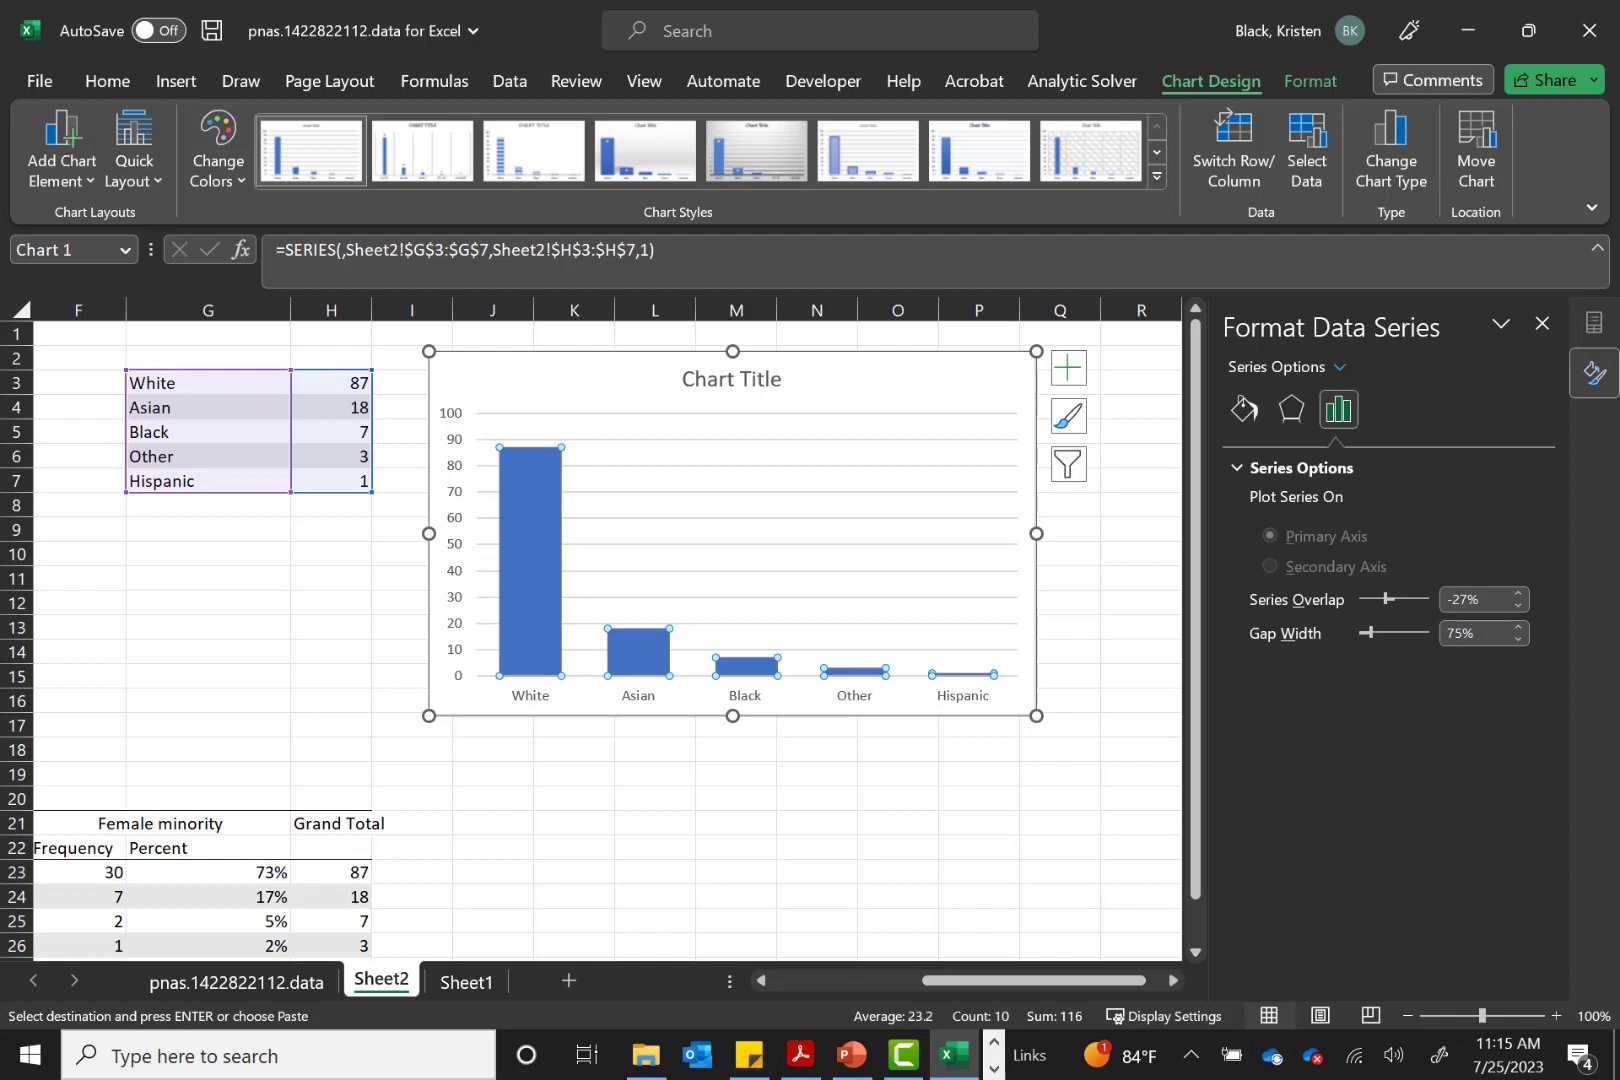
# Give the column chart's data series a solid fill in standard blue after trying standard green
pyautogui.click(1254, 413)
pyautogui.click(1266, 465)
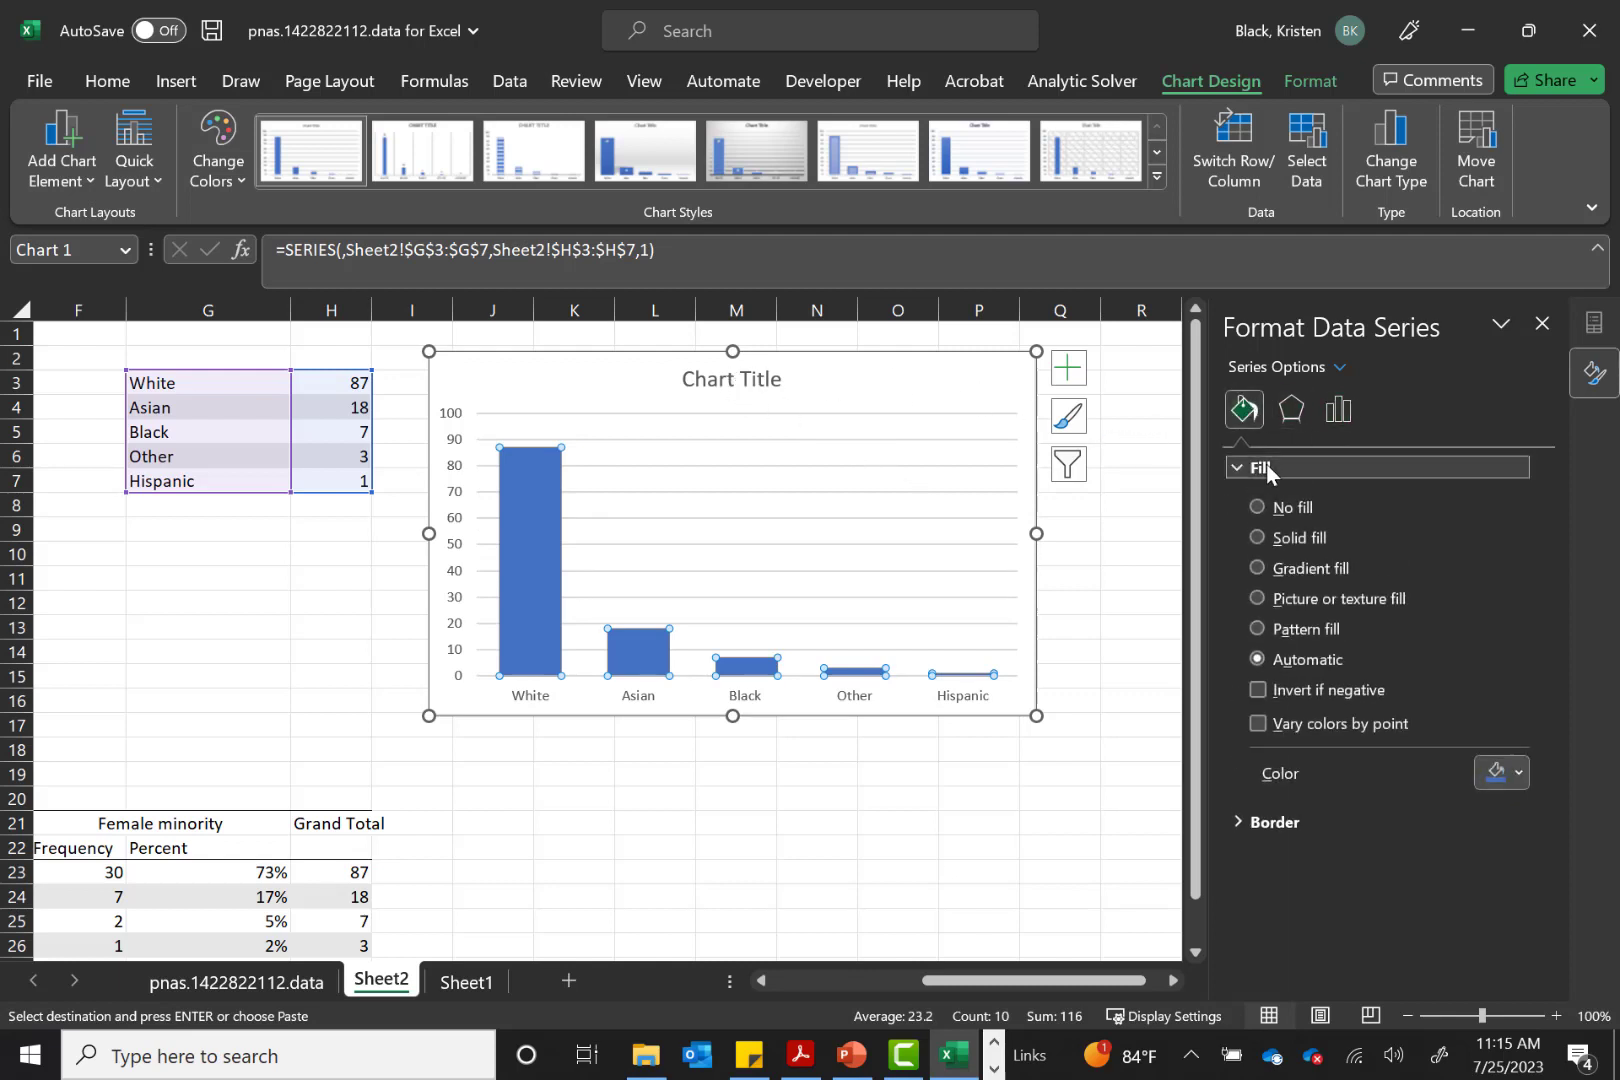
pyautogui.click(1519, 777)
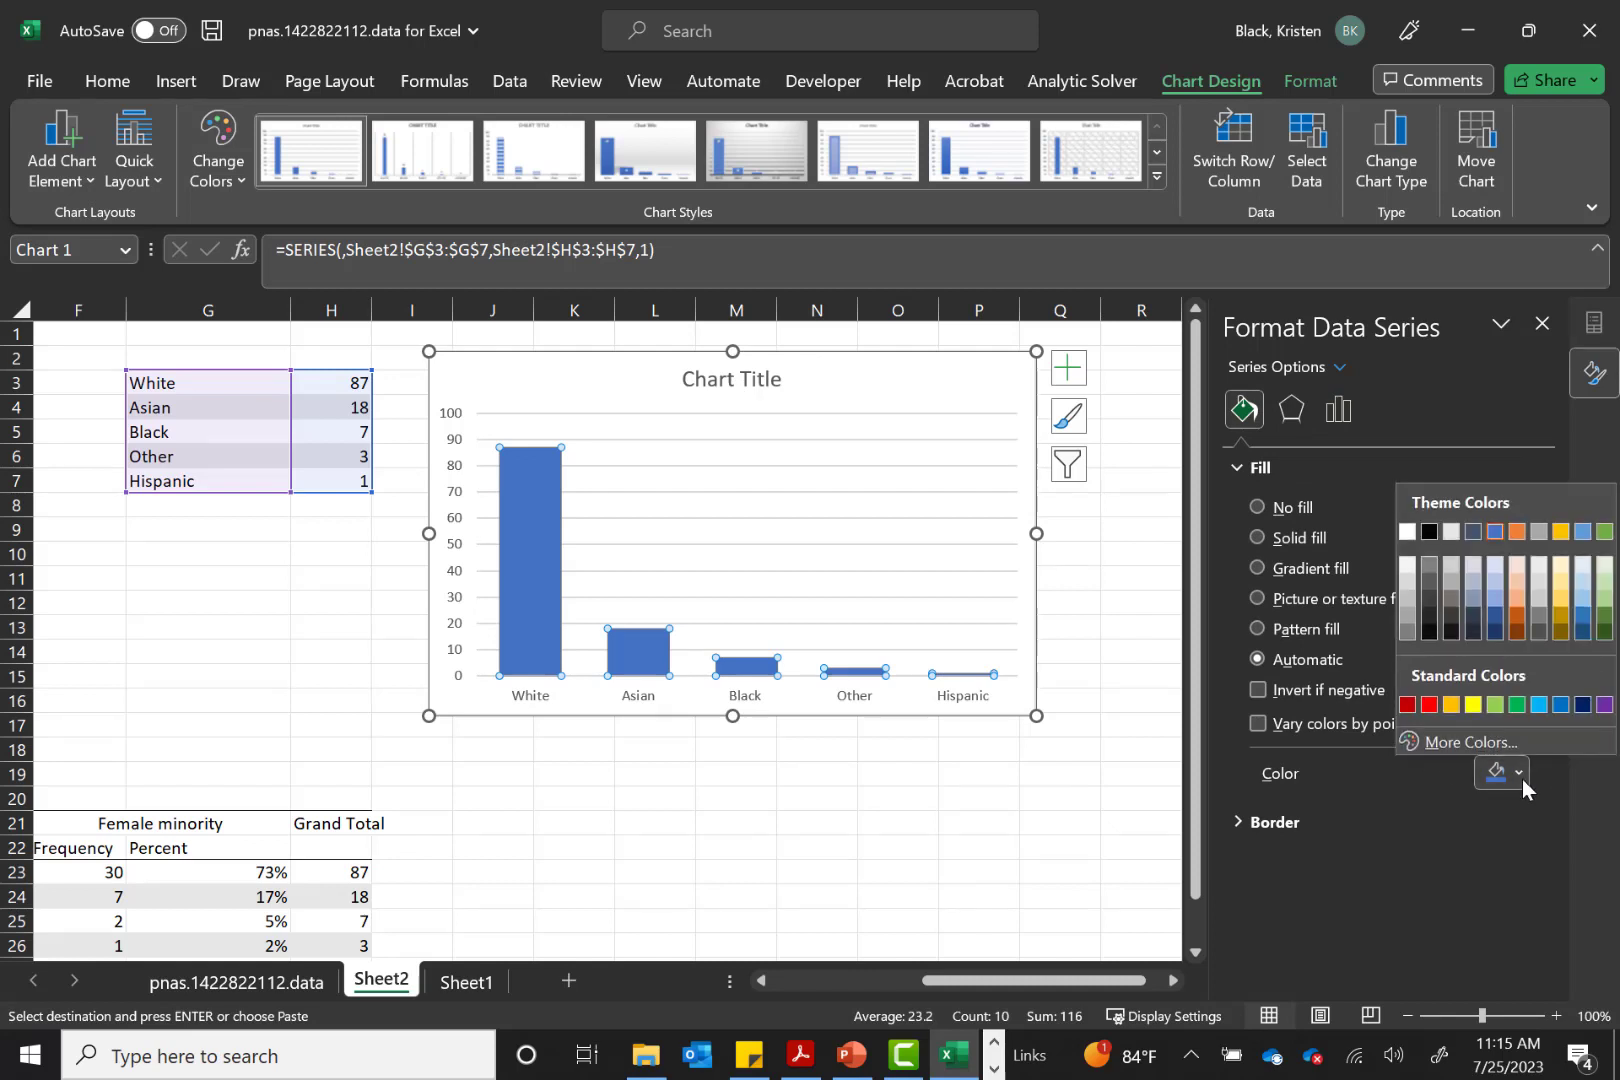
pyautogui.click(1516, 705)
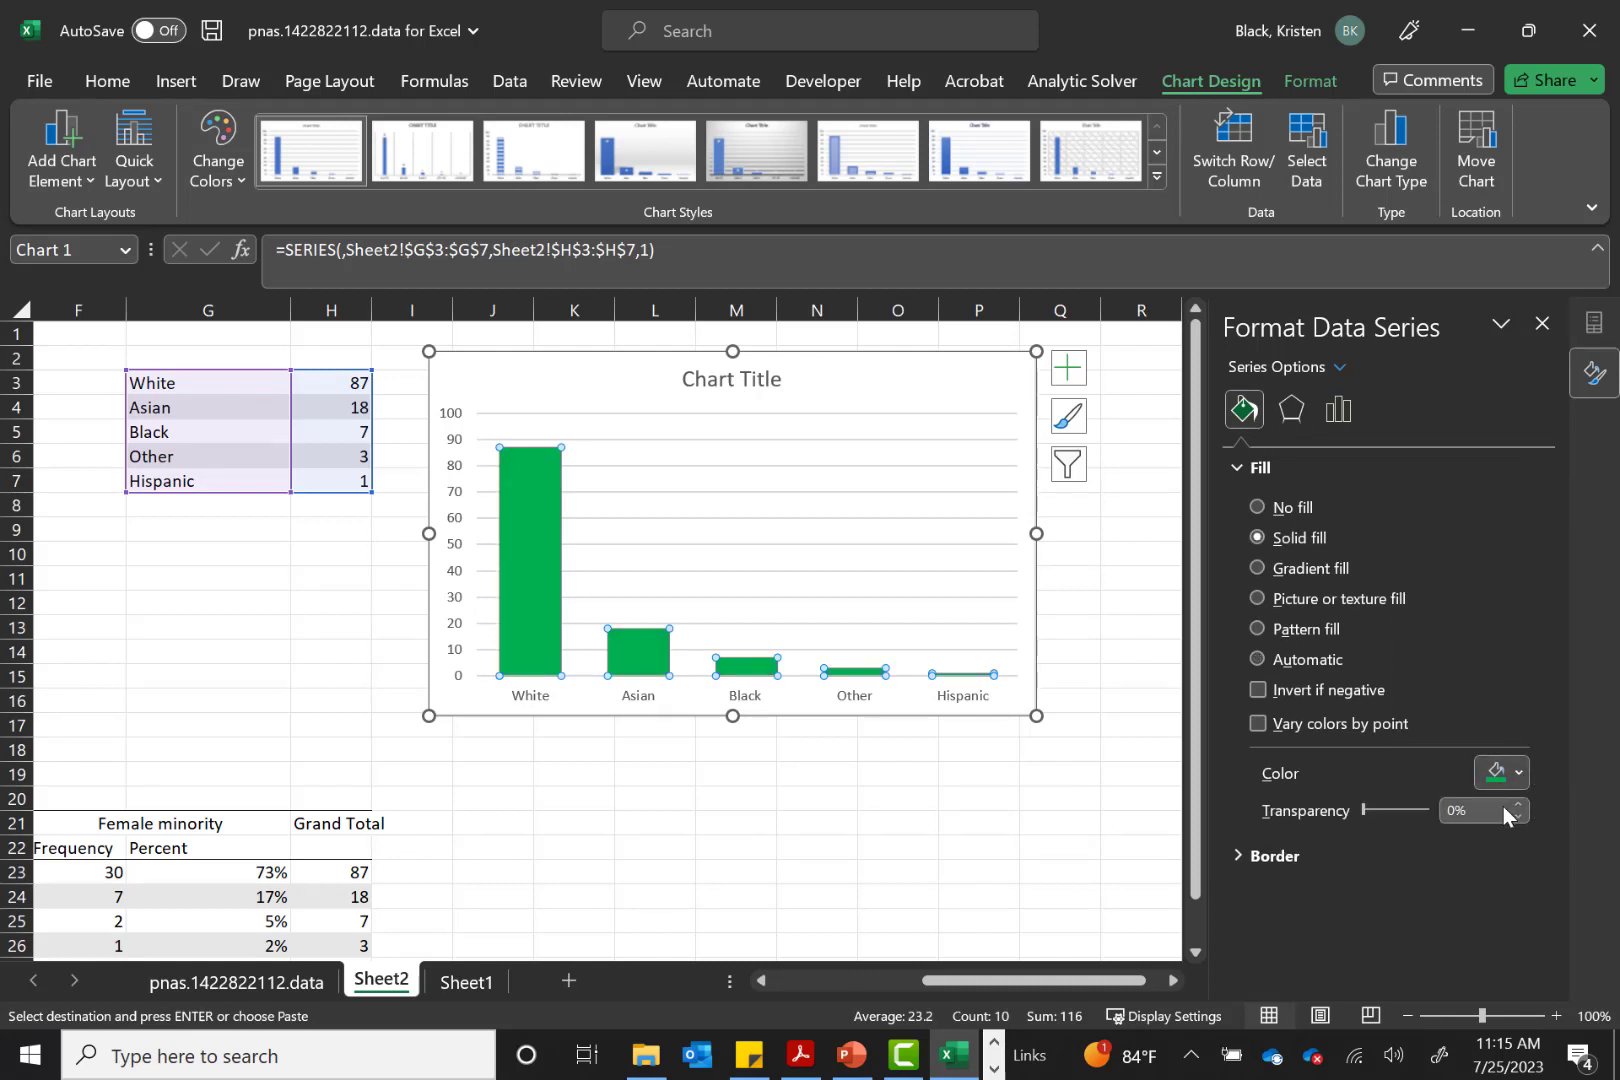
pyautogui.click(1518, 777)
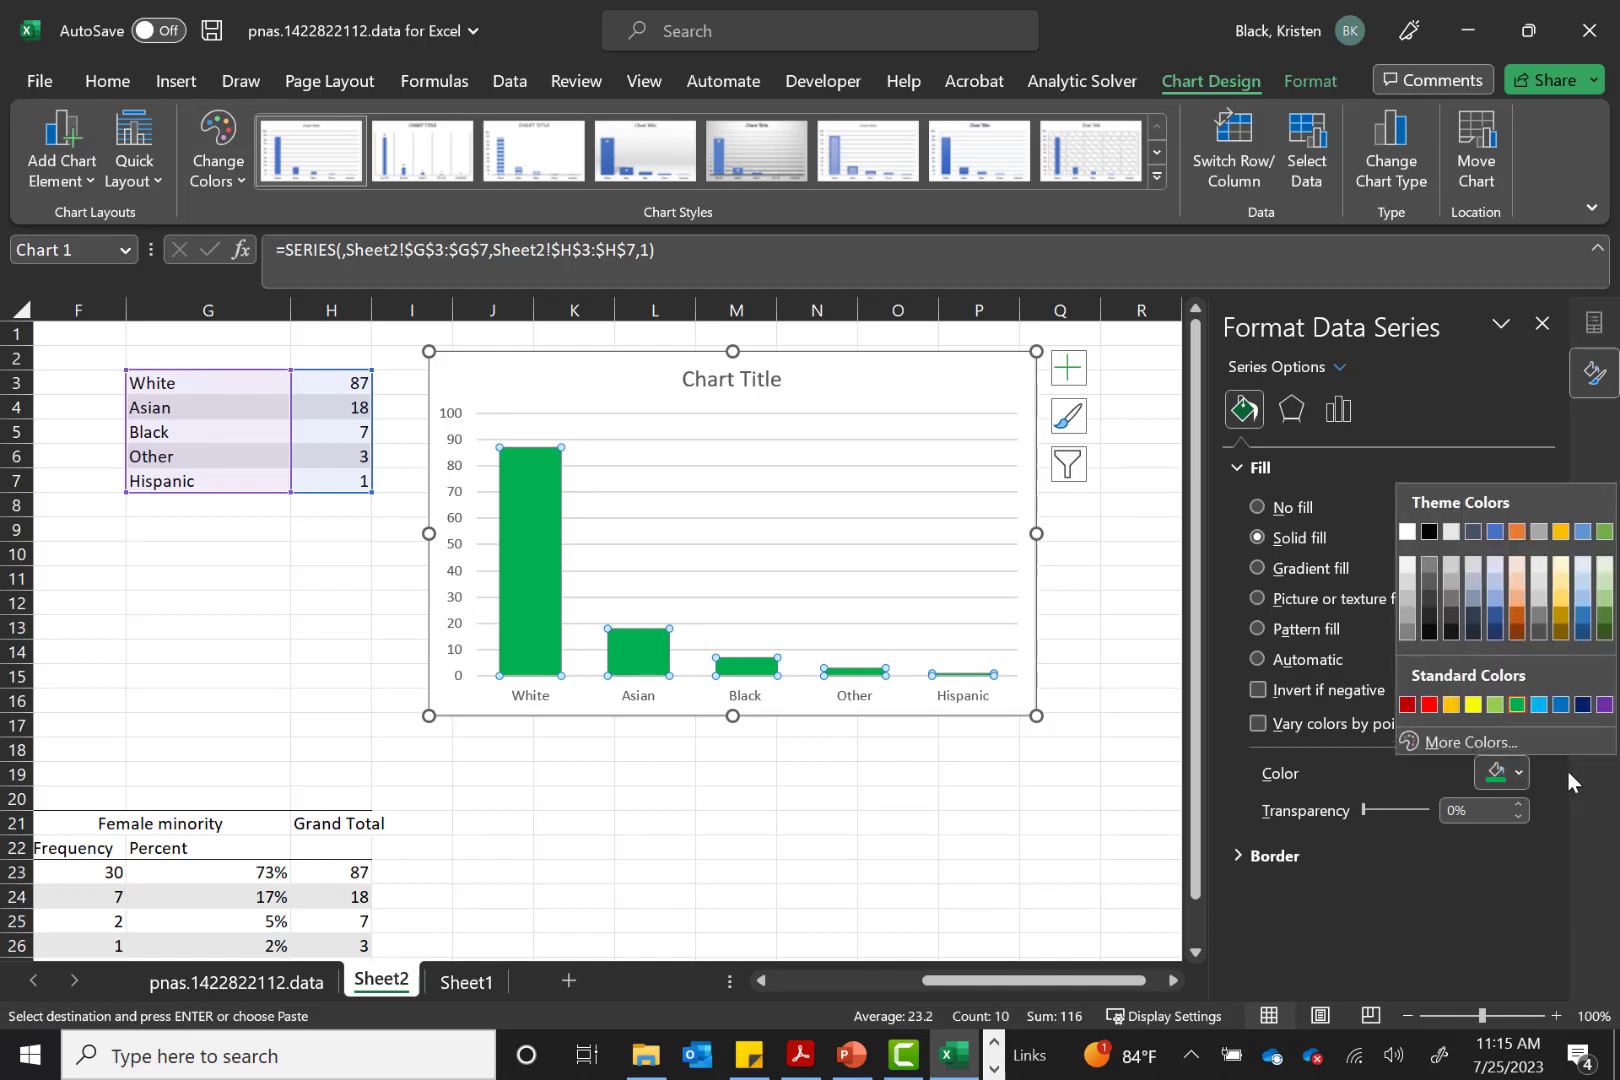
pyautogui.click(1560, 705)
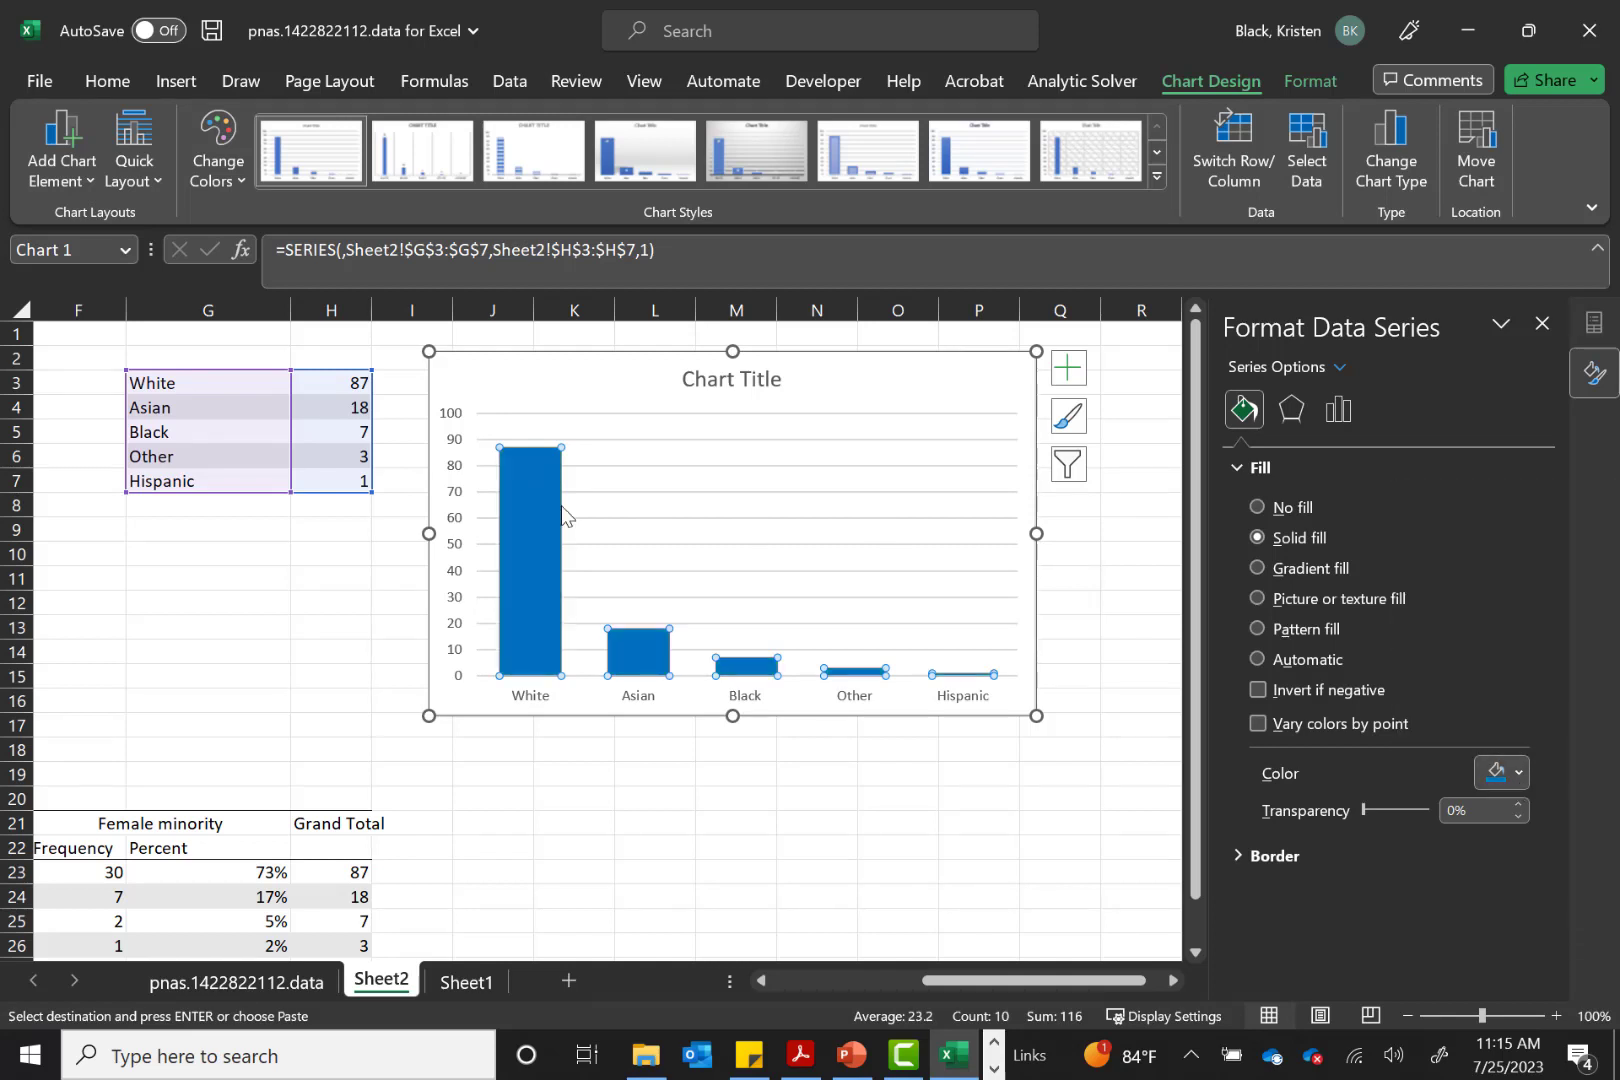
# Title the column chart "Overall Ethnicity of Sample (frequencies)"
pyautogui.click(719, 374)
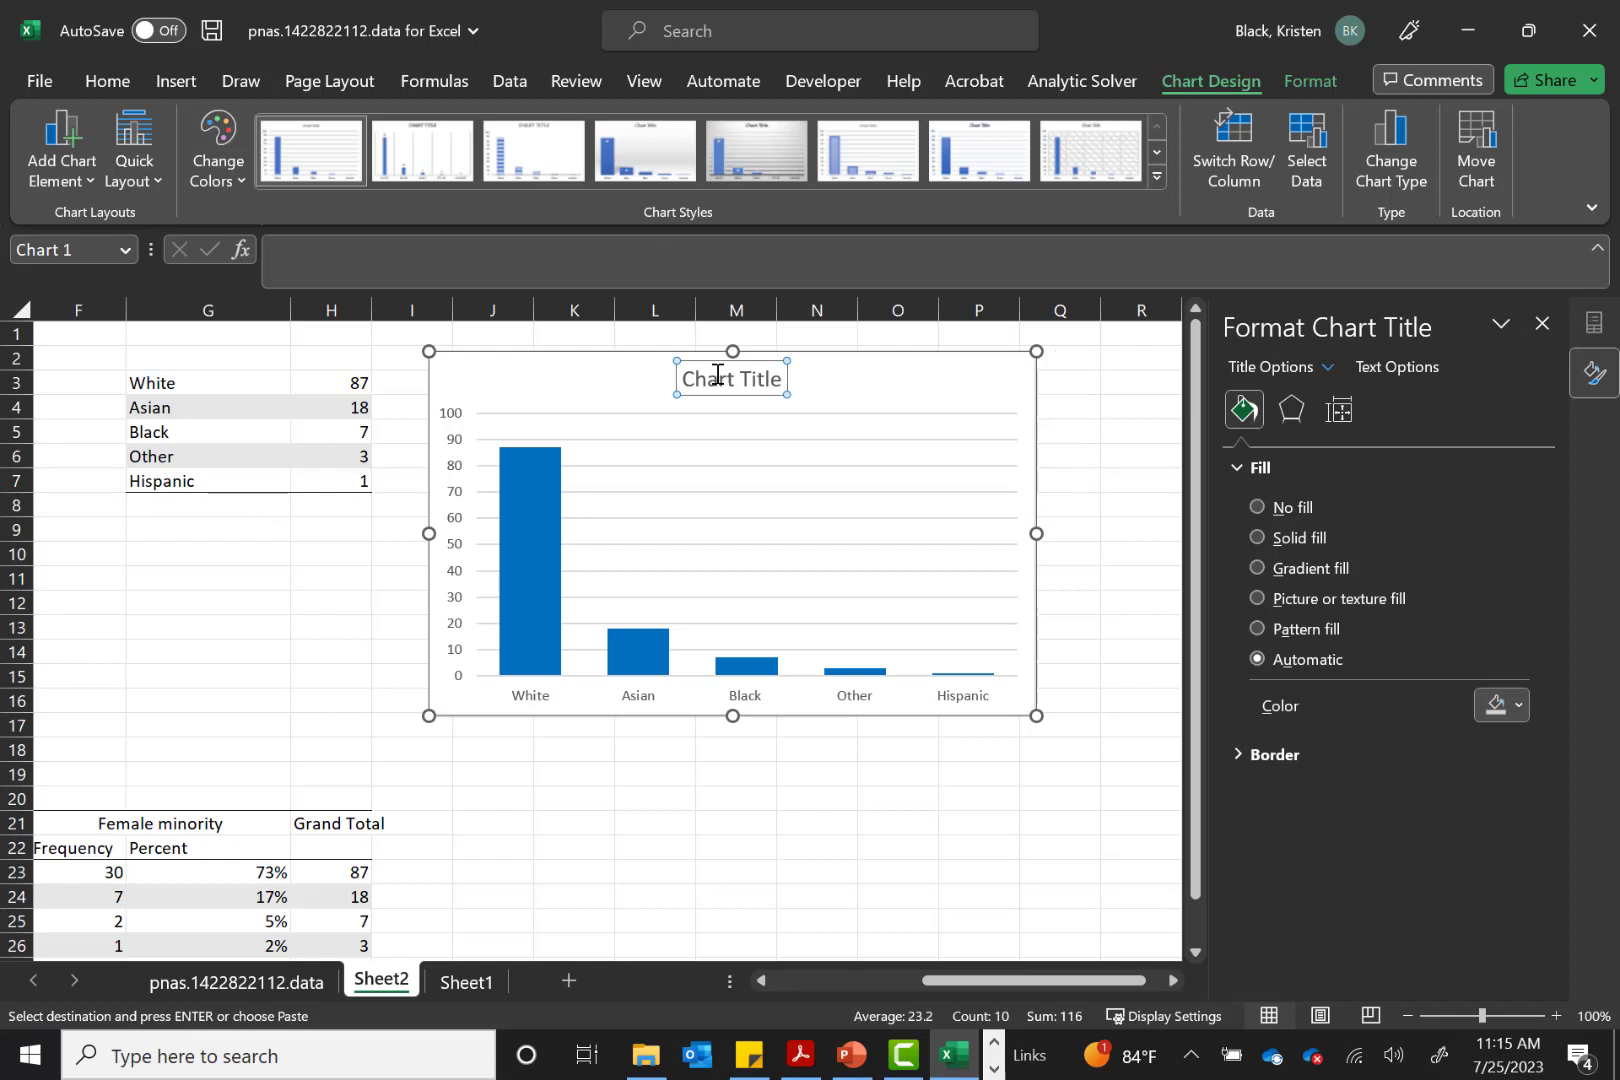
pyautogui.doubleClick(718, 374)
pyautogui.tripleClick(718, 375)
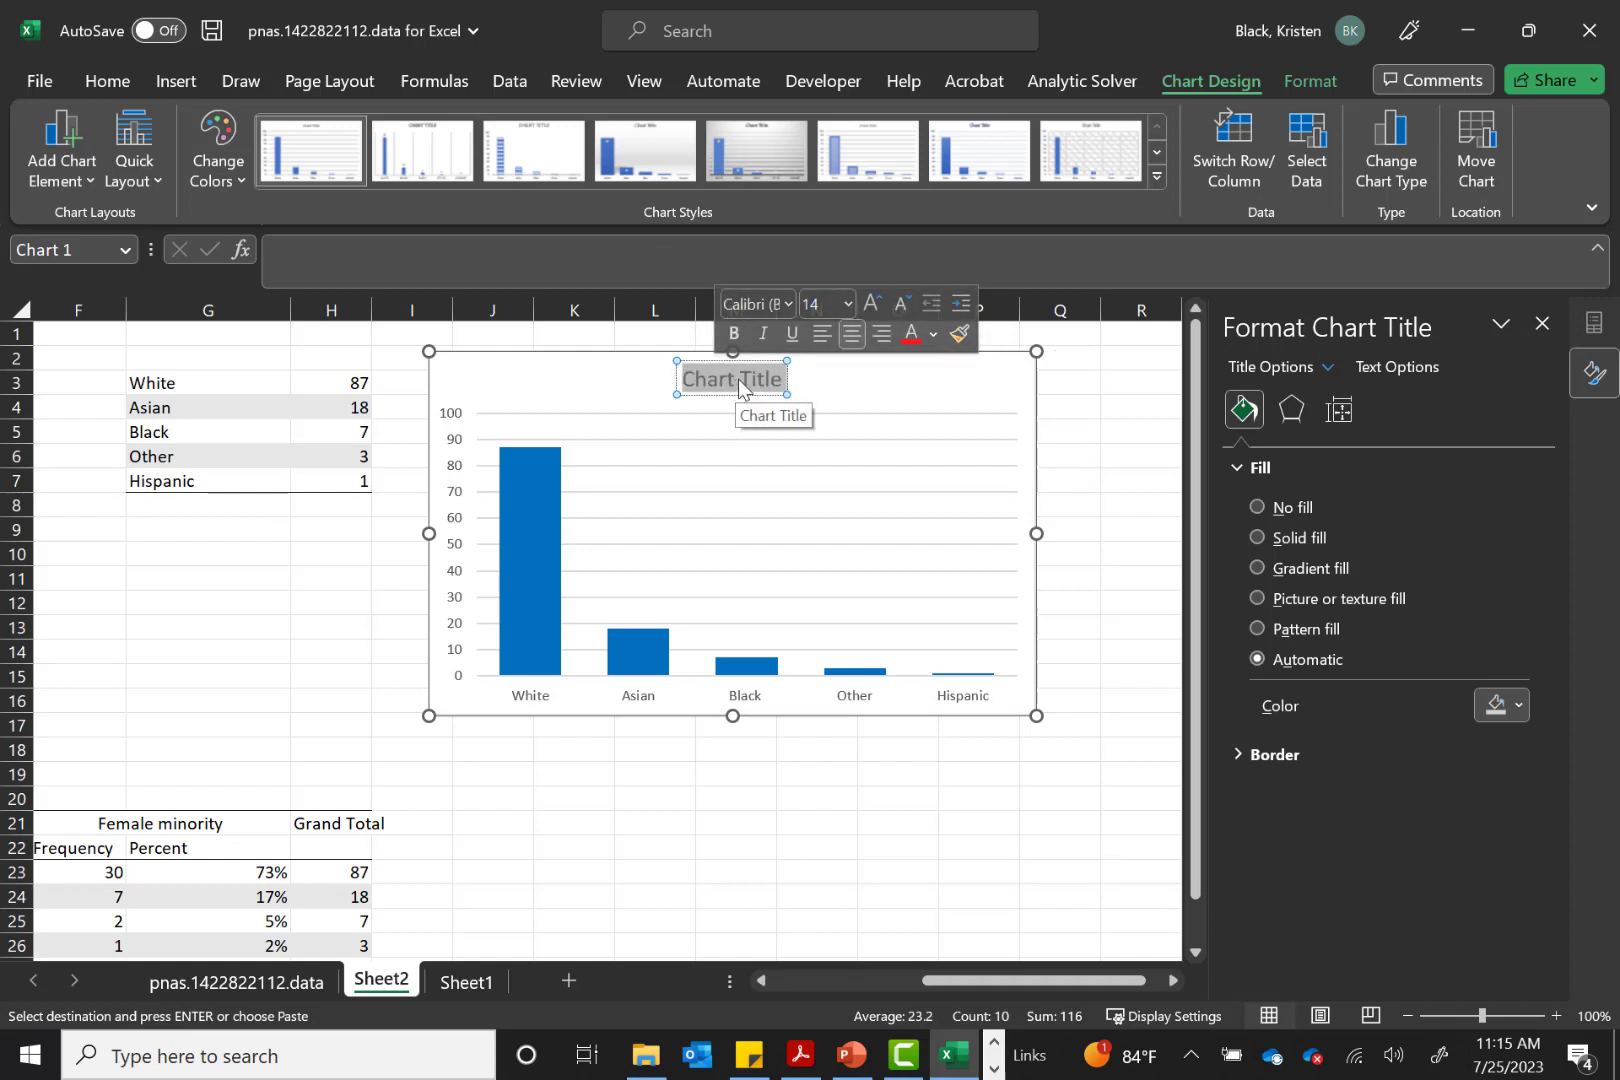
pyautogui.write('Overall Ethnici')
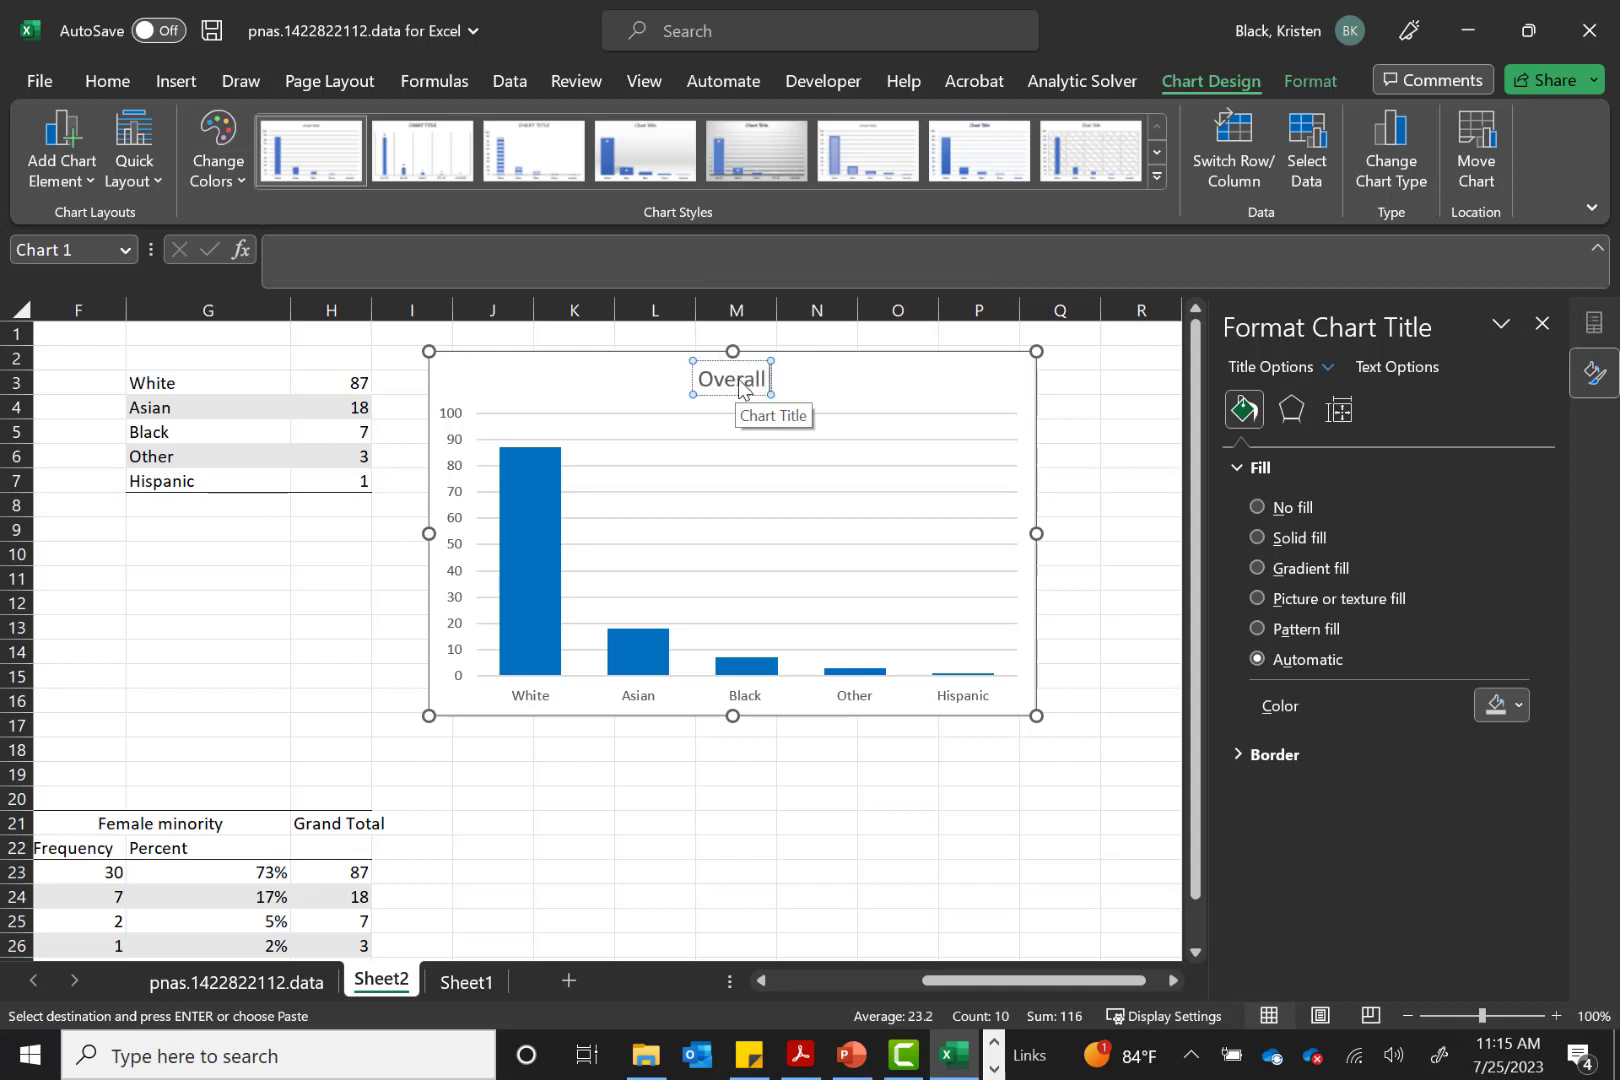
pyautogui.write('Samp')
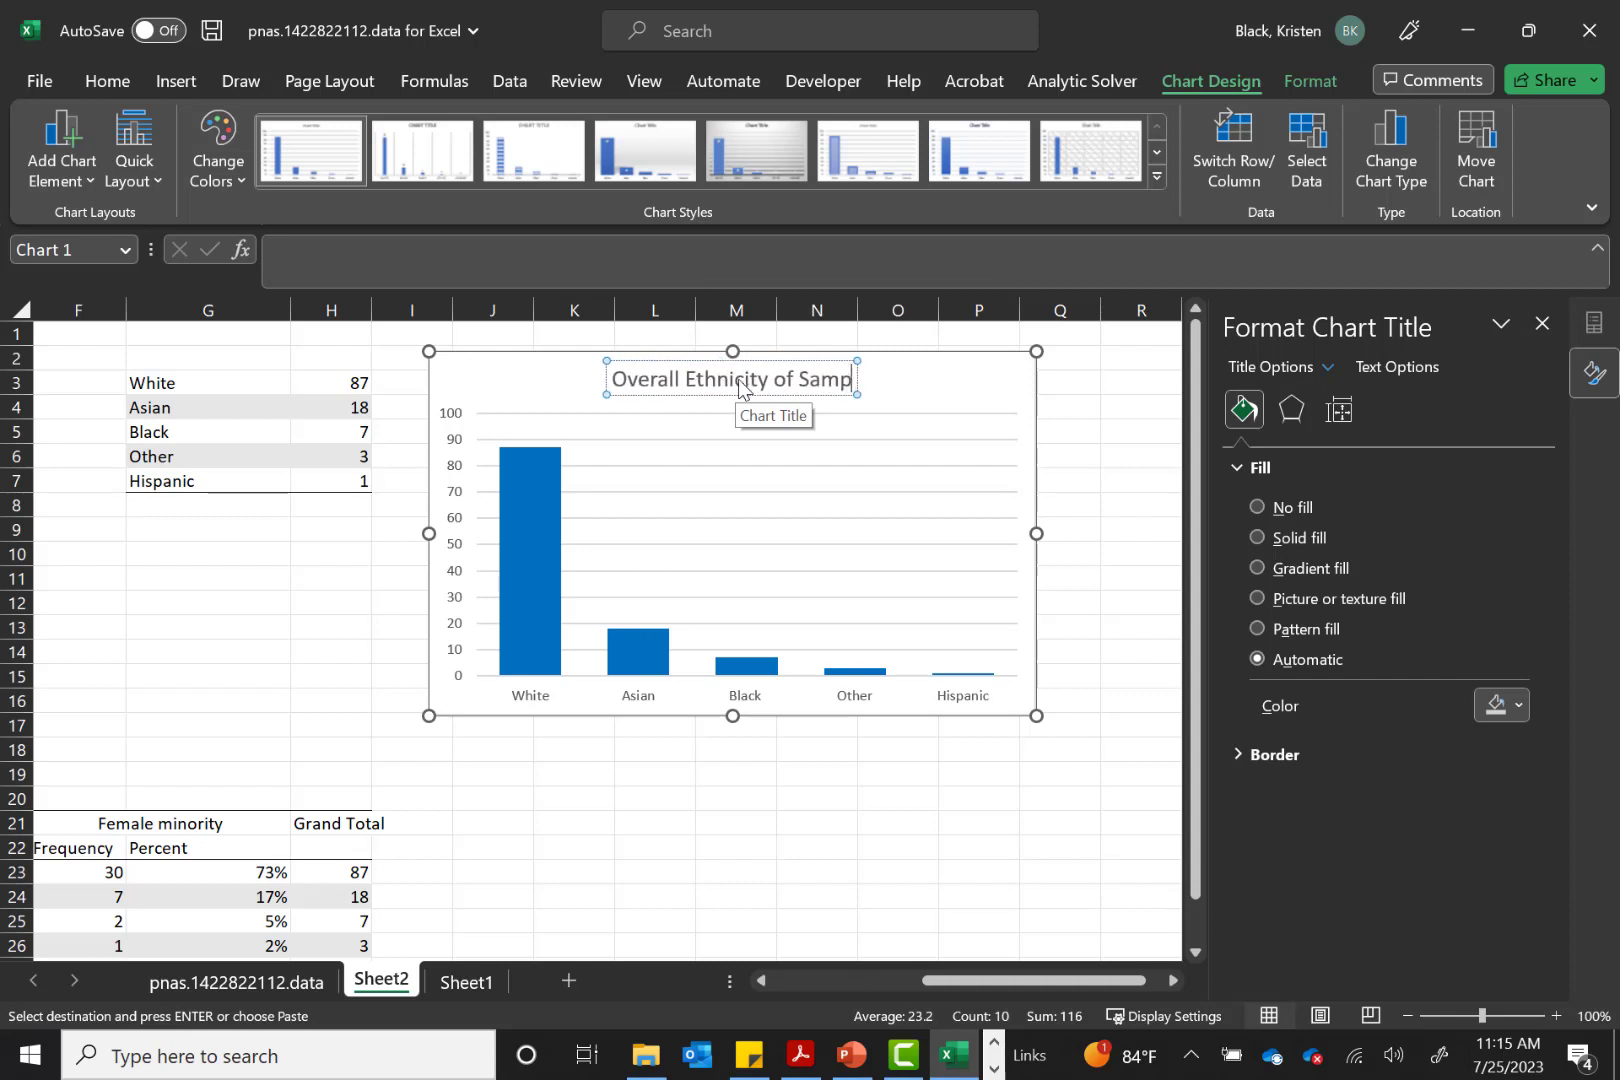
pyautogui.write('le (fr')
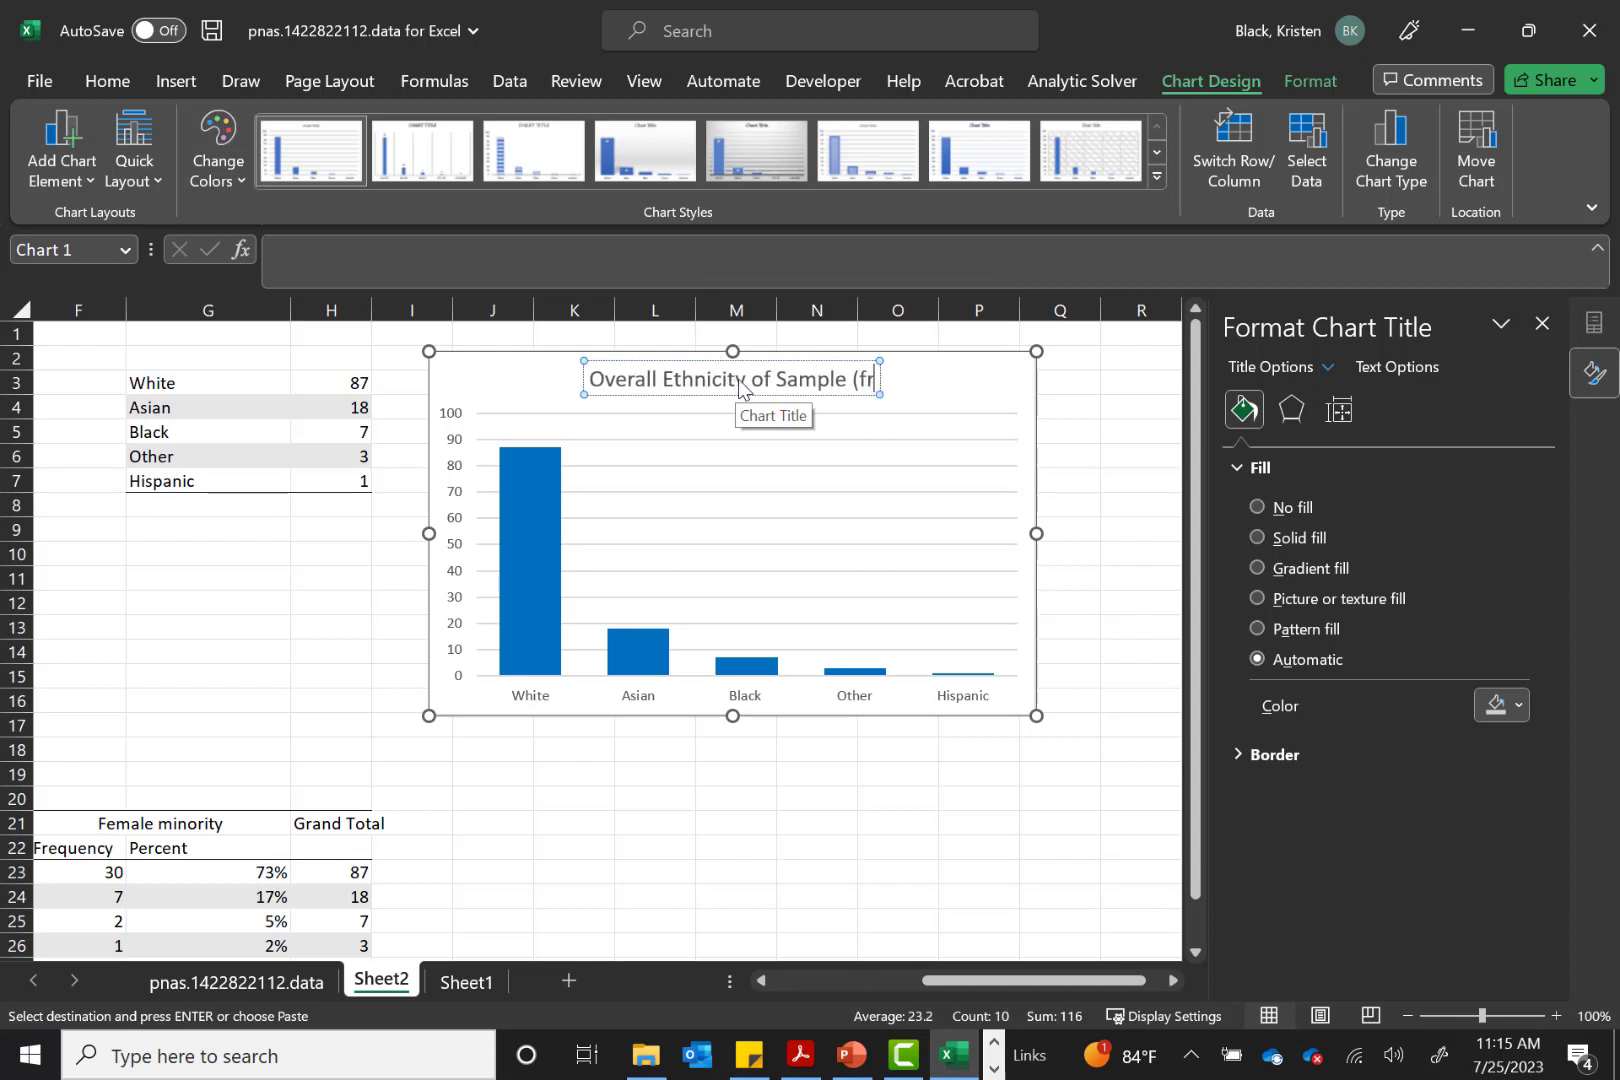
pyautogui.write('equencies)')
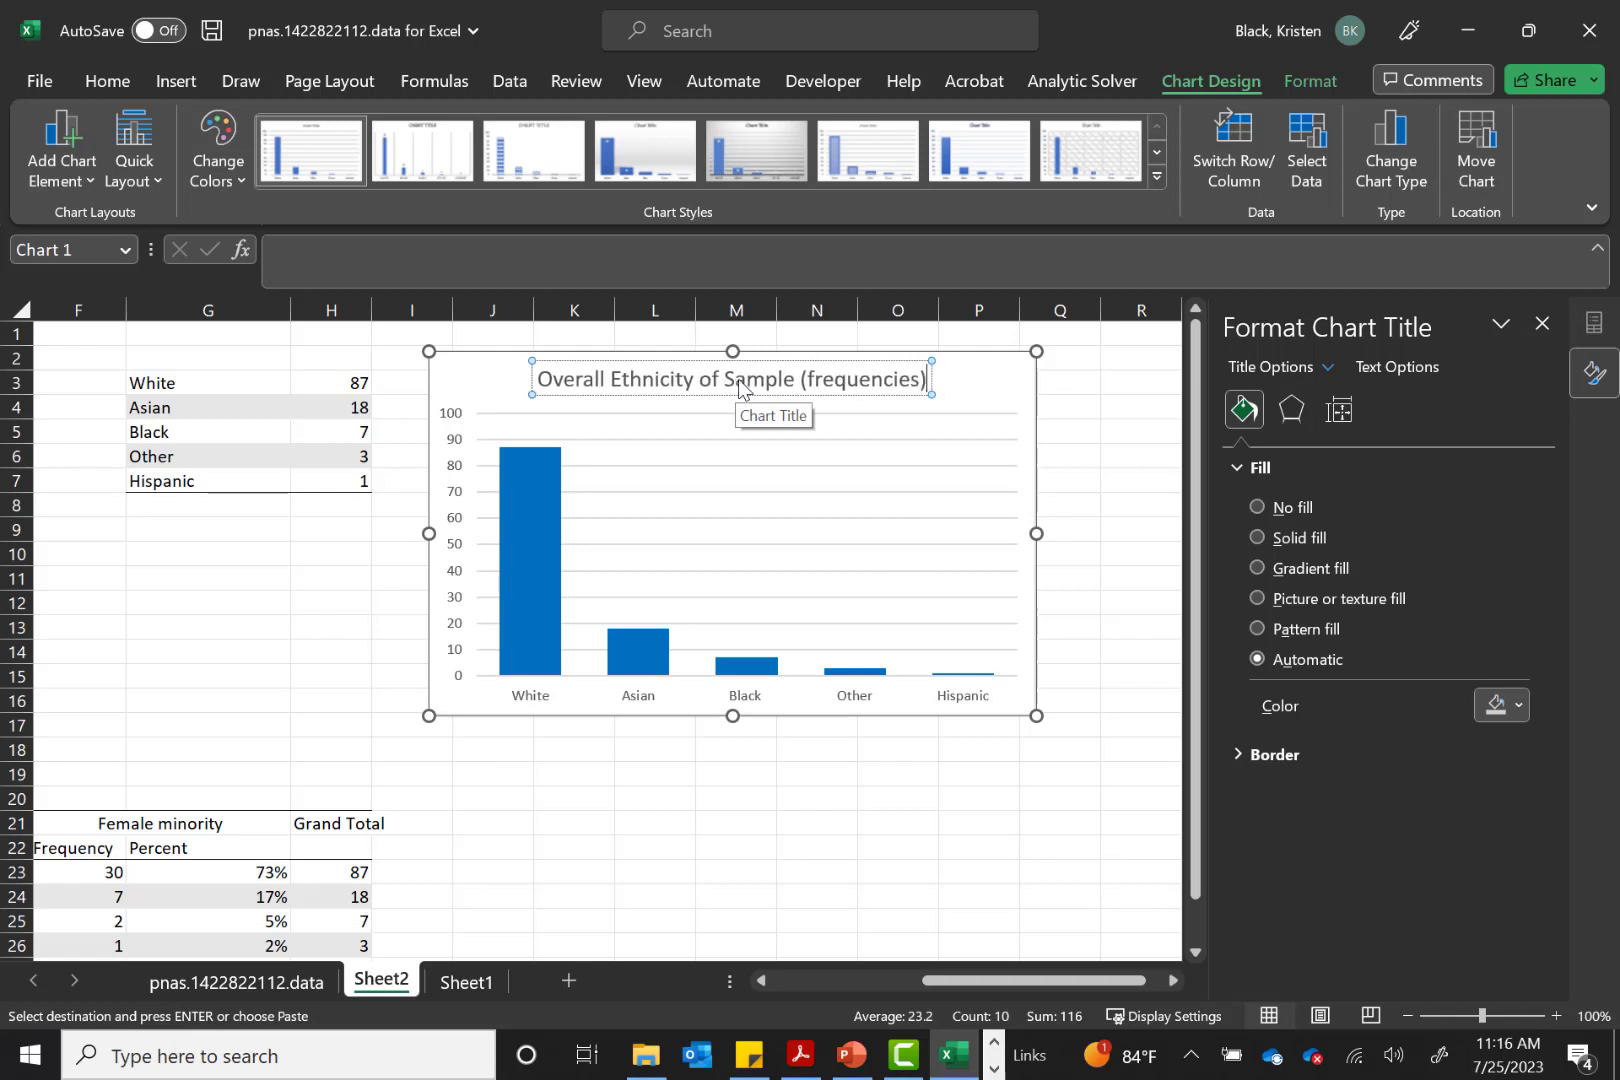
pyautogui.click(1082, 429)
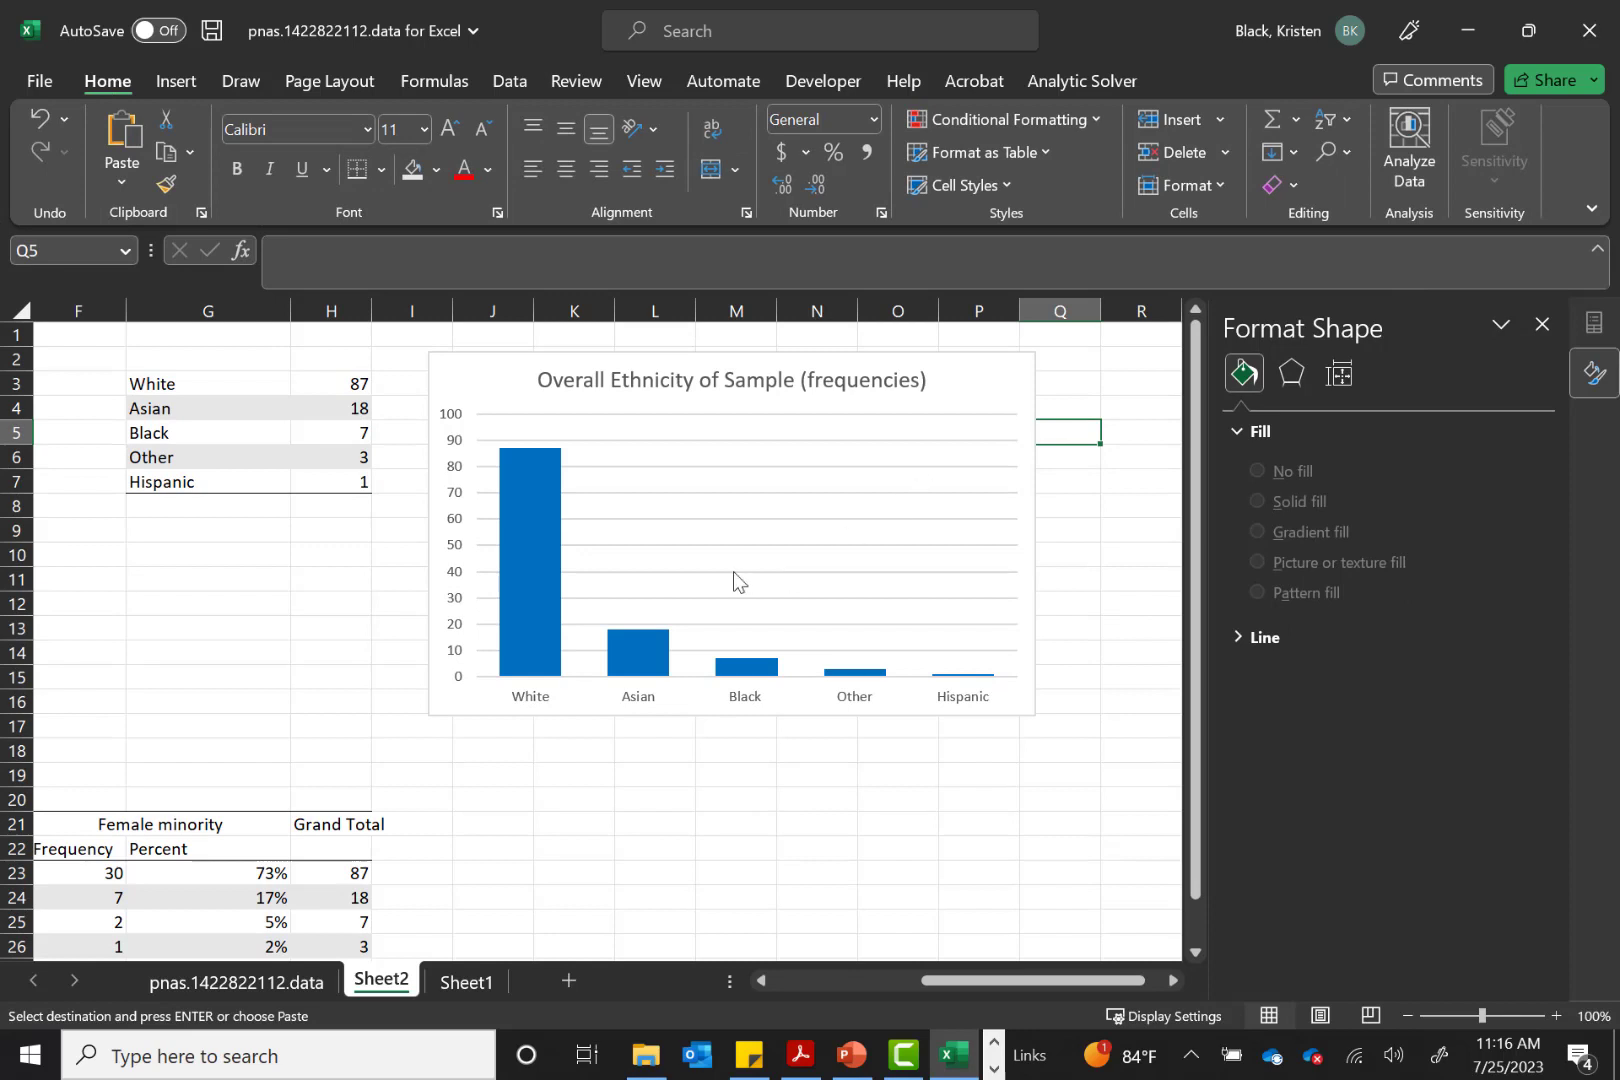
# Insert a 2-D pie chart from the ethnicity data in G3:H7 and move it directly below the column chart
pyautogui.scroll(2, 733, 571)
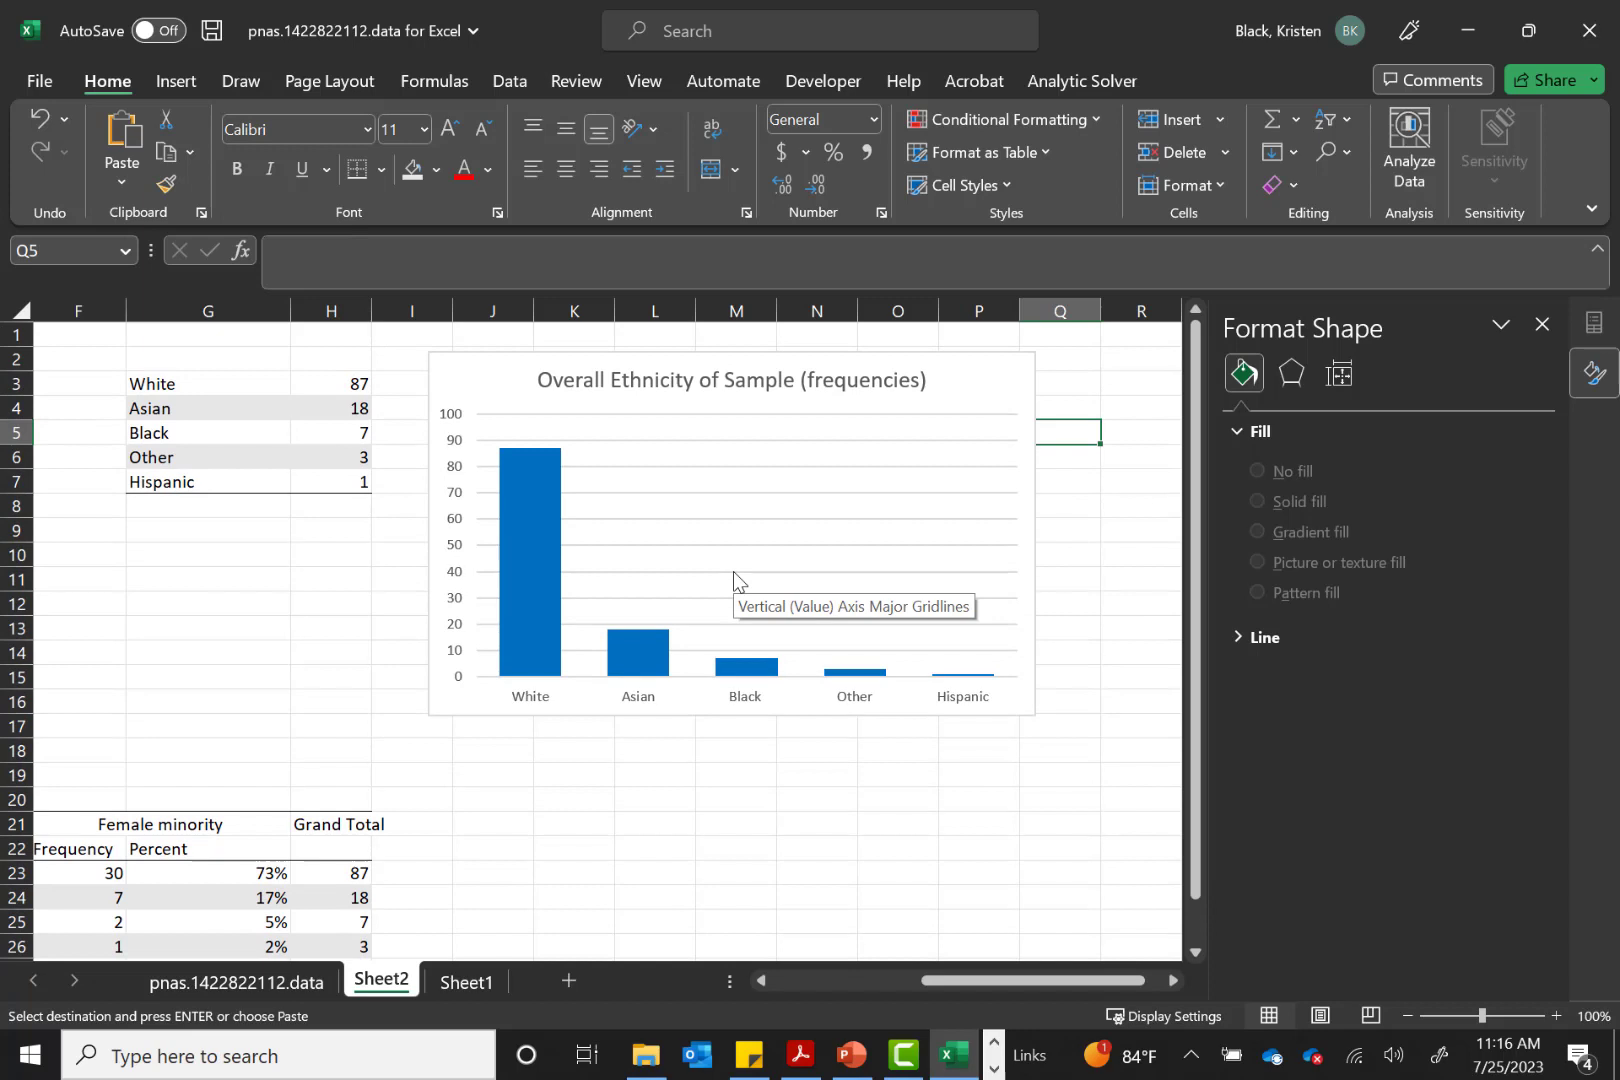
pyautogui.moveTo(224, 381); pyautogui.dragTo(348, 481)
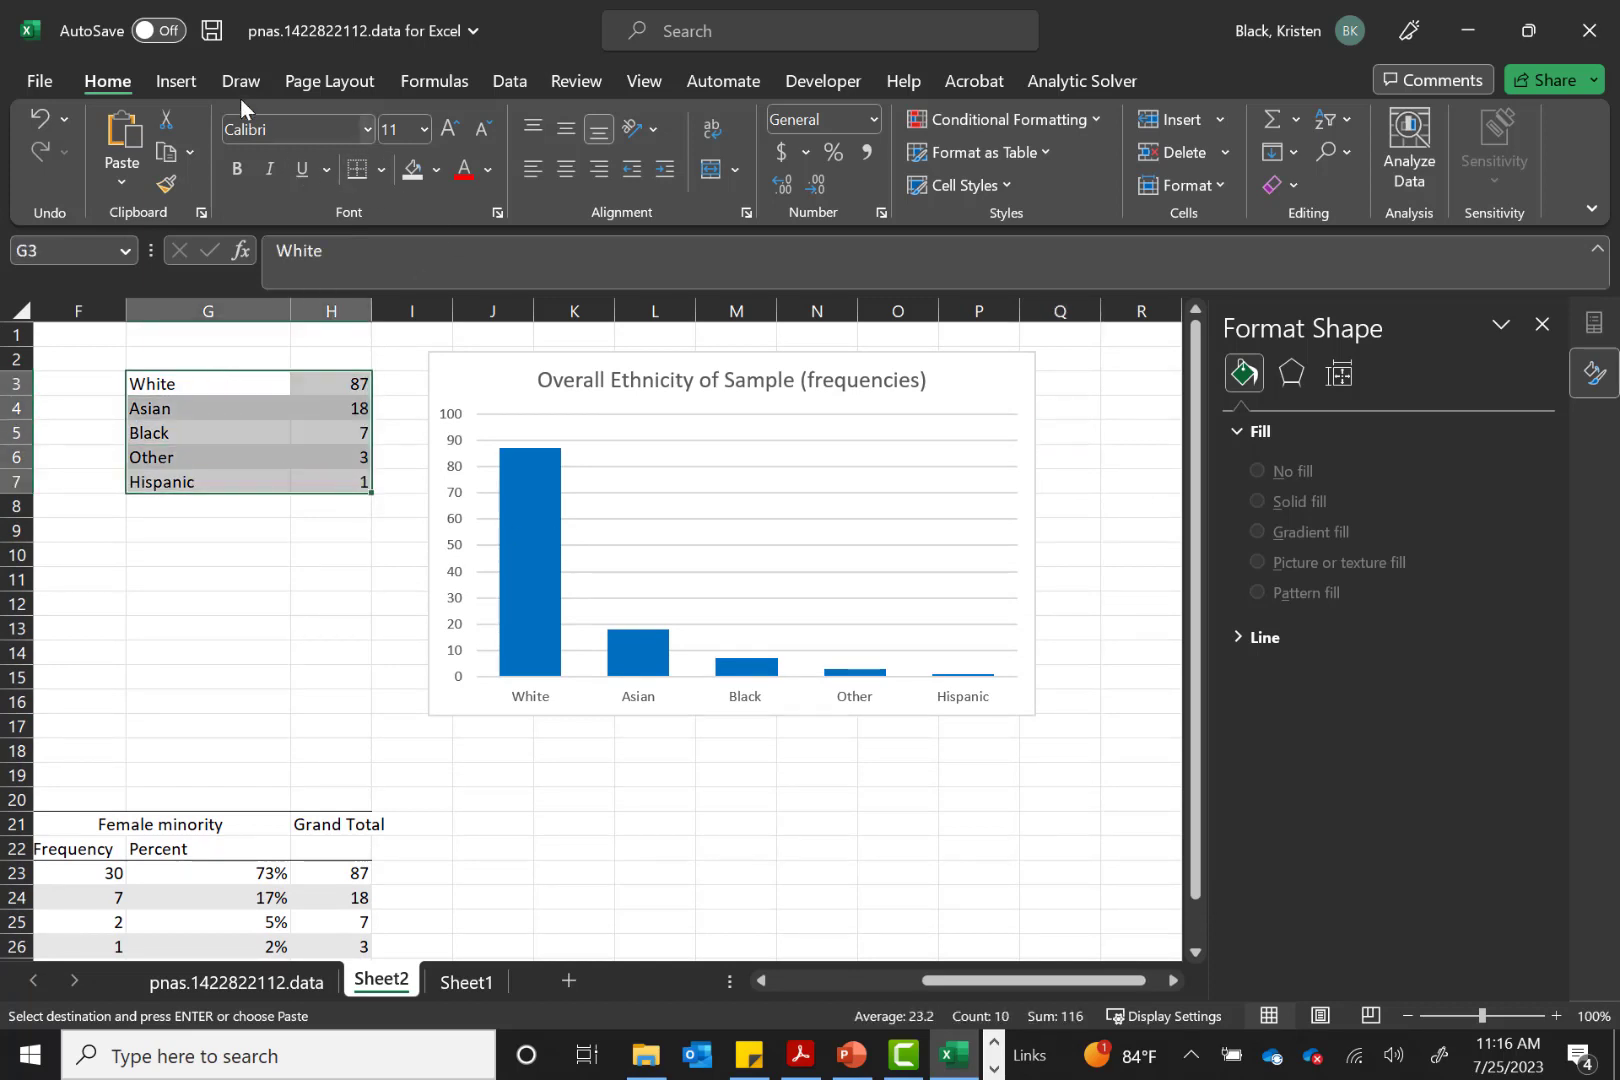
pyautogui.click(180, 82)
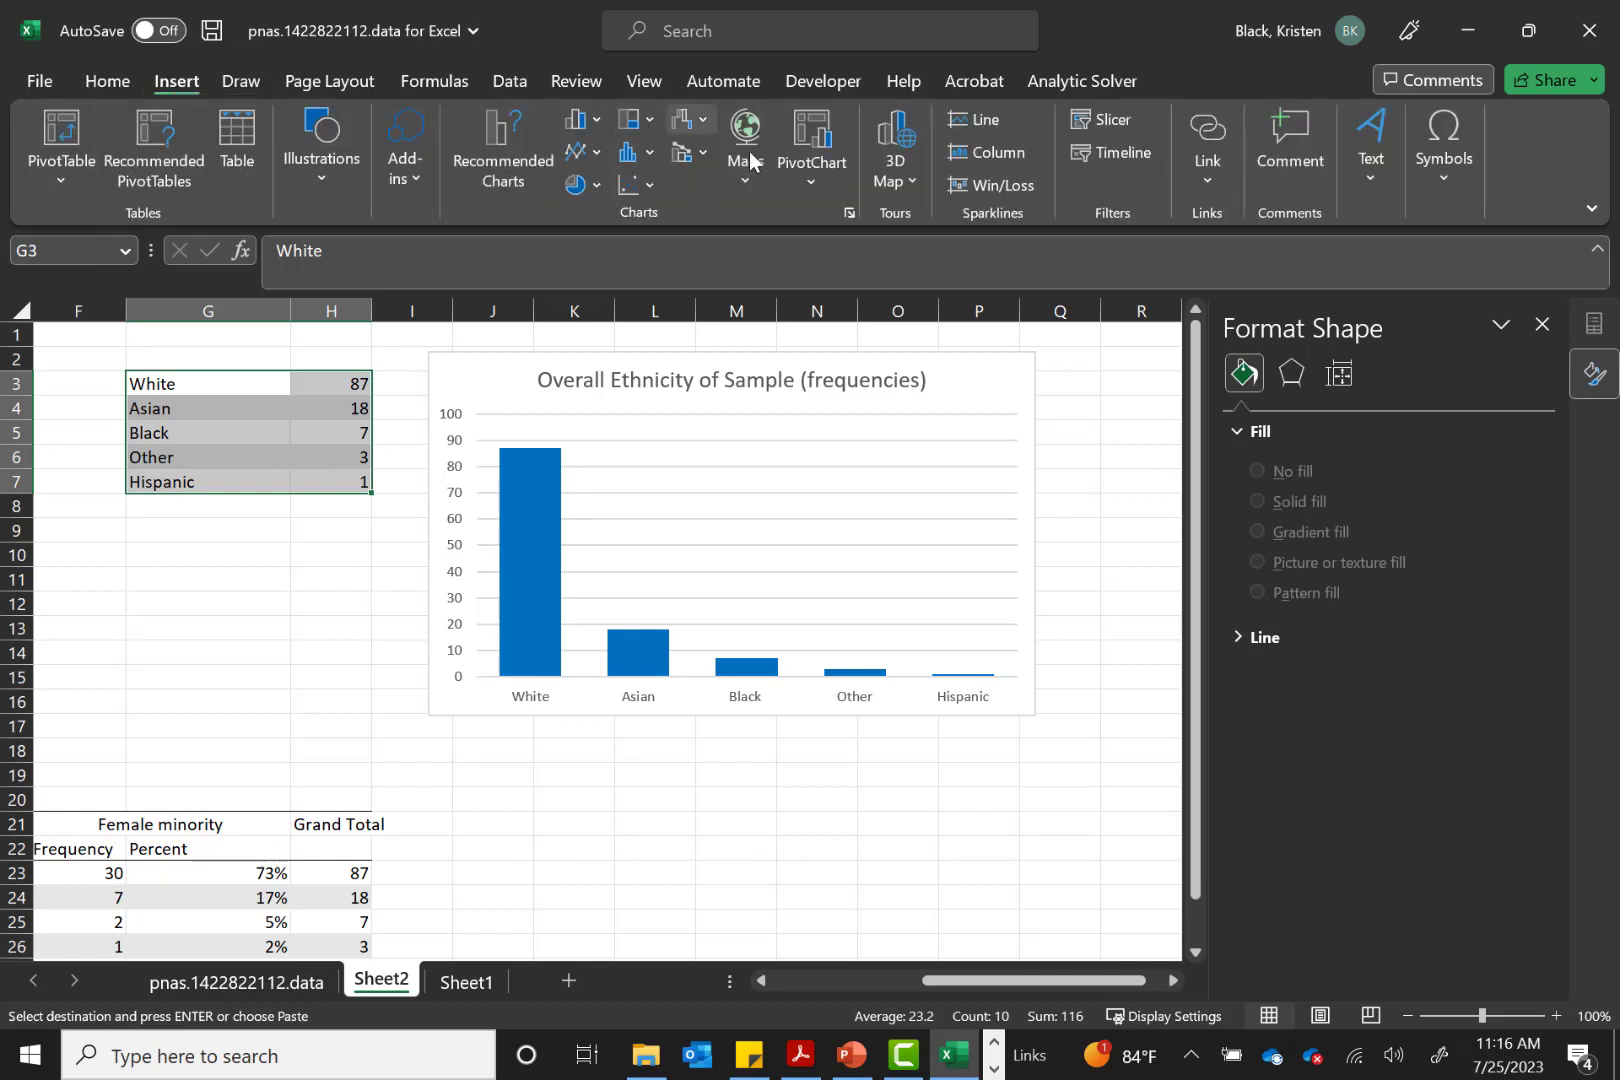
pyautogui.click(592, 189)
pyautogui.click(592, 272)
pyautogui.moveTo(772, 510); pyautogui.dragTo(892, 779)
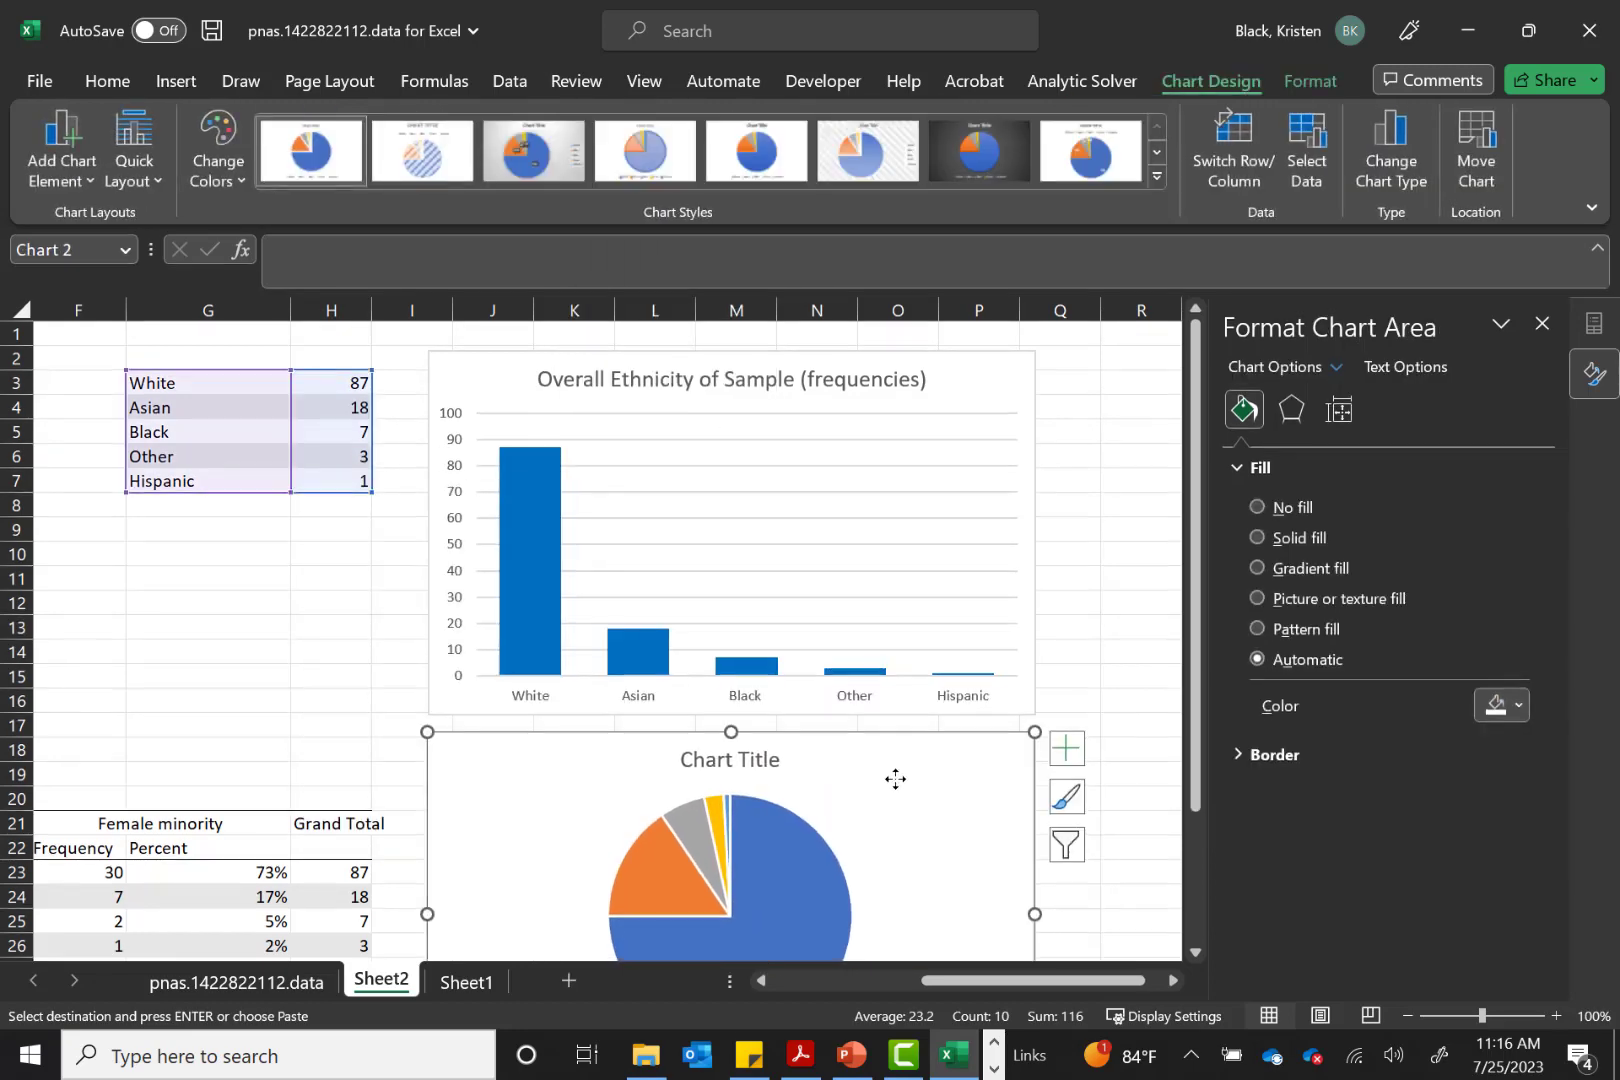
# Add data labels to the slices of the ethnicity pie chart
pyautogui.scroll(-2, 894, 783)
pyautogui.scroll(-2, 895, 785)
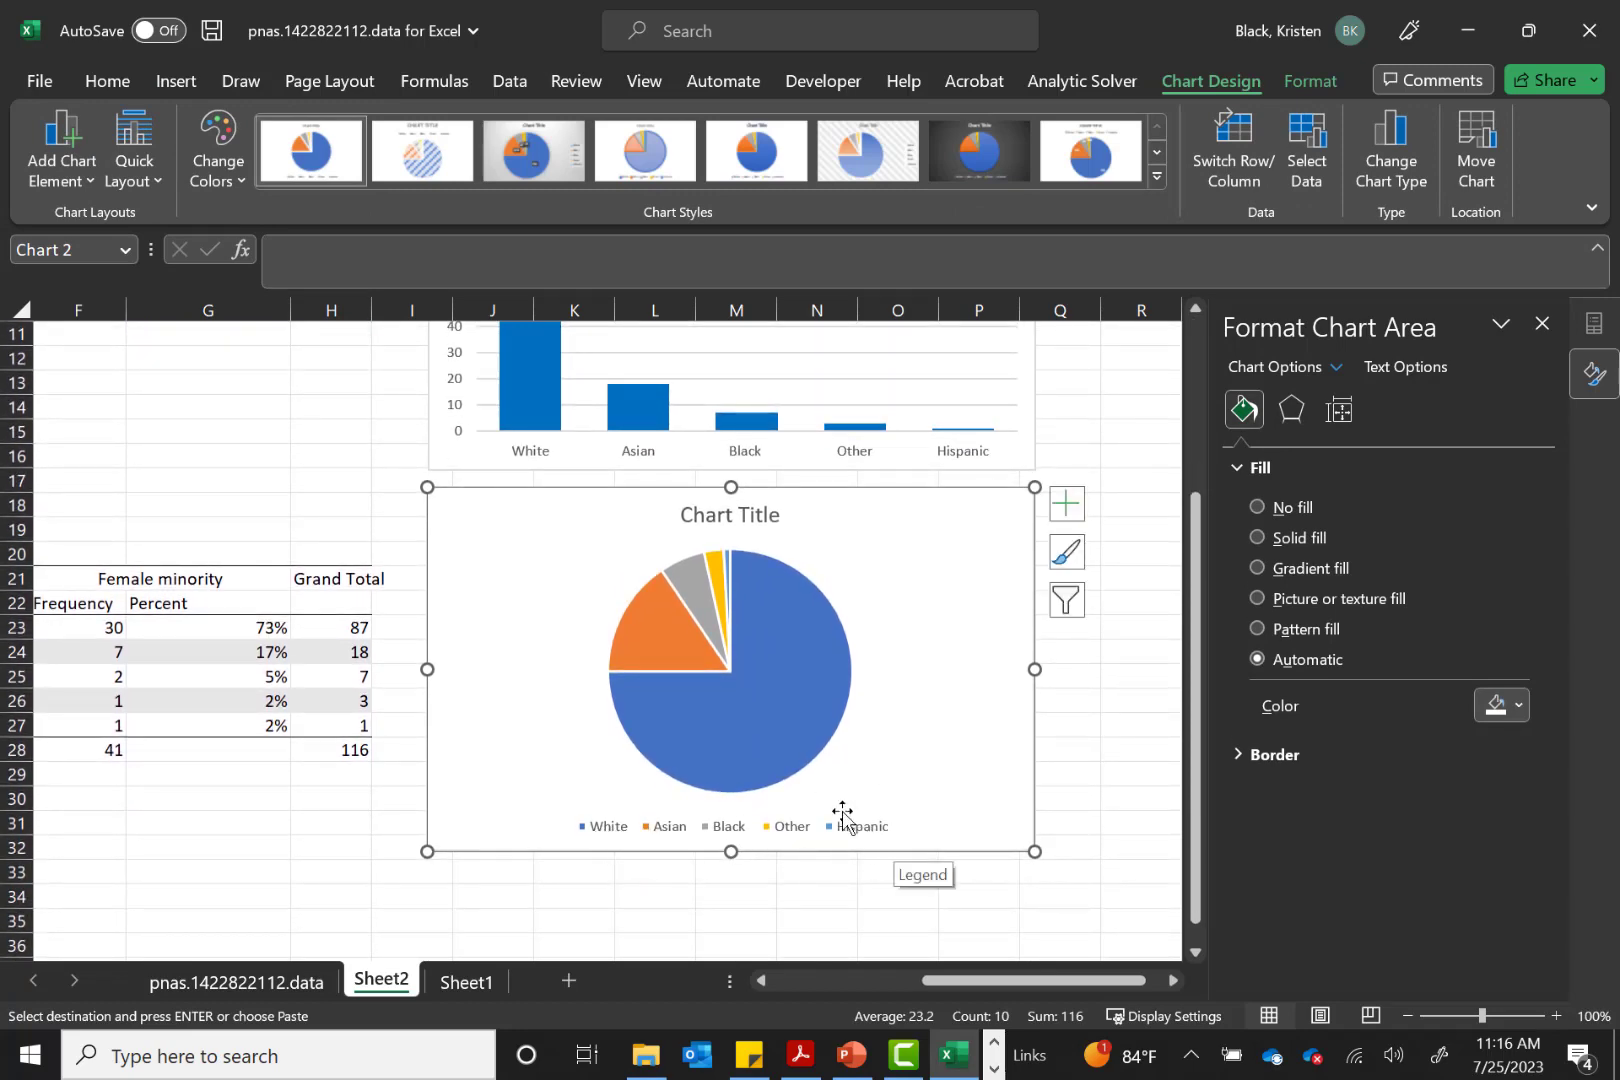
pyautogui.moveTo(787, 655)
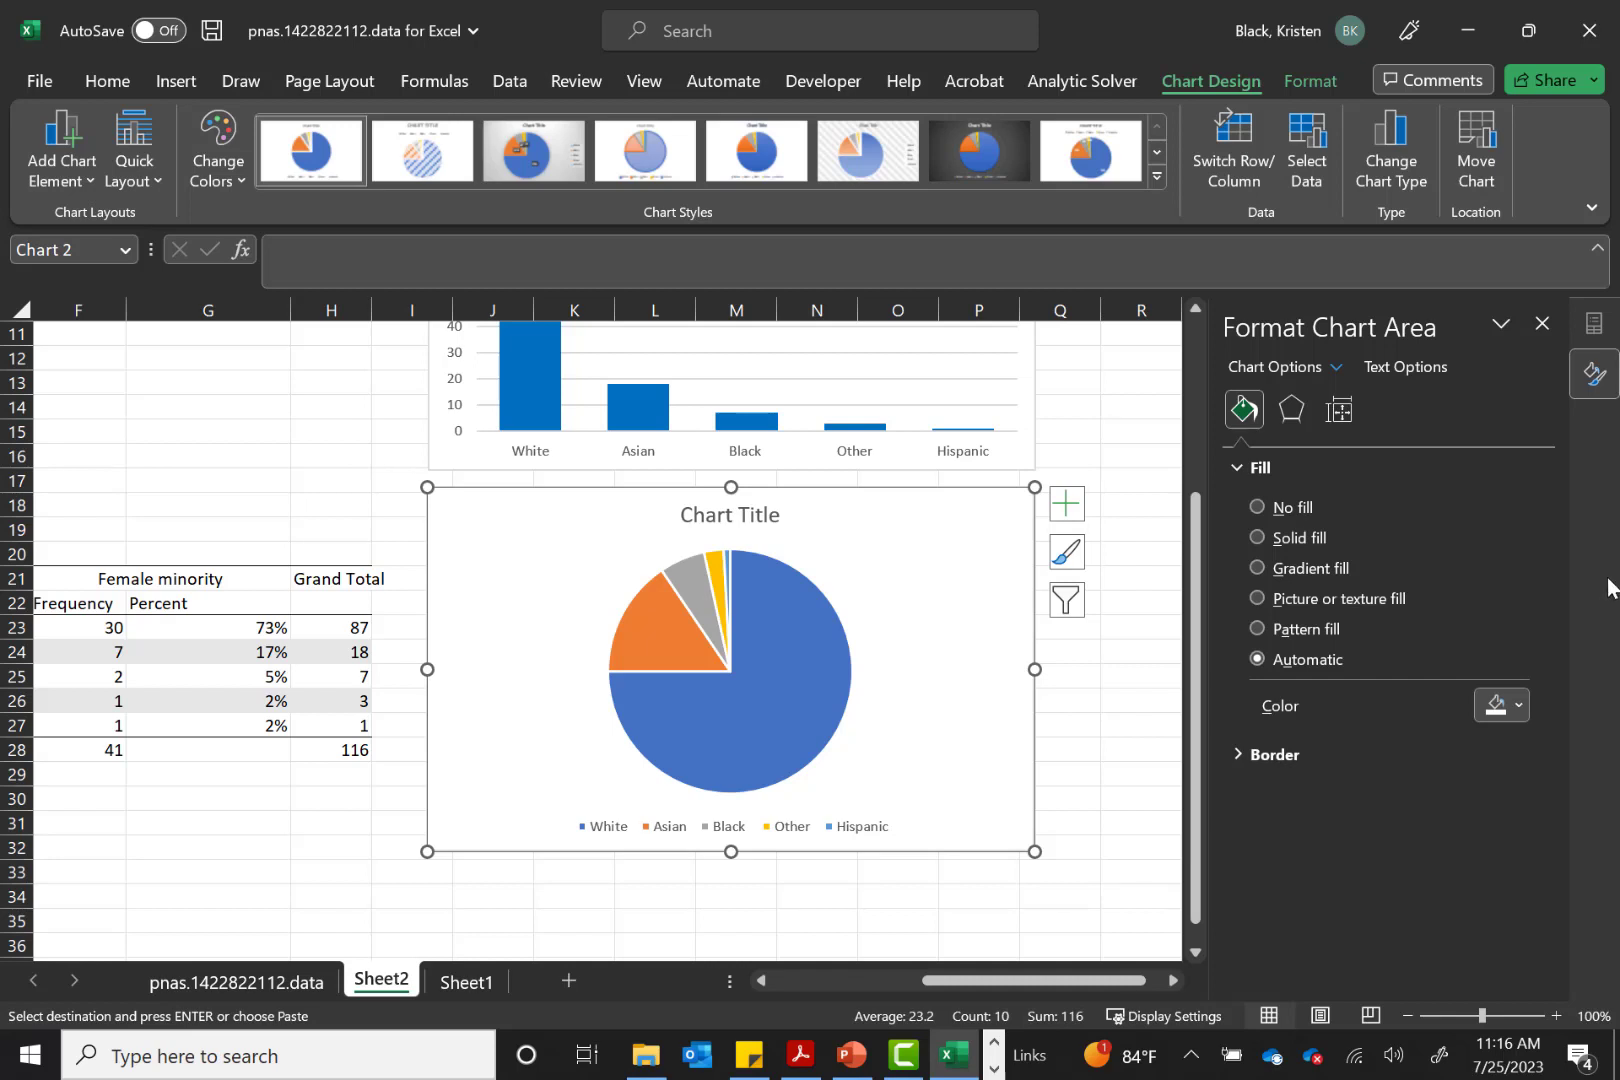
pyautogui.click(832, 678)
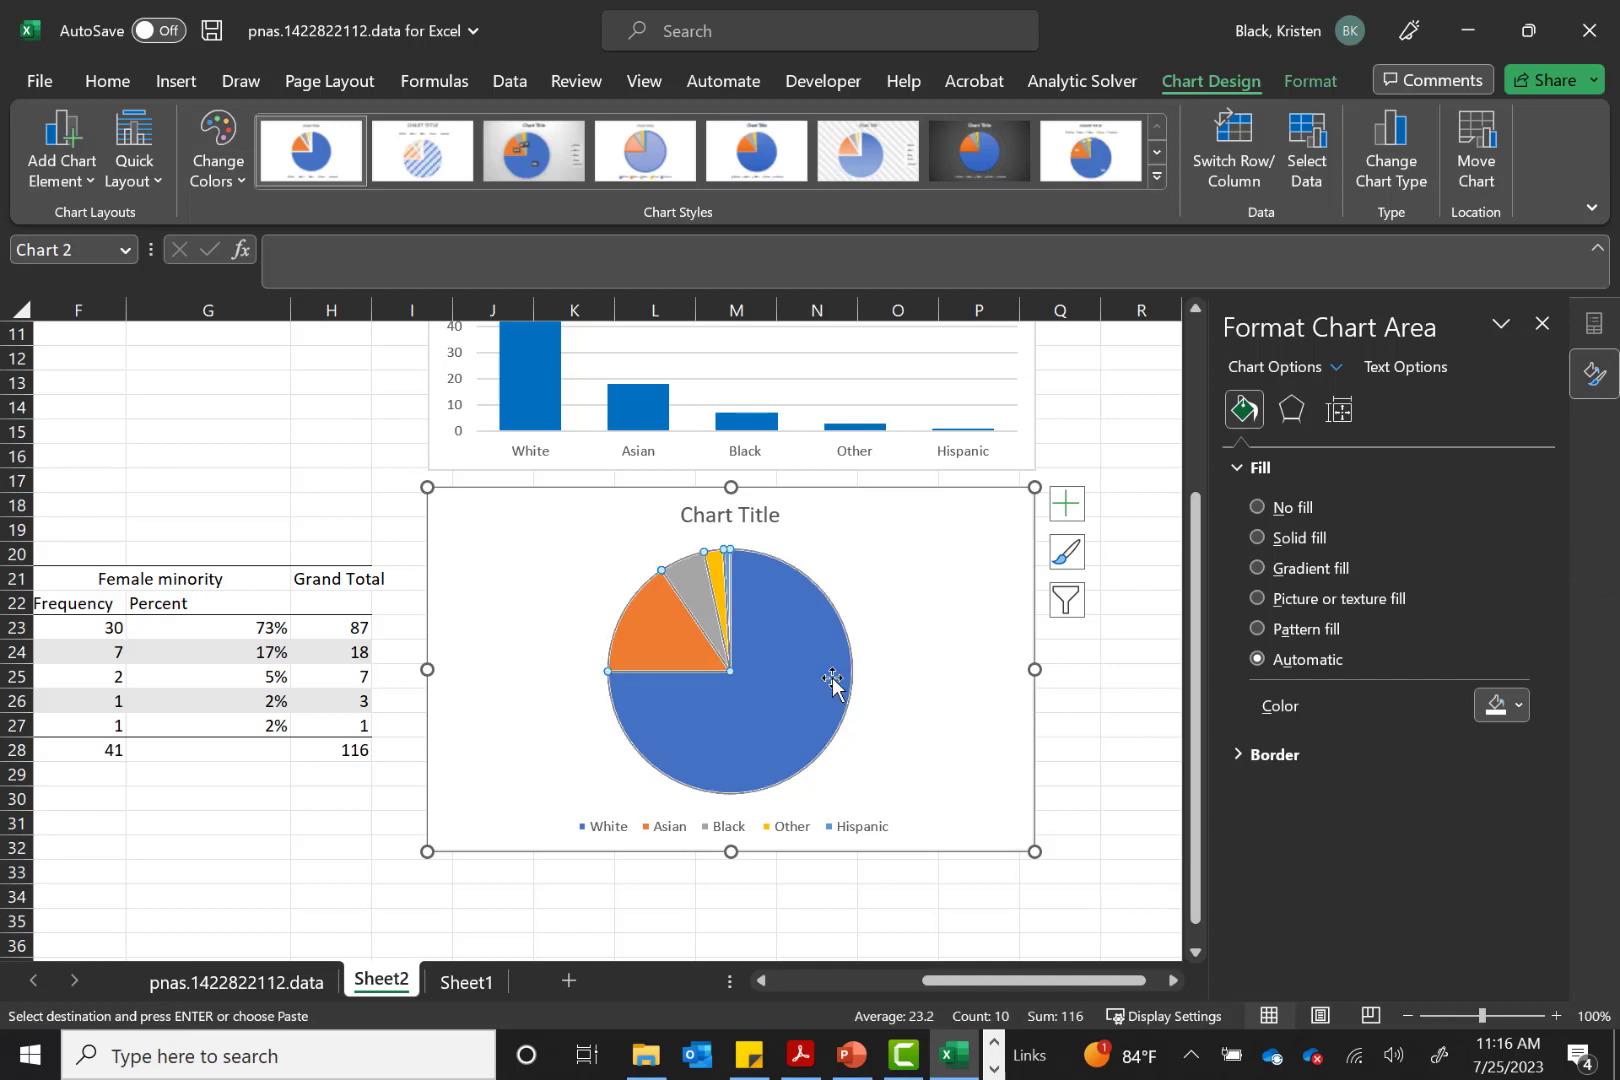
pyautogui.rightClick(832, 678)
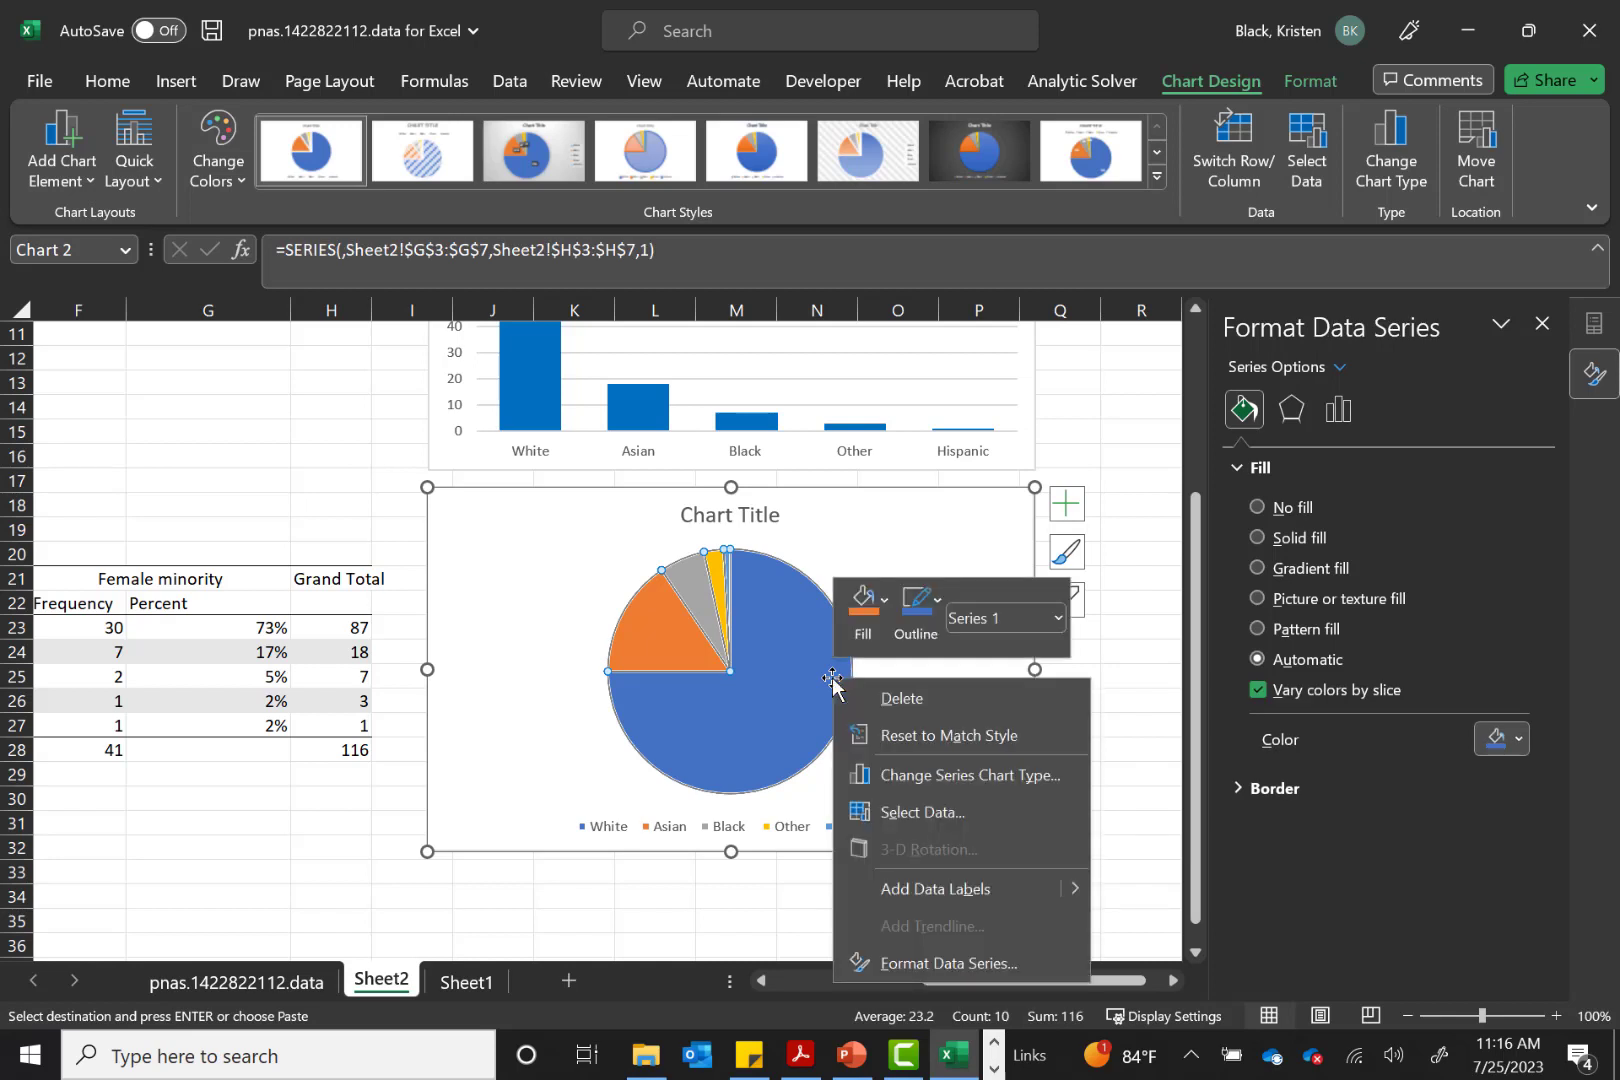
pyautogui.moveTo(1071, 886)
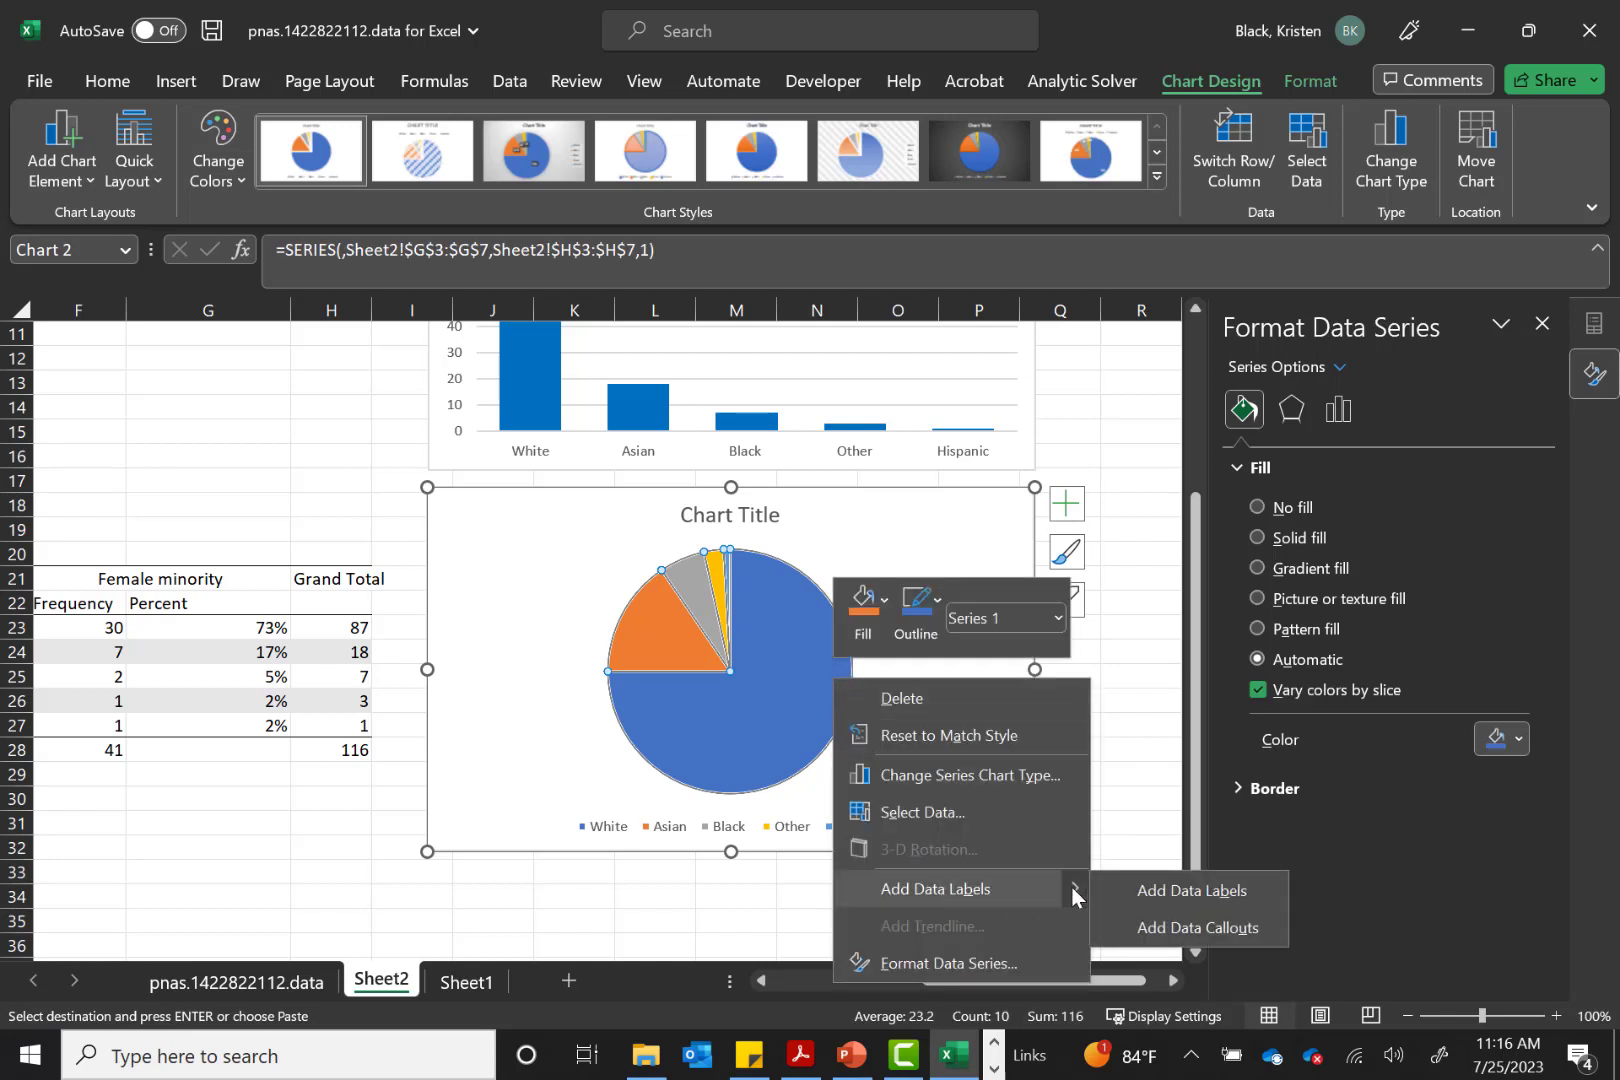
pyautogui.click(1162, 904)
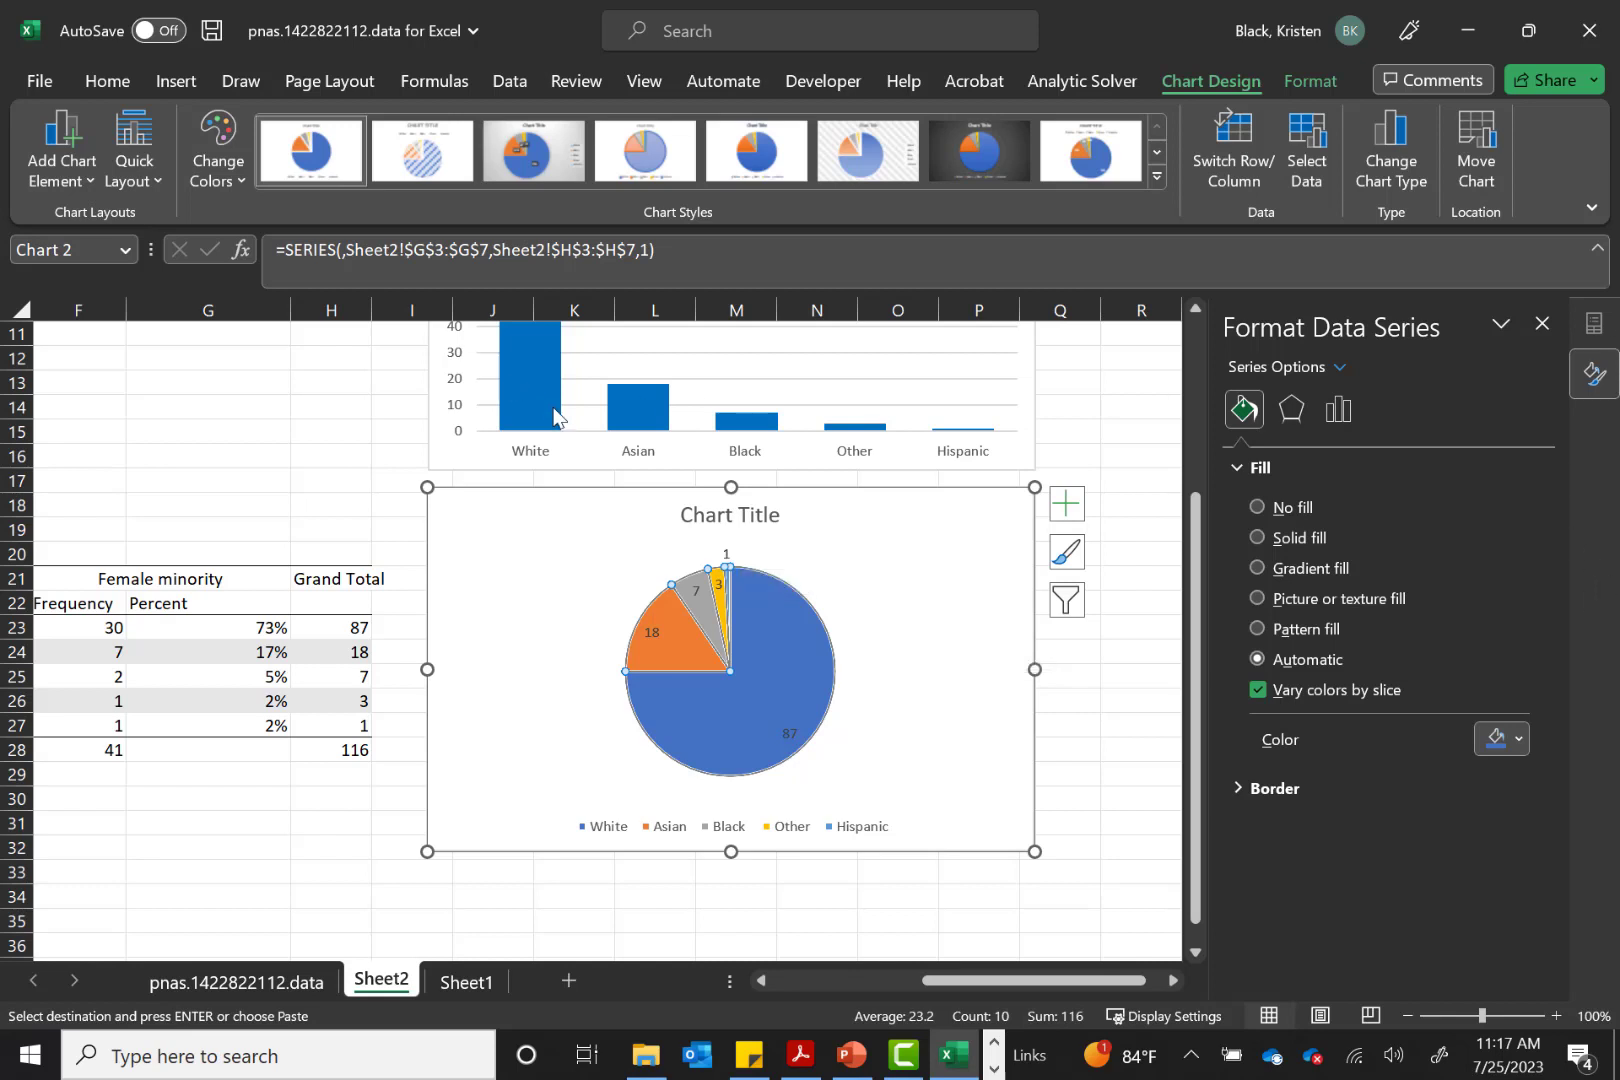
# Title the pie chart "Ethnicity of sample"
pyautogui.click(703, 519)
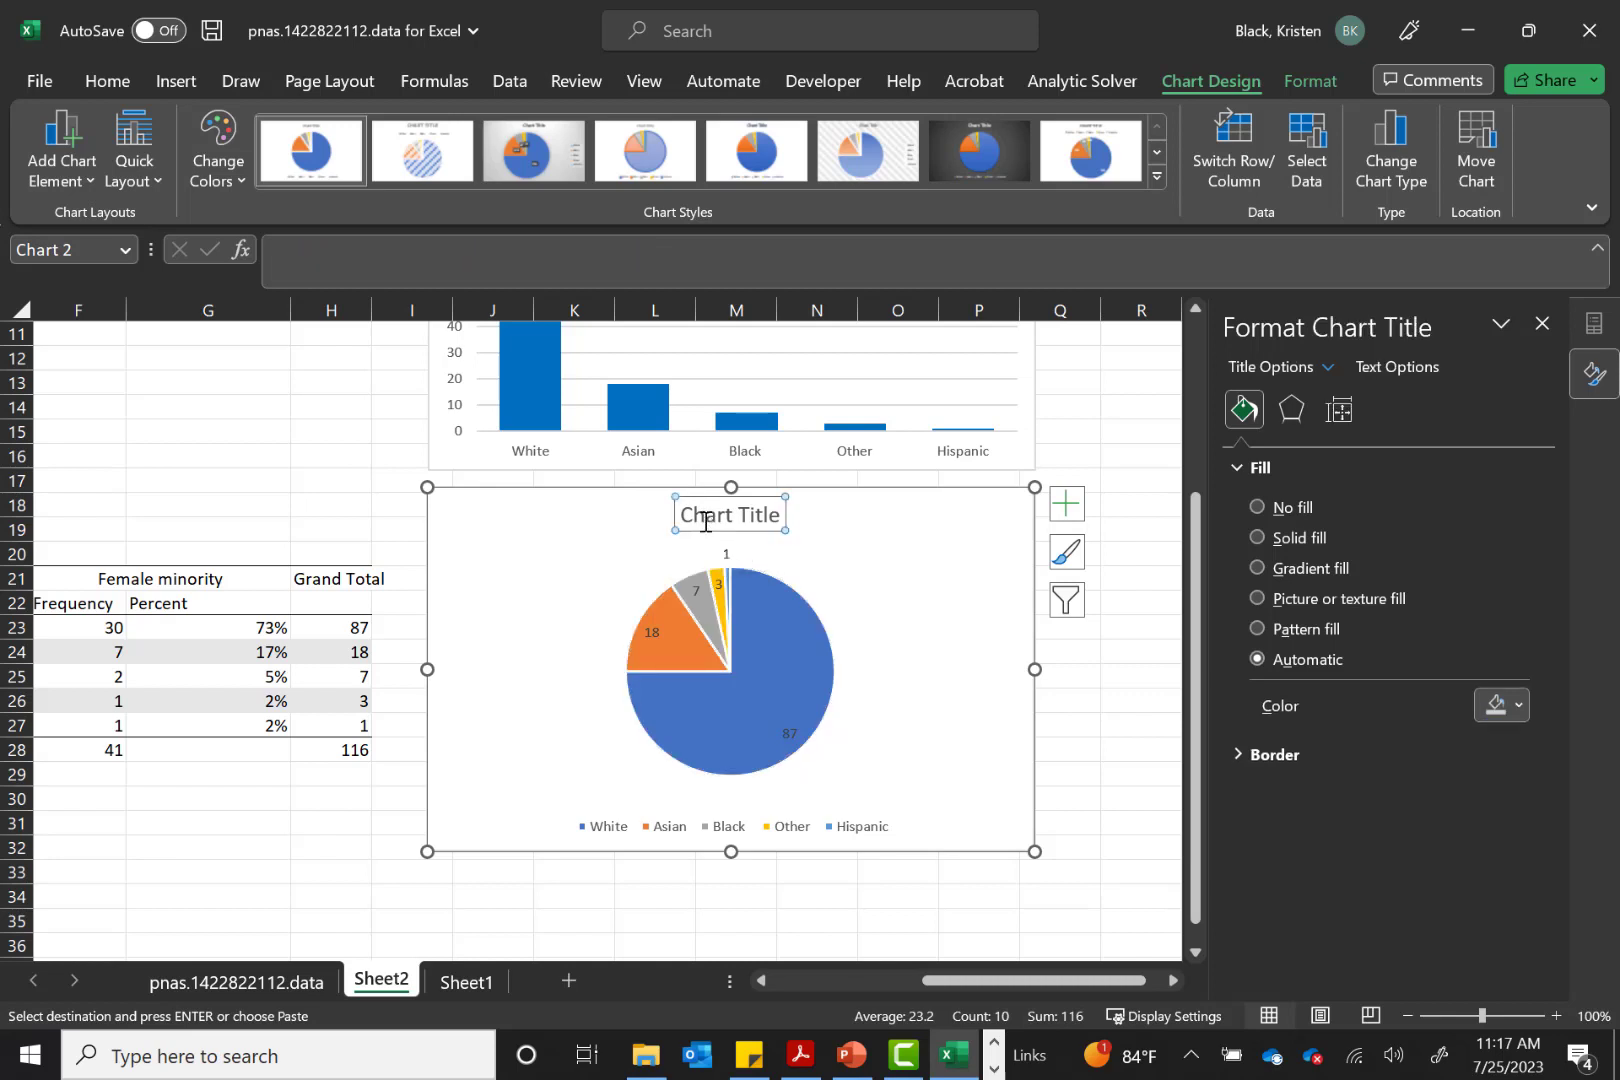
pyautogui.click(705, 521)
pyautogui.doubleClick(705, 521)
pyautogui.hotkey('ctrl', 'a')
pyautogui.write('Ethnicity of sample')
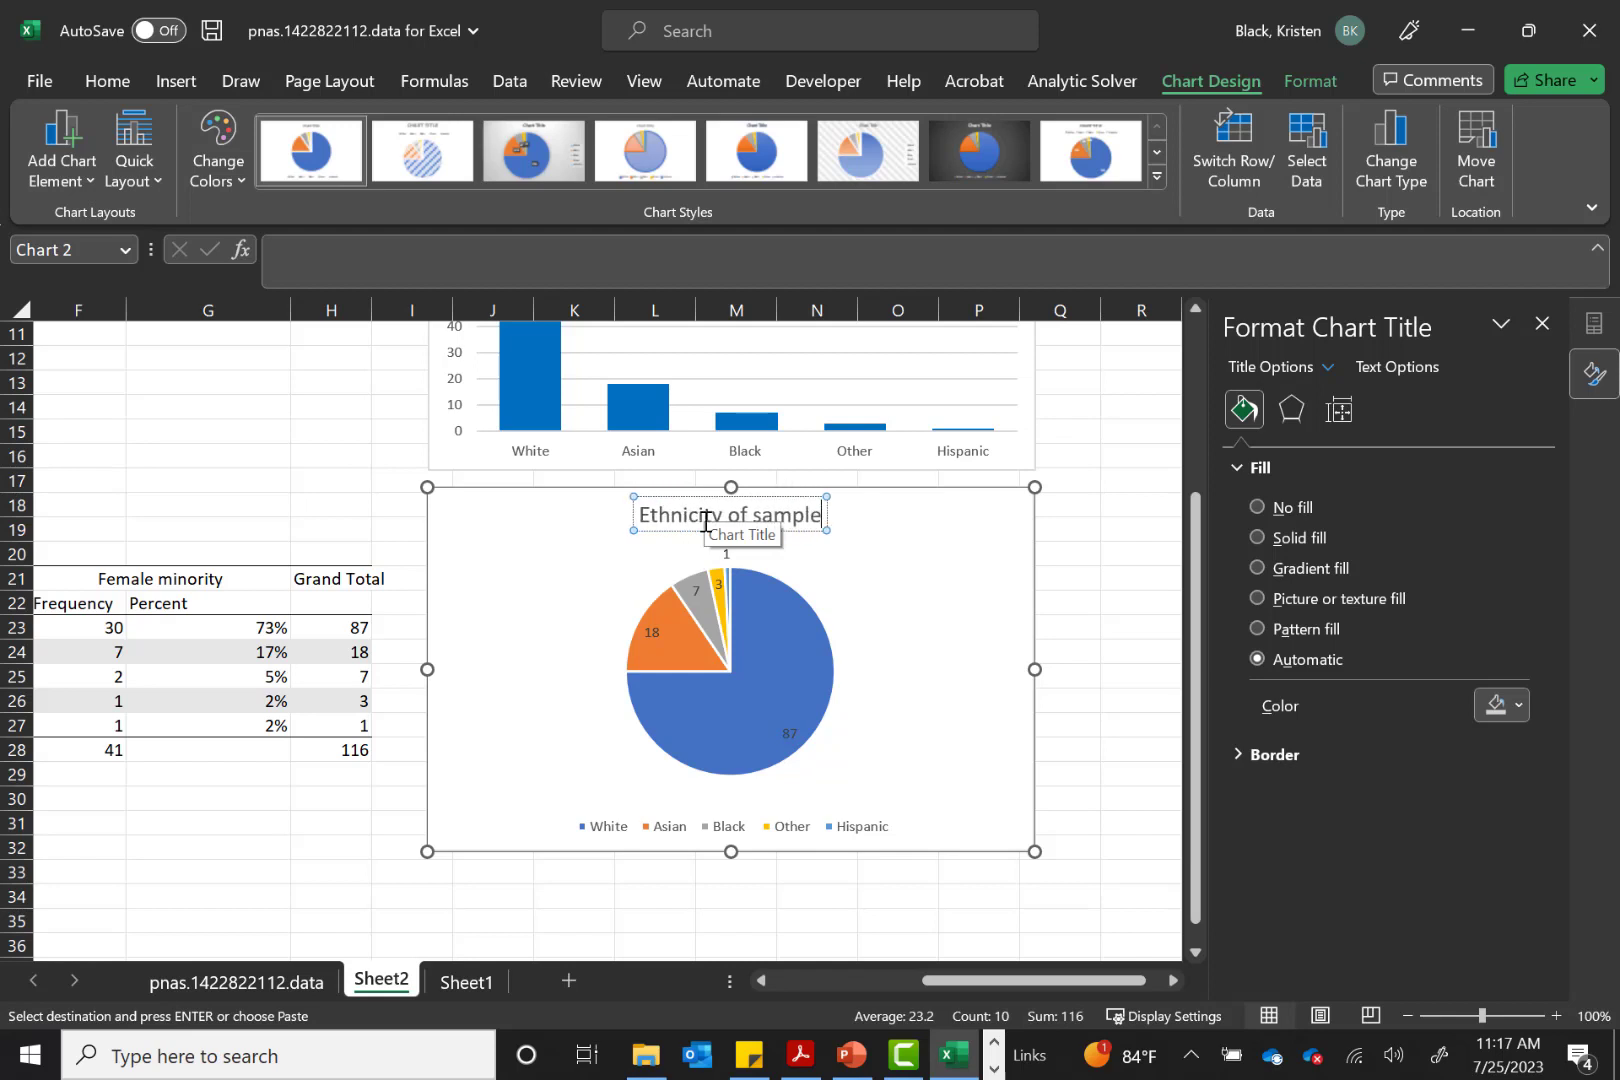
pyautogui.click(1104, 561)
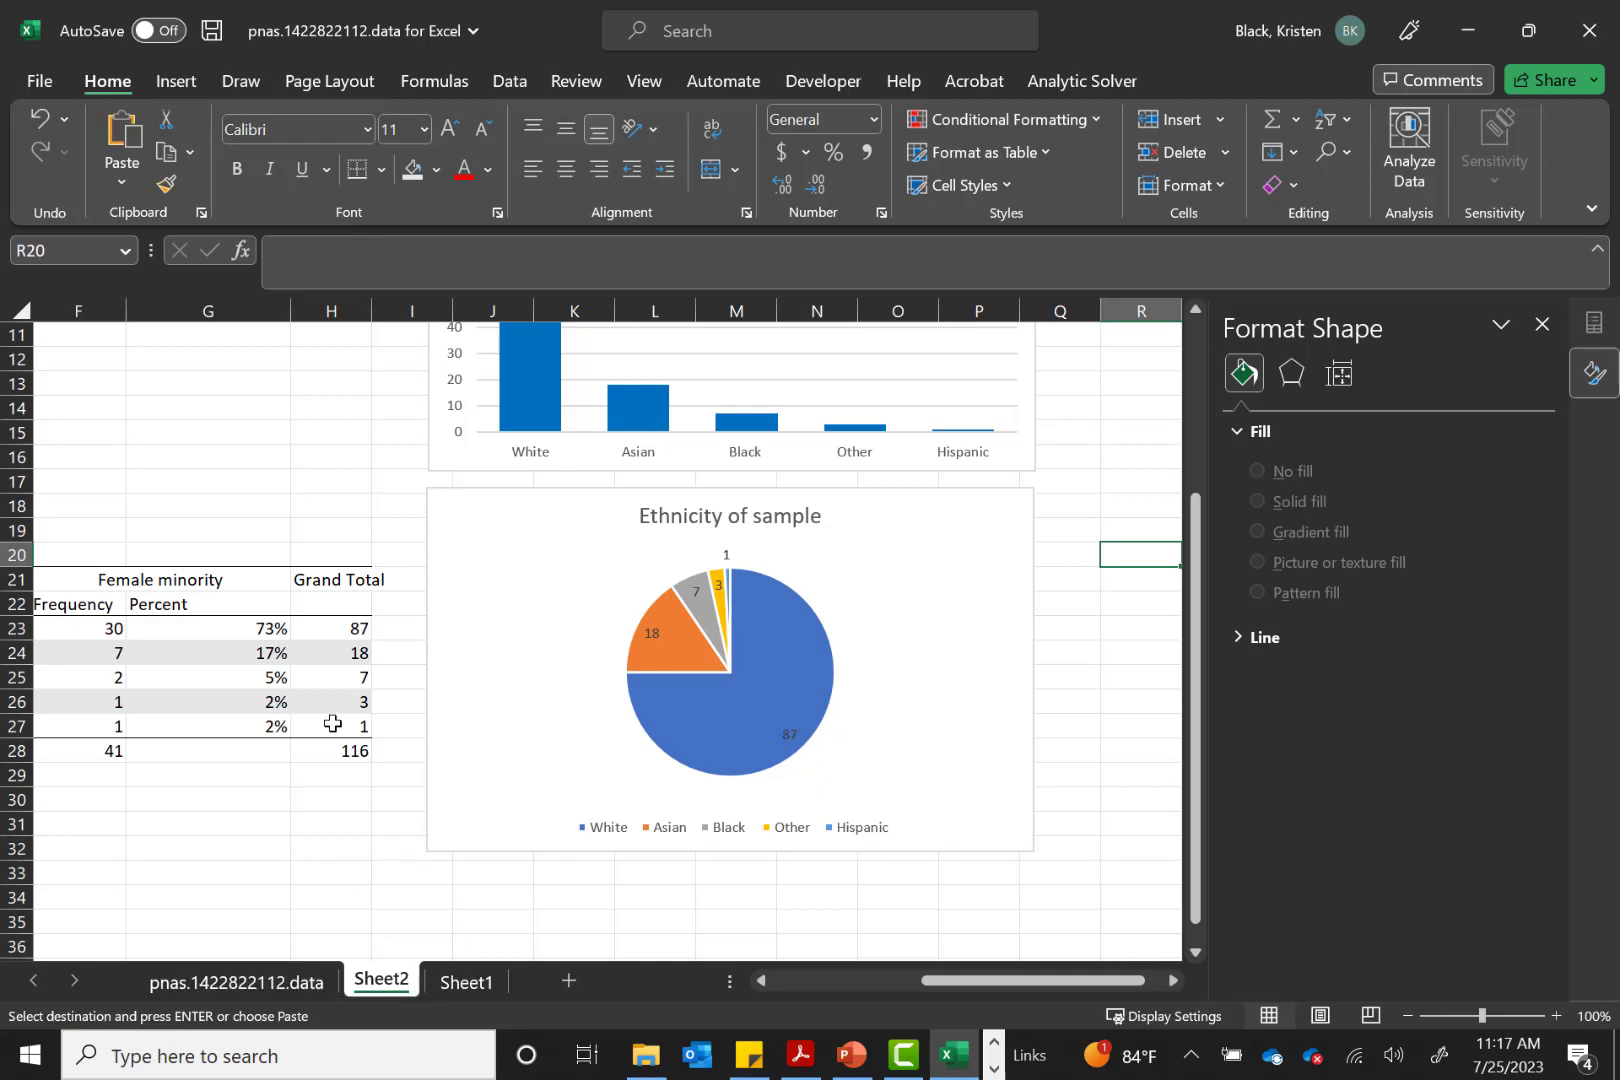
# Insert a histogram of the age_mean data in column D of Sheet1
pyautogui.hscroll(-3, 333, 723)
pyautogui.scroll(4, 333, 723)
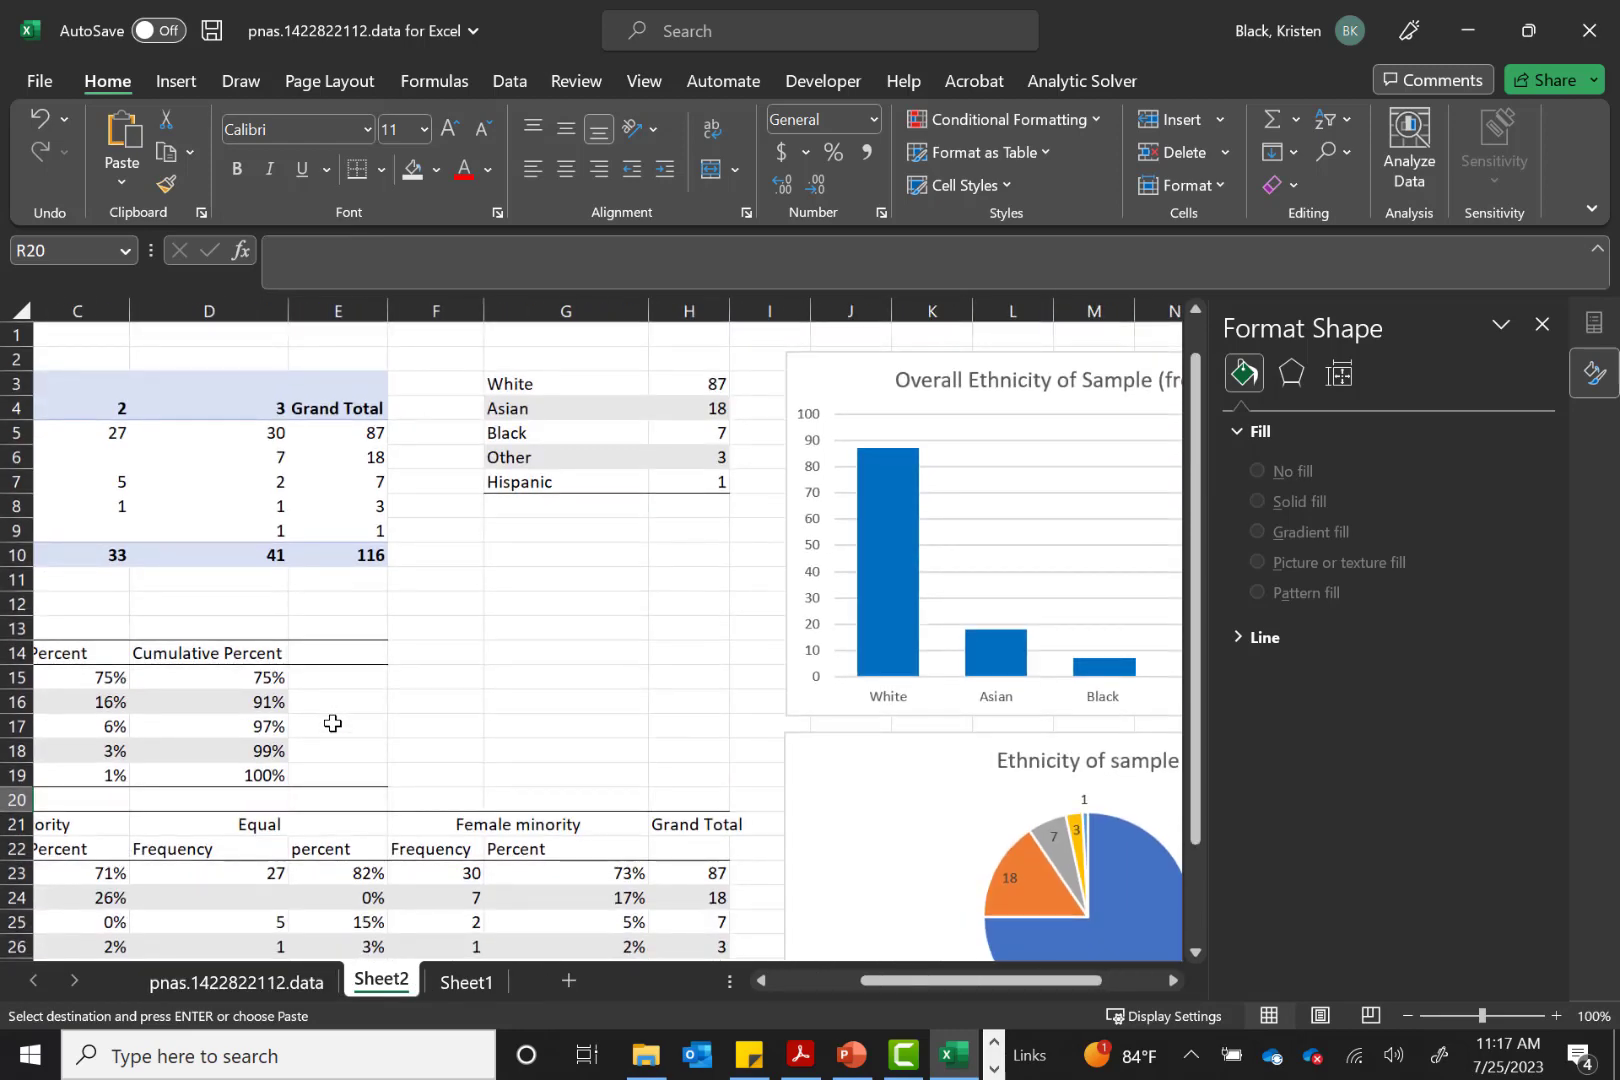
pyautogui.click(468, 982)
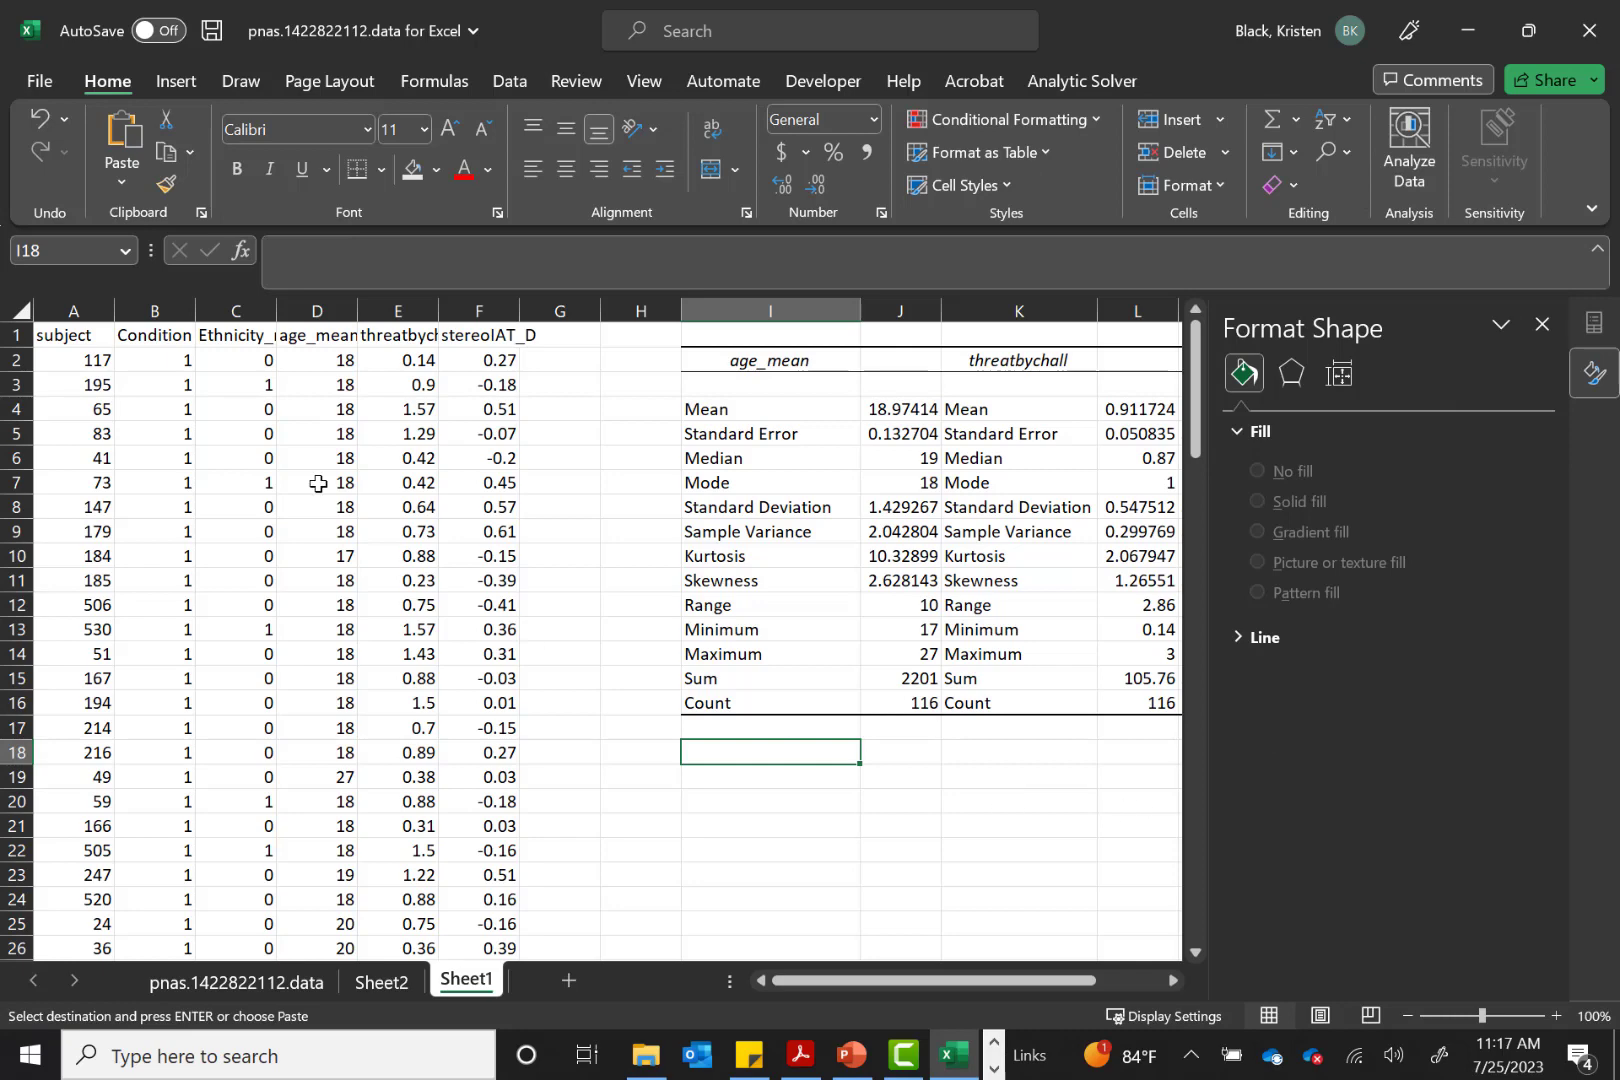
pyautogui.click(300, 311)
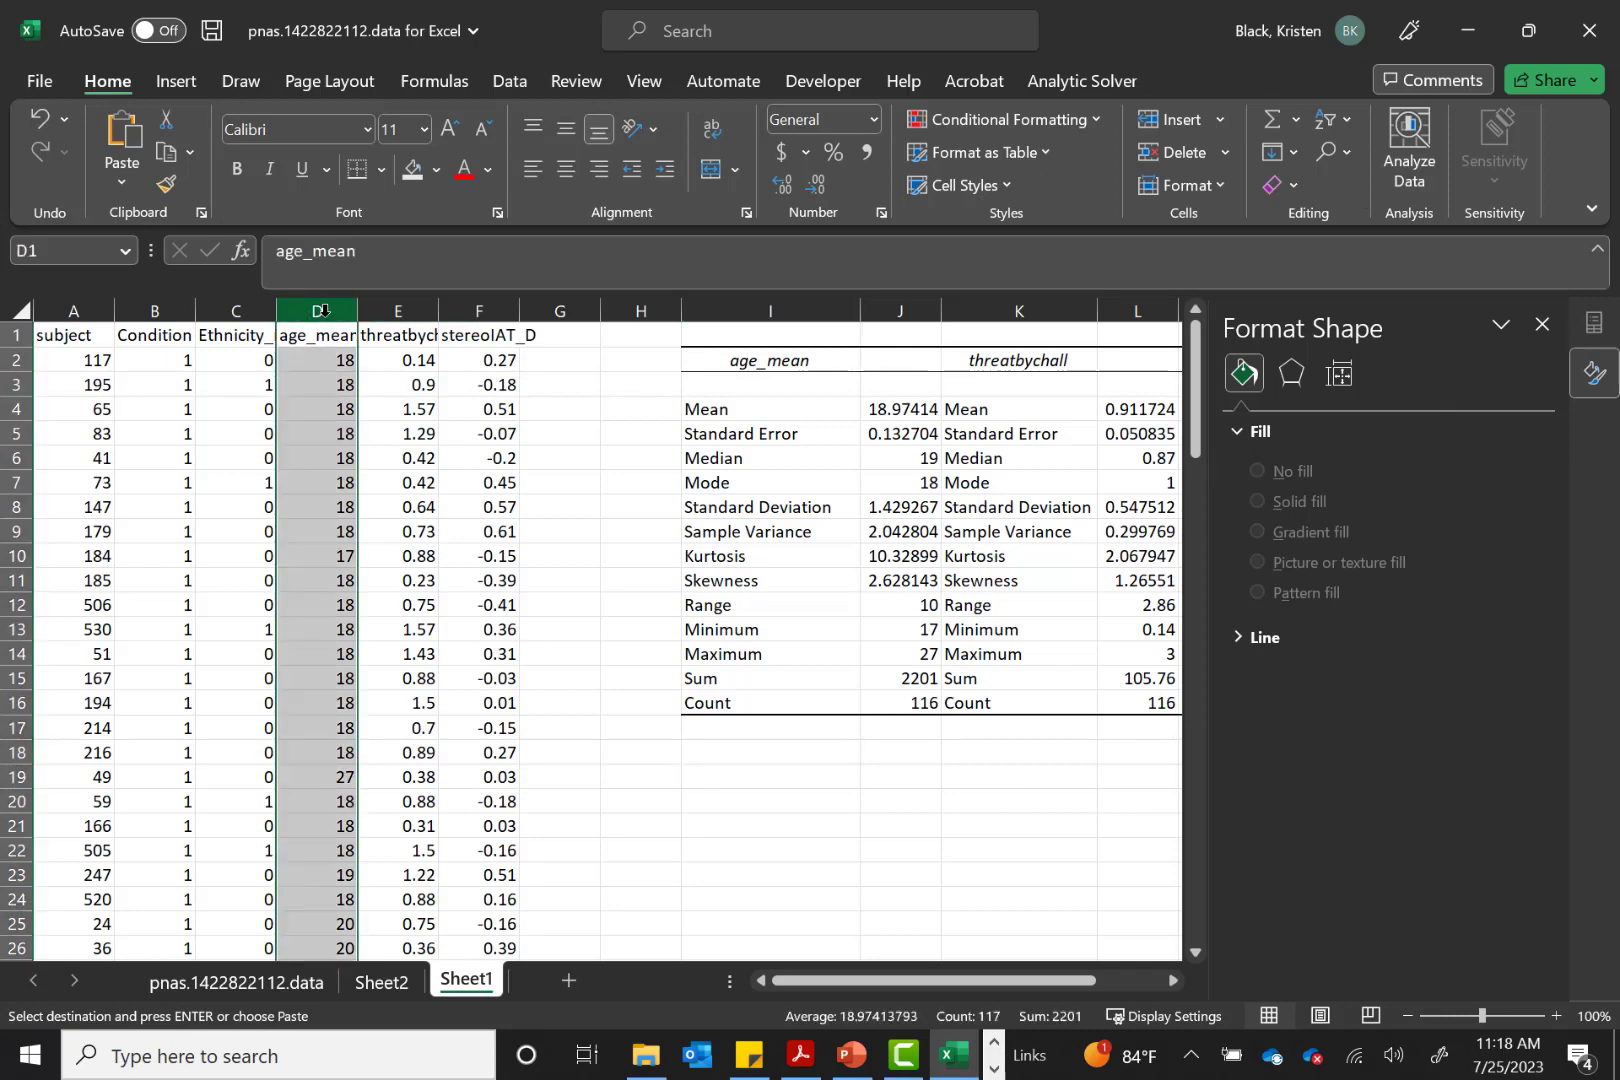
pyautogui.click(180, 82)
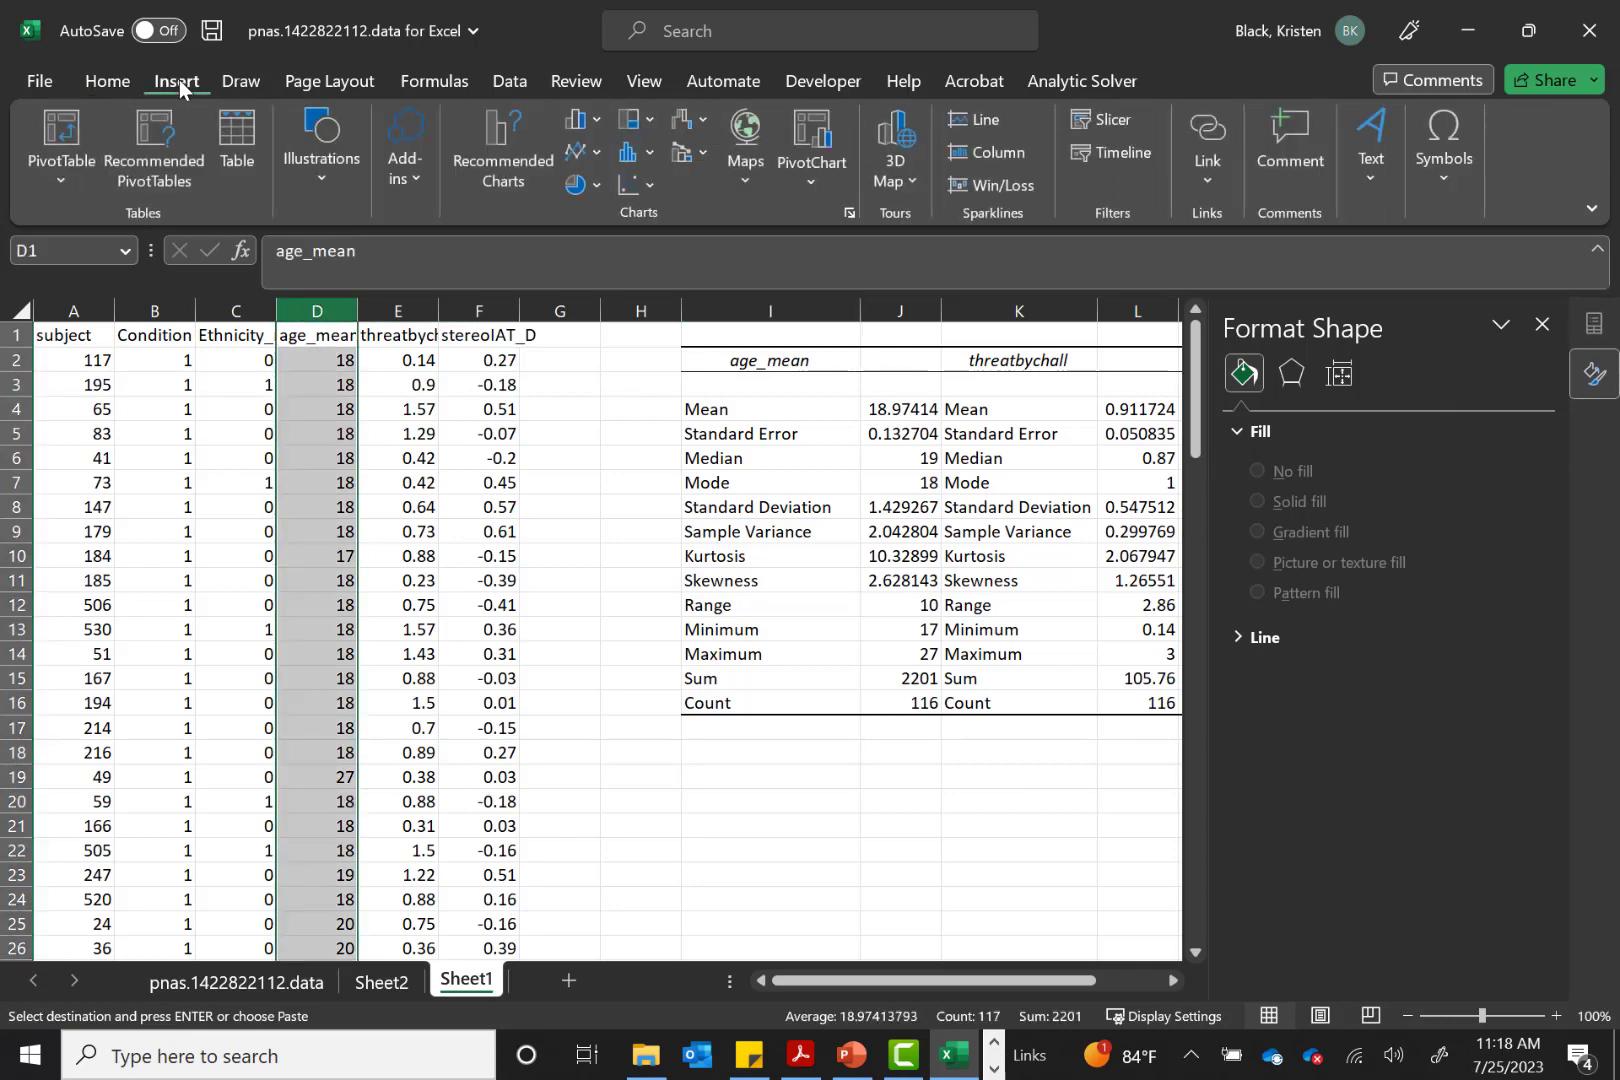
pyautogui.click(632, 154)
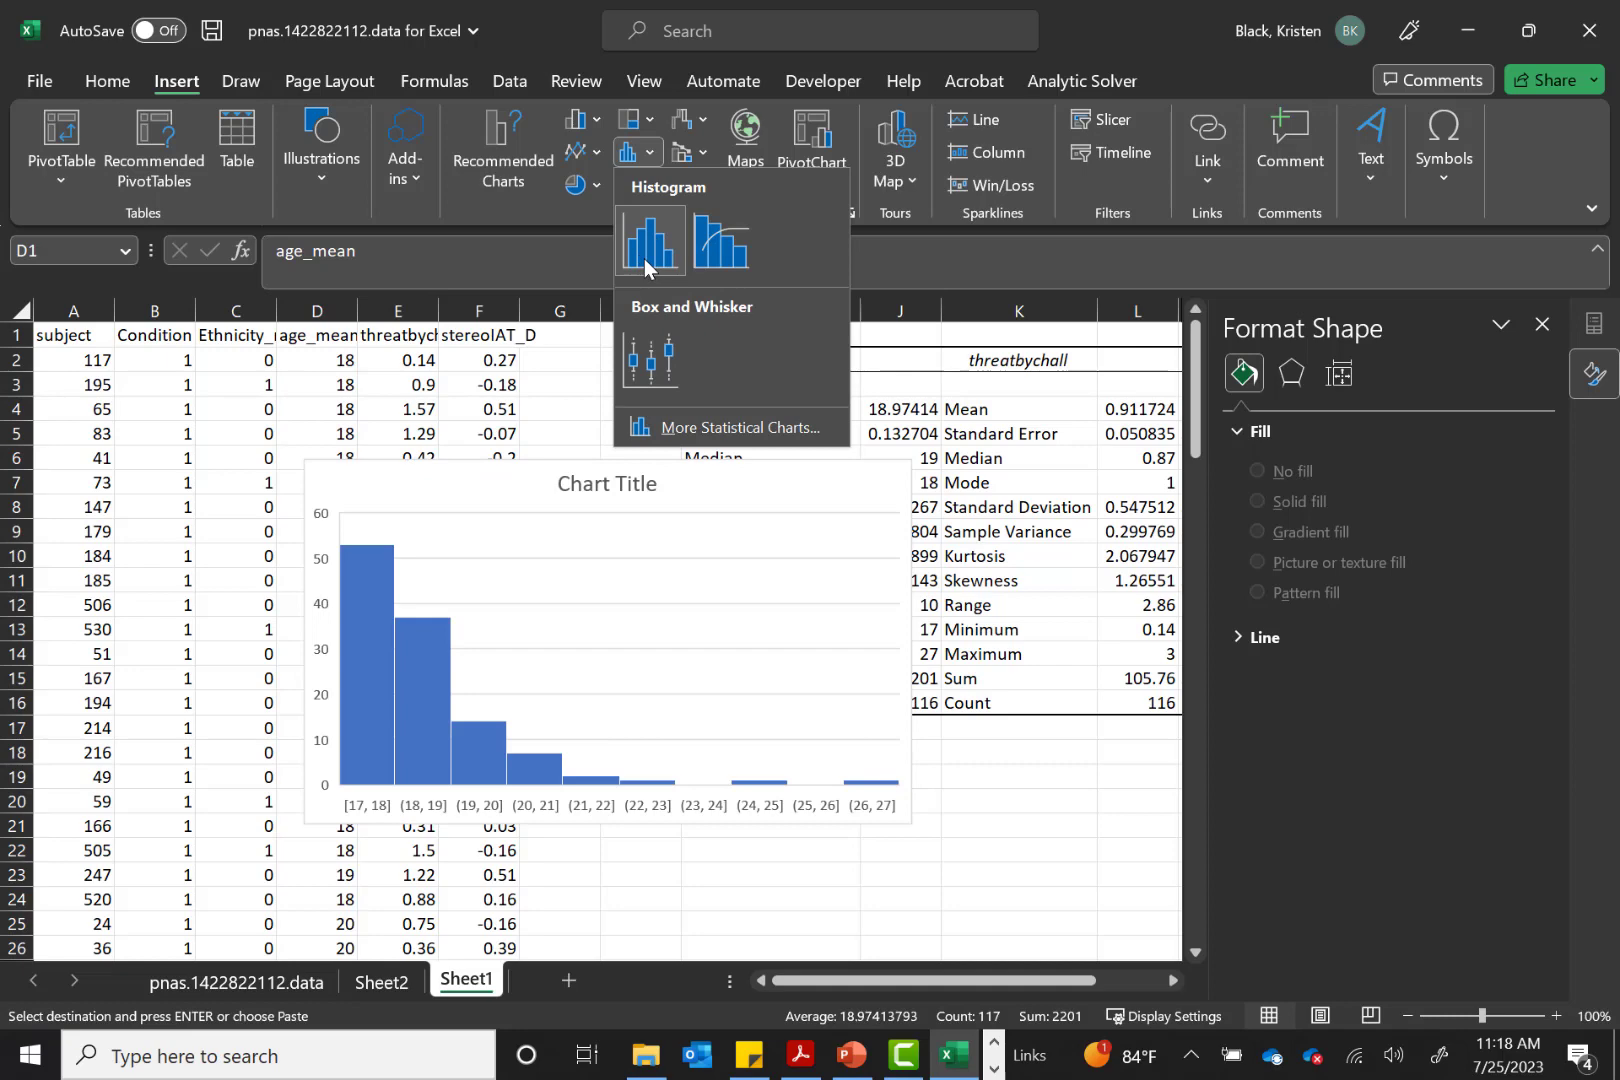
pyautogui.click(644, 258)
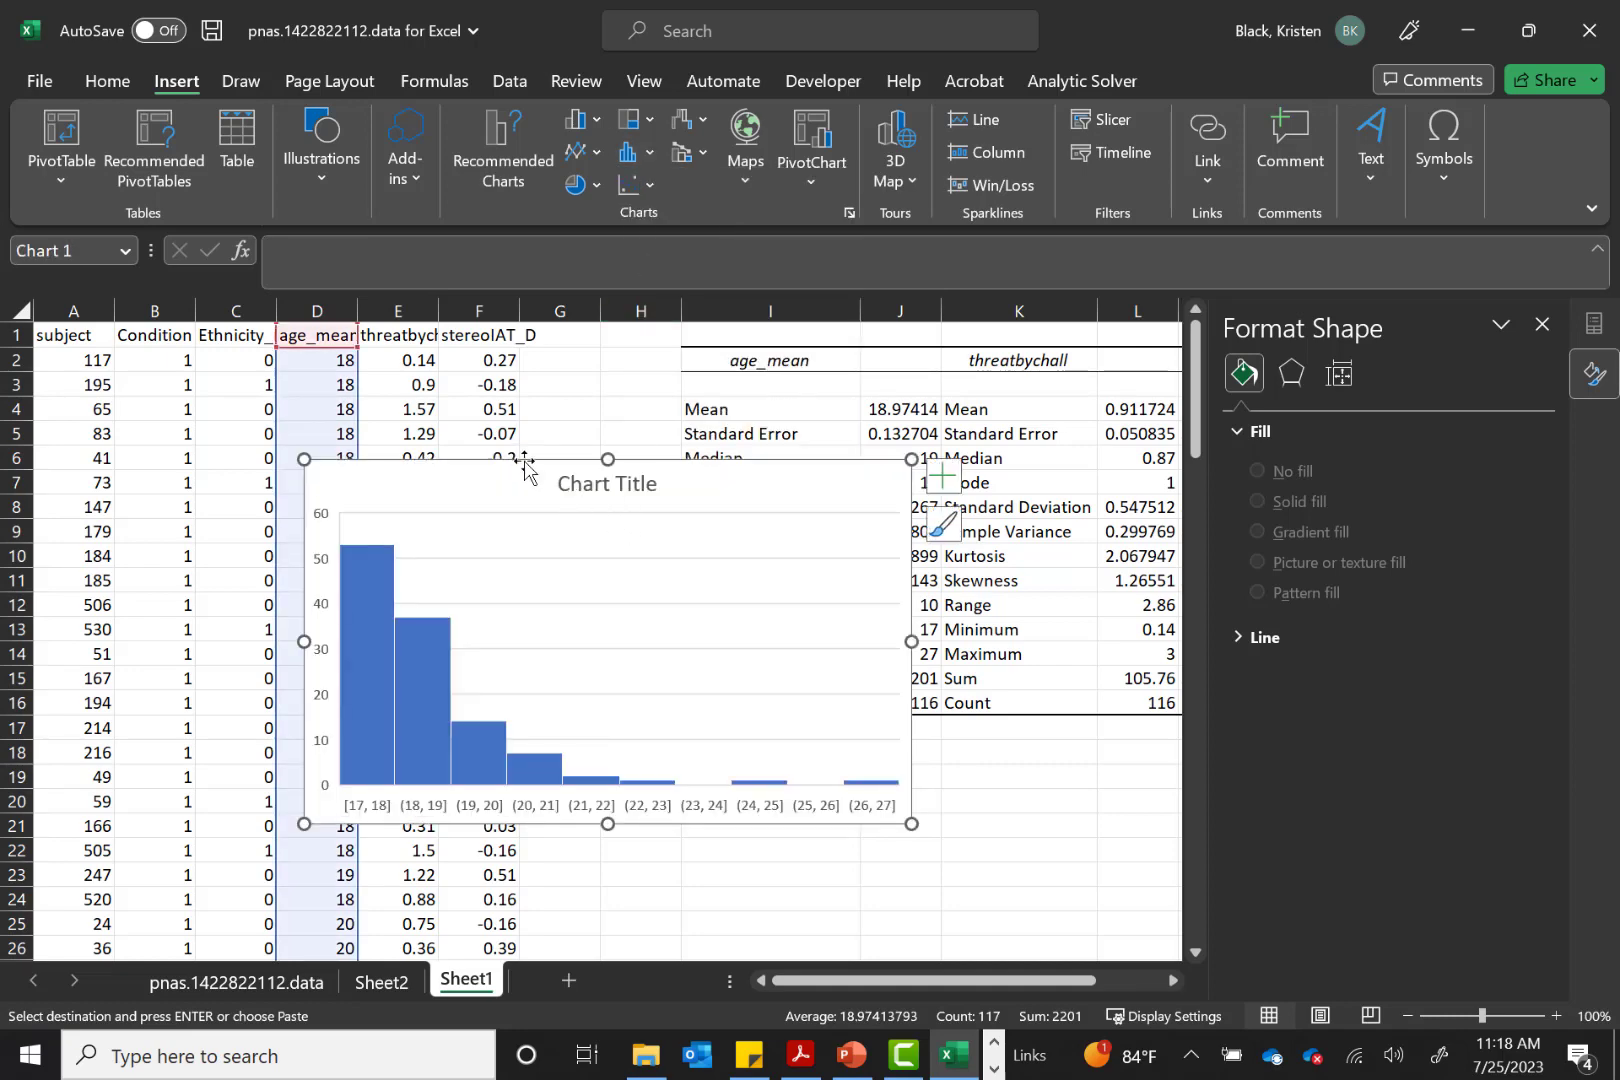
# Move the age_mean histogram directly below the descriptive statistics tables and add data labels to its bars
pyautogui.moveTo(555, 492); pyautogui.dragTo(900, 742)
pyautogui.scroll(-5, 900, 745)
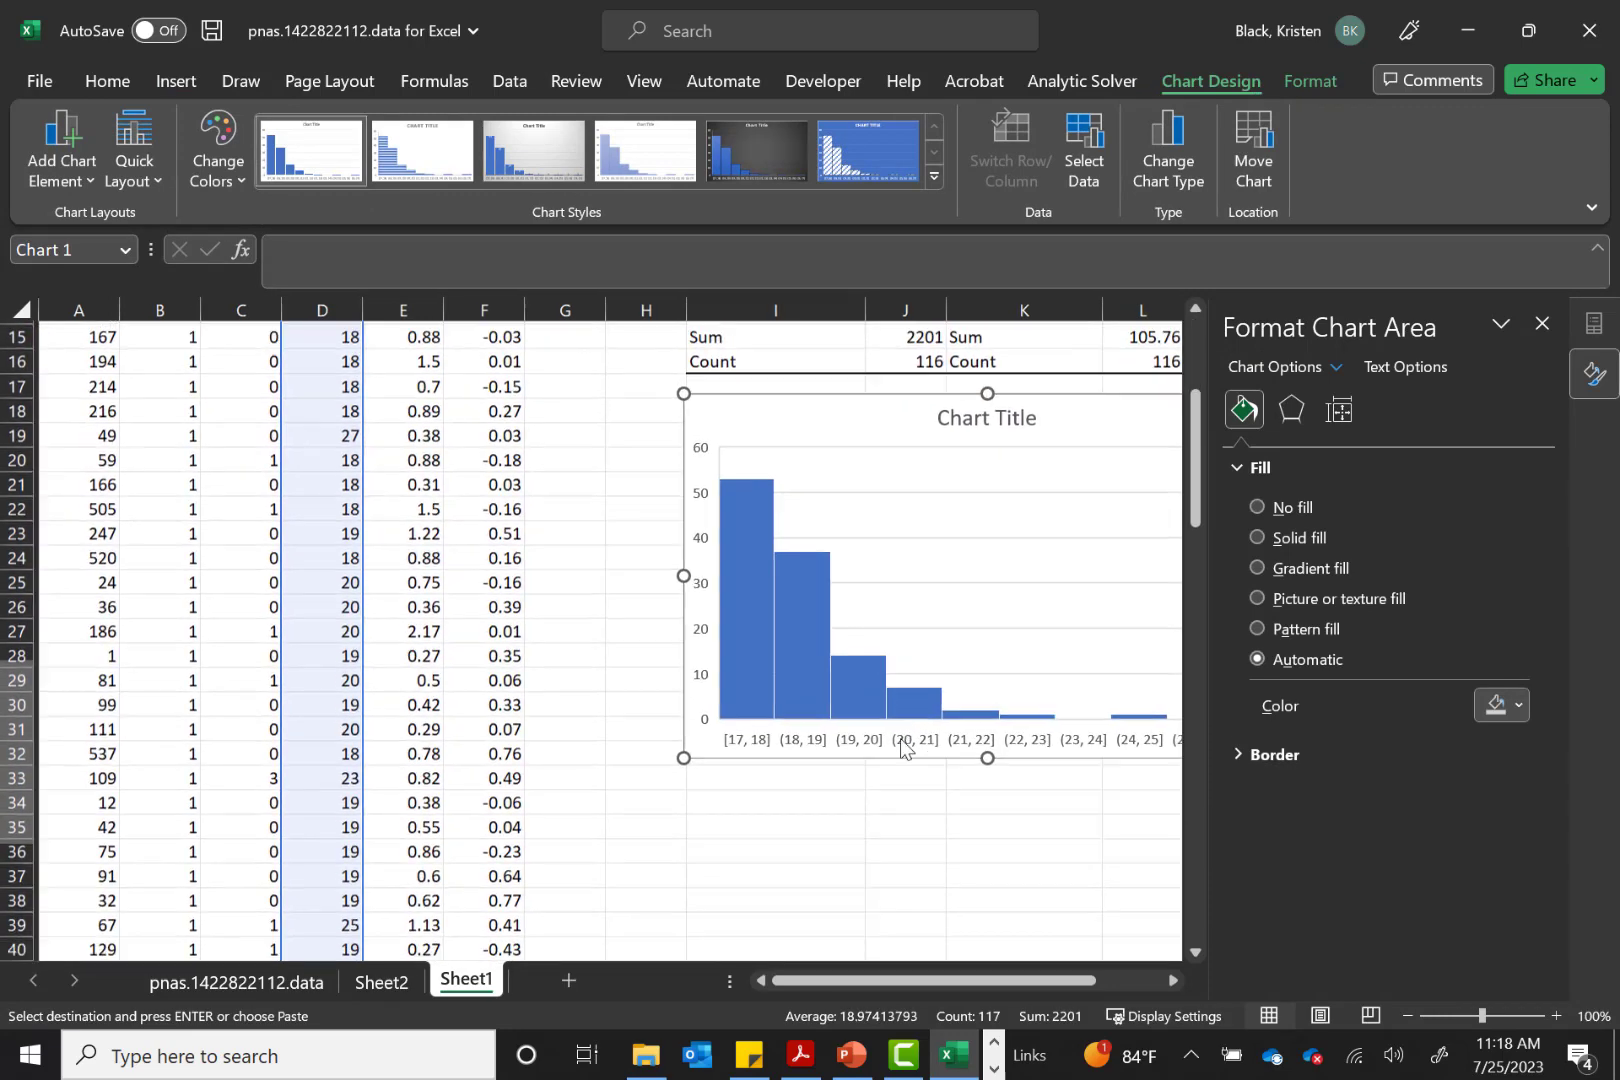
pyautogui.hscroll(3, 903, 745)
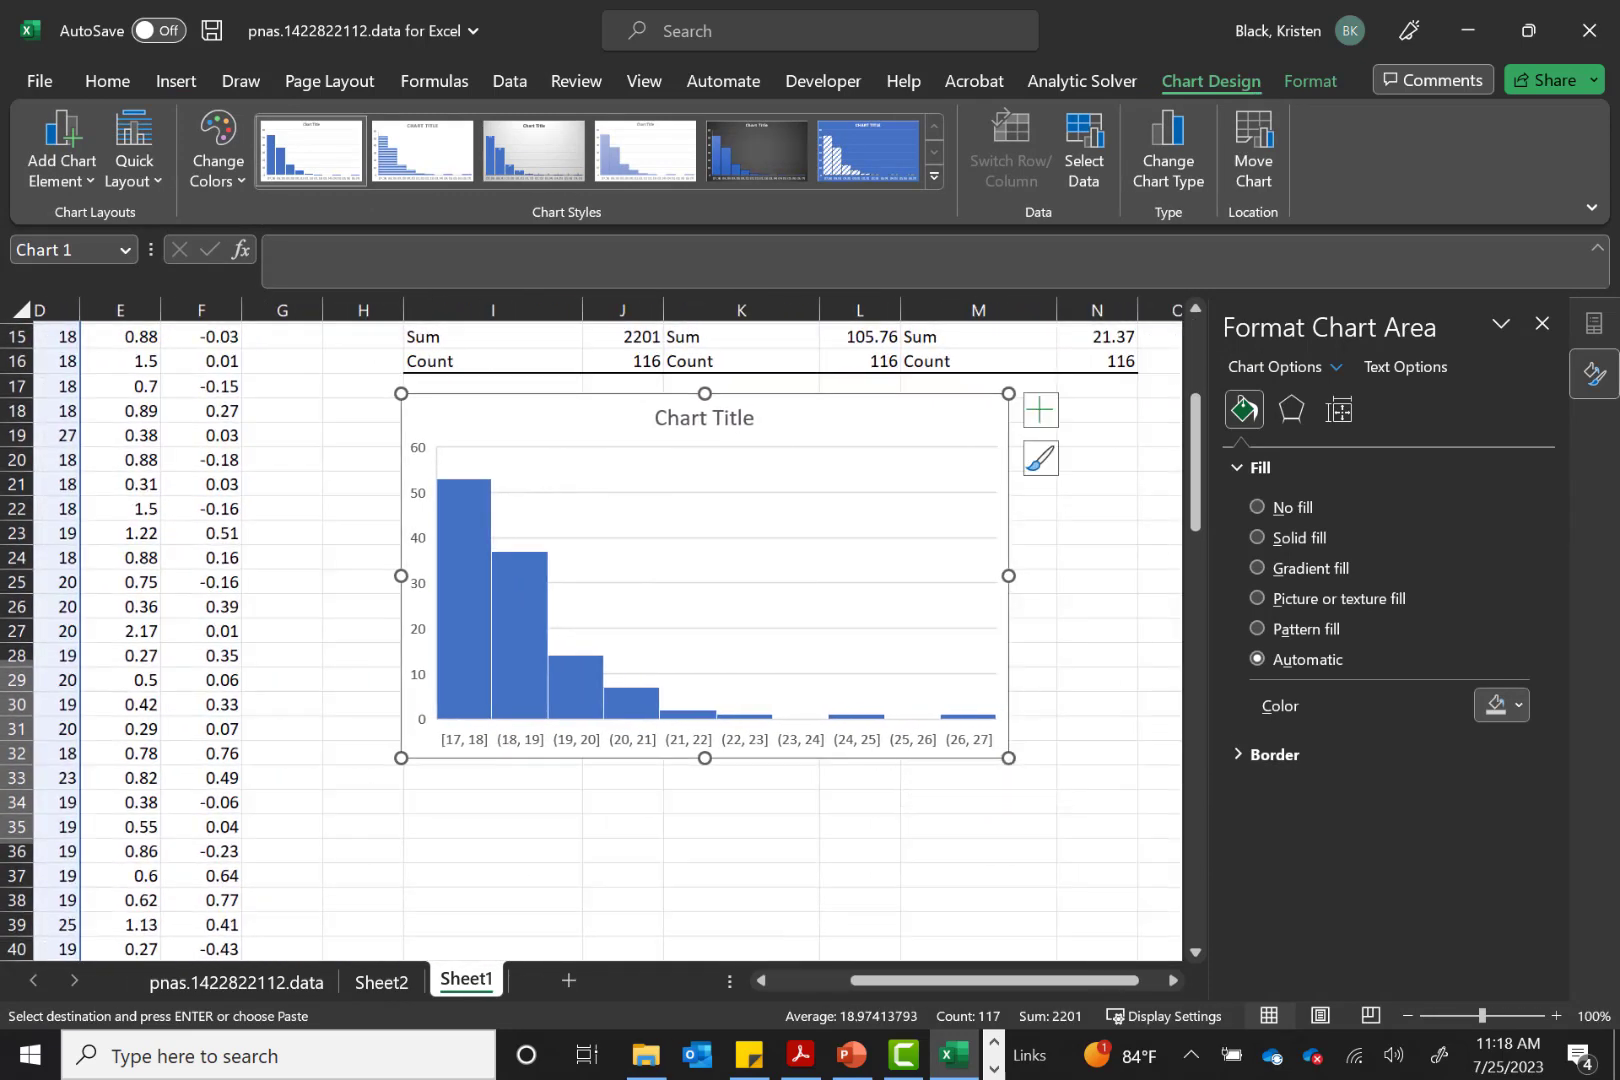
pyautogui.rightClick(479, 679)
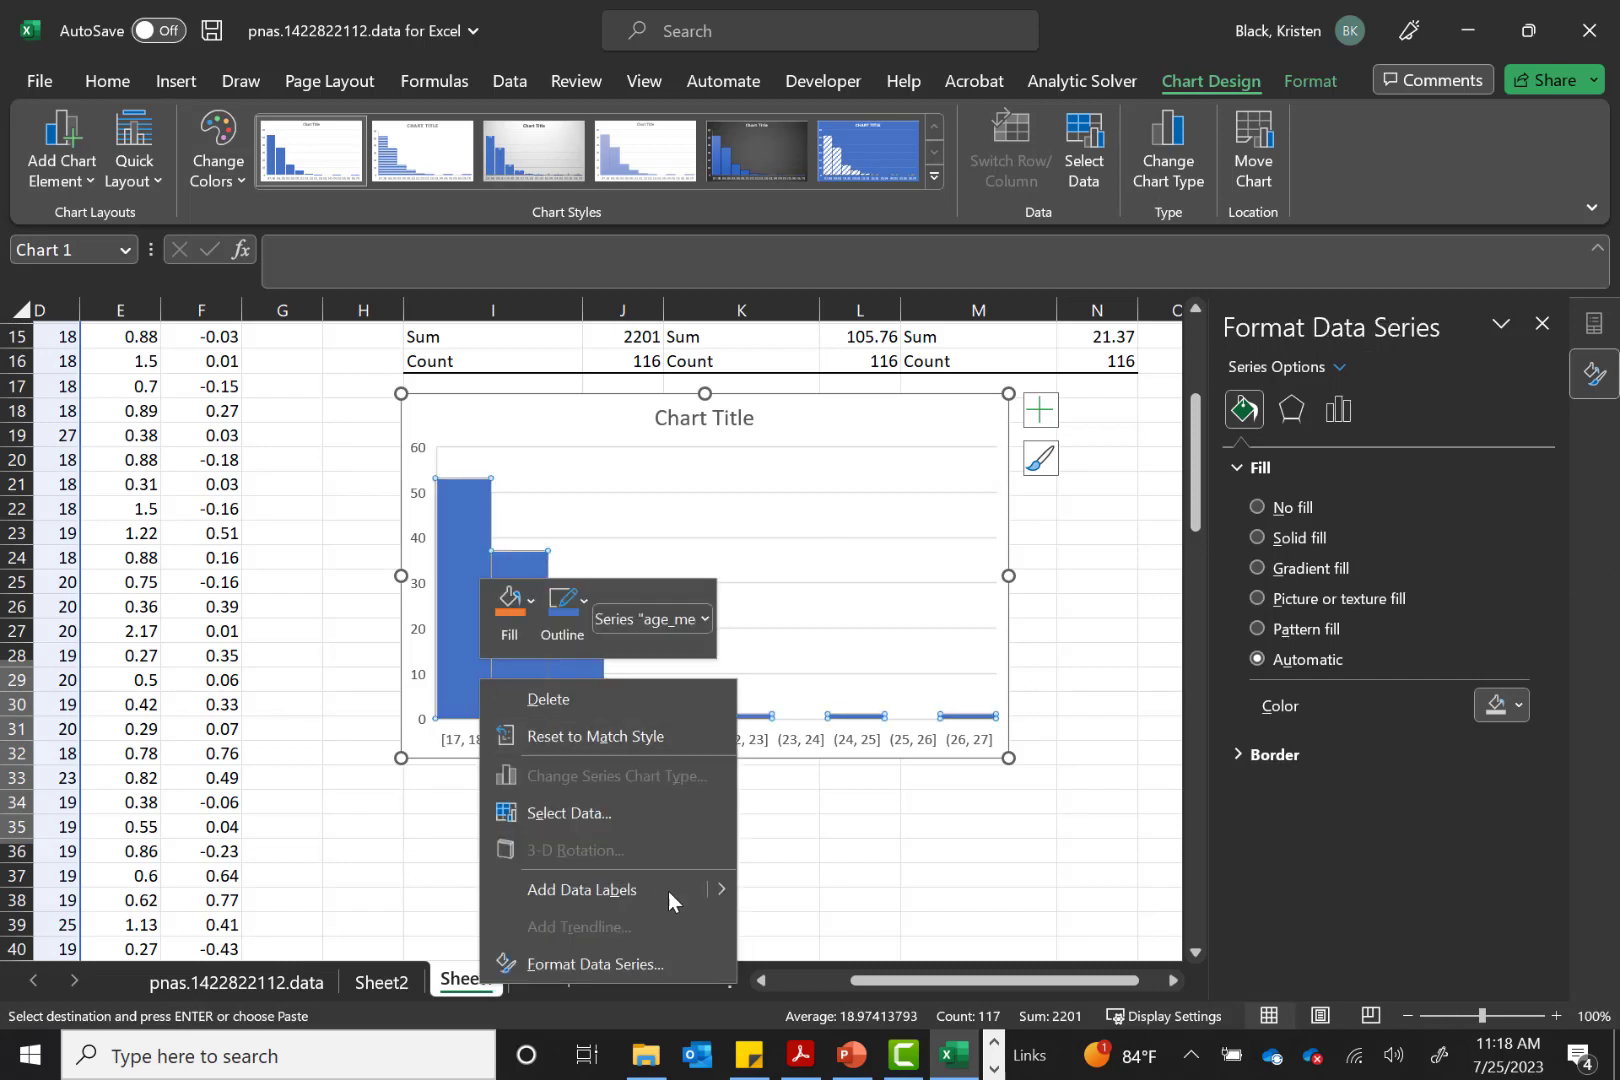
pyautogui.moveTo(716, 903)
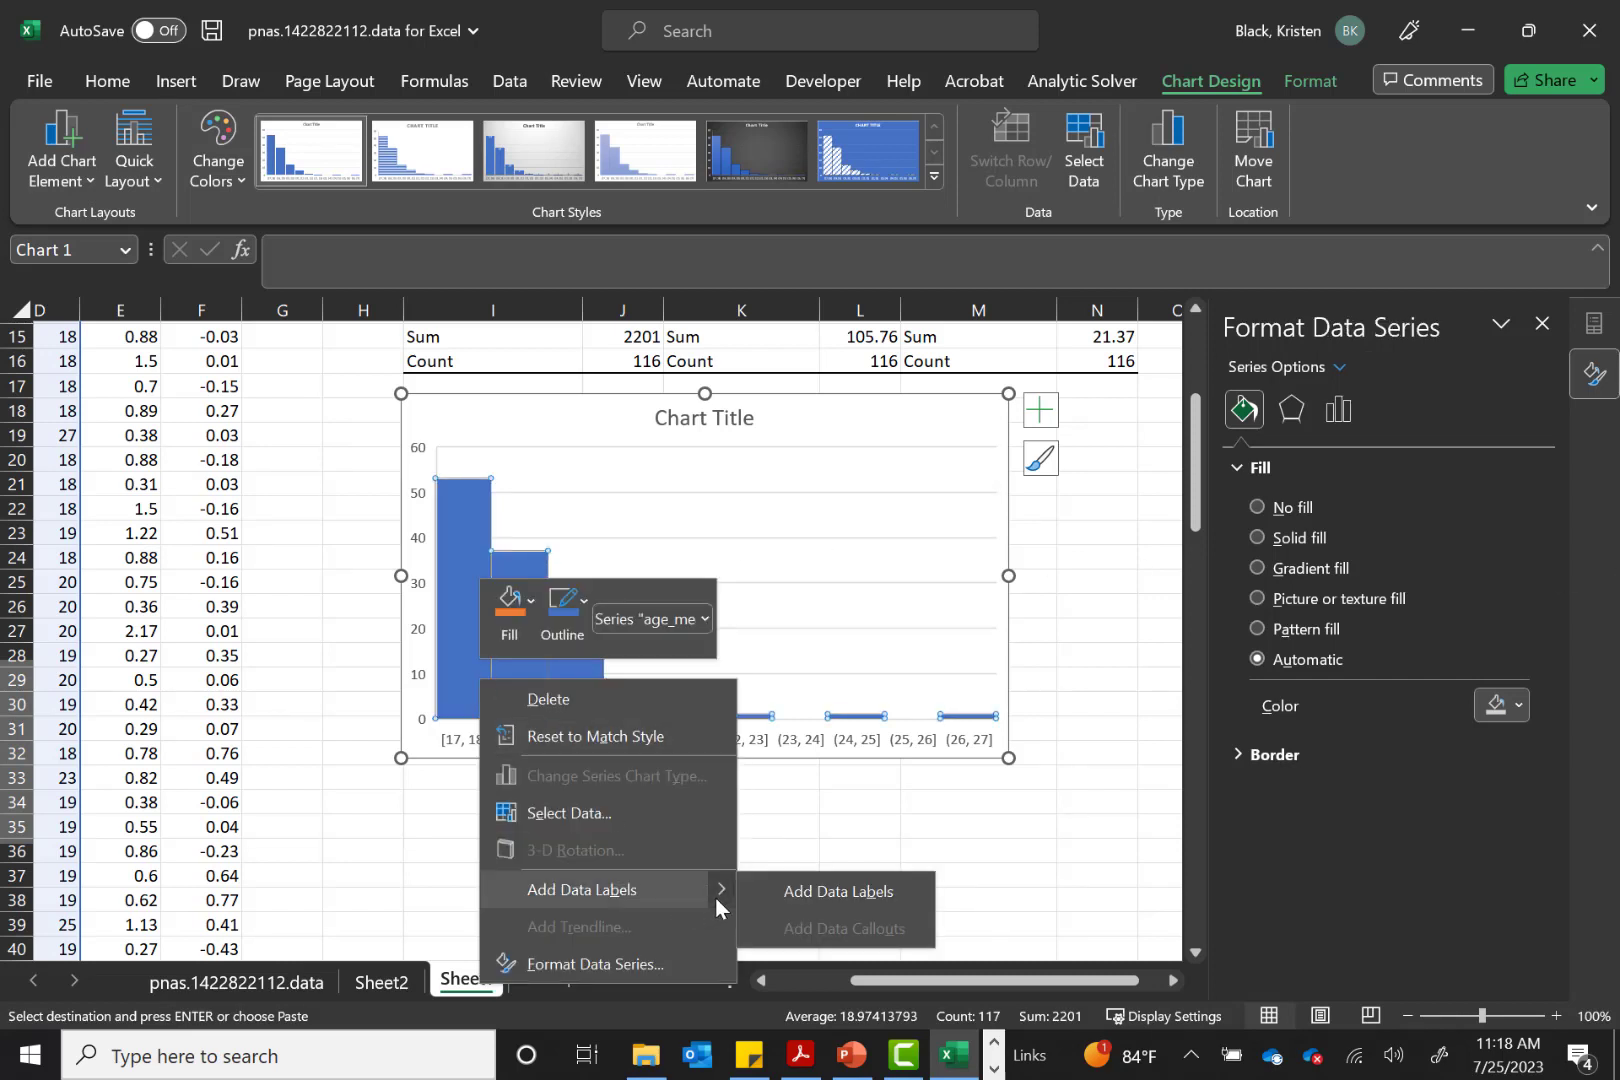
pyautogui.click(832, 891)
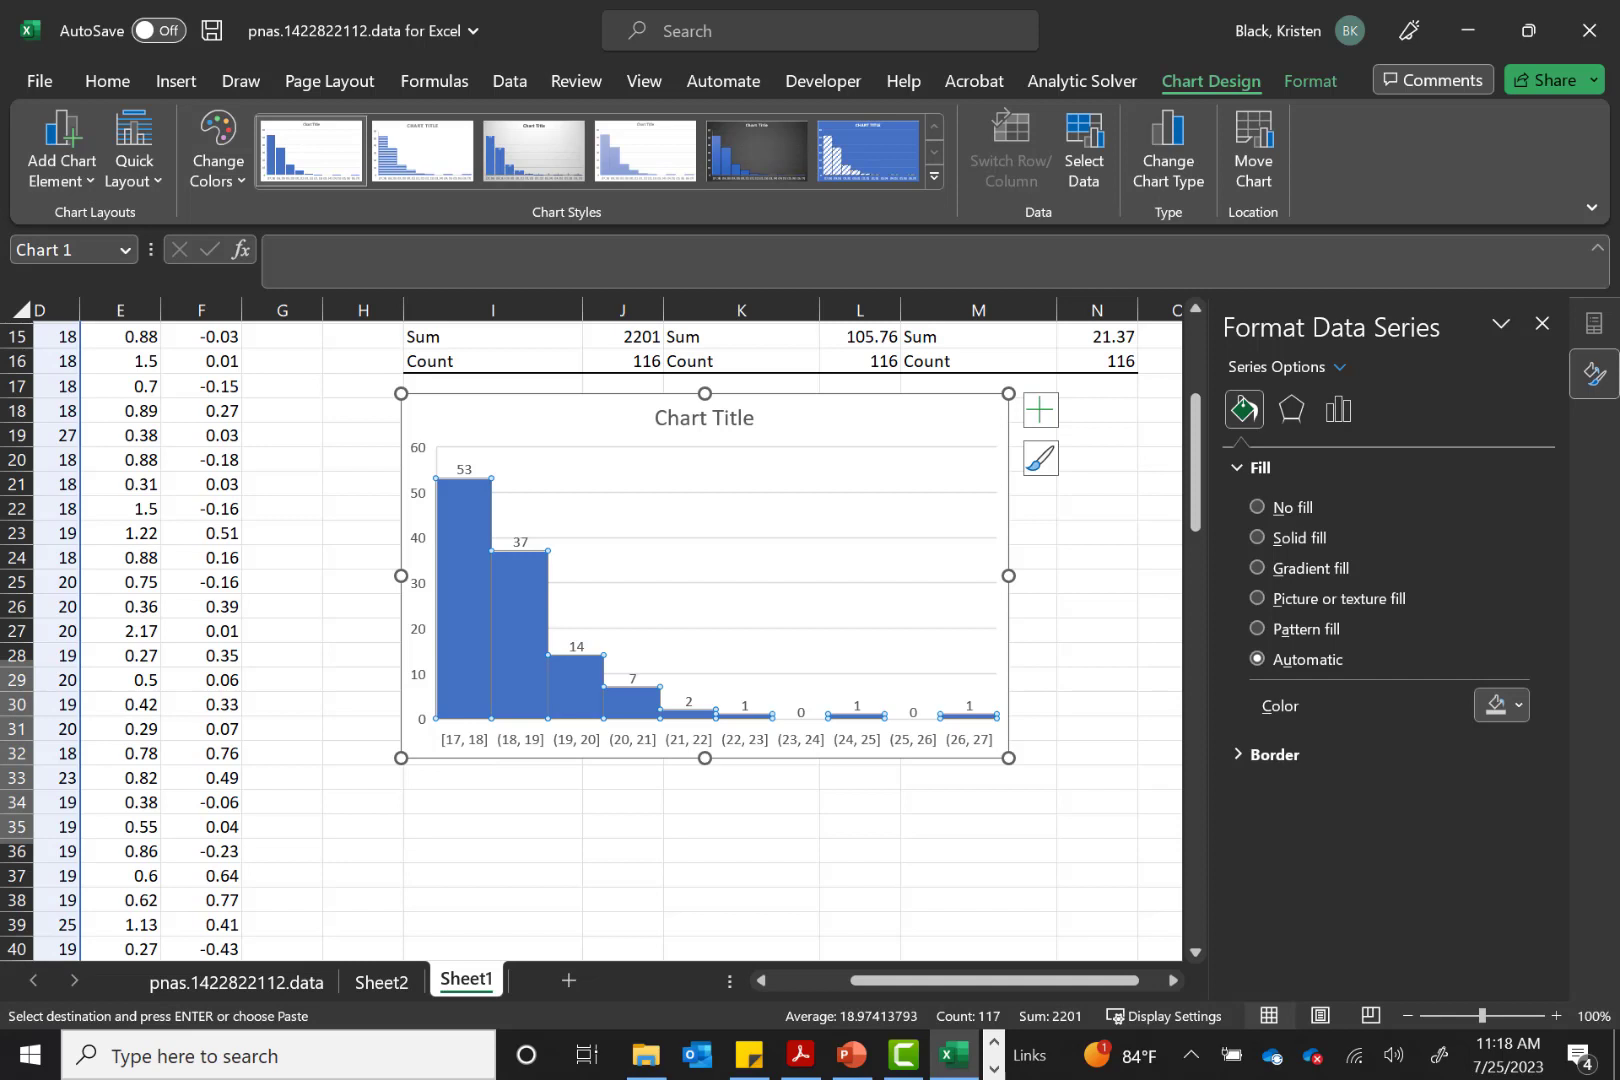
# Title the age_mean histogram "Ages of sample participants"
pyautogui.click(724, 422)
pyautogui.click(723, 419)
pyautogui.tripleClick(722, 419)
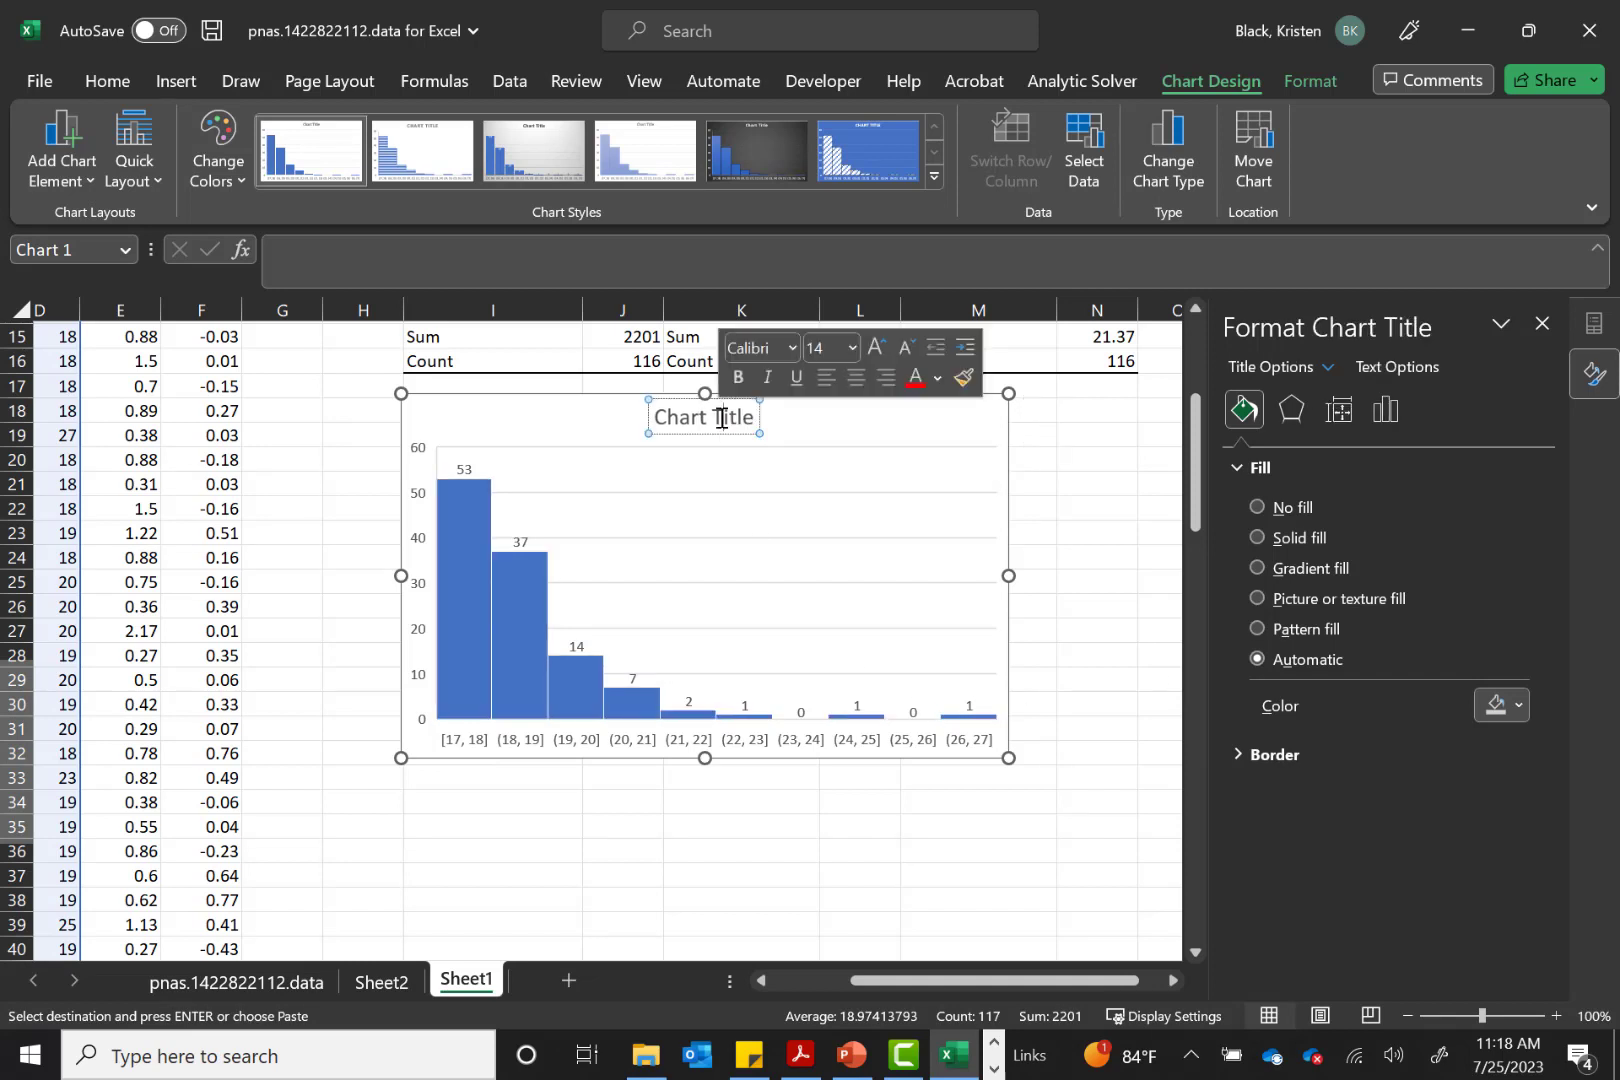
pyautogui.write('age')
pyautogui.press('BackSpace')
pyautogui.press('BackSpace')
pyautogui.press('BackSpace')
pyautogui.write('Ages of')
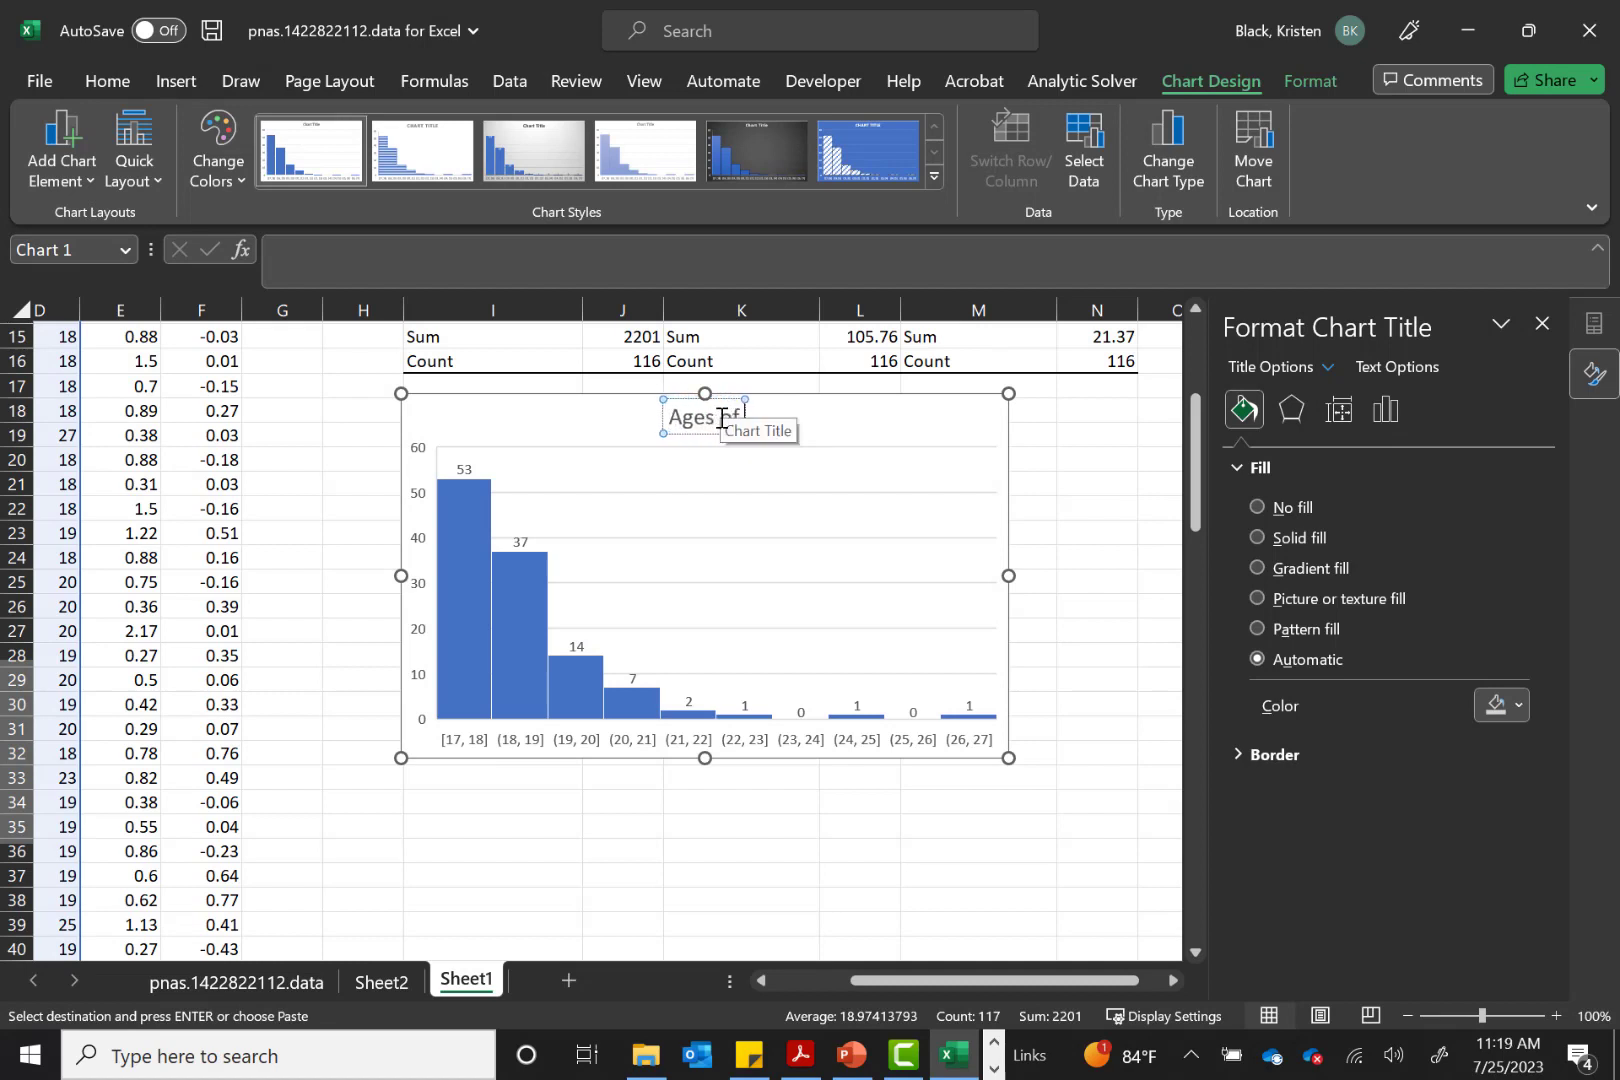
pyautogui.write(' sample part')
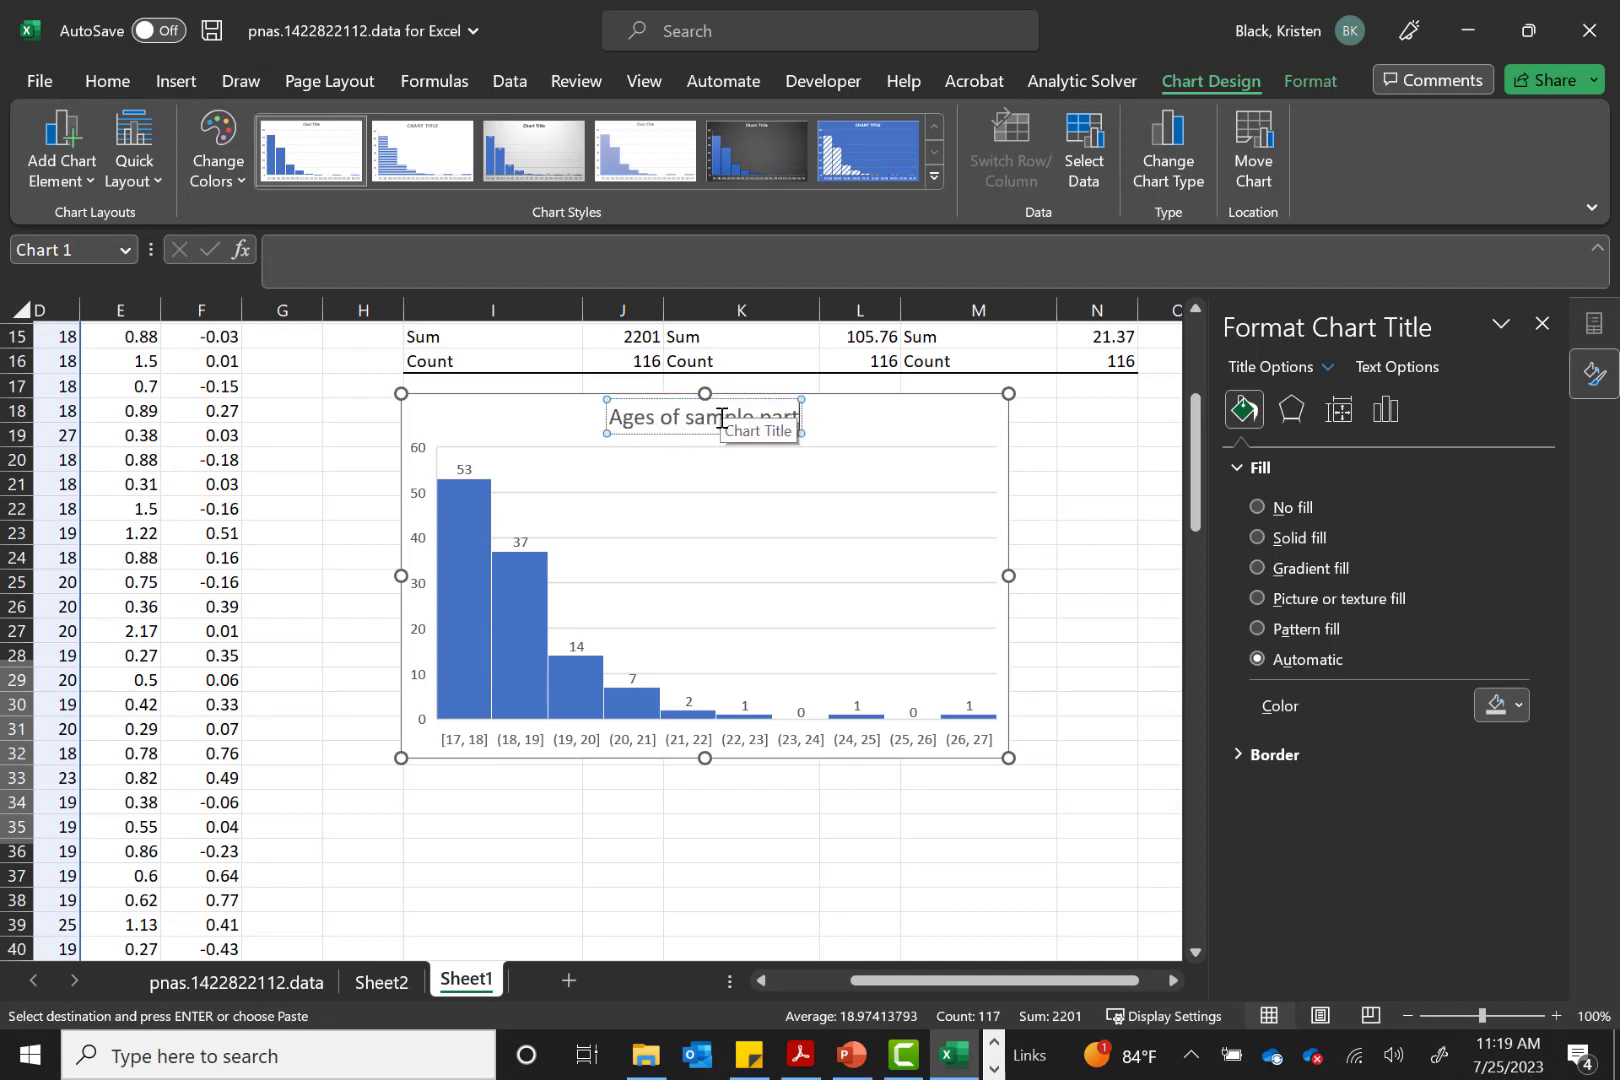
pyautogui.write('ici')
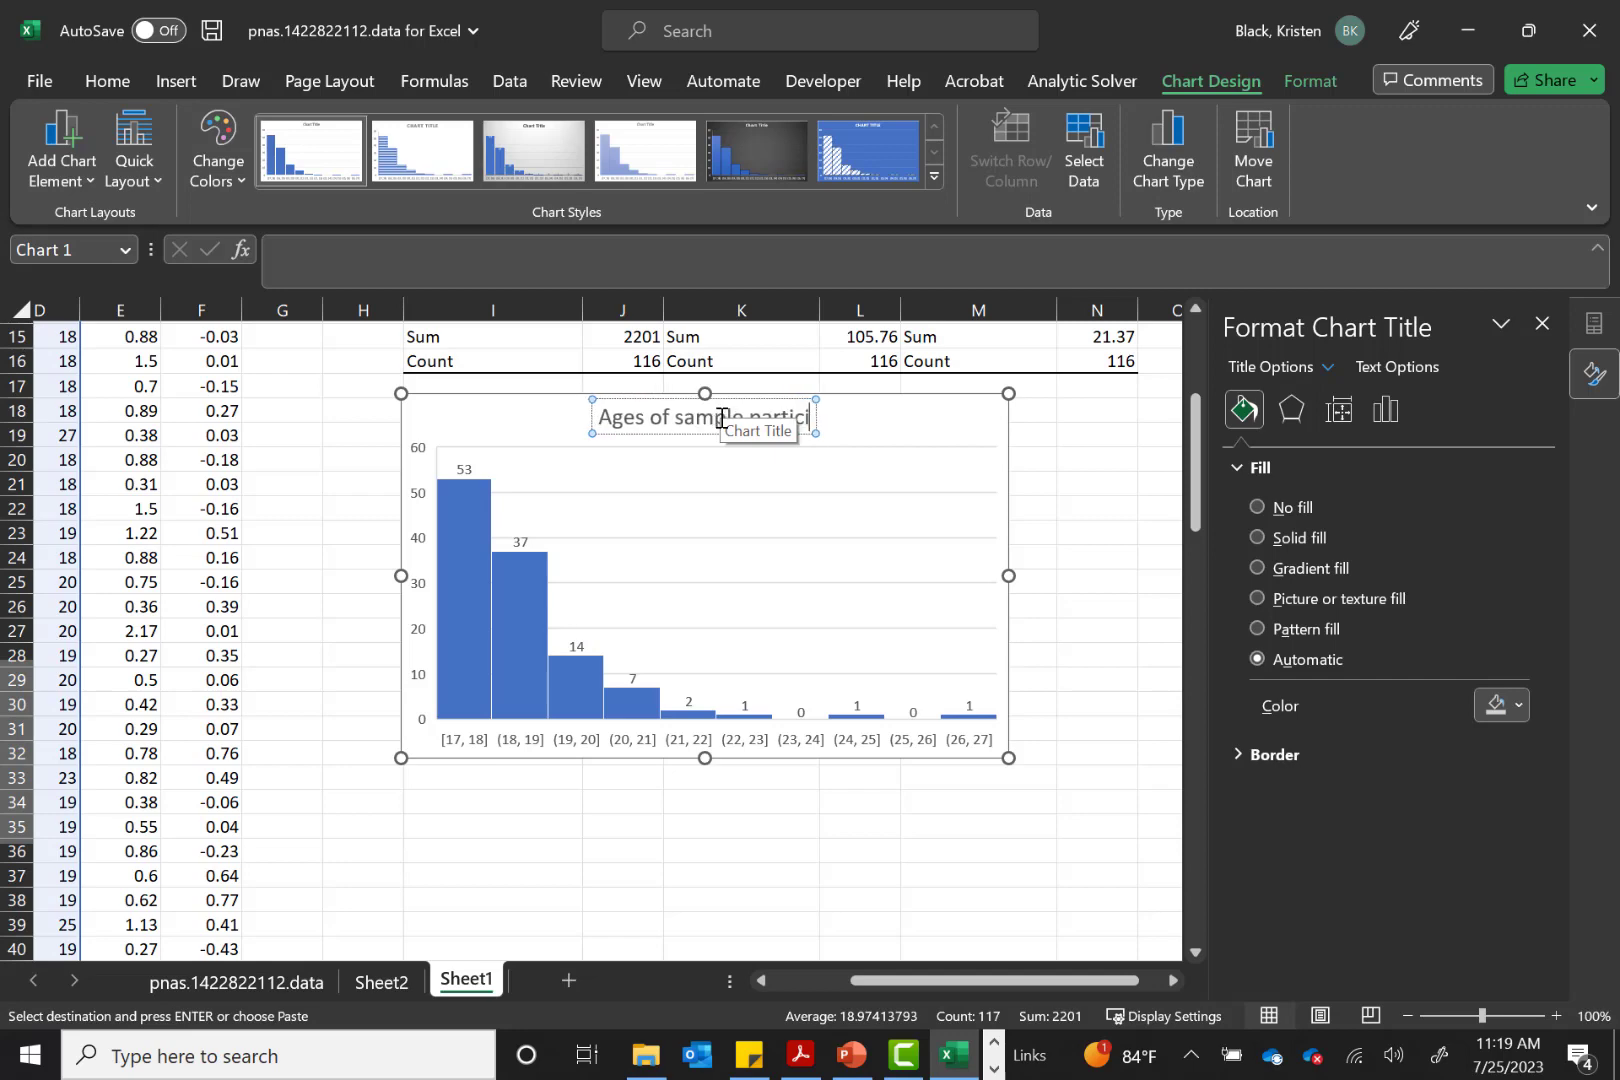
pyautogui.write('pants')
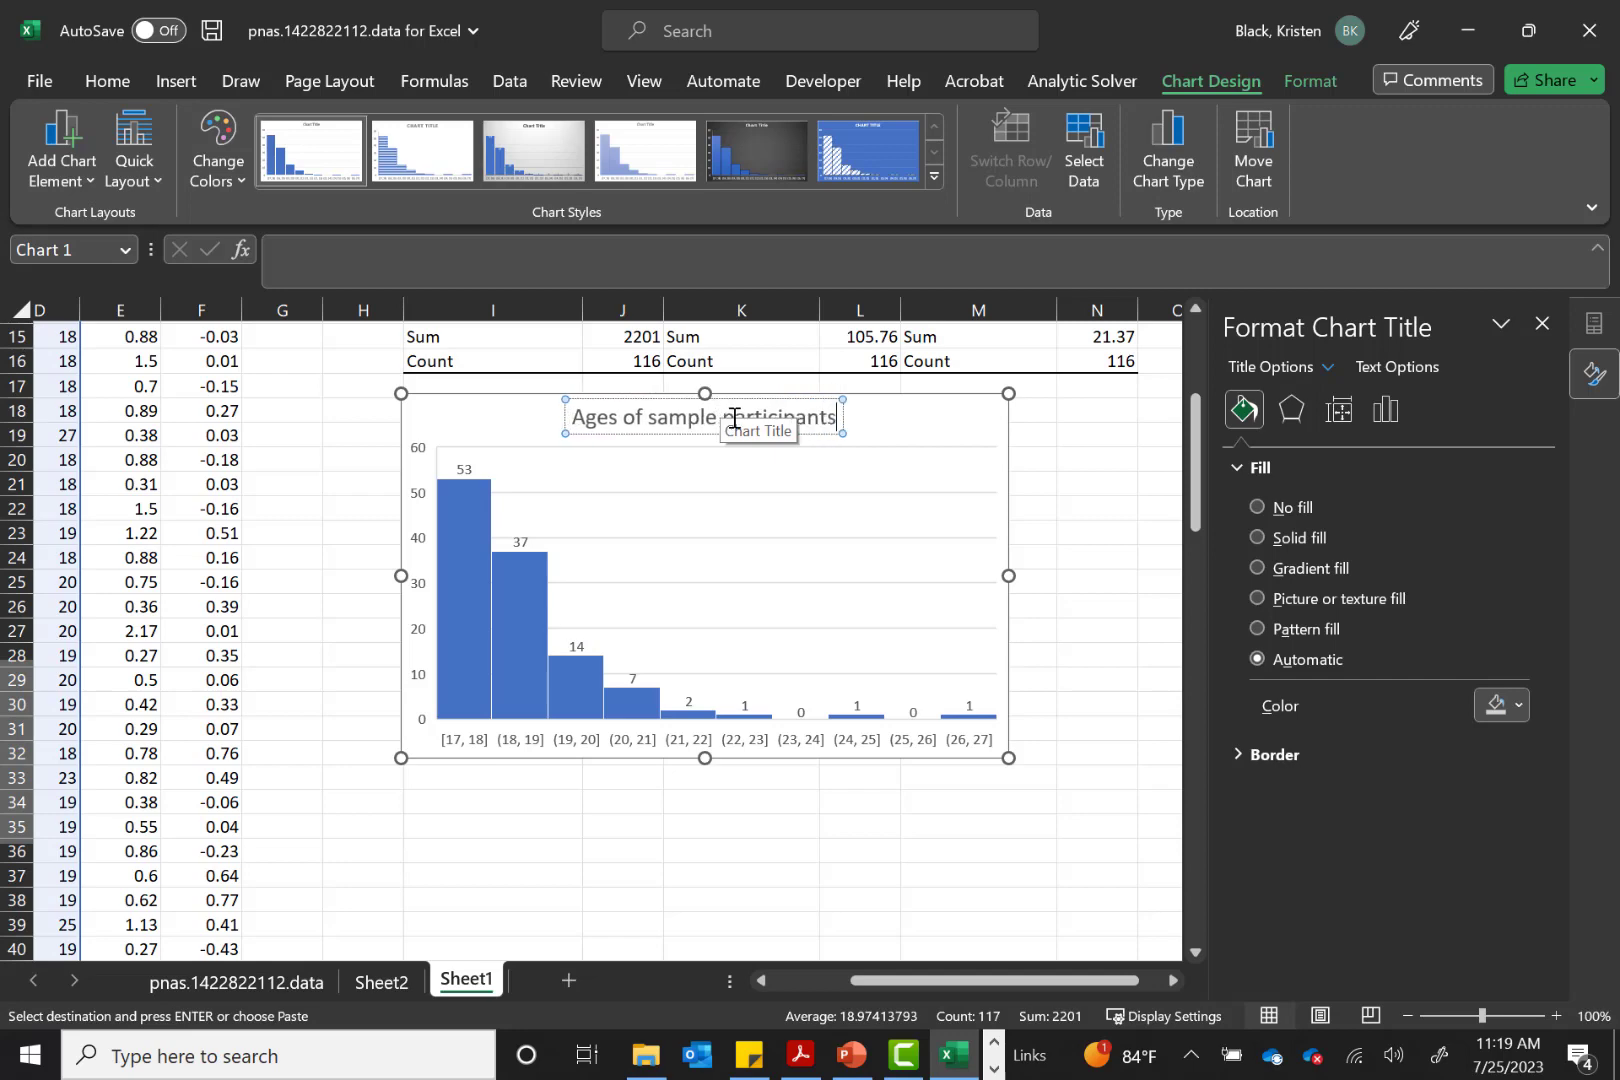
pyautogui.click(1062, 486)
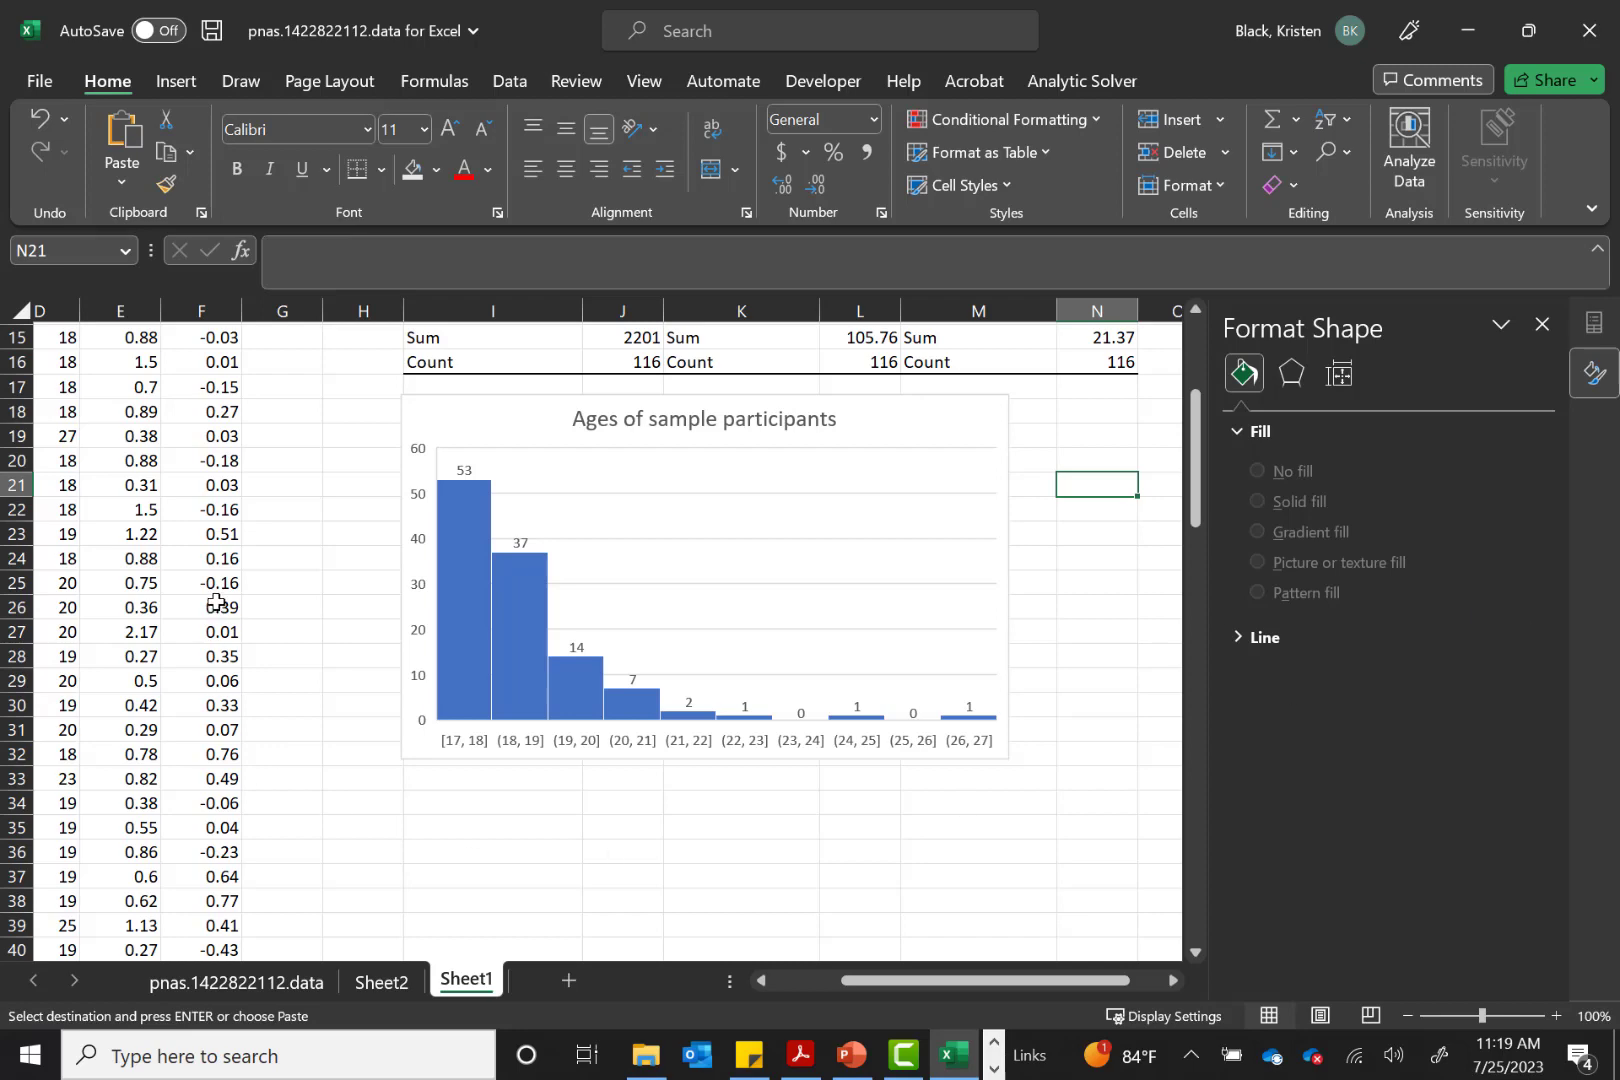
# Insert a box and whisker chart of the age_mean data in column D
pyautogui.scroll(5, 216, 601)
pyautogui.hscroll(-2, 216, 601)
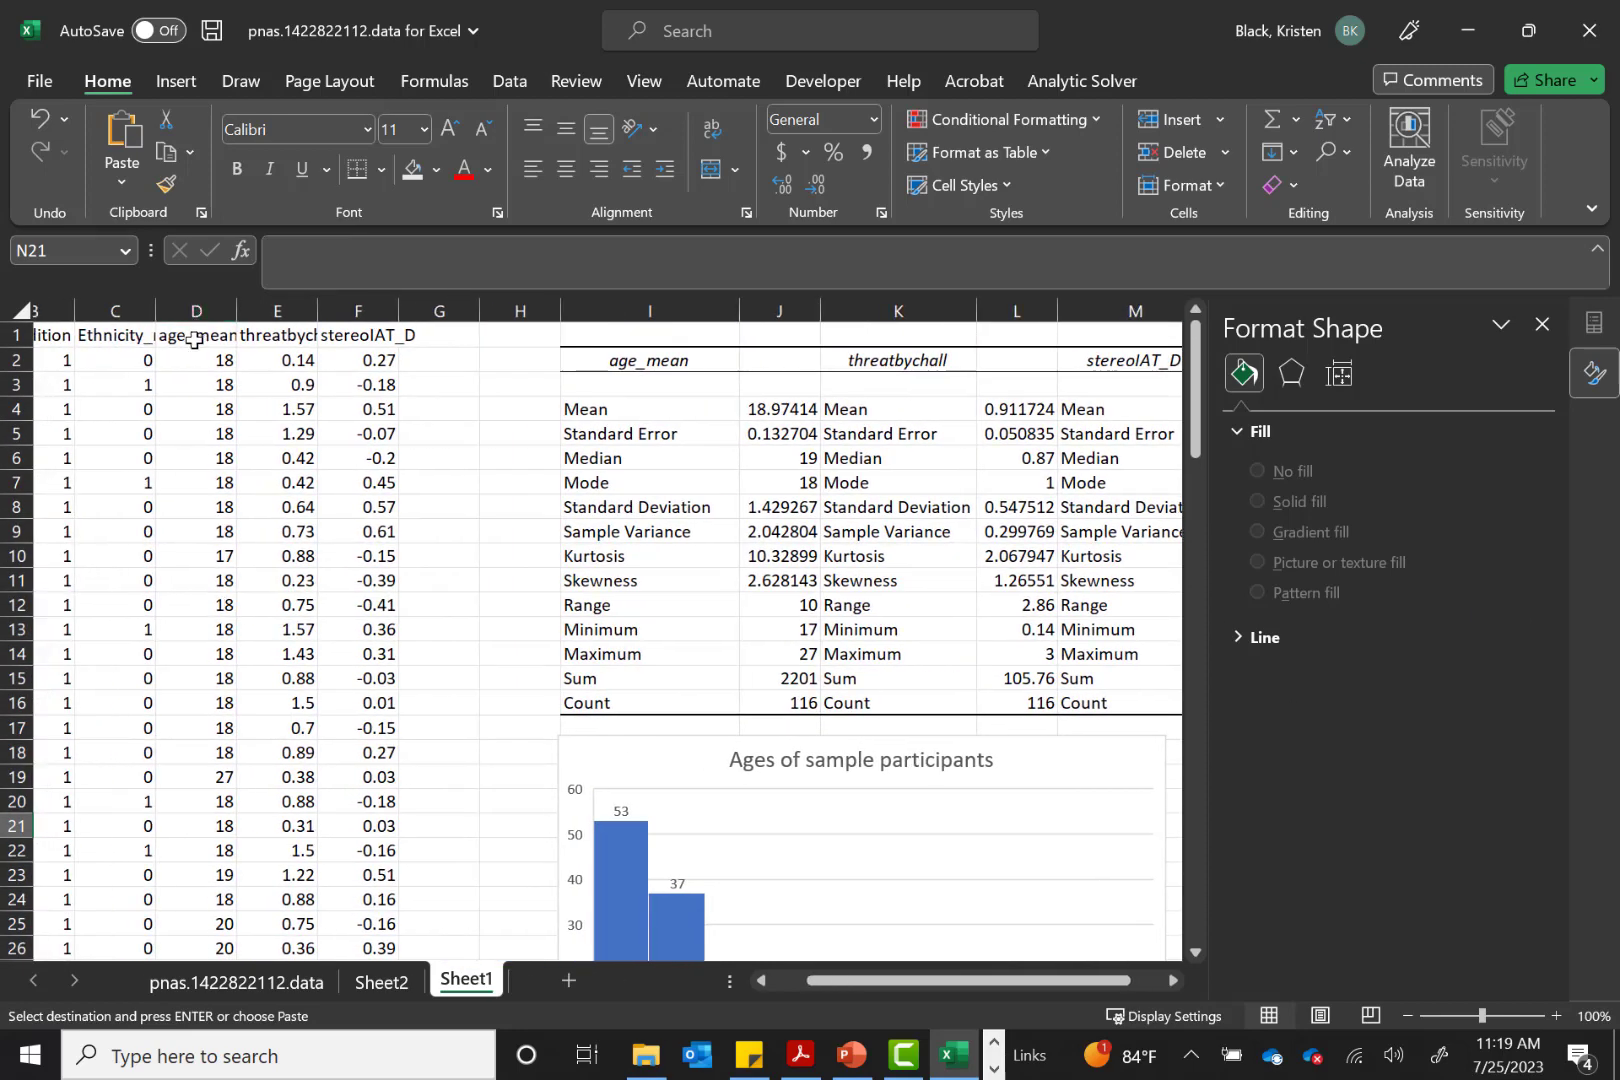
pyautogui.click(208, 302)
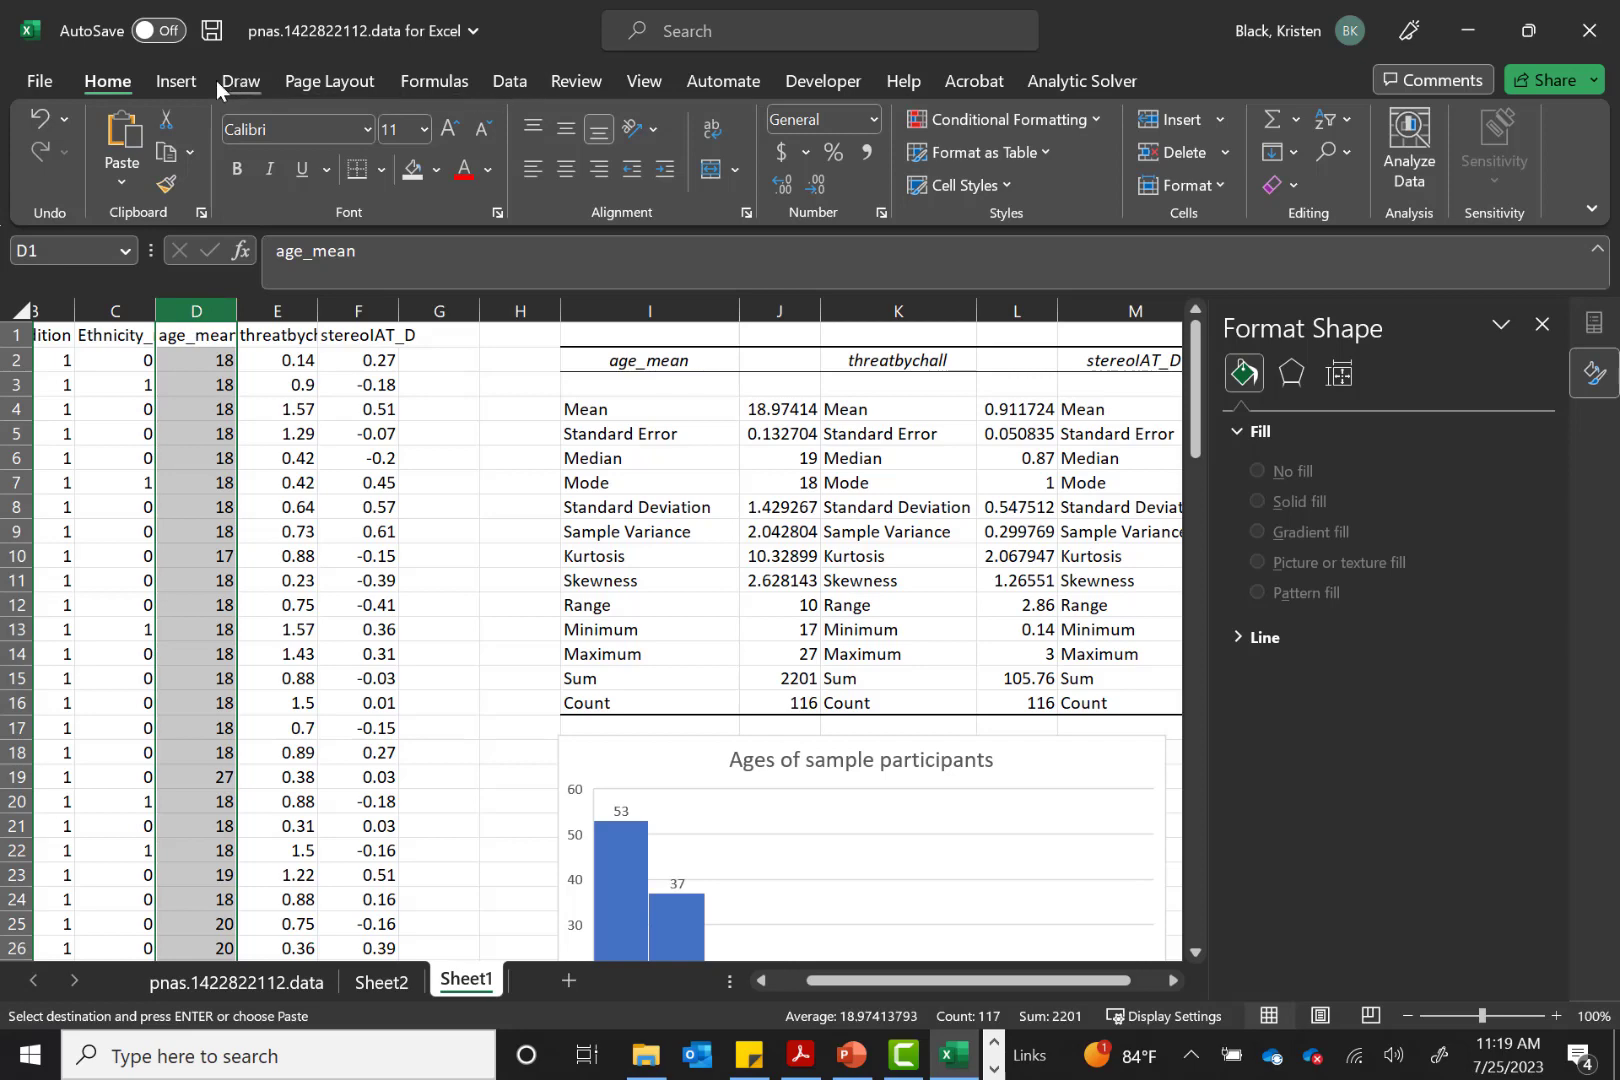
pyautogui.click(172, 85)
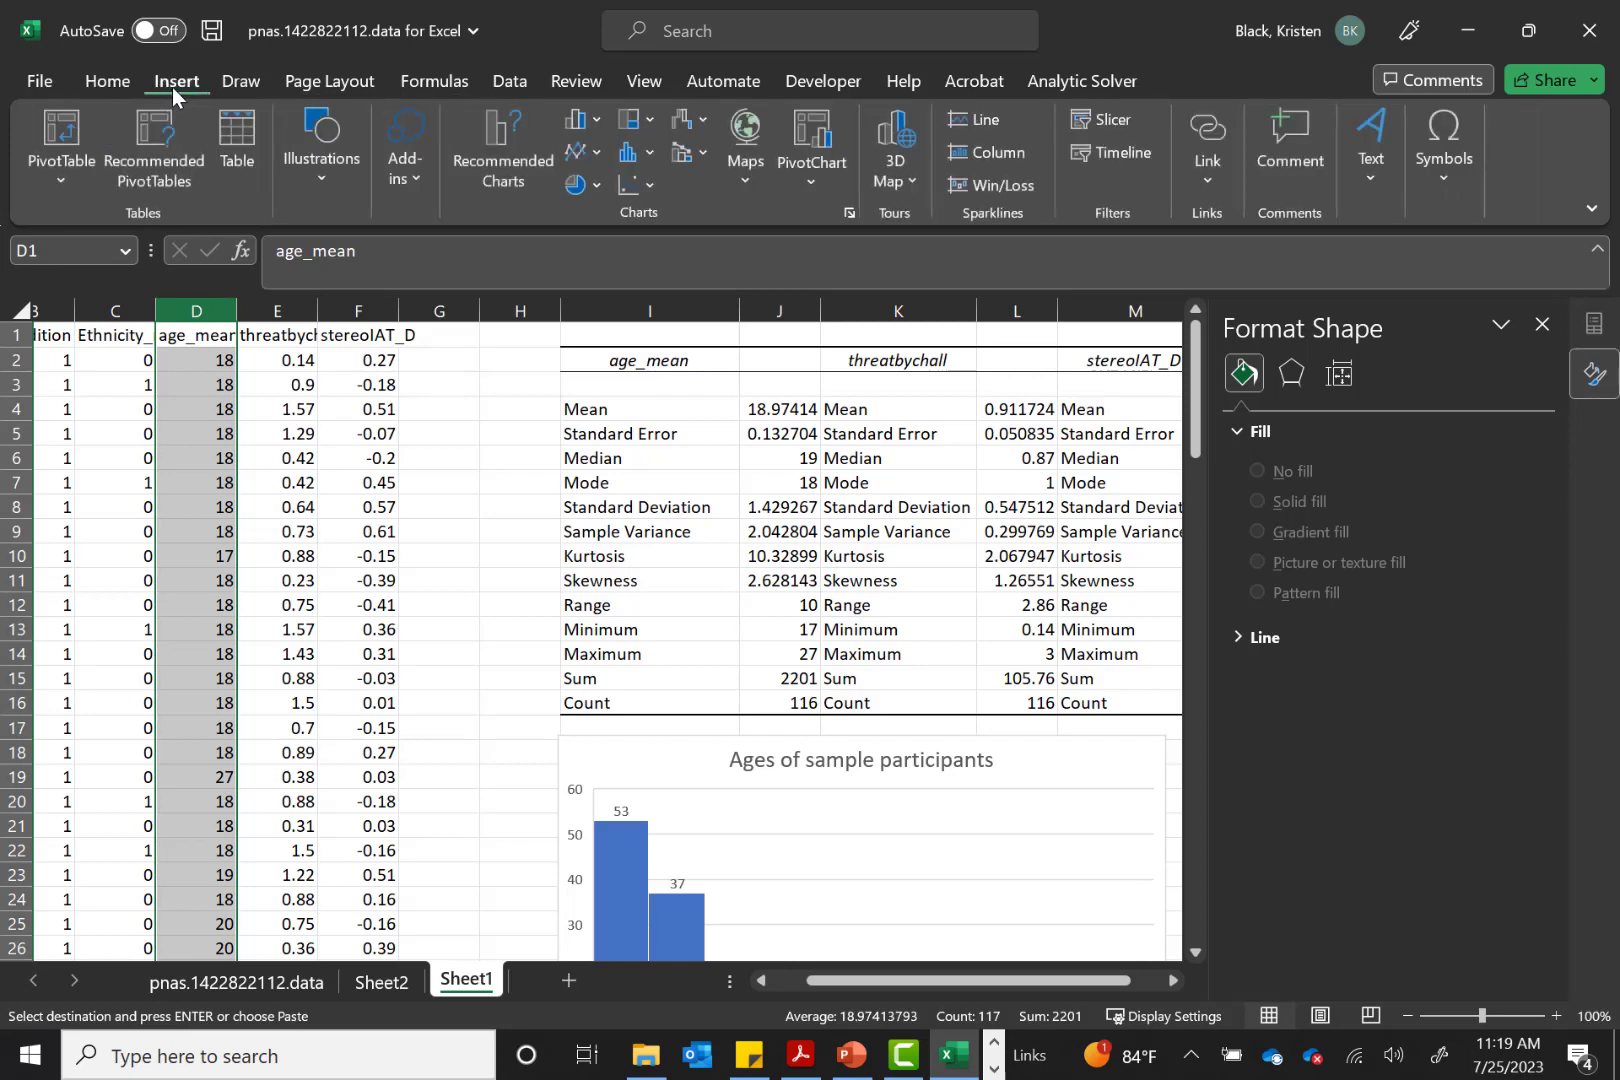
pyautogui.click(649, 154)
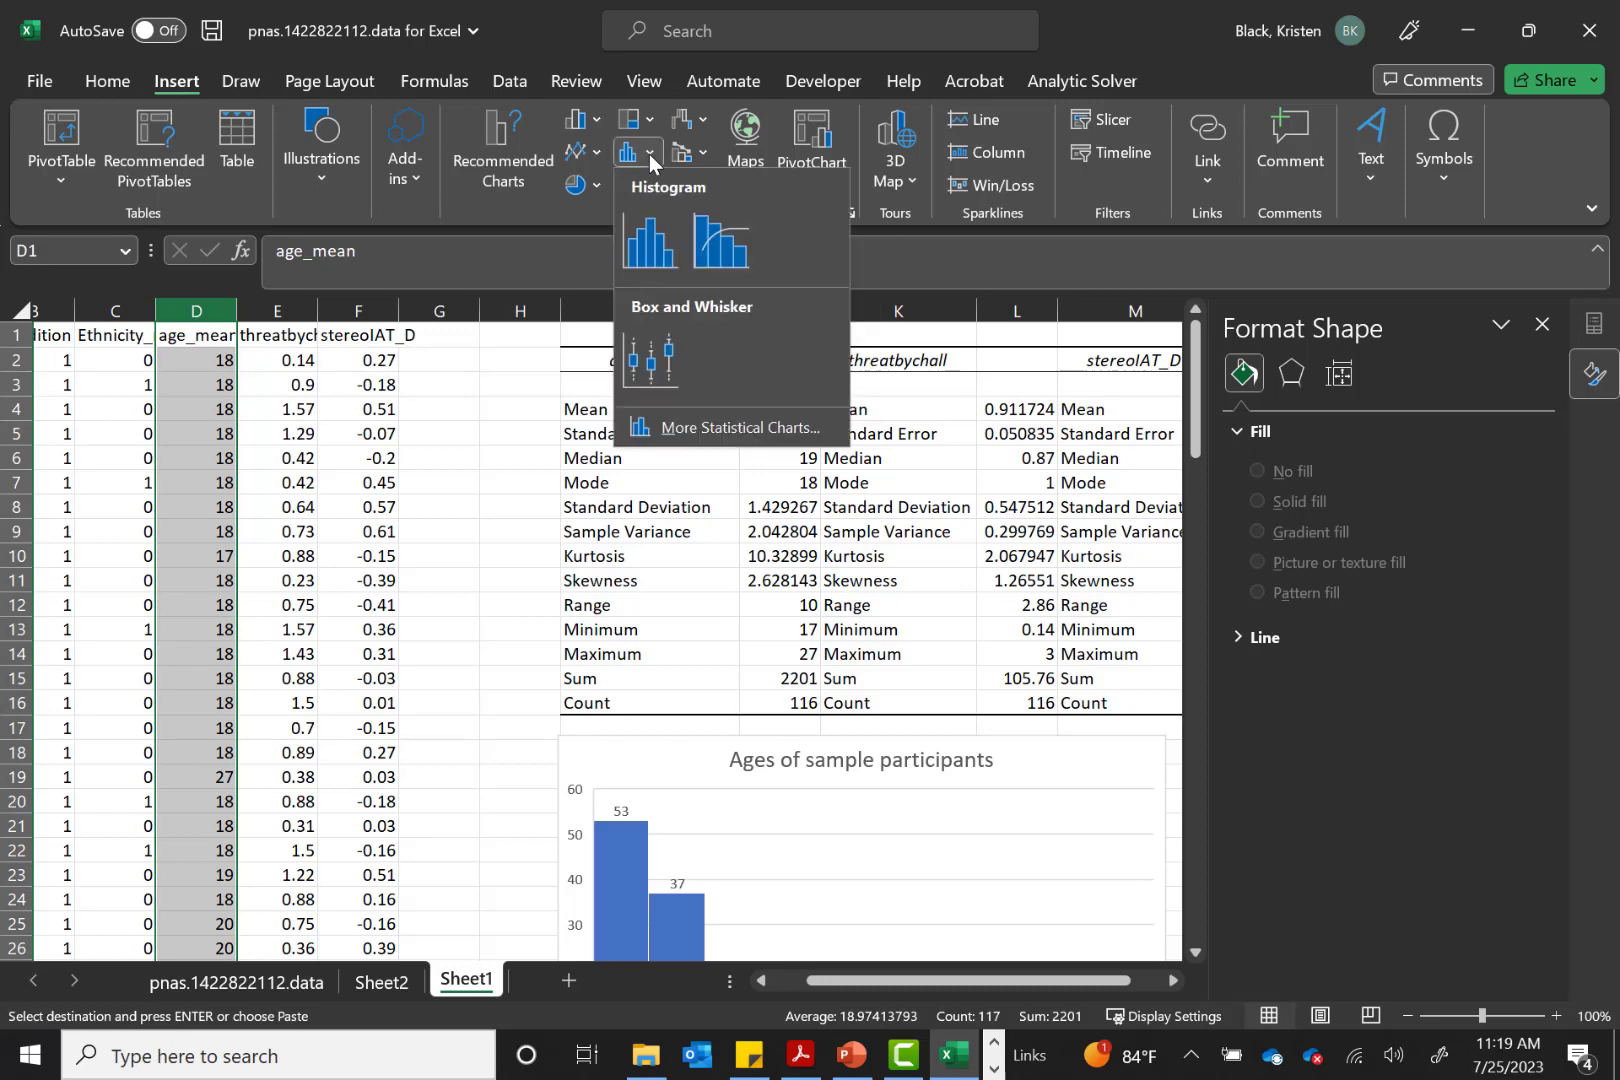
pyautogui.click(657, 373)
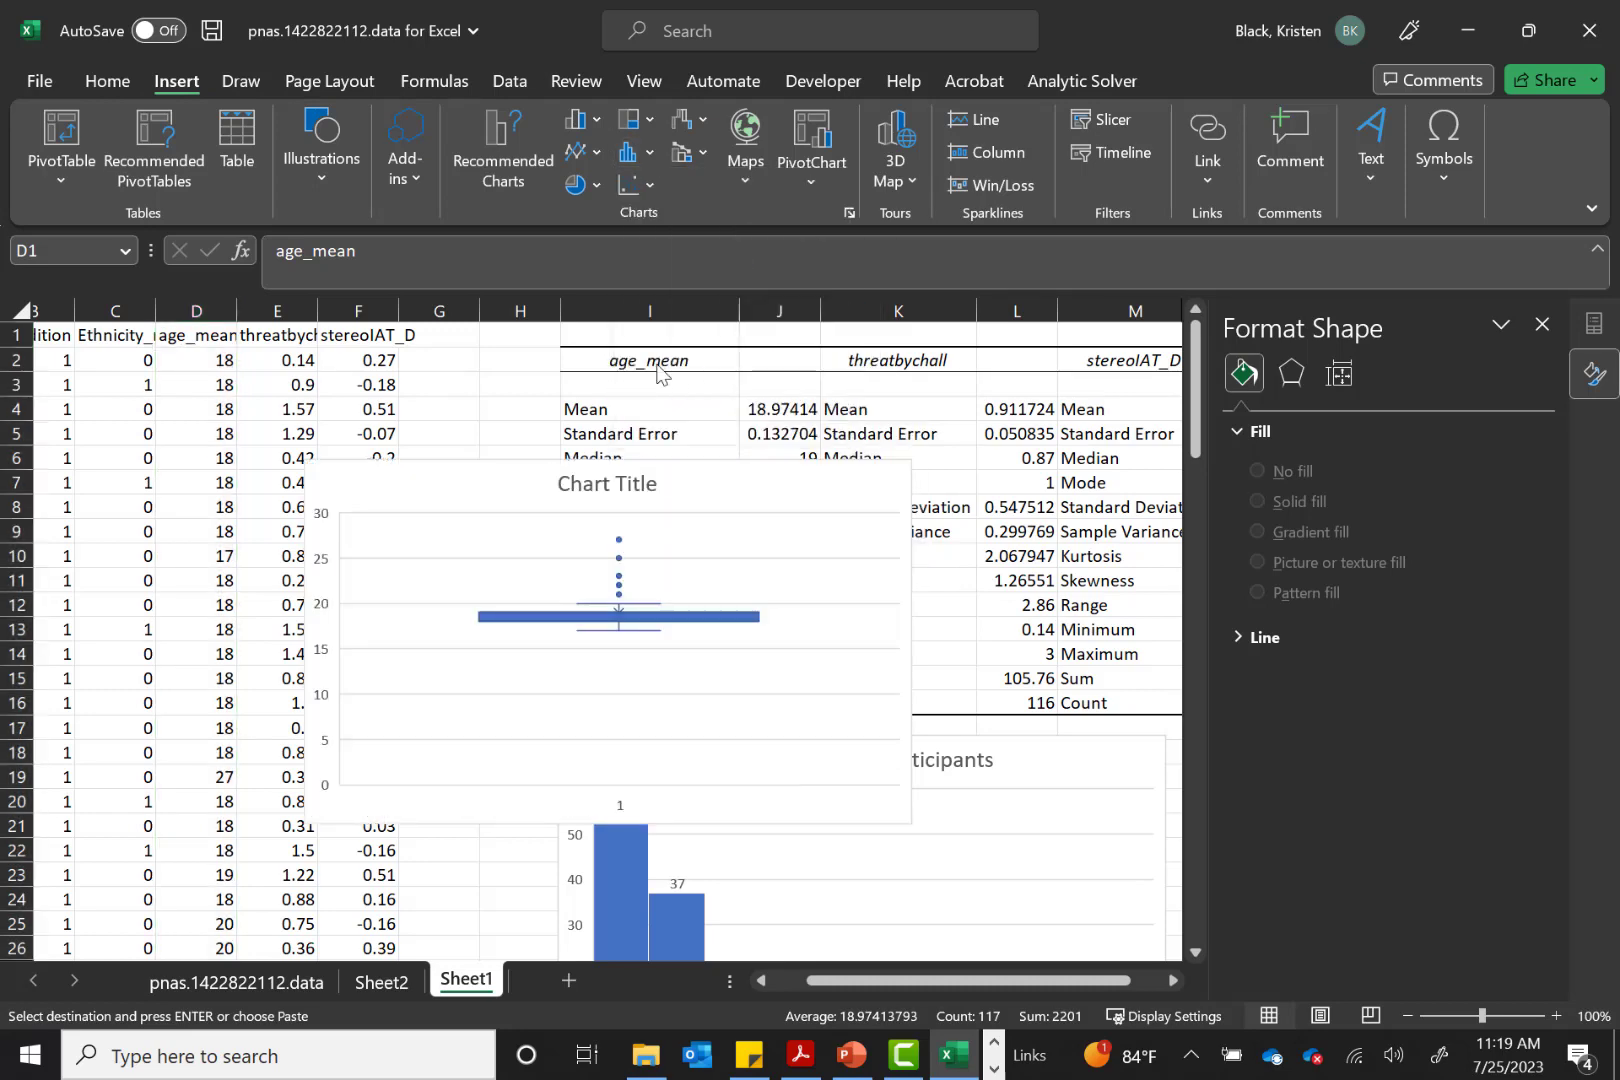
# Move the age_mean box and whisker chart directly below the histogram
pyautogui.scroll(-2, 826, 560)
pyautogui.click(826, 560)
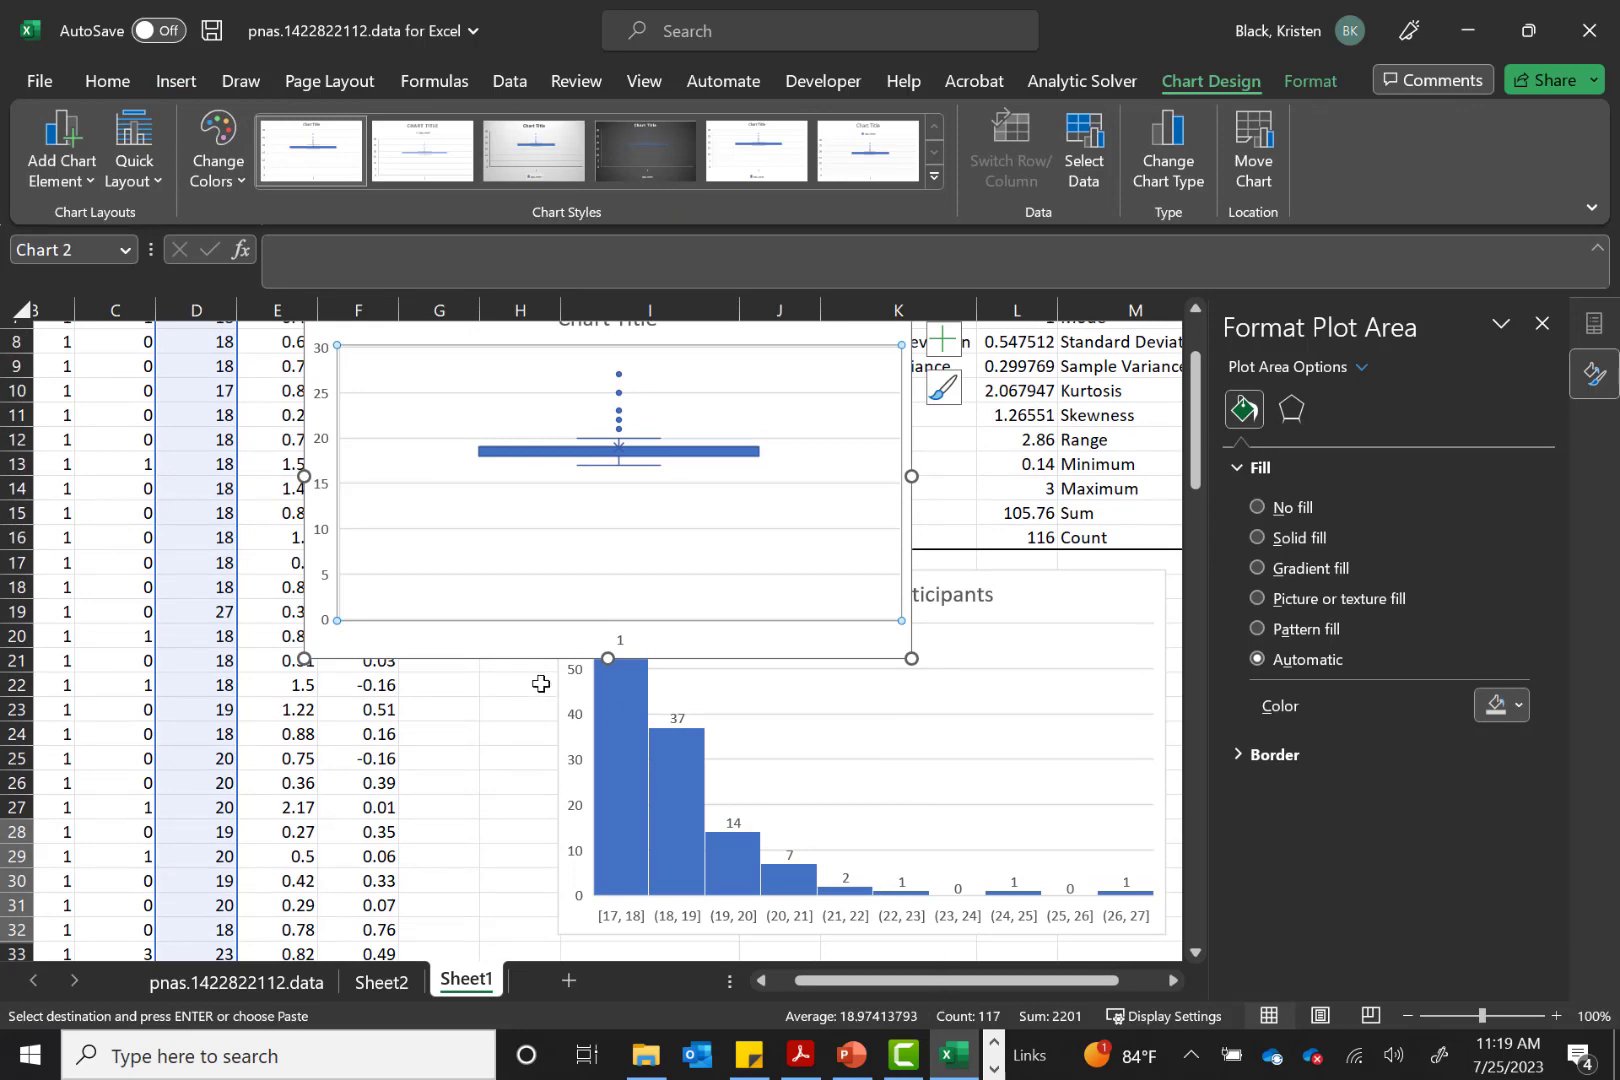
pyautogui.moveTo(532, 654); pyautogui.dragTo(785, 1078)
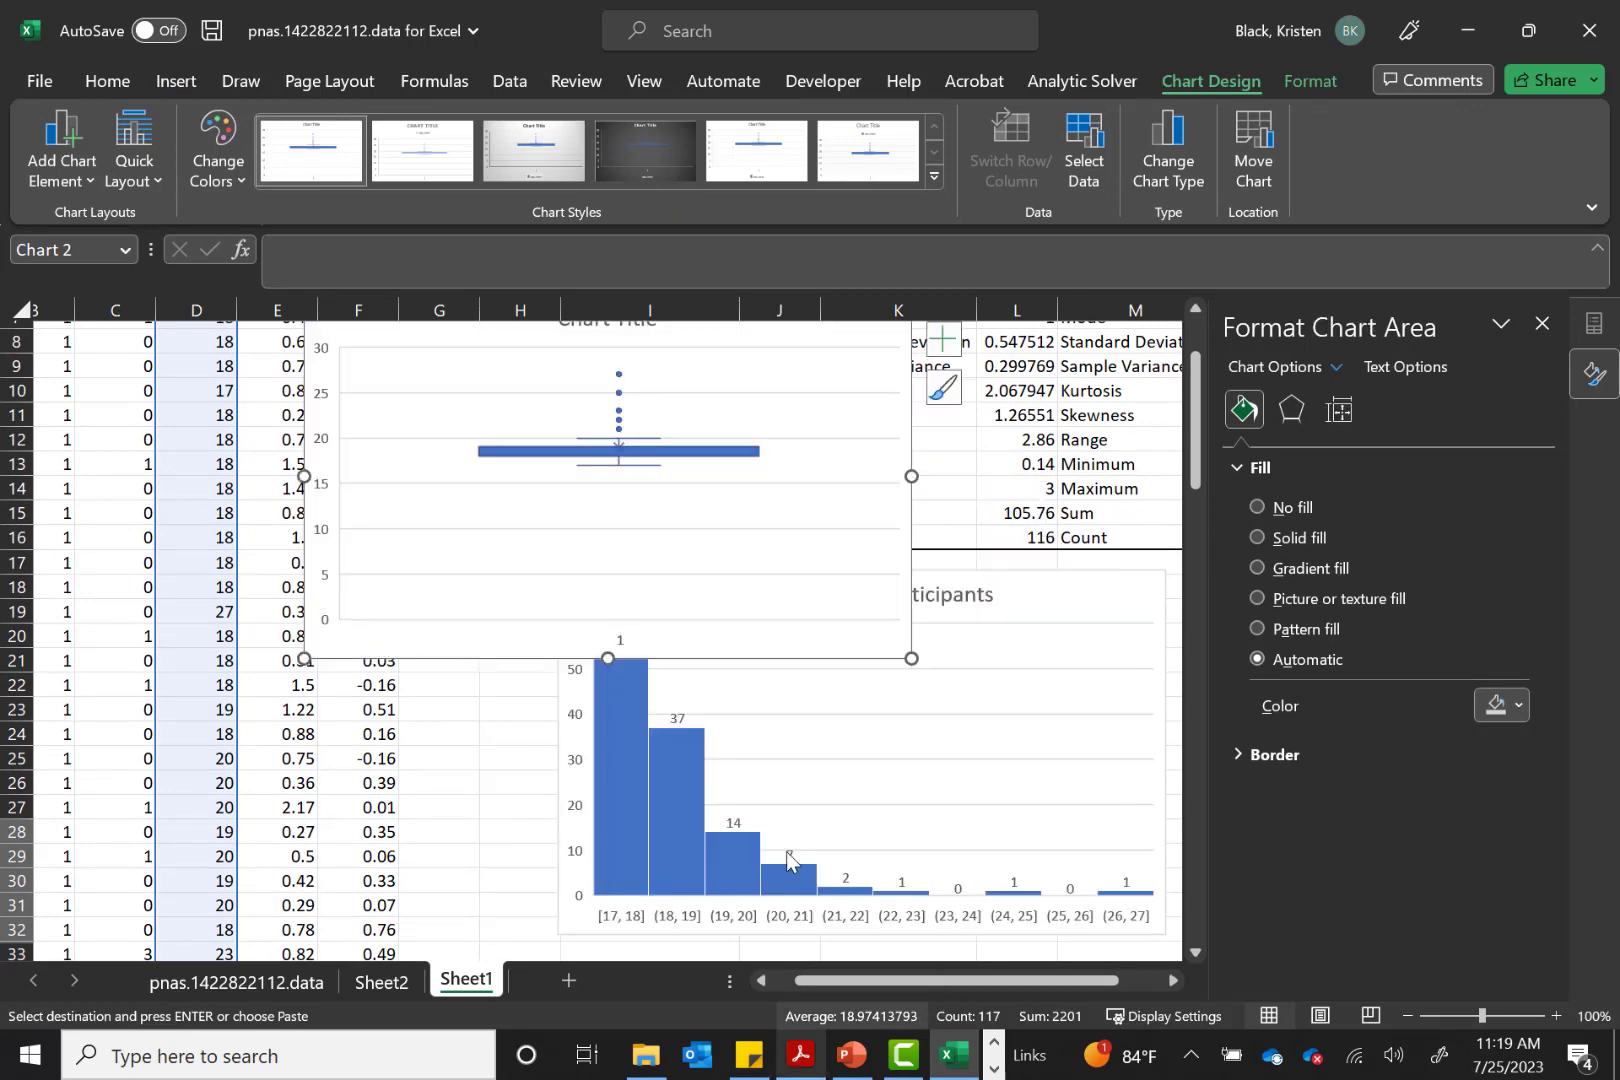
pyautogui.scroll(-3, 792, 785)
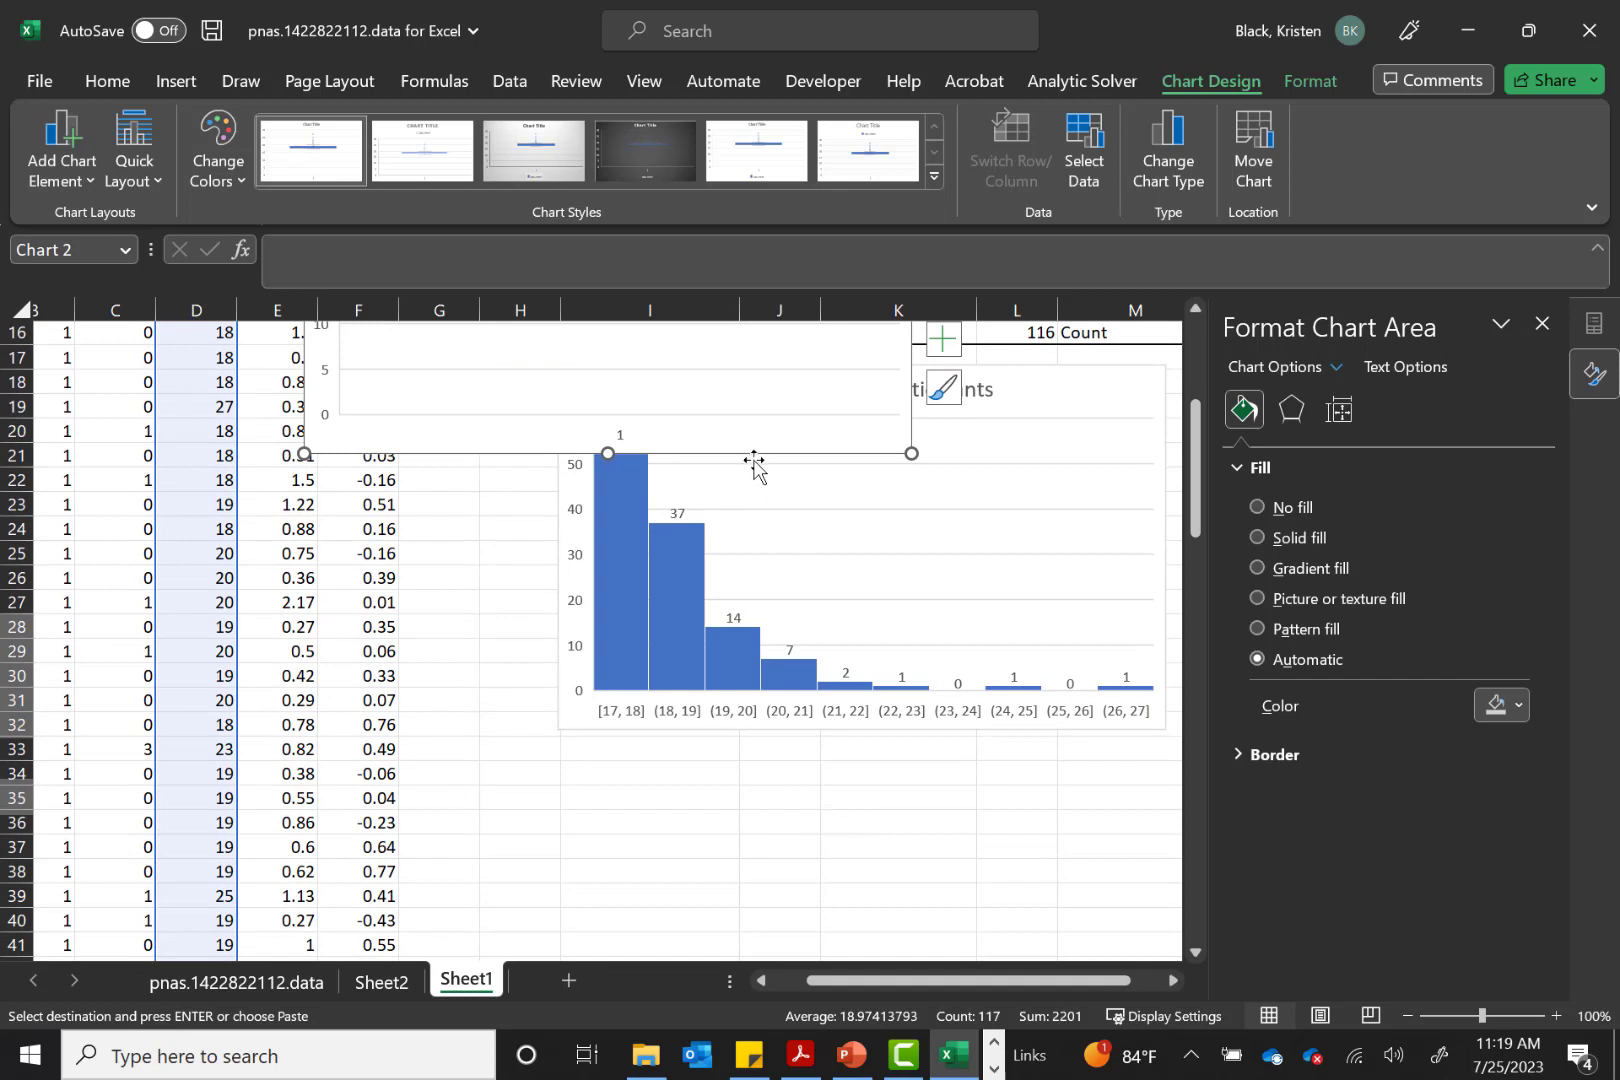
pyautogui.moveTo(752, 448); pyautogui.dragTo(817, 965)
pyautogui.moveTo(1070, 1073); pyautogui.dragTo(1070, 1075)
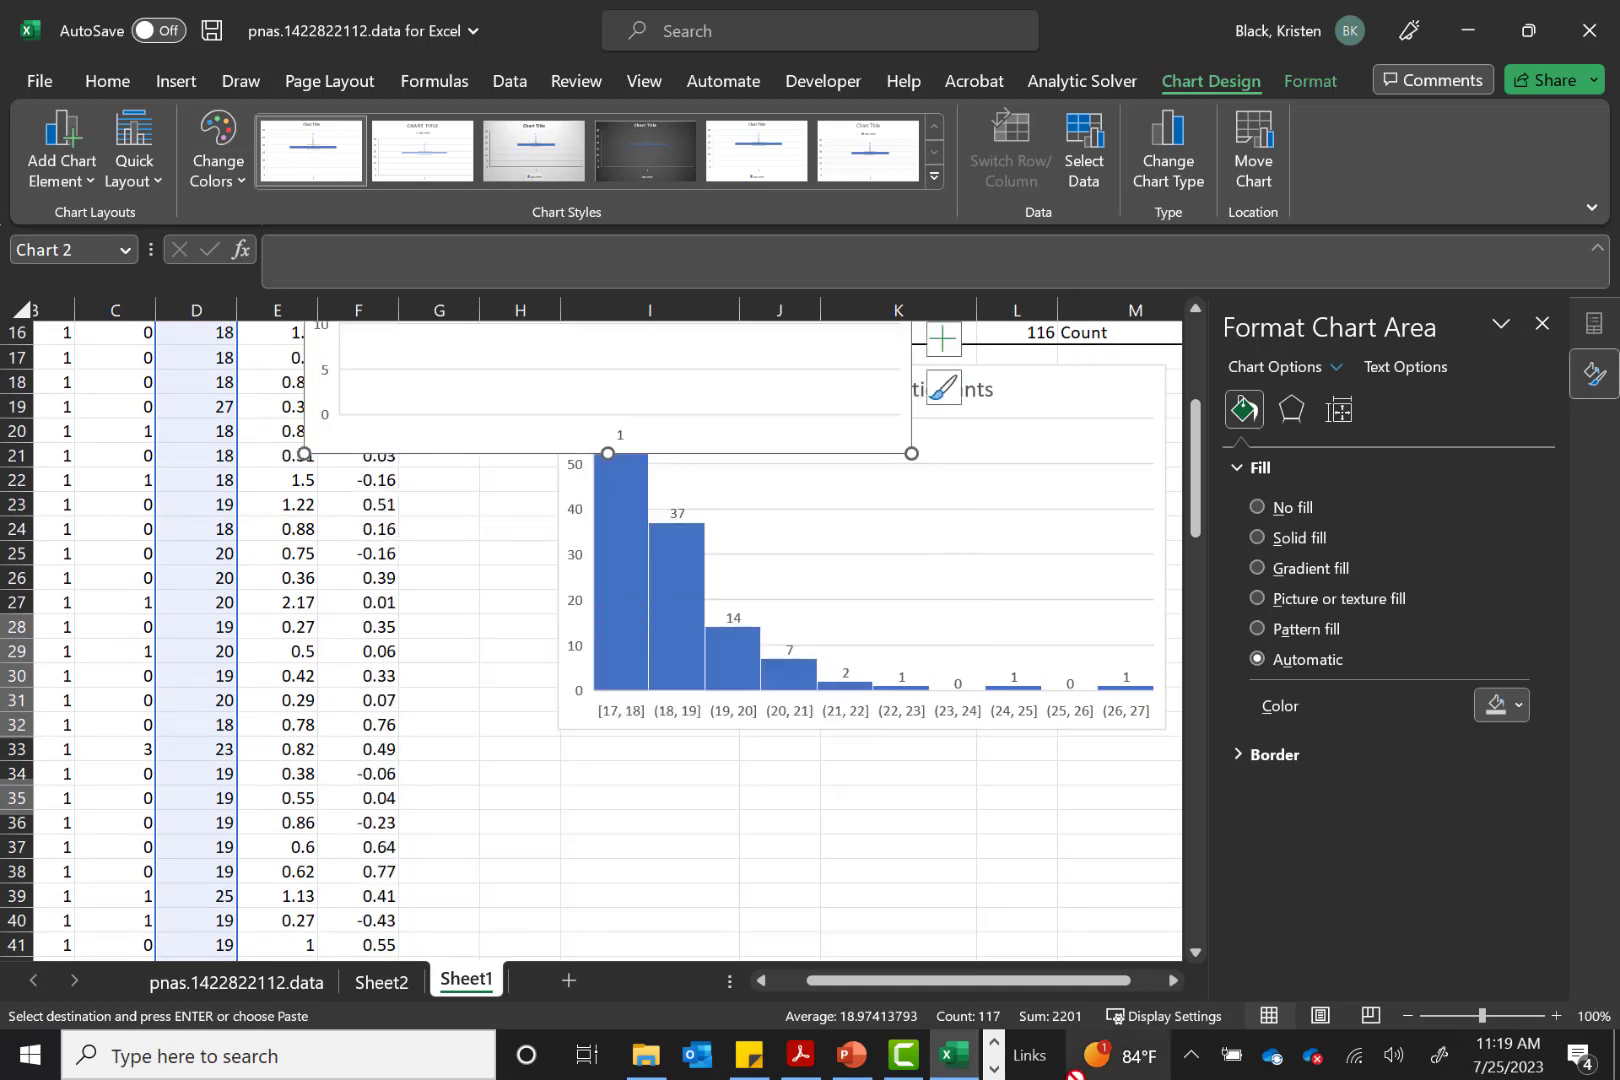
pyautogui.click(470, 412)
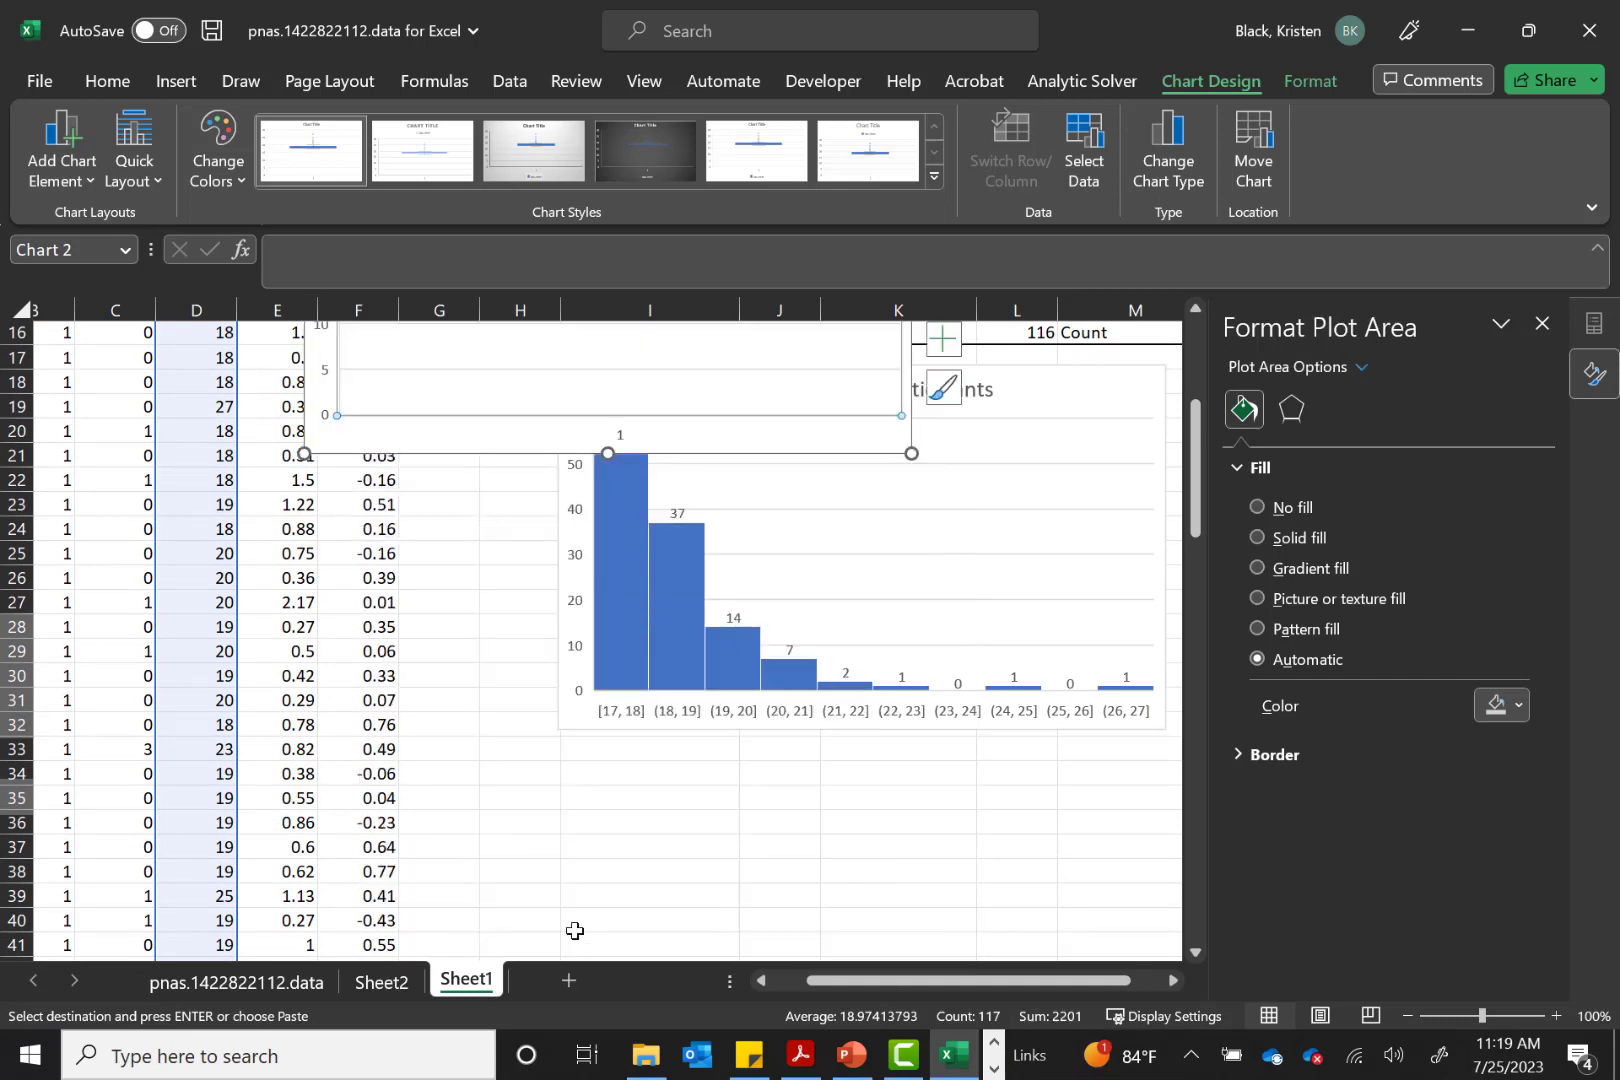
pyautogui.moveTo(437, 430); pyautogui.dragTo(578, 897)
pyautogui.scroll(-4, 578, 900)
pyautogui.moveTo(571, 660); pyautogui.dragTo(688, 841)
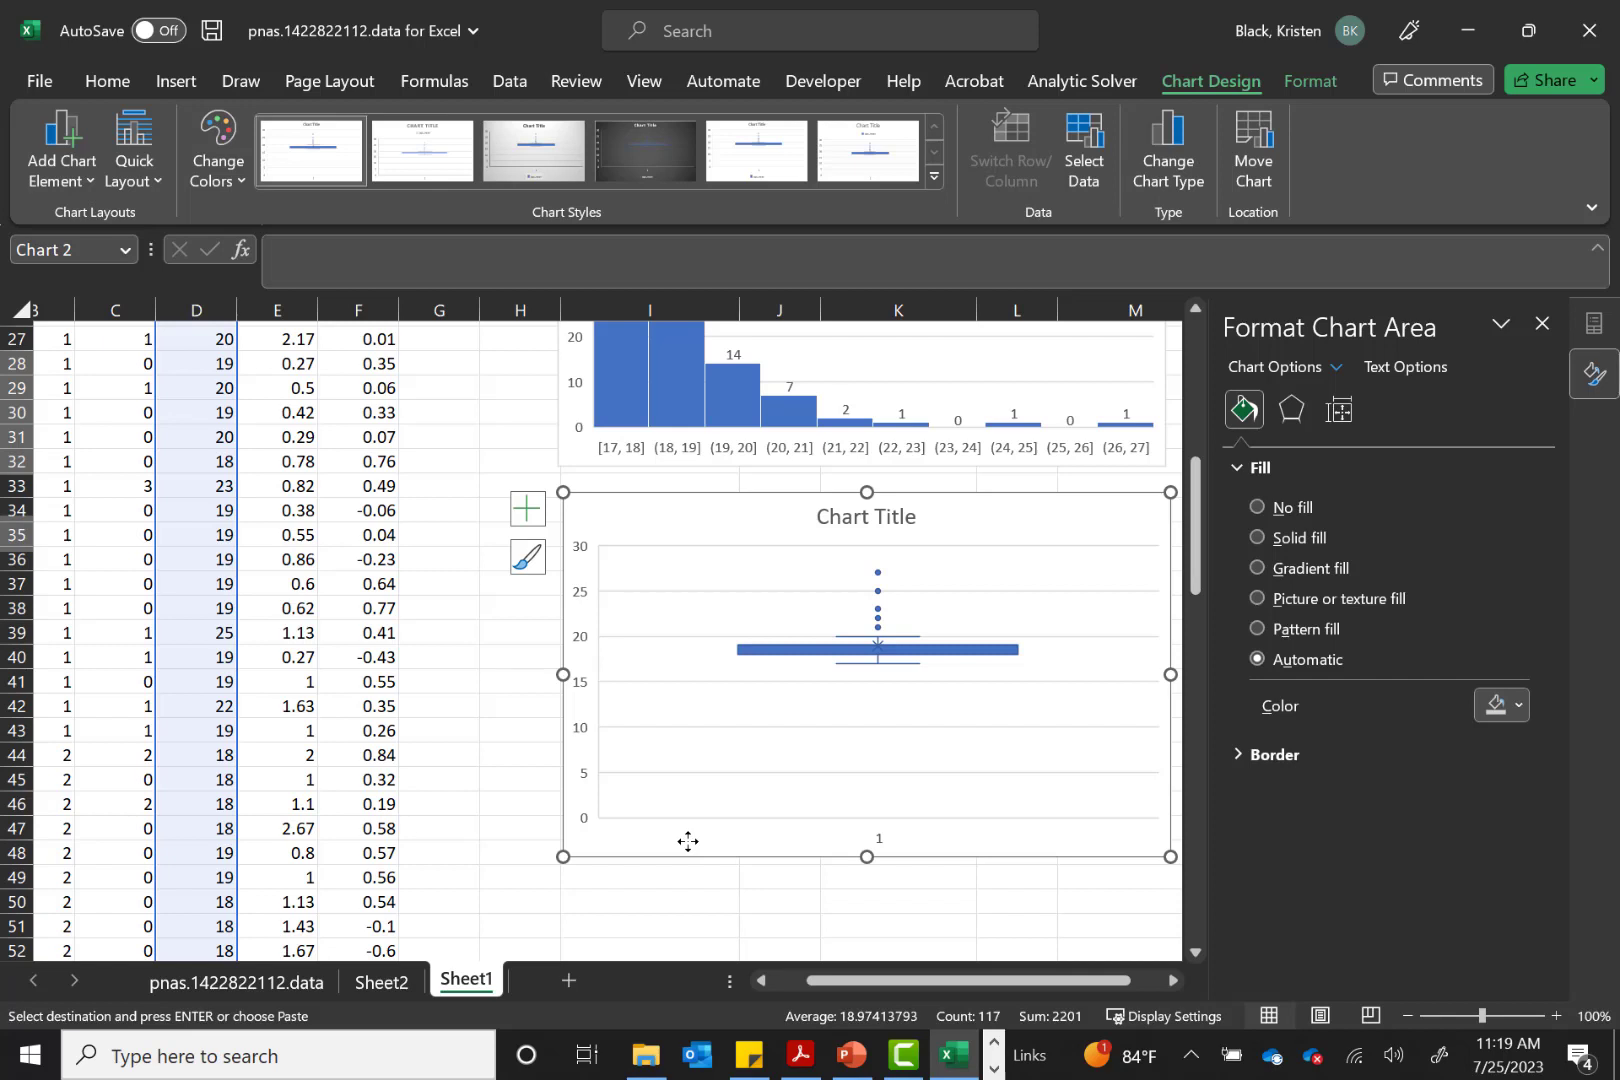
# Title the box and whisker chart "age distribution of sample"
pyautogui.click(869, 518)
pyautogui.doubleClick(866, 512)
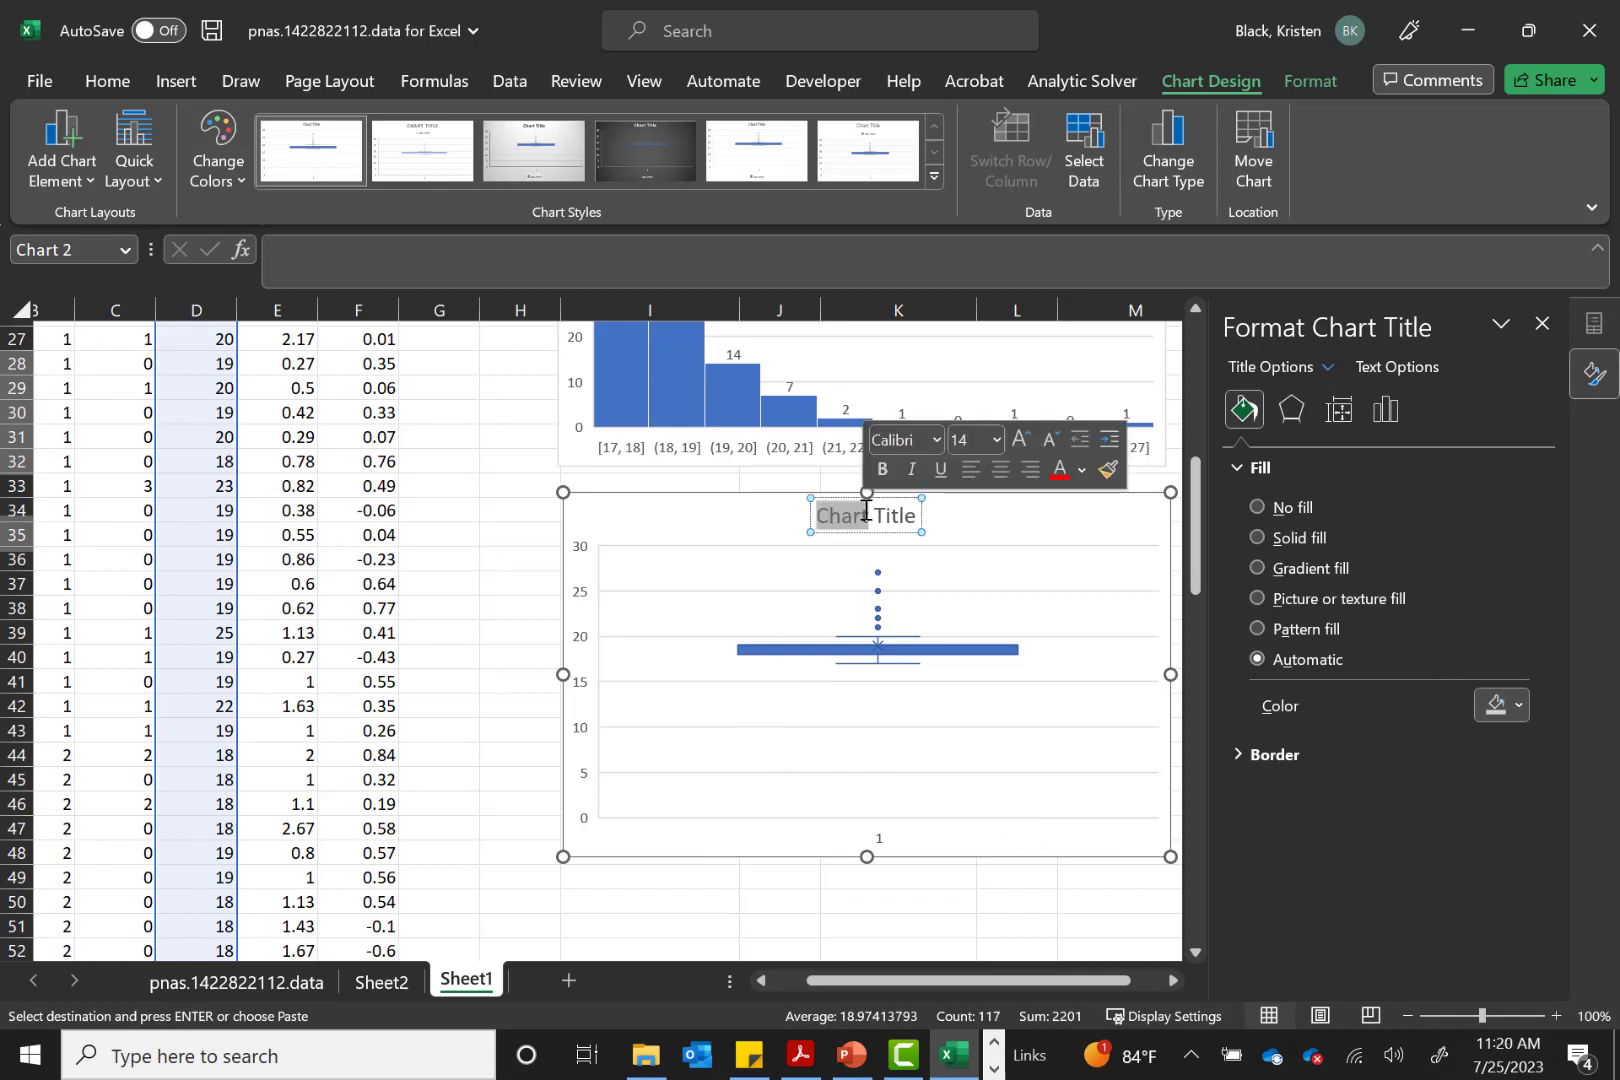
pyautogui.write('age distribut')
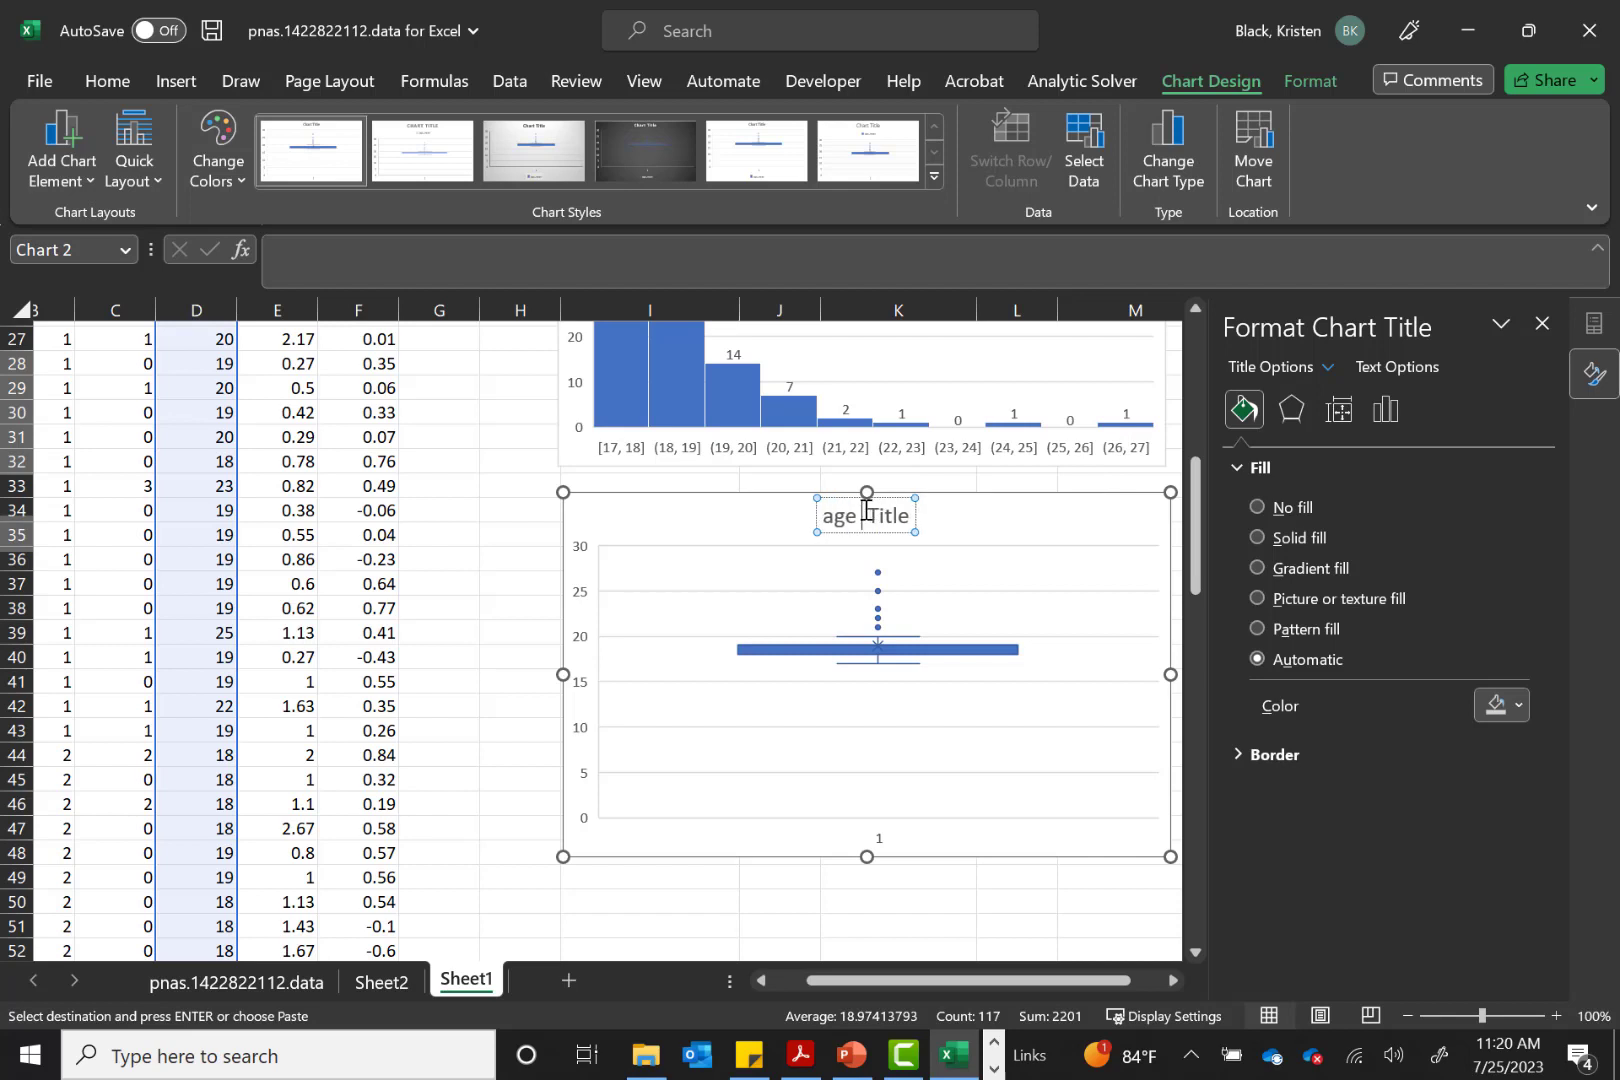
pyautogui.write('ion of sample')
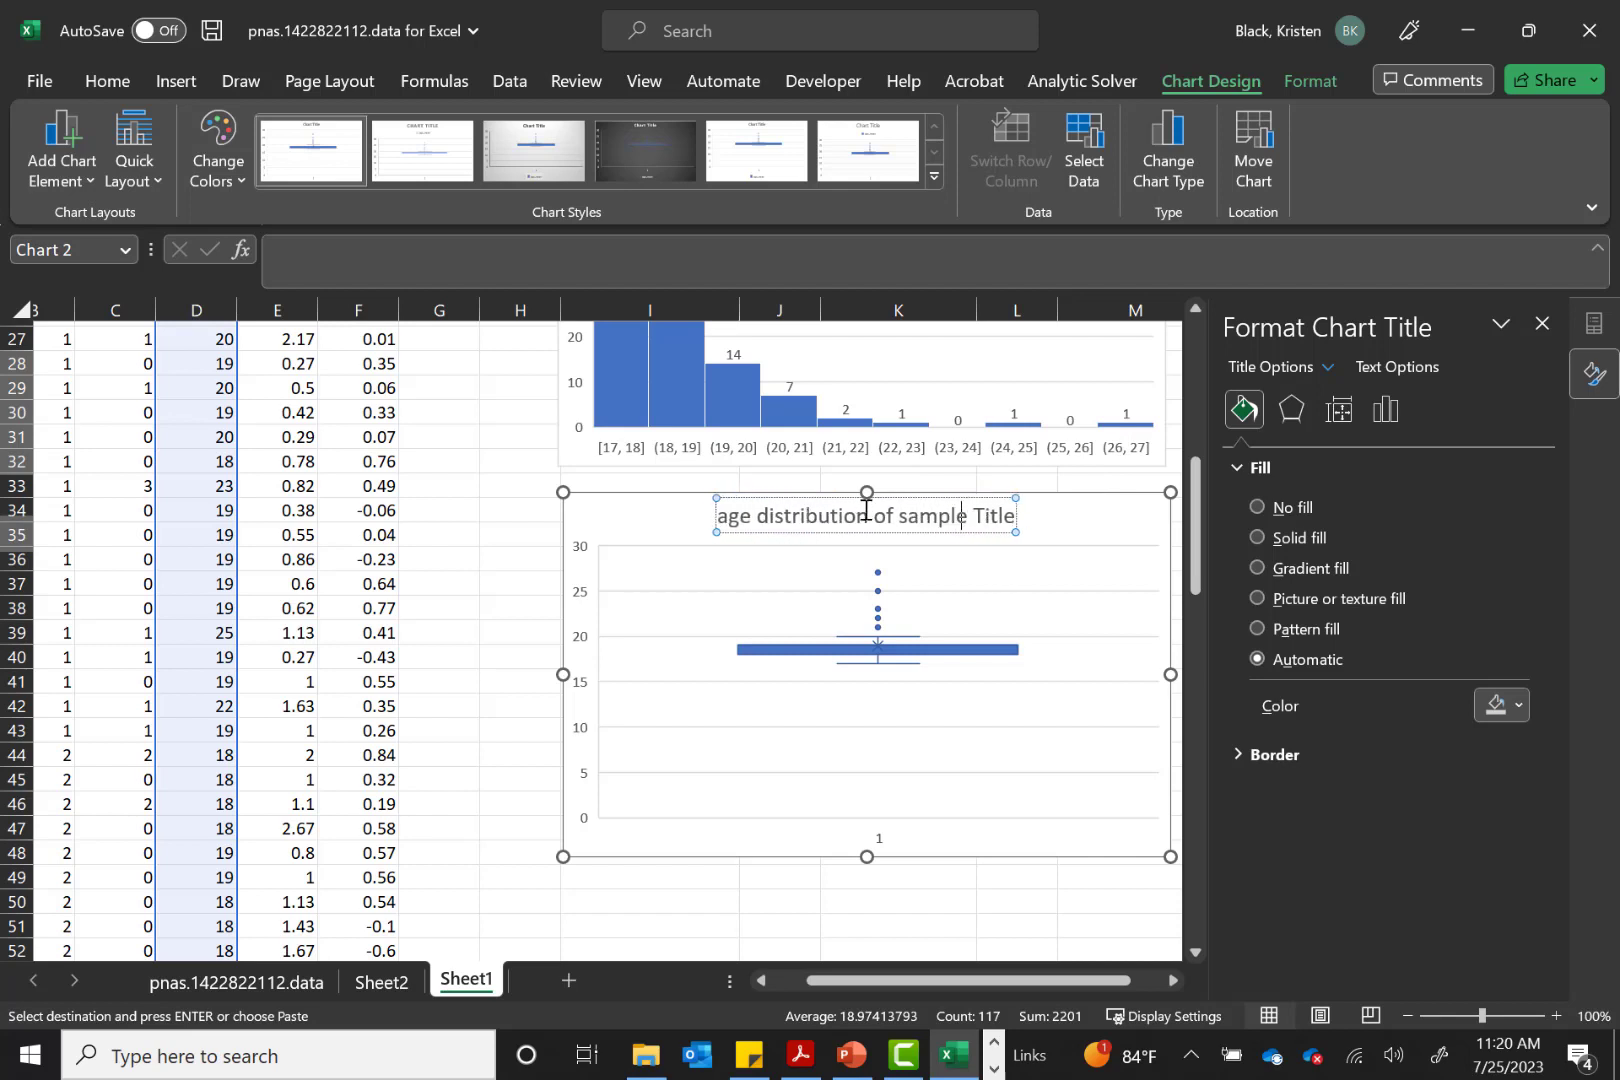
pyautogui.hotkey('shift', 'End')
pyautogui.press('Delete')
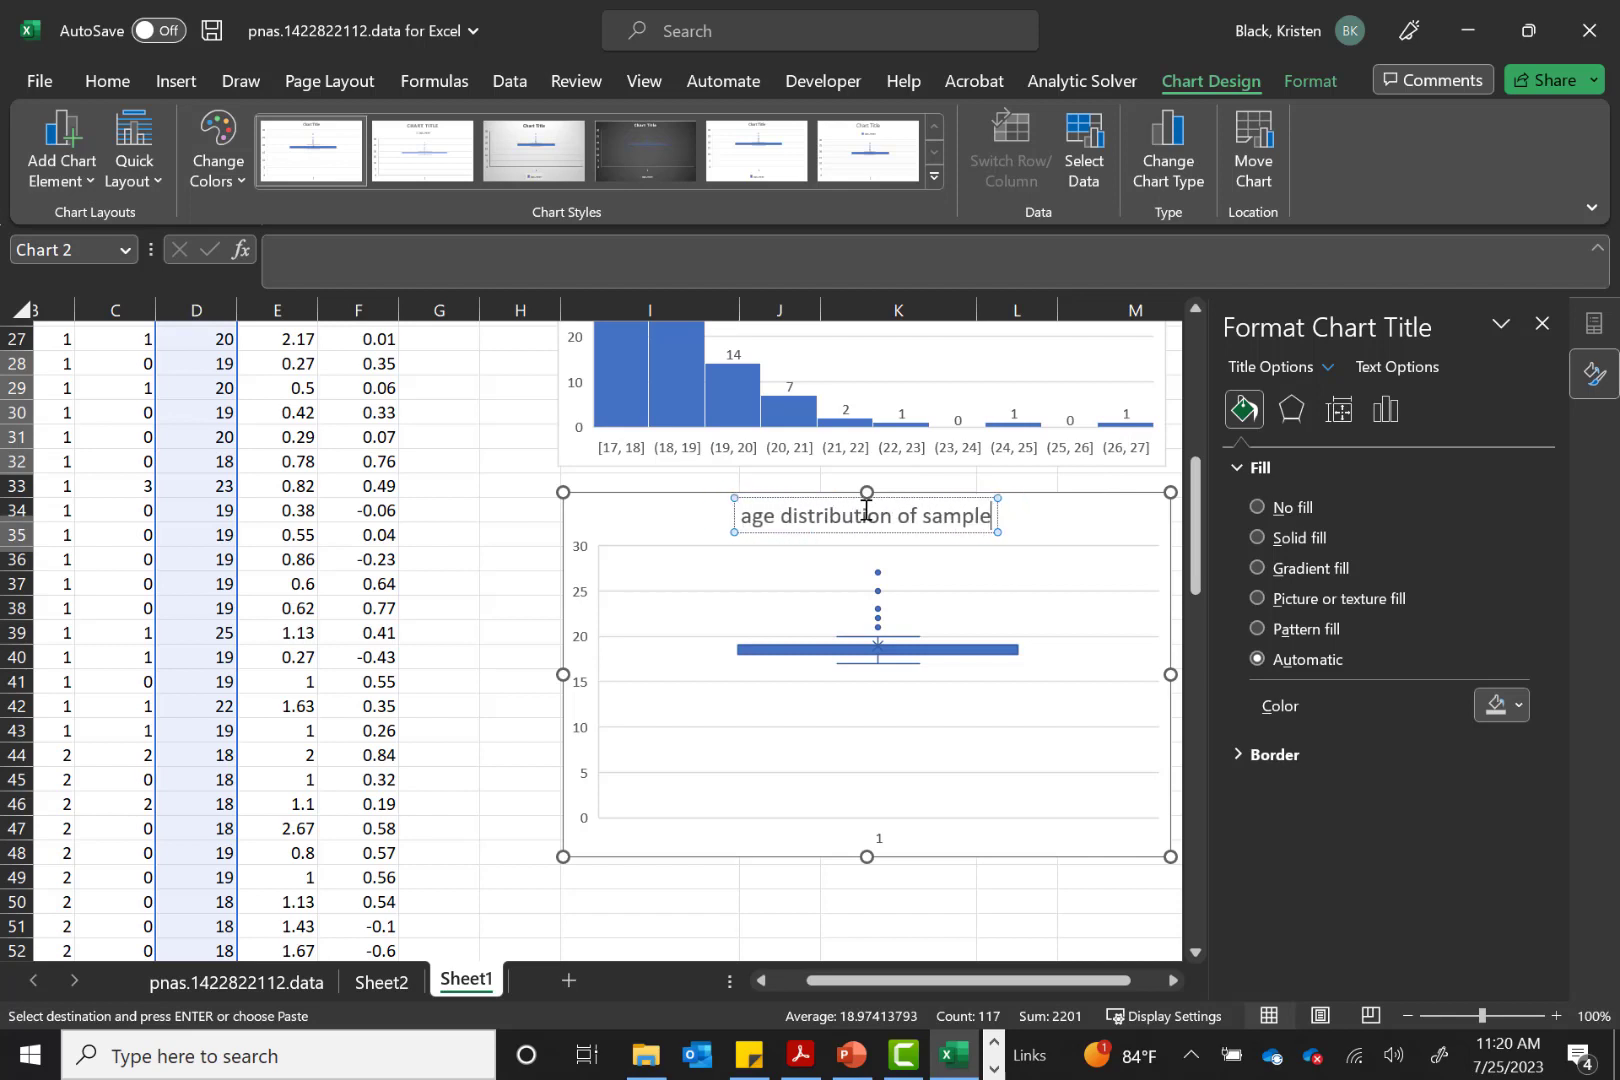
pyautogui.click(607, 798)
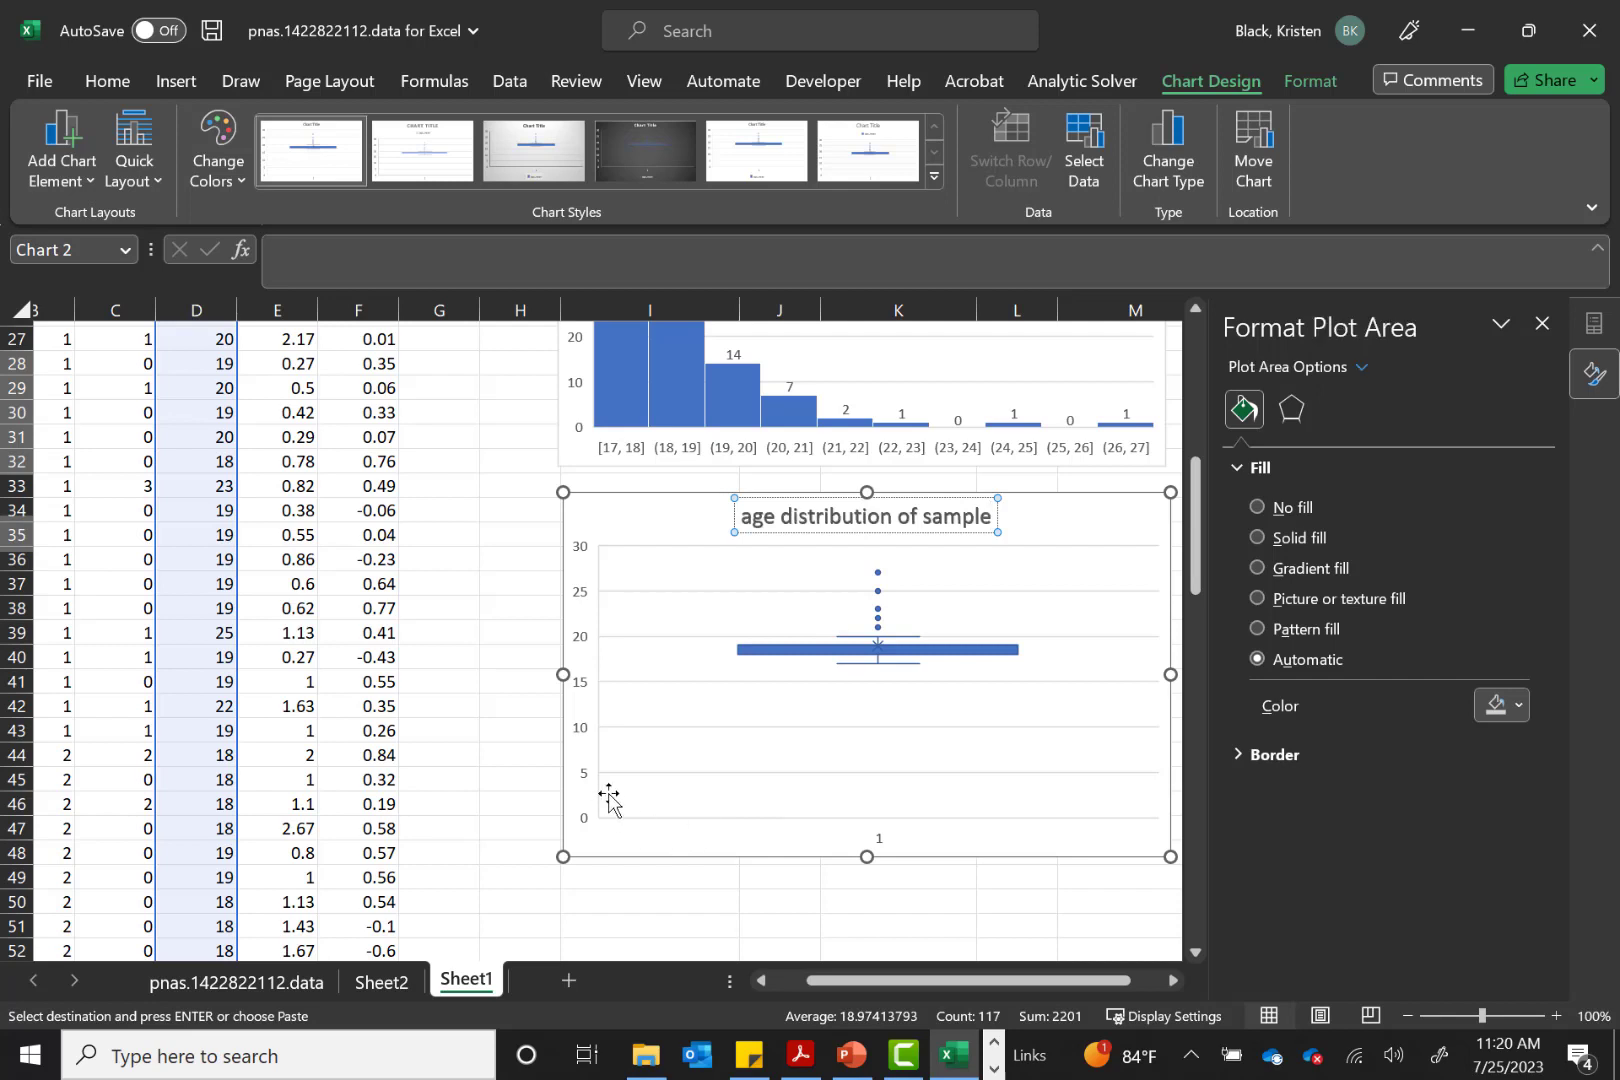
# Set the minimum bound of the box and whisker chart's vertical axis to 15
pyautogui.click(579, 684)
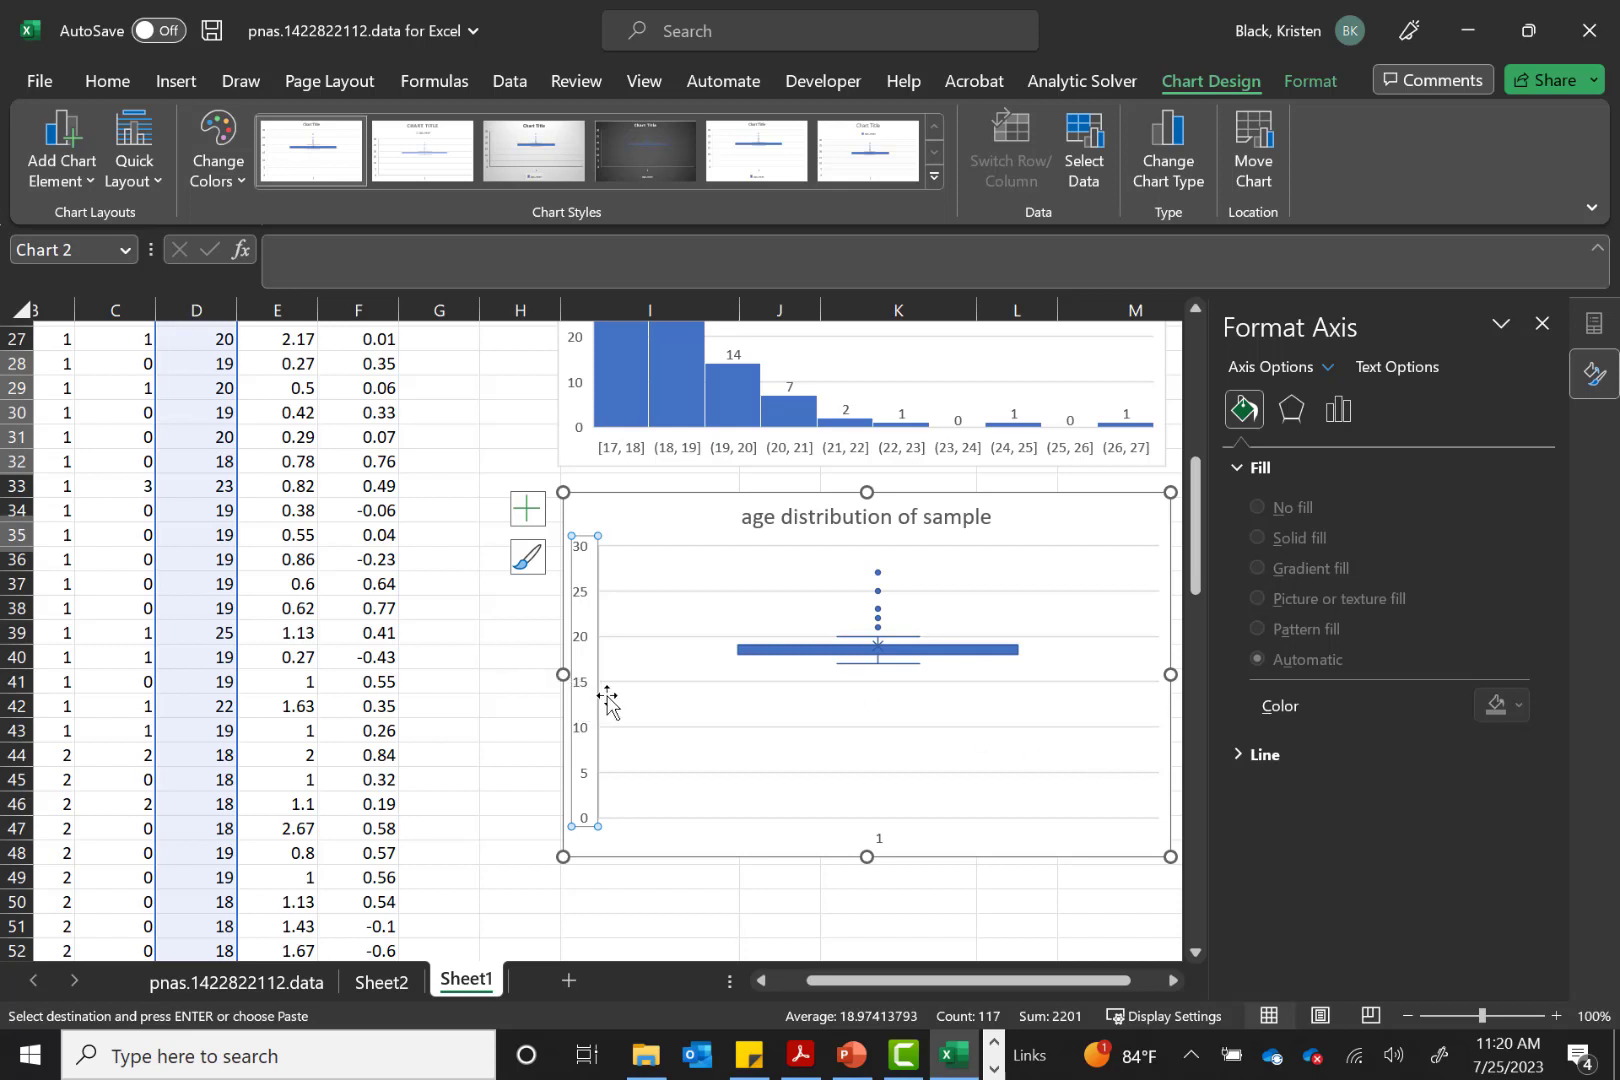
pyautogui.click(1346, 416)
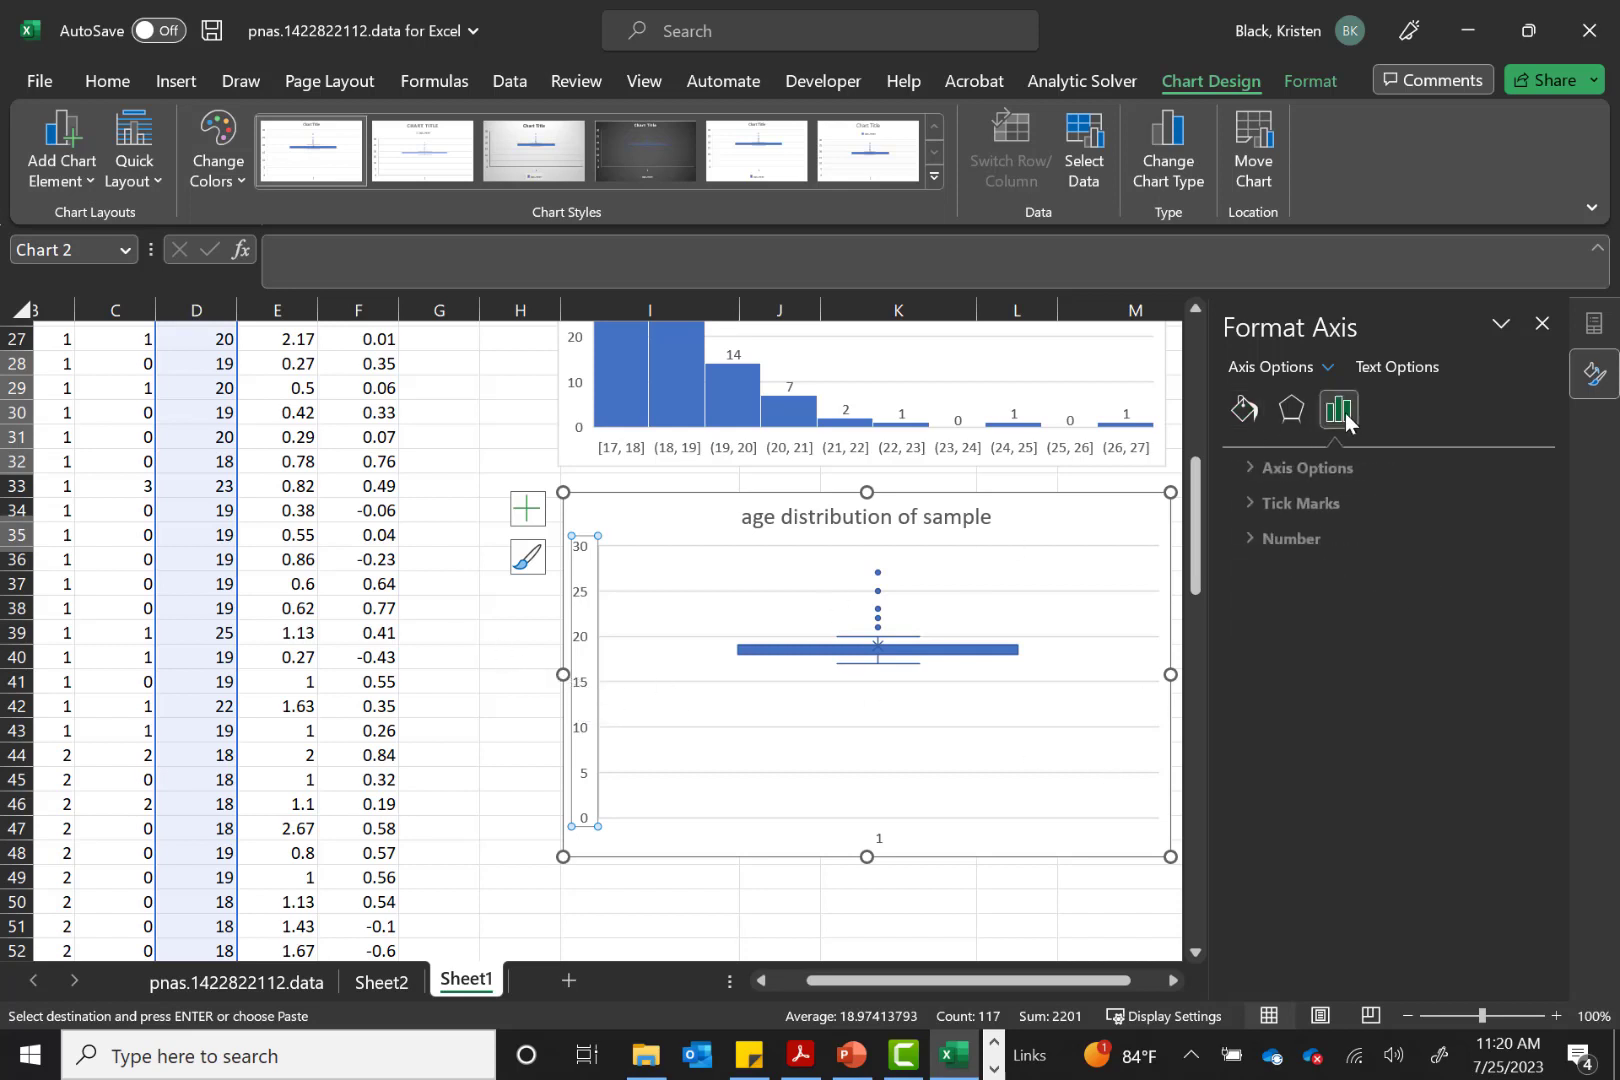
pyautogui.click(1260, 465)
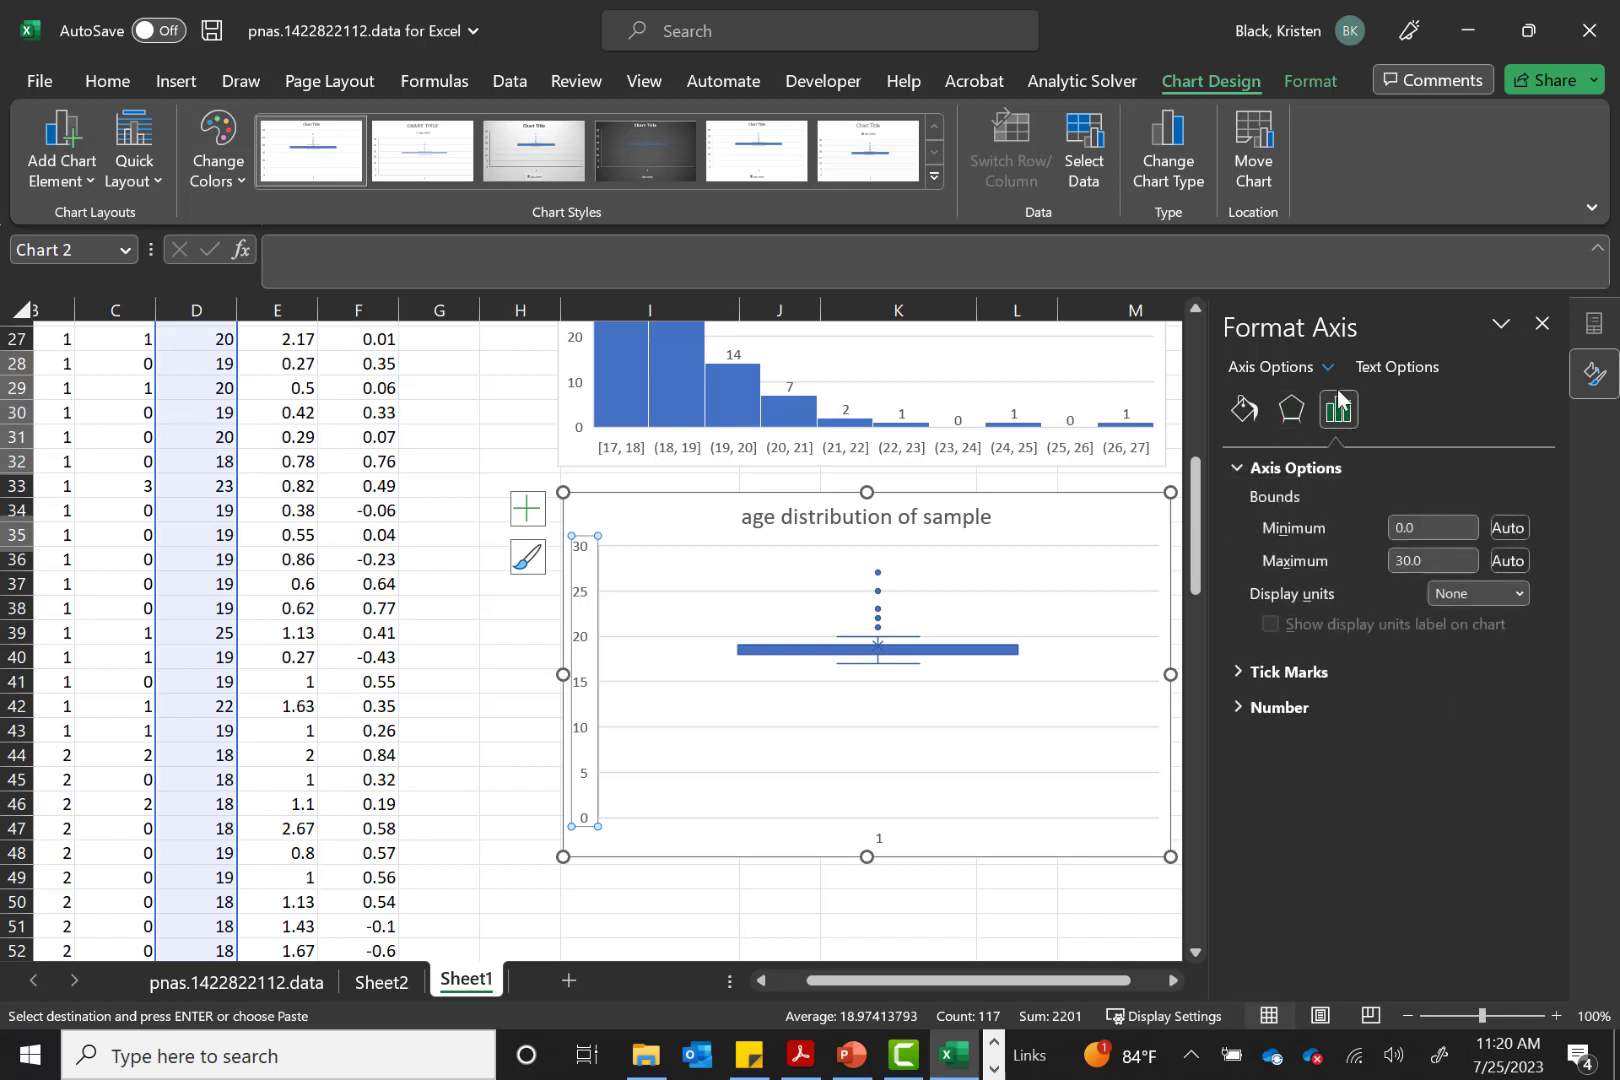
pyautogui.click(1451, 529)
pyautogui.press('Return')
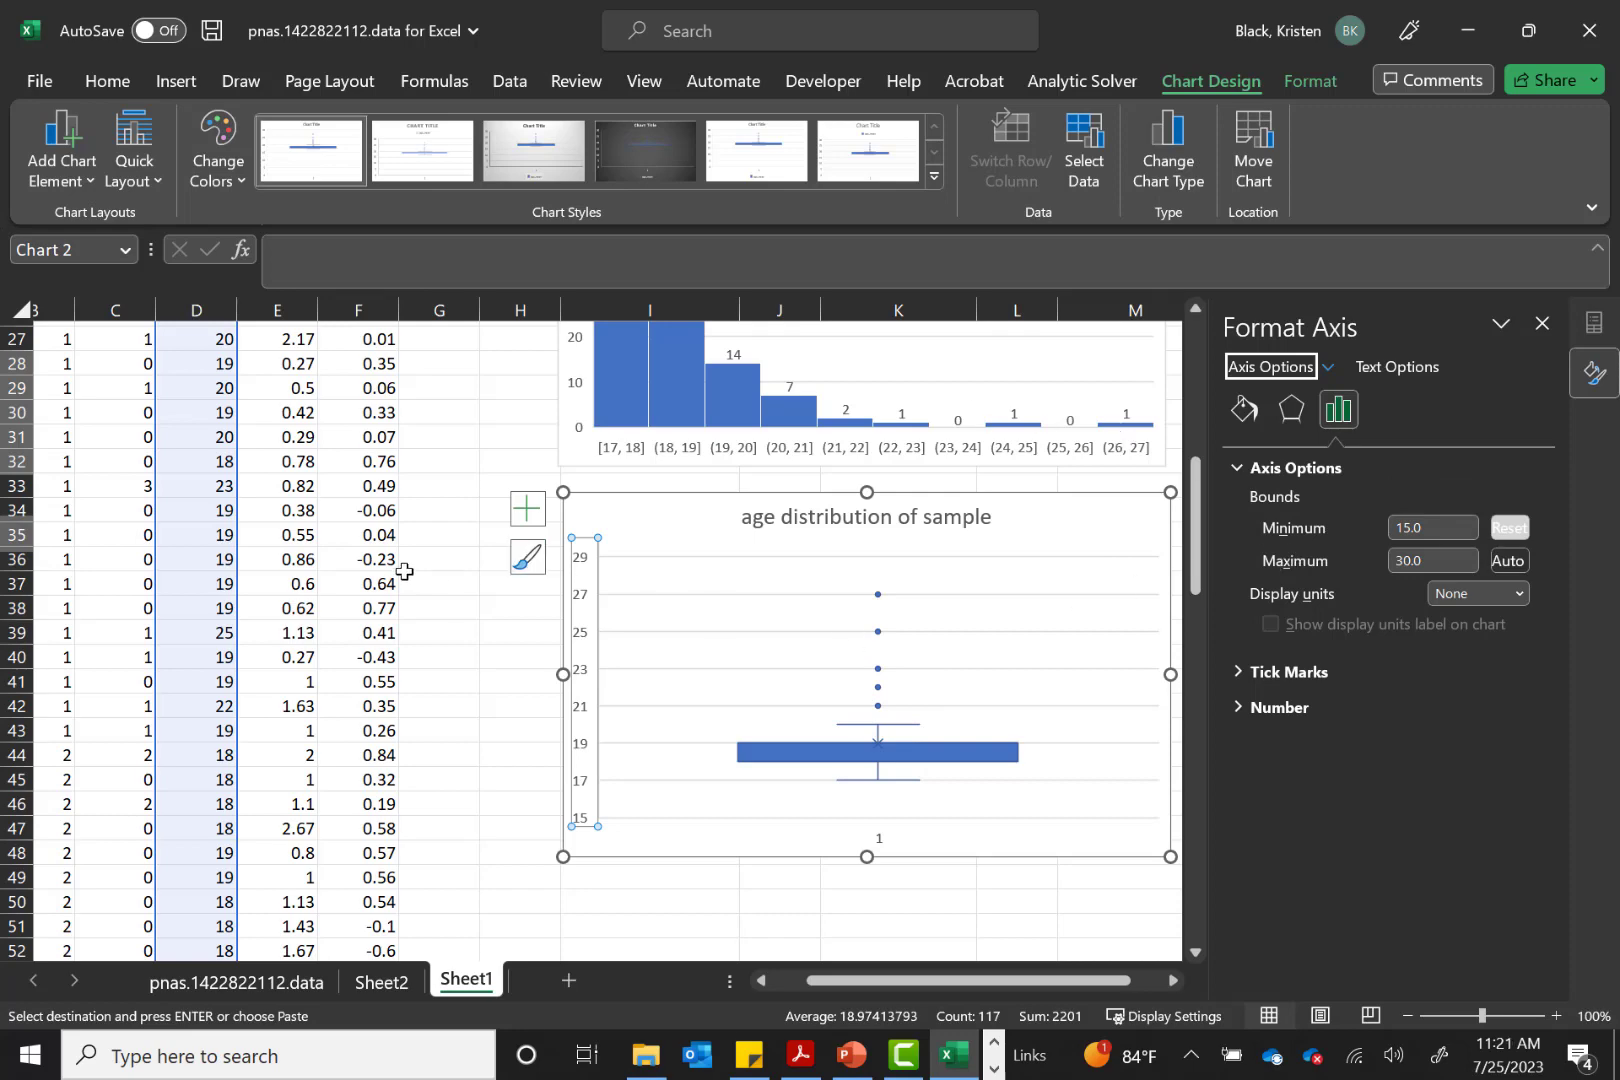
pyautogui.click(499, 436)
# Review the age_mean and Condition columns in the raw data to see how rows are grouped by condition
pyautogui.scroll(8, 500, 436)
pyautogui.scroll(2, 499, 436)
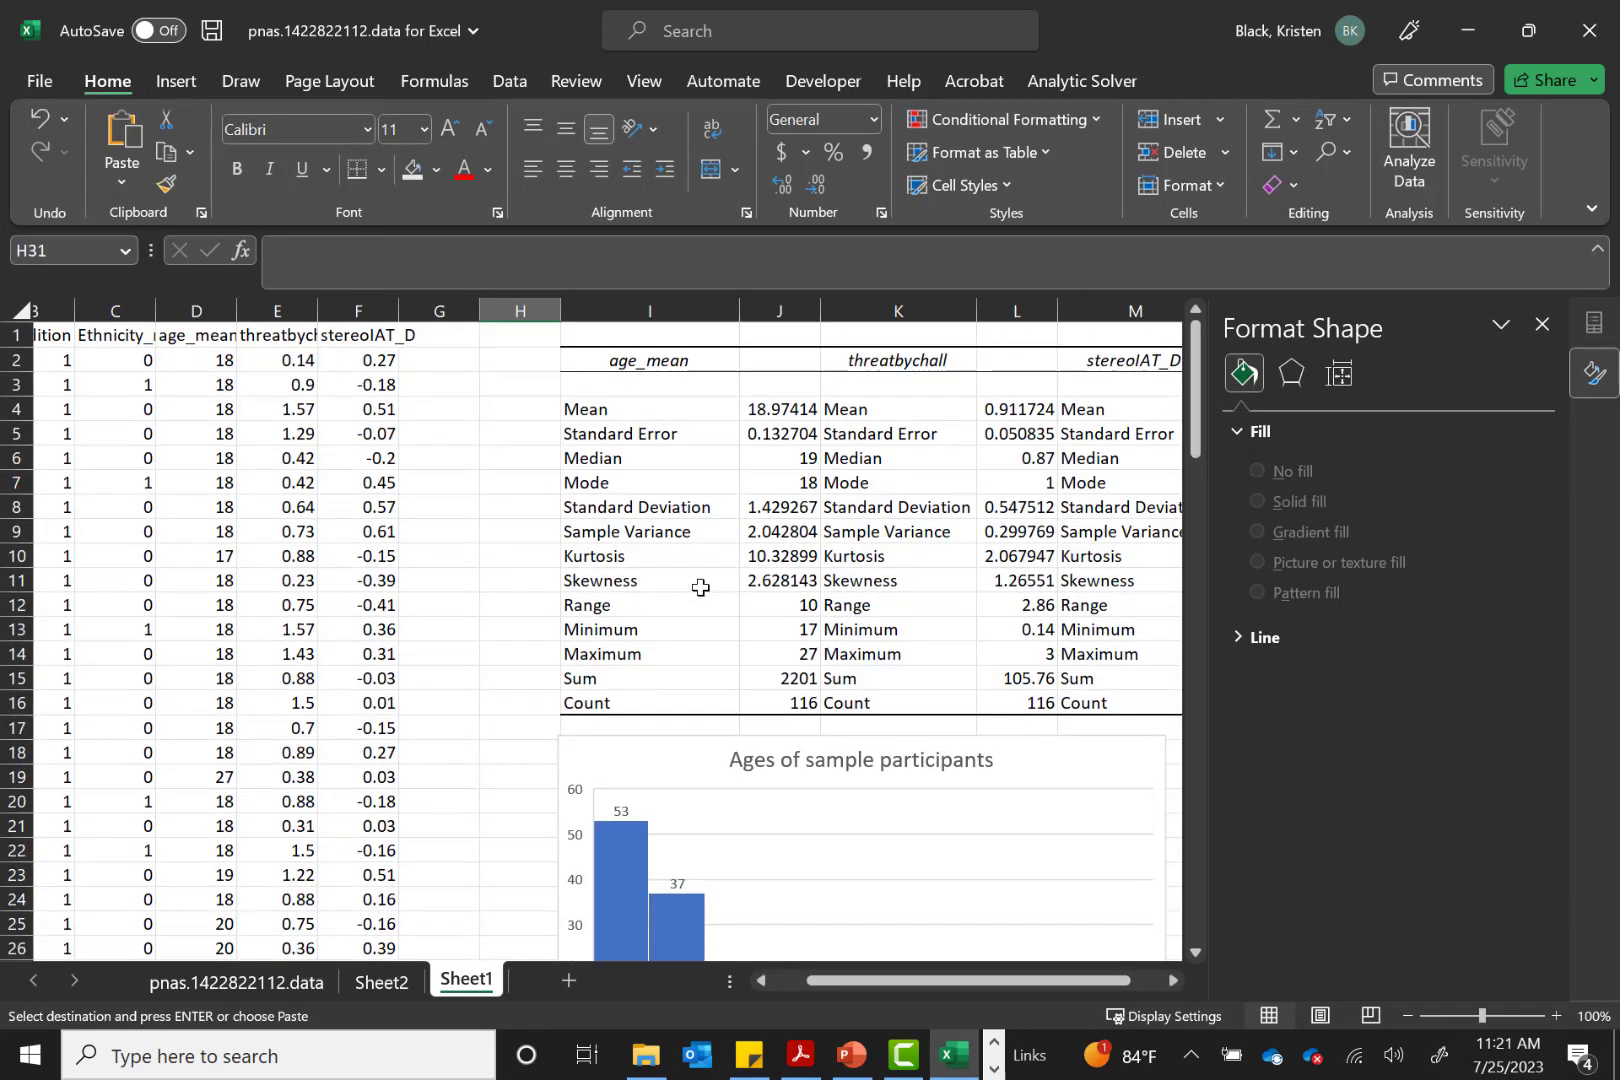
pyautogui.click(197, 339)
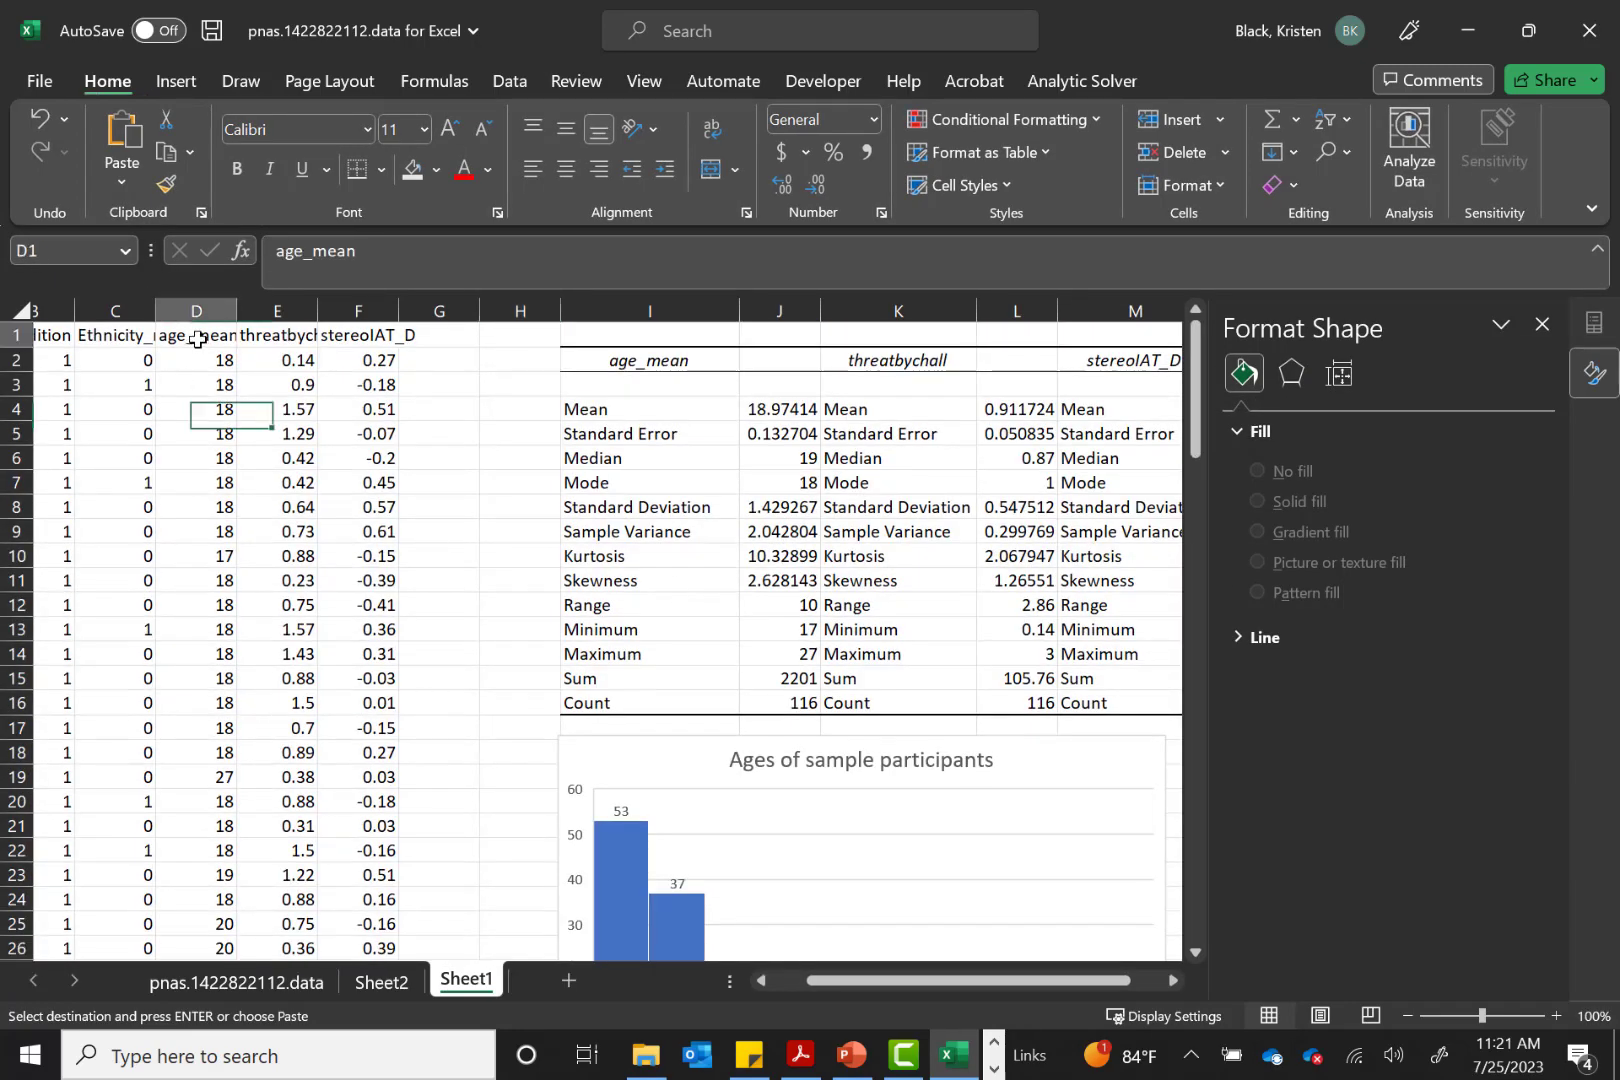
pyautogui.click(66, 340)
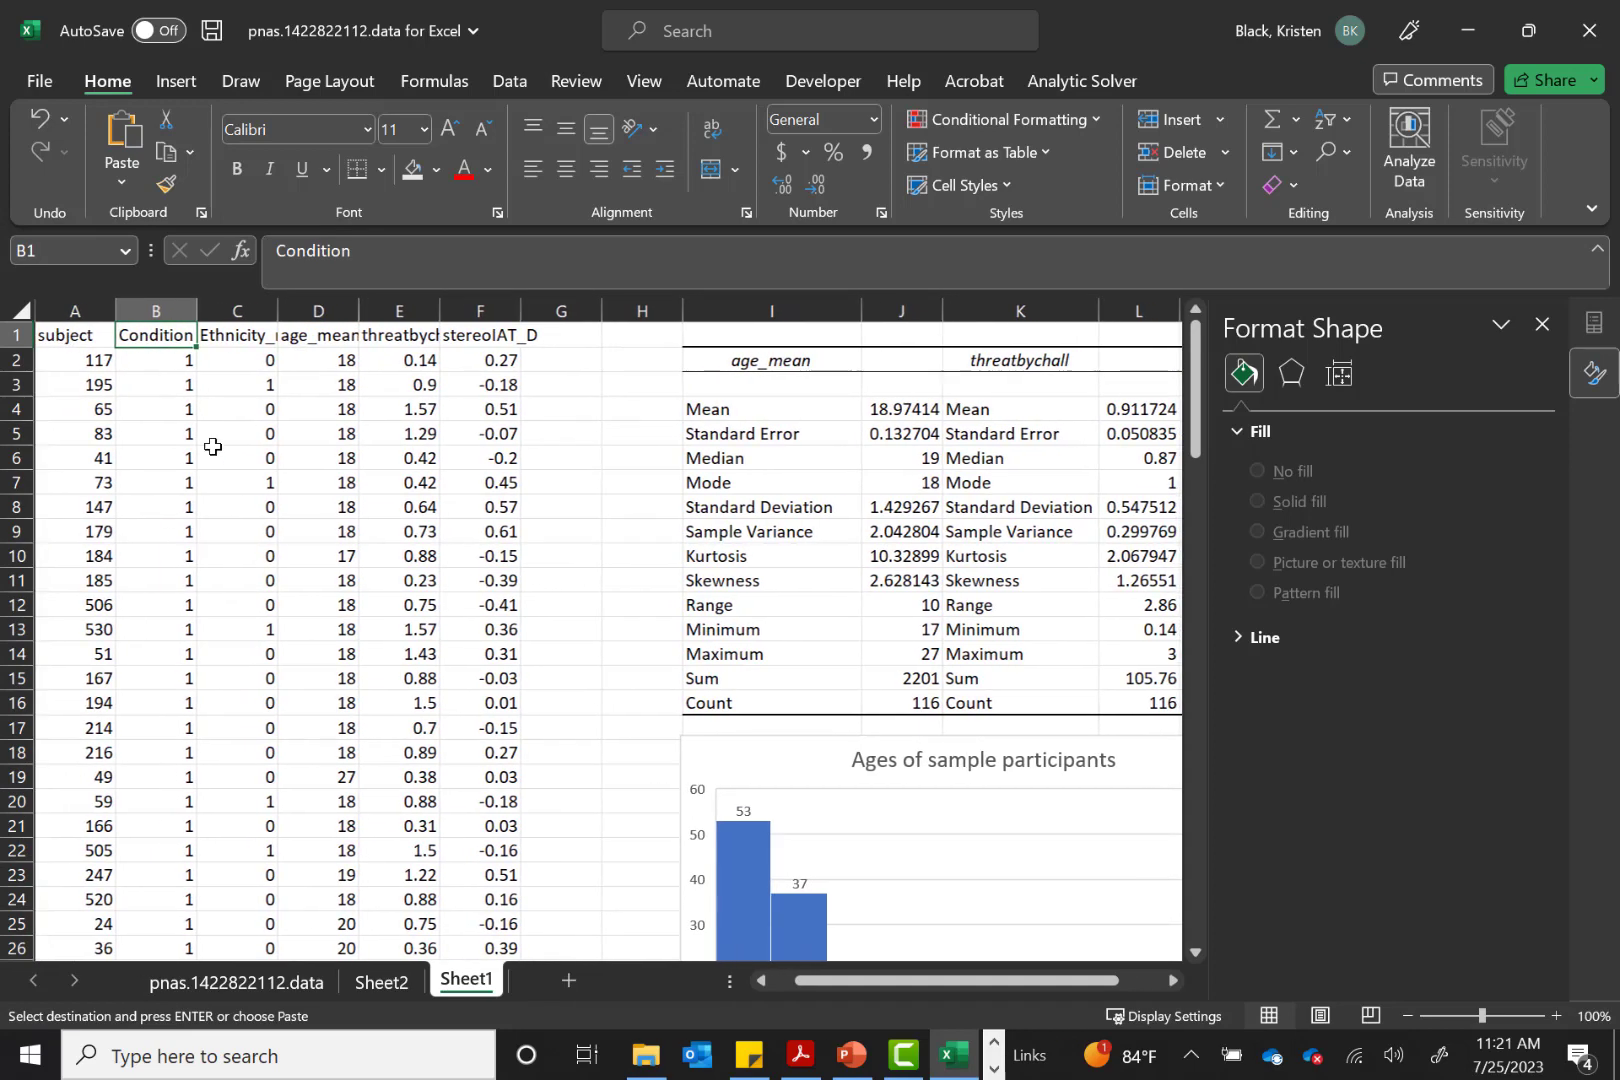
pyautogui.scroll(-2, 222, 564)
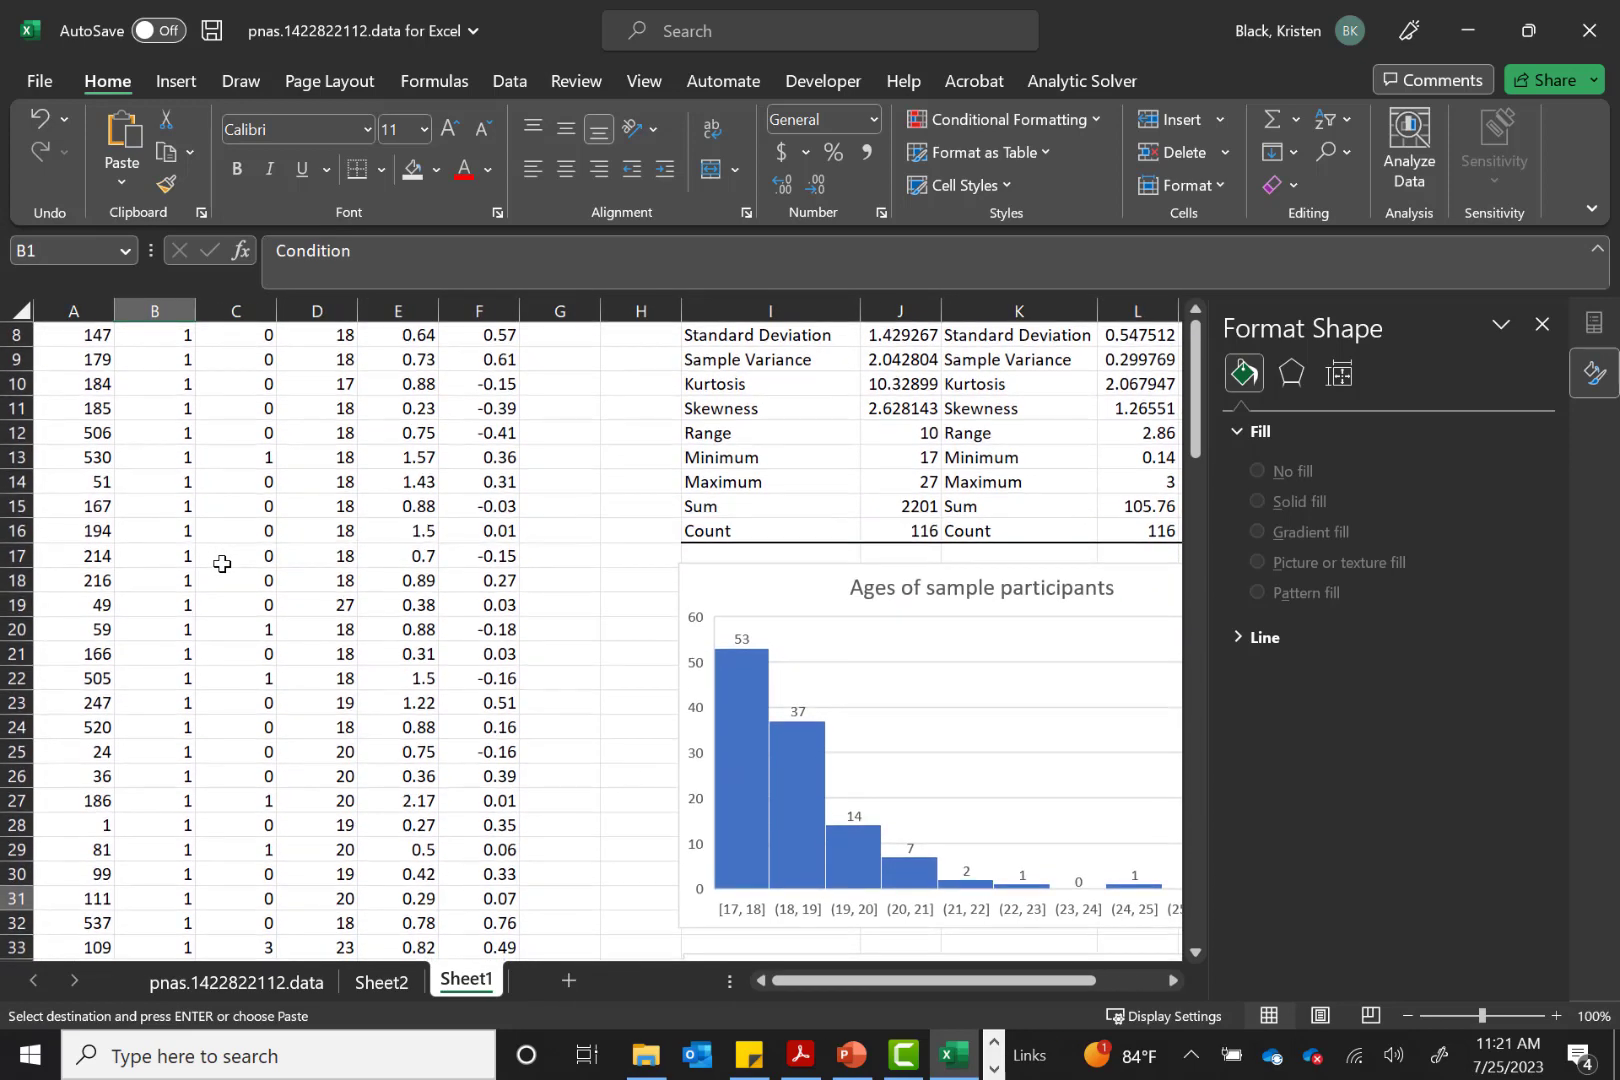
pyautogui.scroll(-1, 222, 564)
pyautogui.scroll(-2, 222, 564)
pyautogui.scroll(5, 222, 564)
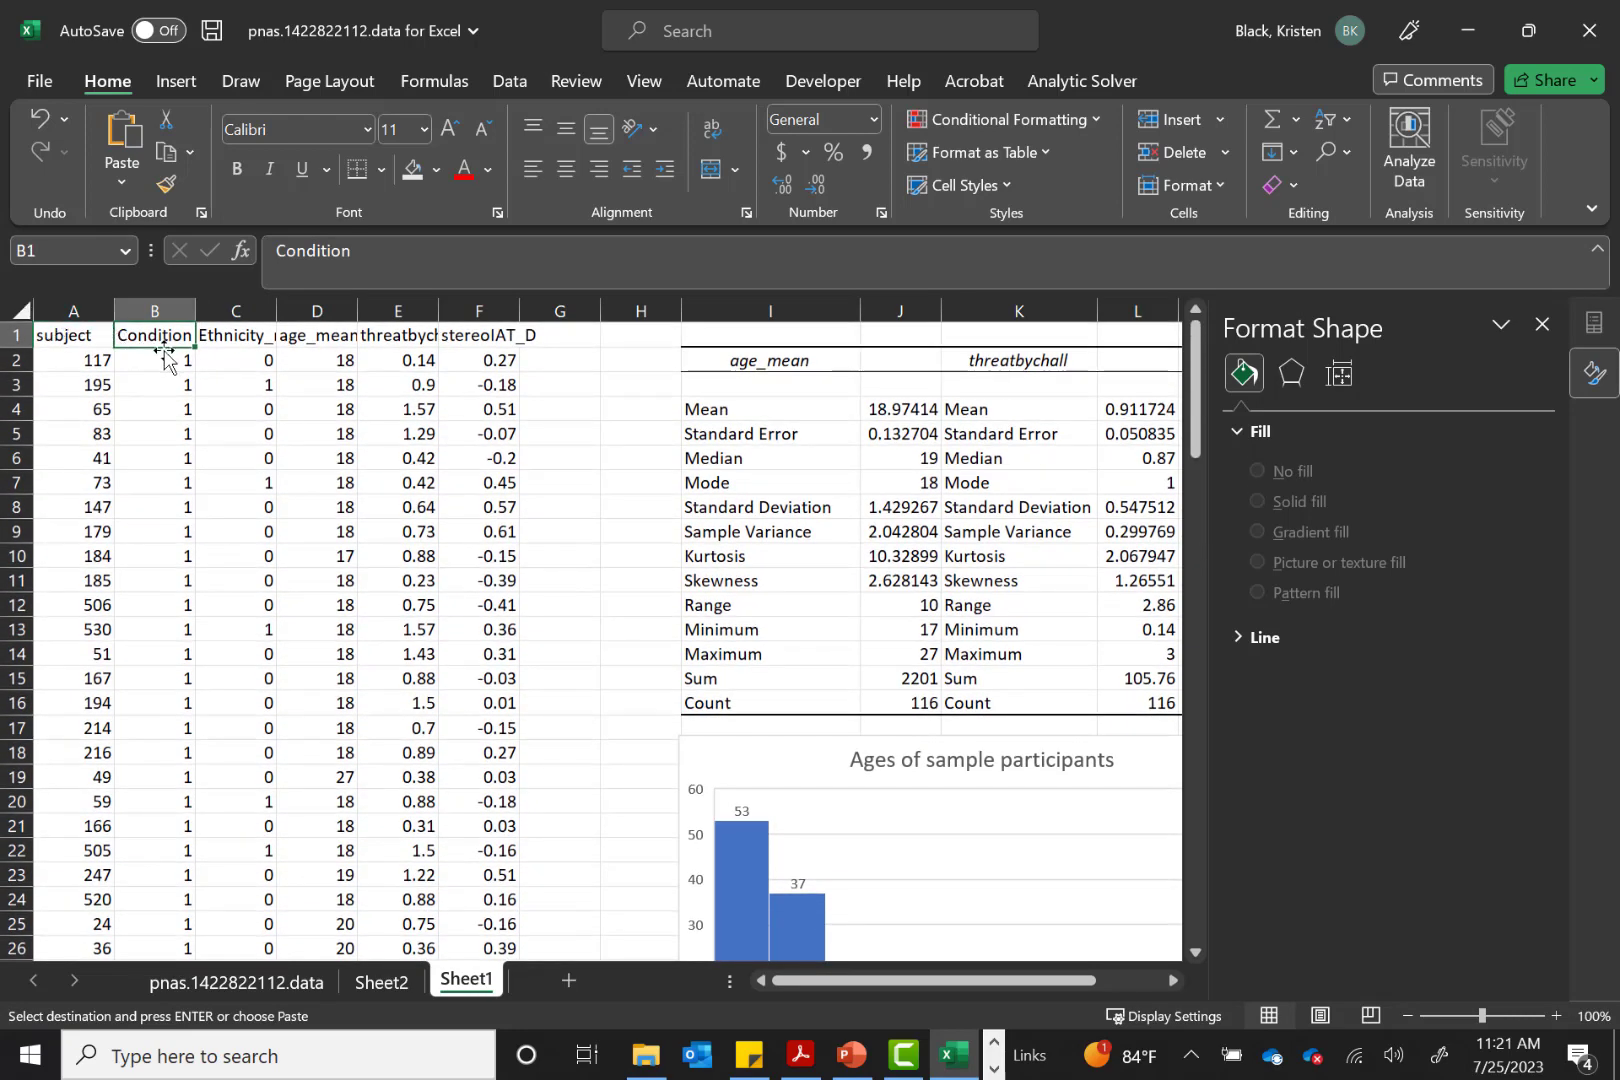
# Turn on filtering for the data in columns A through F, from subject to stereoIAT_D
pyautogui.moveTo(77, 296); pyautogui.dragTo(491, 312)
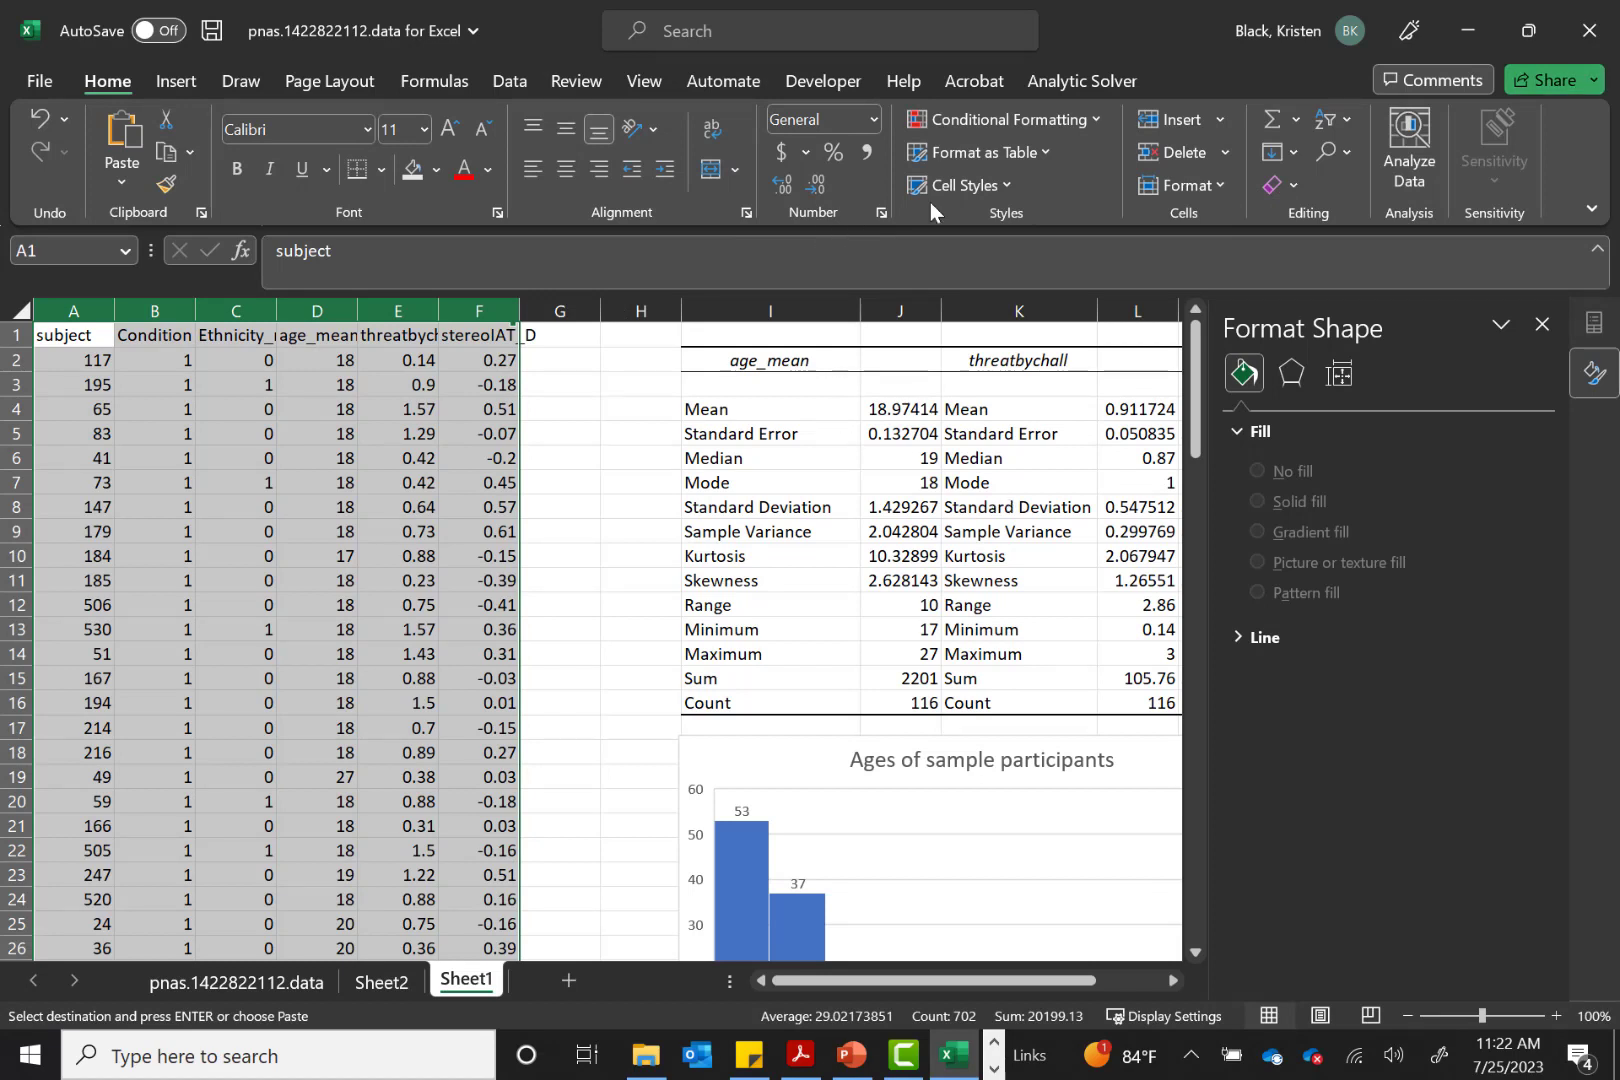
pyautogui.click(1332, 119)
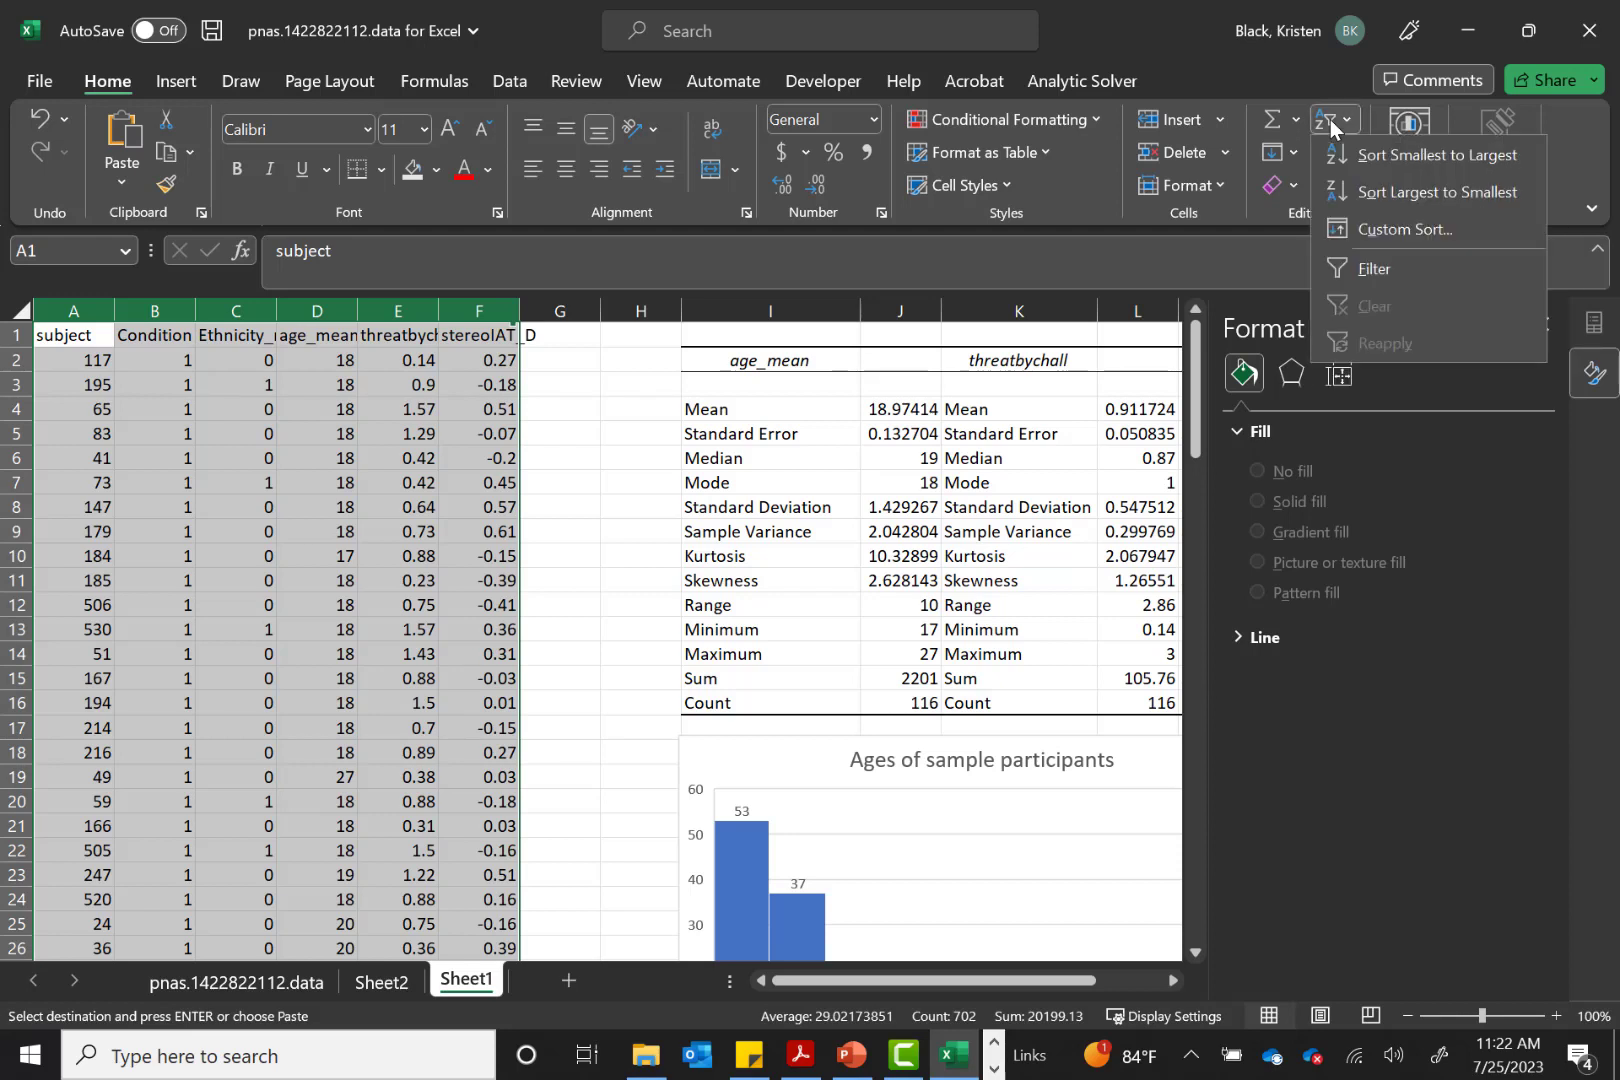
pyautogui.click(1378, 270)
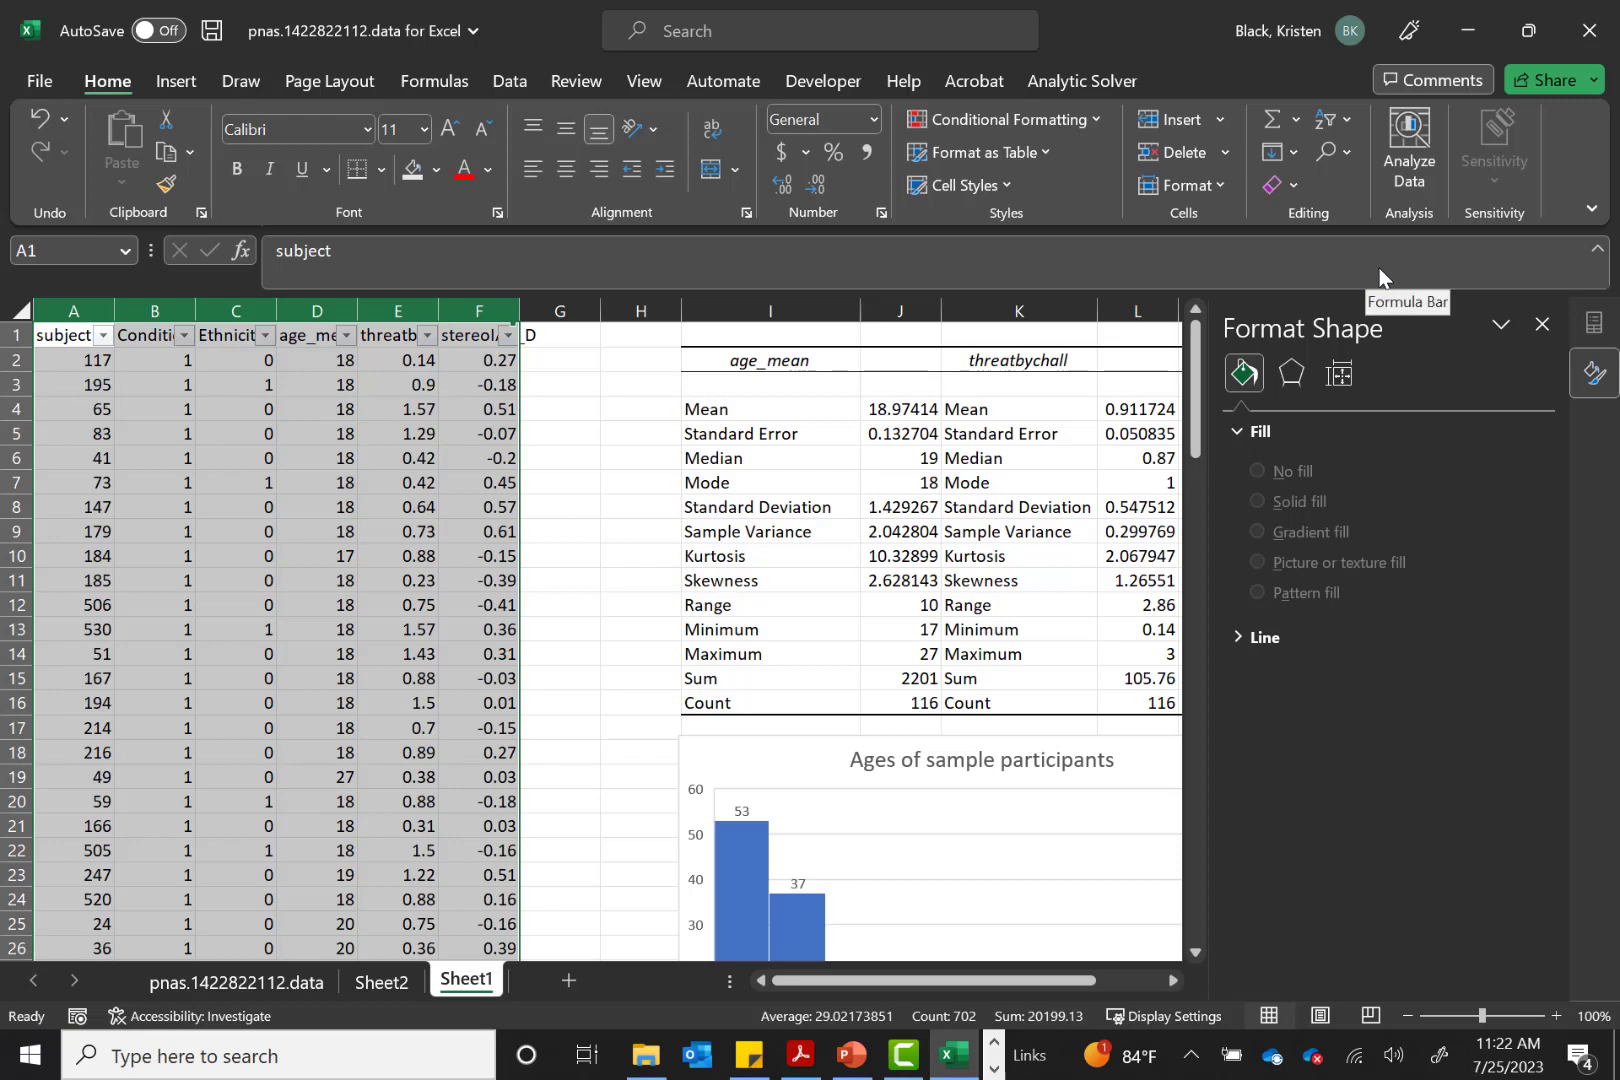
# Switch filtering off and on again for columns A through F
pyautogui.click(241, 81)
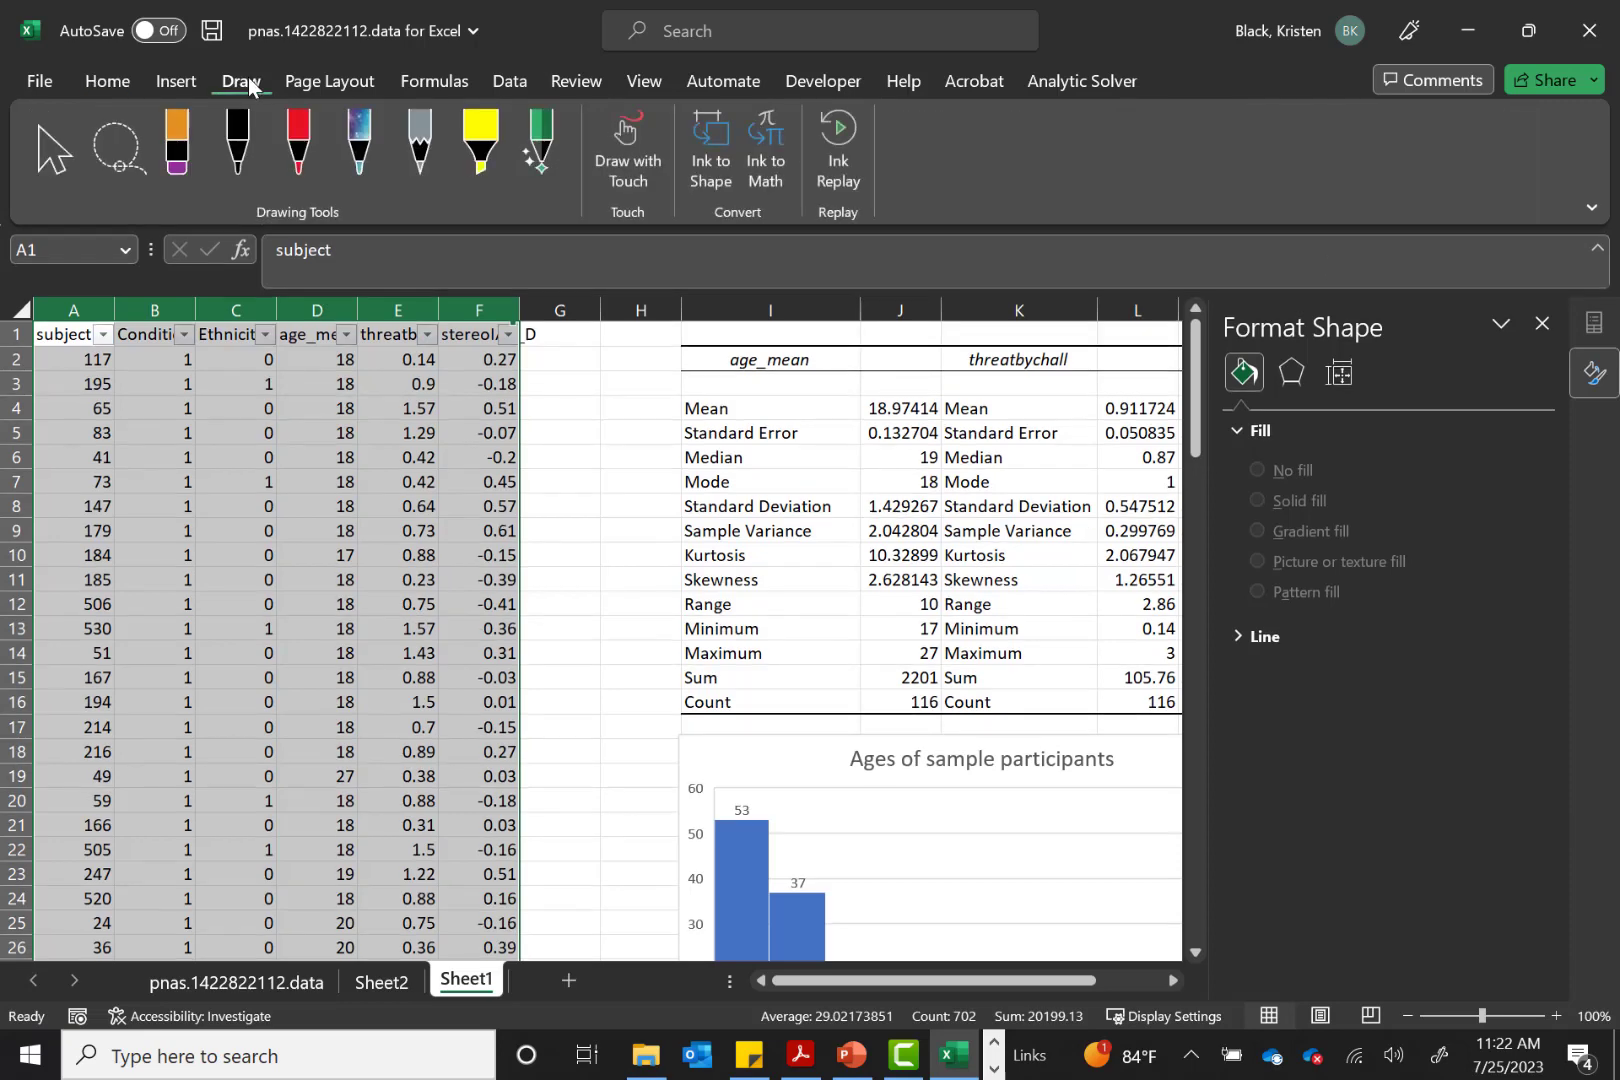
pyautogui.click(503, 82)
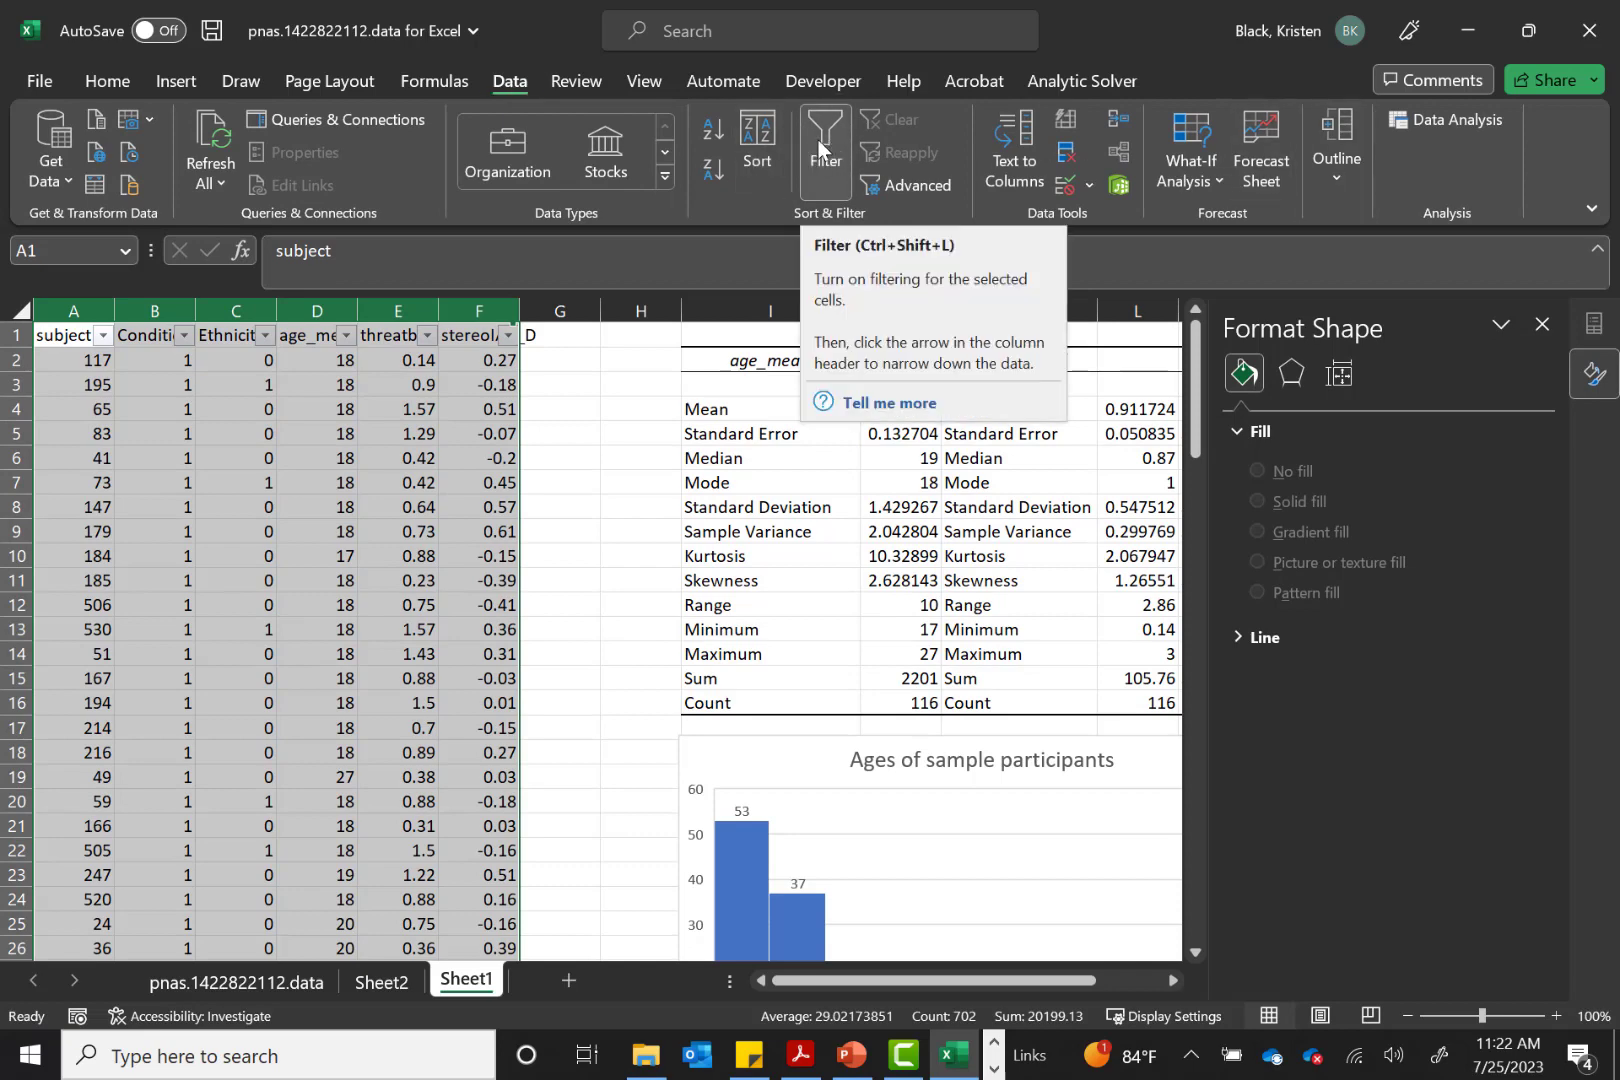
pyautogui.hotkey('ctrl', 'shift', 'l')
pyautogui.hotkey('ctrl', 'c')
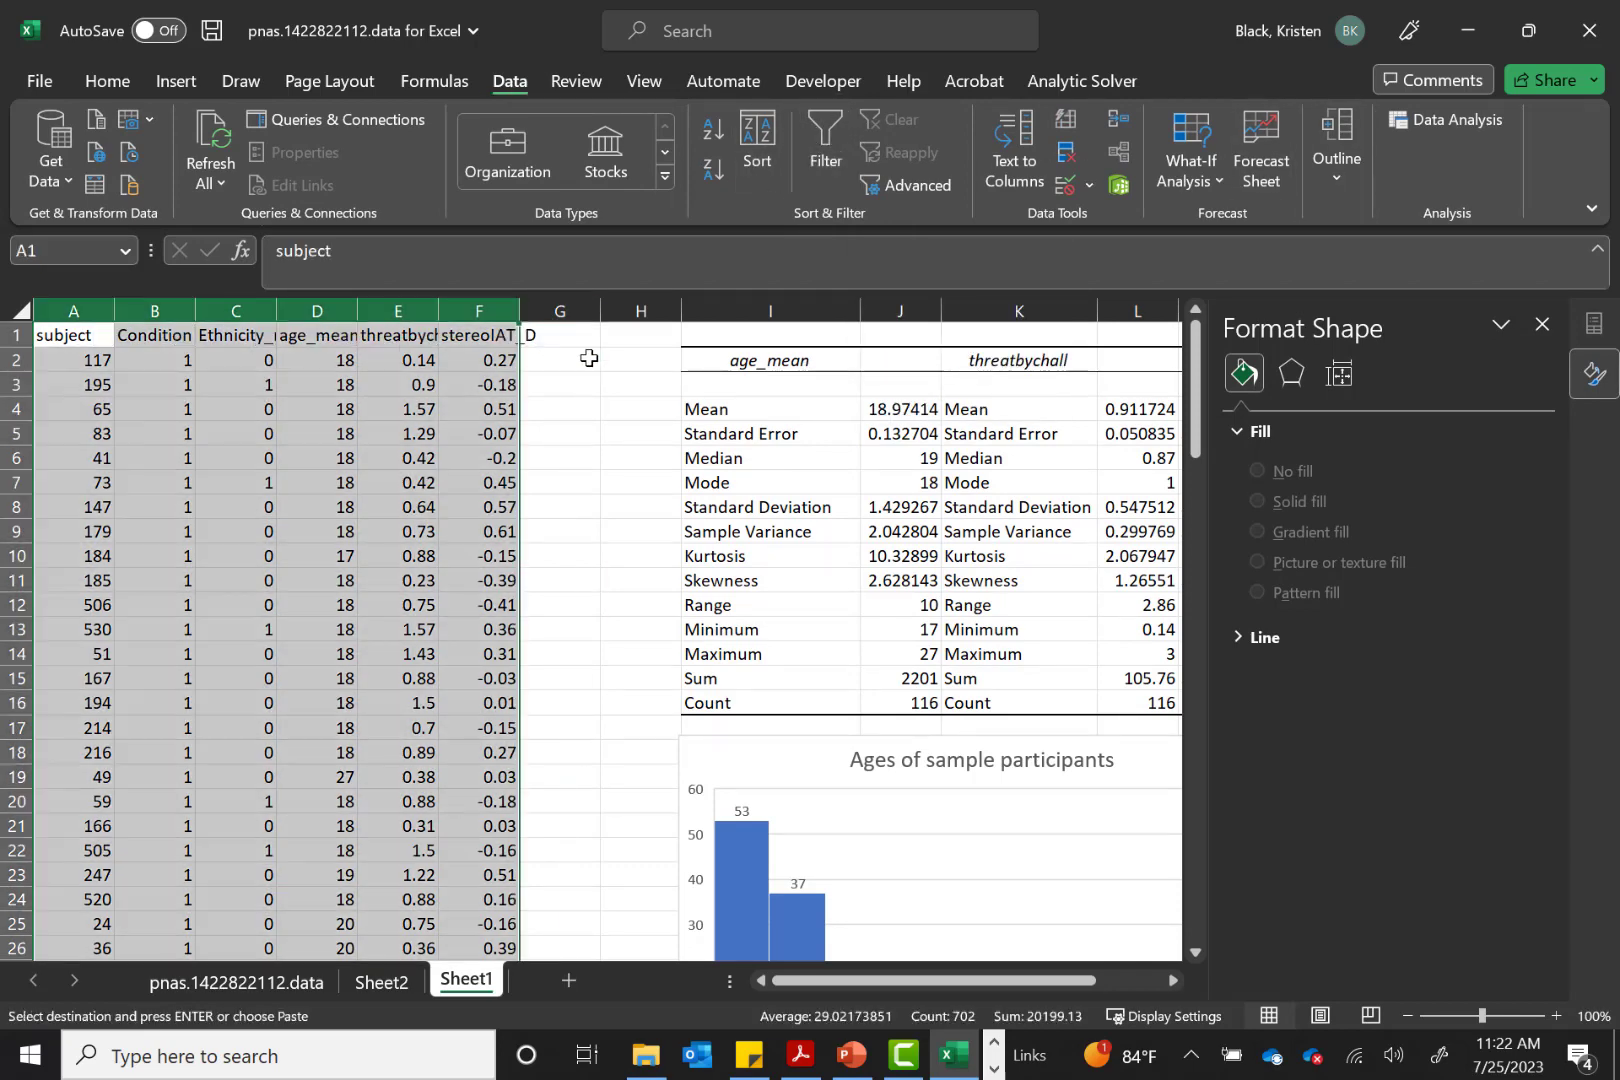
pyautogui.click(829, 127)
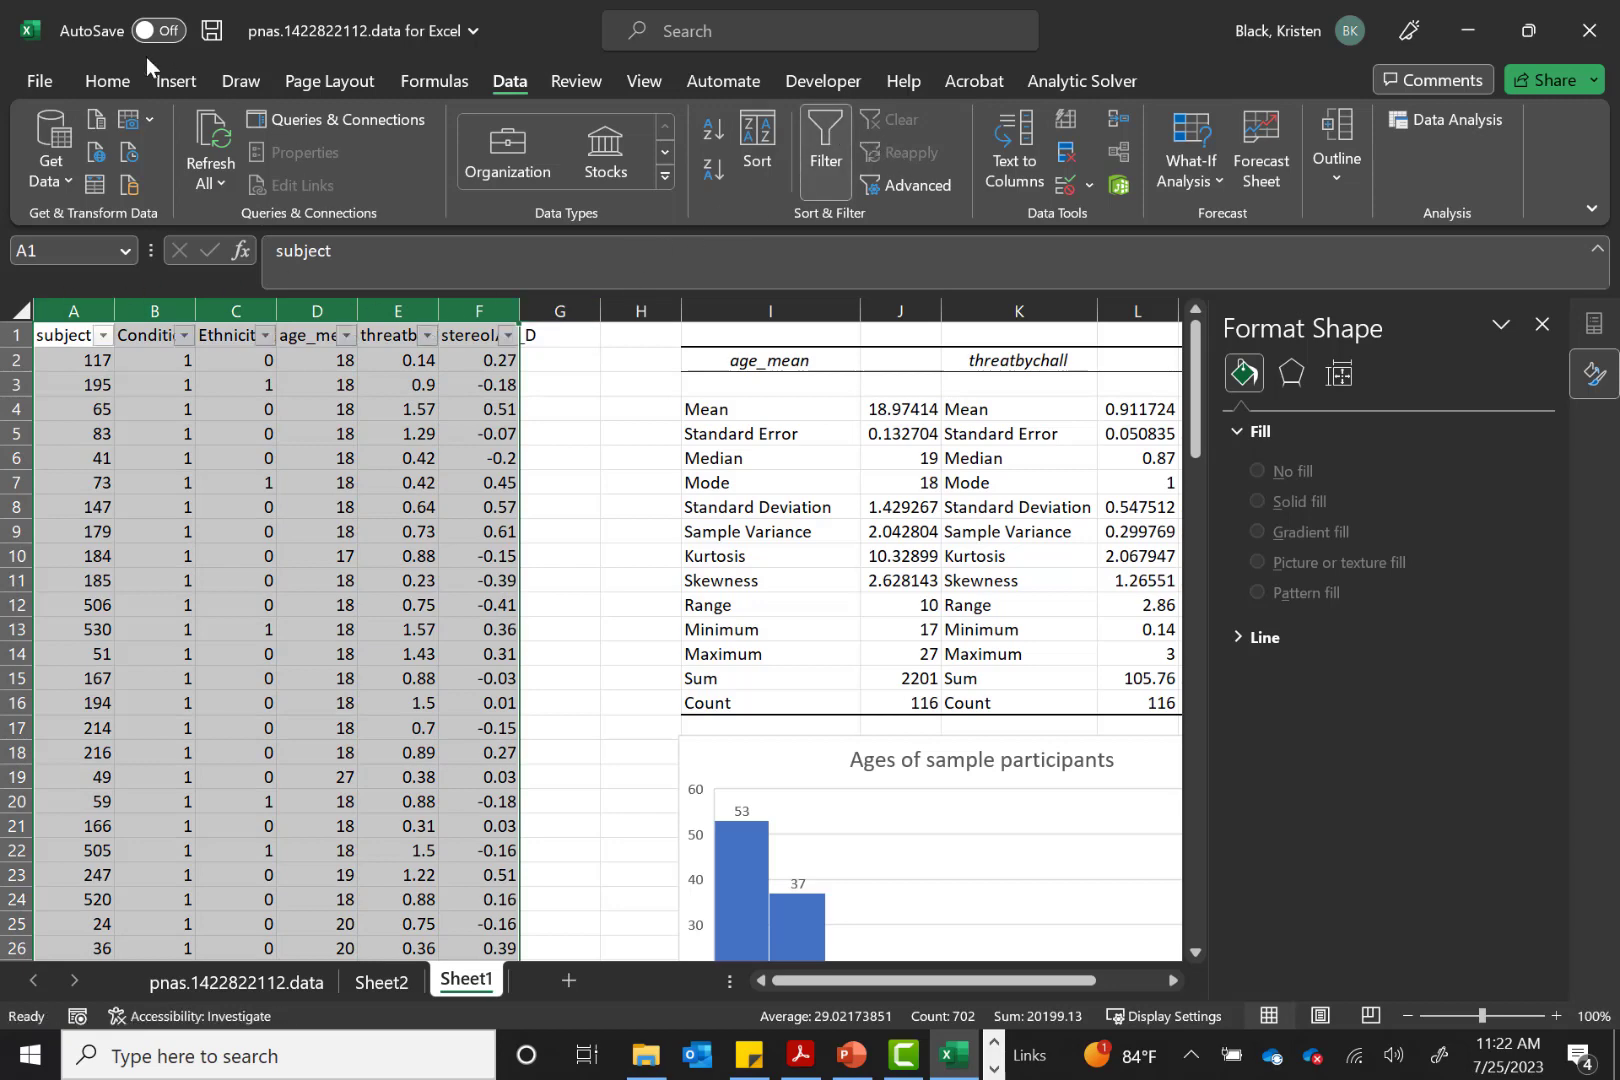
pyautogui.click(114, 78)
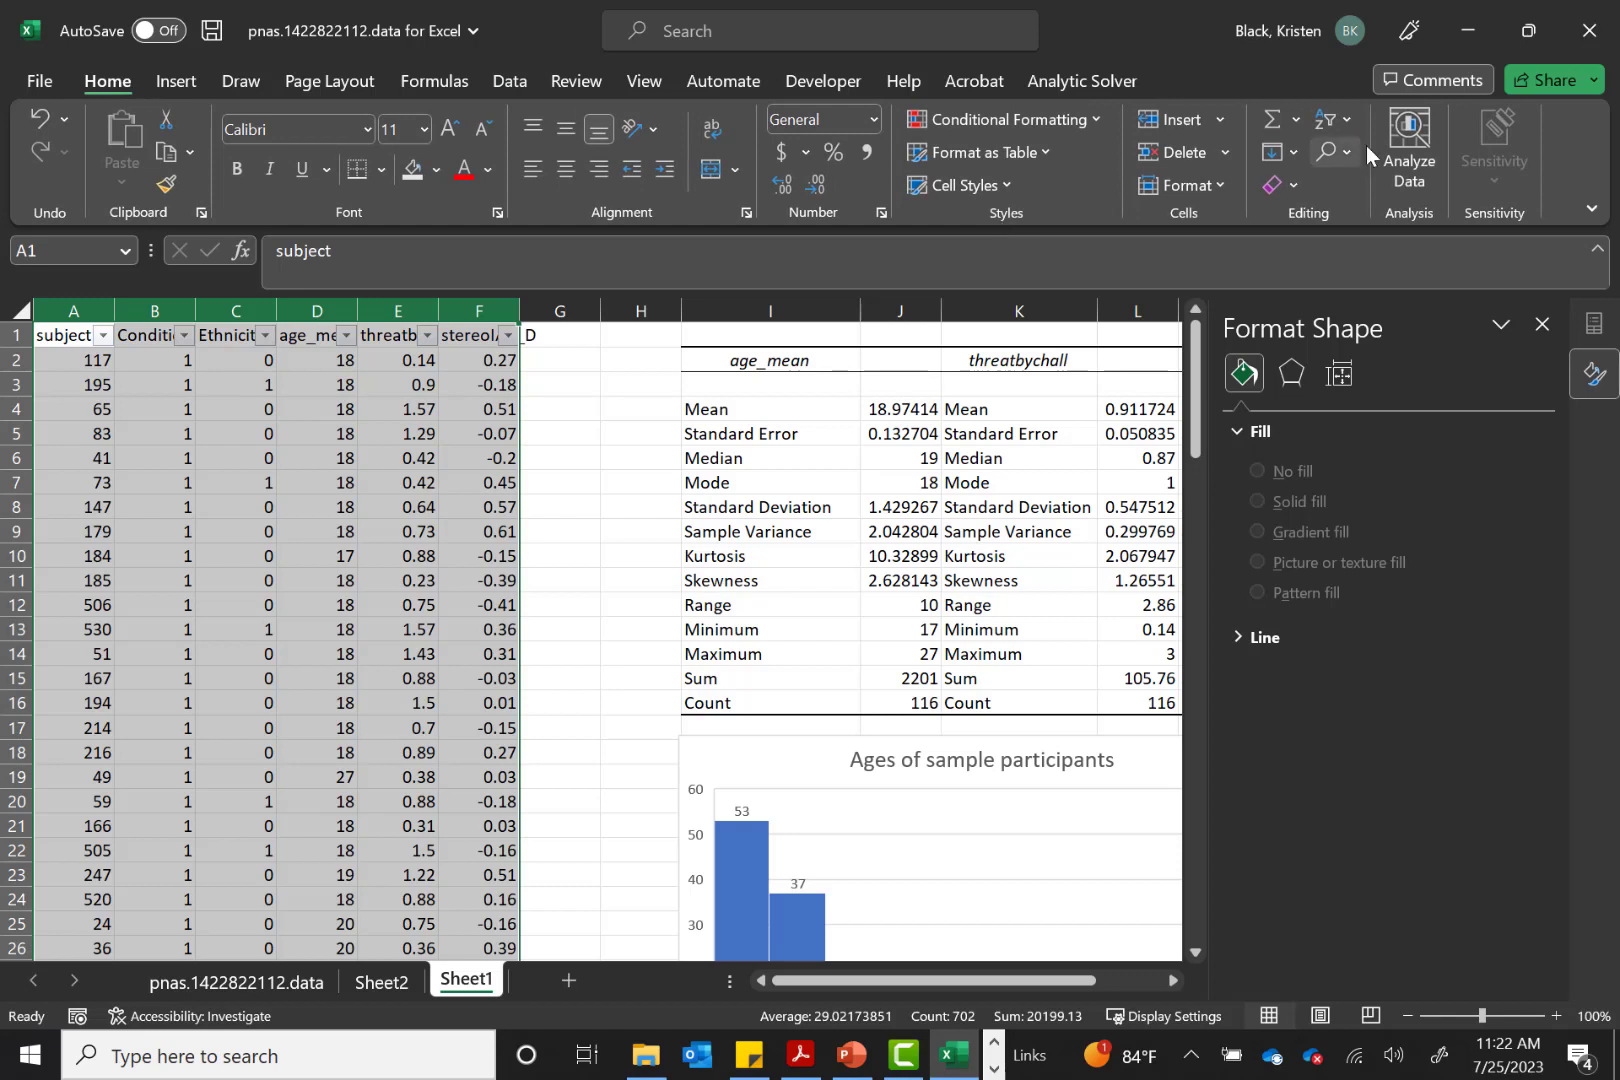
pyautogui.click(1336, 122)
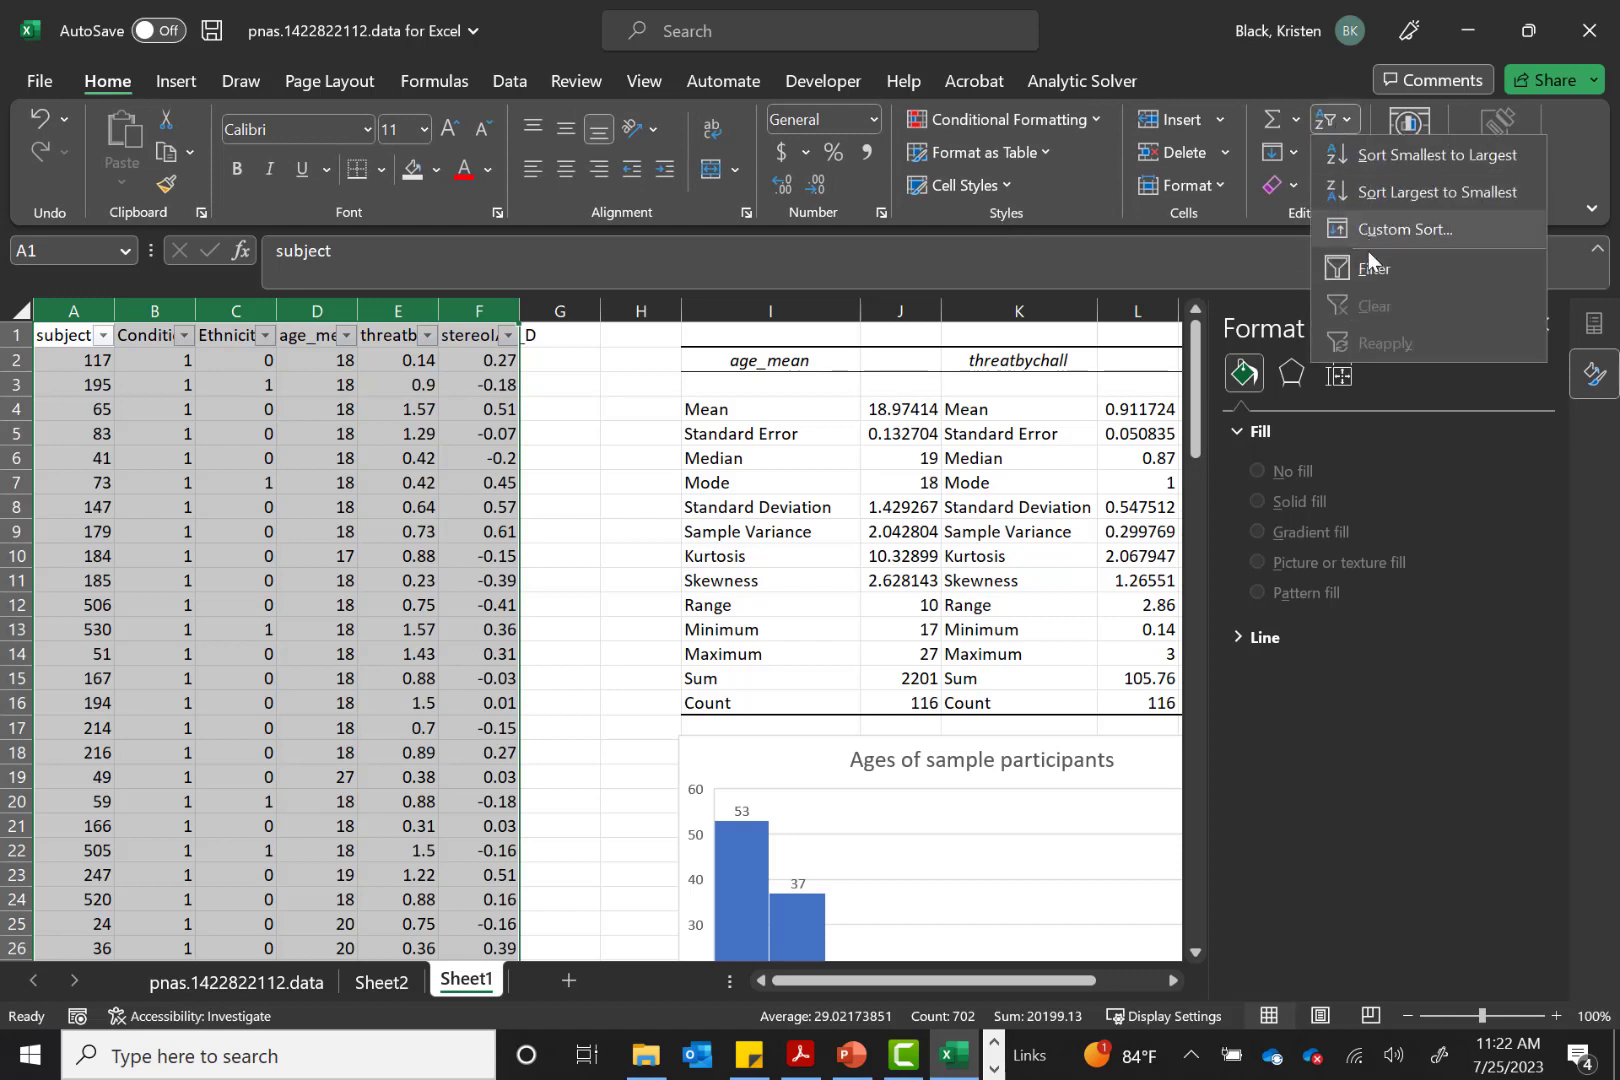
pyautogui.click(568, 388)
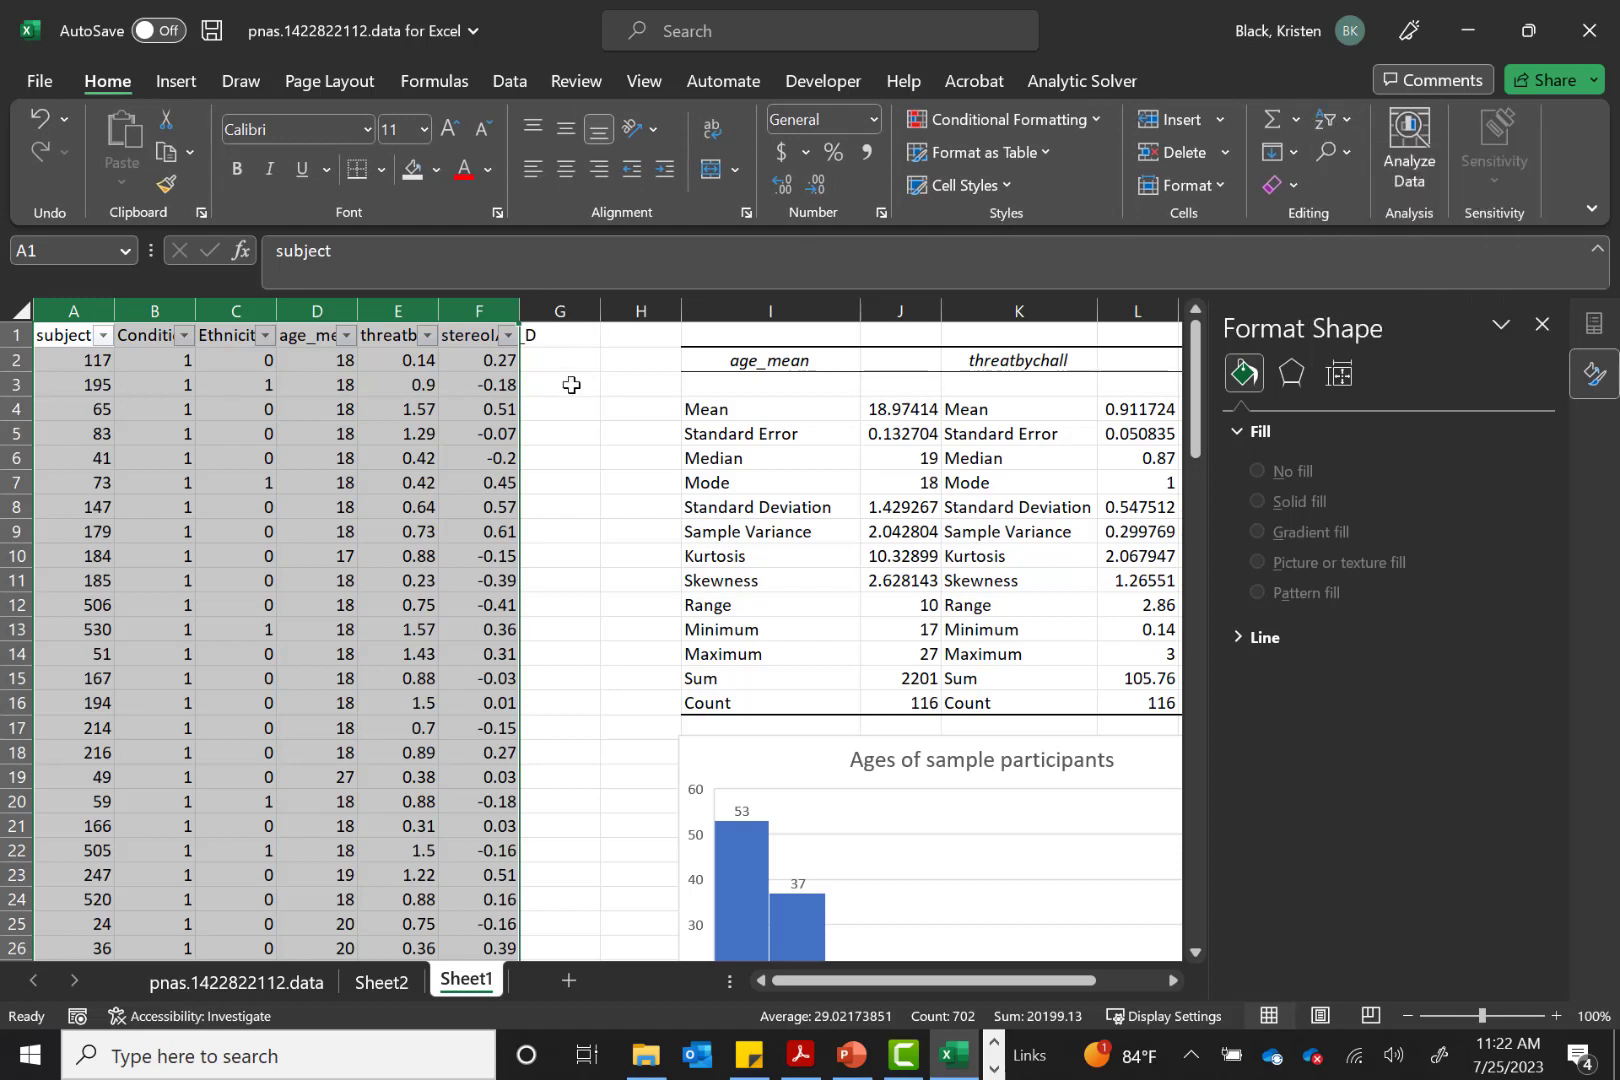
# Sort the data by Condition from smallest to largest
pyautogui.click(163, 362)
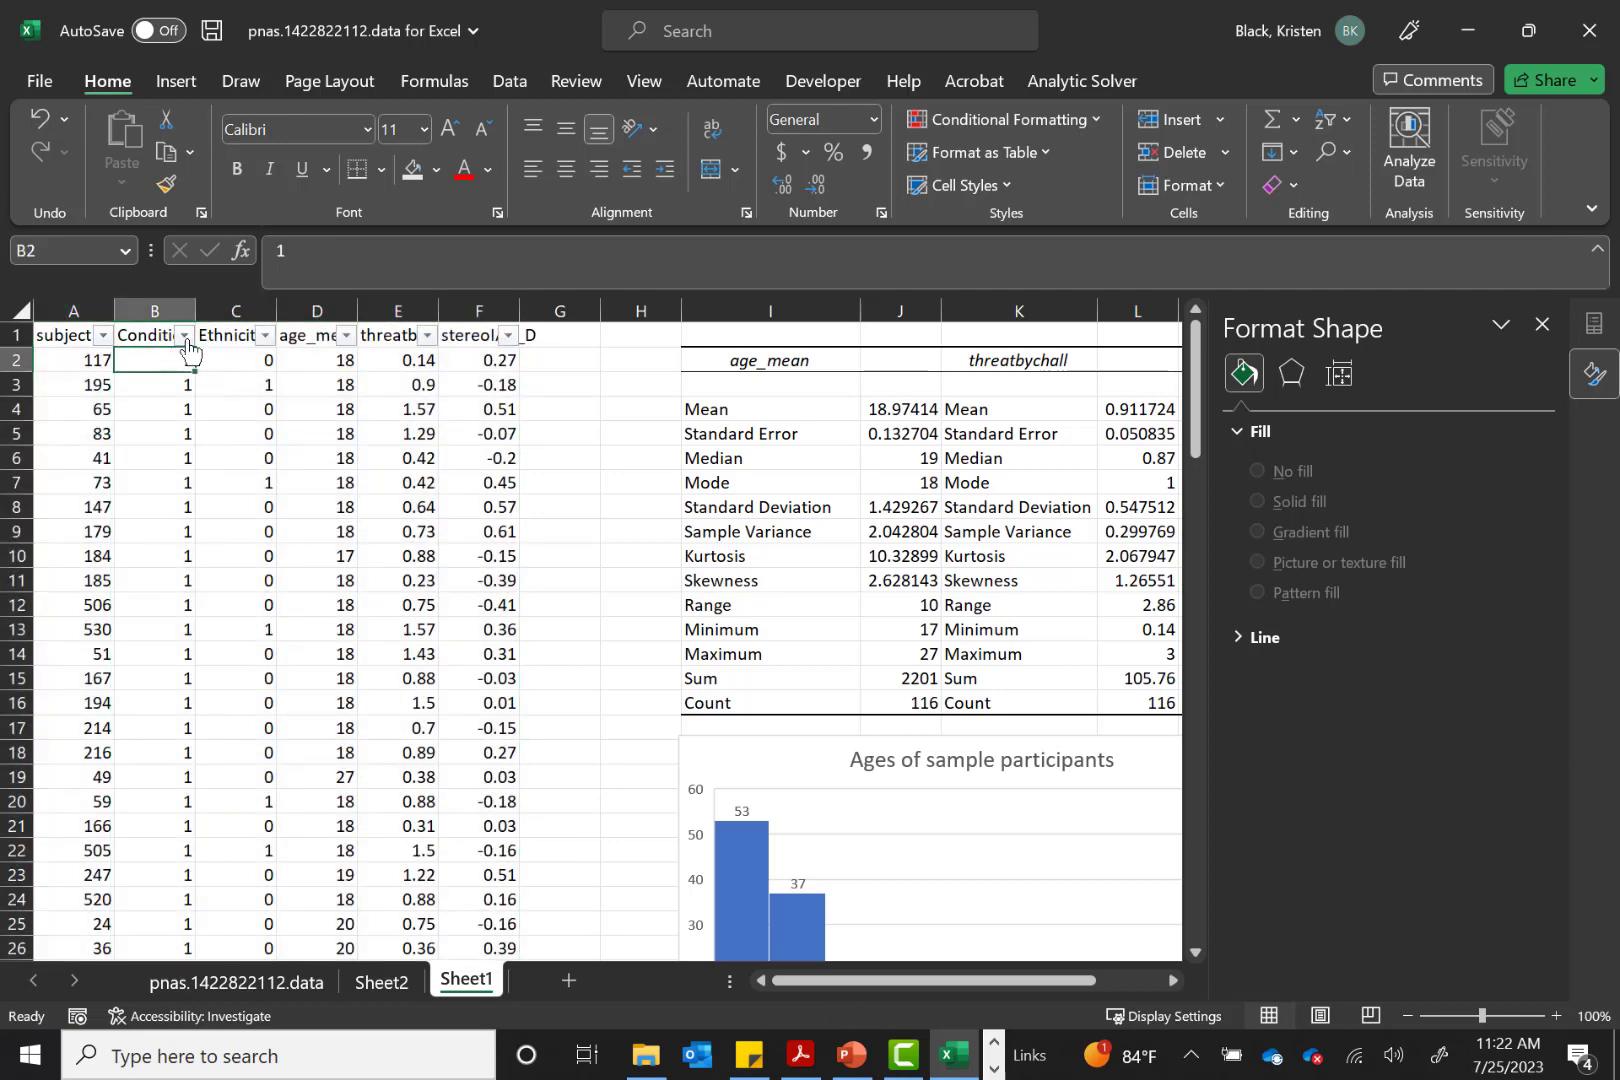
pyautogui.click(185, 335)
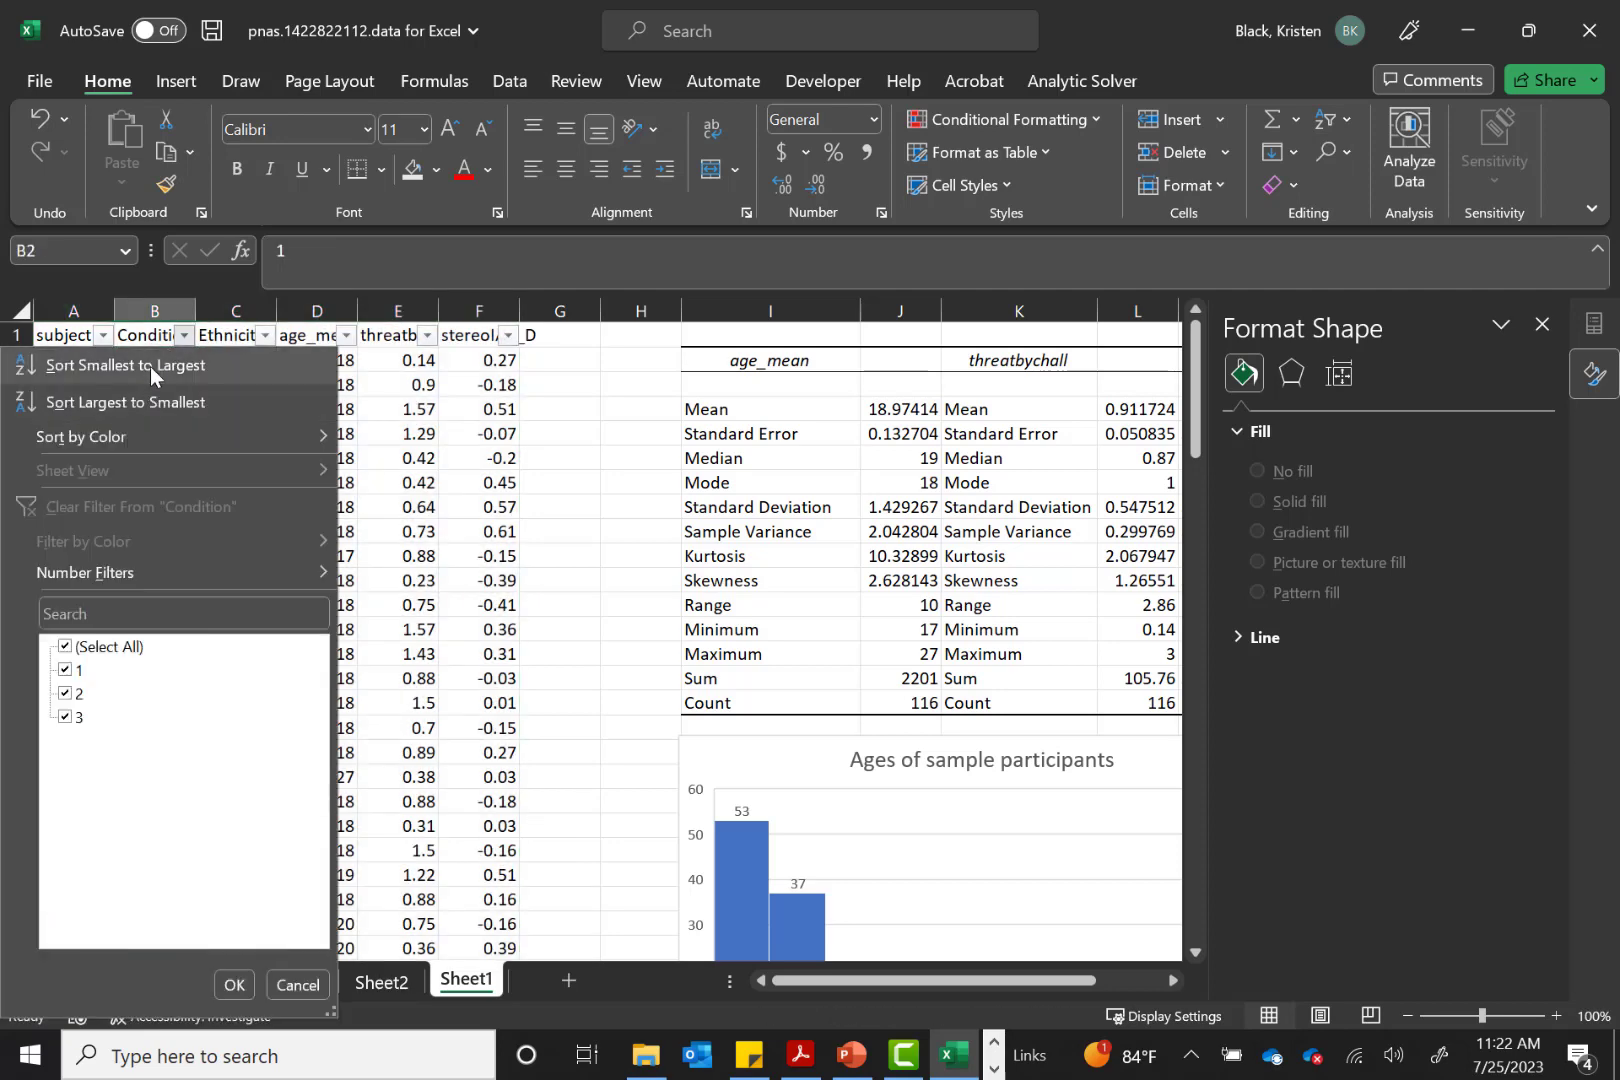
pyautogui.click(151, 366)
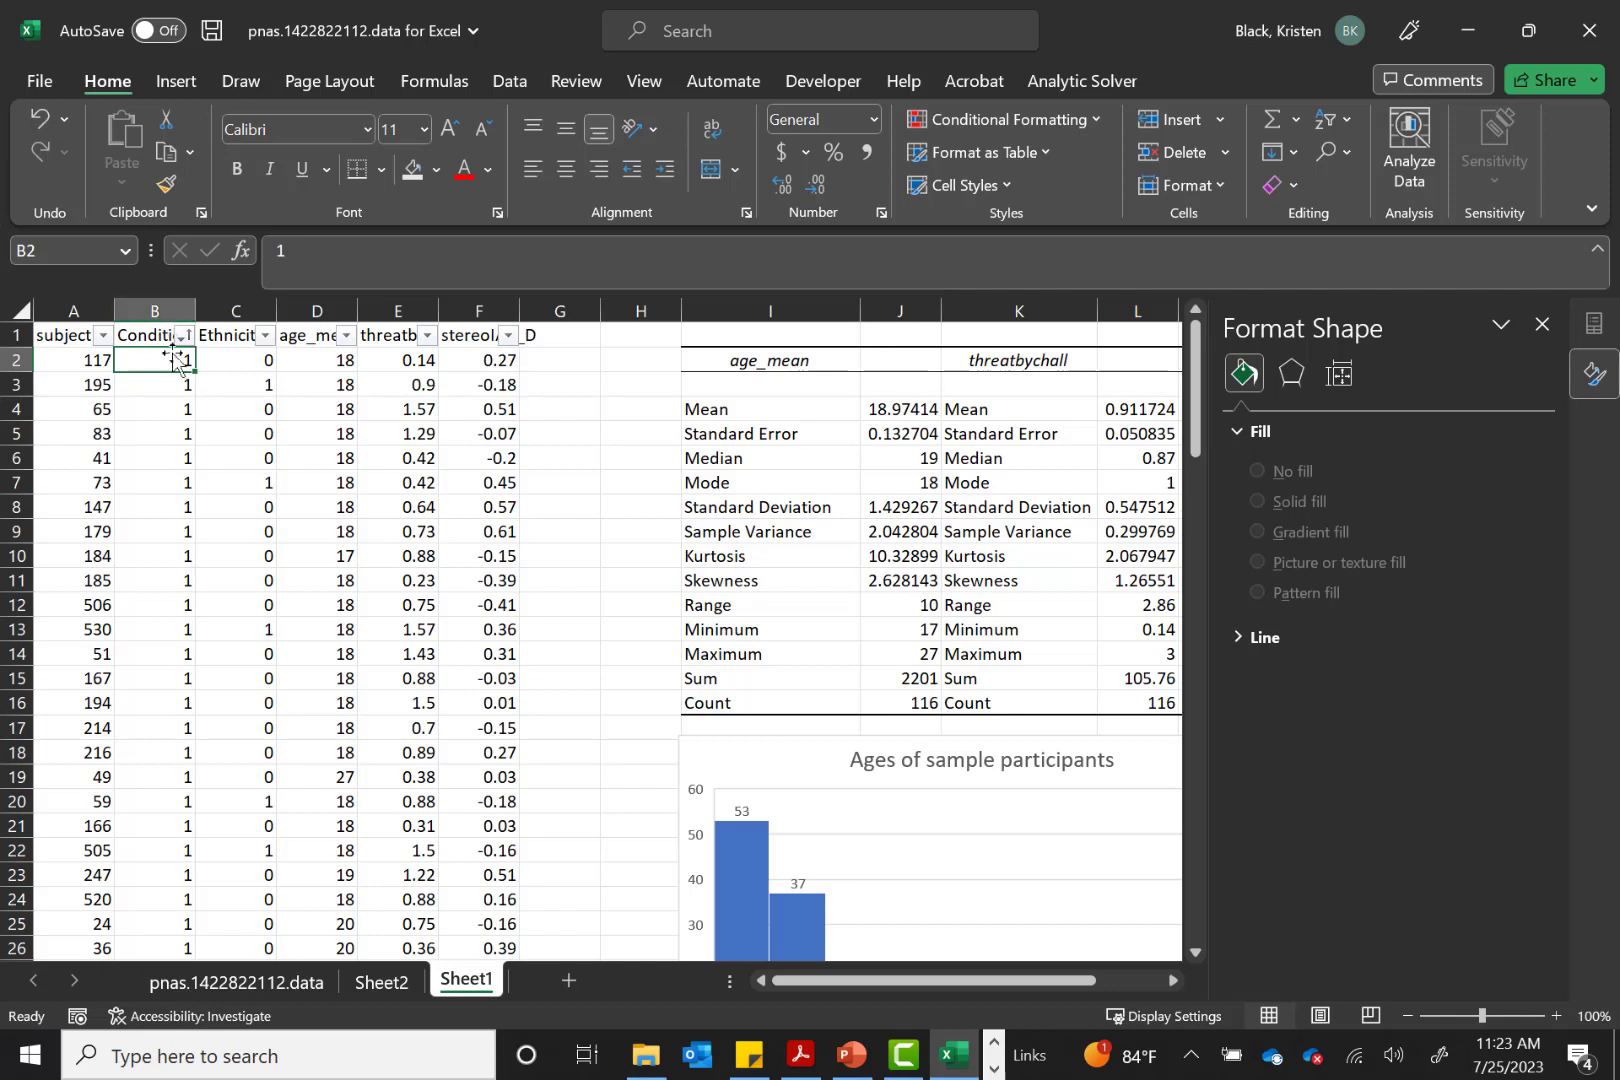
# Copy the Condition and age_mean columns into columns A and B of a new worksheet
pyautogui.click(348, 366)
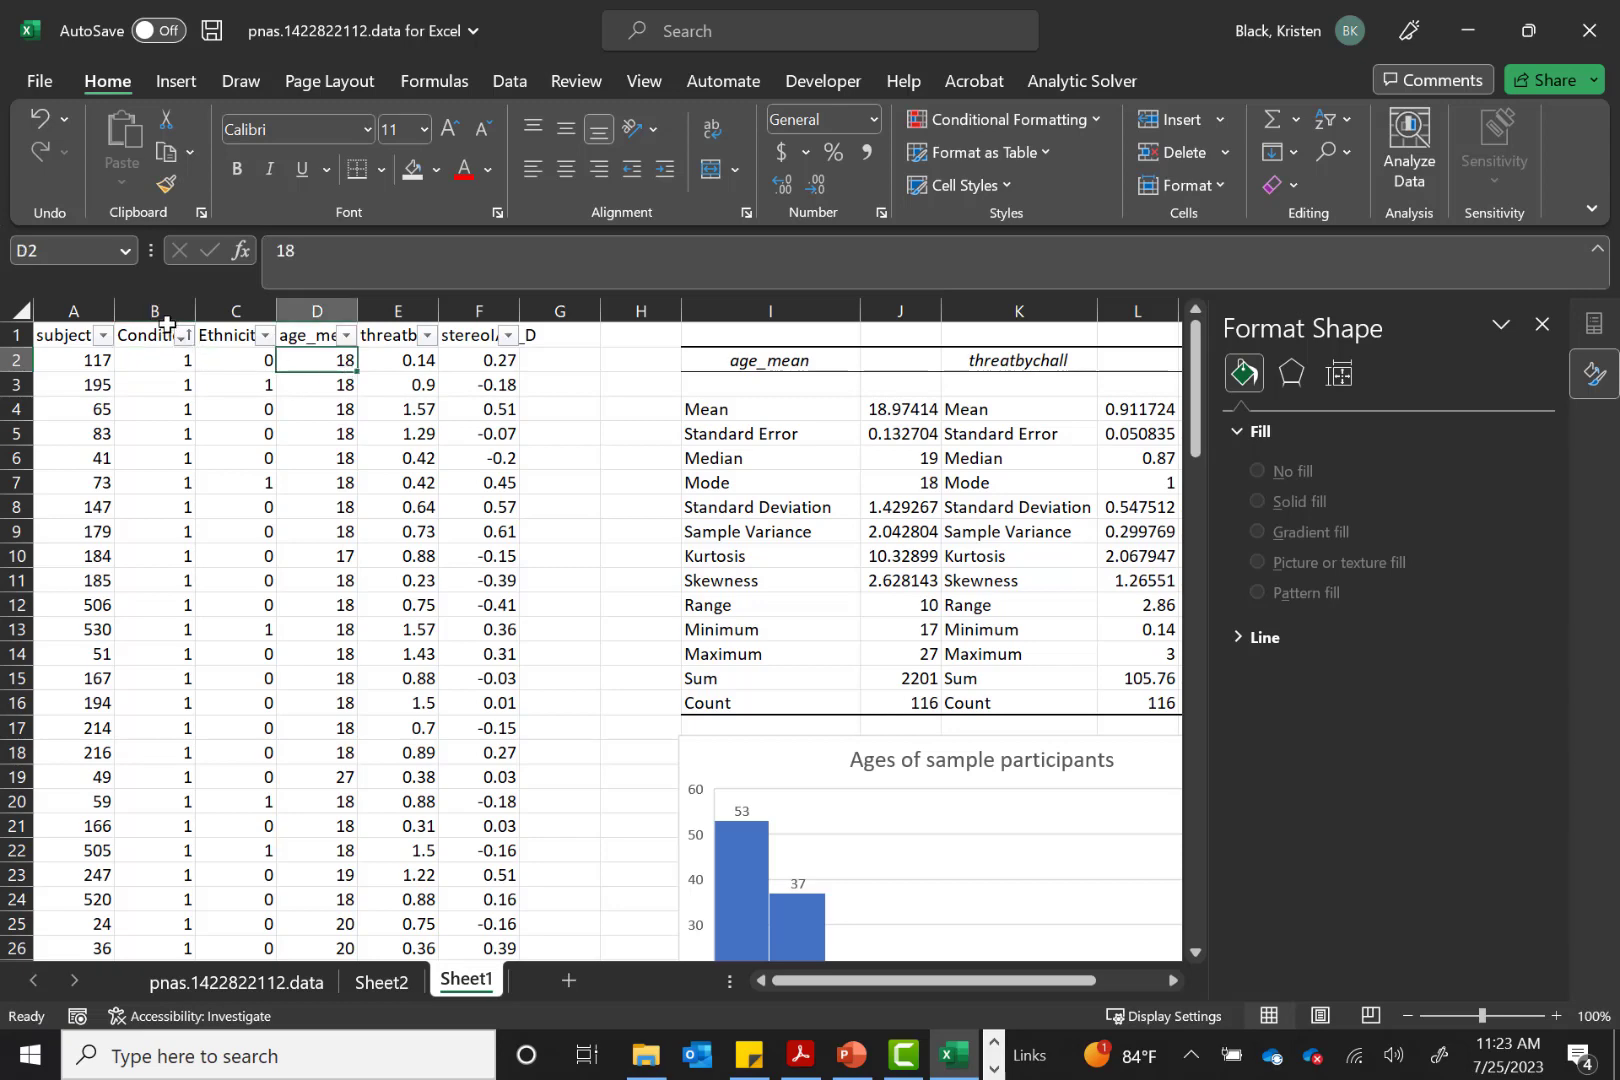
pyautogui.click(171, 291)
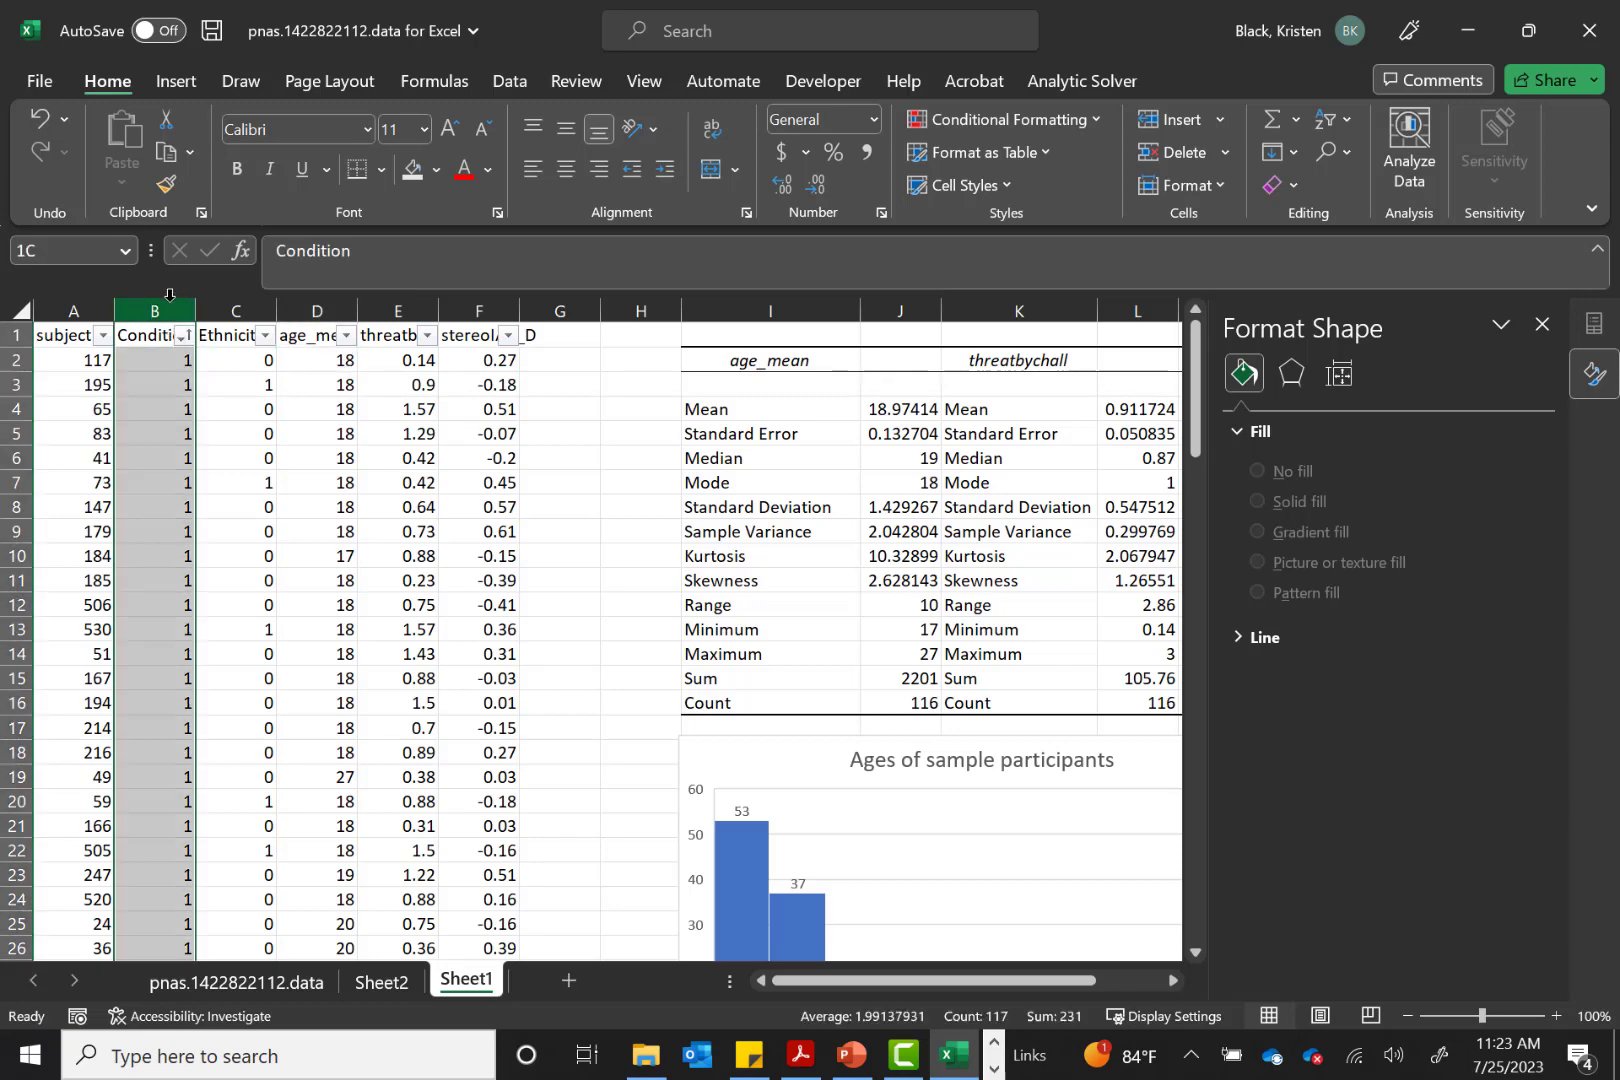
pyautogui.keyDown('ctrl'); pyautogui.click(334, 305); pyautogui.keyUp('ctrl')
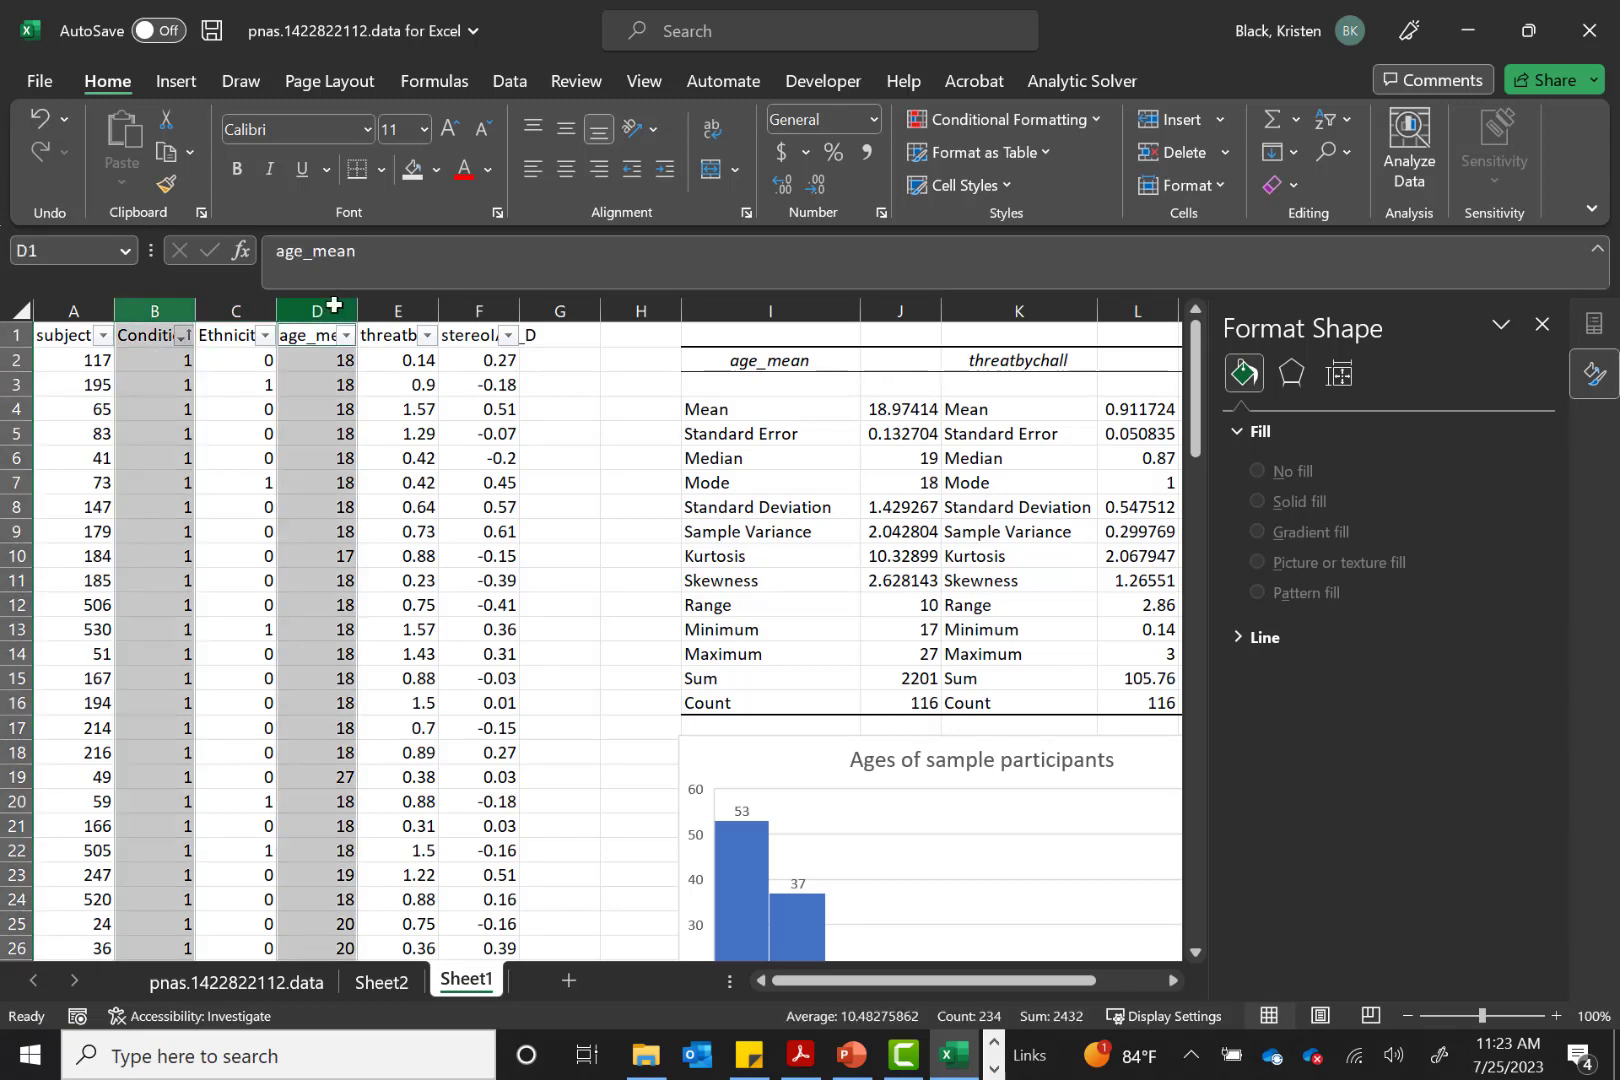
pyautogui.hotkey('ctrl', 'c')
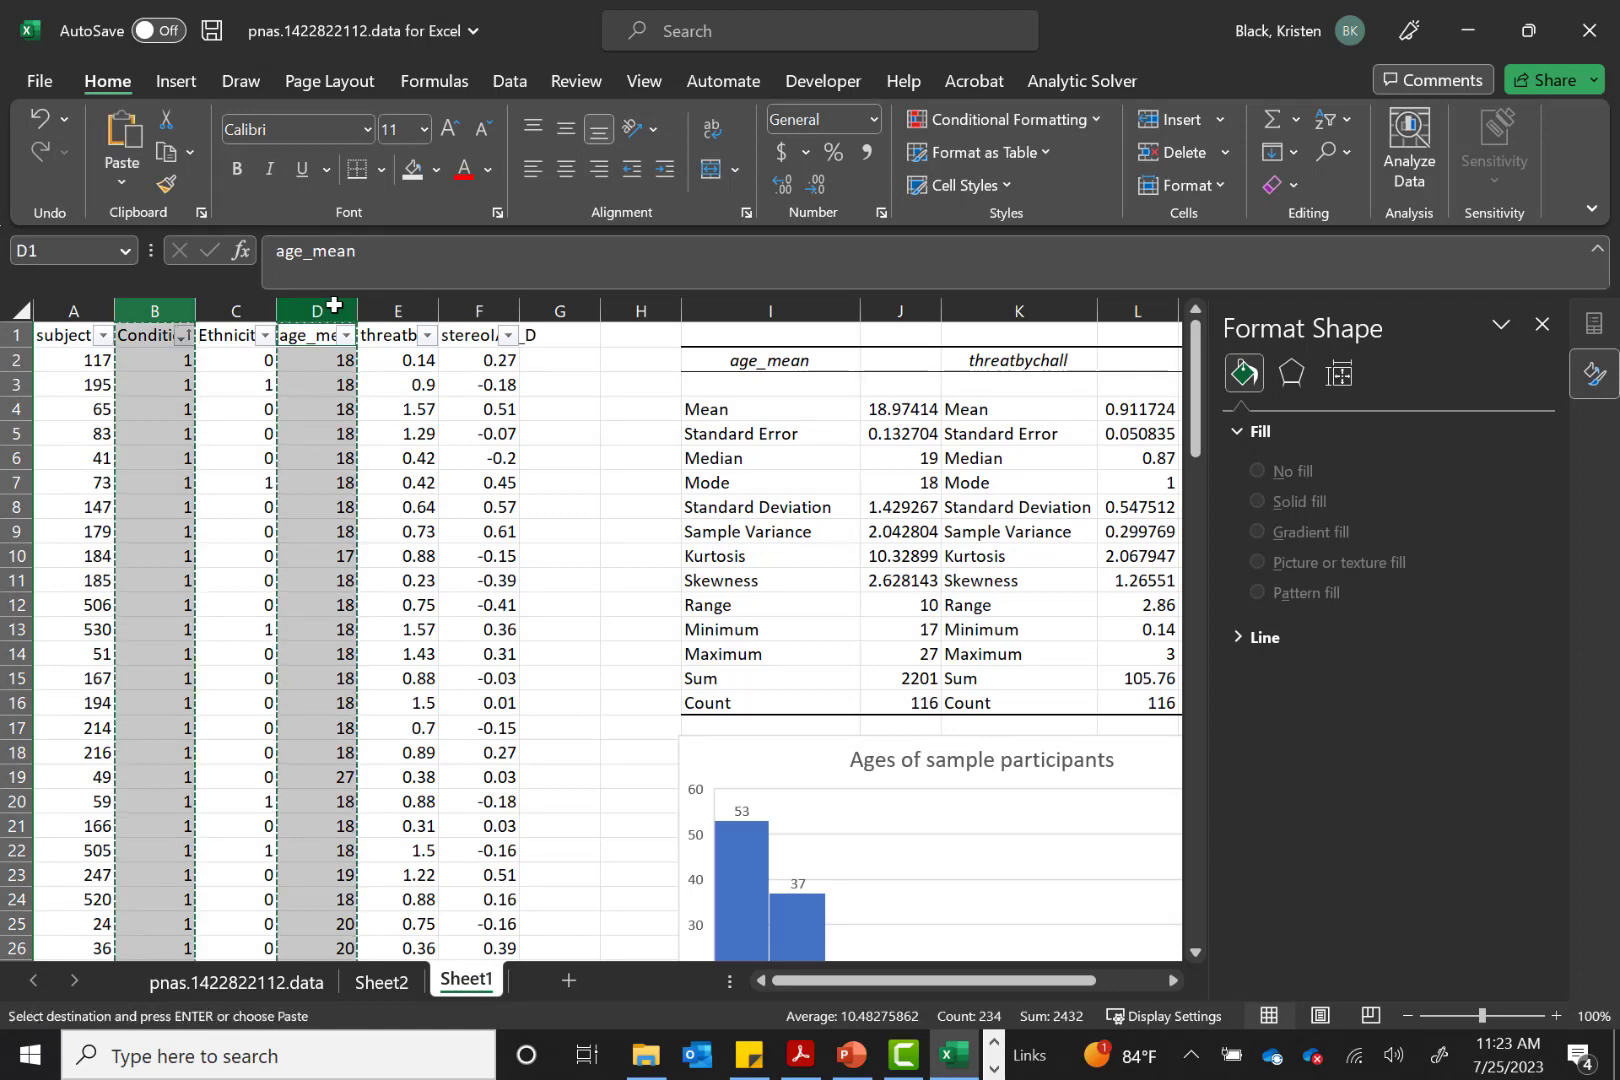
pyautogui.click(570, 980)
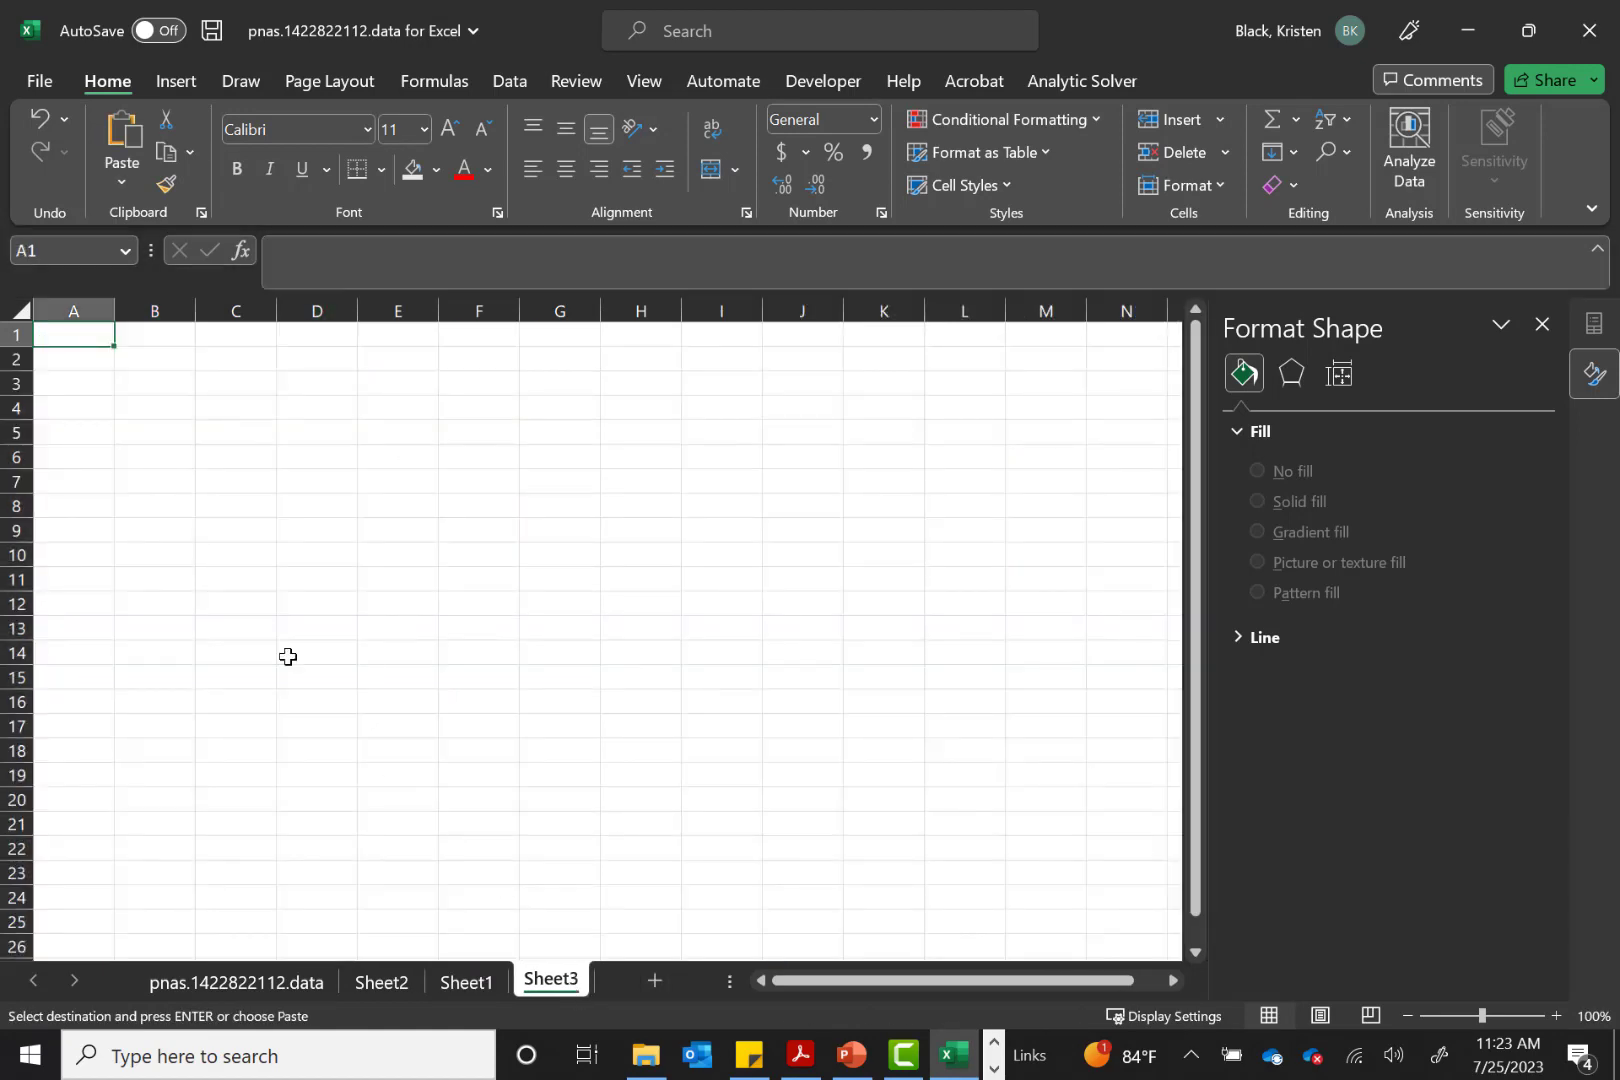
pyautogui.hotkey('ctrl', 'v')
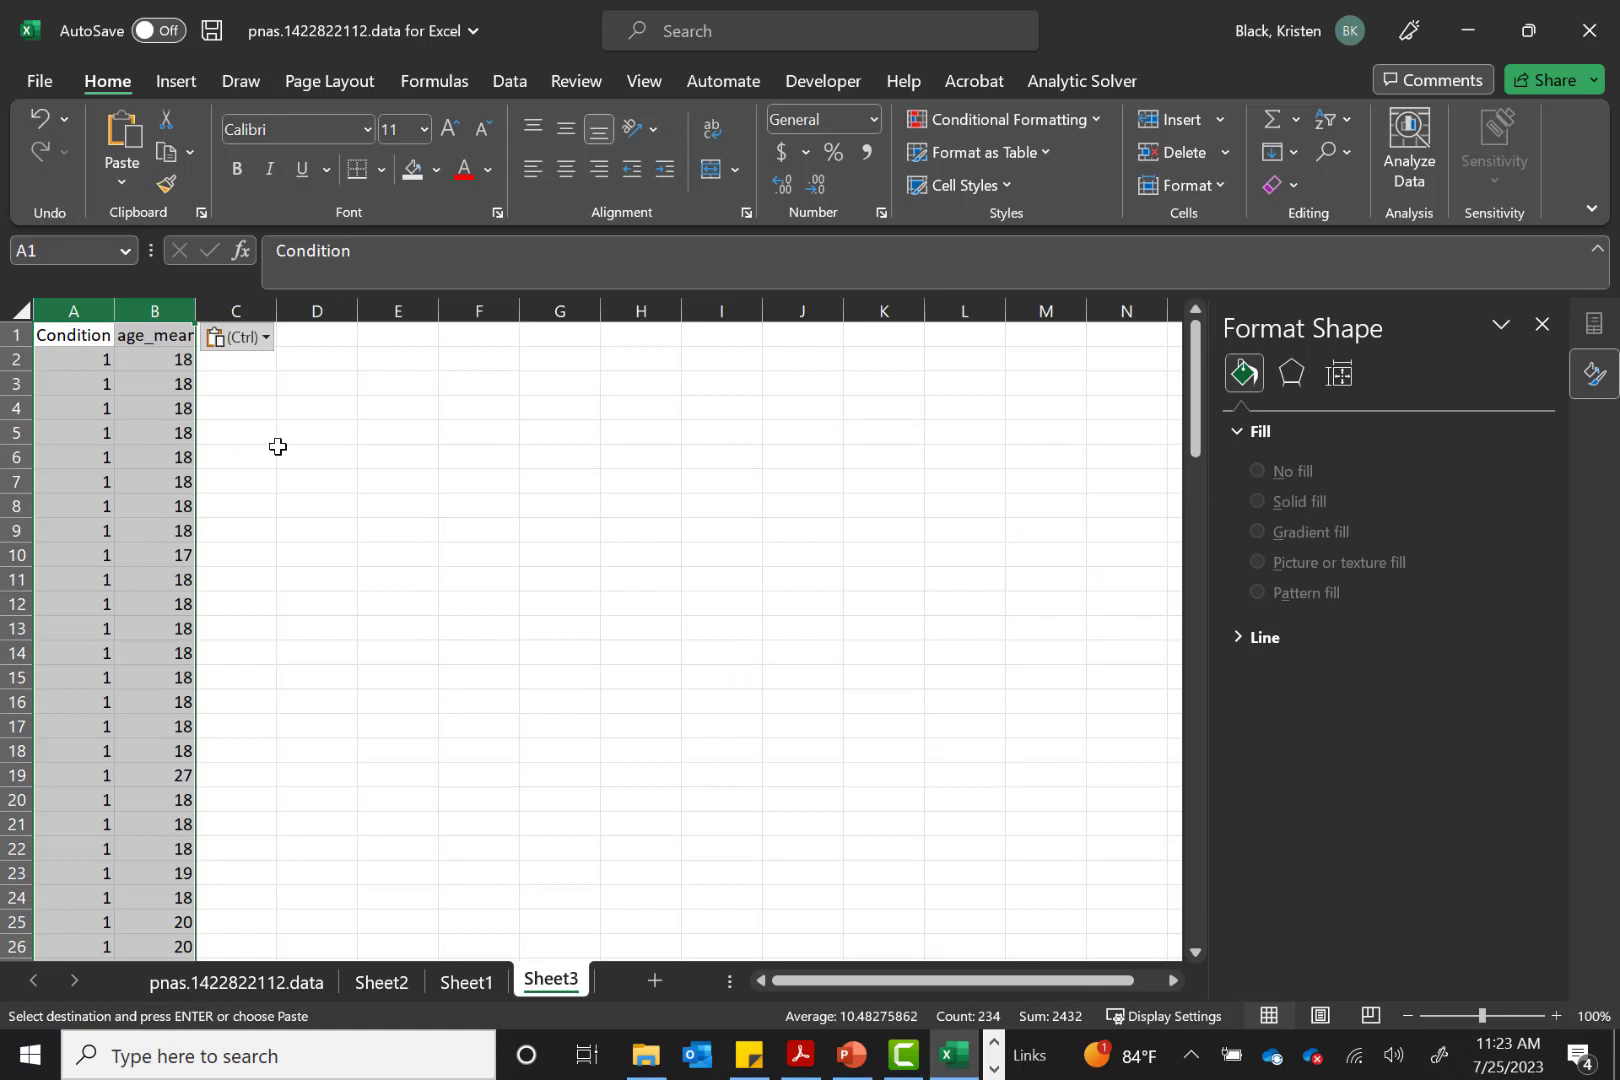
pyautogui.click(280, 450)
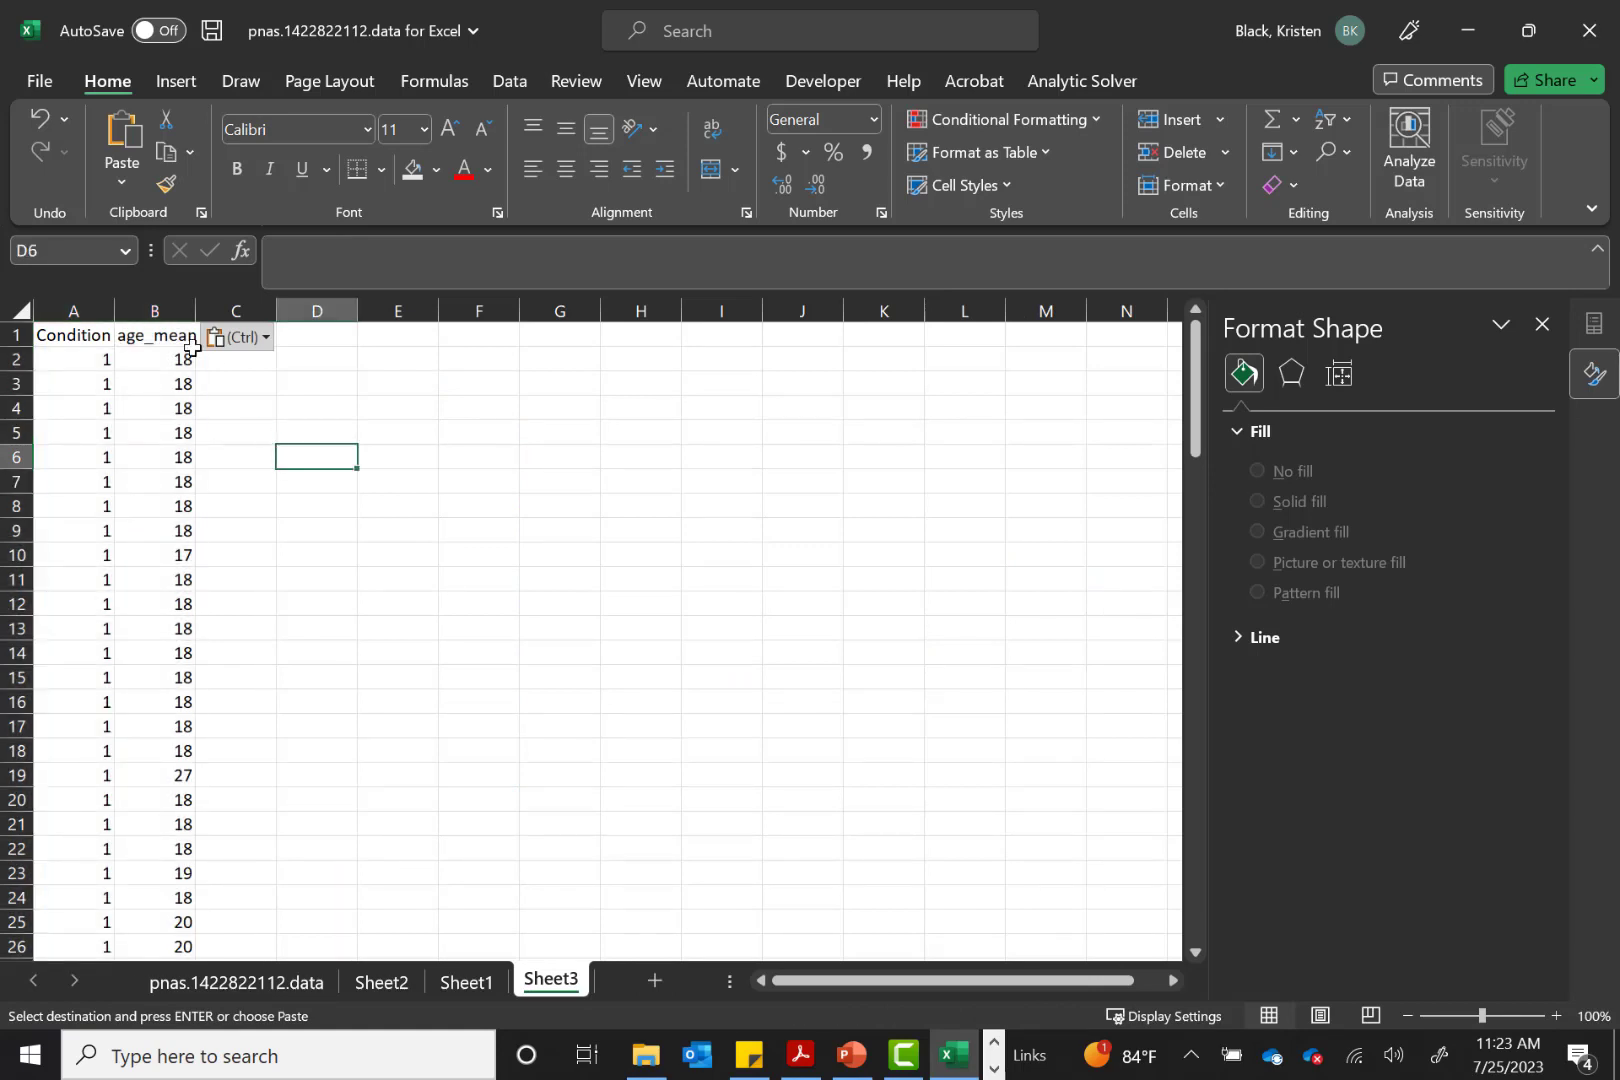
# Enter the first condition's header in column D, with 1 in D2 and "f majority" in D3
pyautogui.click(337, 361)
pyautogui.write('1')
pyautogui.press('Return')
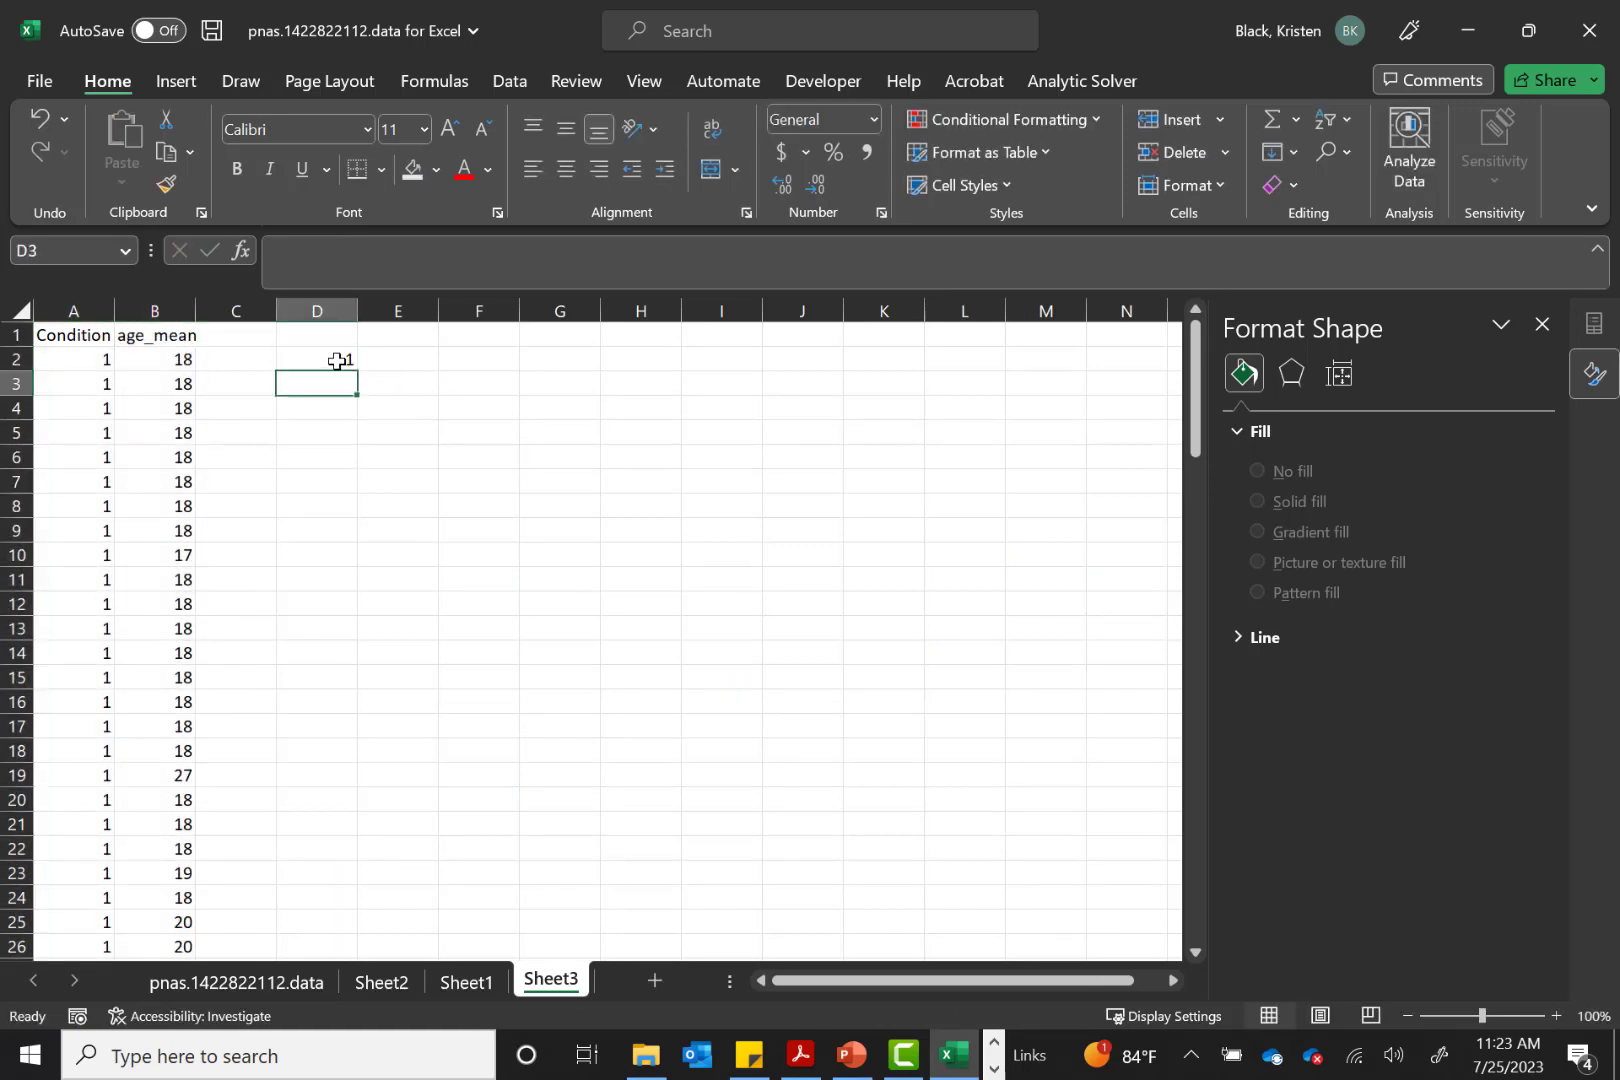
pyautogui.write('f maj')
pyautogui.press('BackSpace')
pyautogui.press('BackSpace')
pyautogui.press('BackSpace')
pyautogui.write('m')
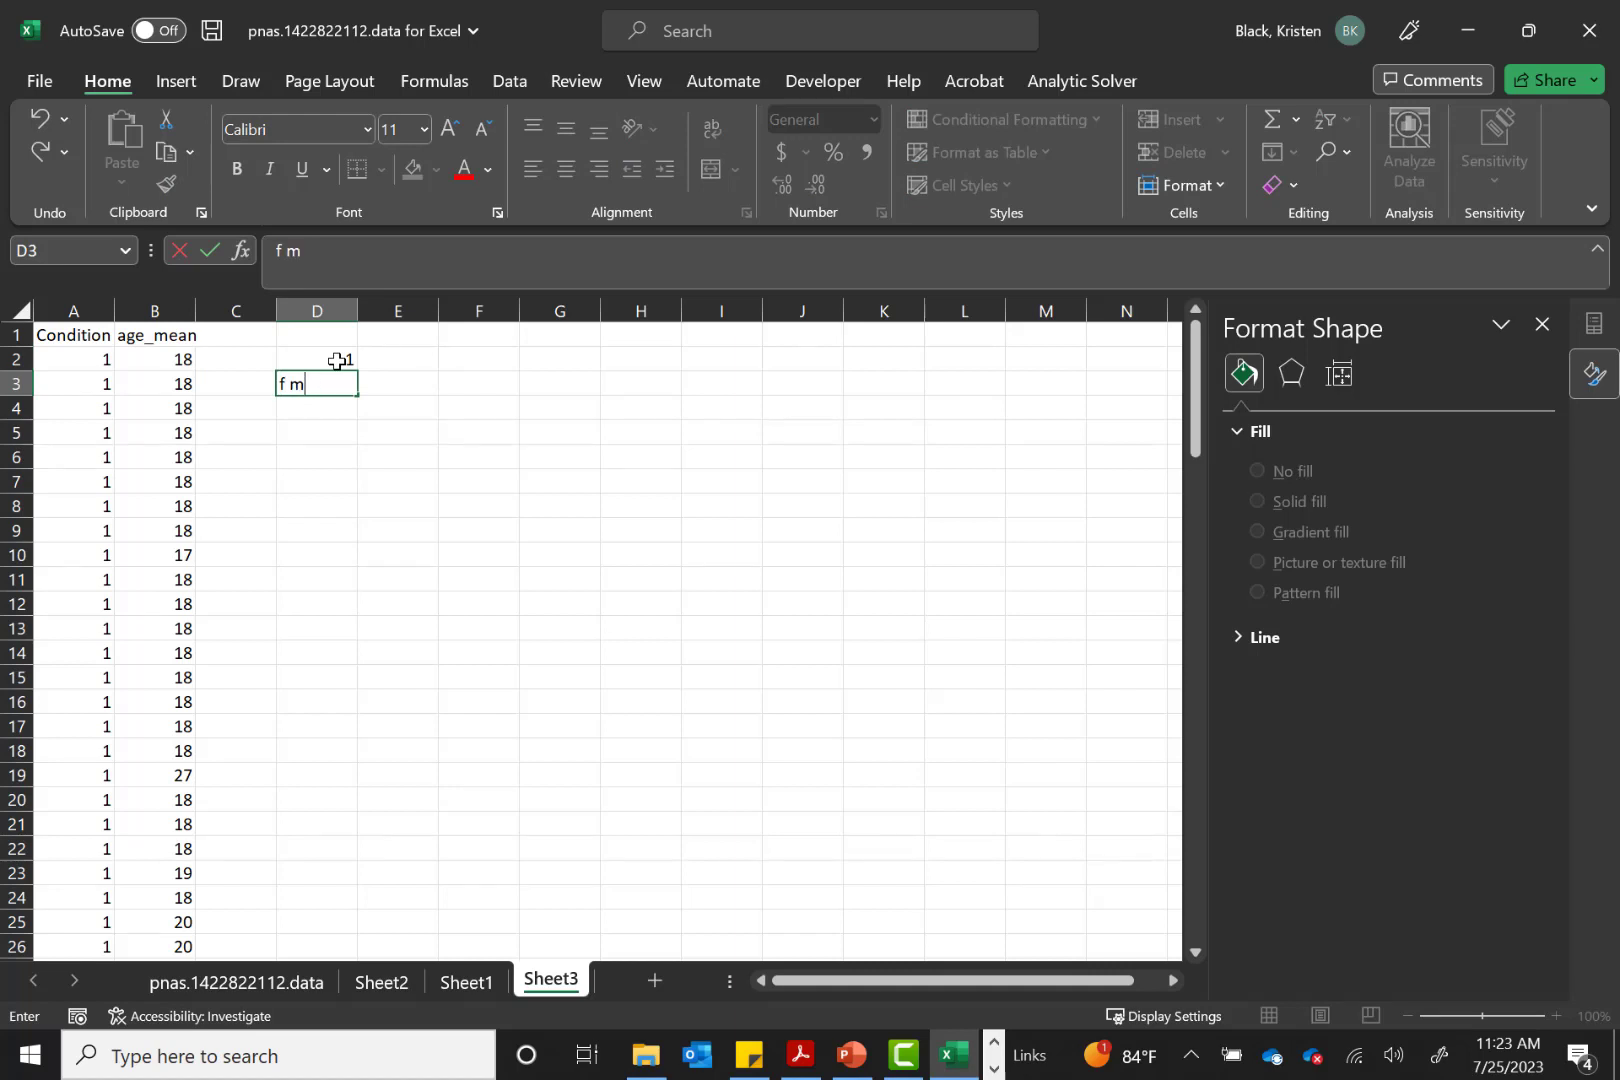
pyautogui.write('ajority')
pyautogui.press('Tab')
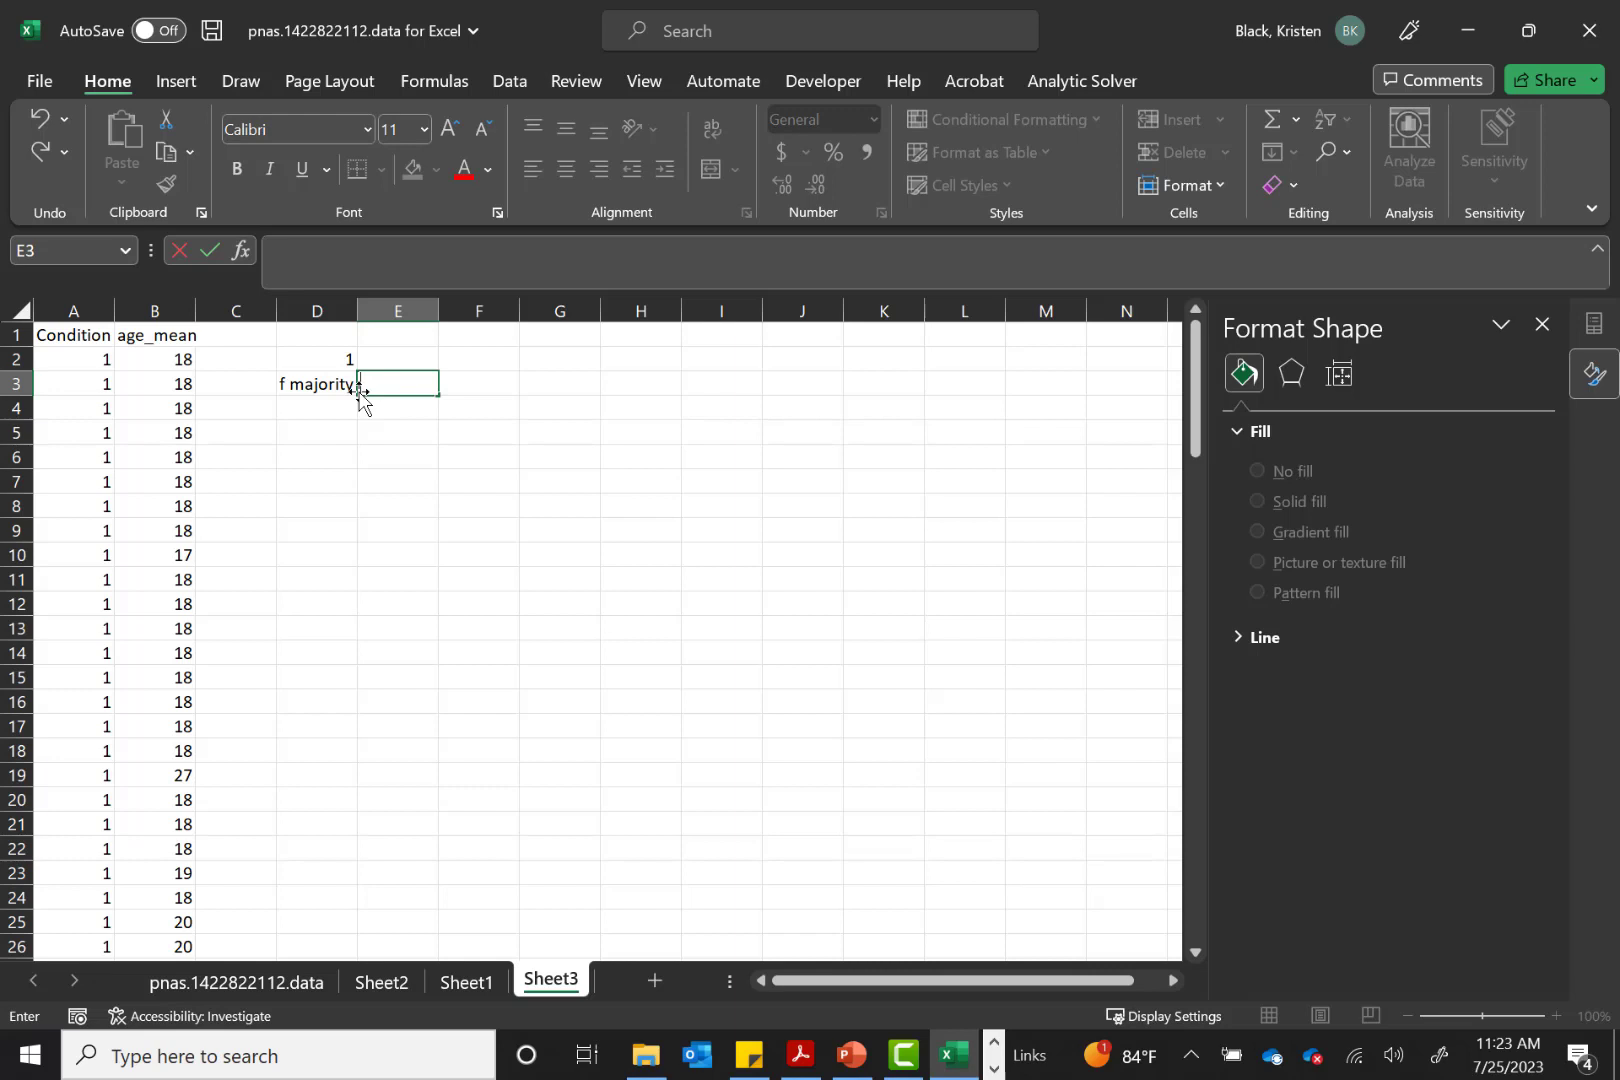
# Enter the other condition headers, with 2 and "equal" in E2:E3 and 3 and "f minority" in F2:F3
pyautogui.press('Up')
pyautogui.write('2')
pyautogui.press('Return')
pyautogui.write('equal')
pyautogui.press('Tab')
pyautogui.press('Up')
pyautogui.write('3')
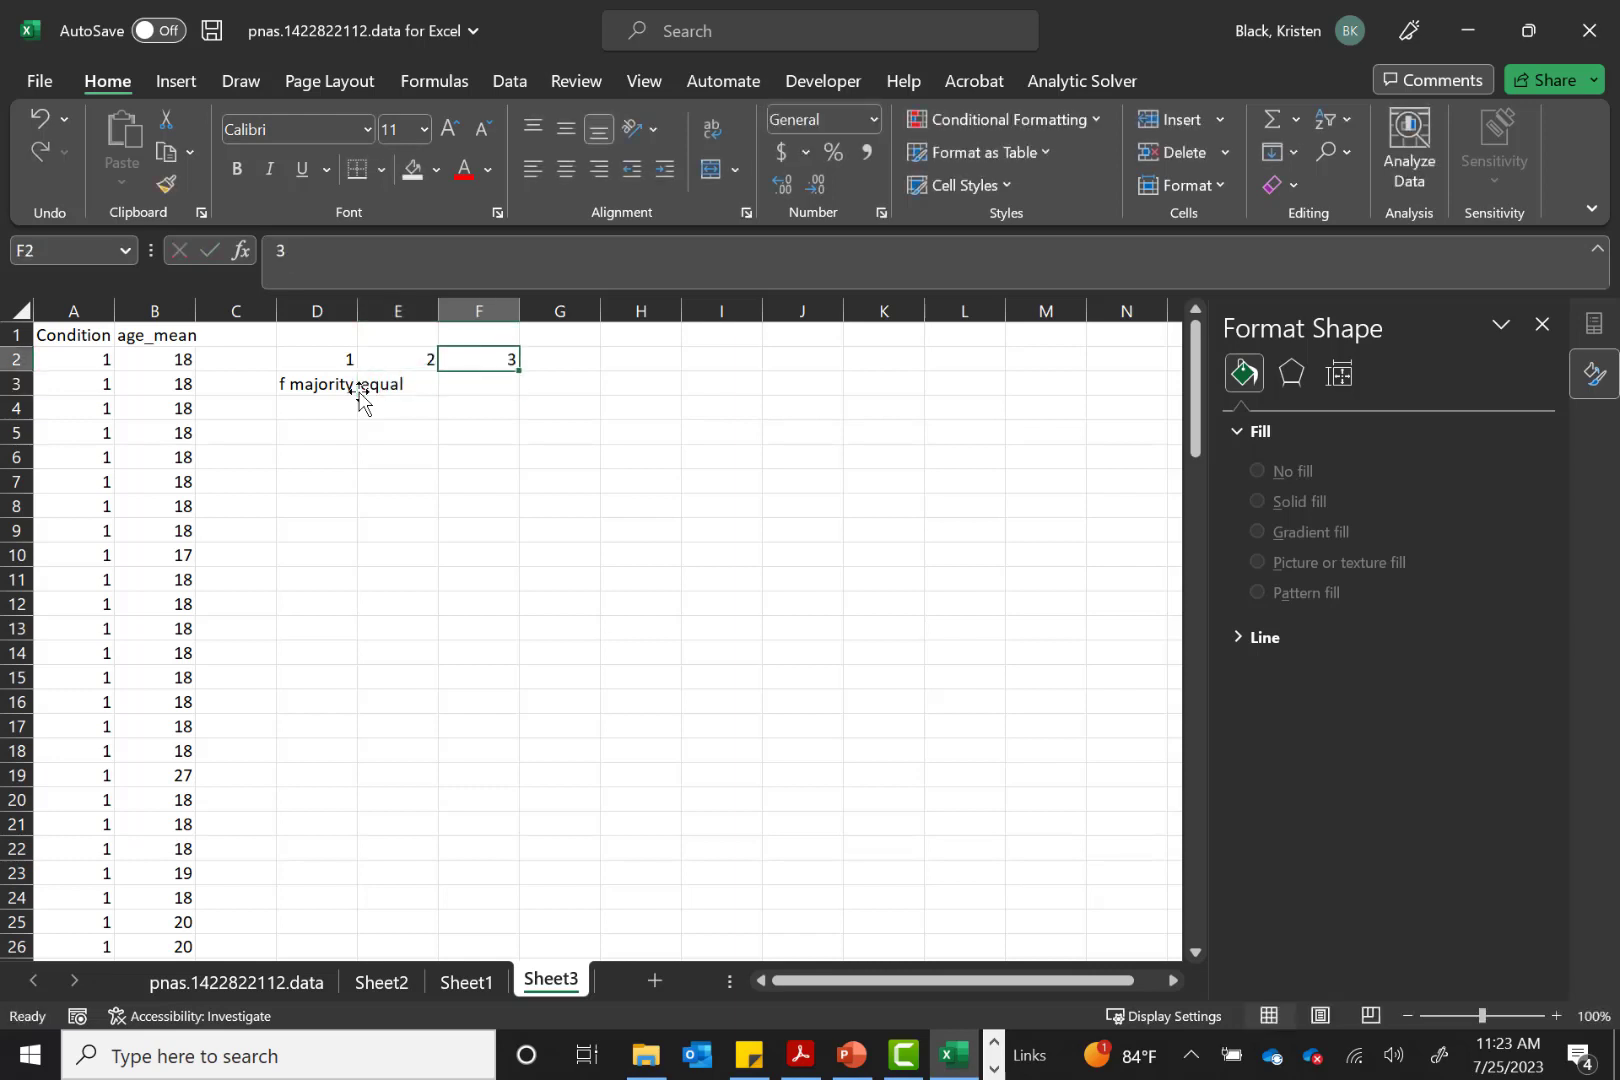
pyautogui.press('Return')
pyautogui.write('f minority')
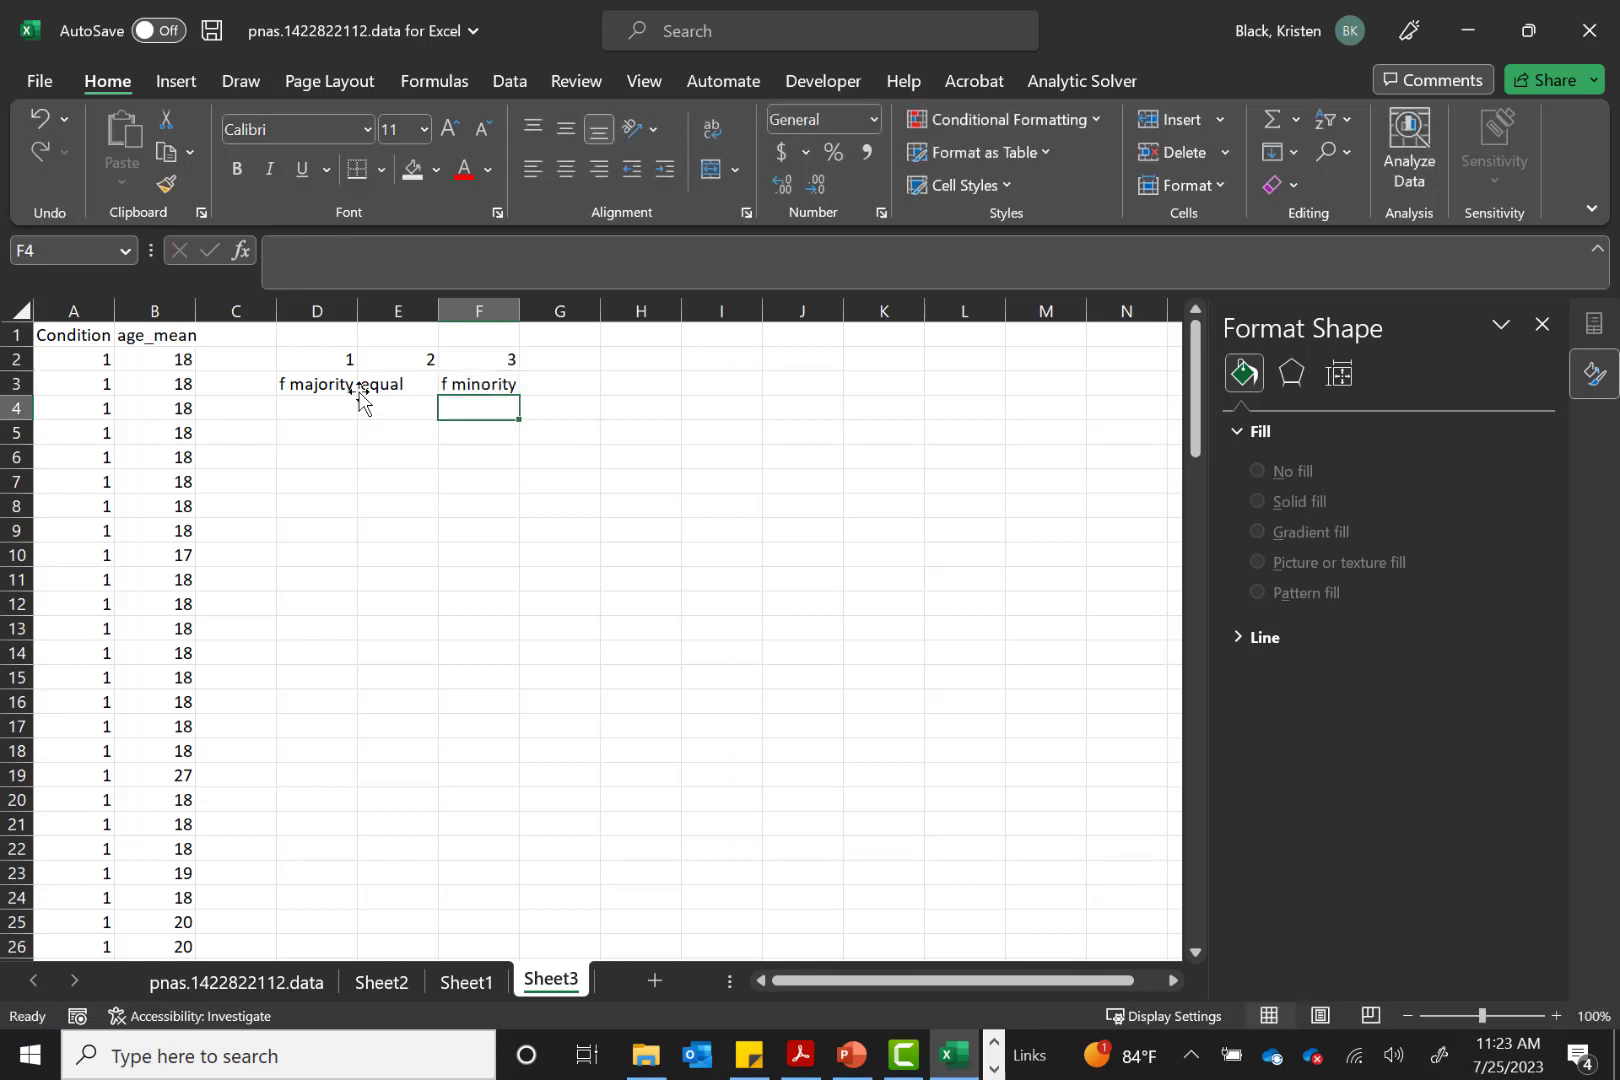
# Copy the condition 1 ages from B2:B43 into the "f majority" column starting at D4
pyautogui.moveTo(153, 361); pyautogui.dragTo(165, 726)
pyautogui.moveTo(165, 630); pyautogui.dragTo(190, 554)
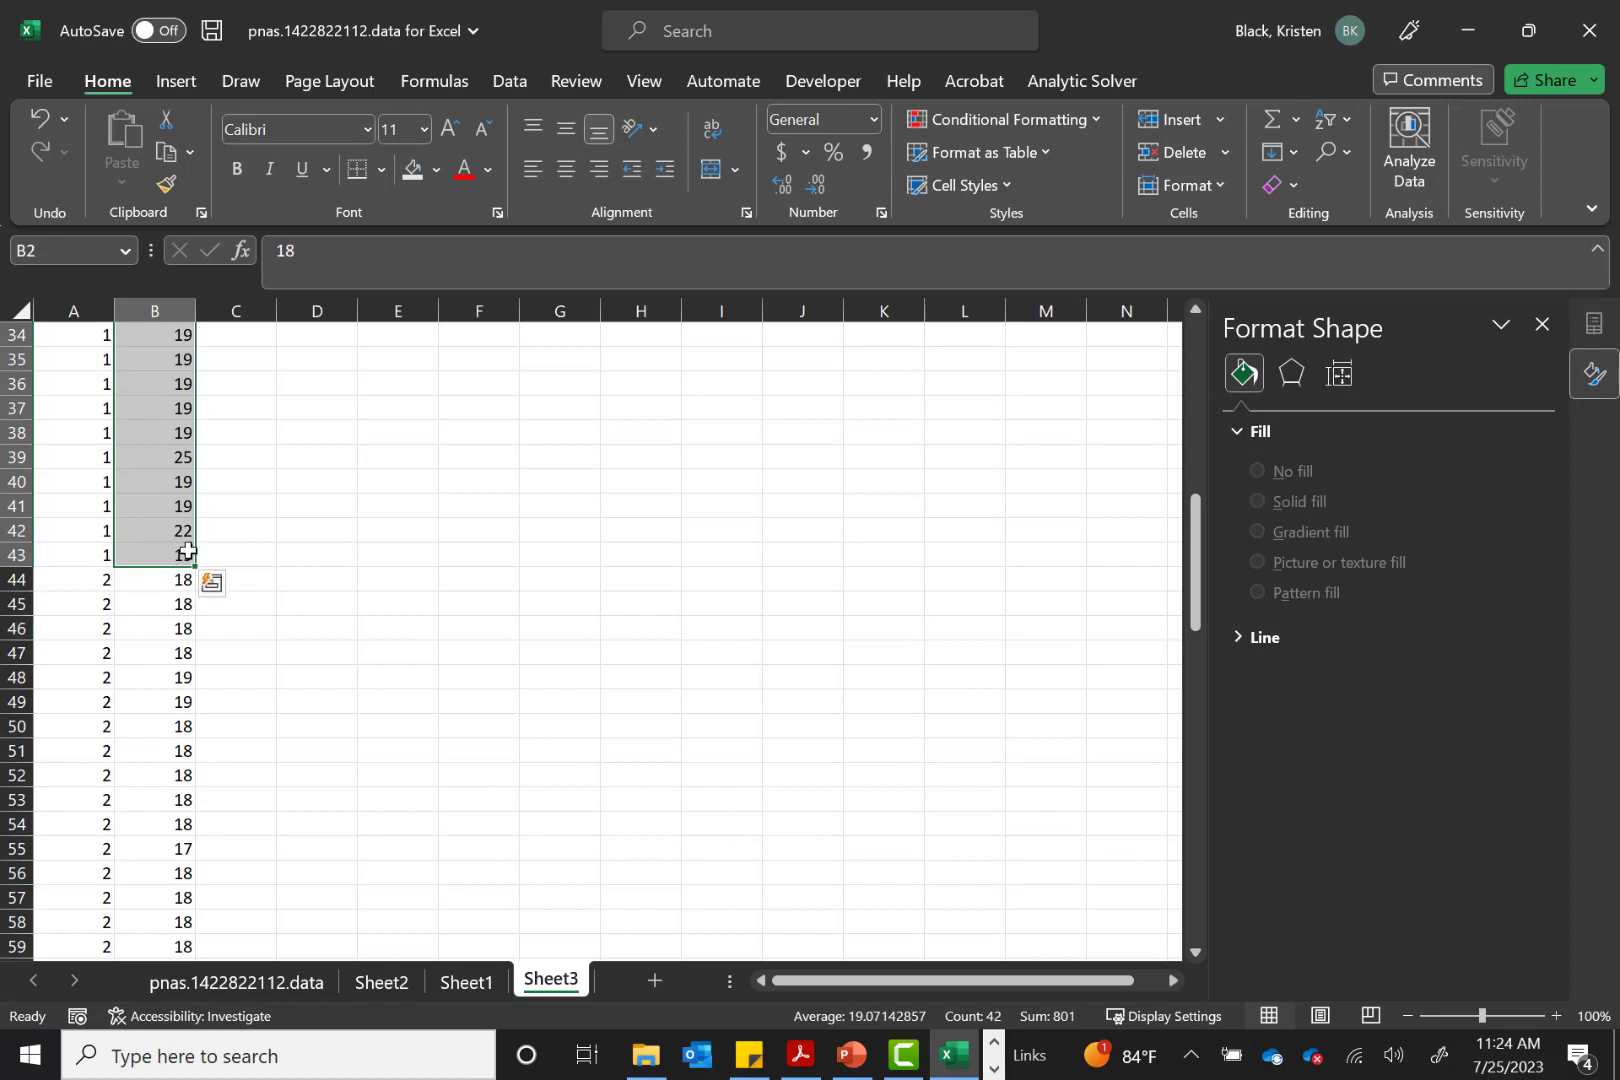
pyautogui.hotkey('ctrl', 'c')
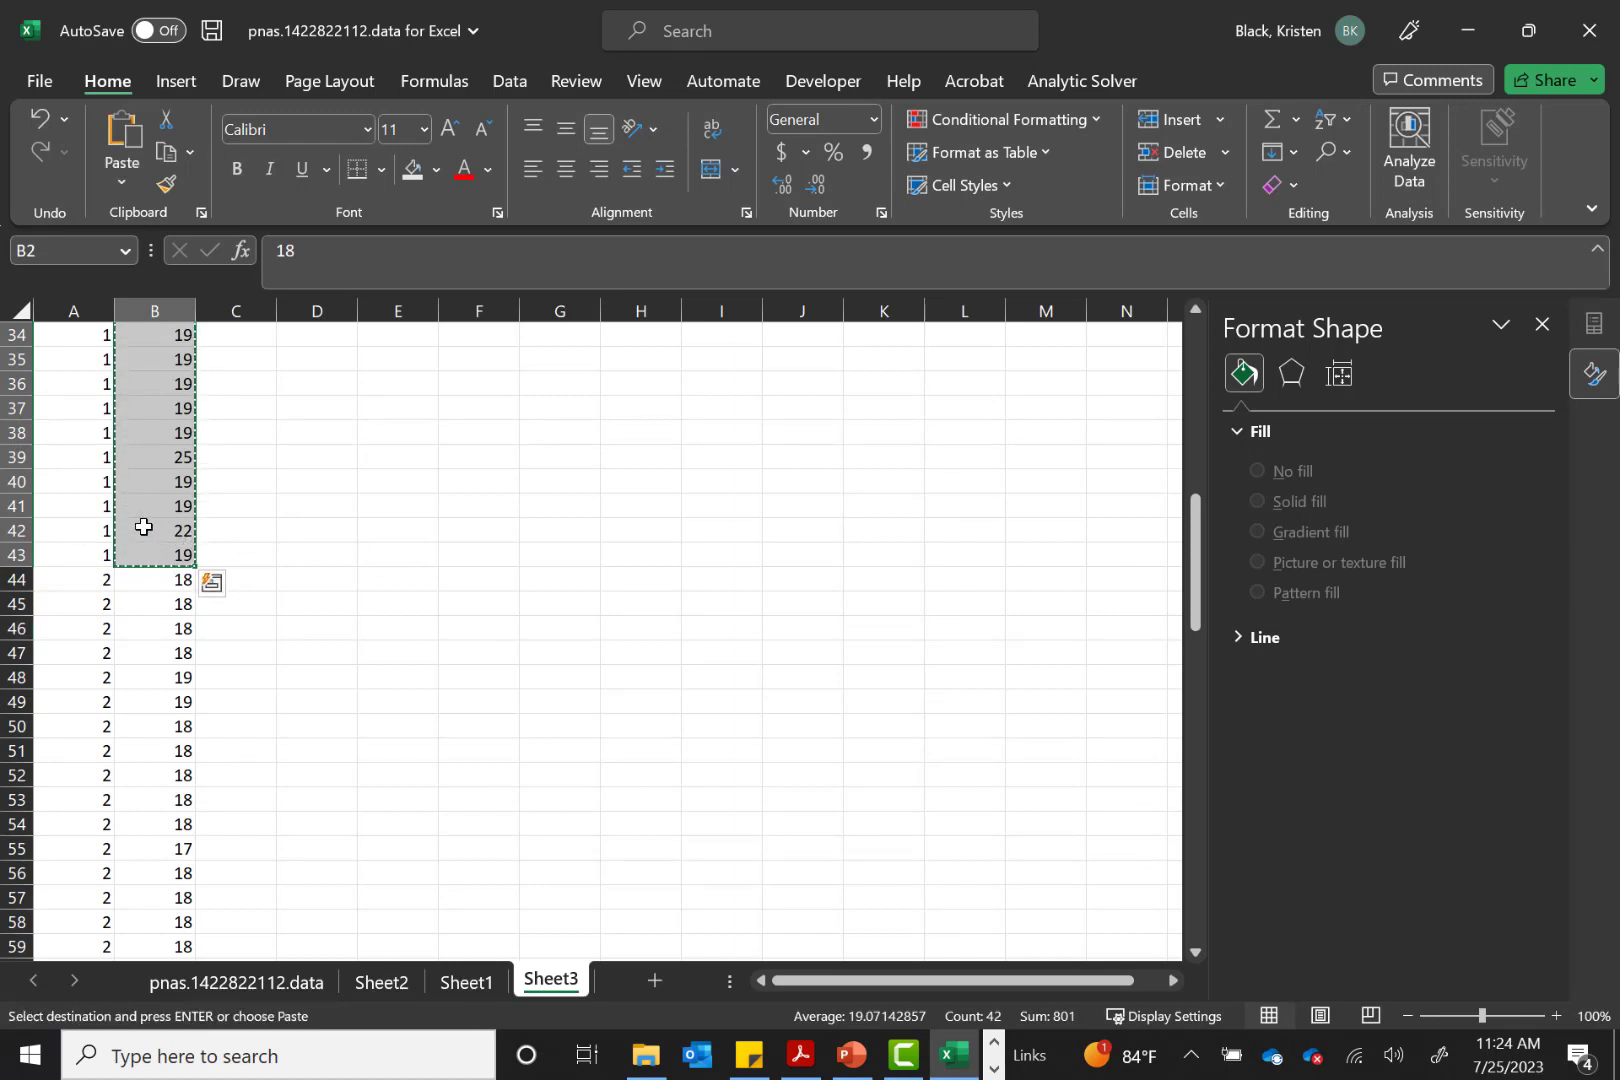
pyautogui.scroll(11, 143, 527)
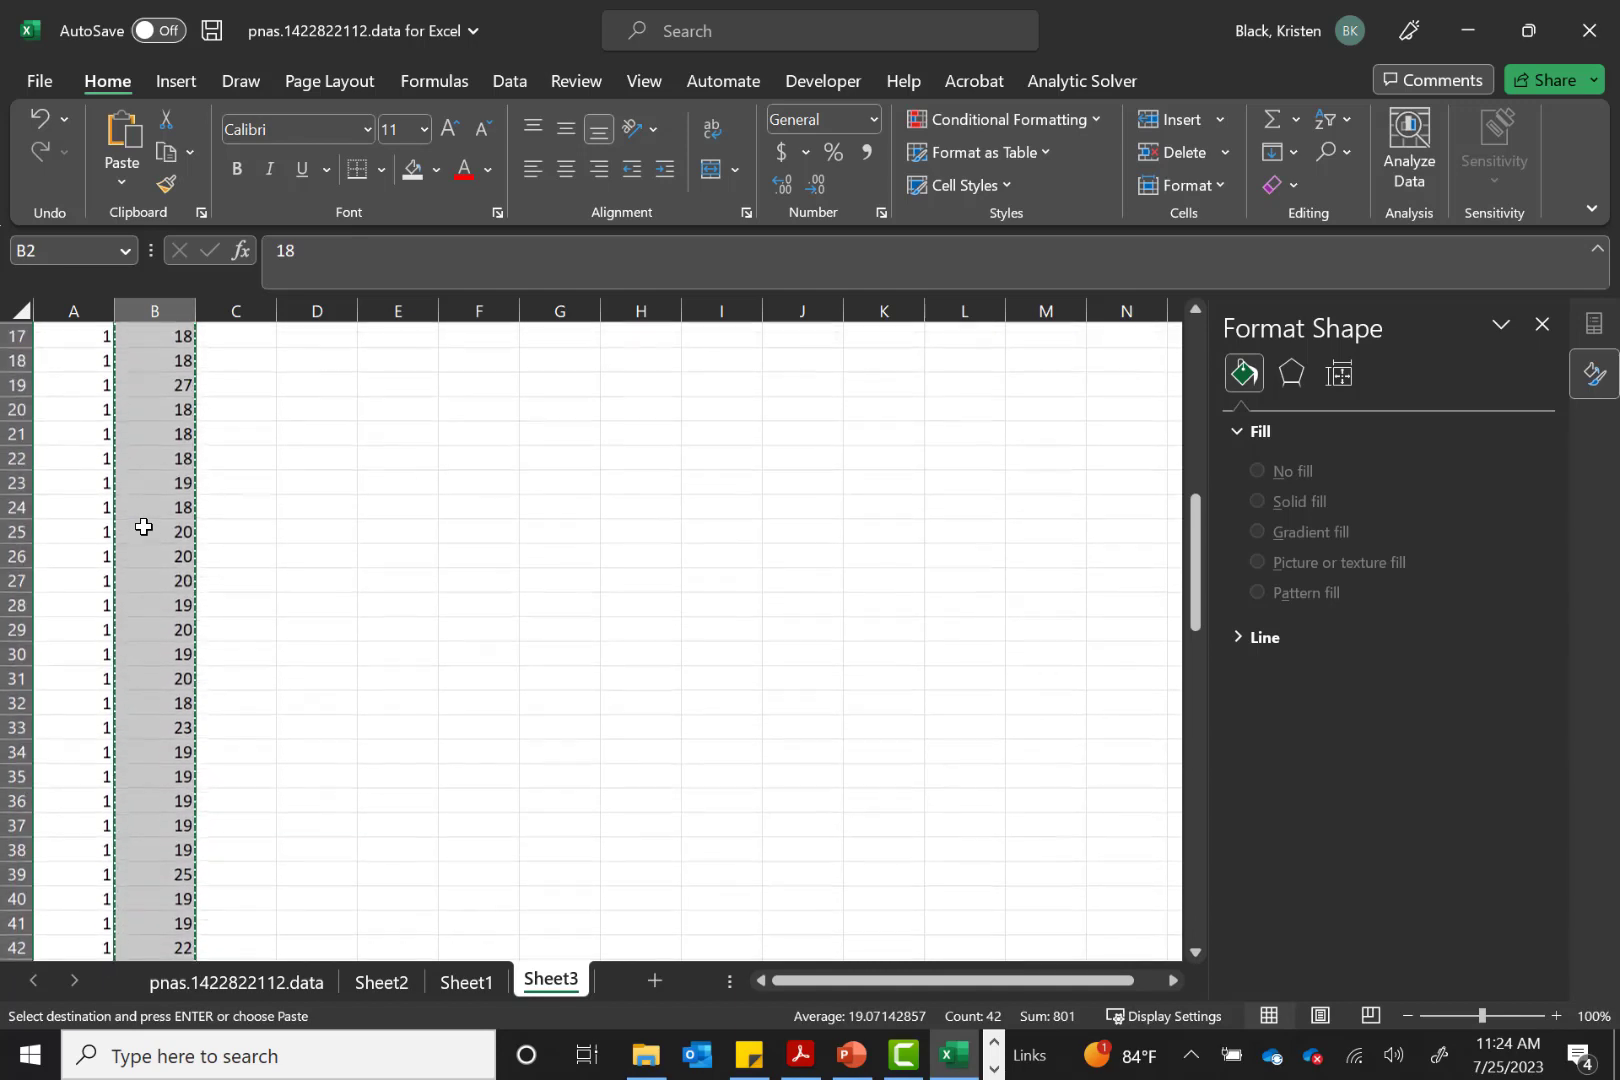
pyautogui.click(328, 412)
pyautogui.hotkey('ctrl', 'v')
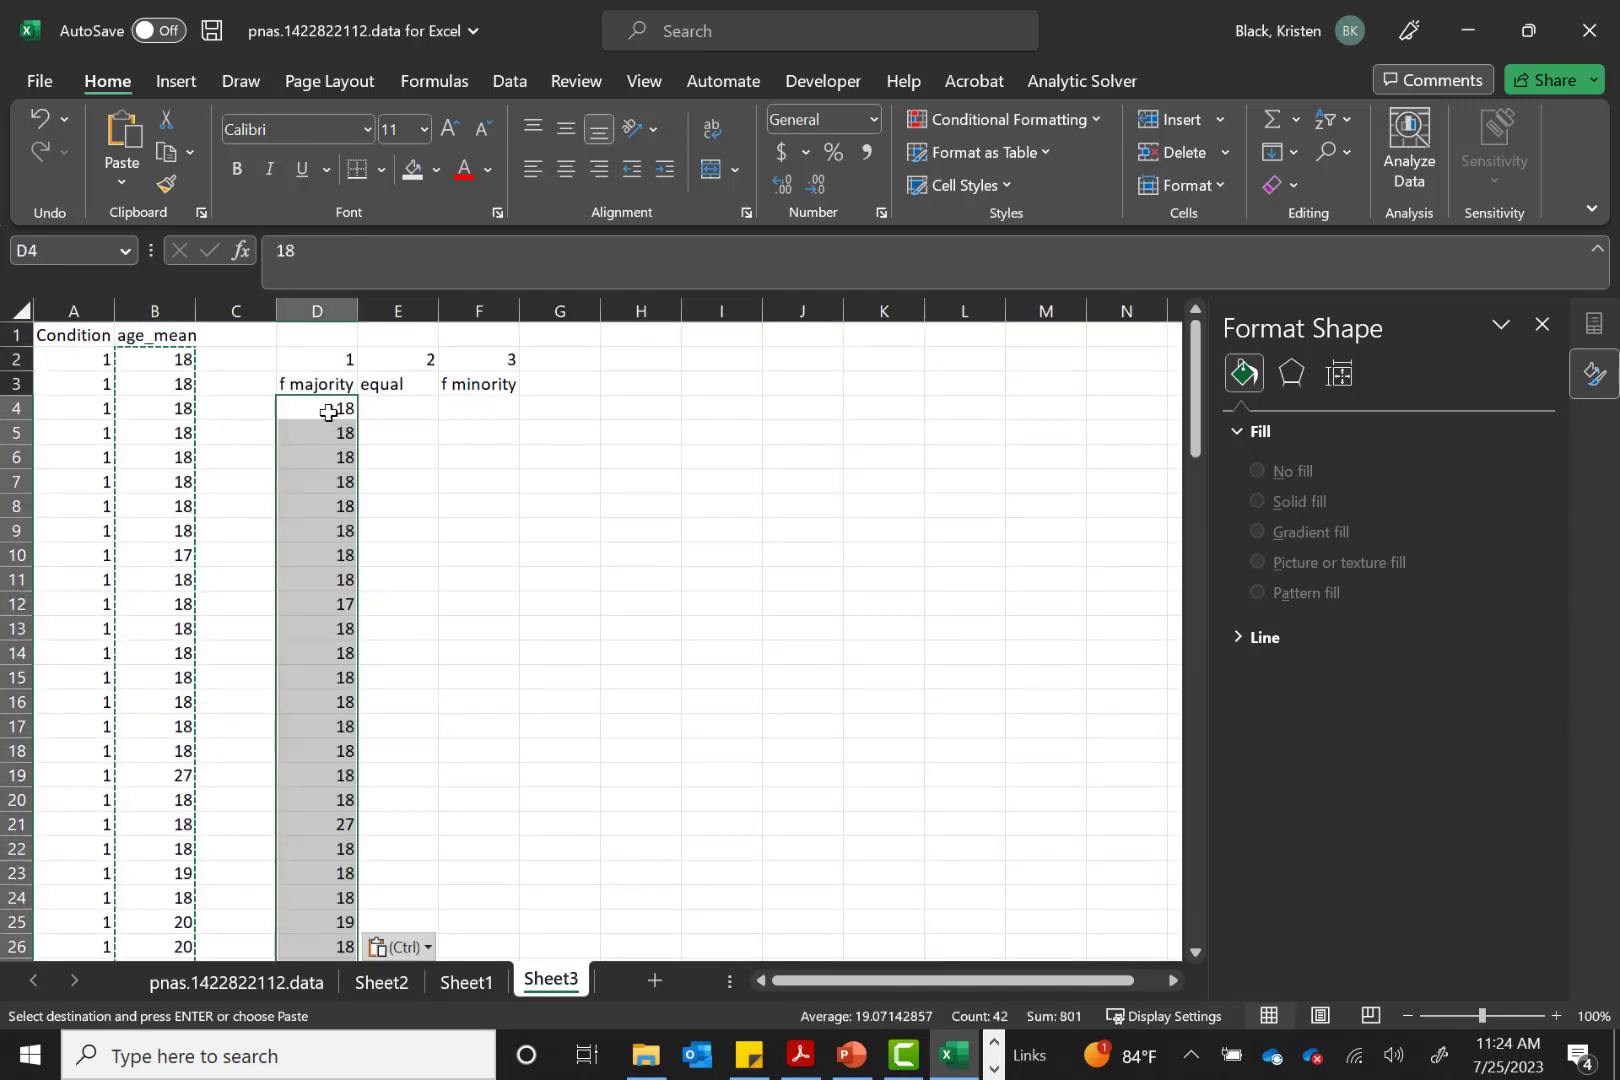
pyautogui.click(419, 406)
pyautogui.click(401, 364)
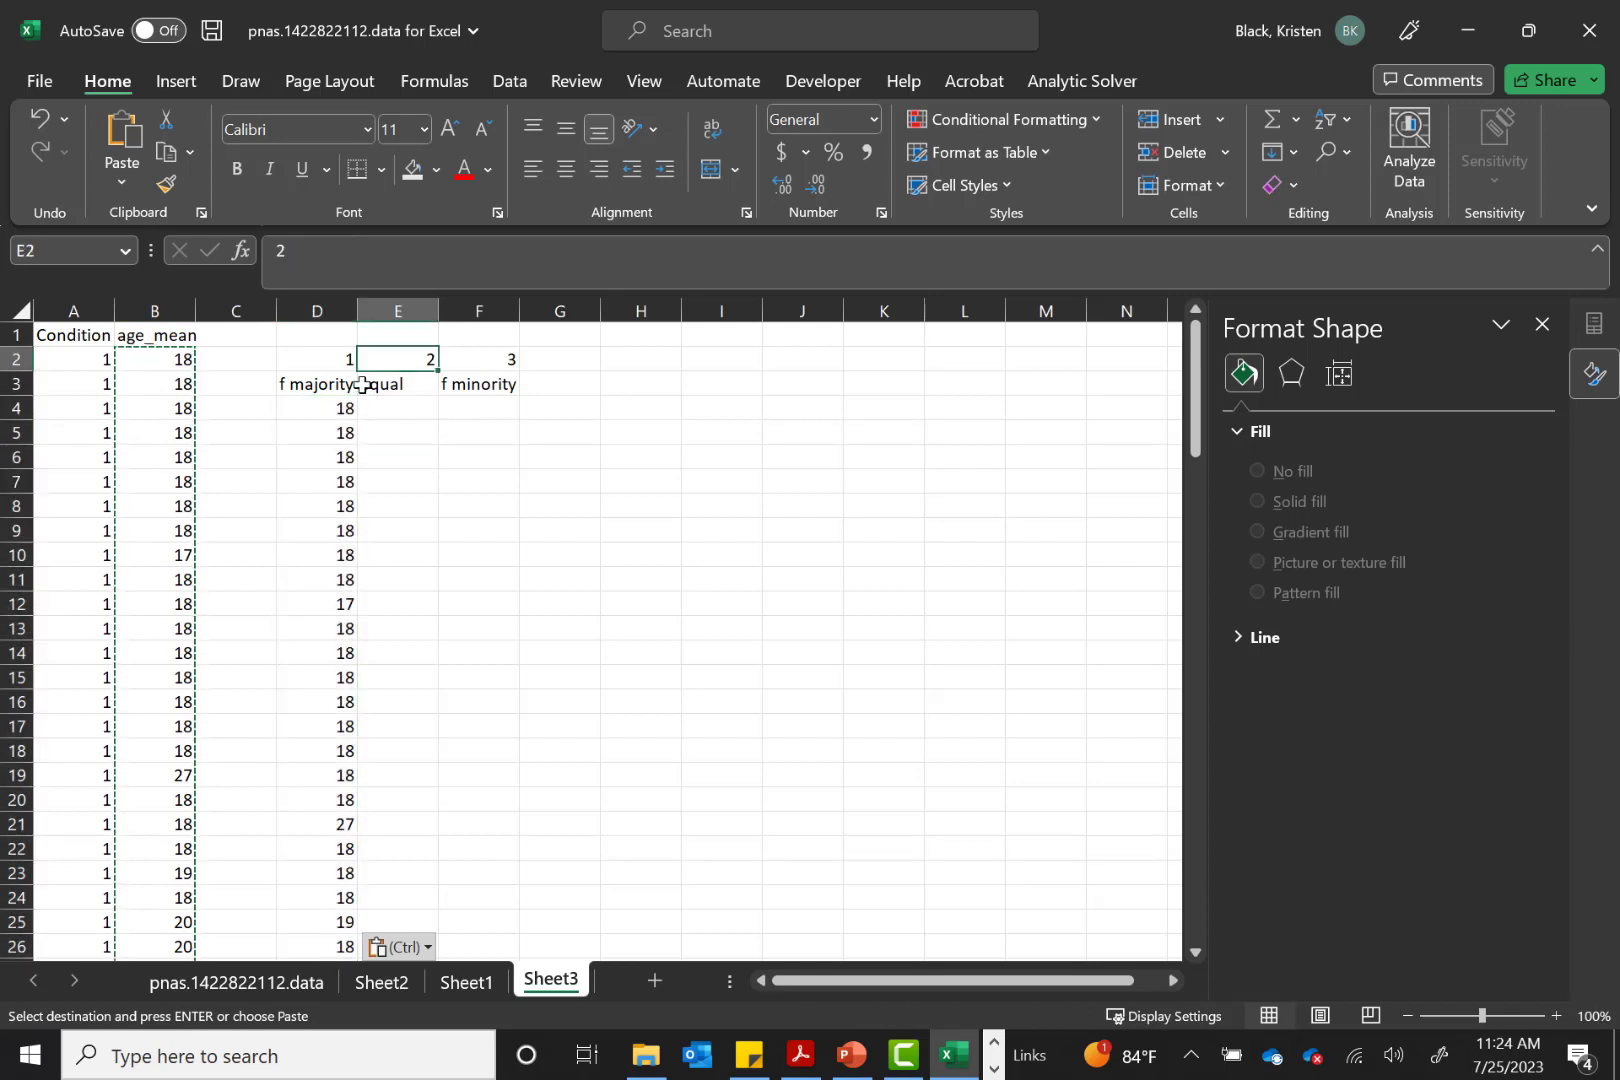
# Copy the condition 2 ages from B44:B76 into the "equal" column starting at E4
pyautogui.scroll(-13, 160, 485)
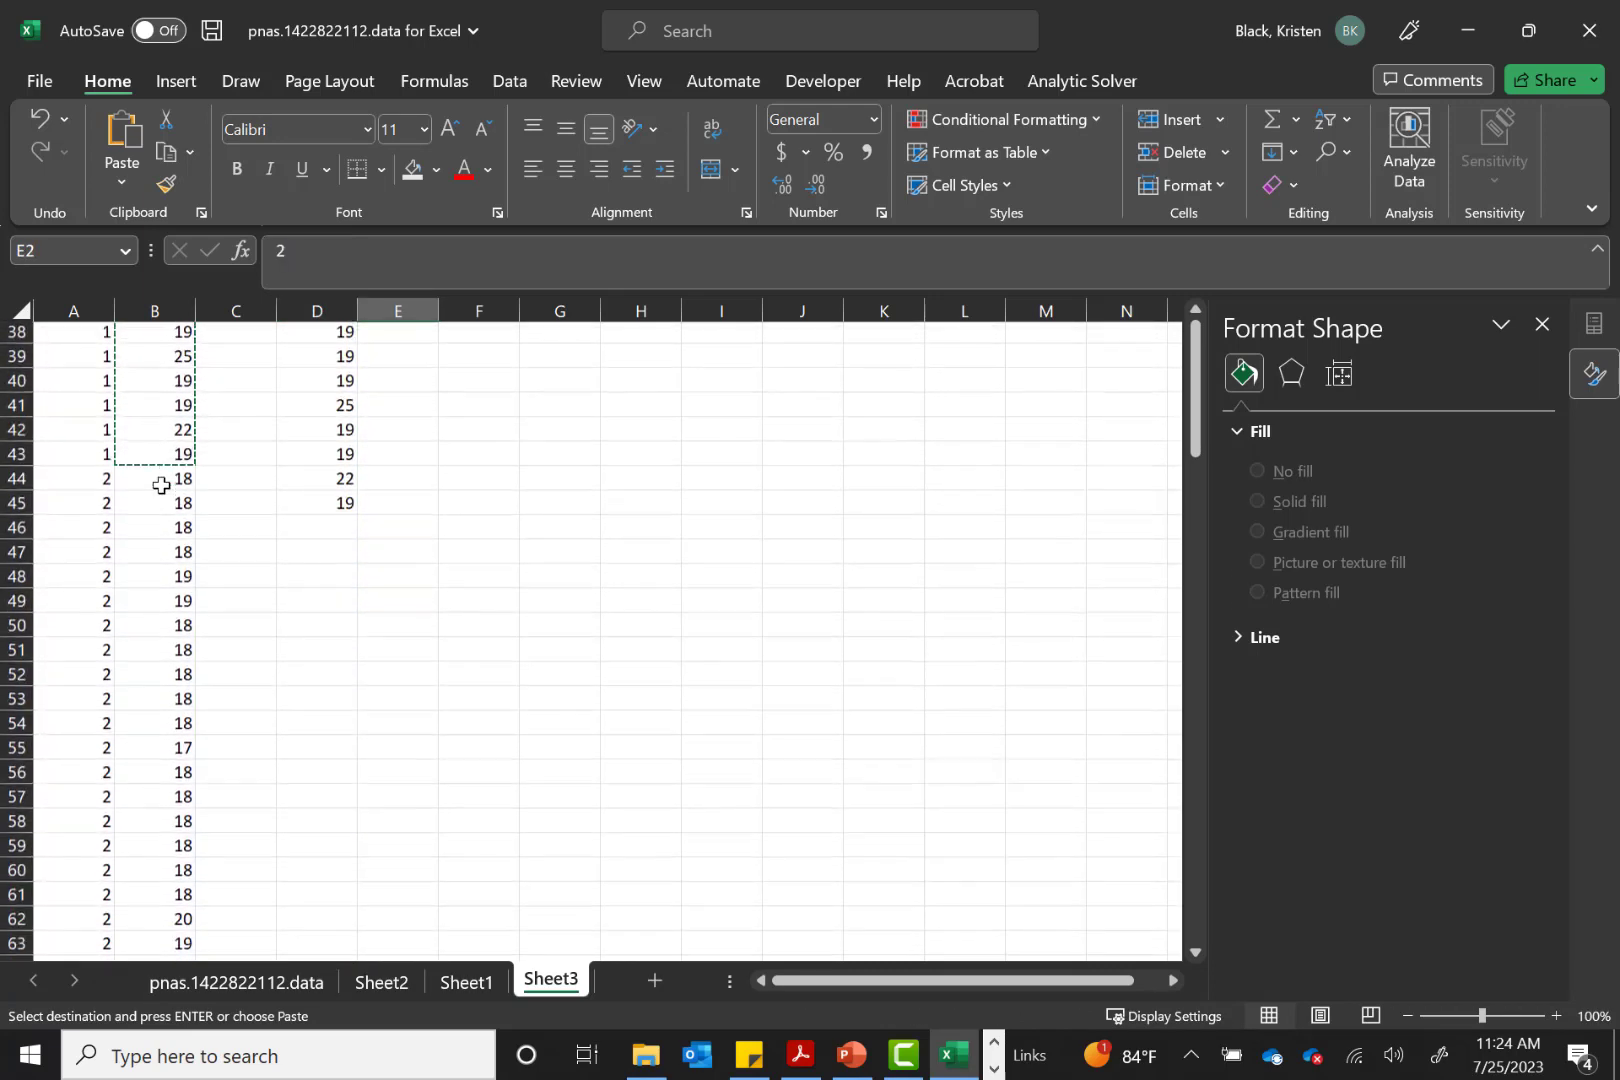
pyautogui.moveTo(155, 399); pyautogui.dragTo(160, 595)
pyautogui.moveTo(165, 706); pyautogui.dragTo(152, 805)
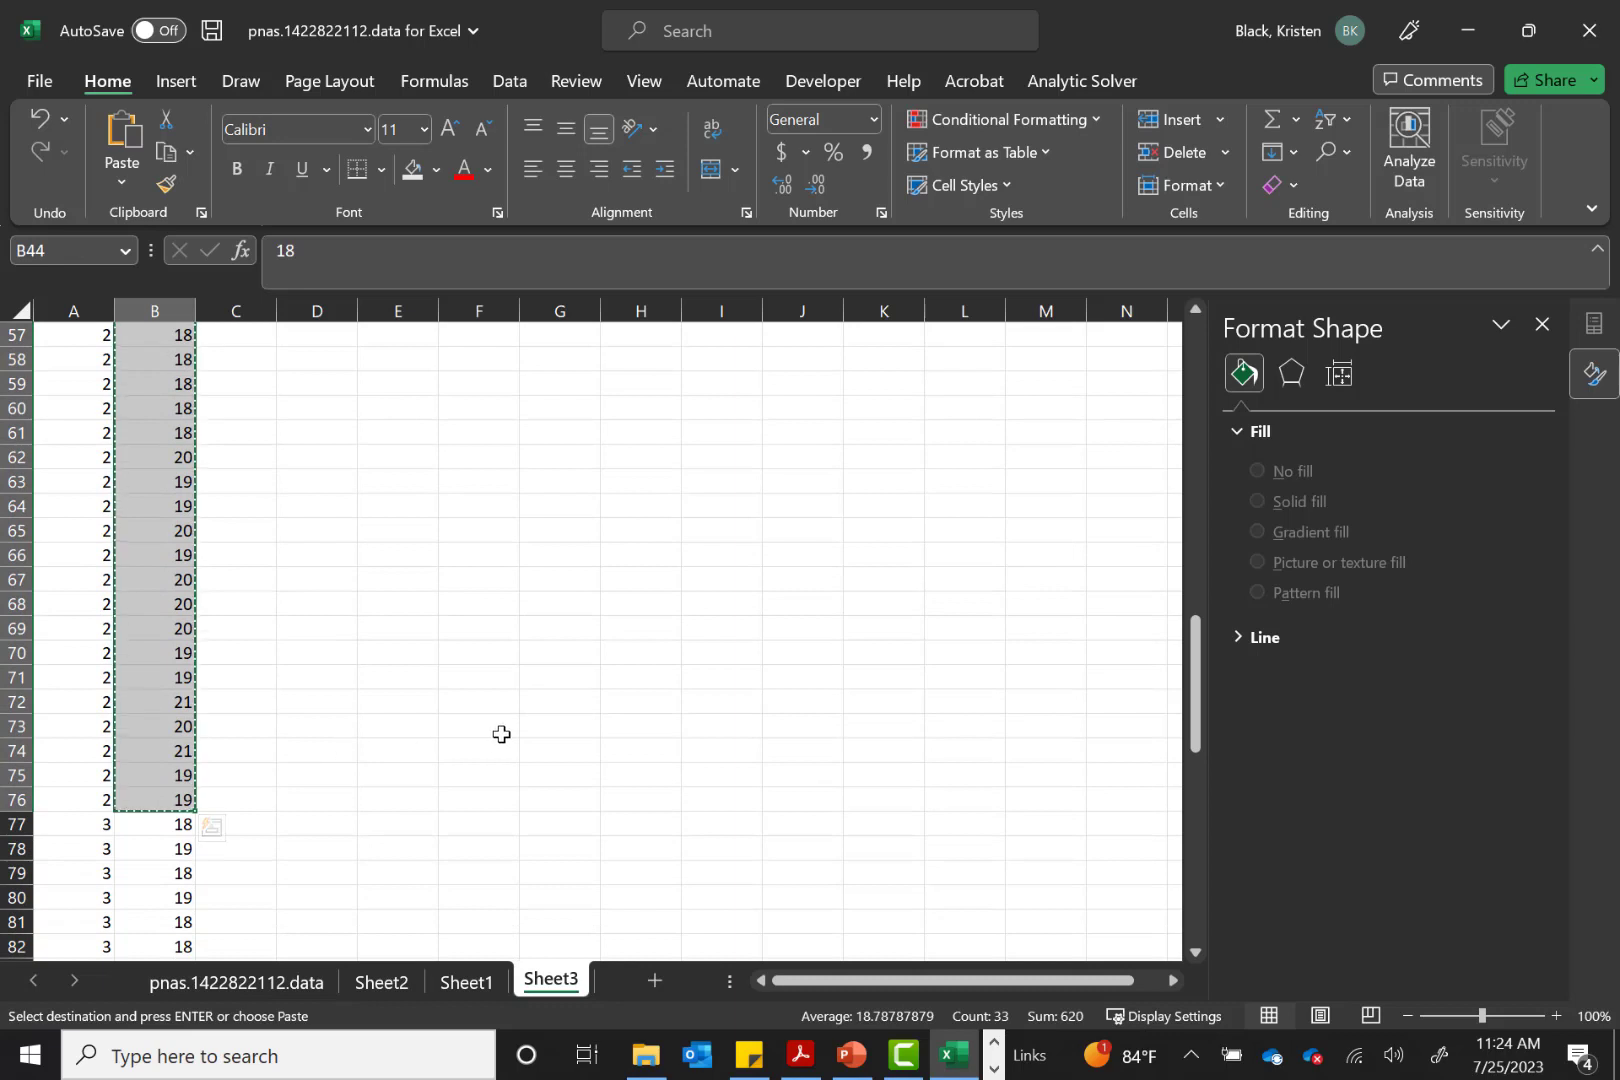
pyautogui.scroll(11, 501, 734)
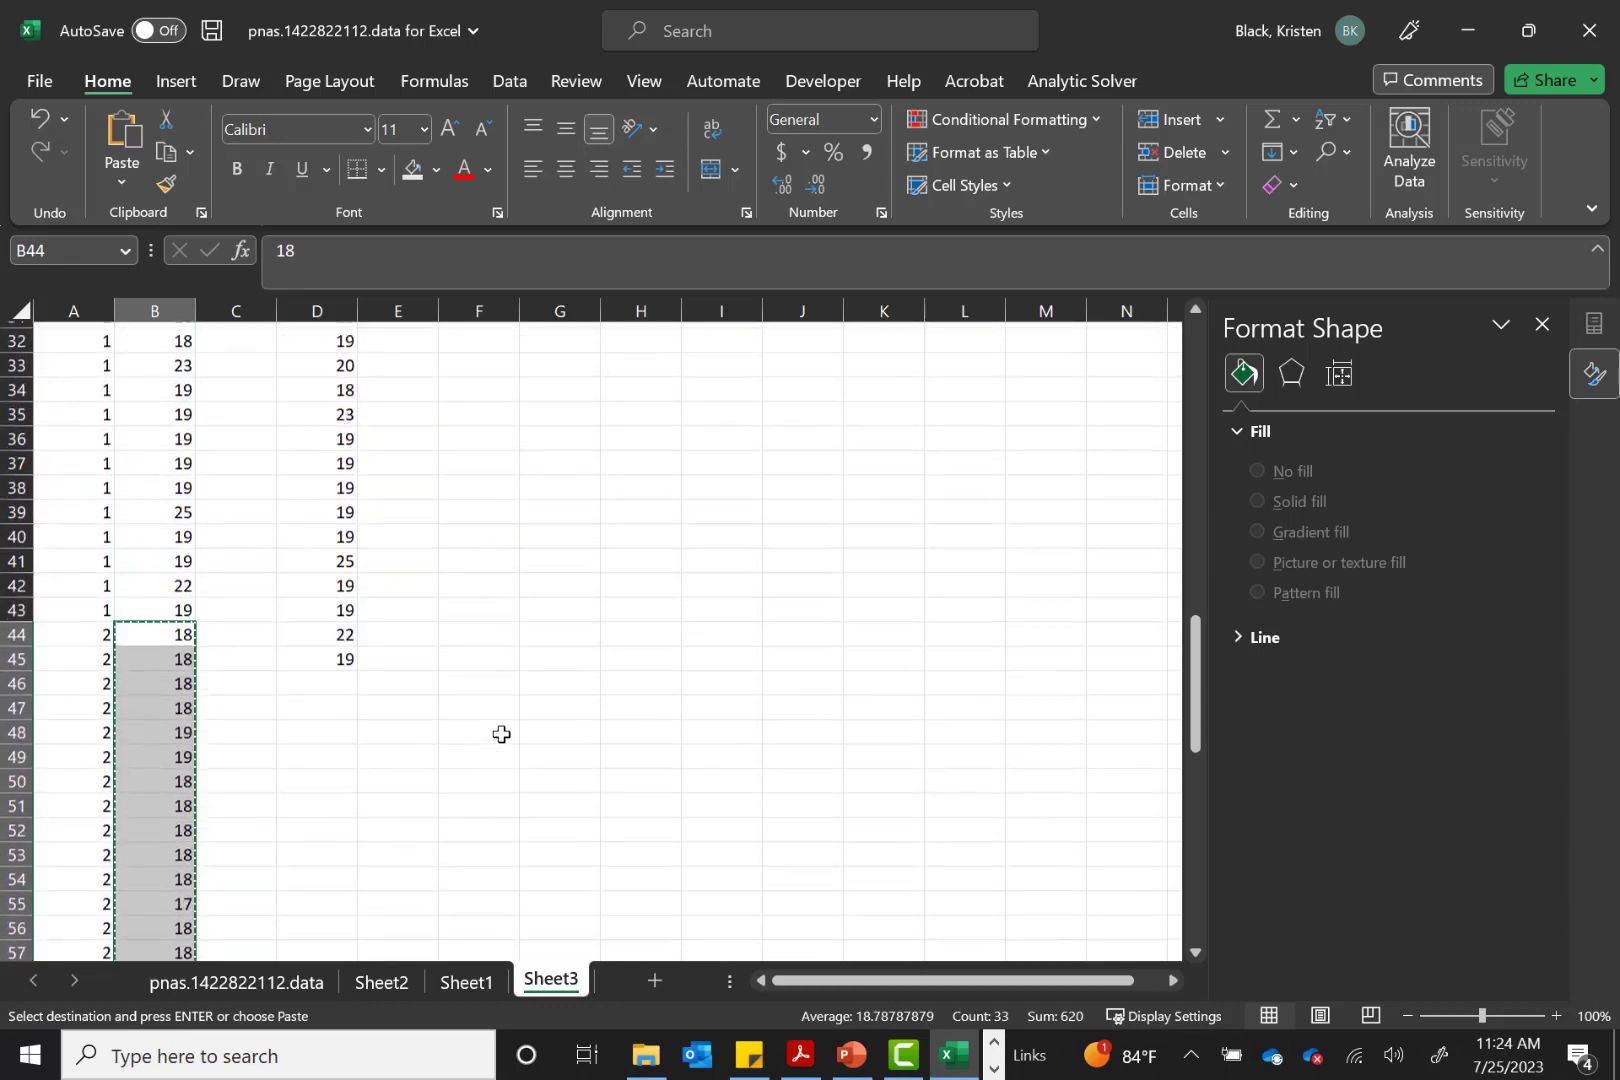
pyautogui.scroll(1, 380, 452)
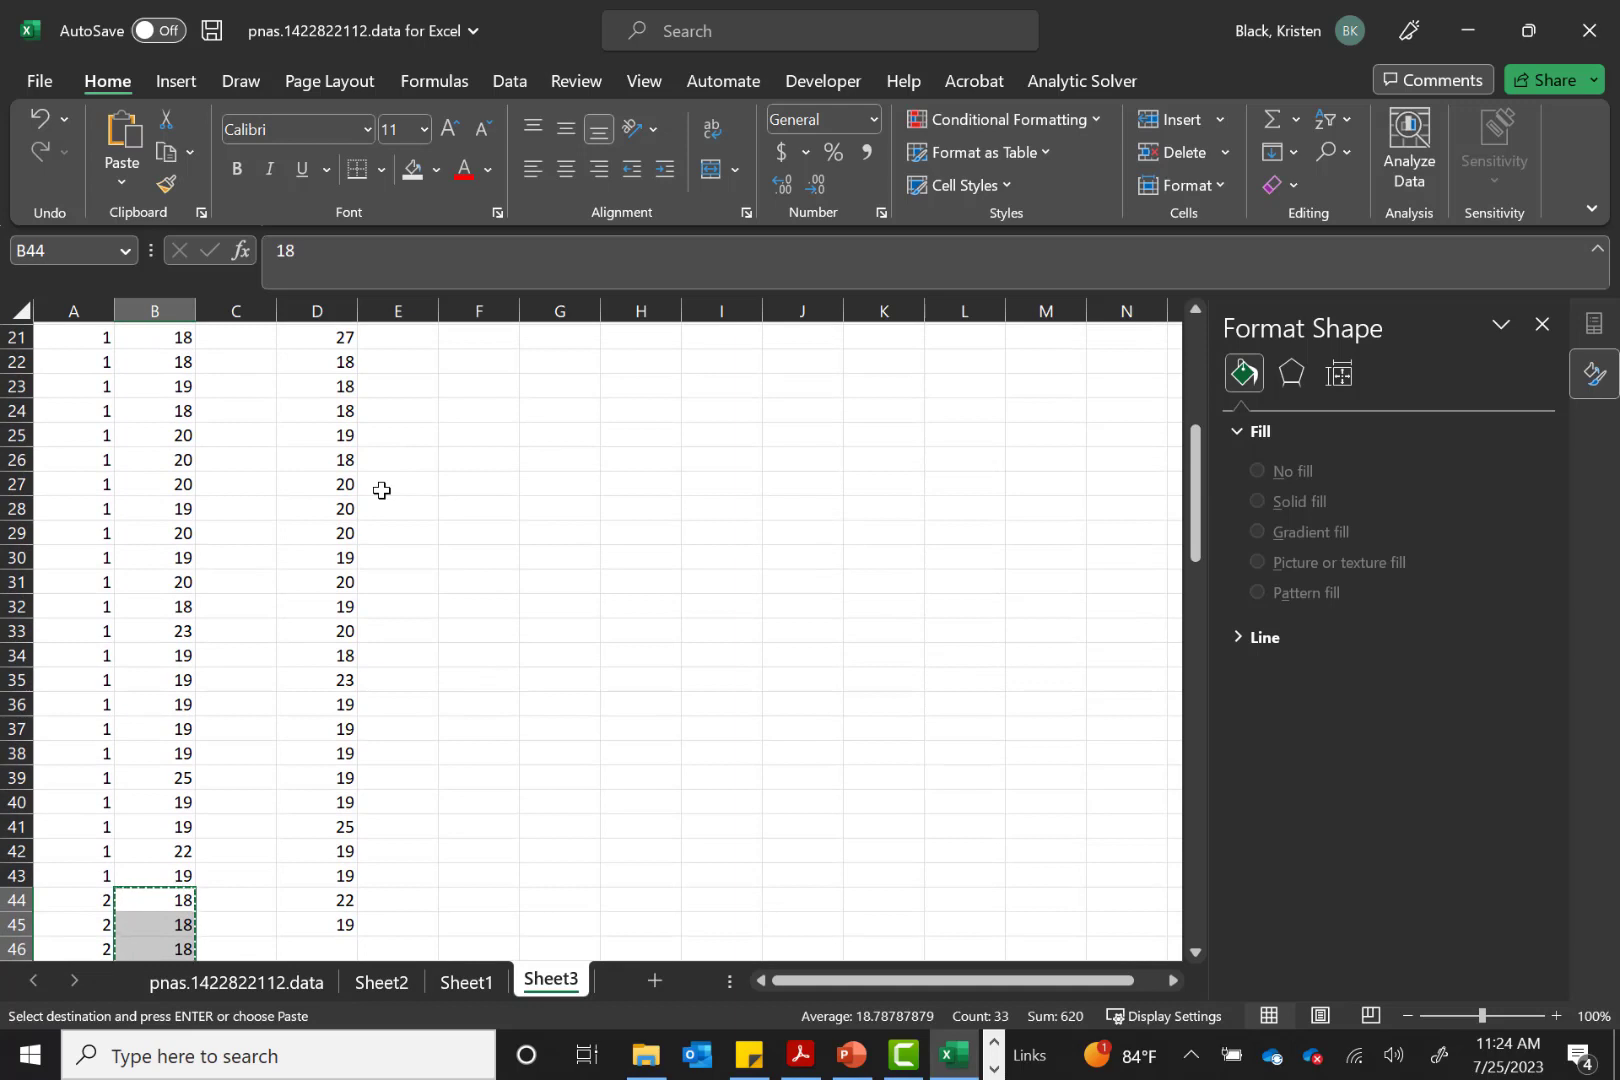
pyautogui.scroll(7, 381, 490)
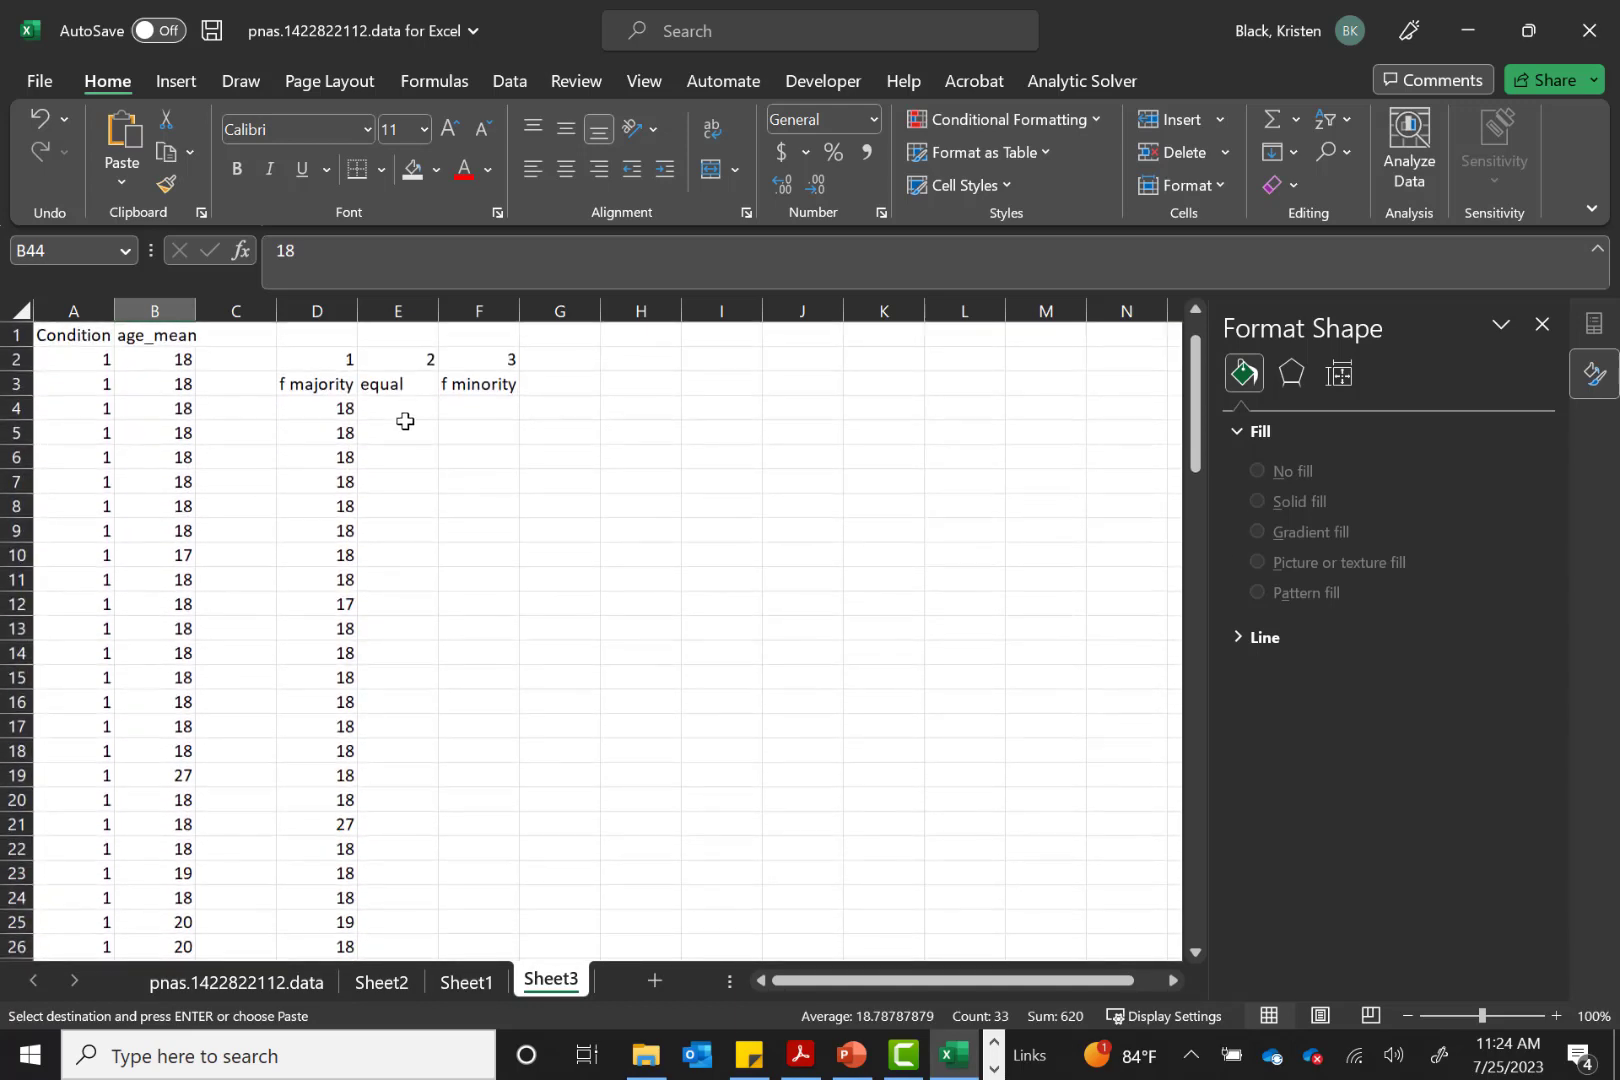
pyautogui.click(407, 412)
pyautogui.hotkey('ctrl', 'v')
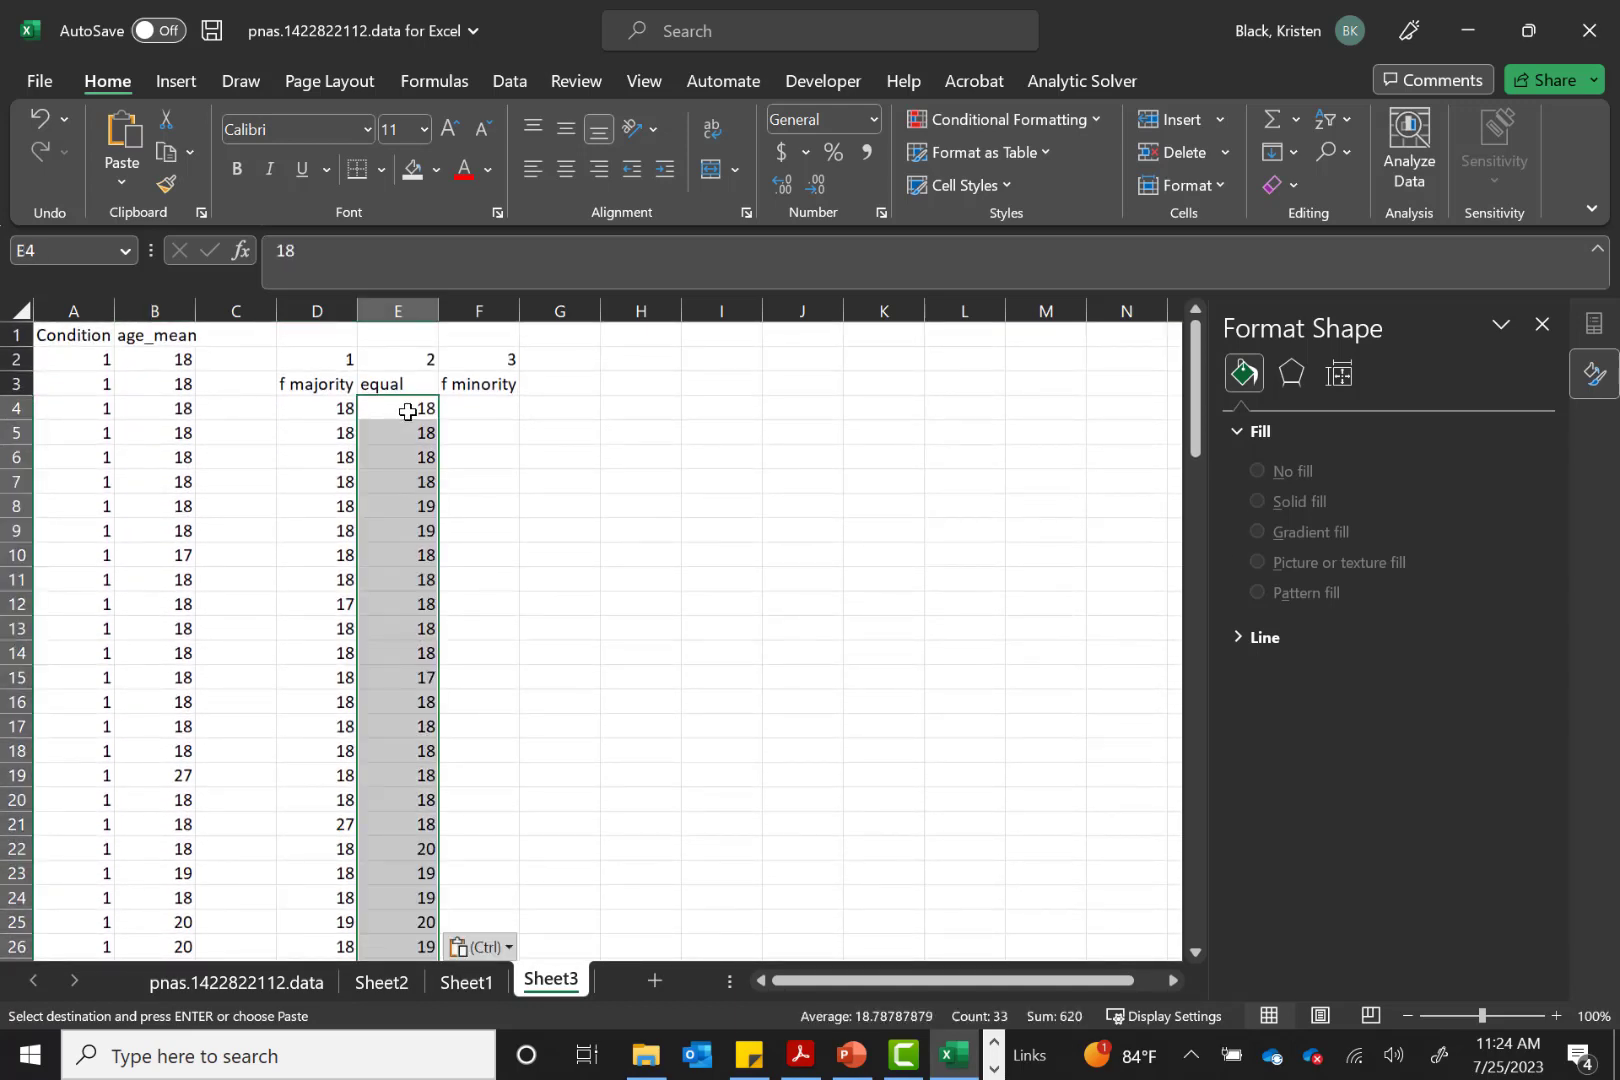
# Copy the condition 3 ages from B77:B117 into the "f minority" column starting at F4
pyautogui.click(502, 404)
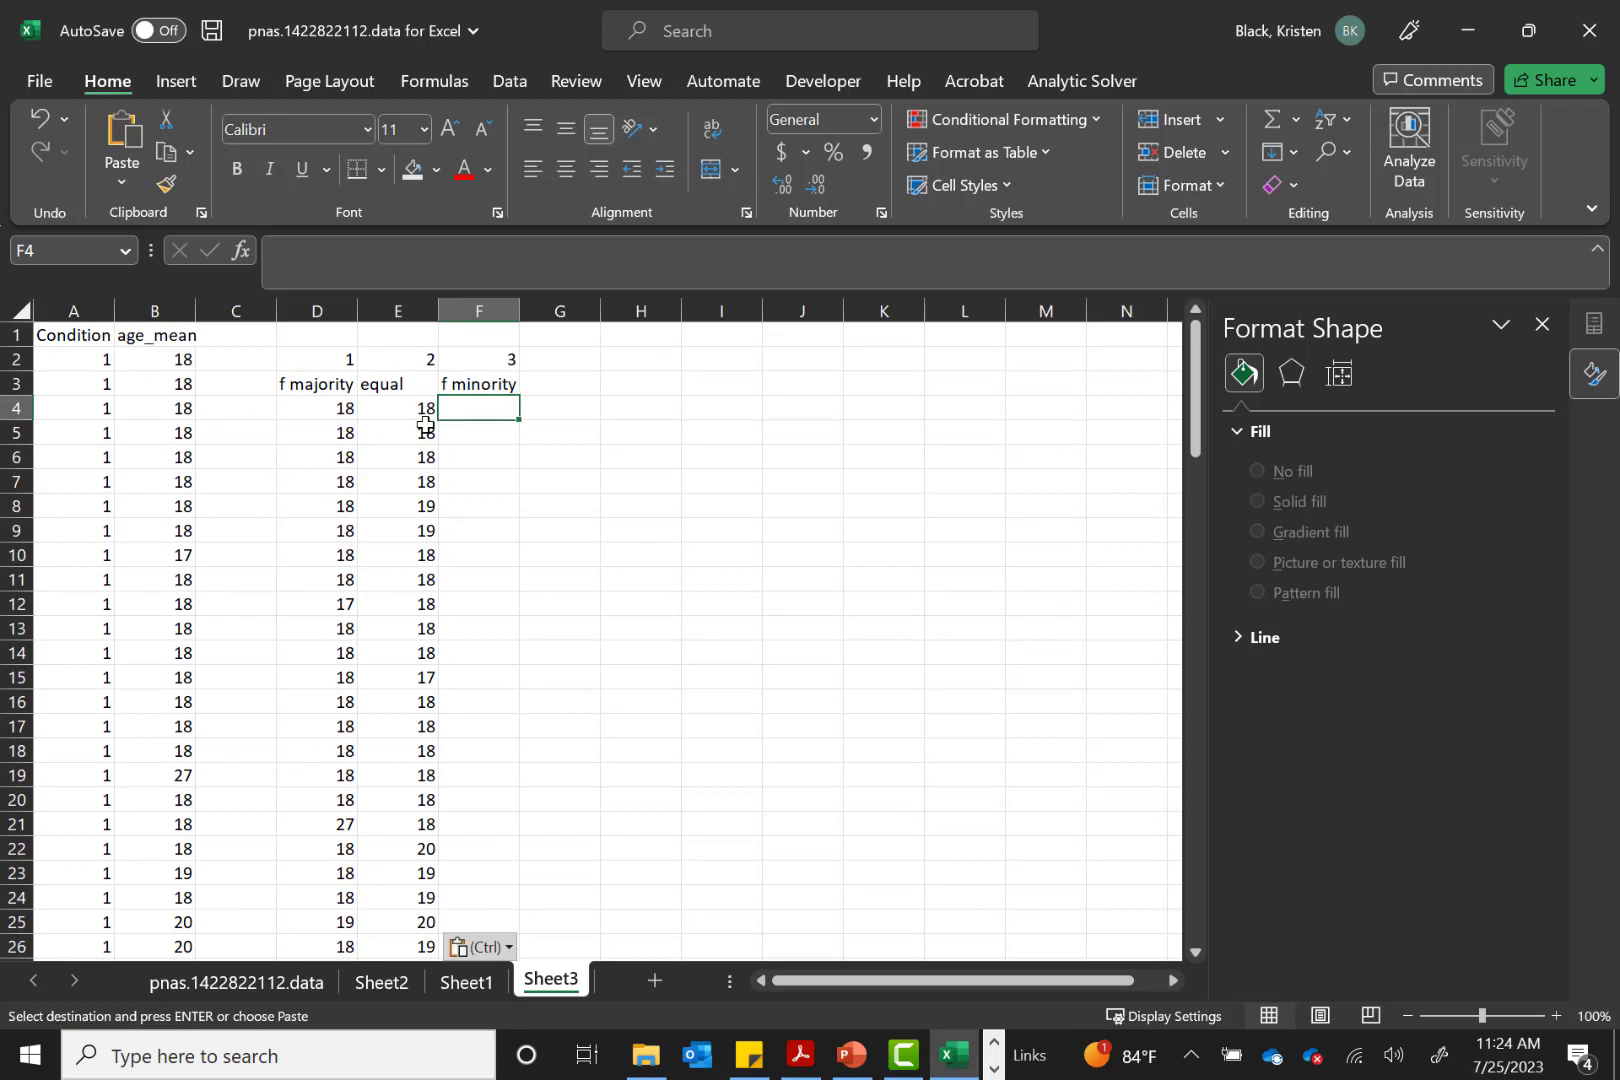
pyautogui.scroll(-14, 405, 458)
pyautogui.scroll(-8, 405, 458)
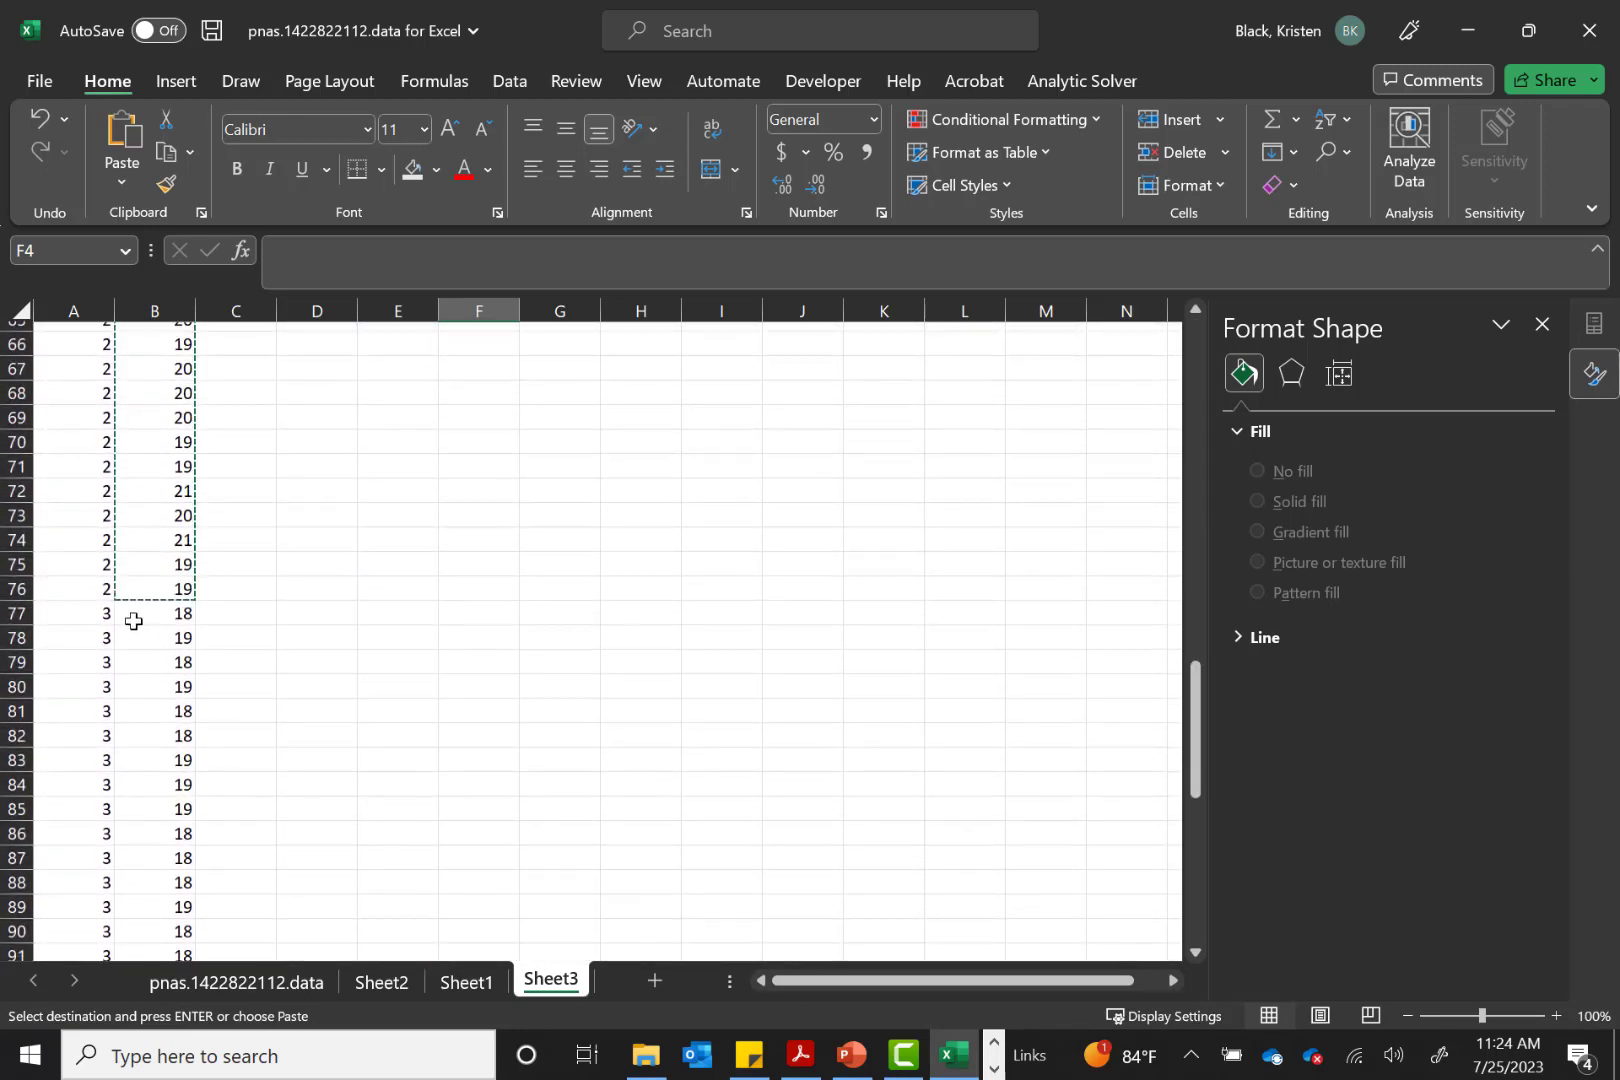
pyautogui.click(149, 613)
pyautogui.click(101, 613)
pyautogui.moveTo(175, 619); pyautogui.dragTo(156, 893)
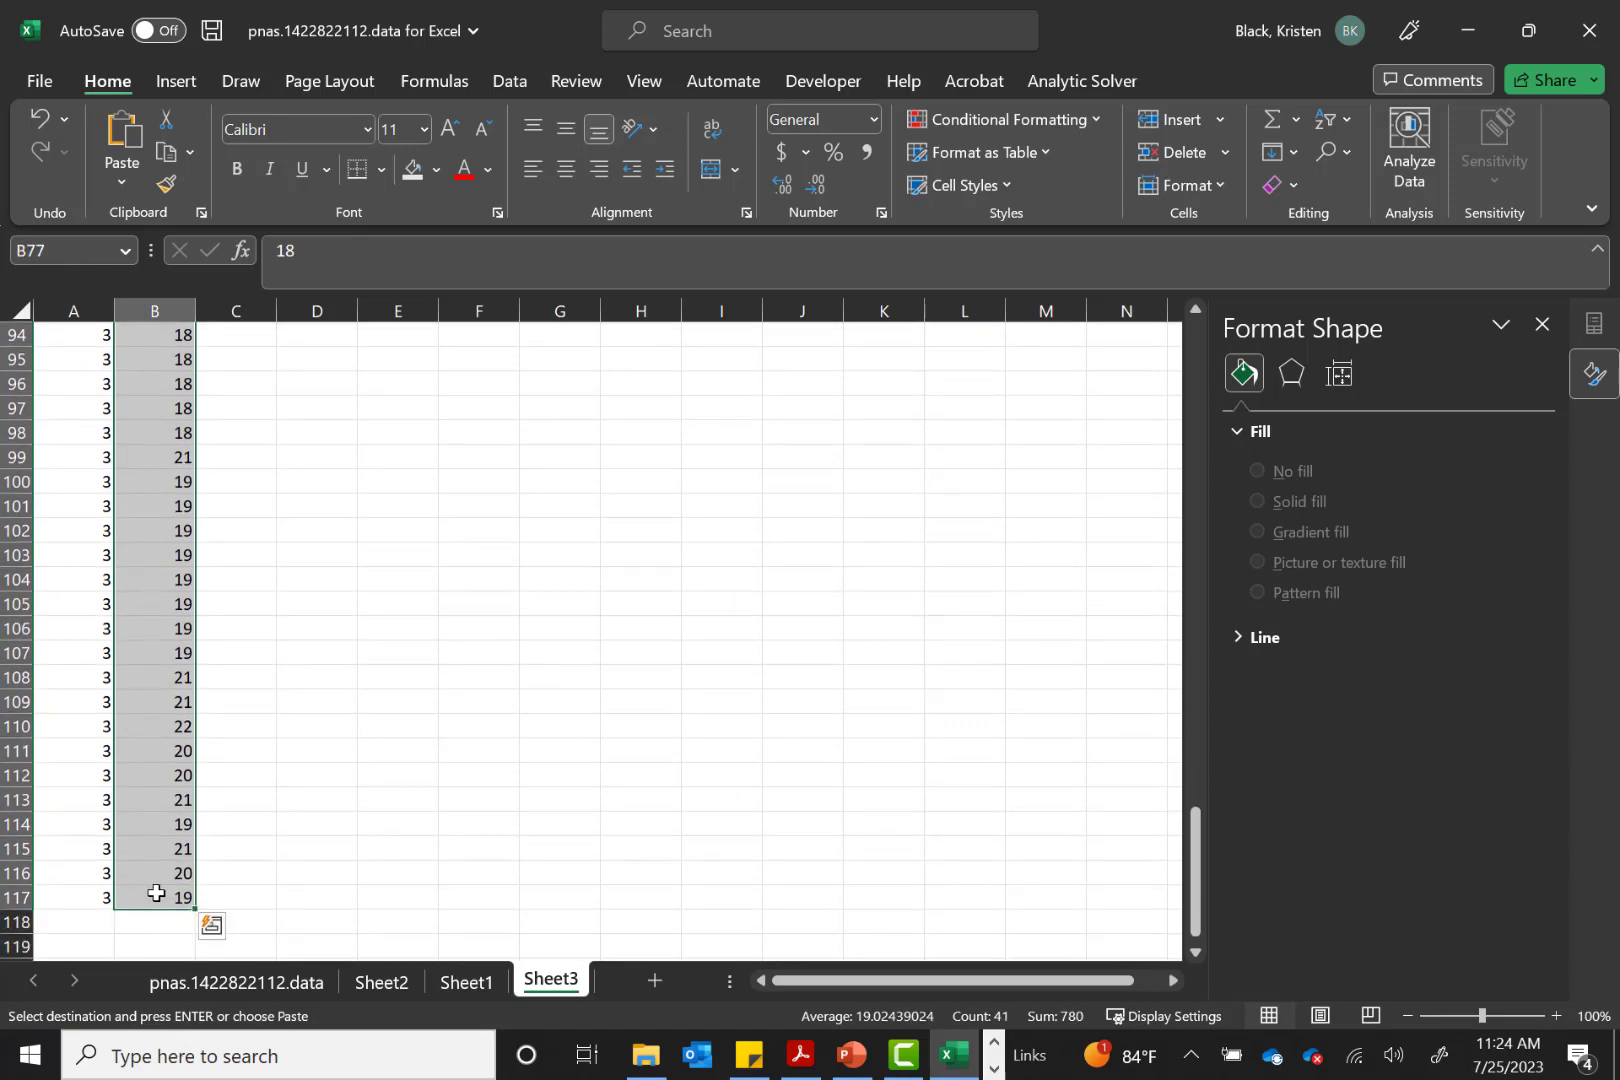
pyautogui.scroll(15, 636, 648)
pyautogui.scroll(15, 636, 648)
pyautogui.click(491, 411)
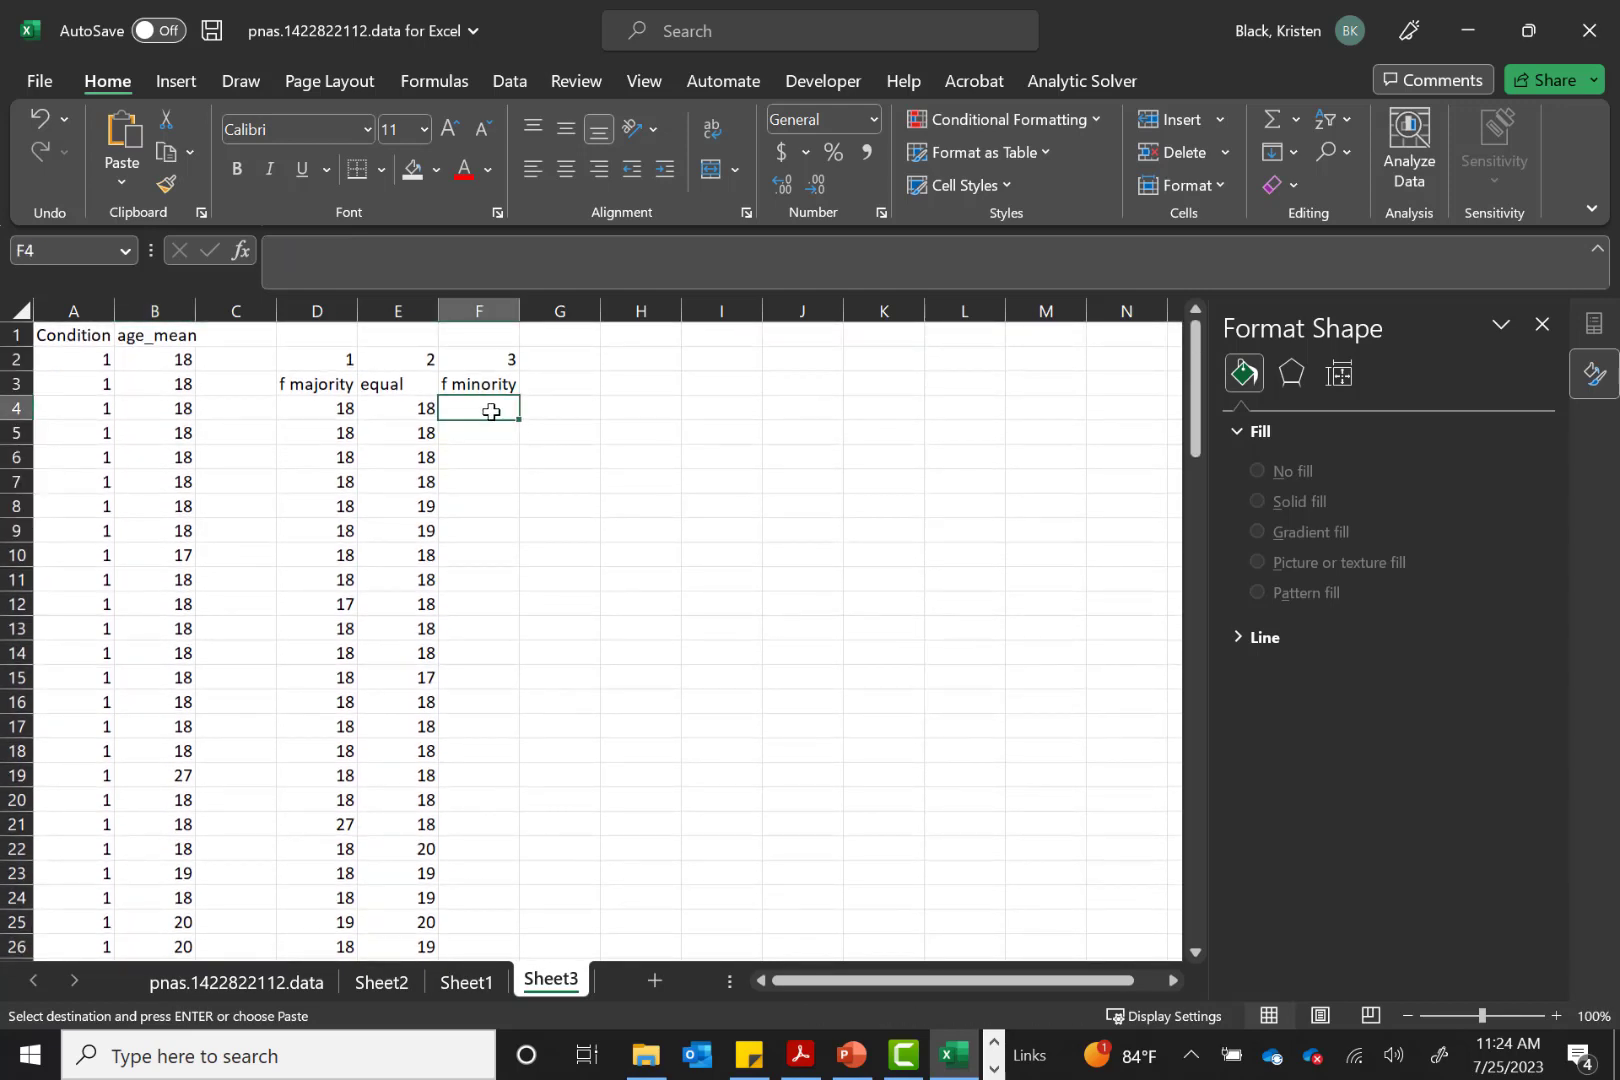
pyautogui.hotkey('ctrl', 'v')
pyautogui.click(628, 421)
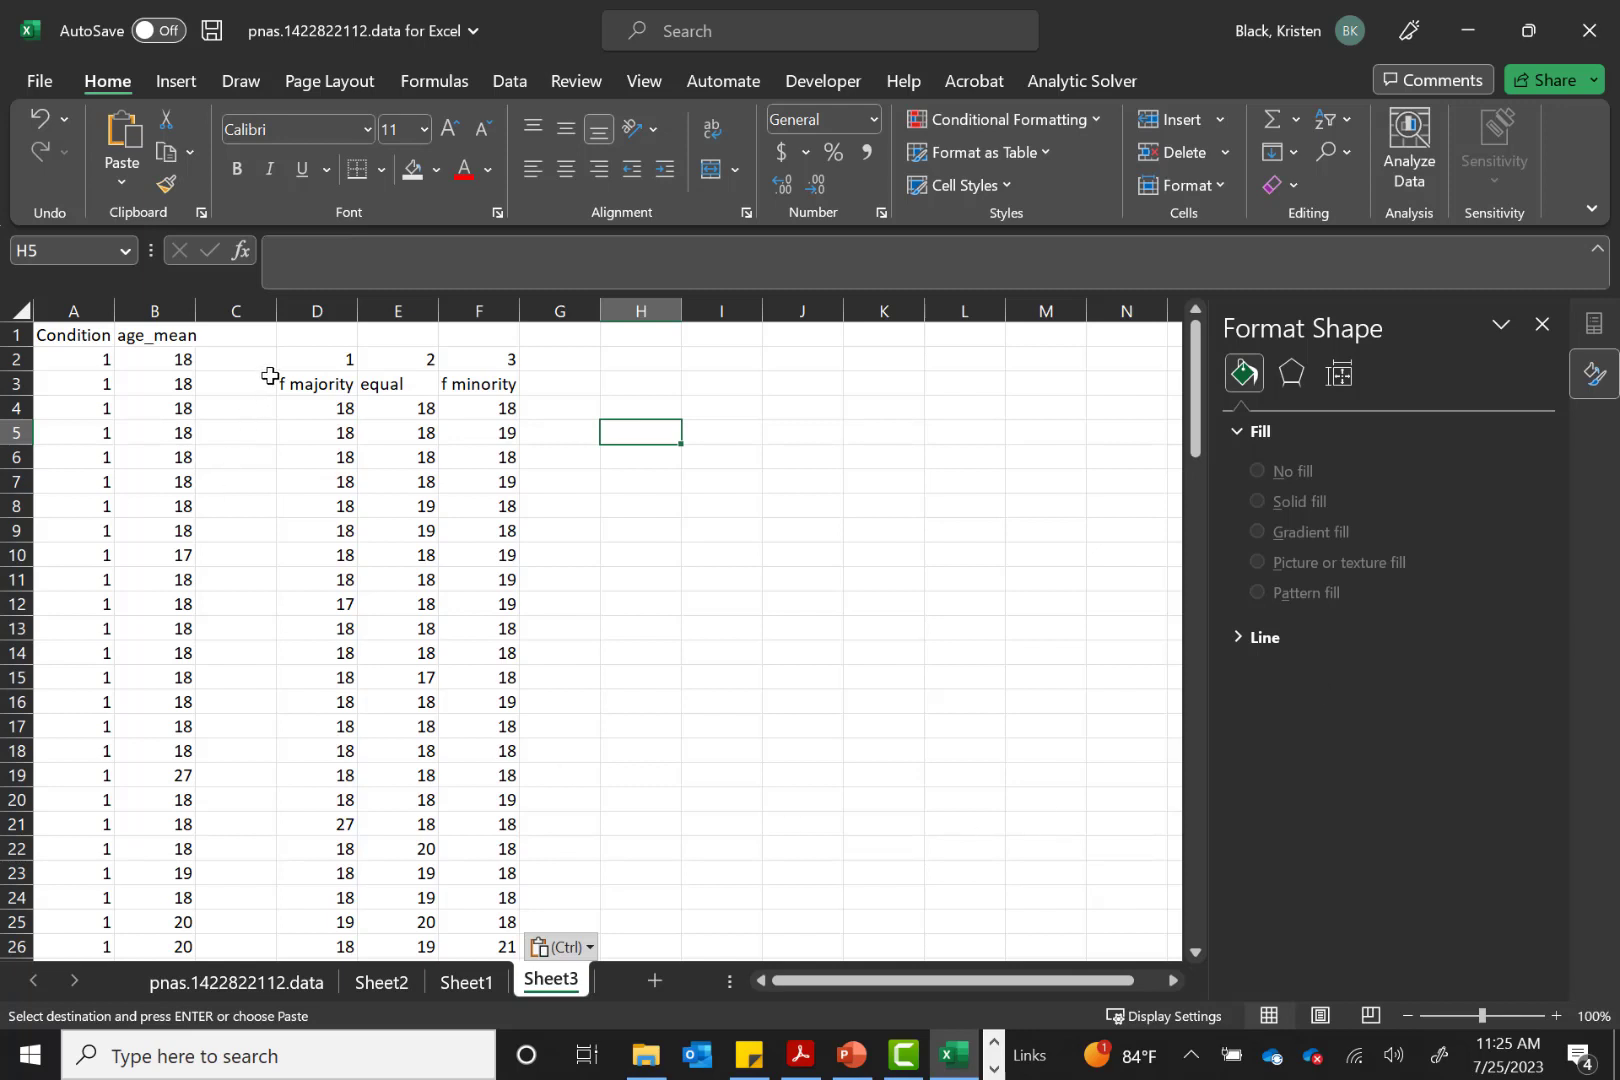
# Insert a Box and Whisker chart from the three condition columns, including their text headers, in D3:F45
pyautogui.moveTo(308, 383); pyautogui.dragTo(485, 824)
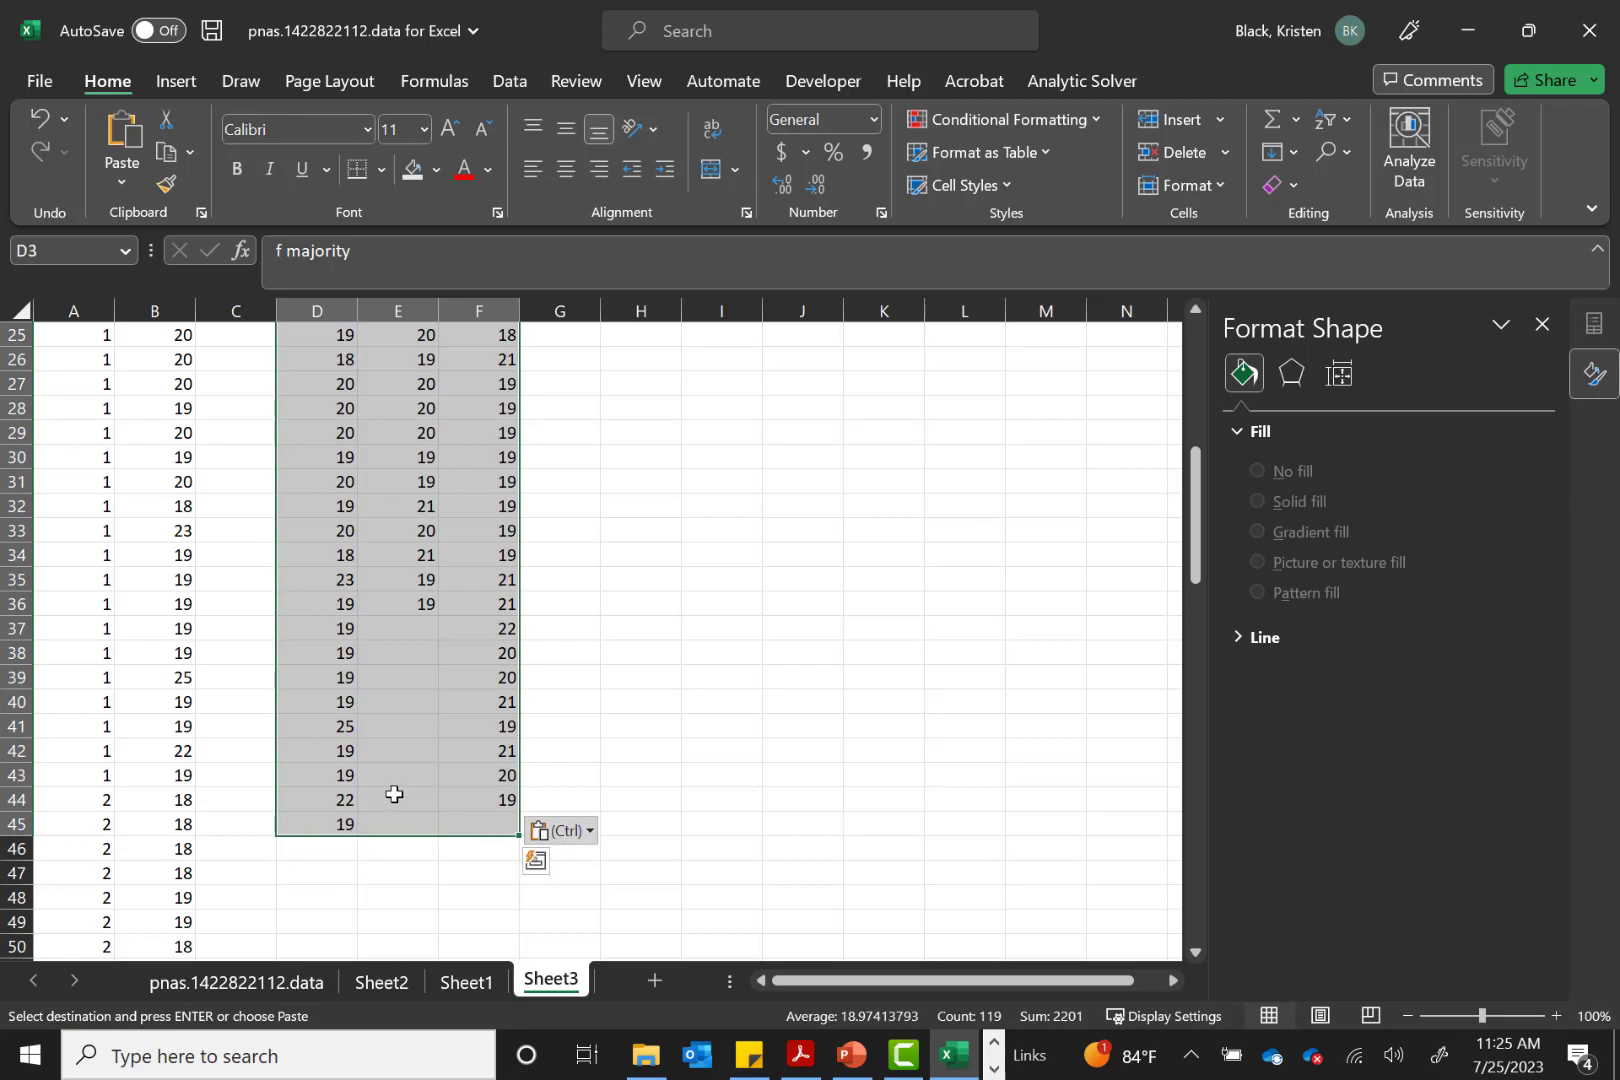
pyautogui.scroll(8, 394, 794)
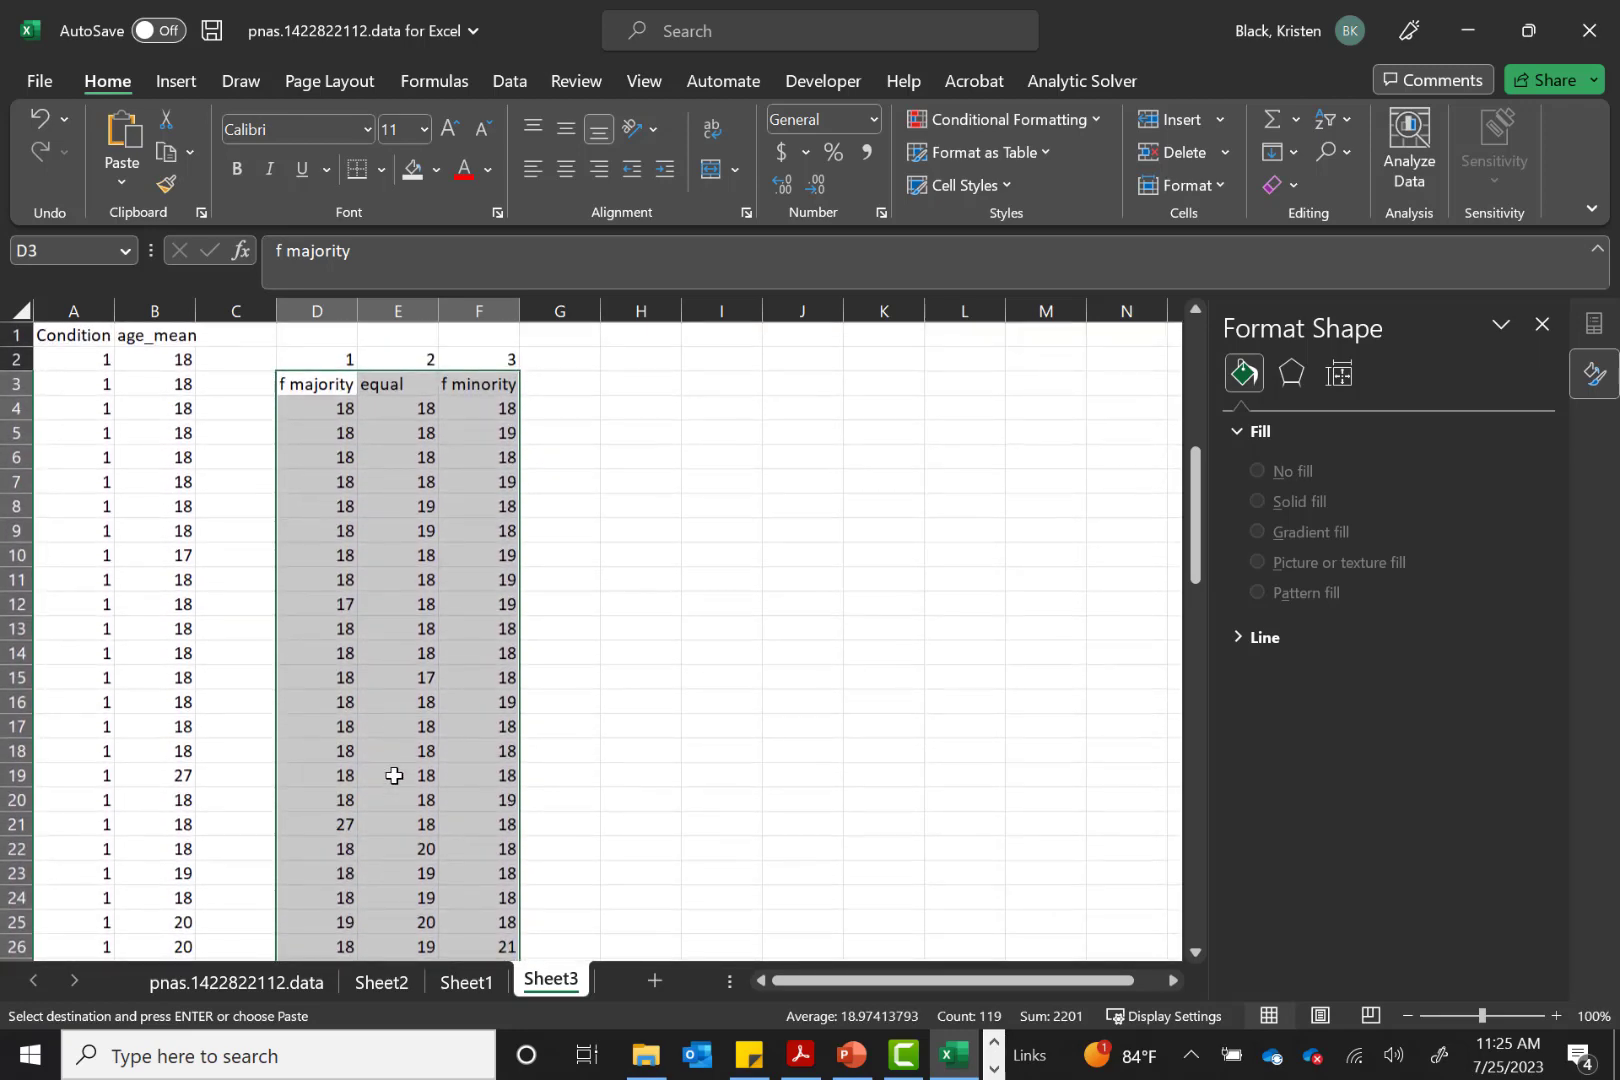
pyautogui.hotkey('ctrl', 'v')
pyautogui.click(177, 84)
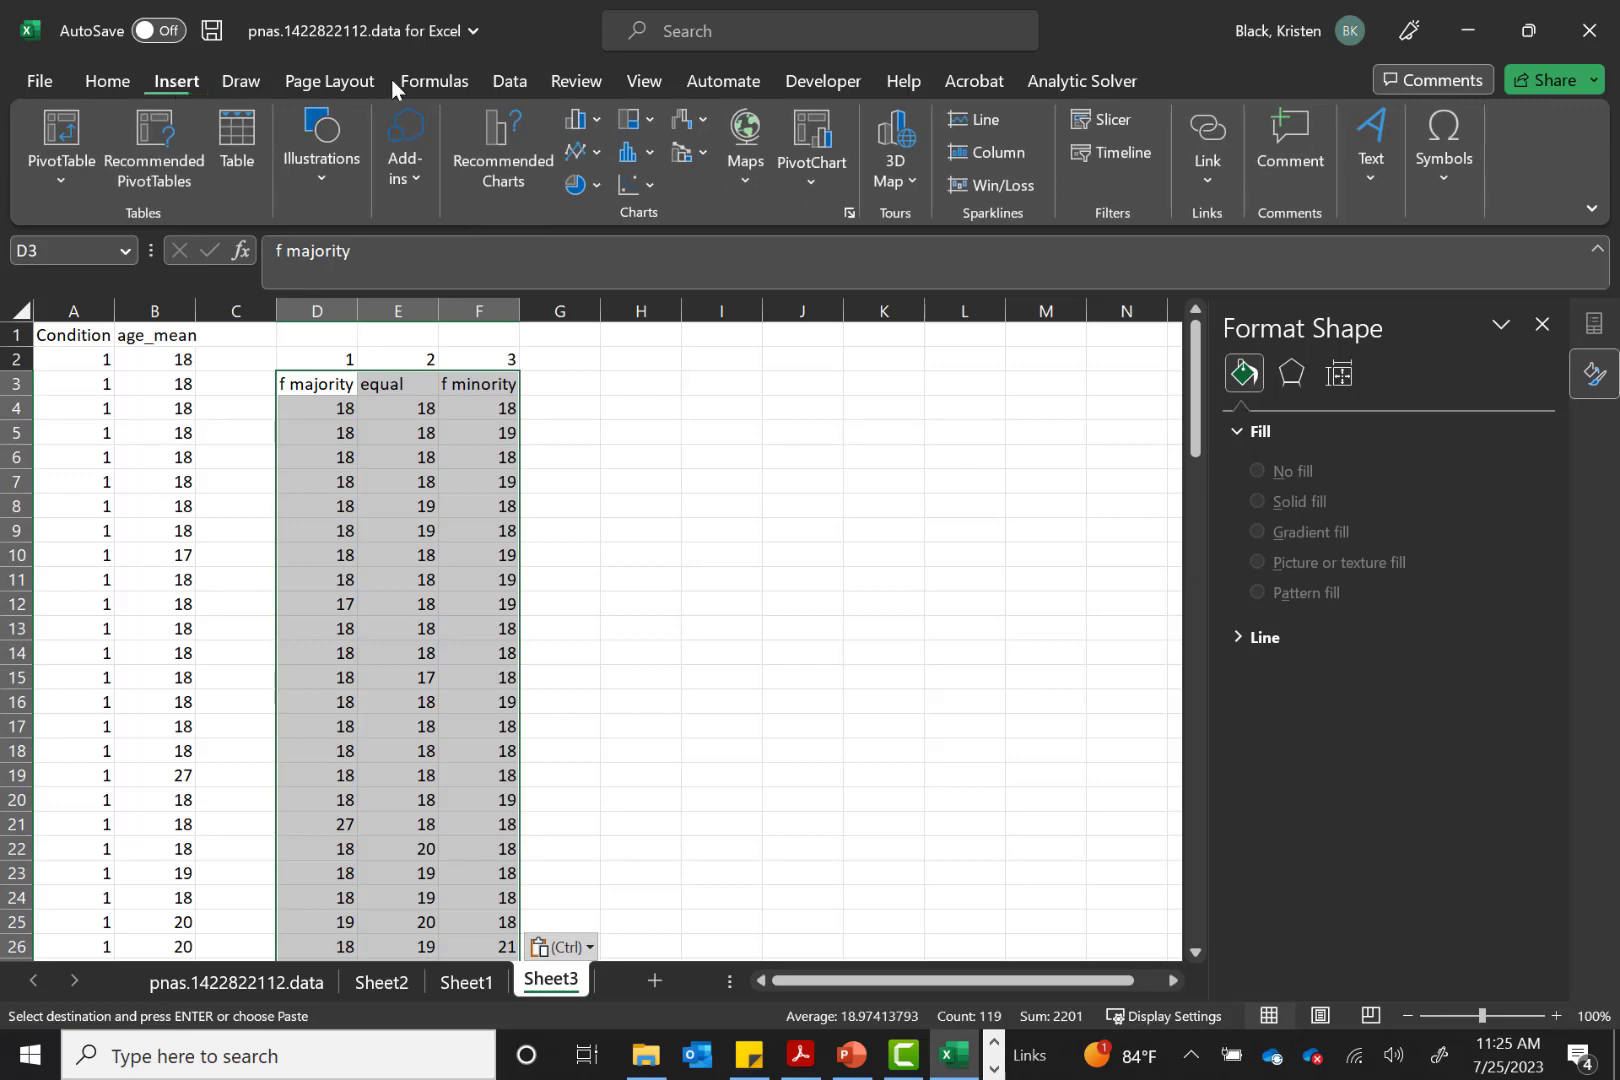
pyautogui.click(643, 156)
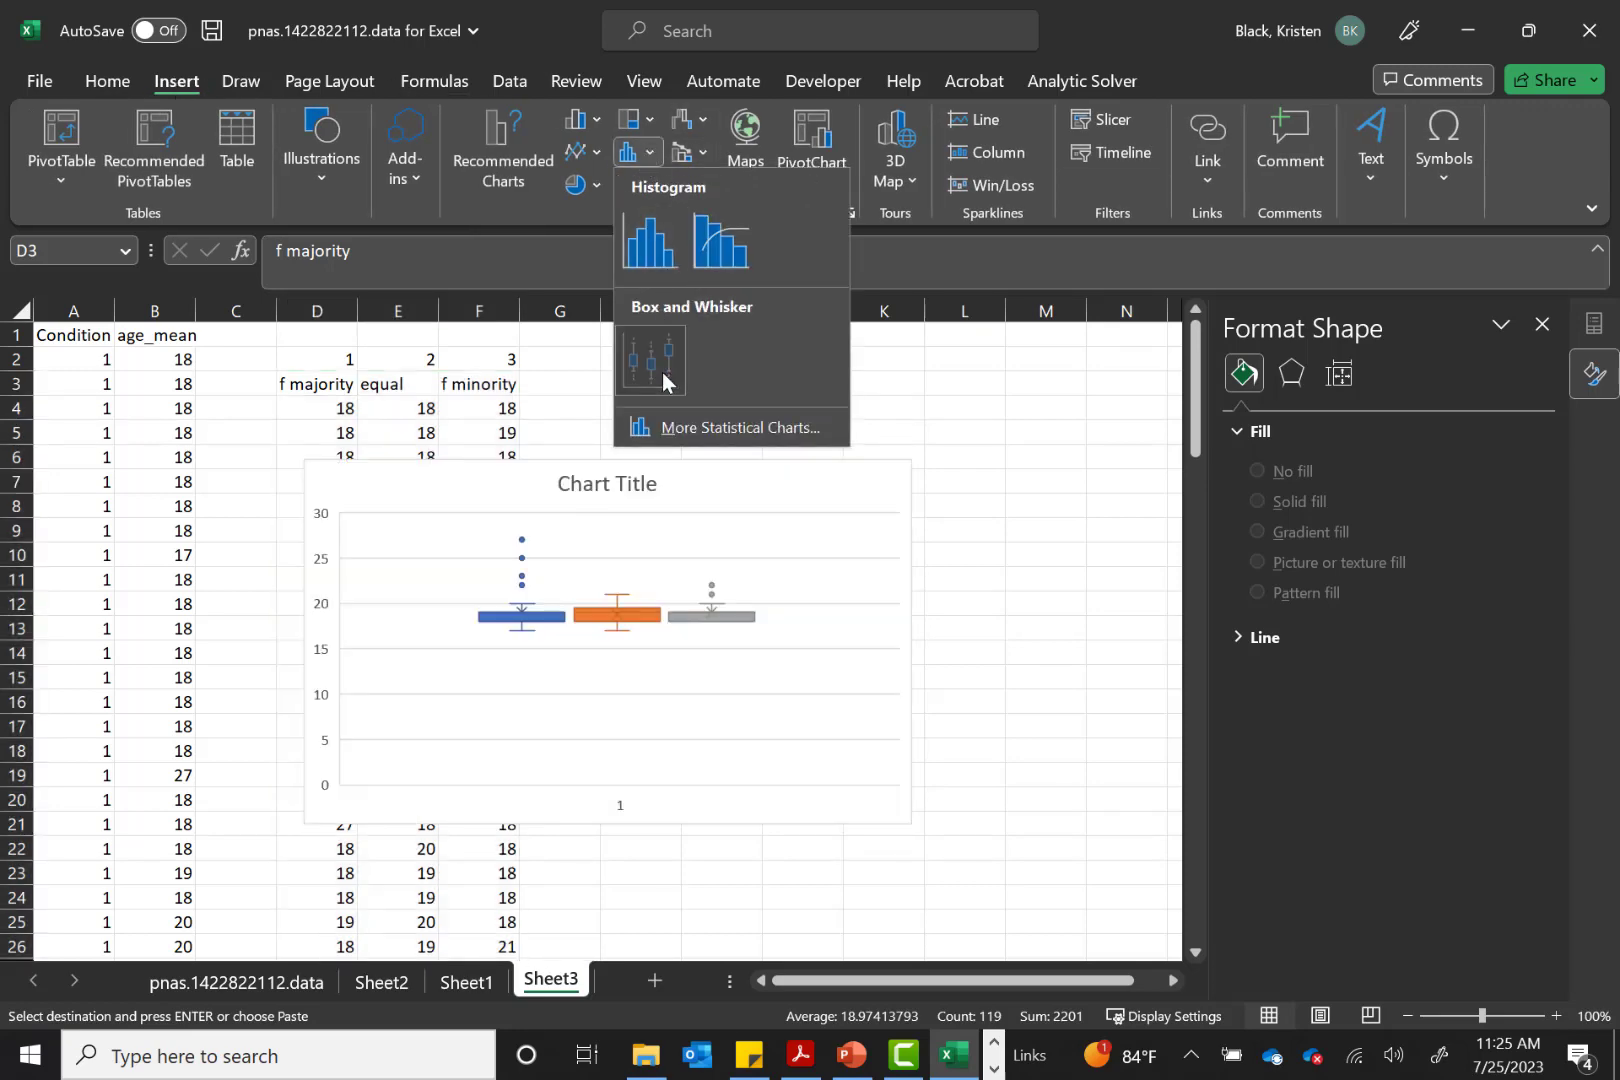
pyautogui.click(662, 372)
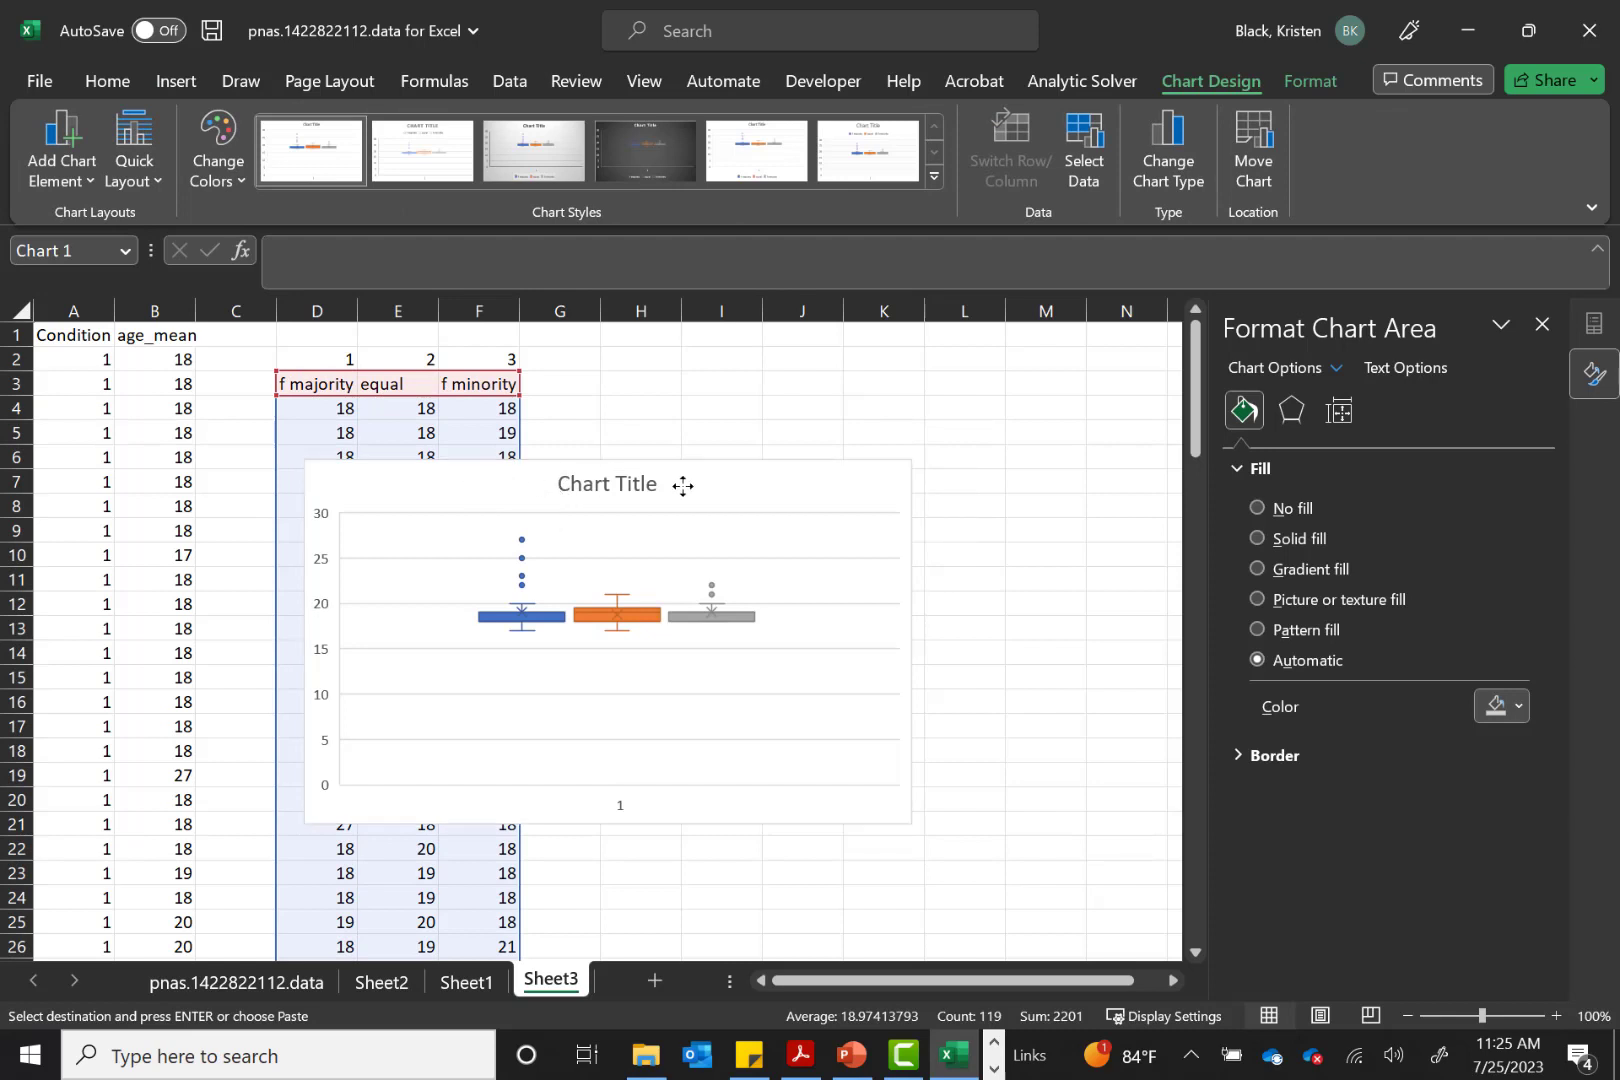
# Move the box plot beside the data so that it no longer covers the condition columns
pyautogui.moveTo(734, 485); pyautogui.dragTo(1029, 475)
pyautogui.moveTo(772, 475); pyautogui.dragTo(749, 471)
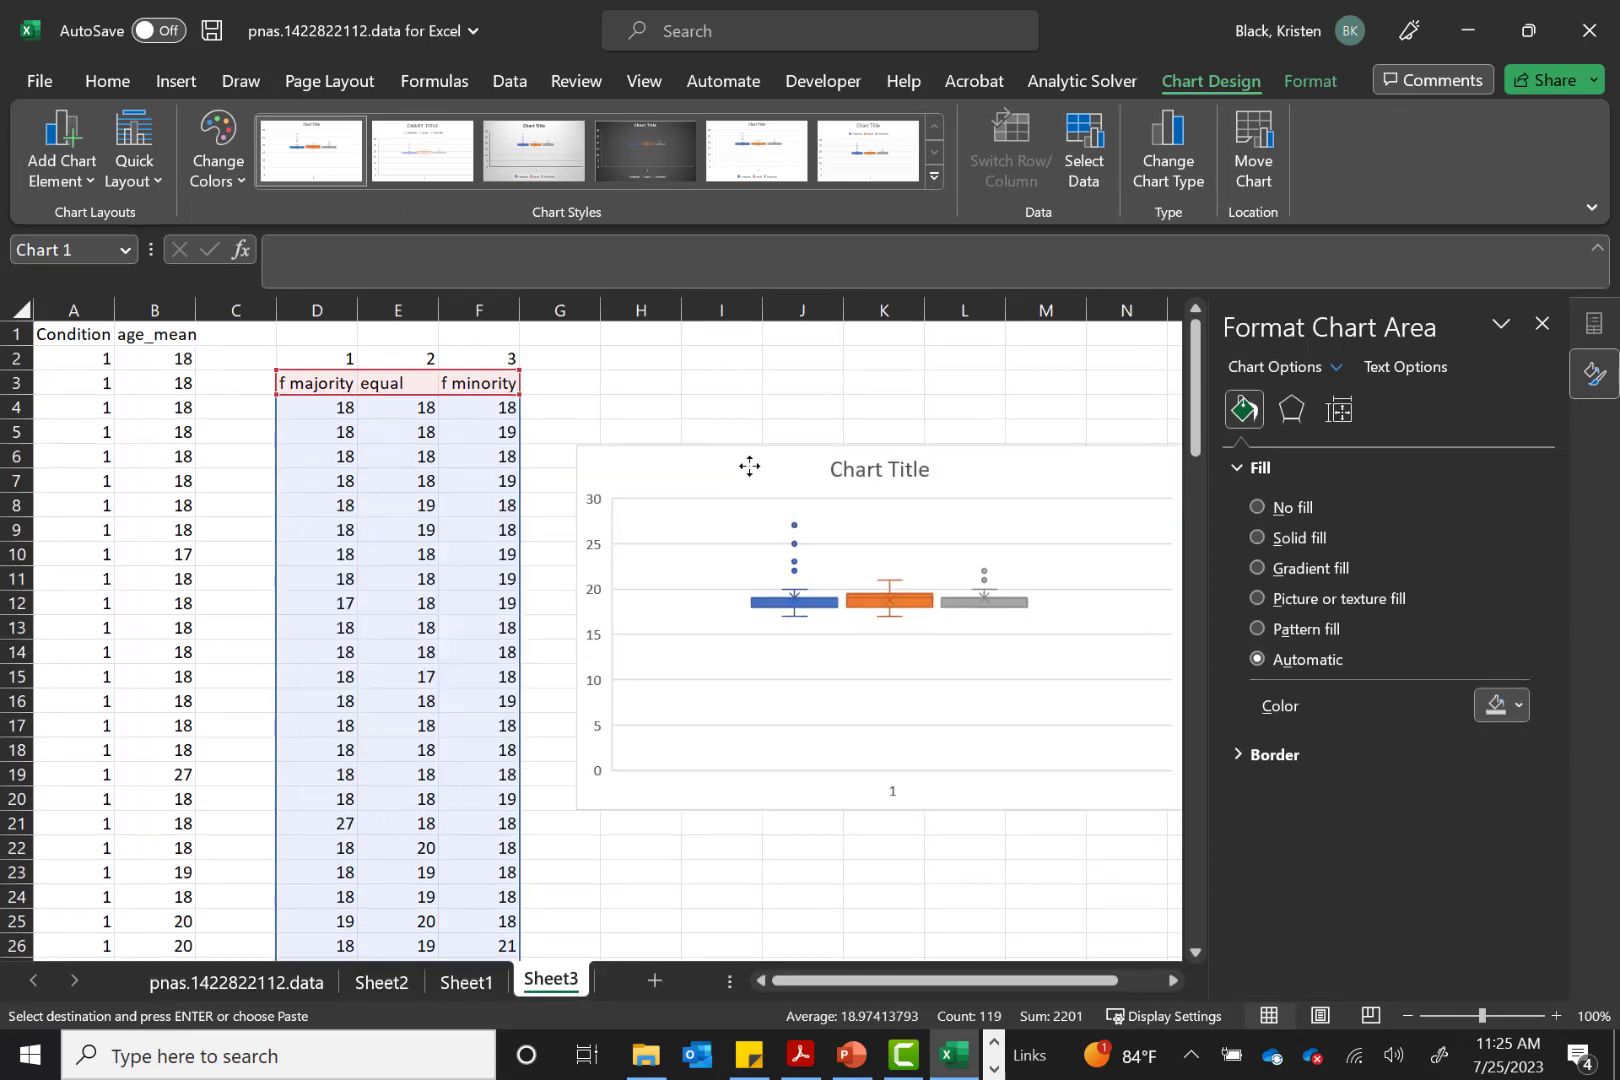
pyautogui.moveTo(980, 981); pyautogui.dragTo(1072, 980)
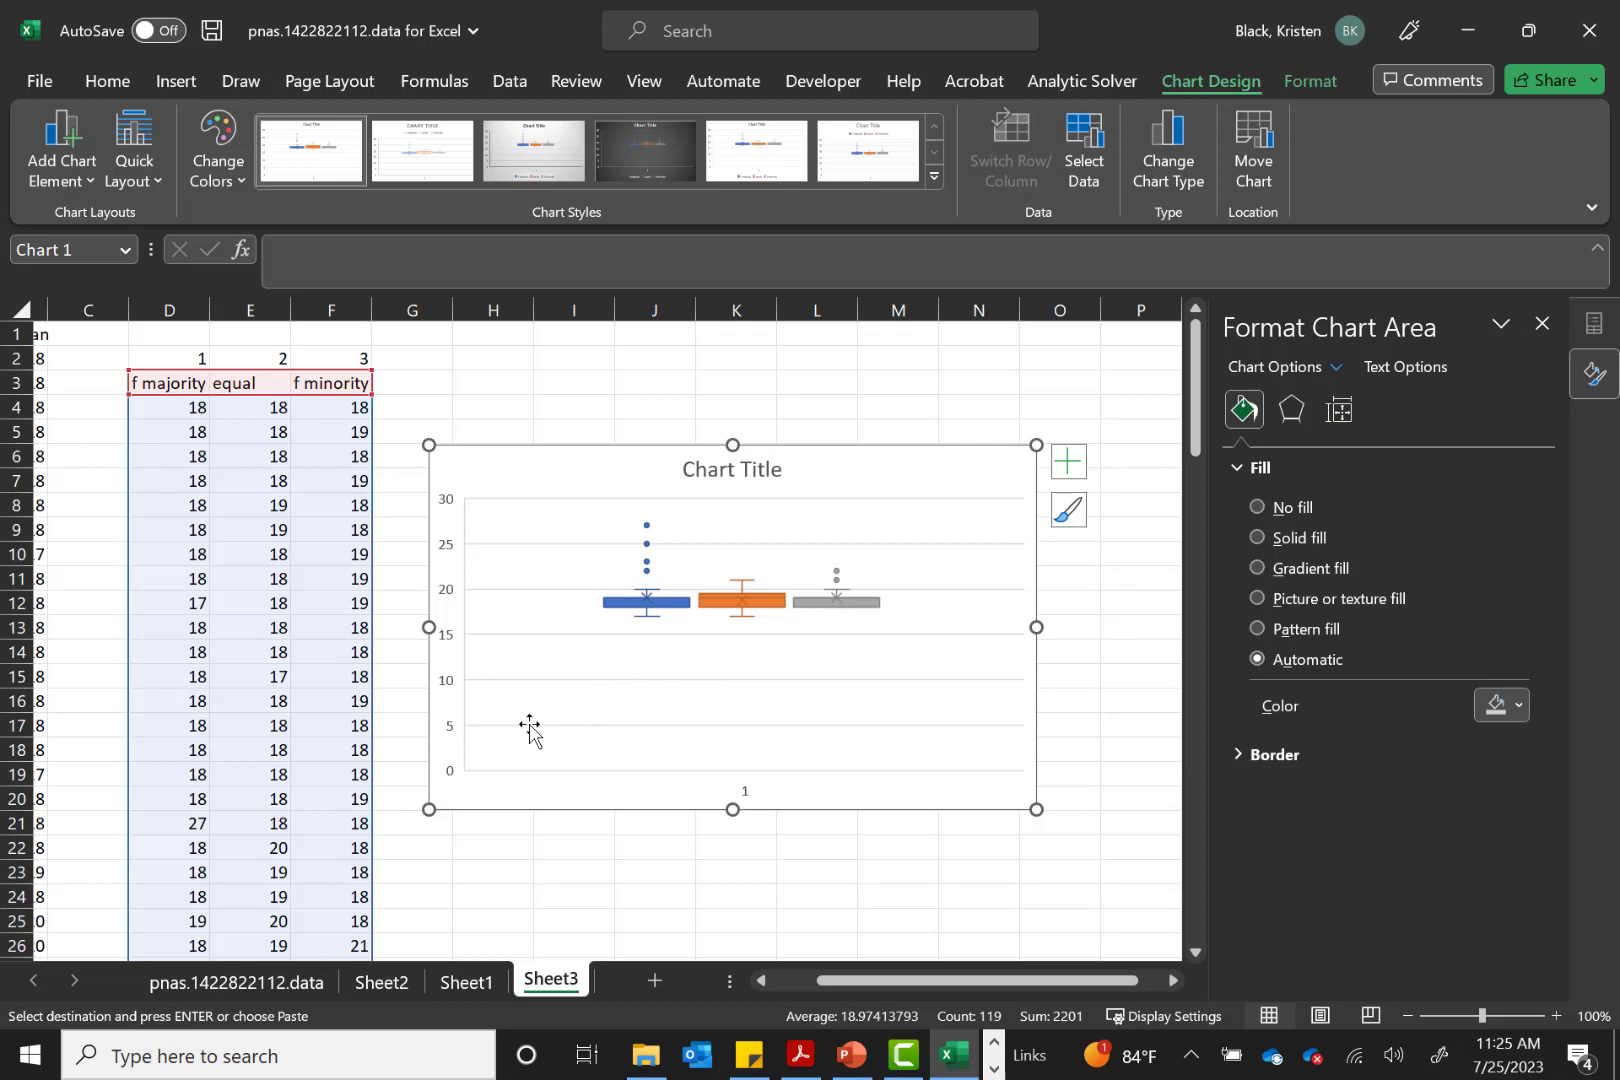
# Set the minimum bound of the box plot's vertical axis to 15
pyautogui.click(452, 723)
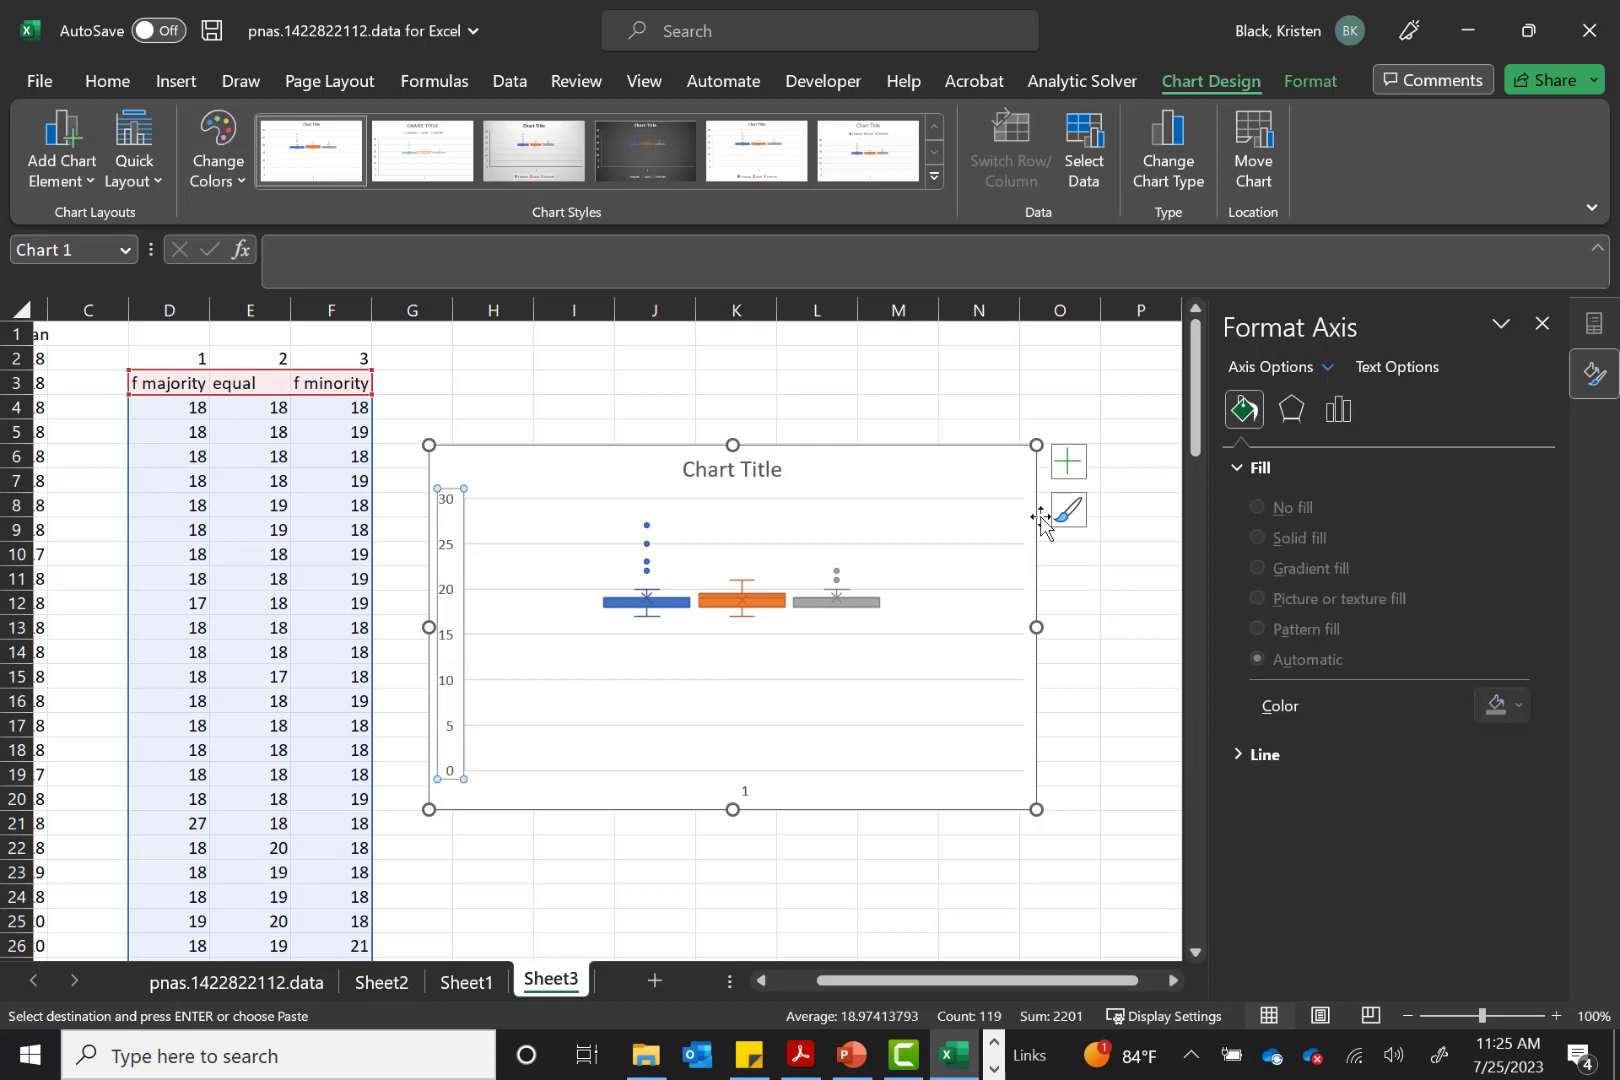
pyautogui.click(1342, 412)
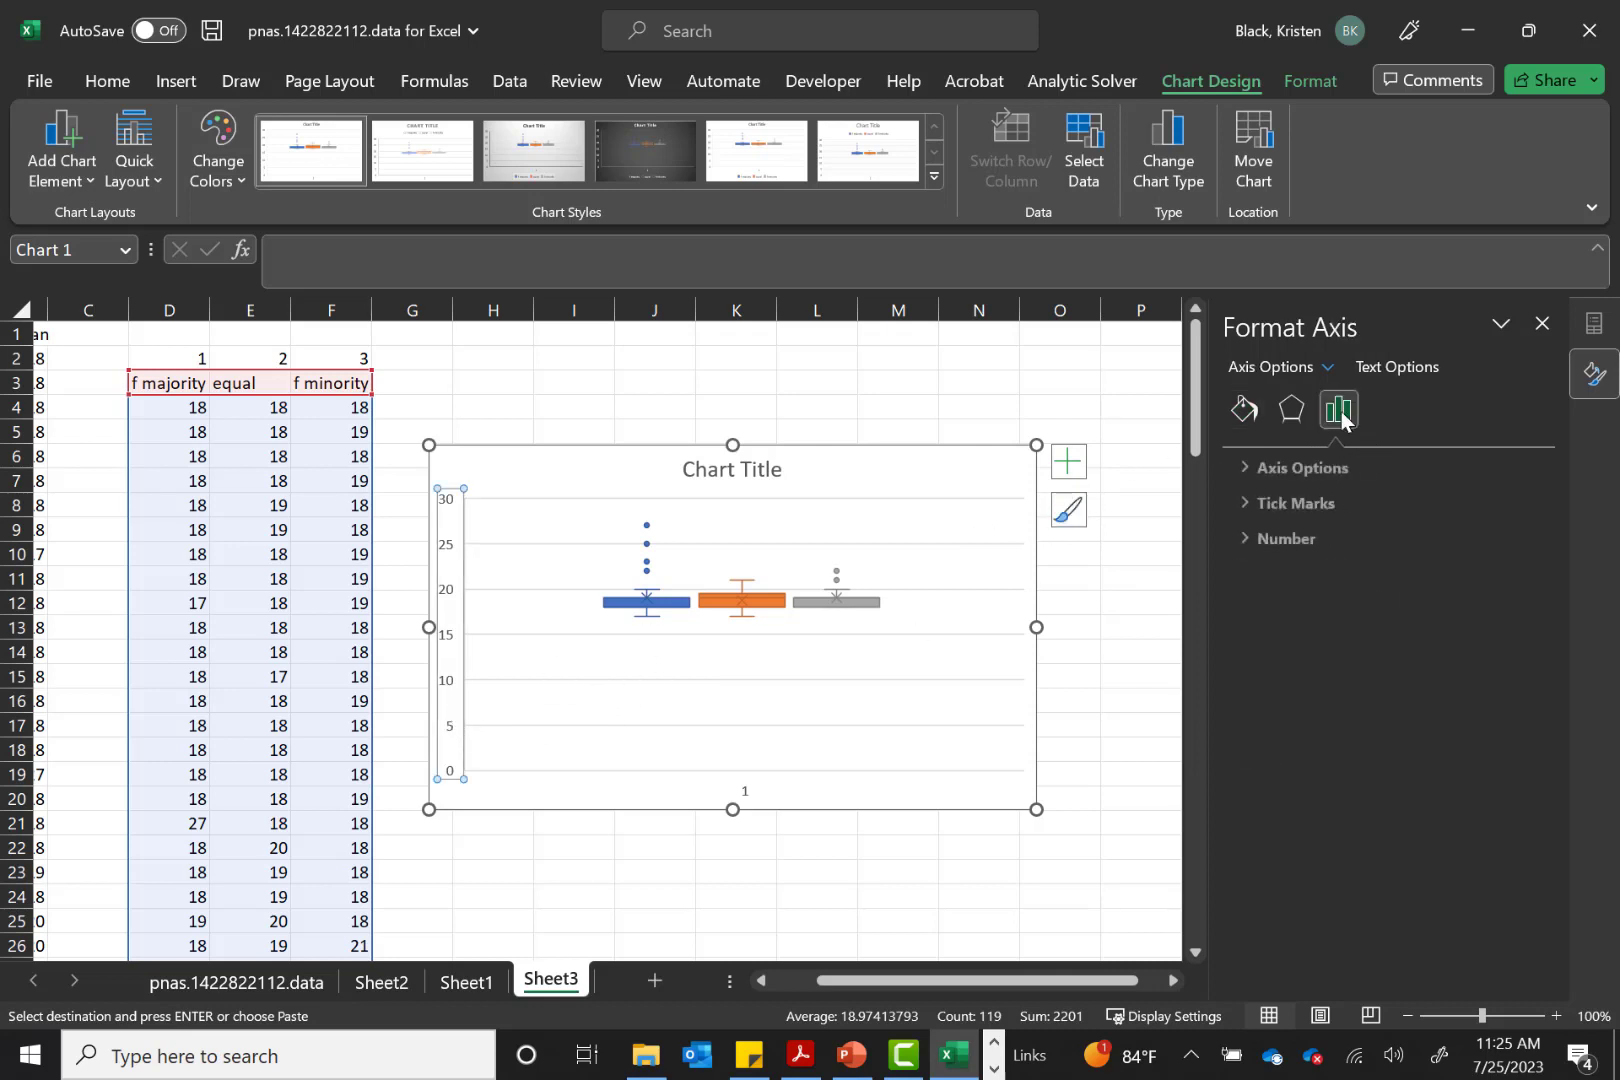
pyautogui.click(1266, 468)
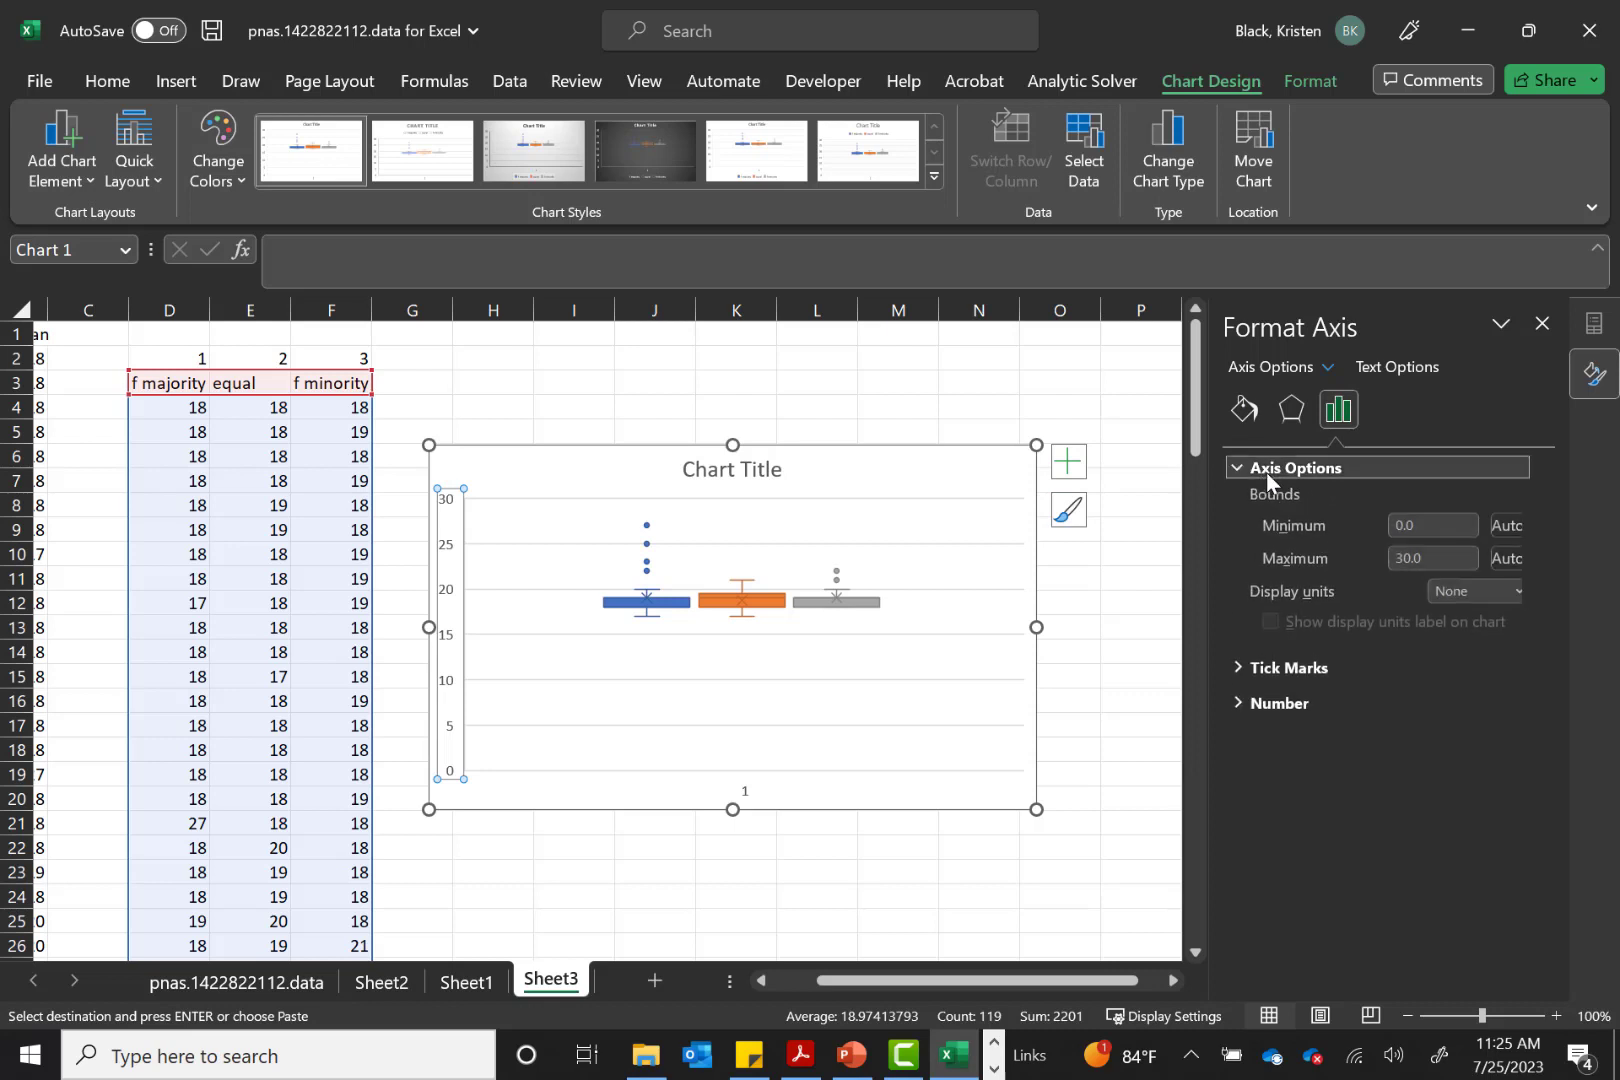
pyautogui.press('BackSpace')
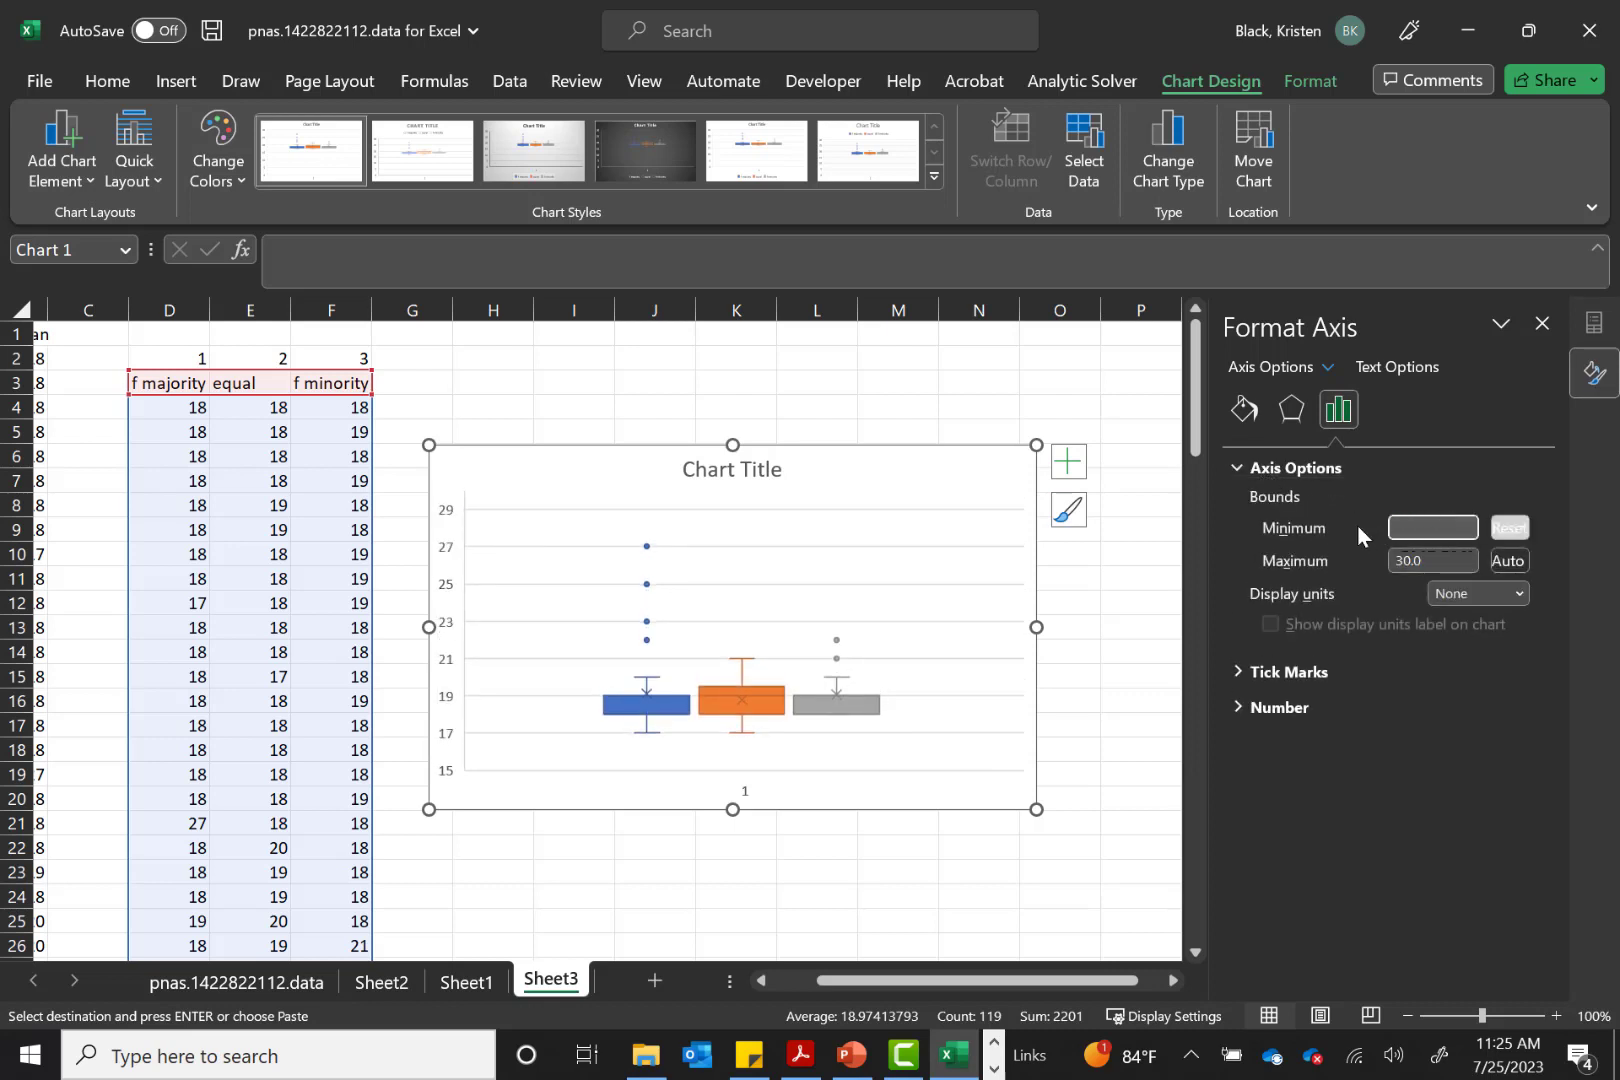
pyautogui.press('Return')
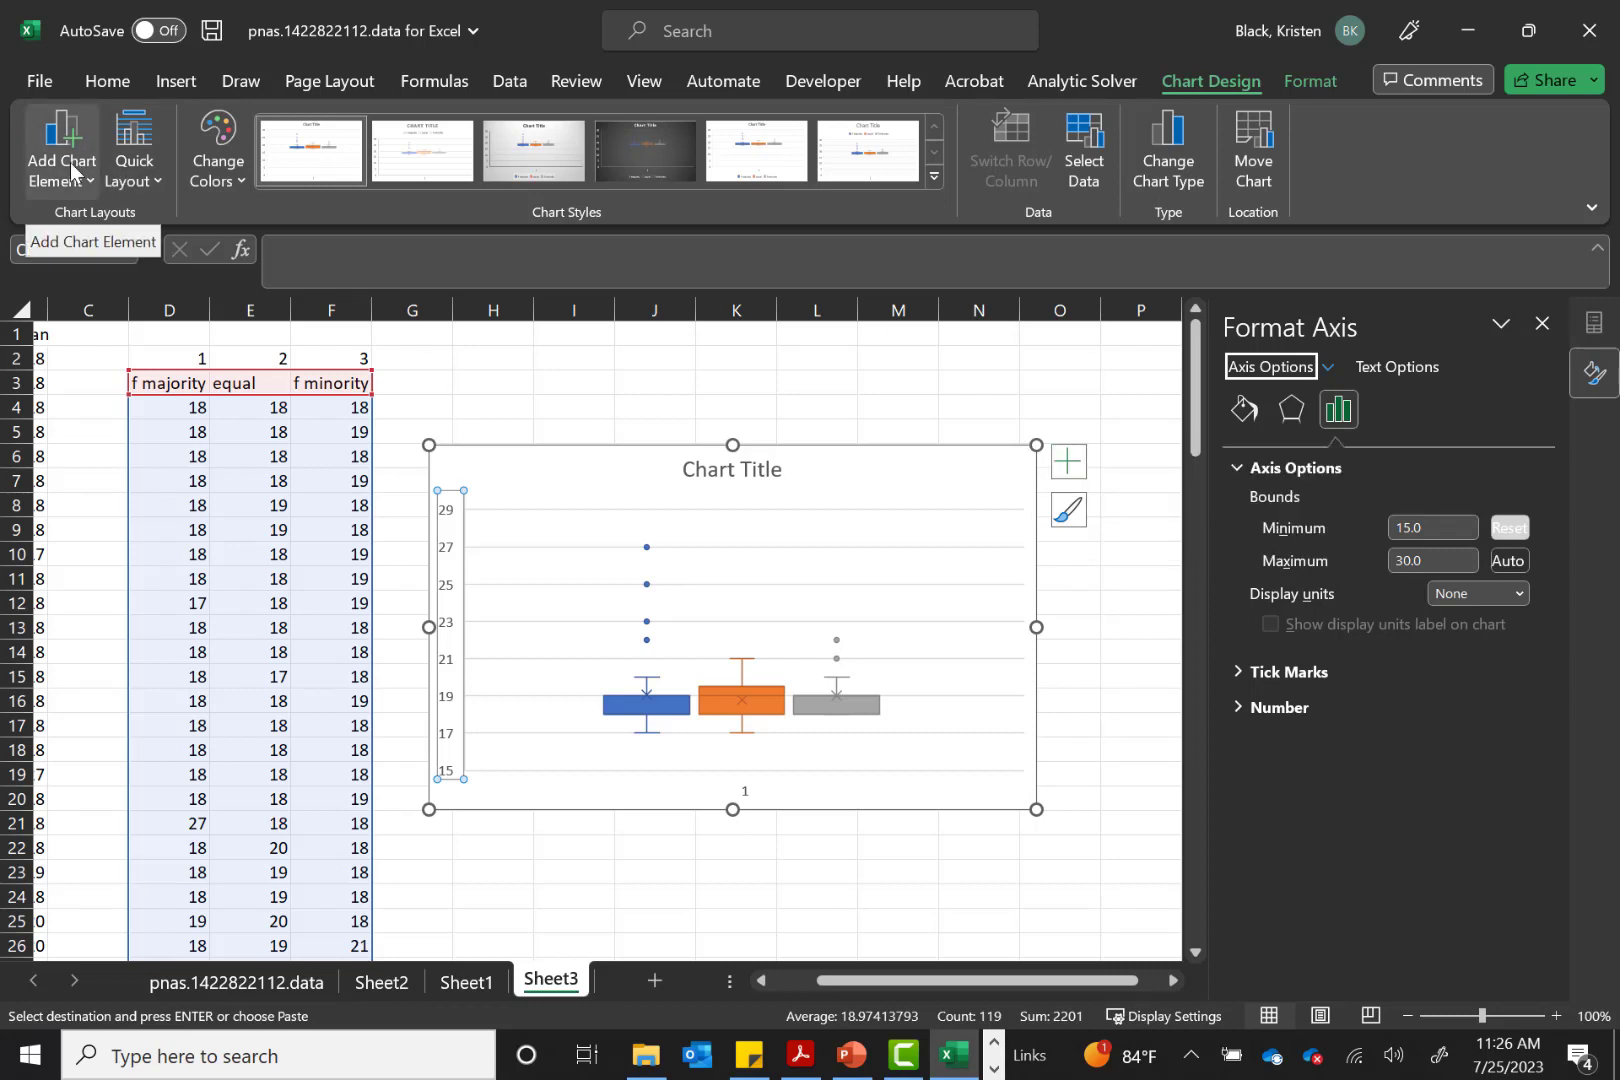
# Add a legend to the box plot and place it to the right of the plot area
pyautogui.click(1069, 462)
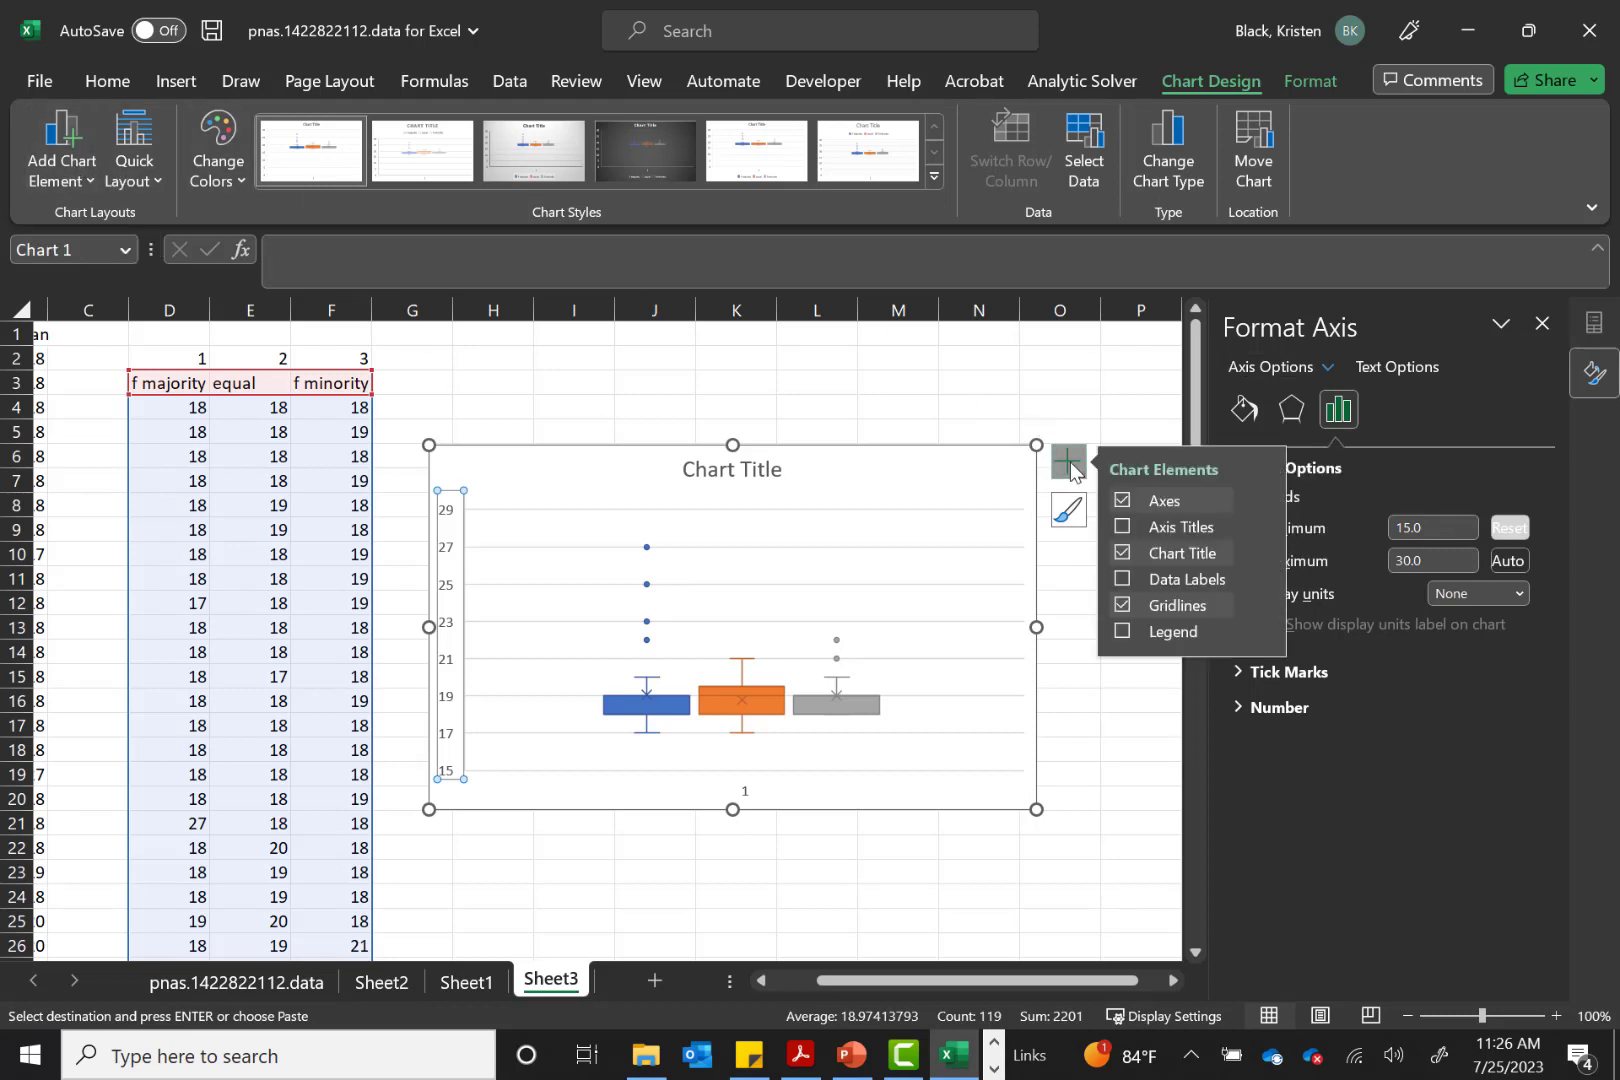
pyautogui.click(1121, 632)
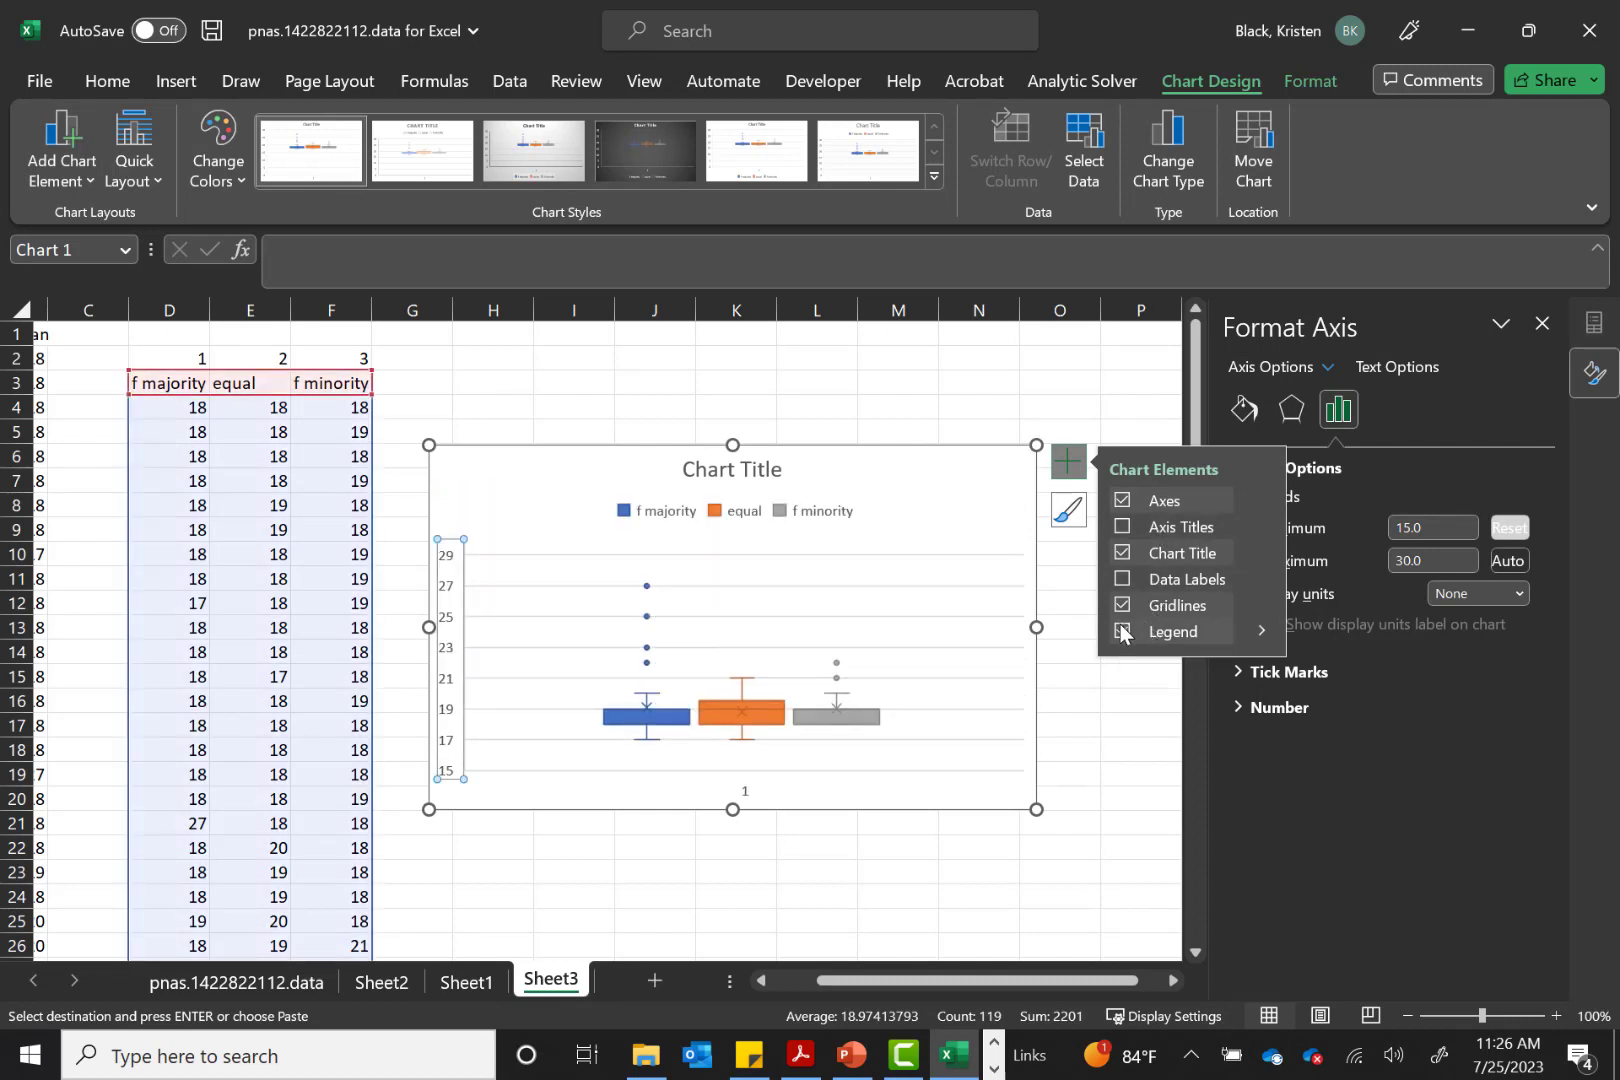
pyautogui.click(1259, 633)
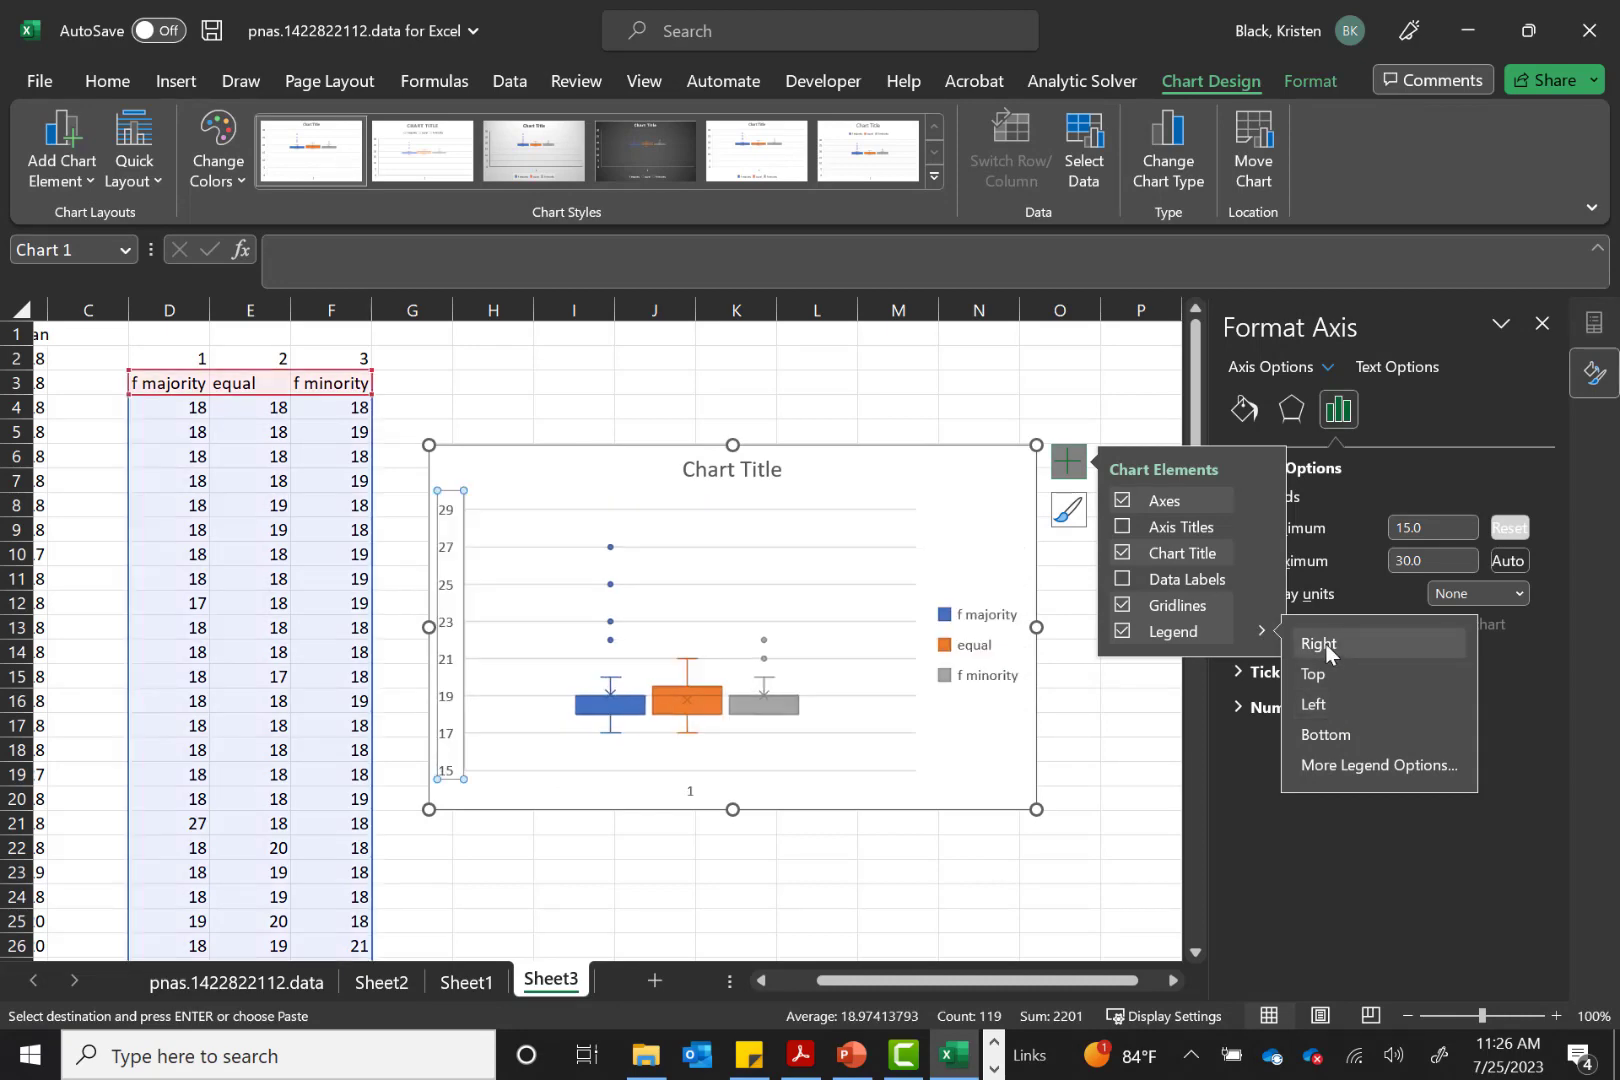
pyautogui.click(1068, 780)
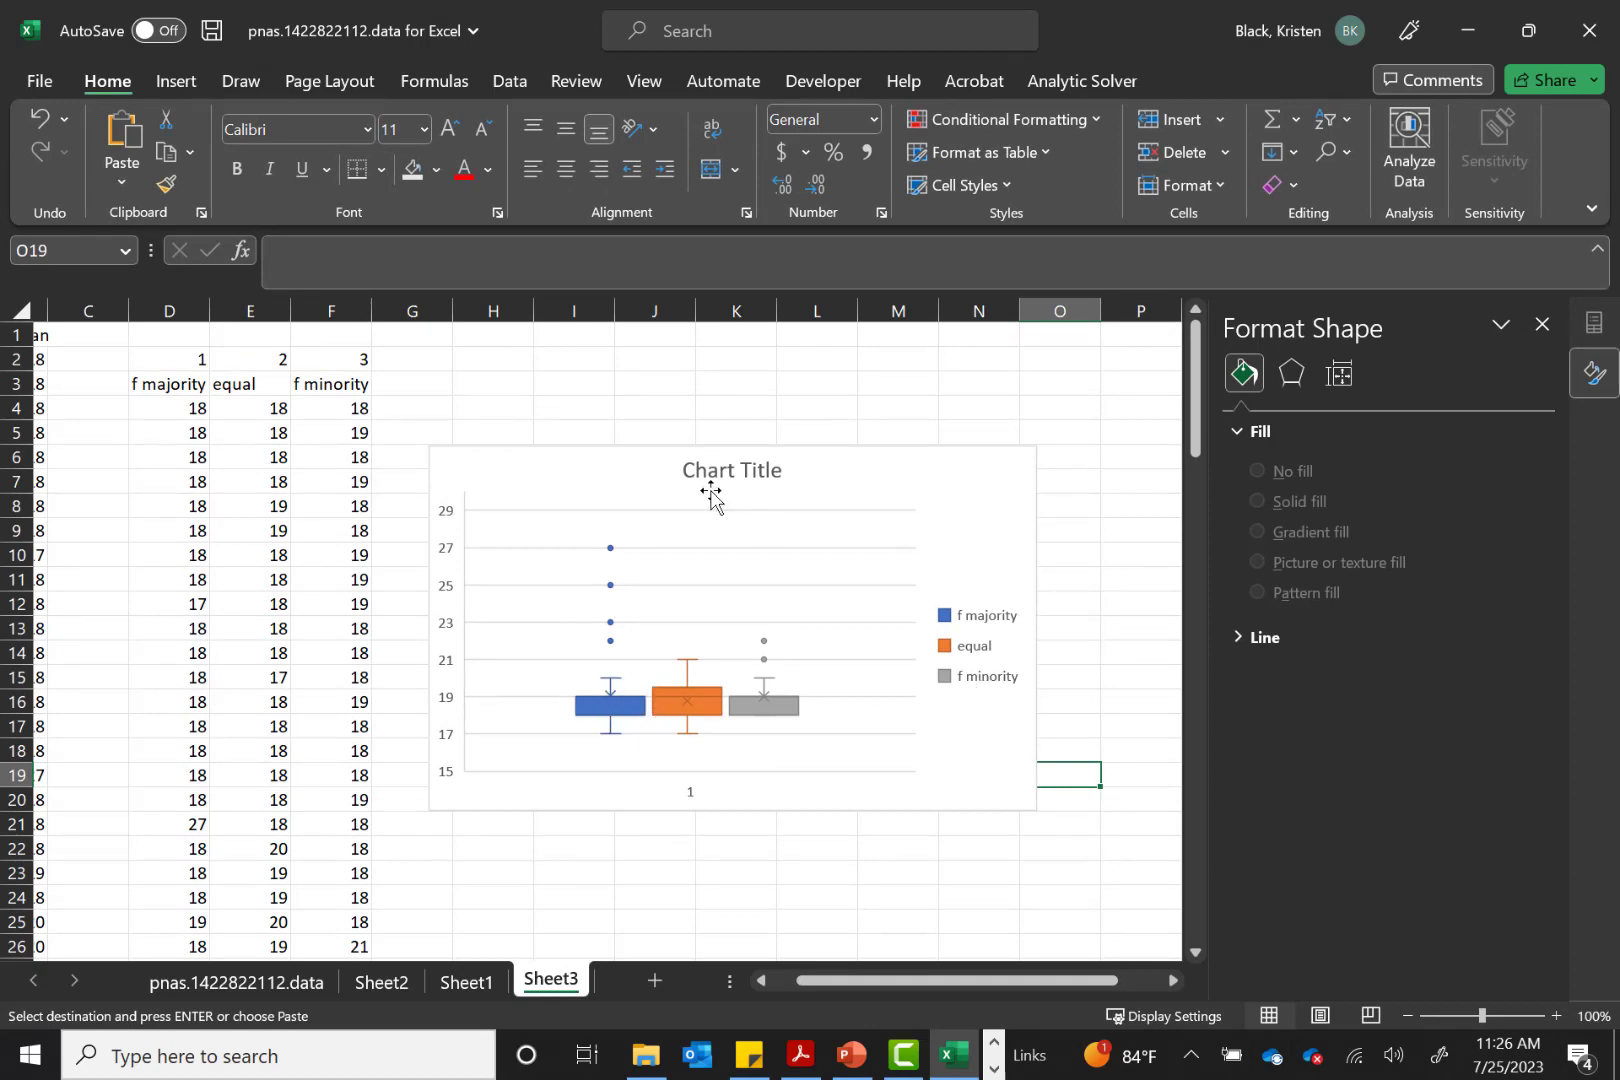
# Change the box plot's title to "Age by condition"
pyautogui.click(757, 468)
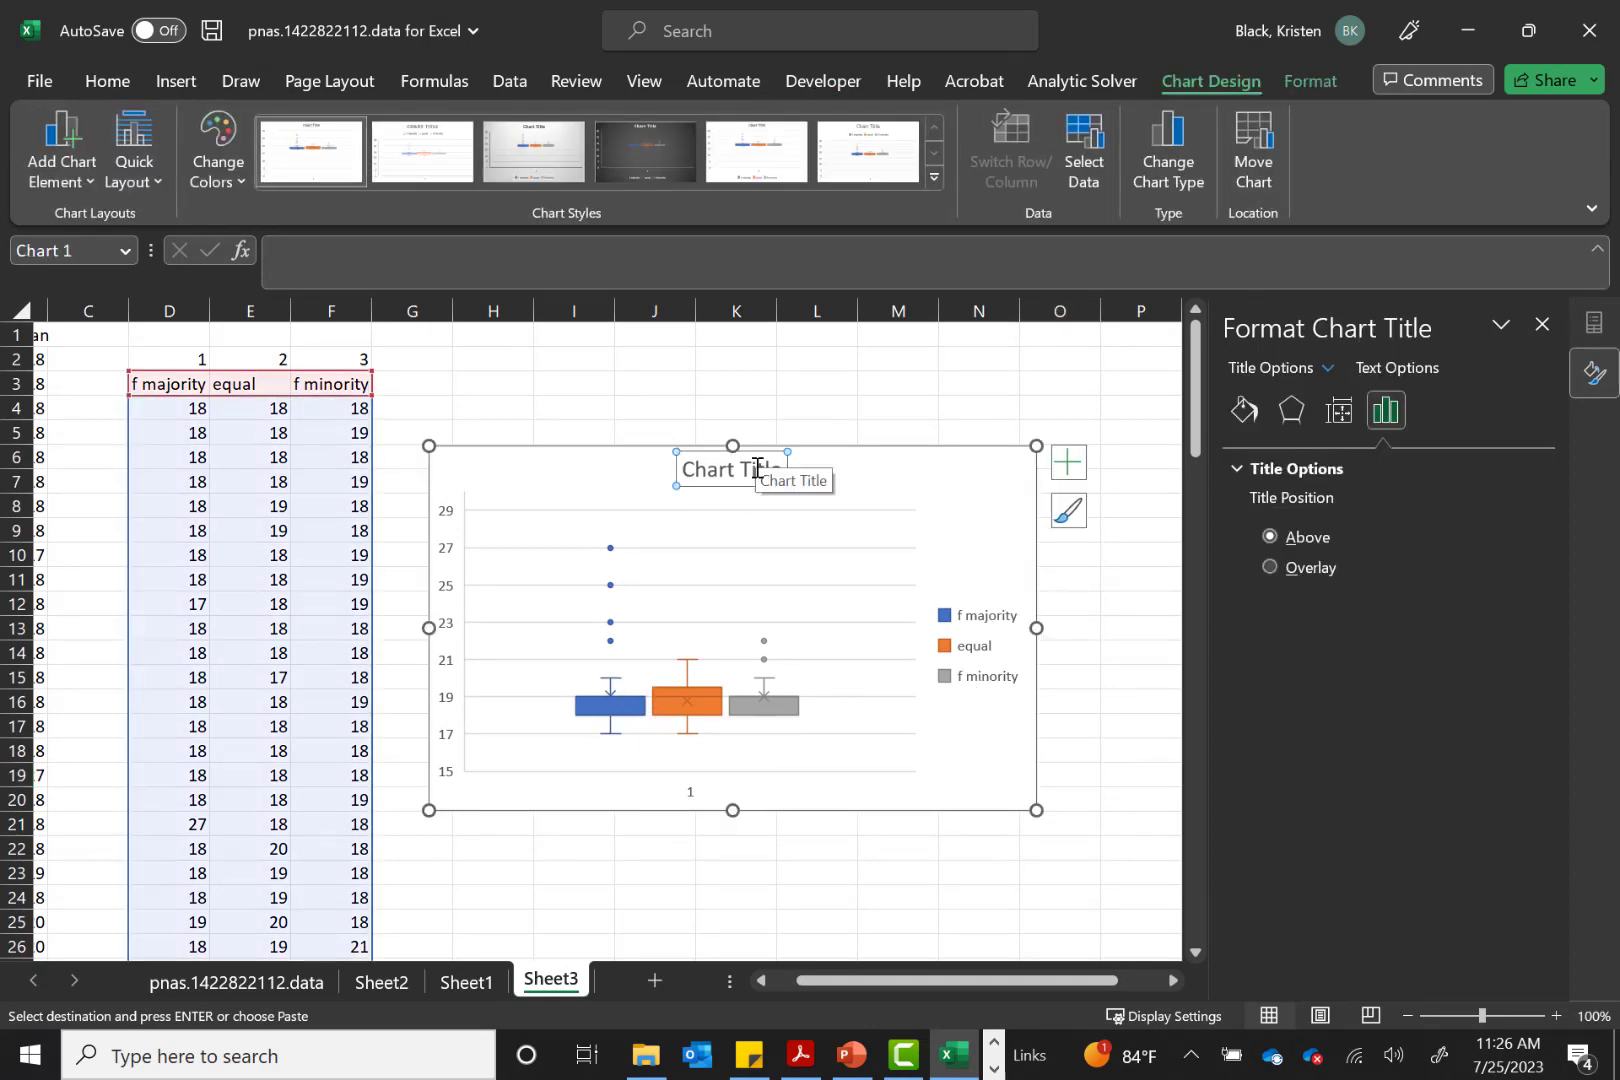
pyautogui.click(757, 468)
pyautogui.tripleClick(757, 468)
pyautogui.write('age')
pyautogui.press('BackSpace')
pyautogui.press('BackSpace')
pyautogui.press('BackSpace')
pyautogui.write('Age by ')
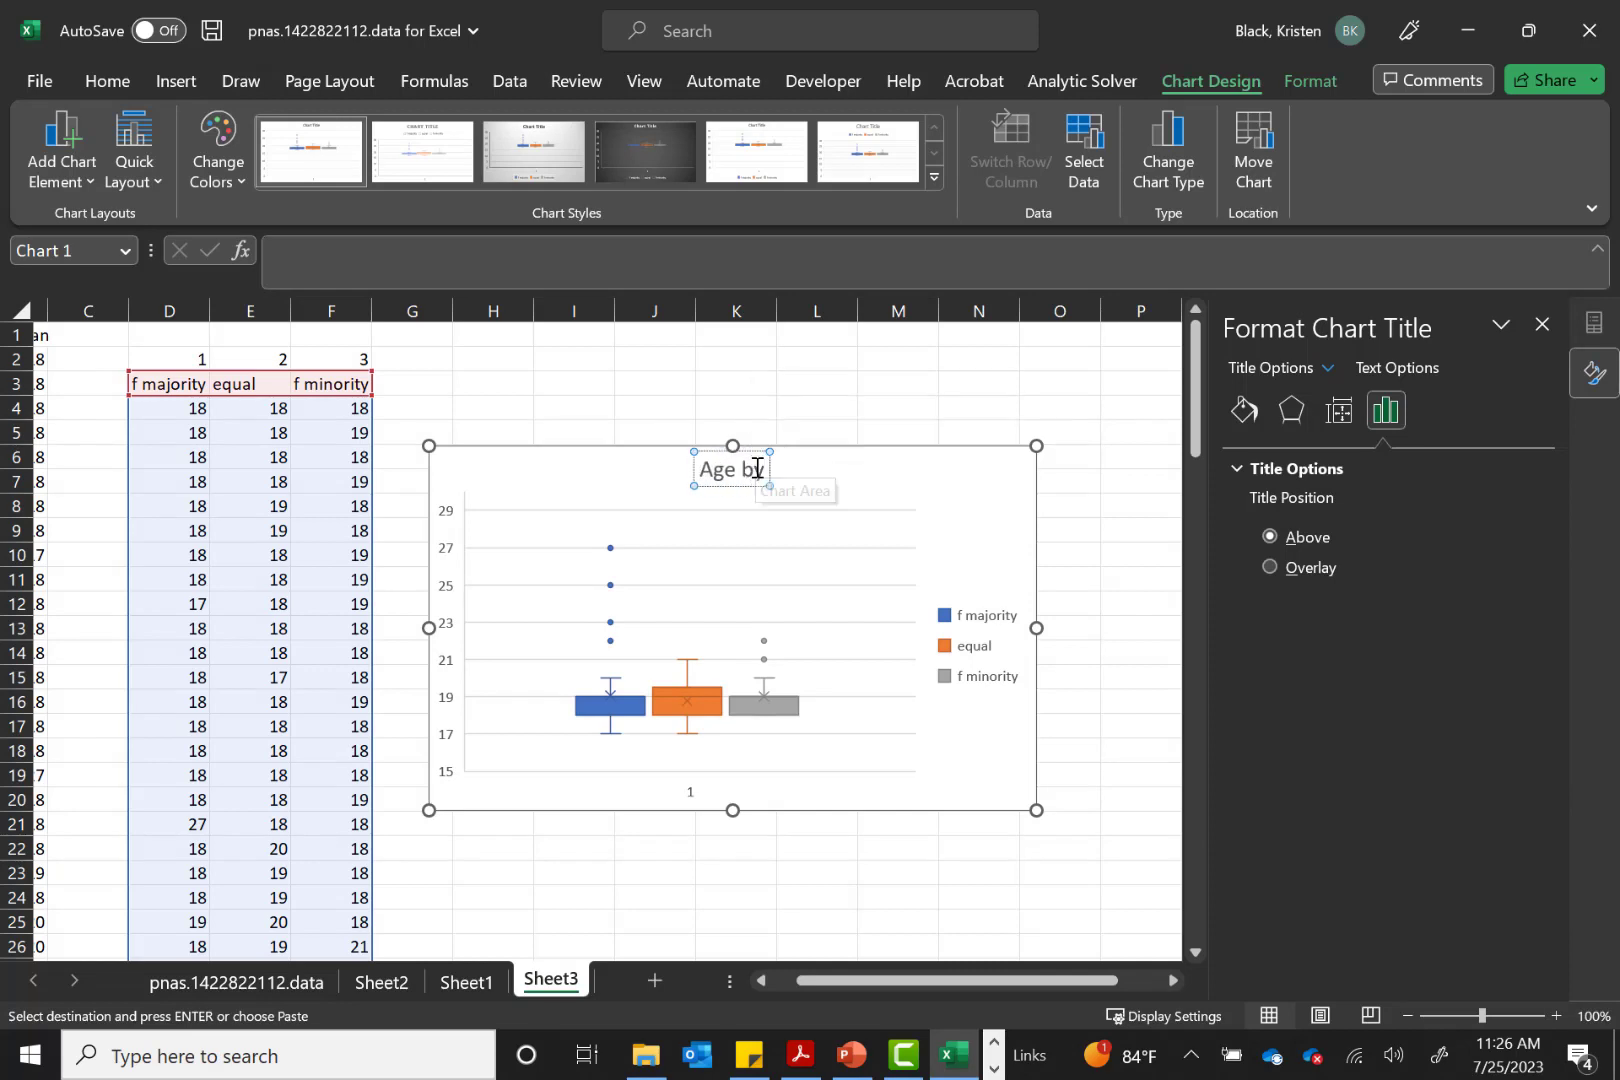
pyautogui.write('condition')
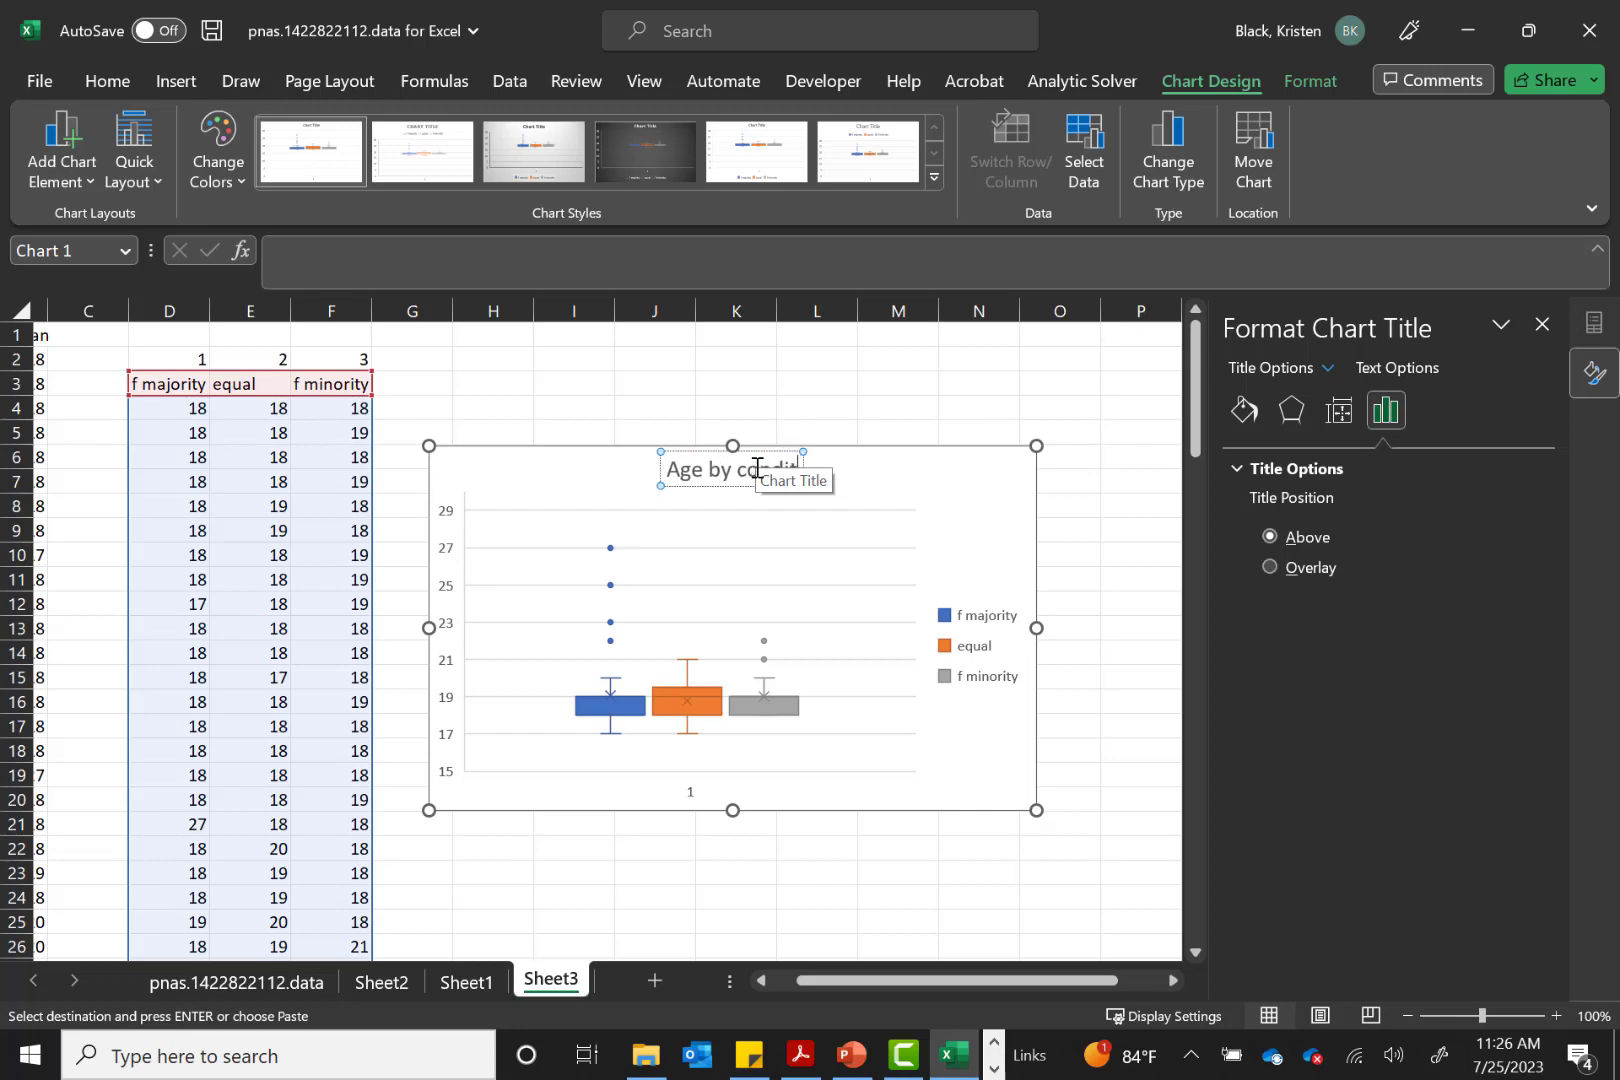
pyautogui.click(1085, 529)
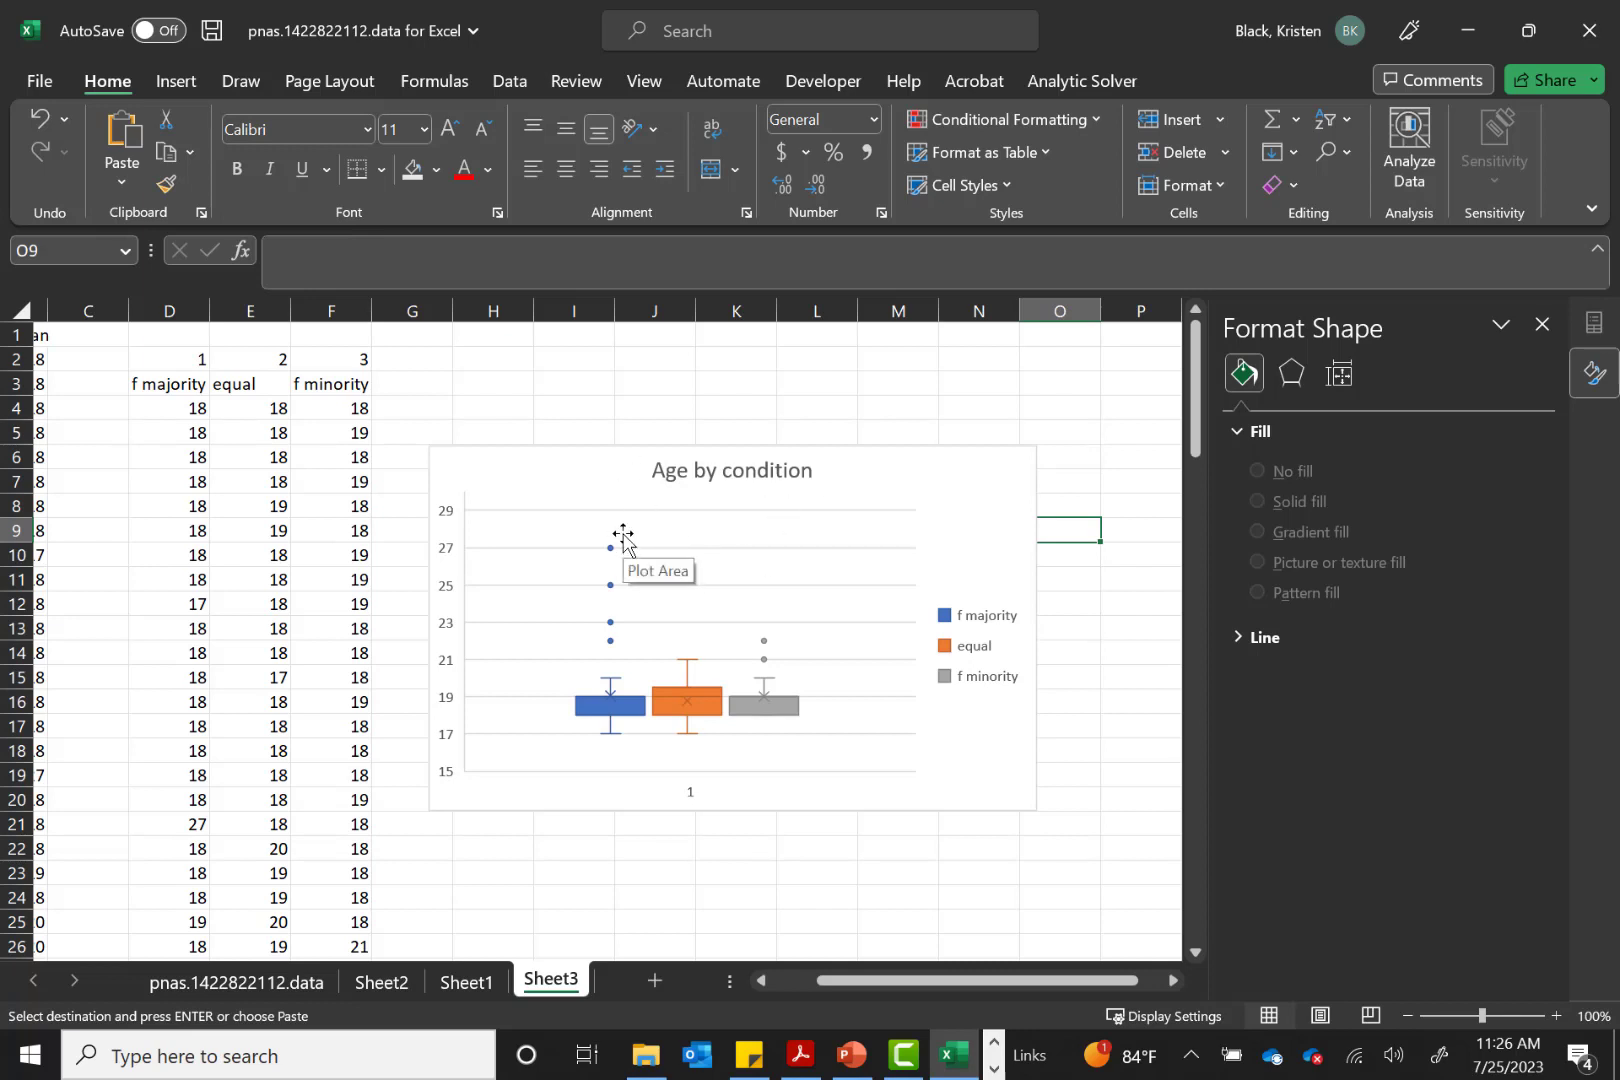
# Insert a scatter chart of the threatbychall and stereoIAT_D columns on Sheet1, including their headers
pyautogui.click(463, 983)
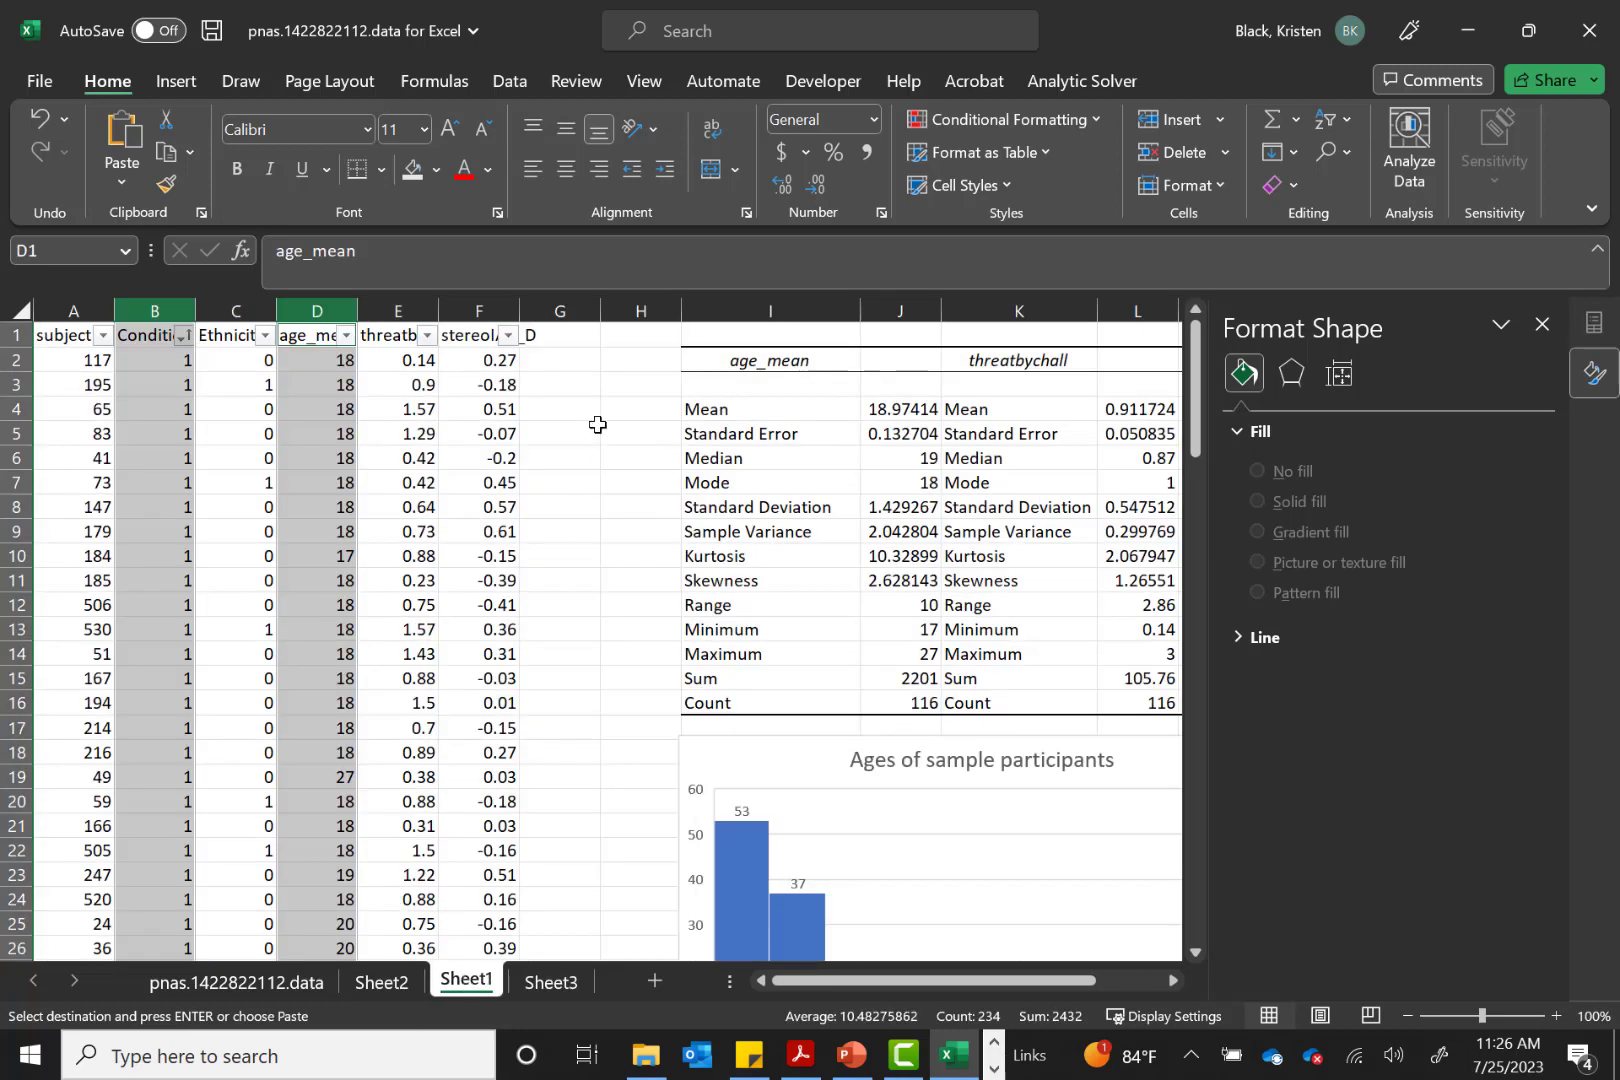
pyautogui.click(589, 385)
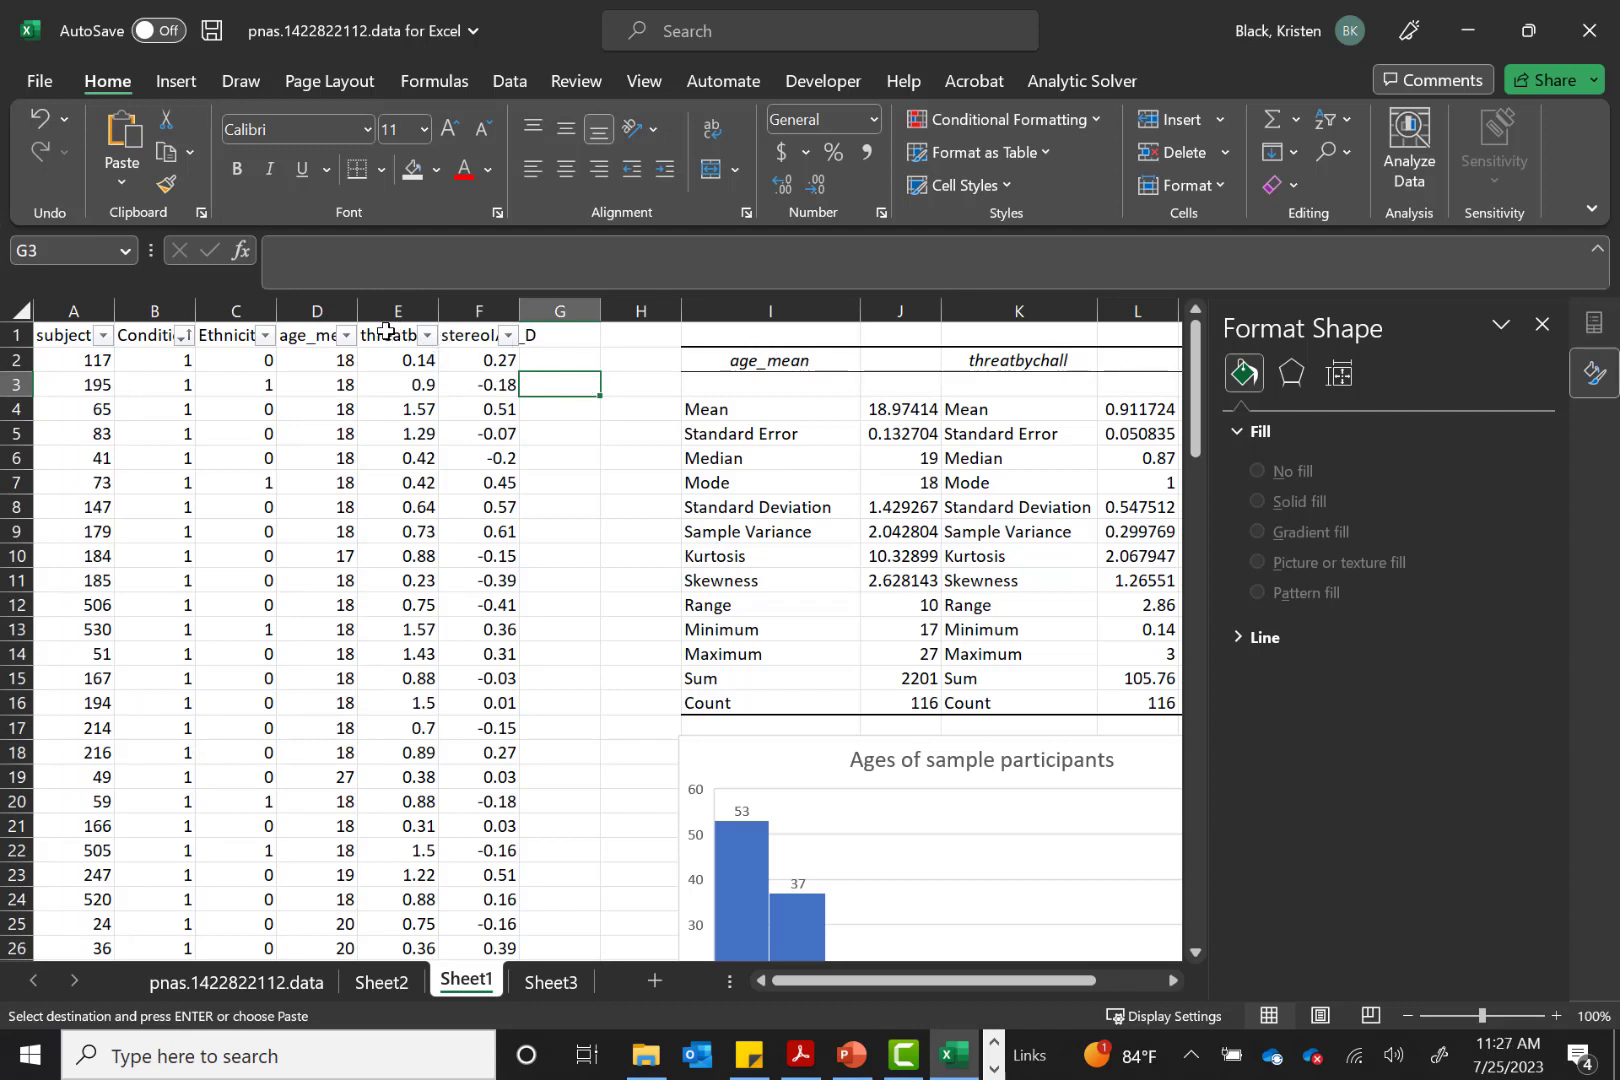
pyautogui.moveTo(381, 333); pyautogui.dragTo(496, 885)
pyautogui.scroll(14, 643, 587)
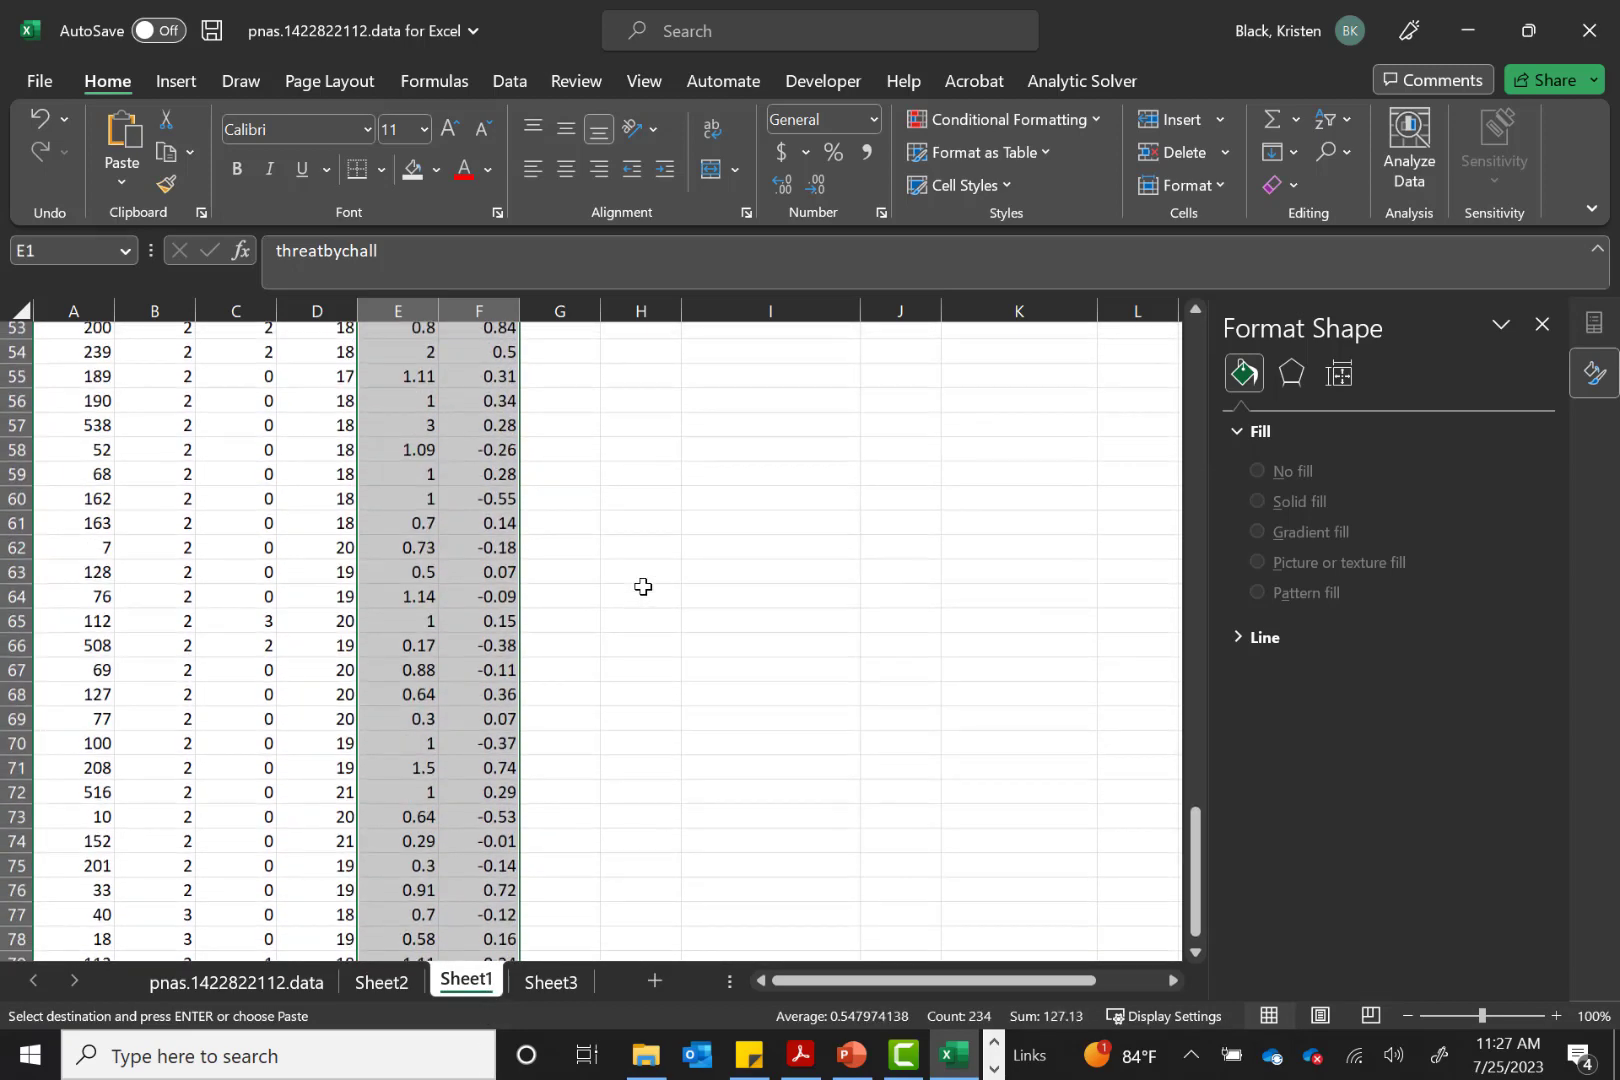
pyautogui.scroll(17, 643, 587)
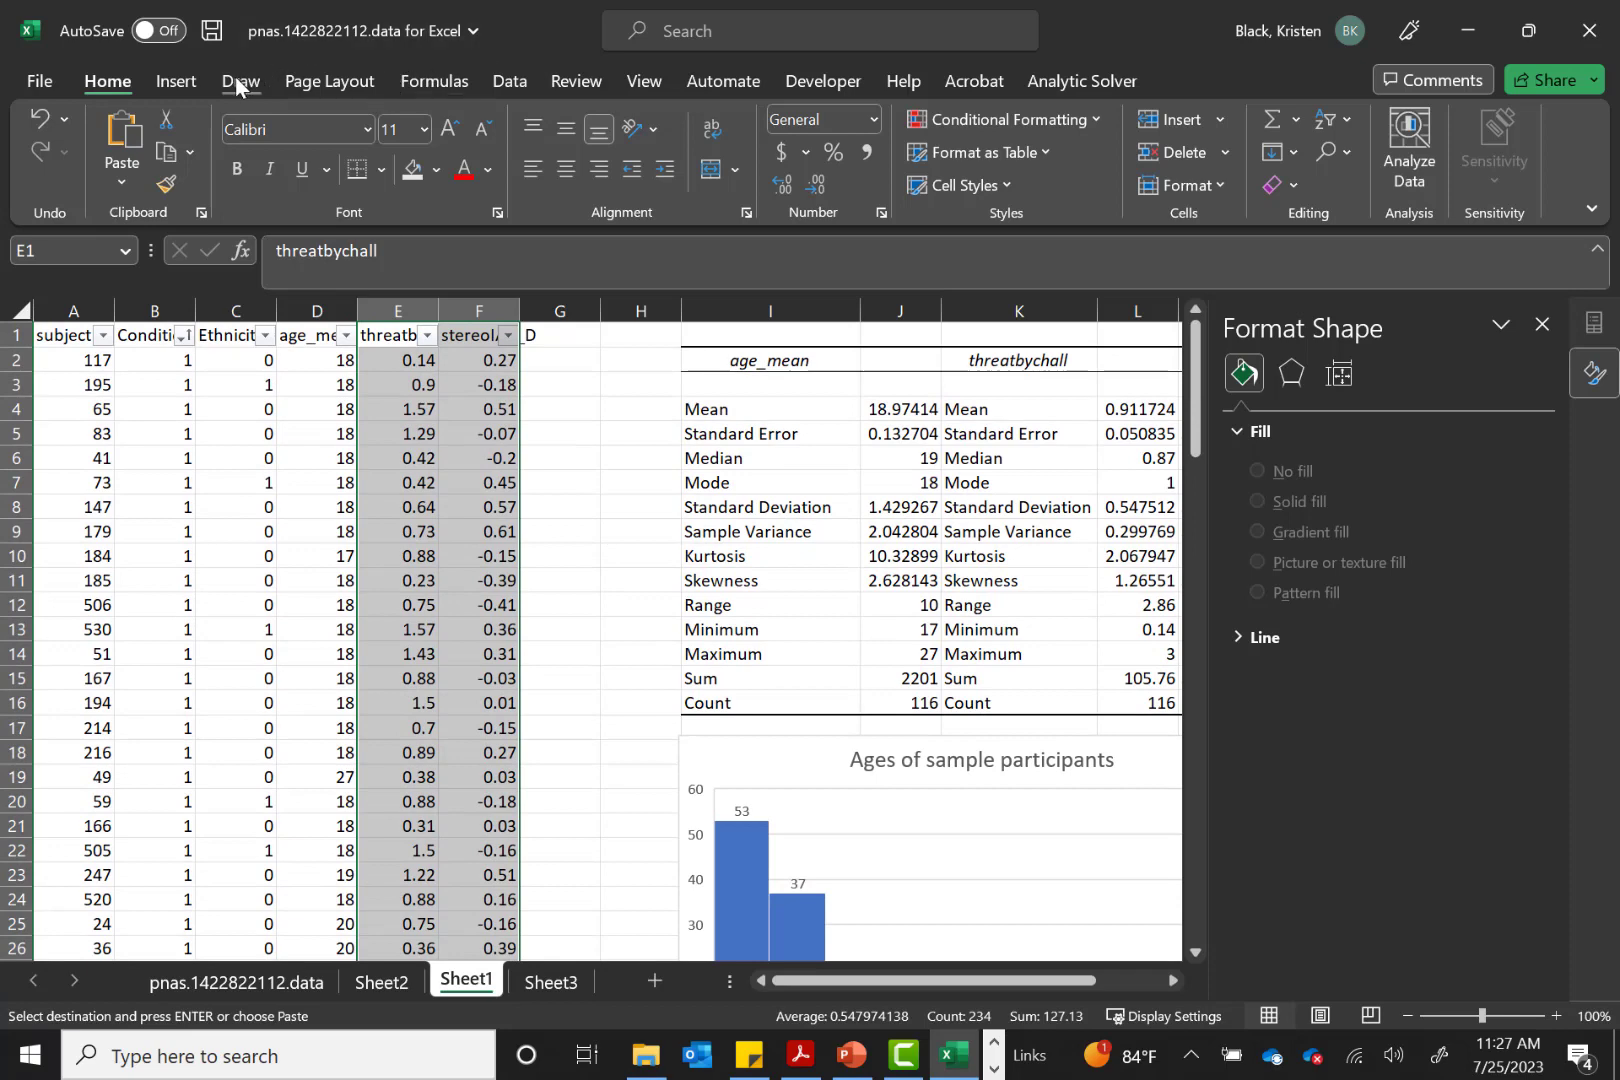
pyautogui.click(178, 83)
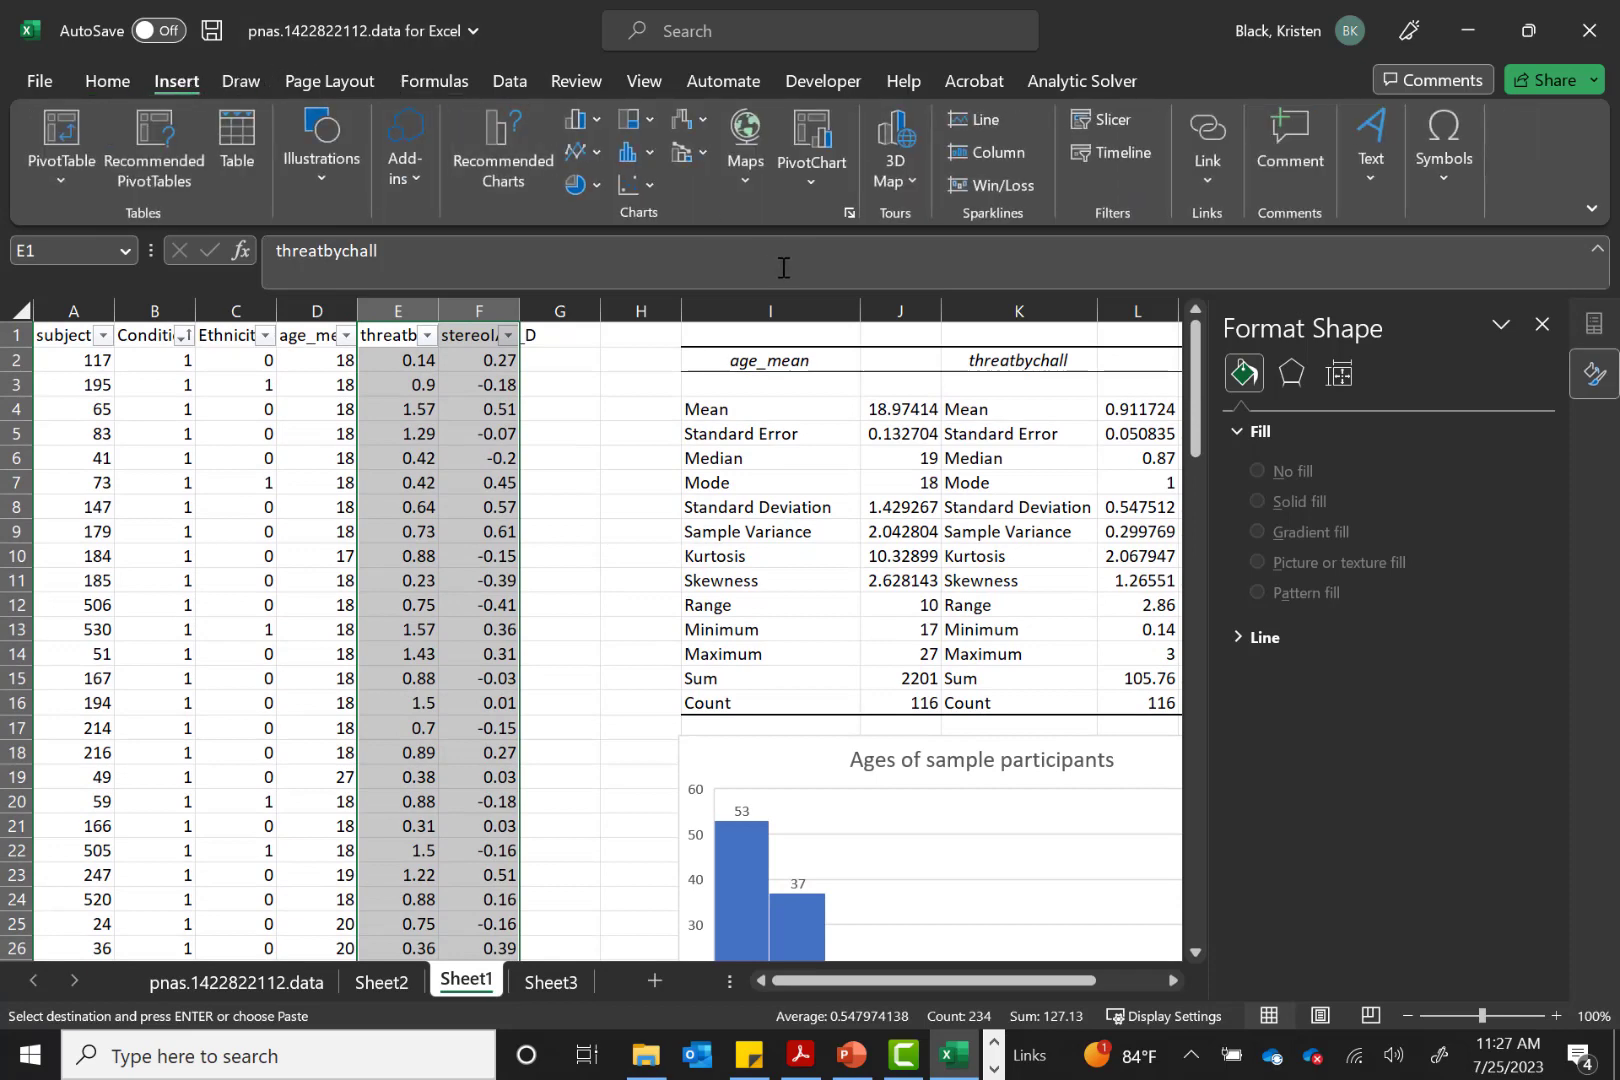
pyautogui.click(634, 188)
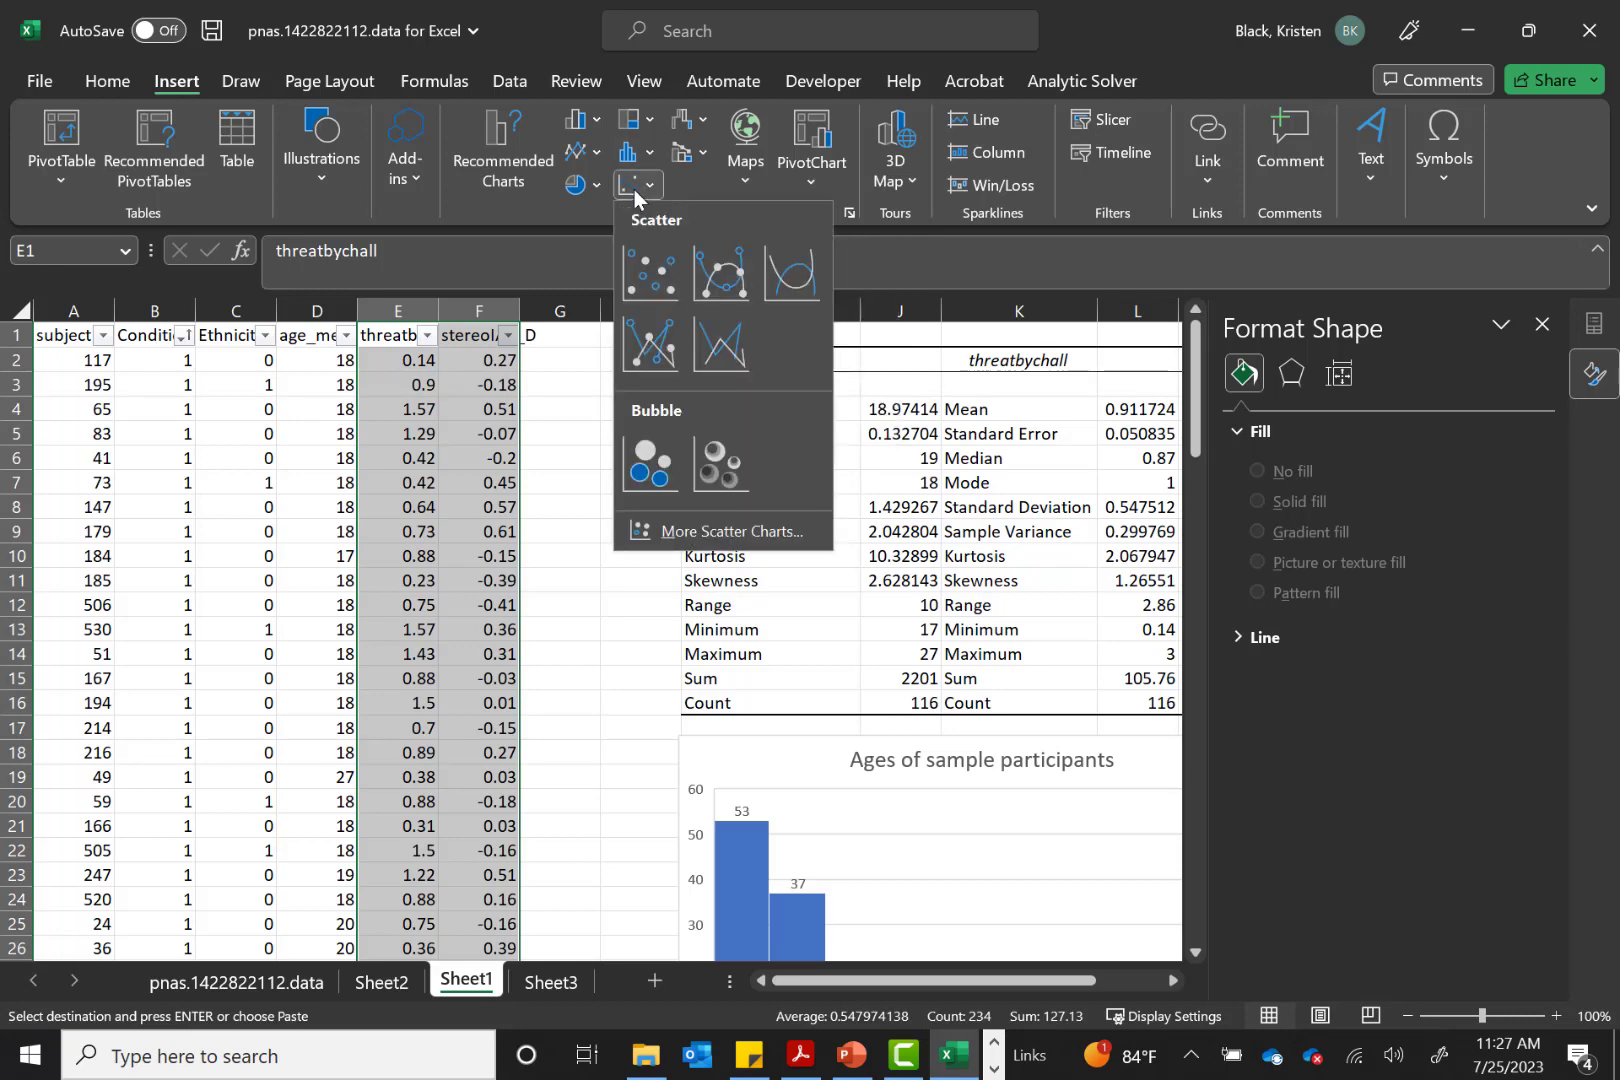
pyautogui.click(651, 291)
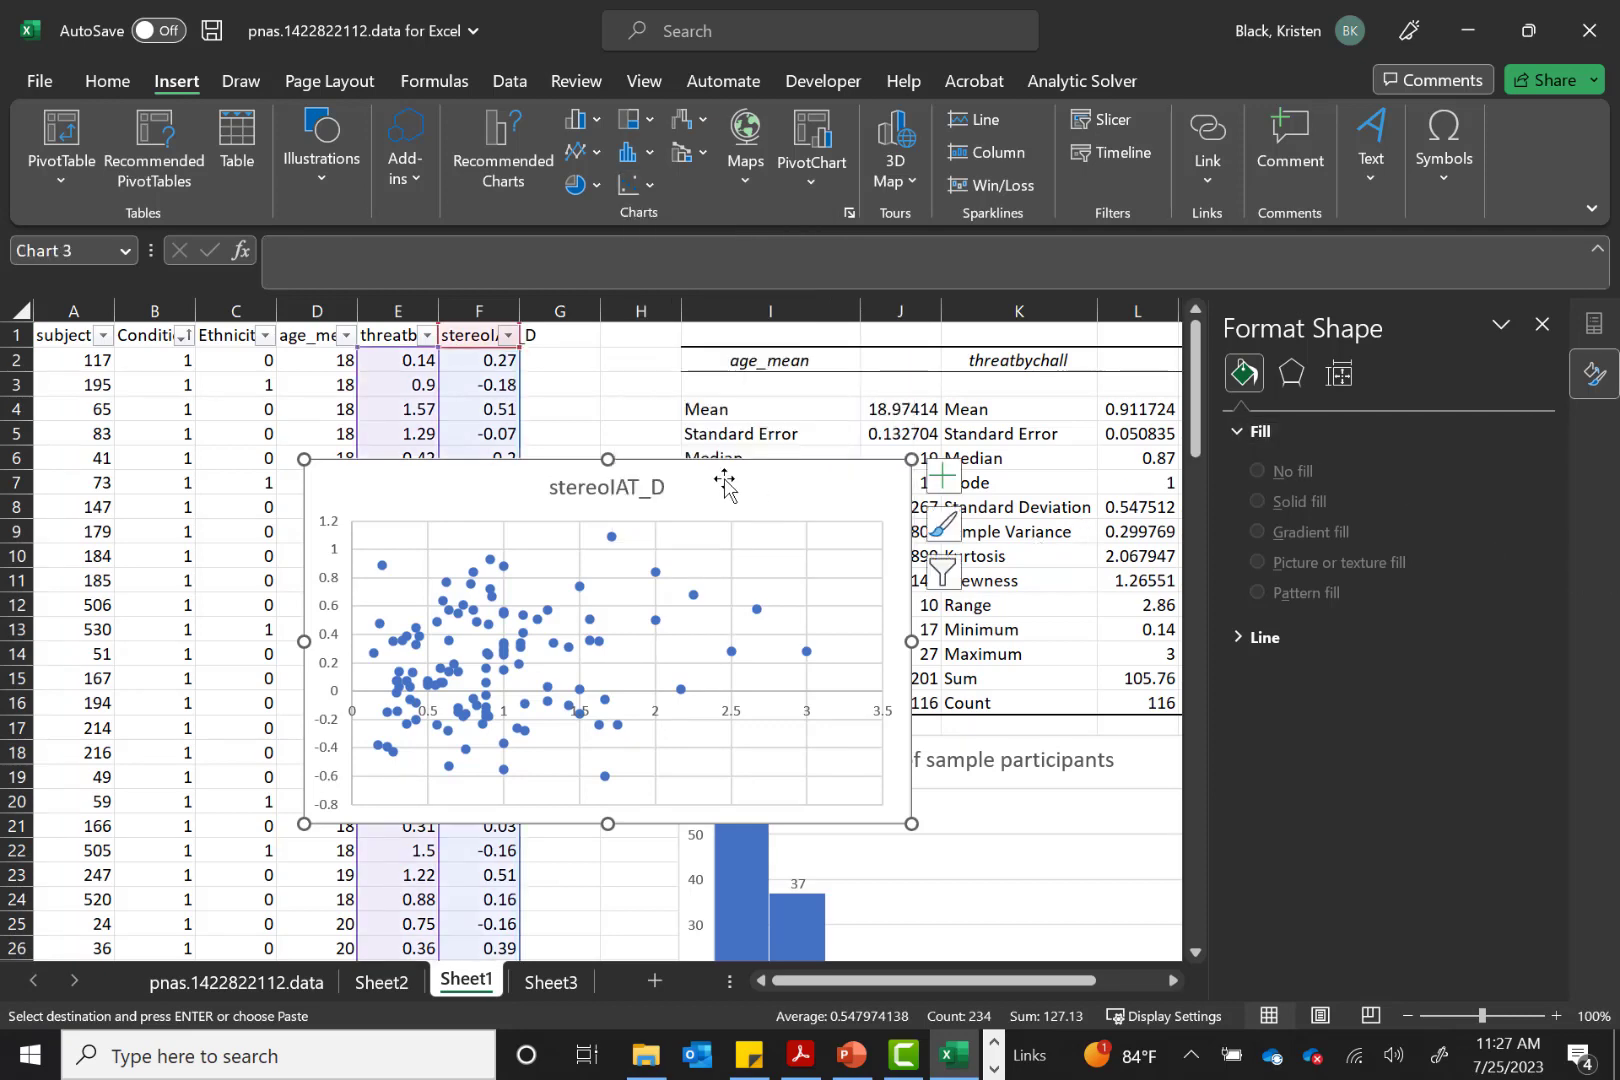
# Move the scatter chart to the empty columns right of the stereoIAT_D statistics and close the formatting pane
pyautogui.moveTo(720, 490); pyautogui.dragTo(983, 547)
pyautogui.moveTo(1184, 582); pyautogui.dragTo(1520, 326)
pyautogui.click(1555, 321)
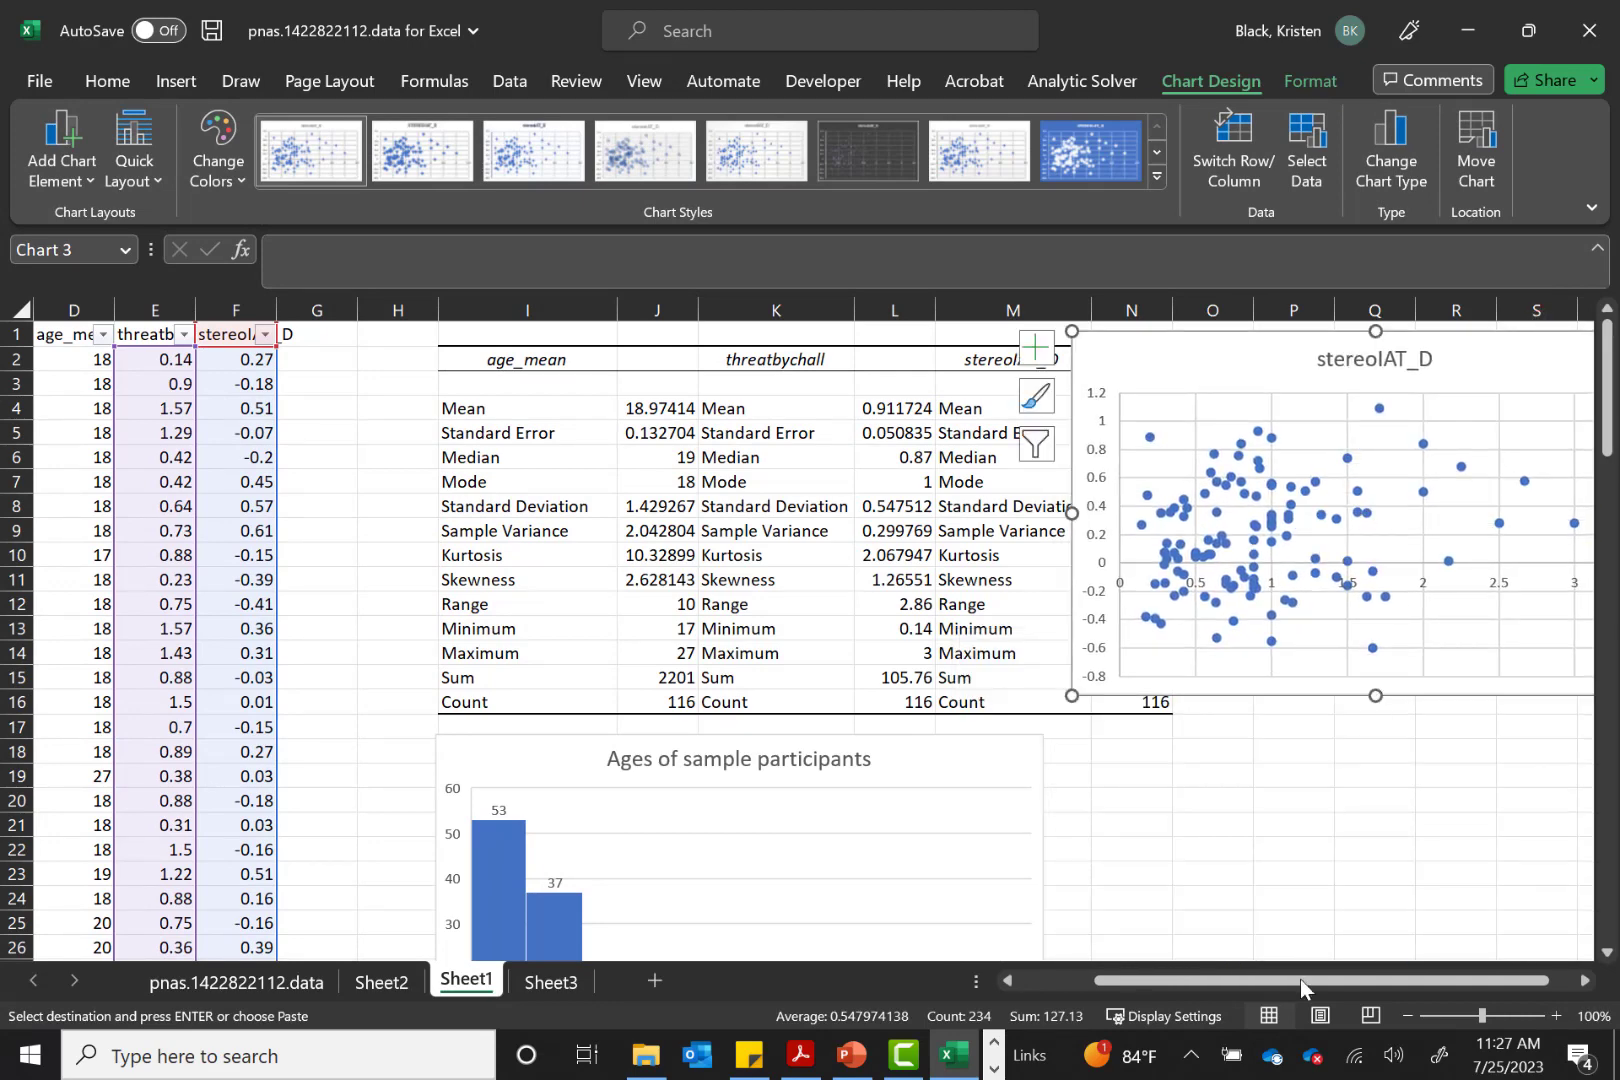
pyautogui.moveTo(1304, 981); pyautogui.dragTo(1453, 969)
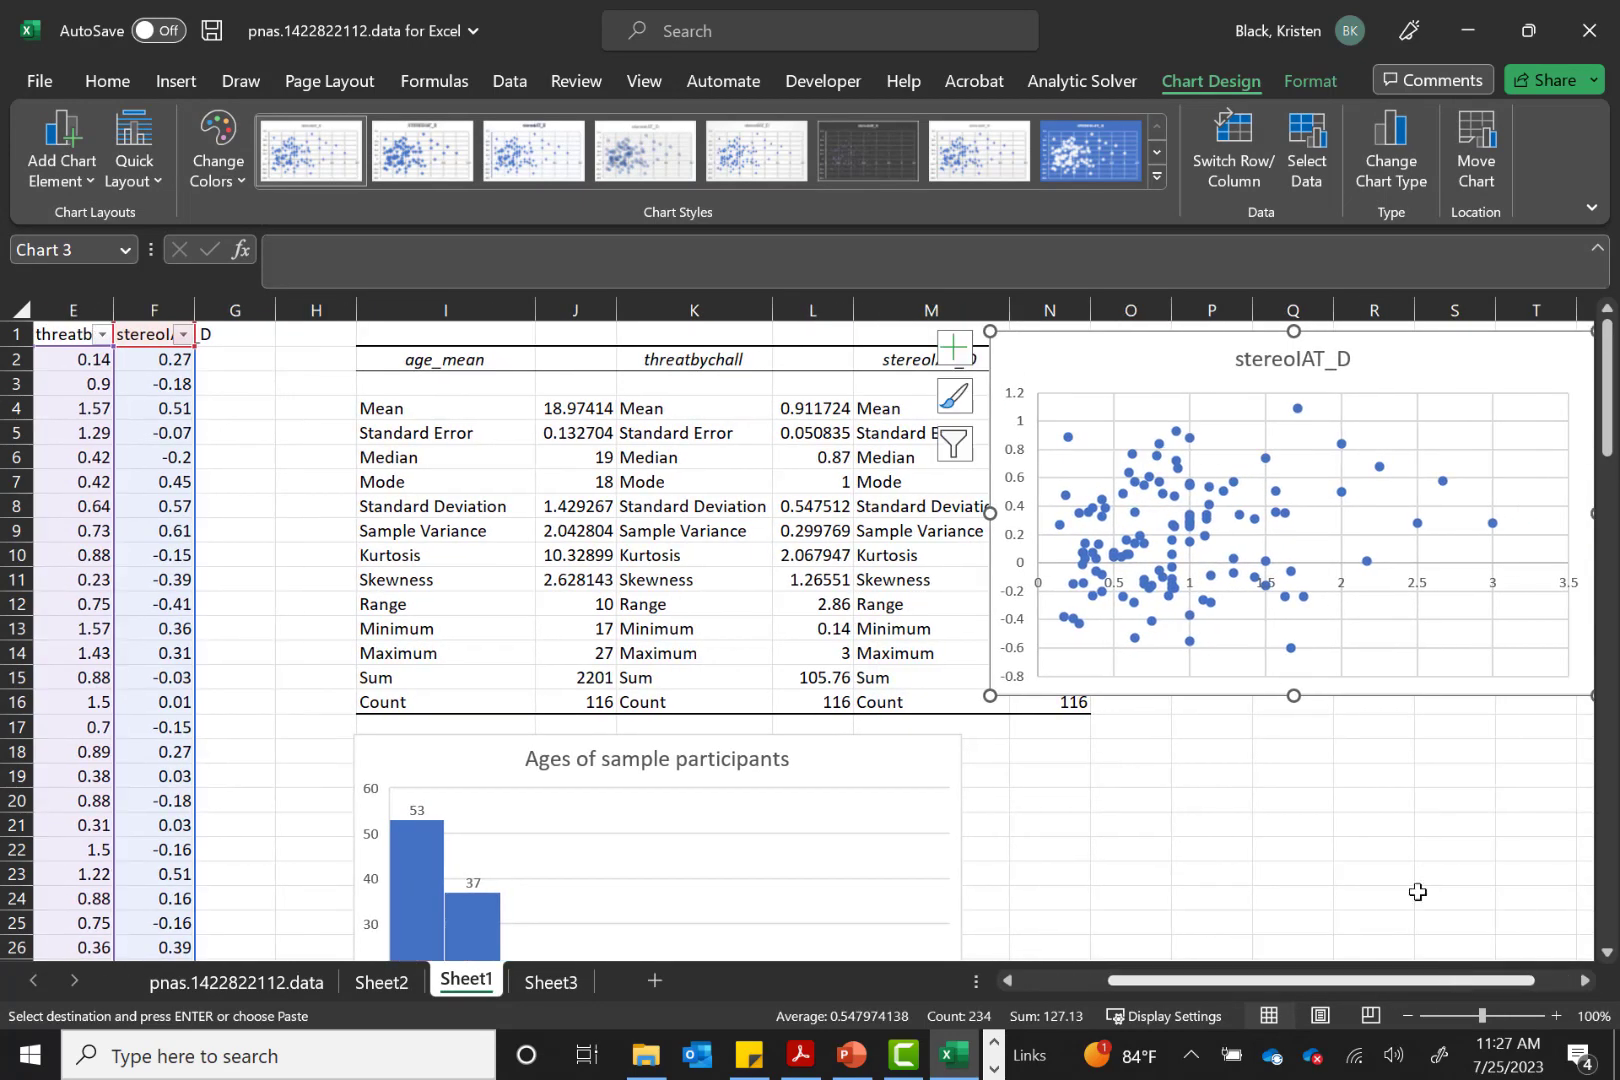
pyautogui.moveTo(1301, 407); pyautogui.dragTo(1349, 372)
pyautogui.moveTo(1299, 986); pyautogui.dragTo(1540, 975)
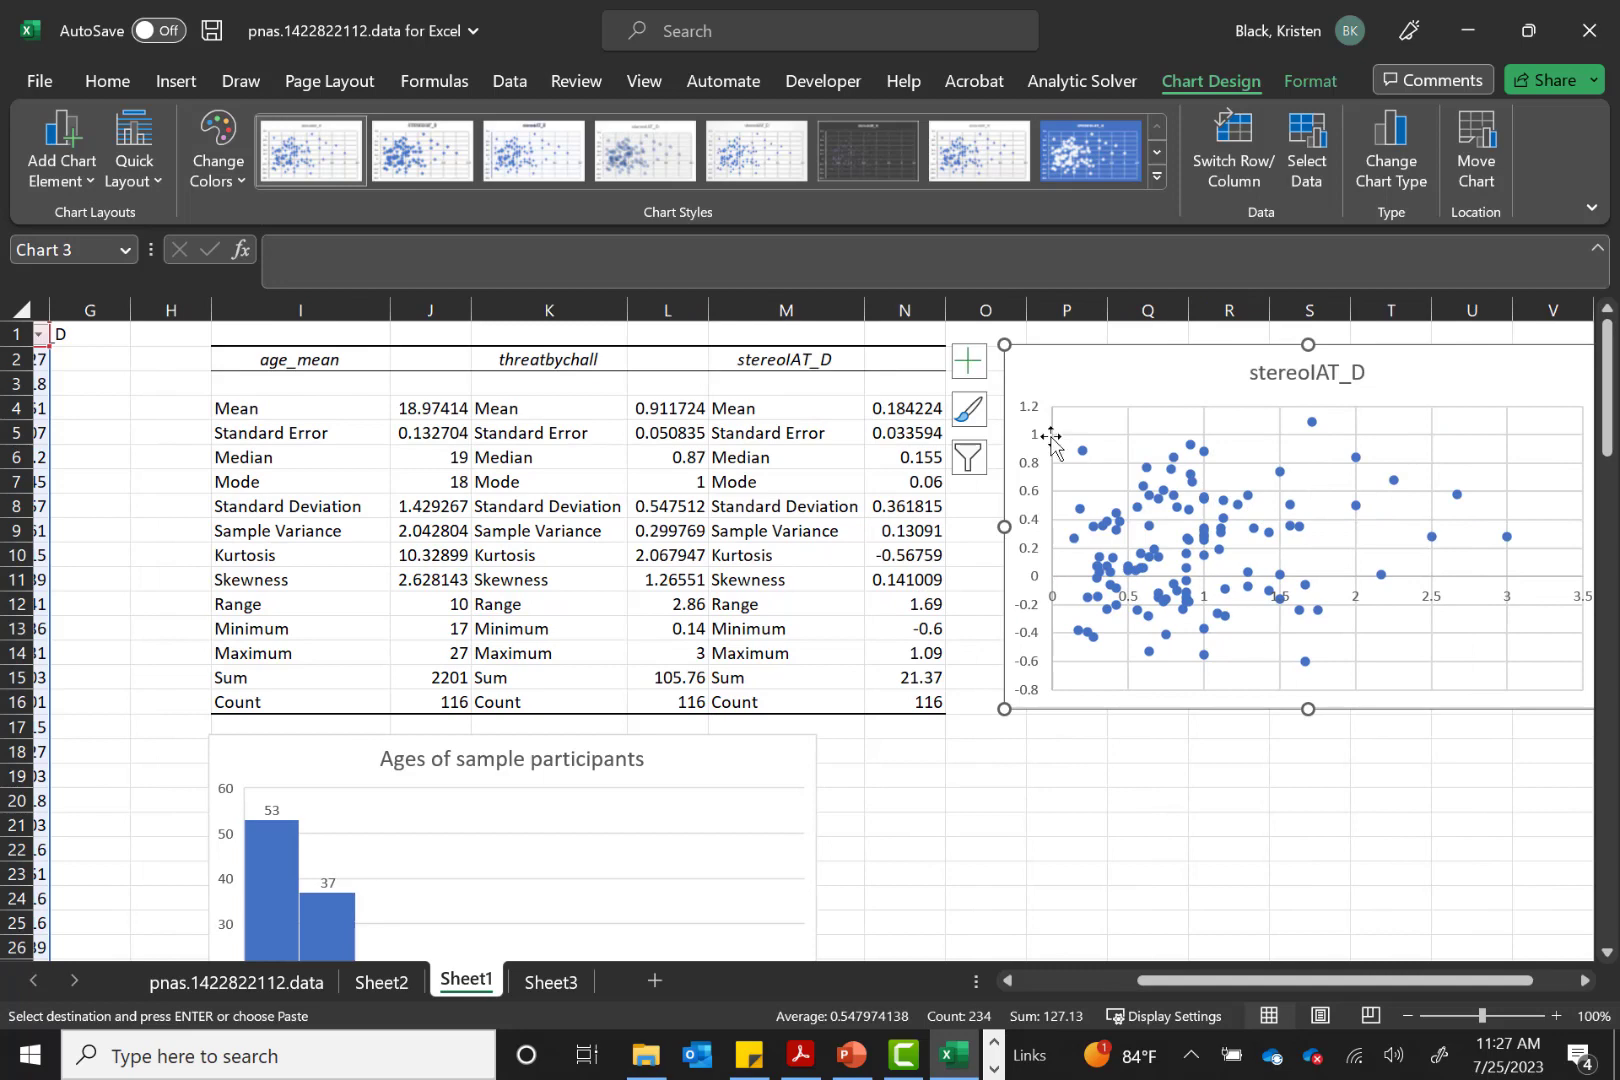
# Add axis titles to the scatter chart and name the horizontal axis "threat by challenge"
pyautogui.click(979, 370)
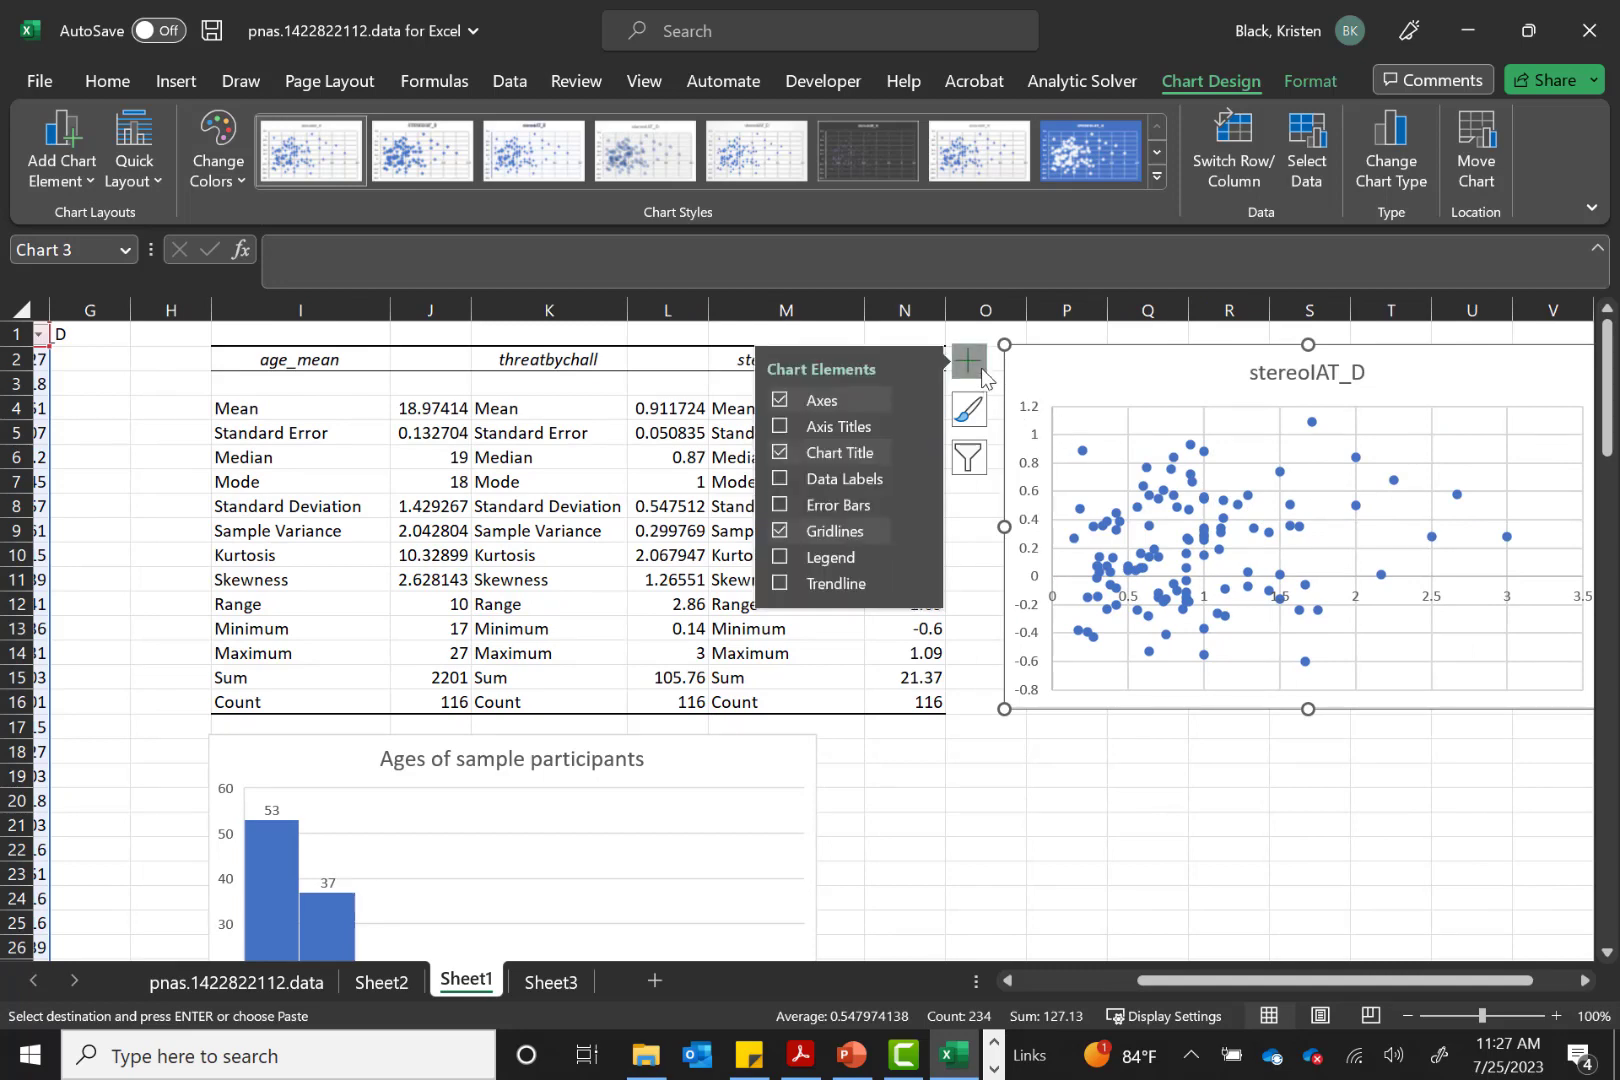
pyautogui.click(781, 427)
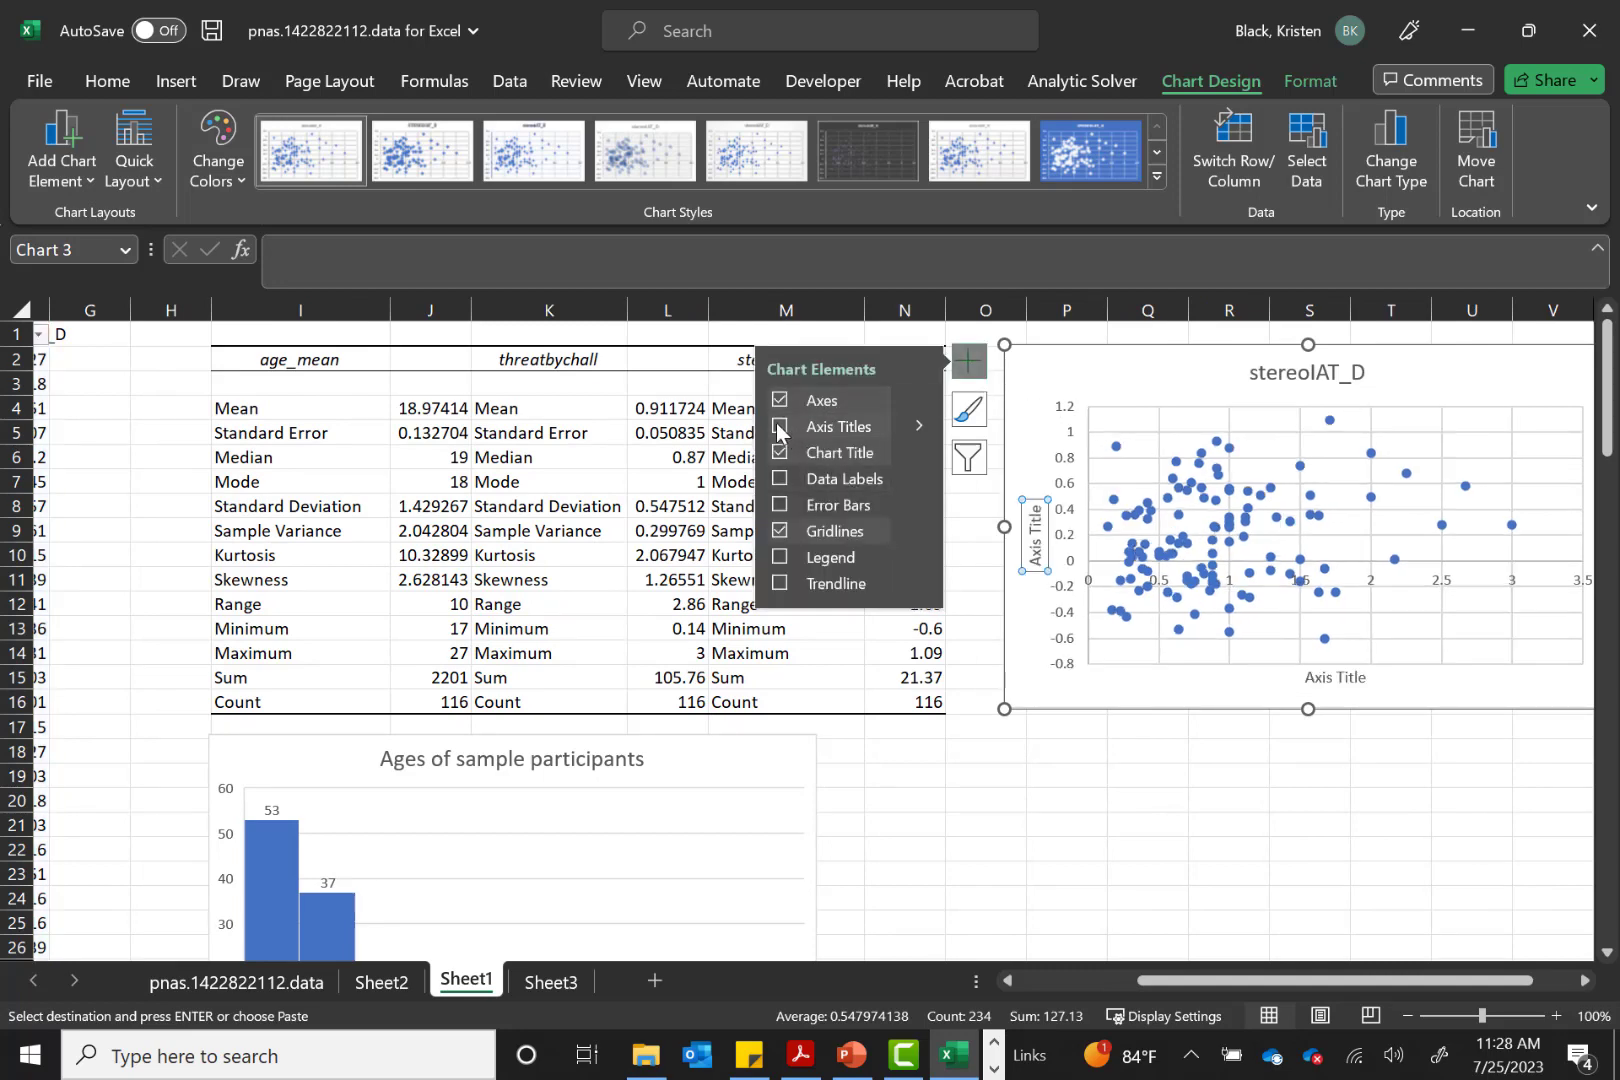
pyautogui.doubleClick(1340, 688)
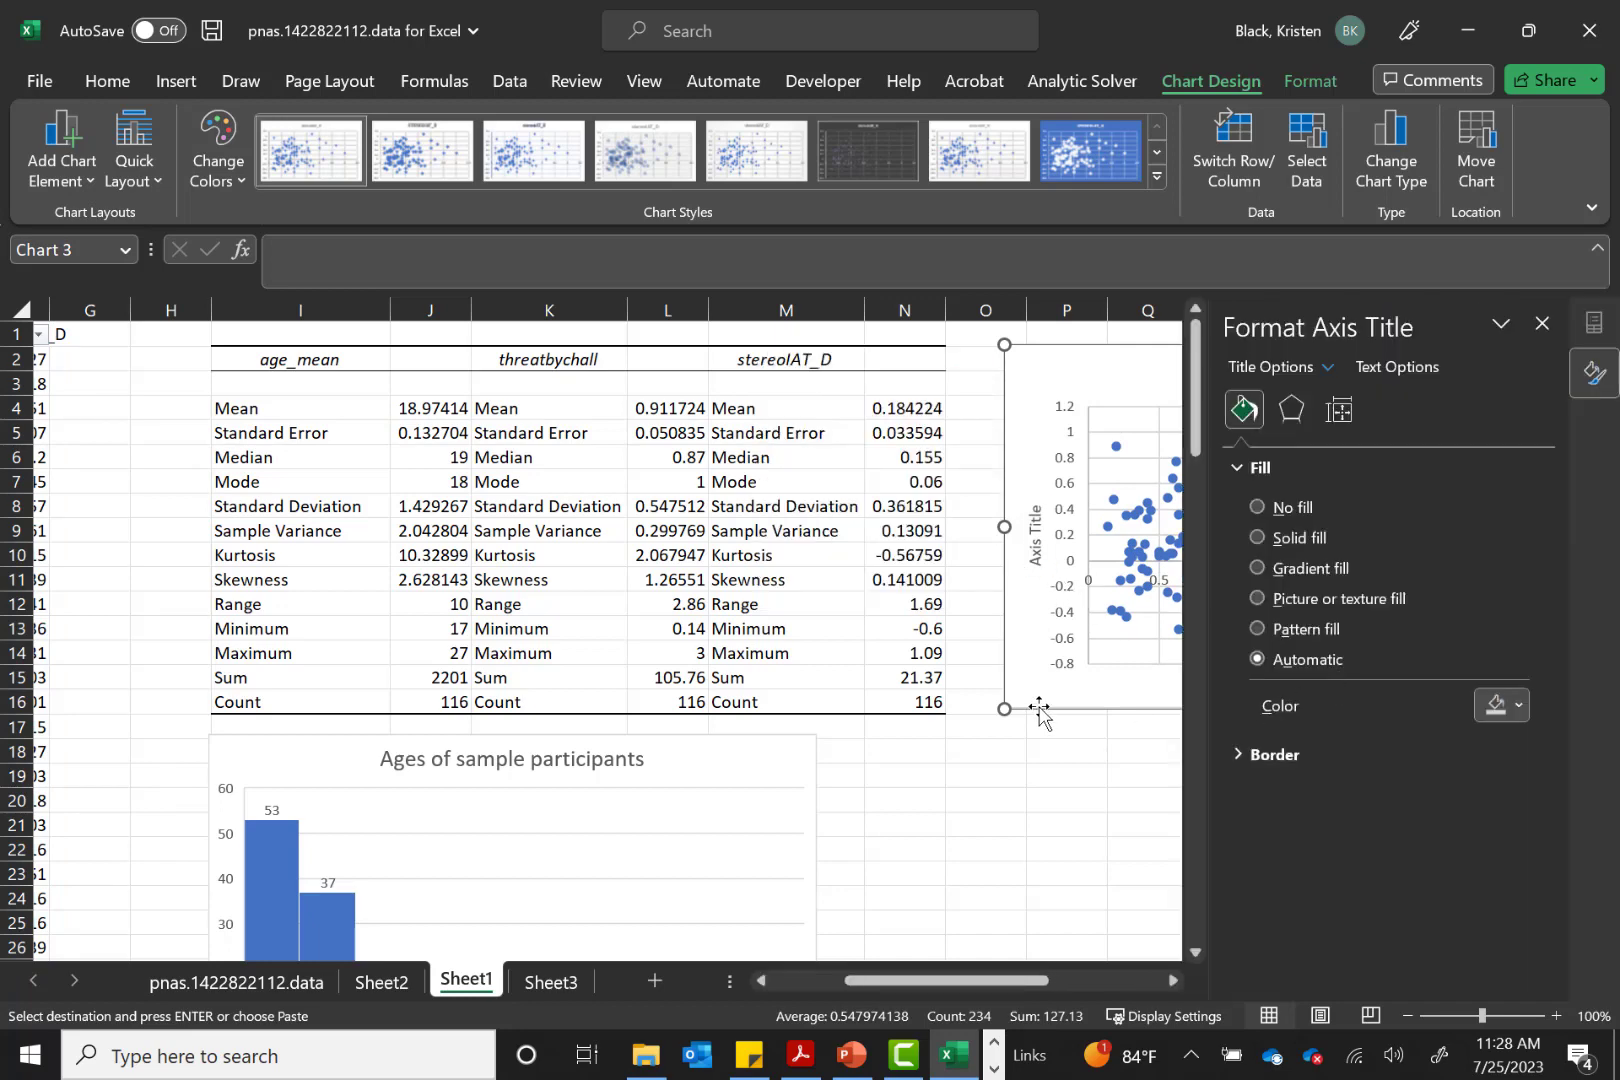
pyautogui.click(1040, 706)
pyautogui.moveTo(952, 975); pyautogui.dragTo(1040, 976)
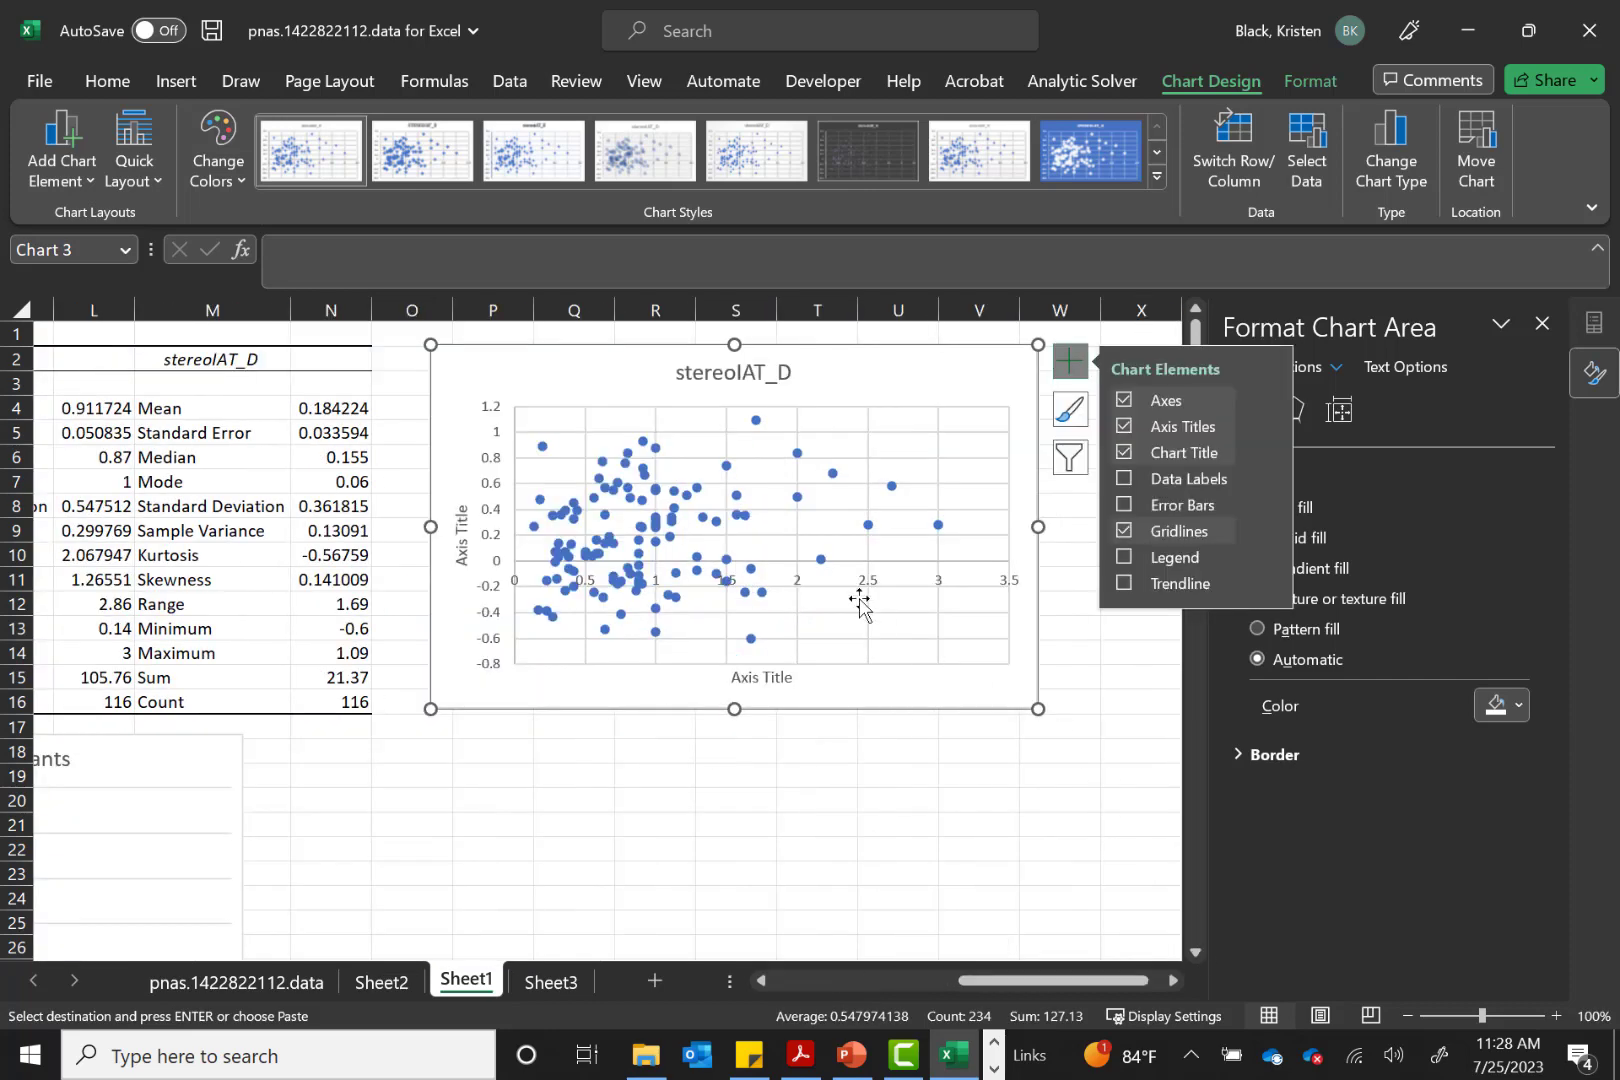
pyautogui.click(775, 677)
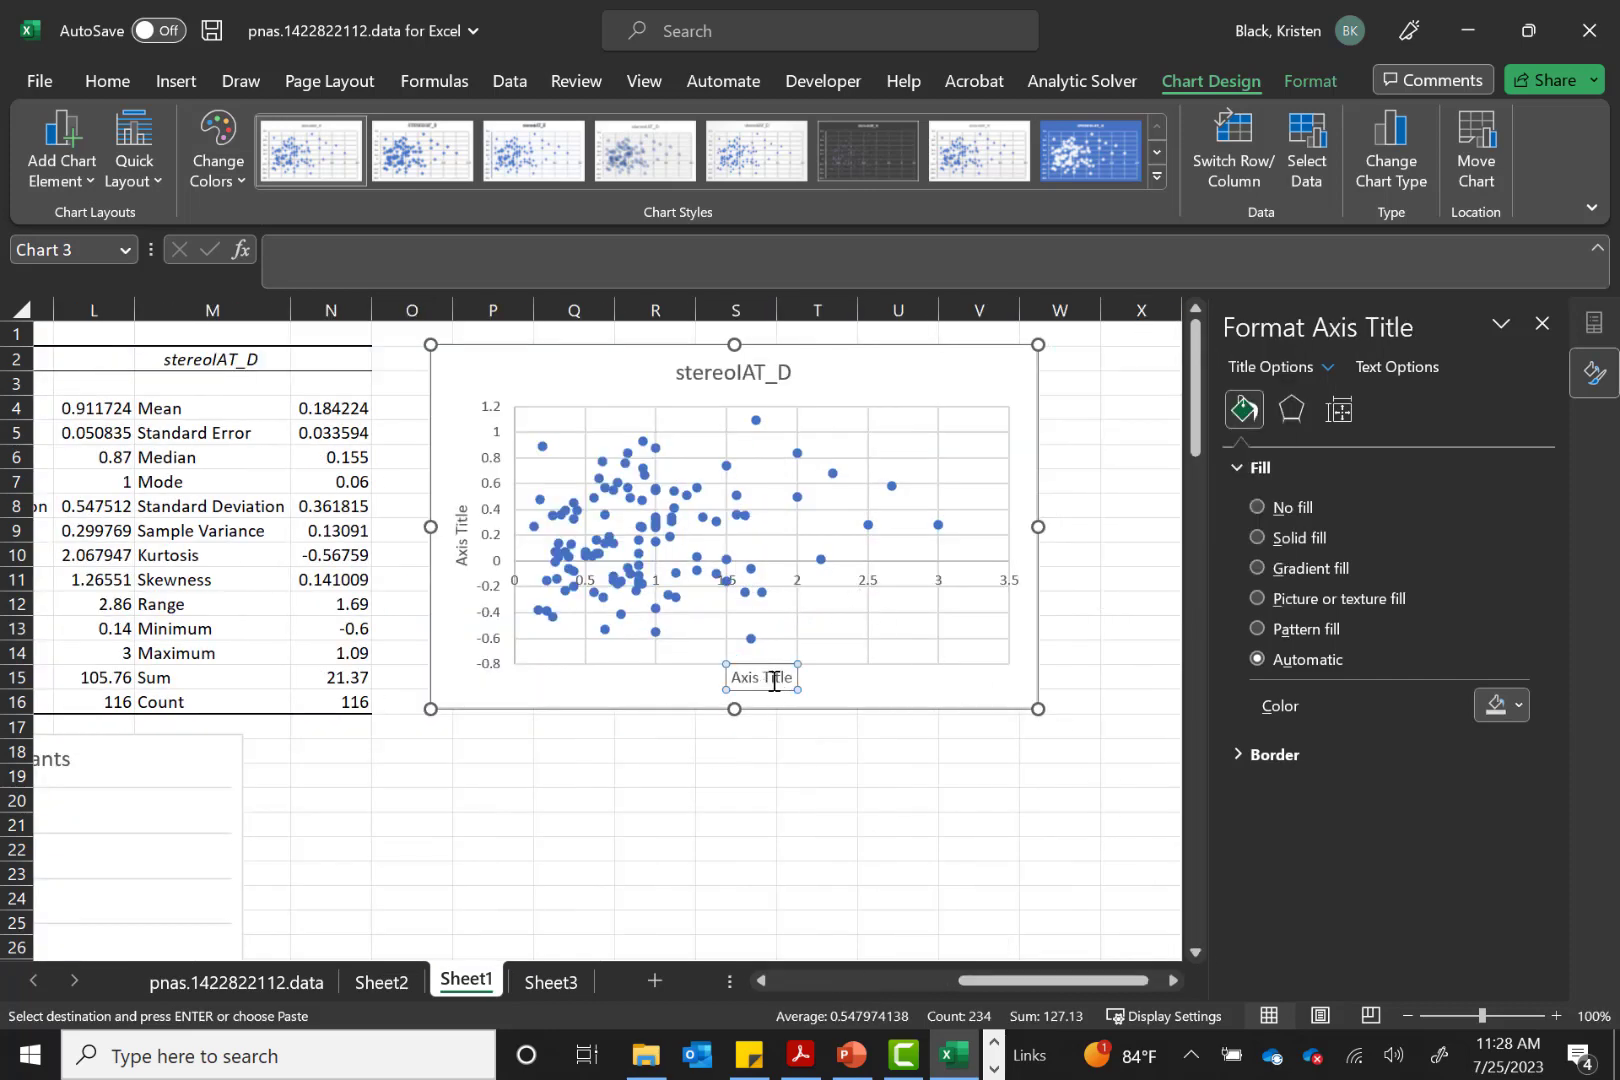
pyautogui.doubleClick(773, 679)
pyautogui.hotkey('ctrl', 'a')
pyautogui.write('three')
pyautogui.write('t by')
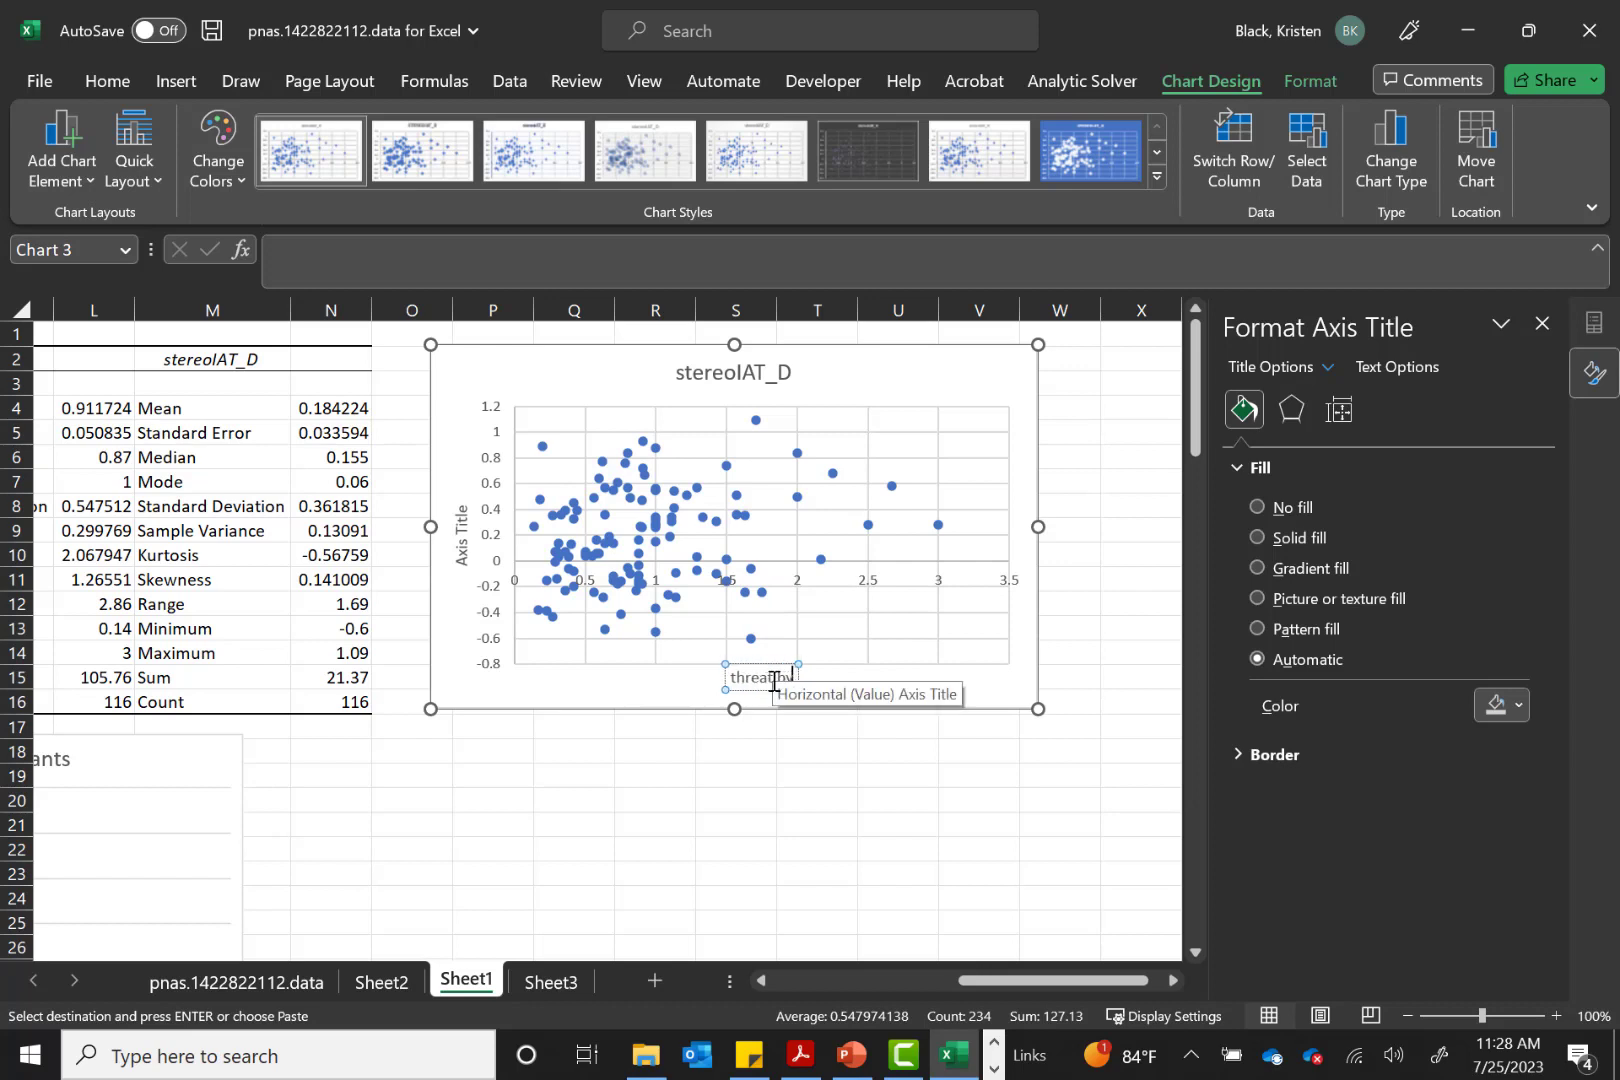
pyautogui.write(' challenge')
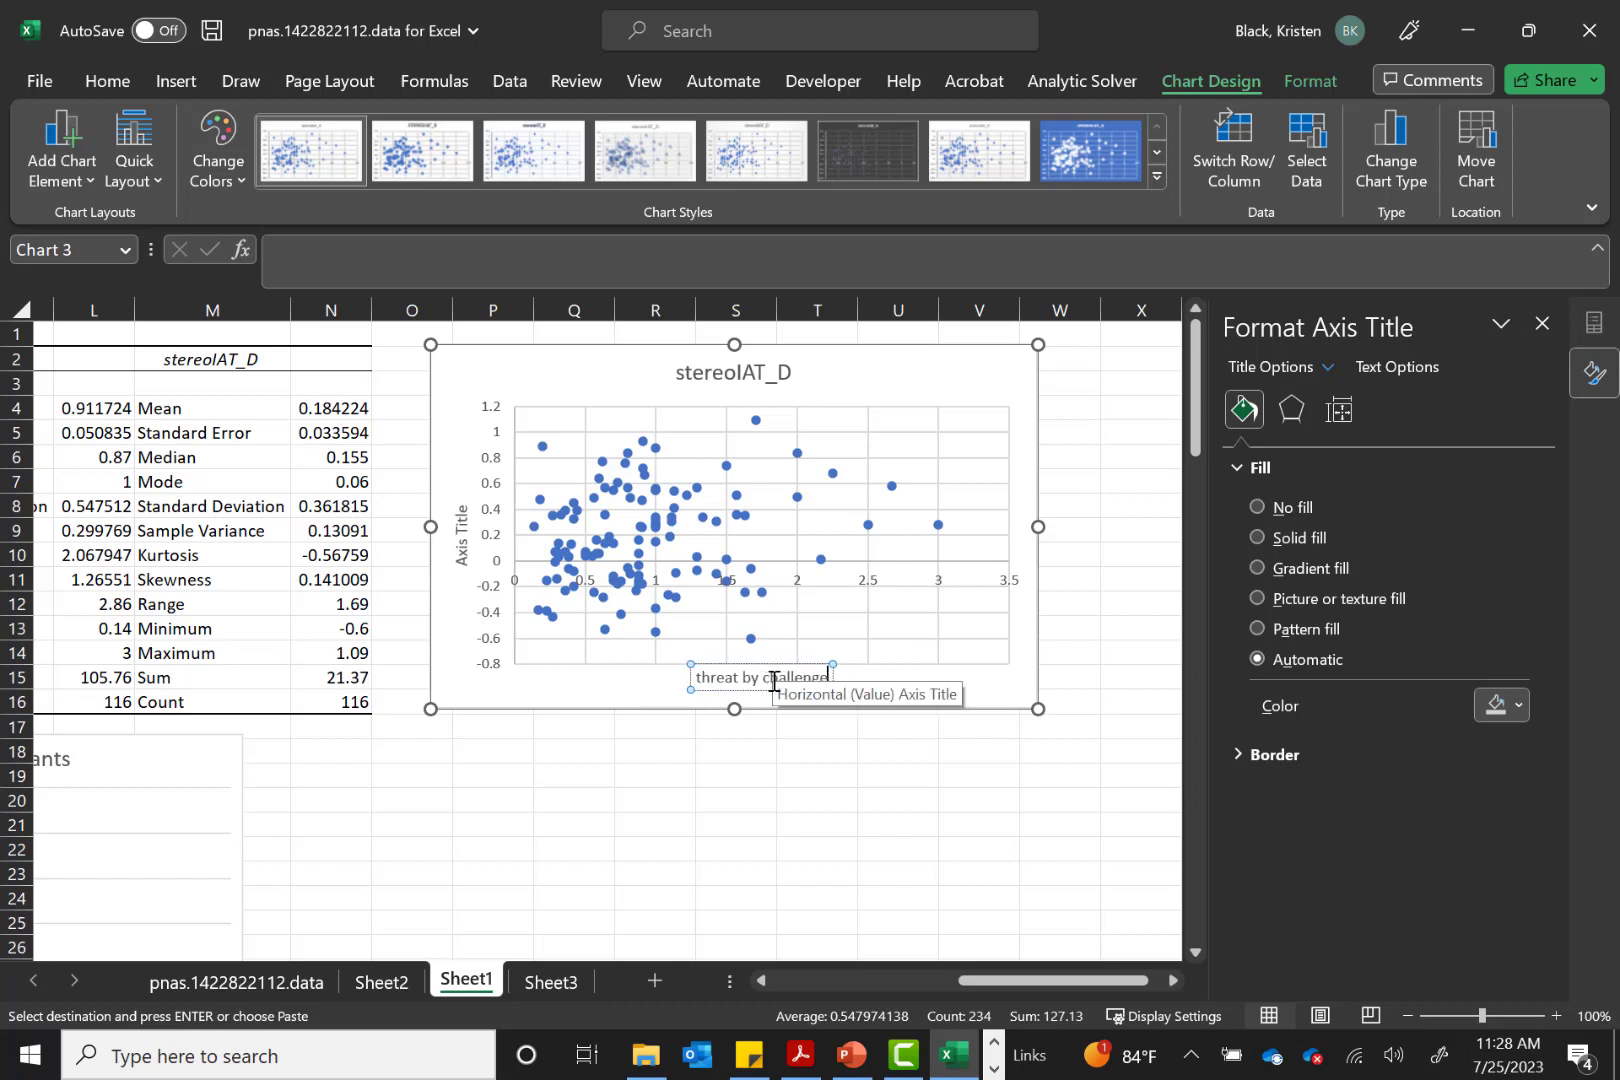
# Change the scatter chart's vertical axis title to "IAT Score"
pyautogui.click(463, 530)
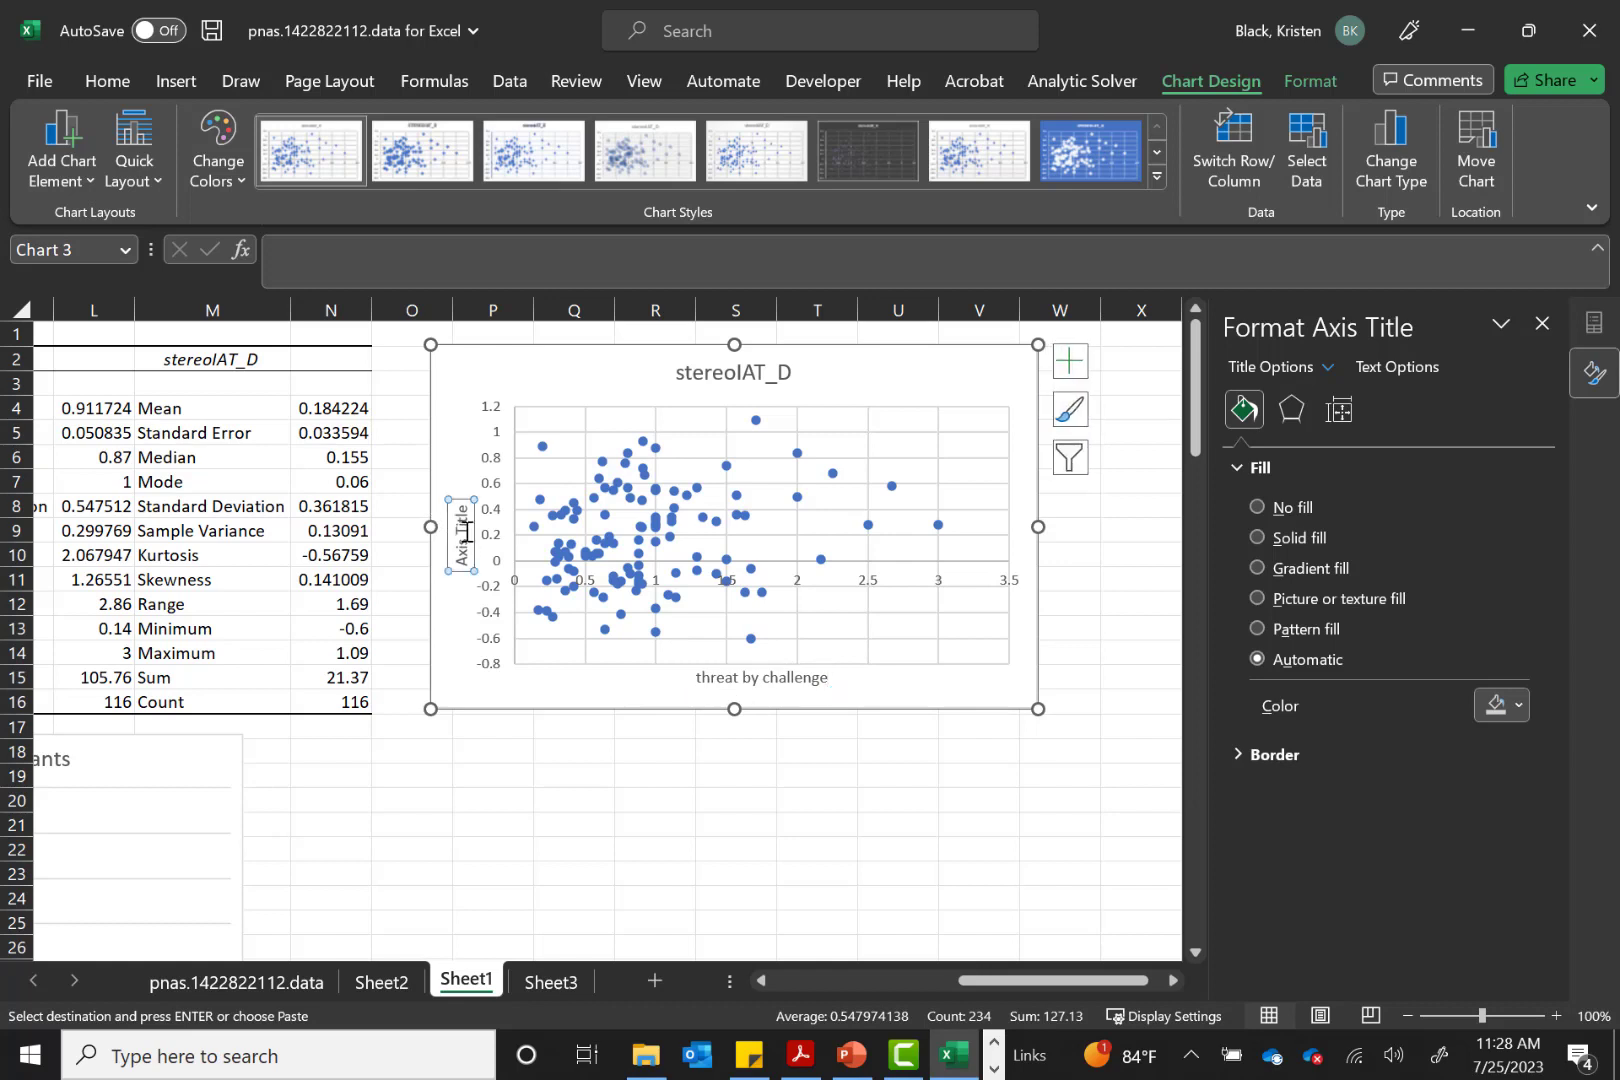
pyautogui.doubleClick(466, 531)
pyautogui.write('IAT St')
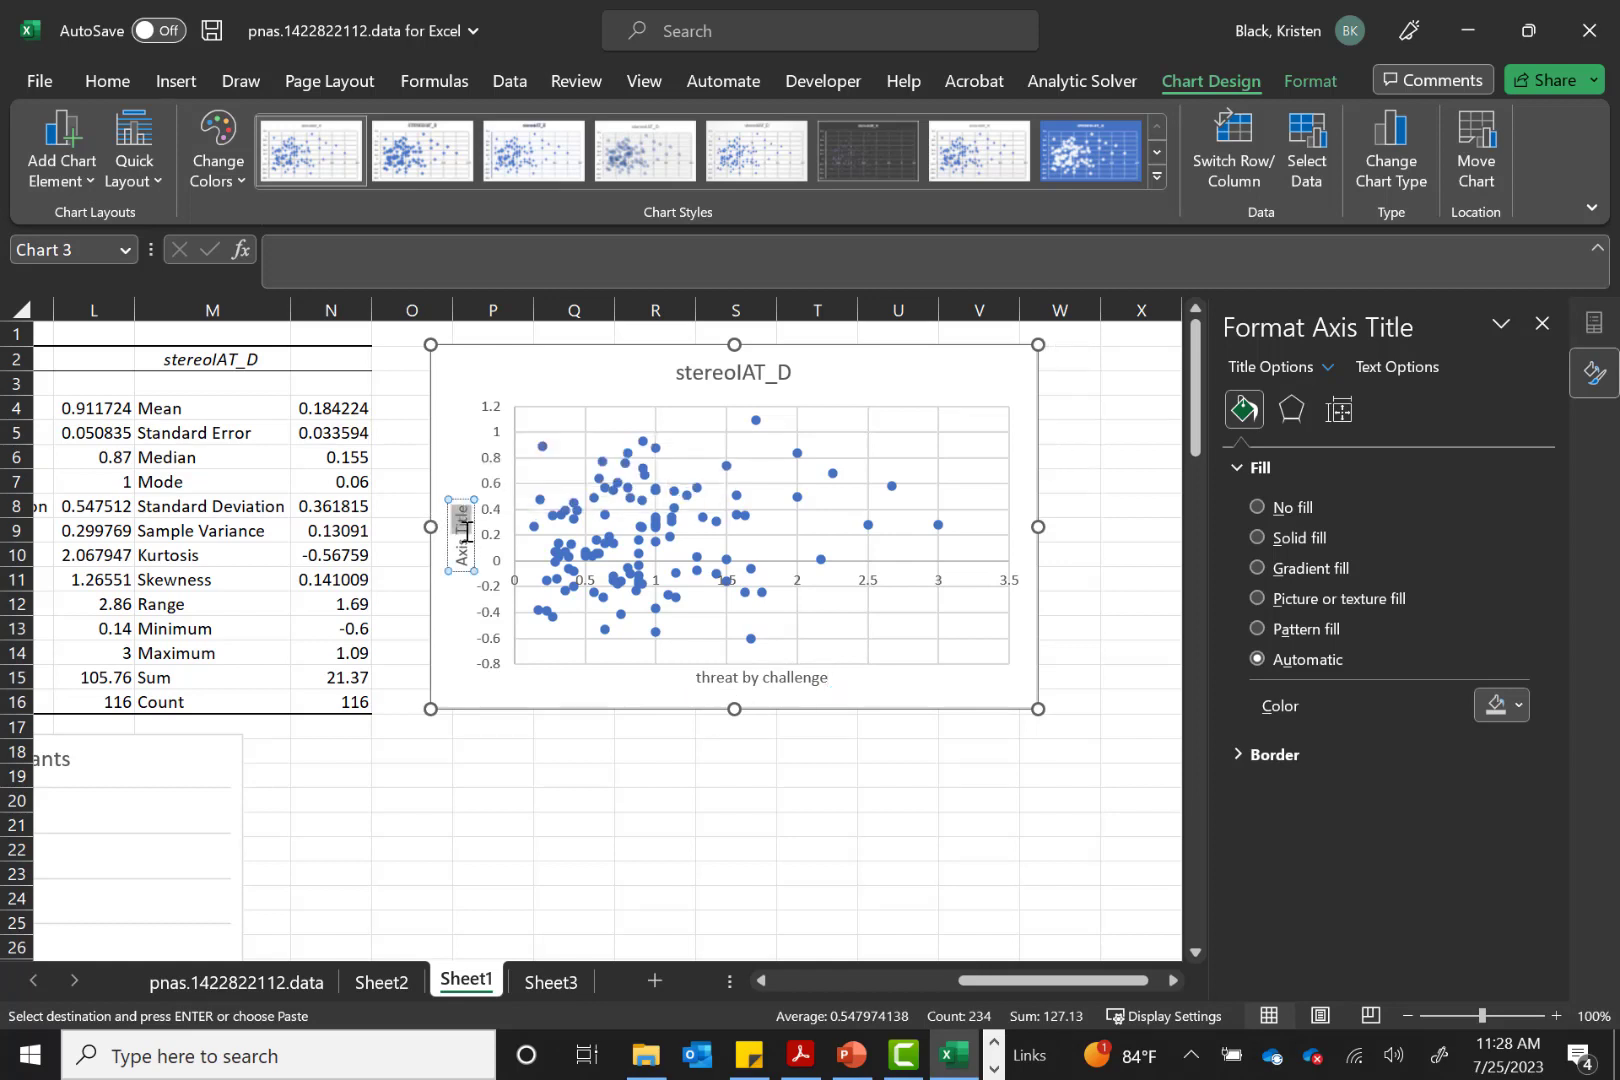
pyautogui.write('ore')
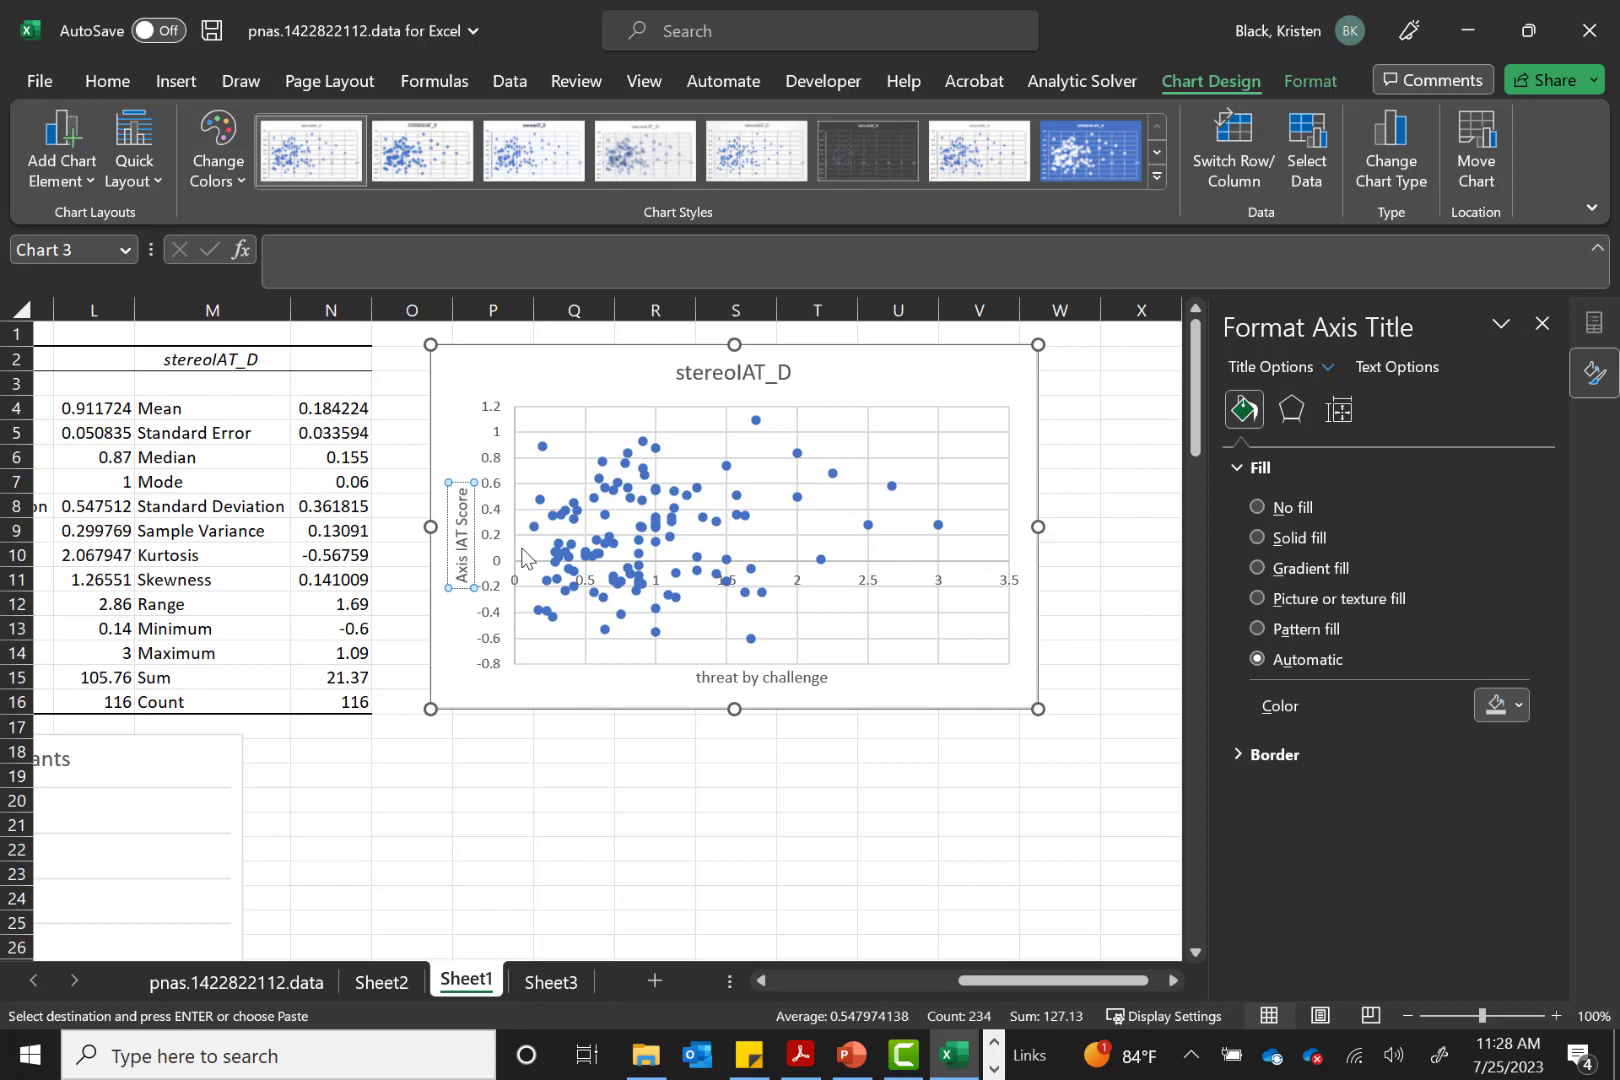
pyautogui.press('Home')
pyautogui.press('Delete')
pyautogui.press('Delete')
pyautogui.press('Delete')
pyautogui.press('Delete')
pyautogui.press('Delete')
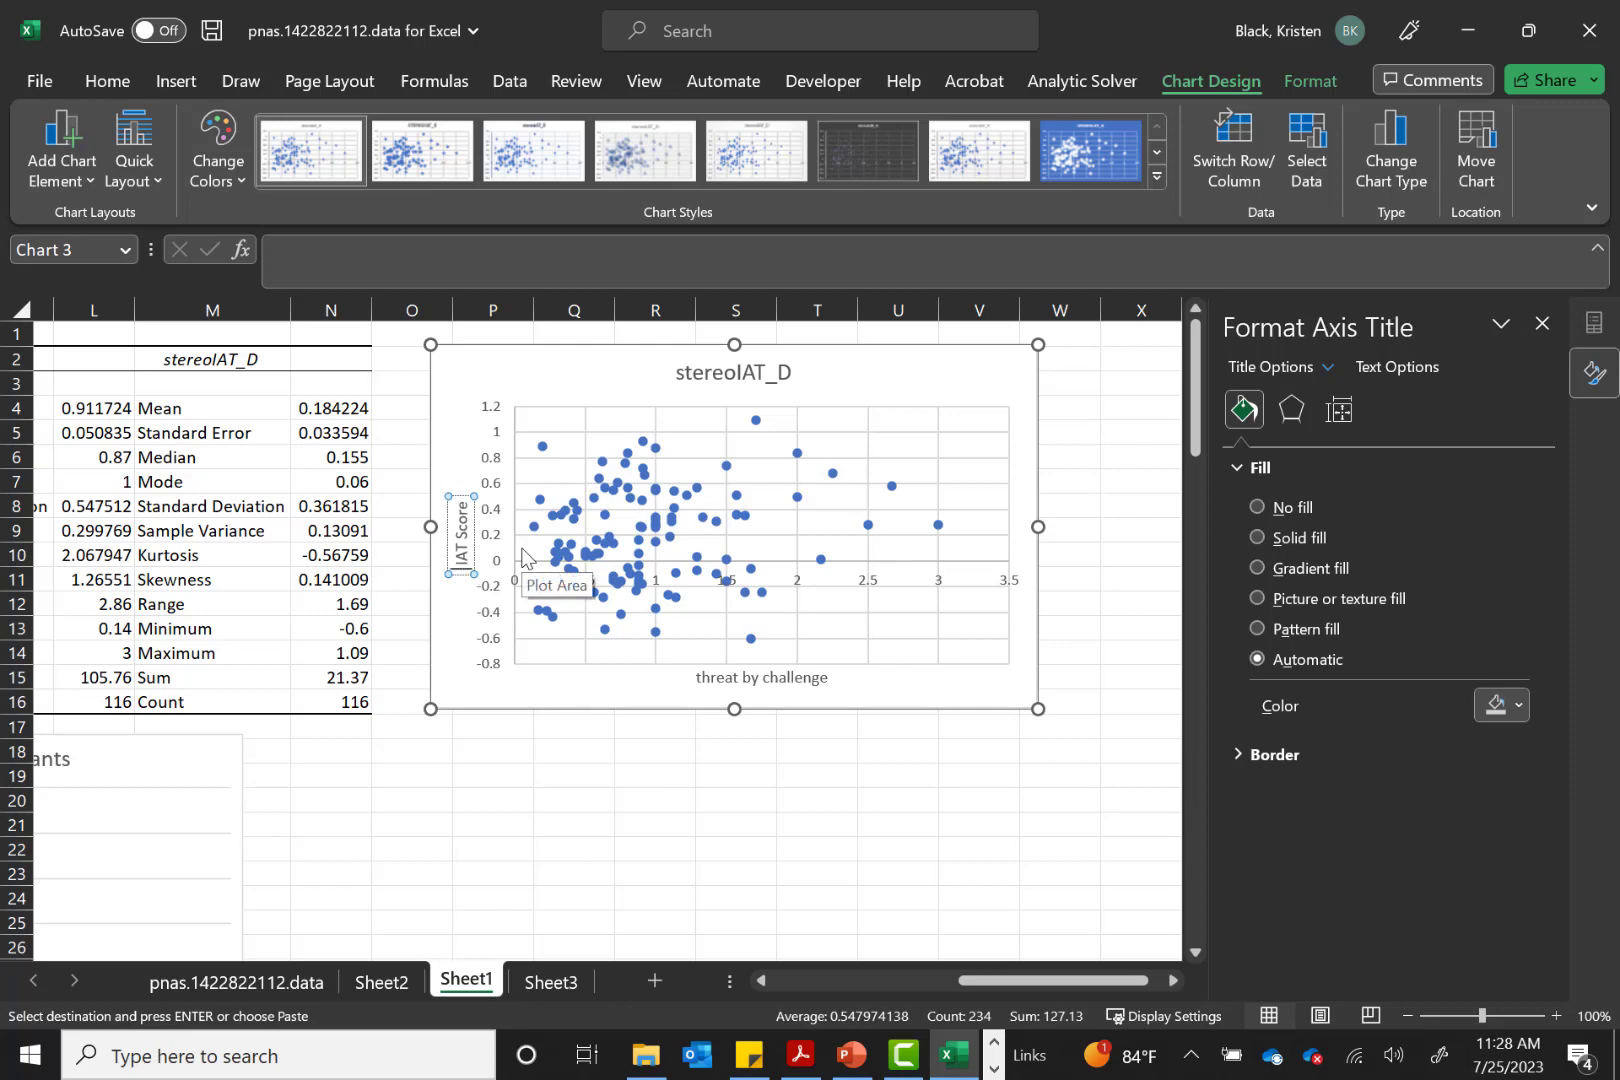
pyautogui.click(1134, 590)
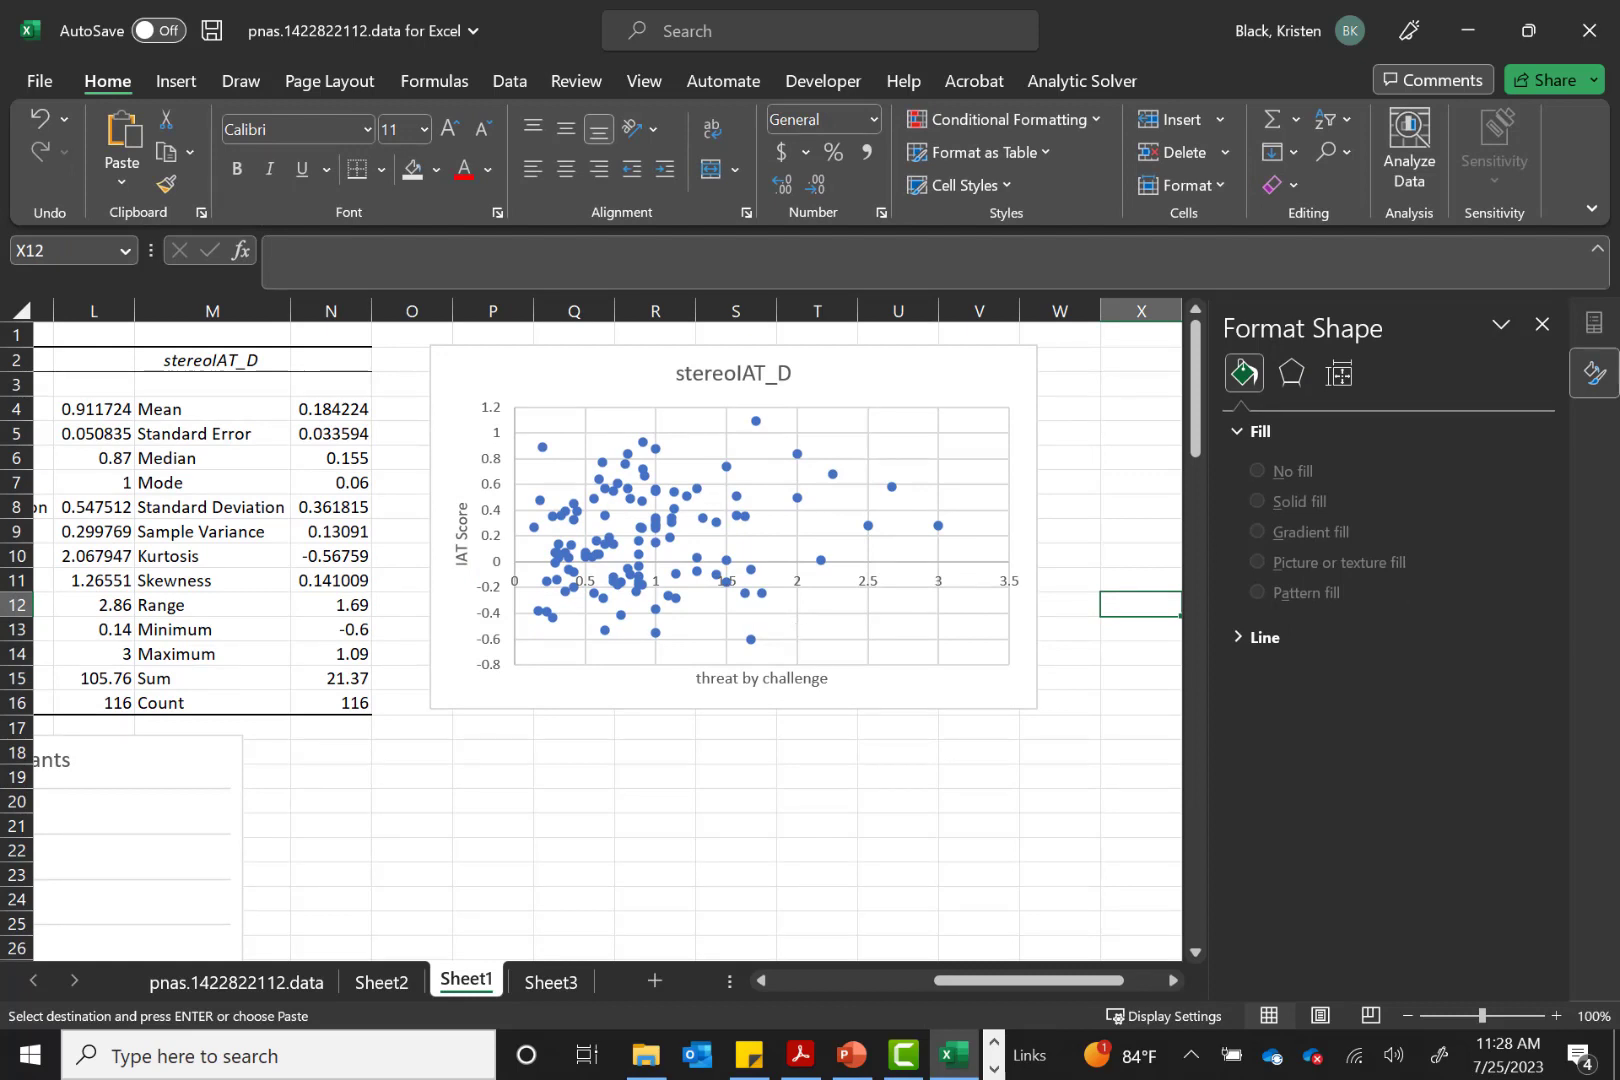
# Add a trendline to the scatter chart and change the chart title to "Association between threat and IAT"
pyautogui.click(953, 445)
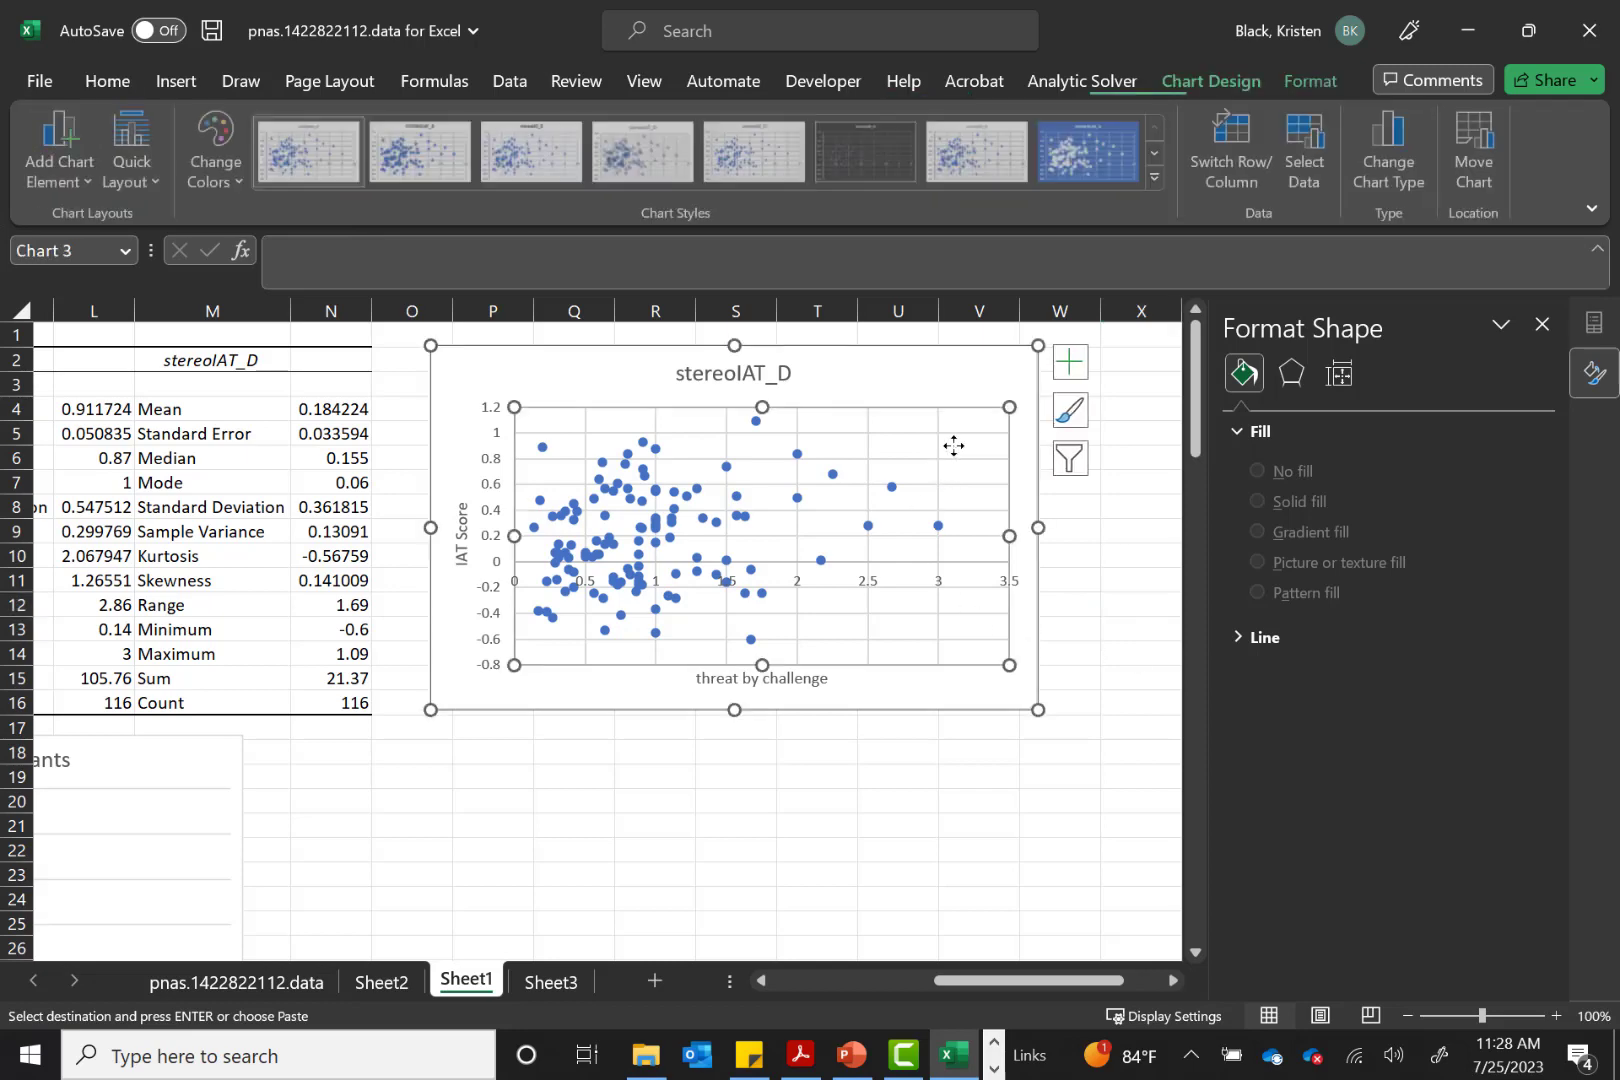
pyautogui.click(1069, 370)
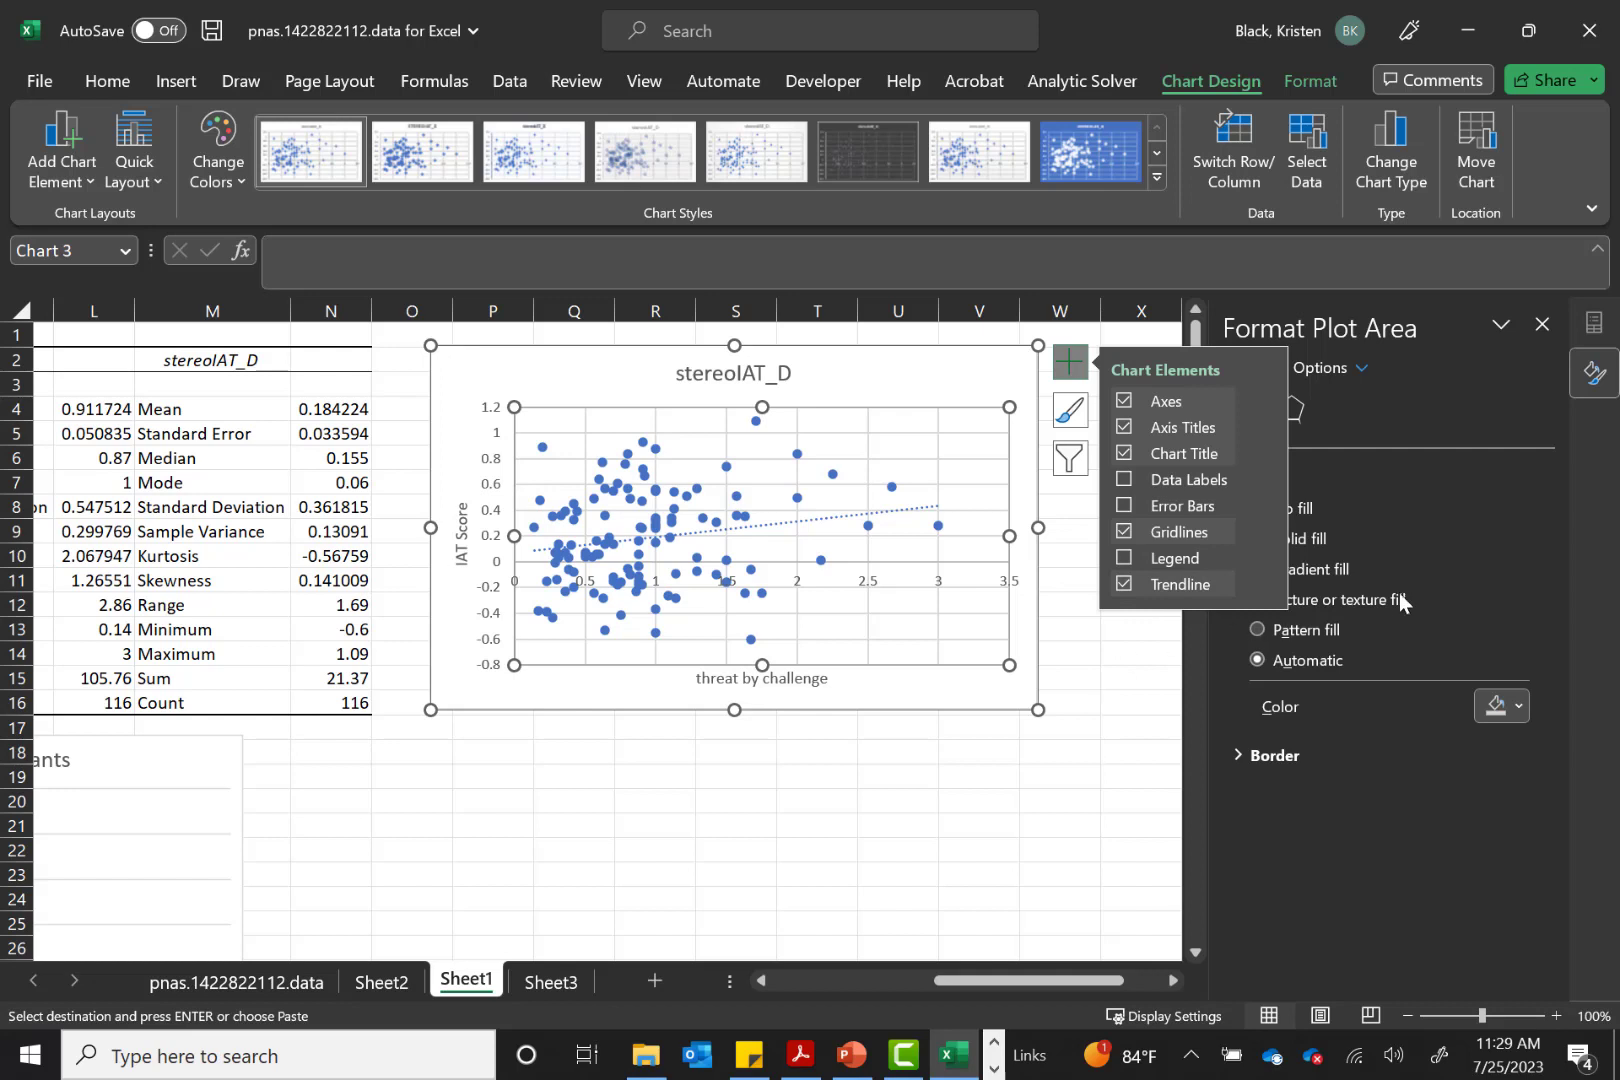
pyautogui.click(727, 377)
pyautogui.doubleClick(727, 377)
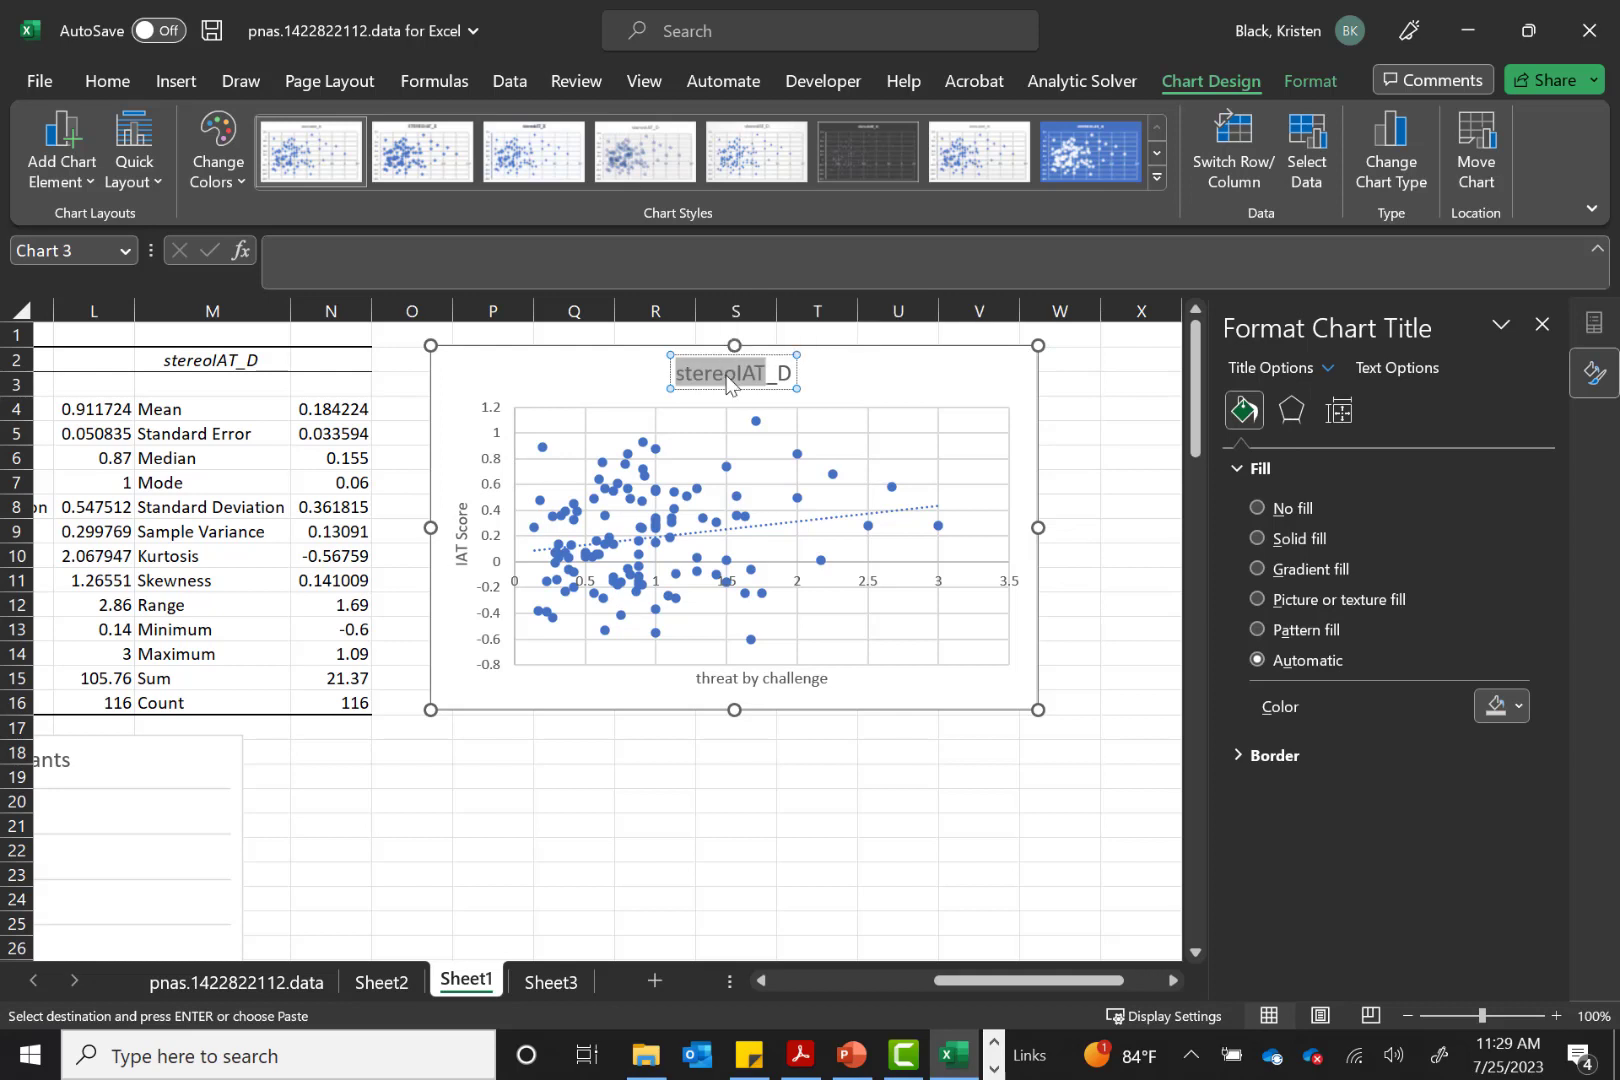
pyautogui.tripleClick(727, 377)
pyautogui.write('Association between threat and IAT')
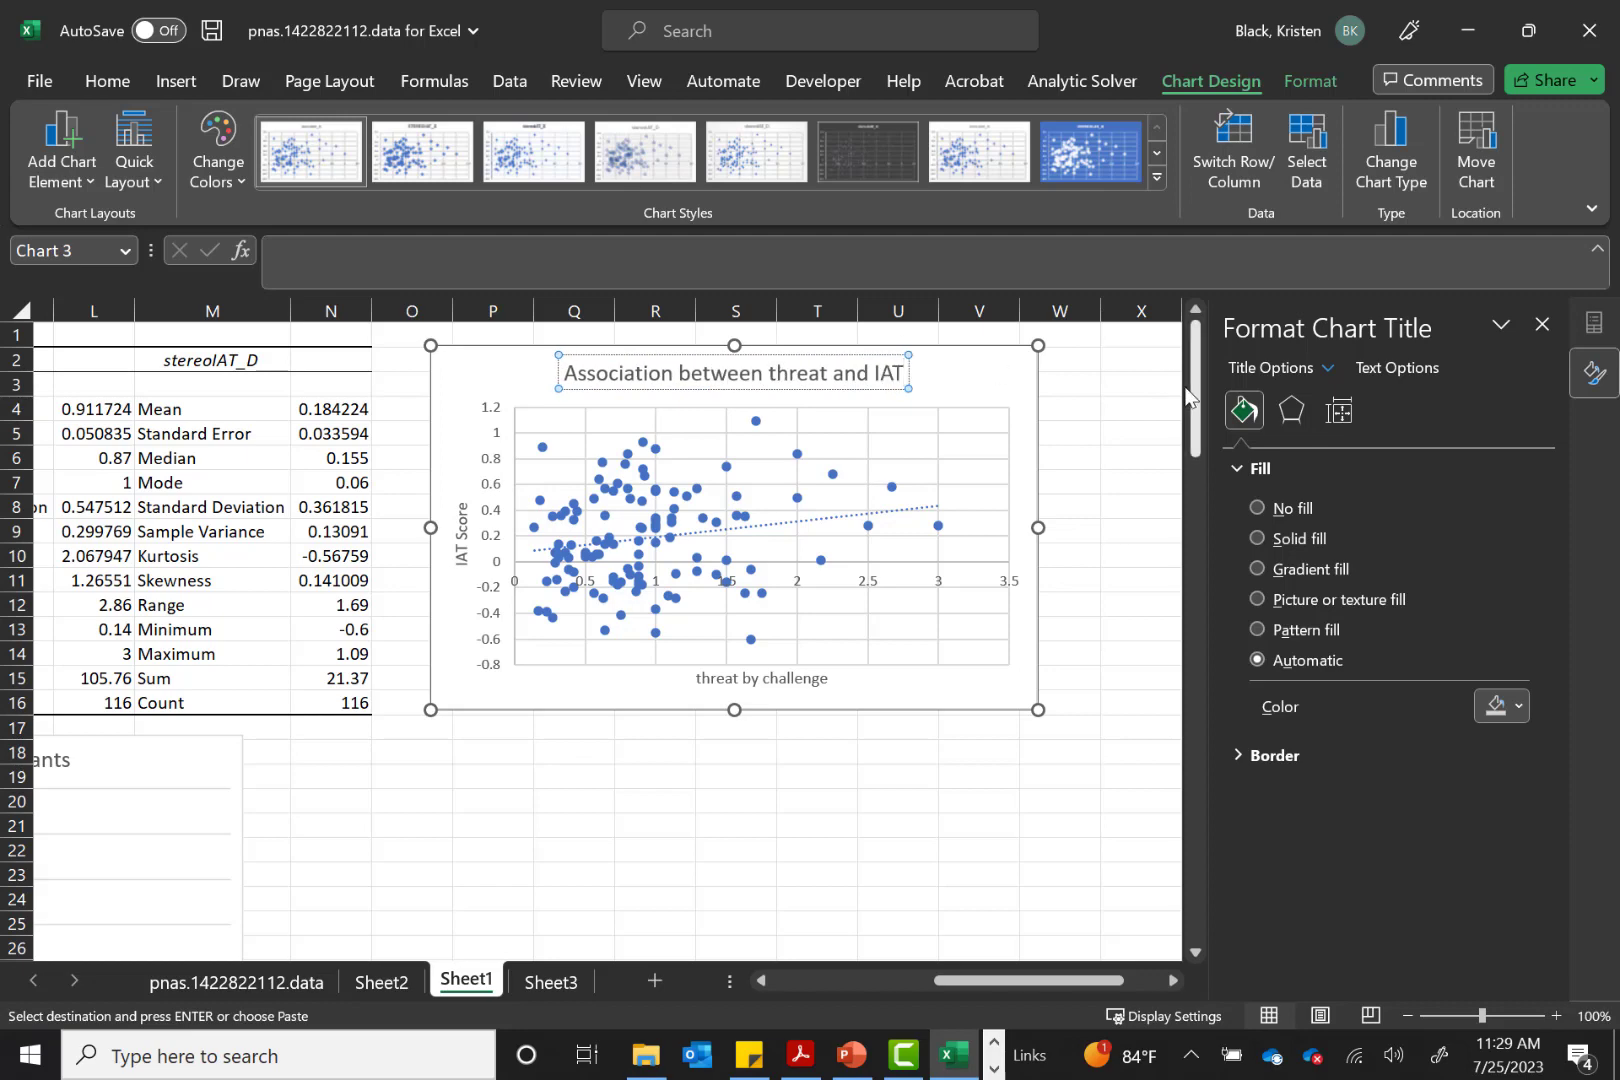
pyautogui.click(1114, 360)
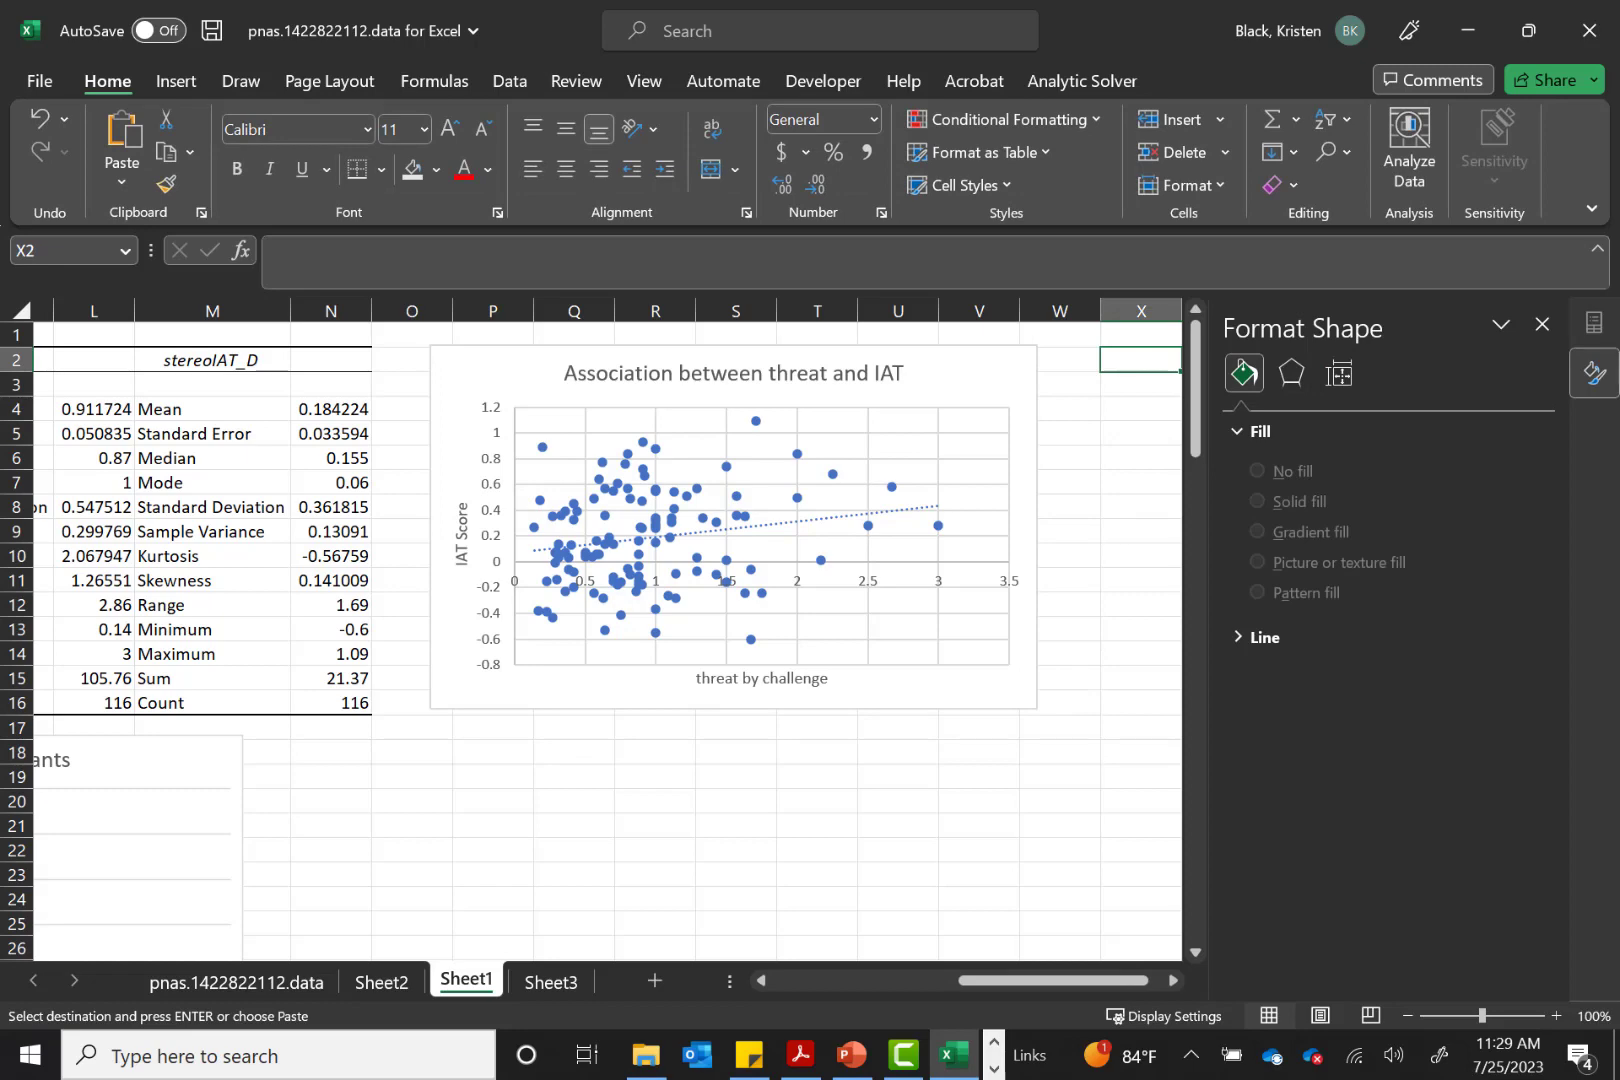
# Format the scatter chart's trendline as a solid line in standard red and close the formatting pane
pyautogui.click(916, 510)
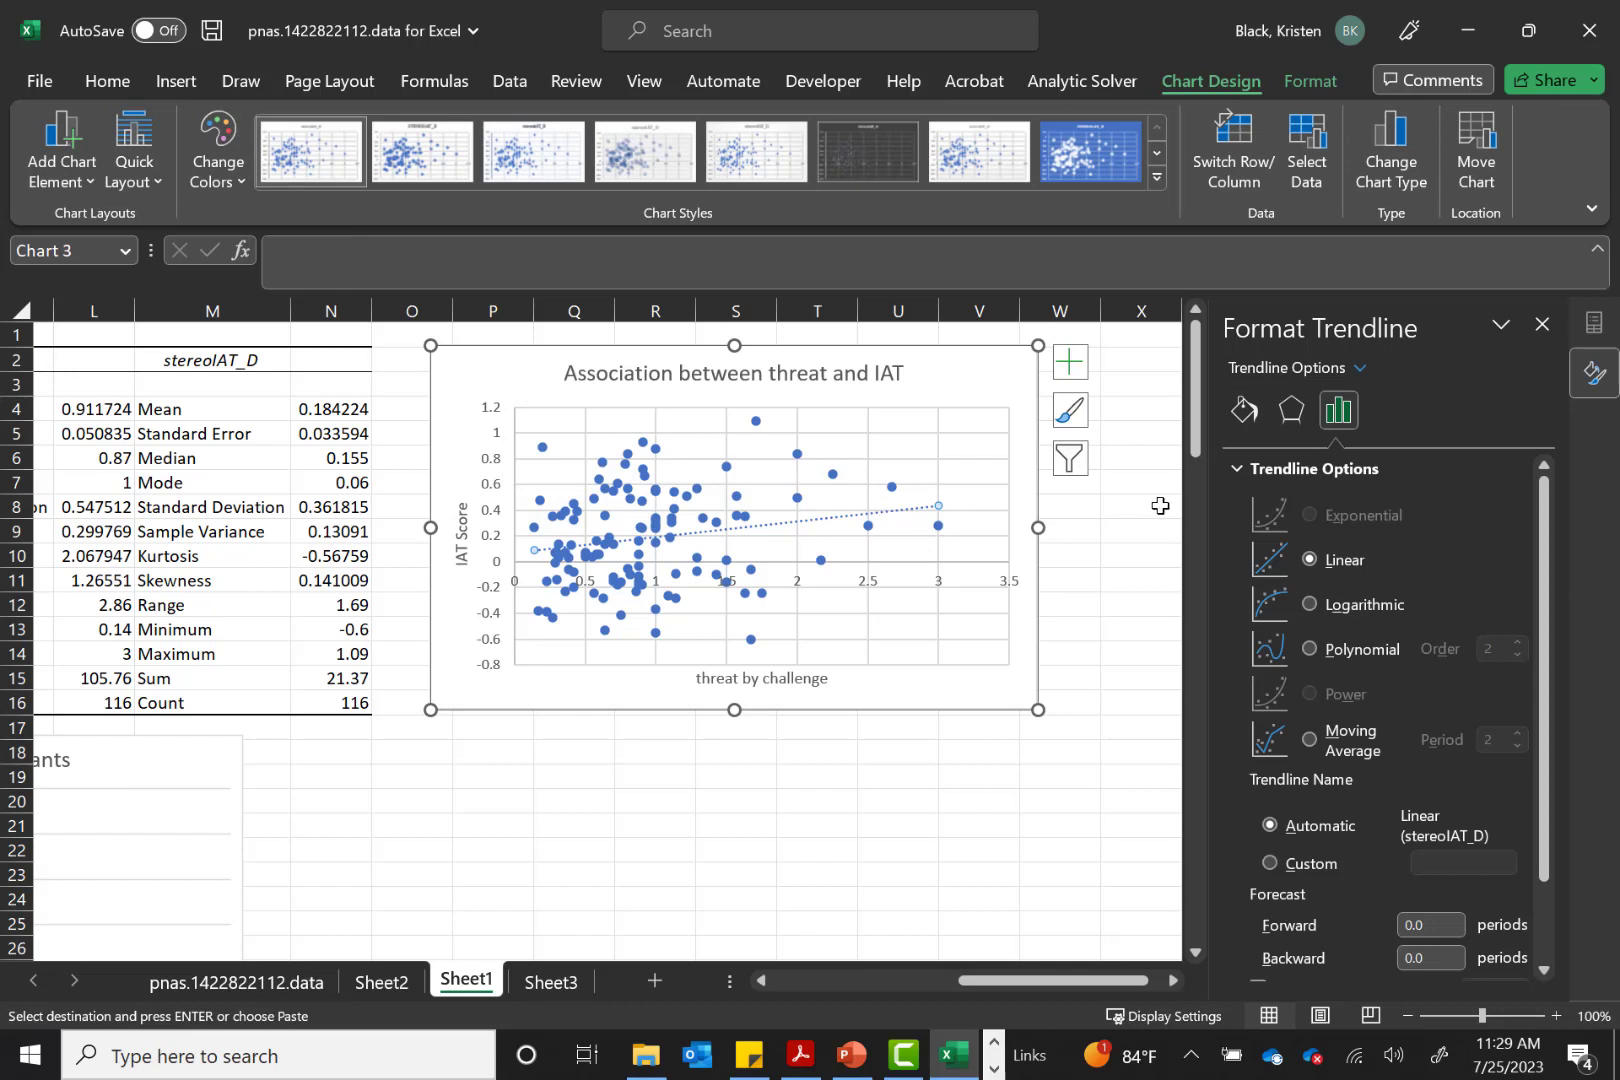
pyautogui.click(1243, 407)
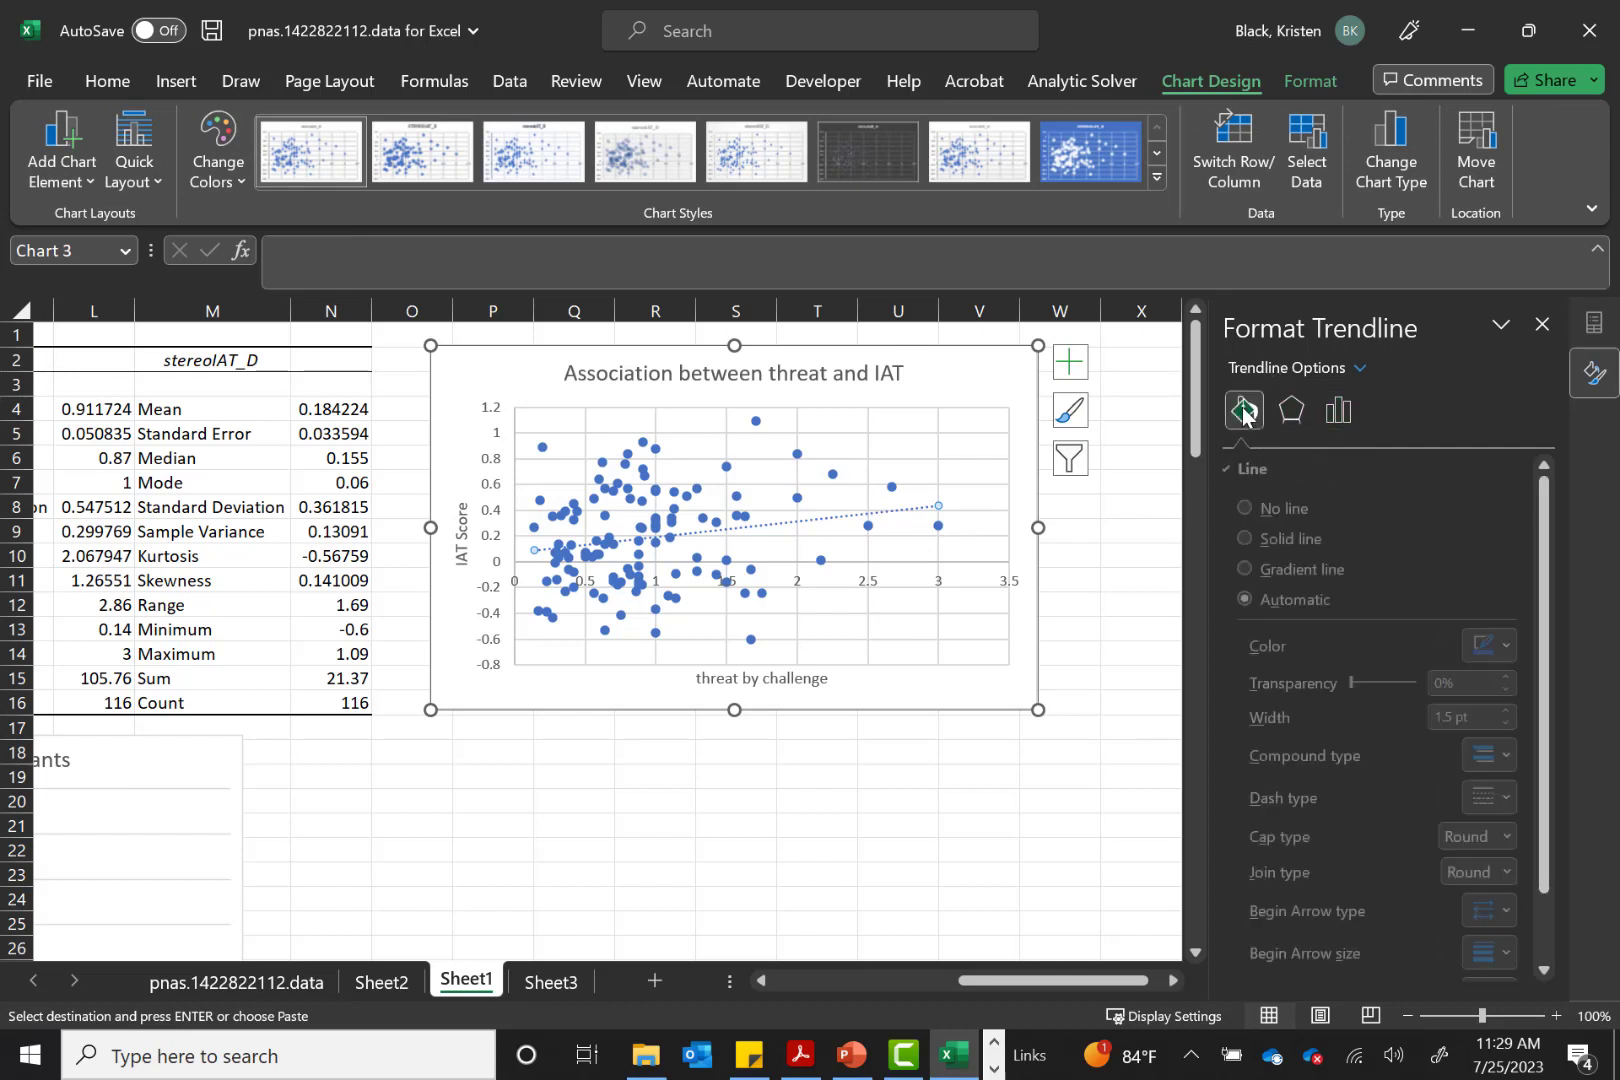
pyautogui.click(1308, 535)
pyautogui.scroll(-1, 1310, 538)
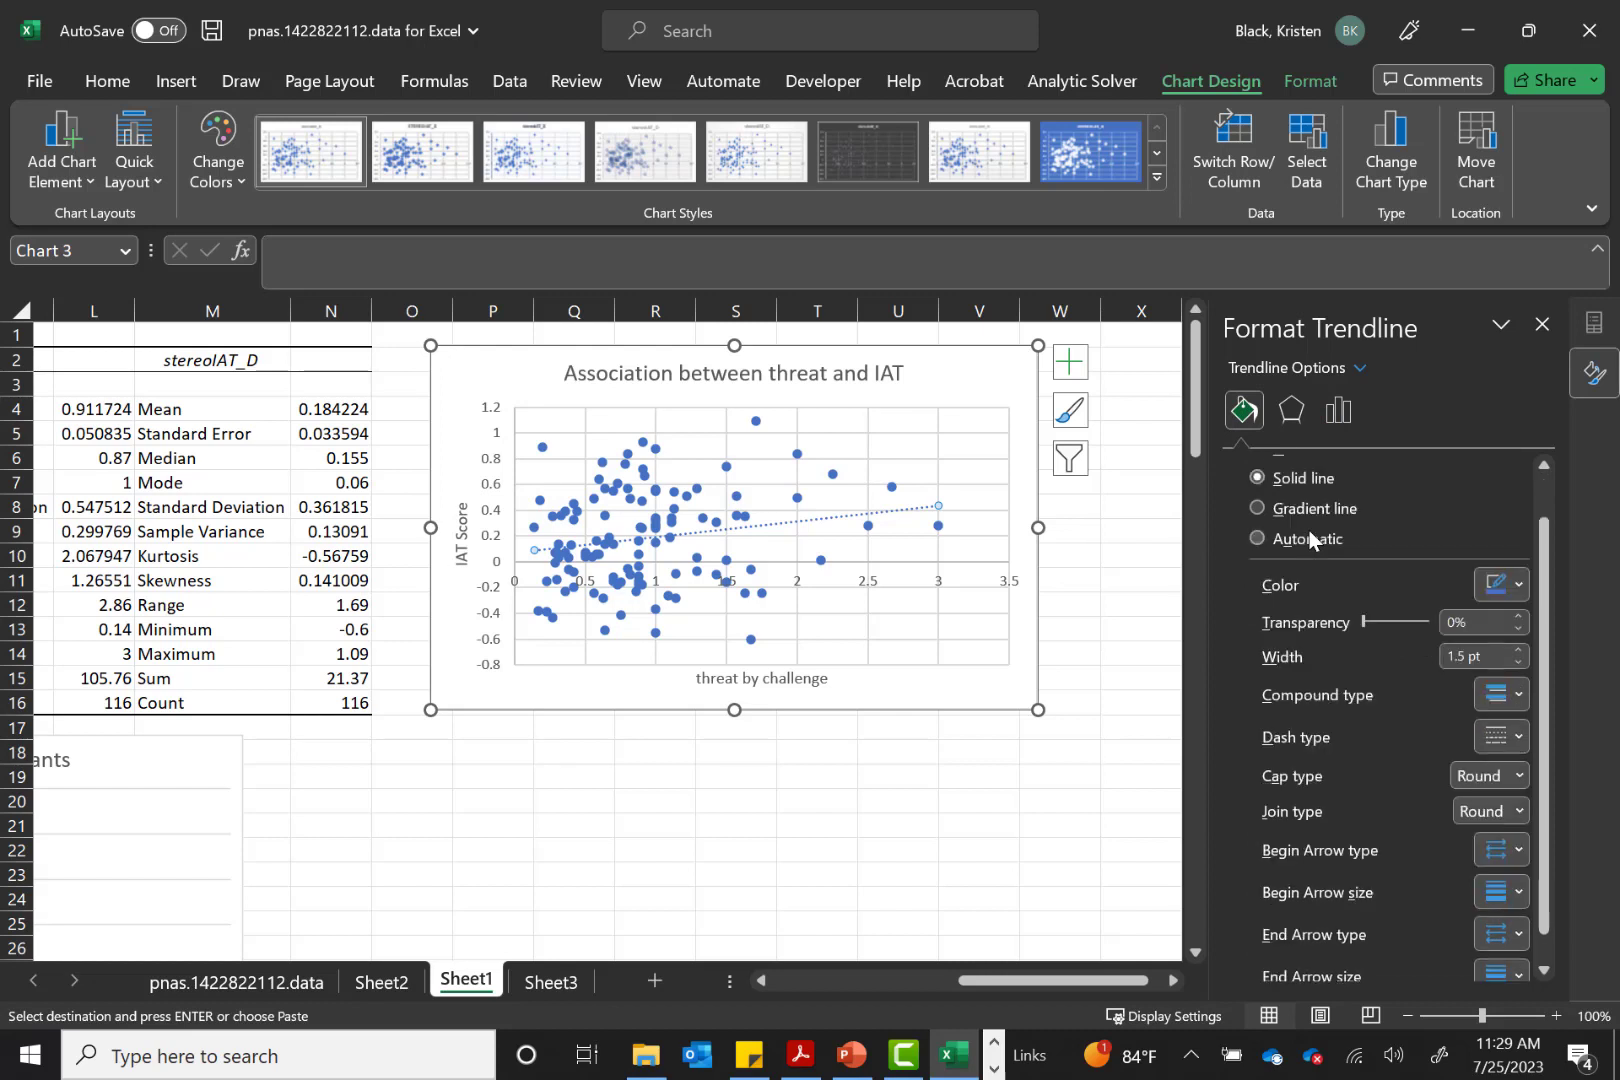
pyautogui.click(1482, 587)
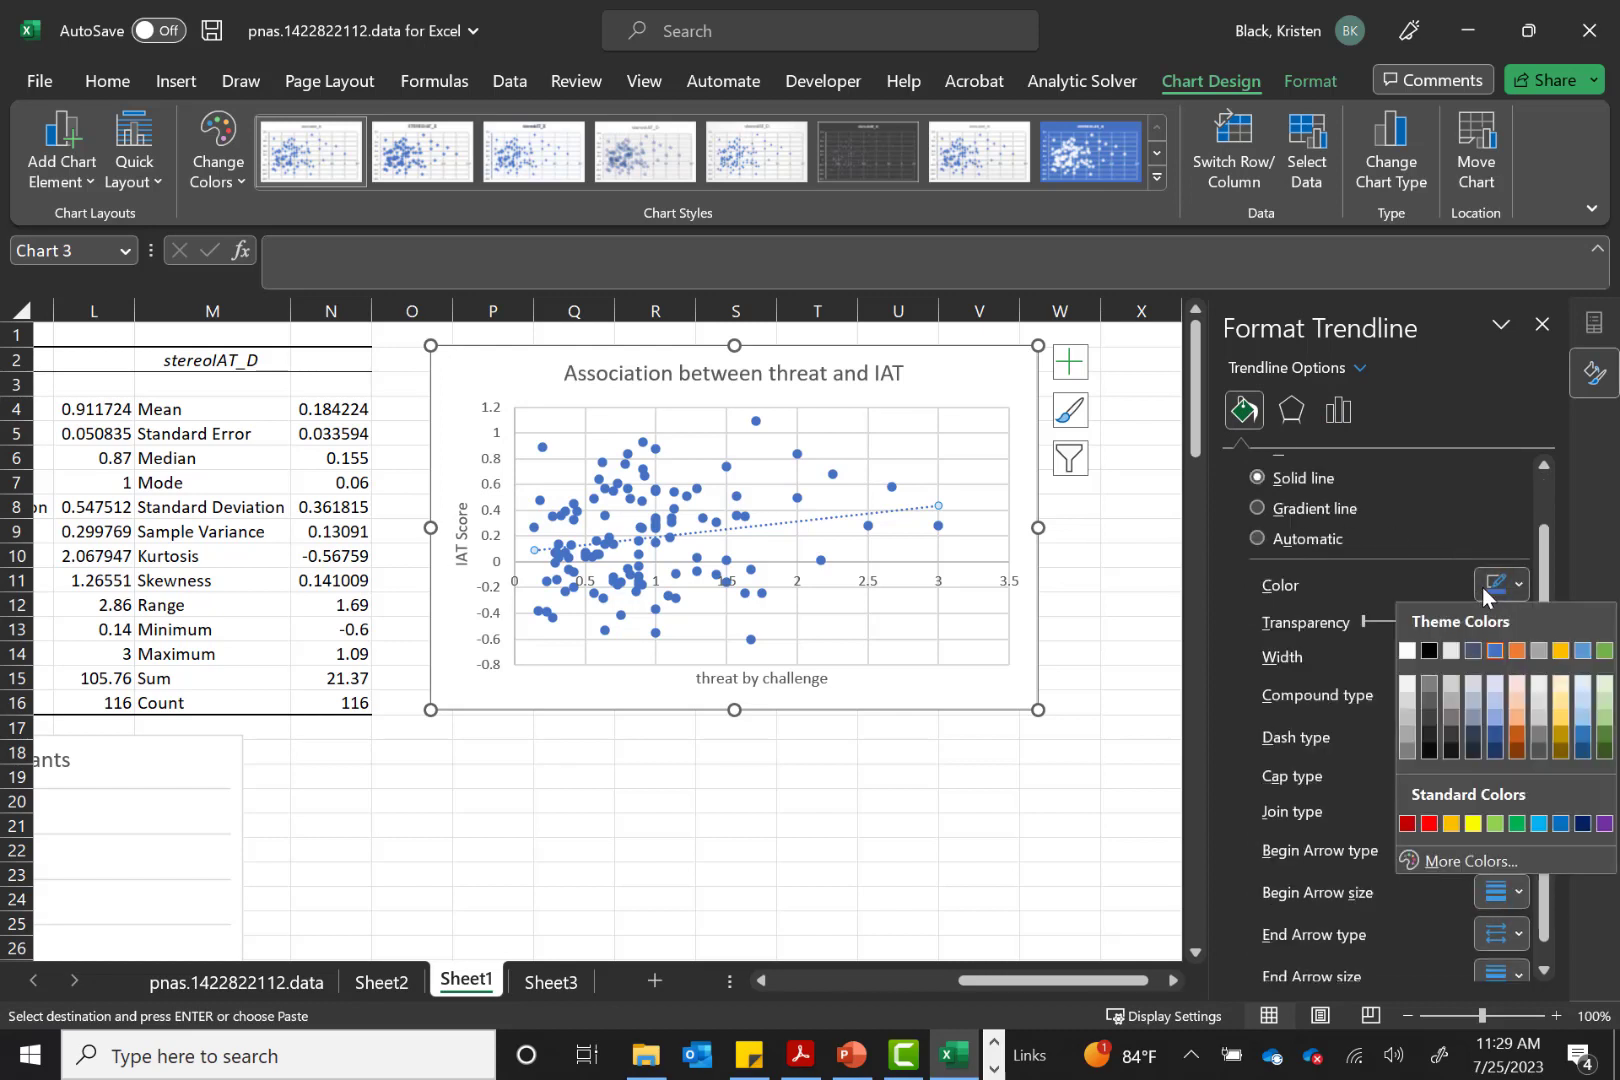
pyautogui.click(1428, 824)
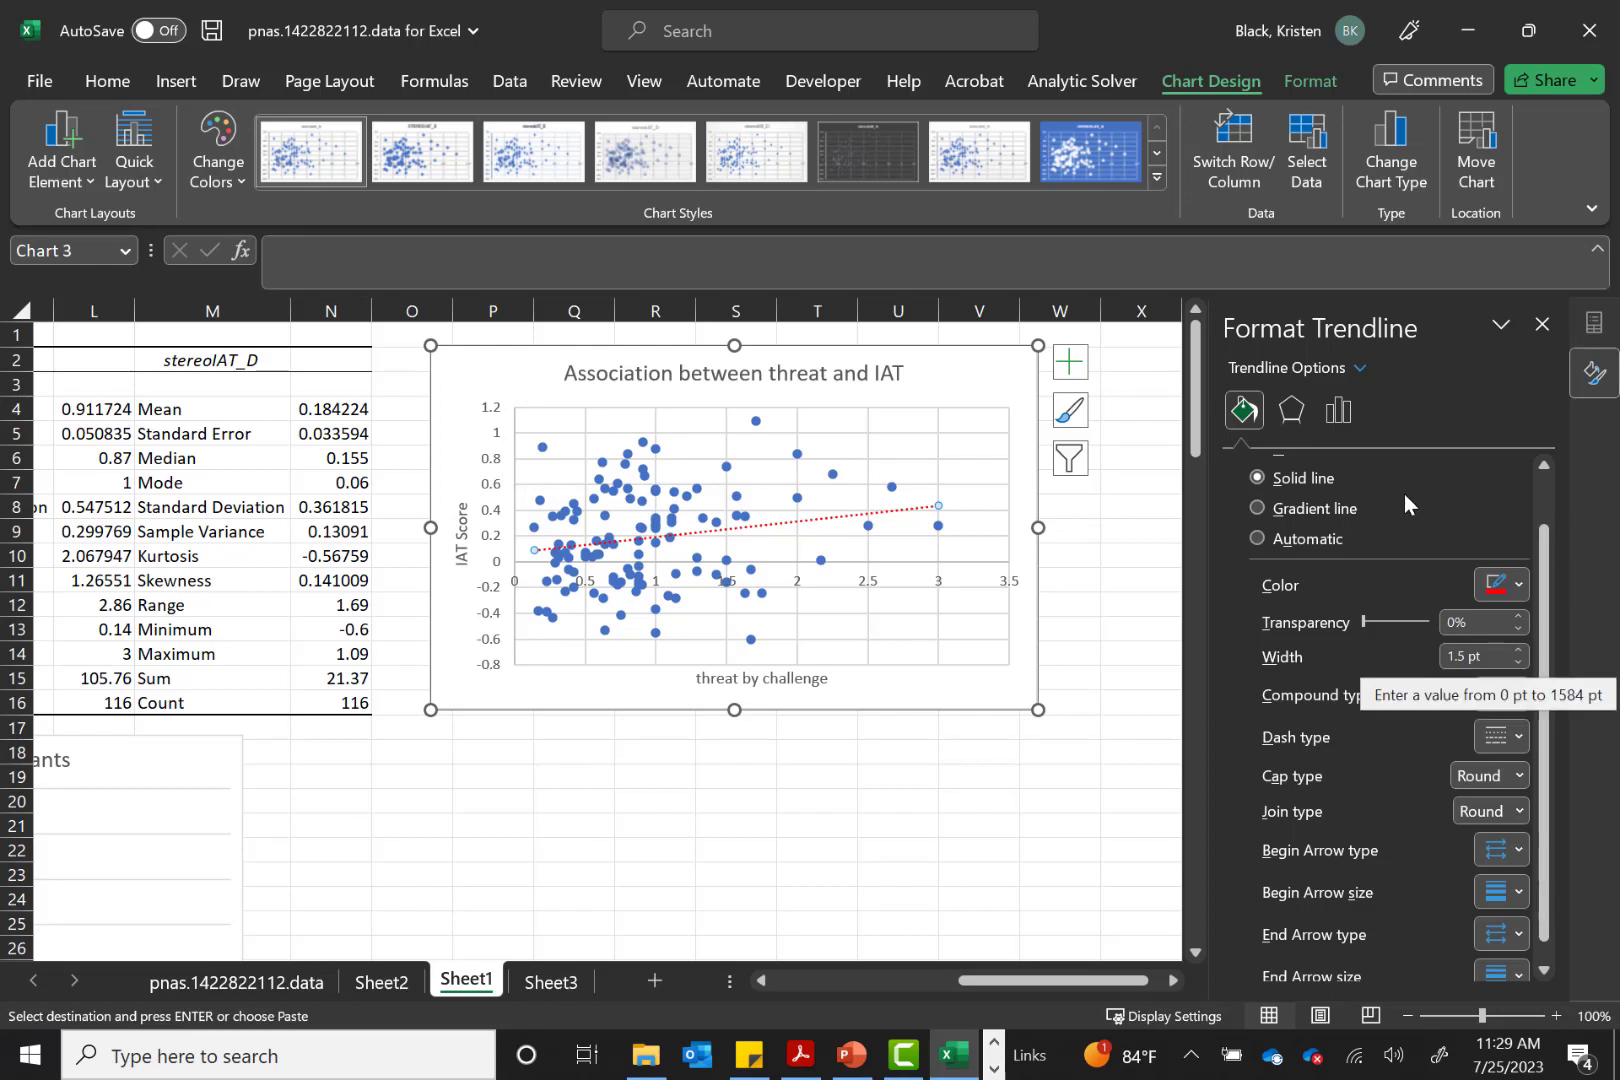
pyautogui.scroll(1, 1404, 494)
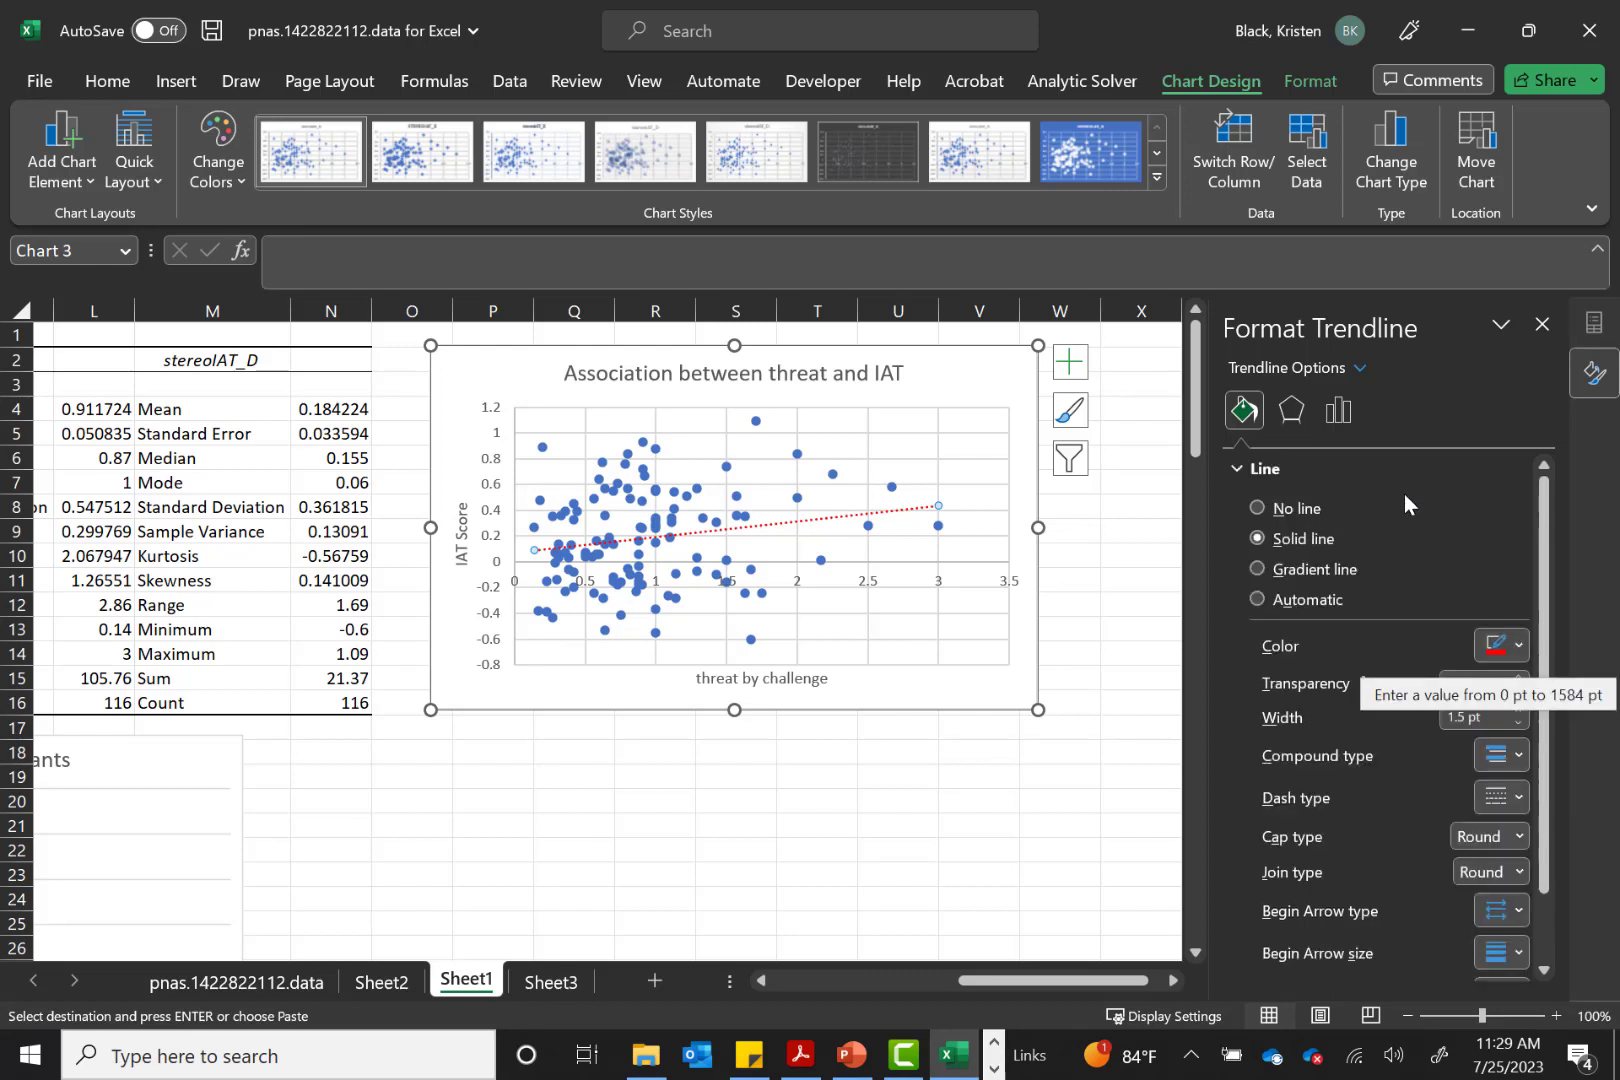
pyautogui.click(1542, 324)
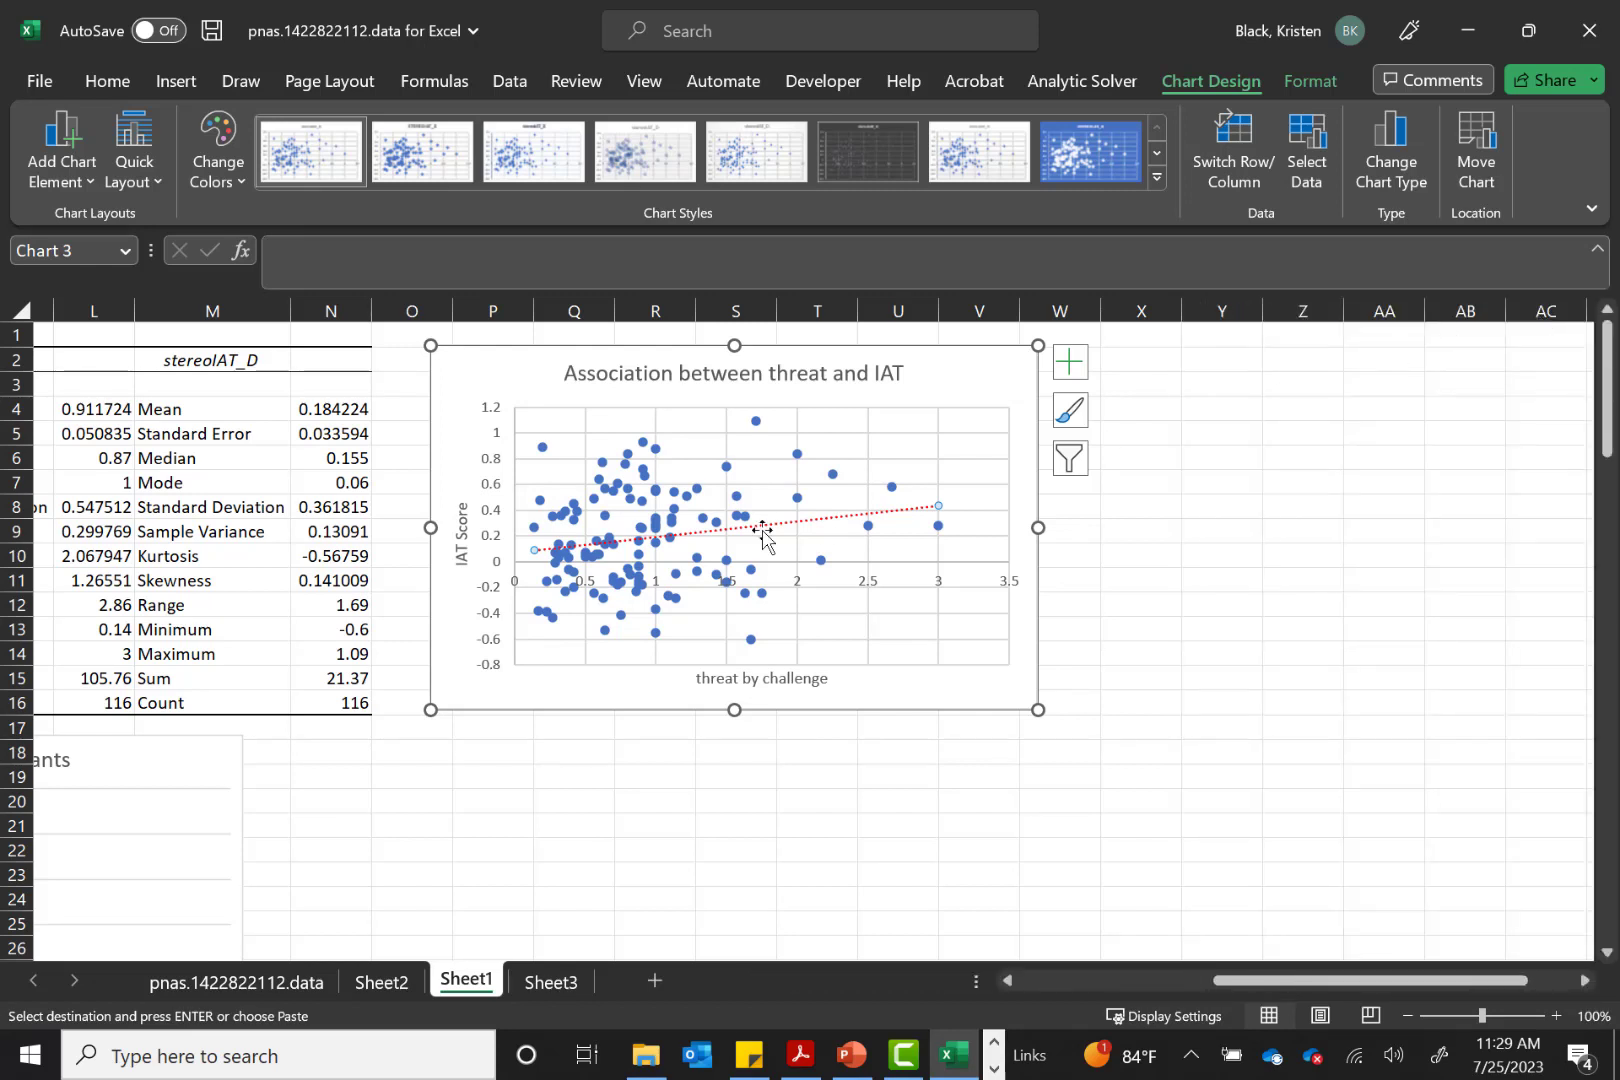
pyautogui.click(679, 495)
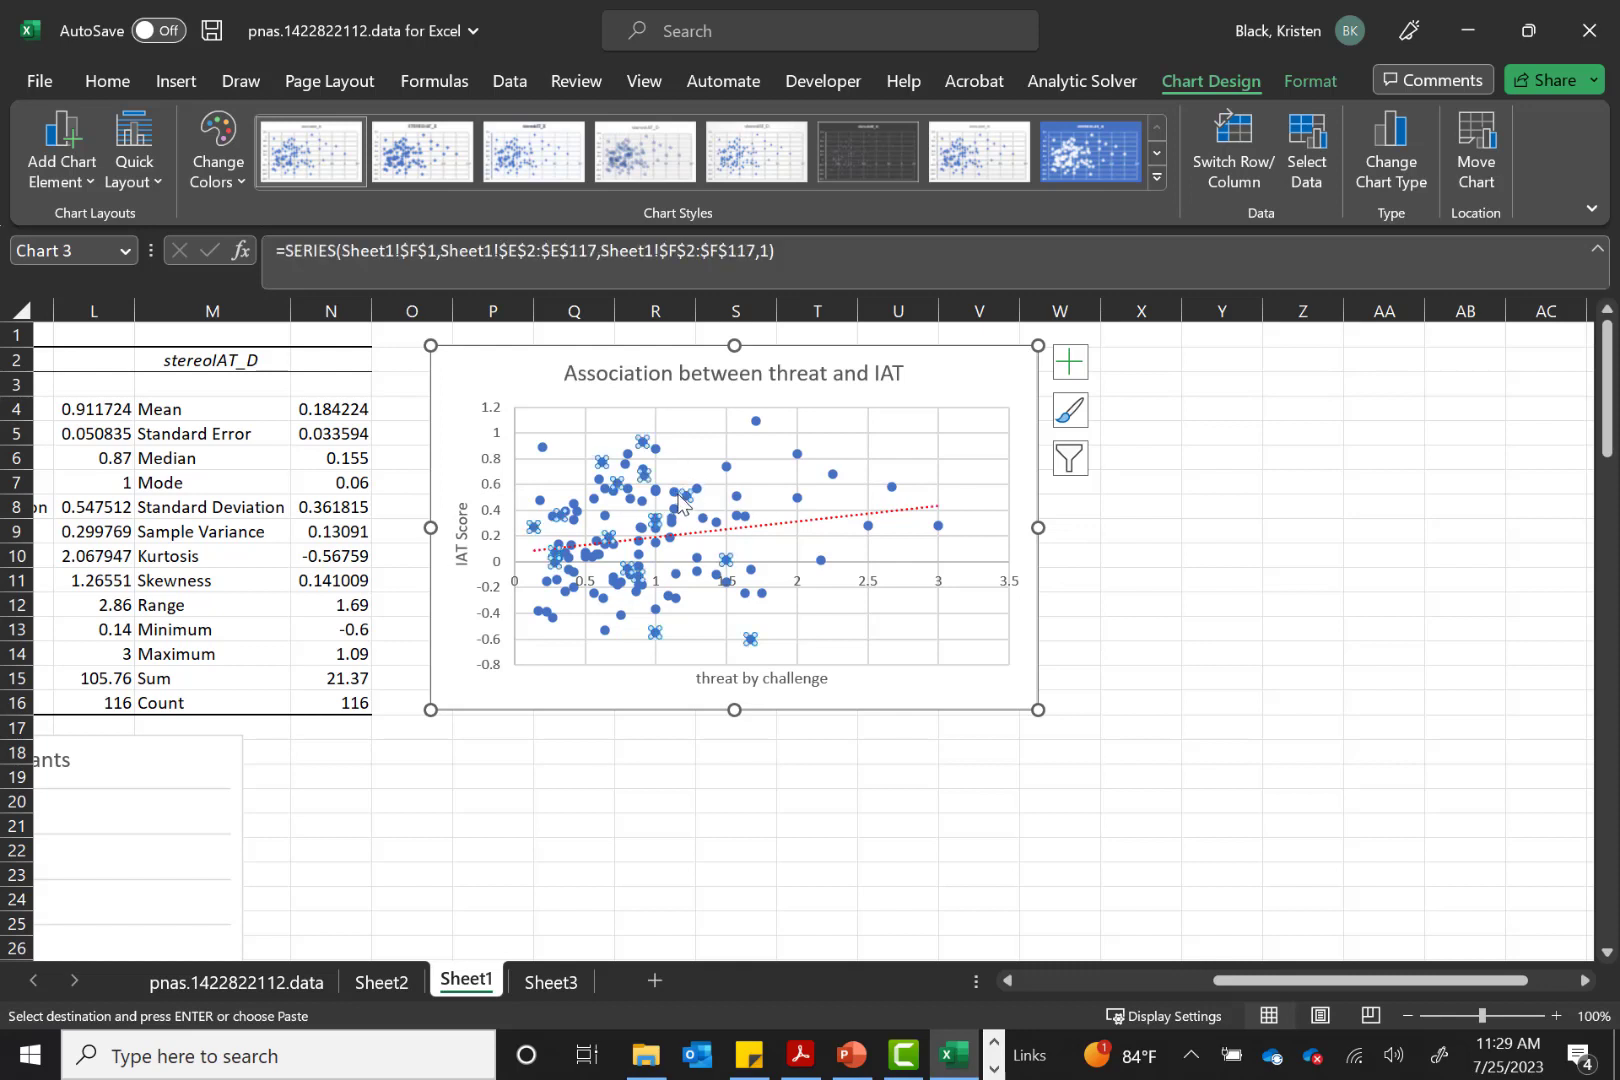
pyautogui.click(929, 427)
pyautogui.click(976, 373)
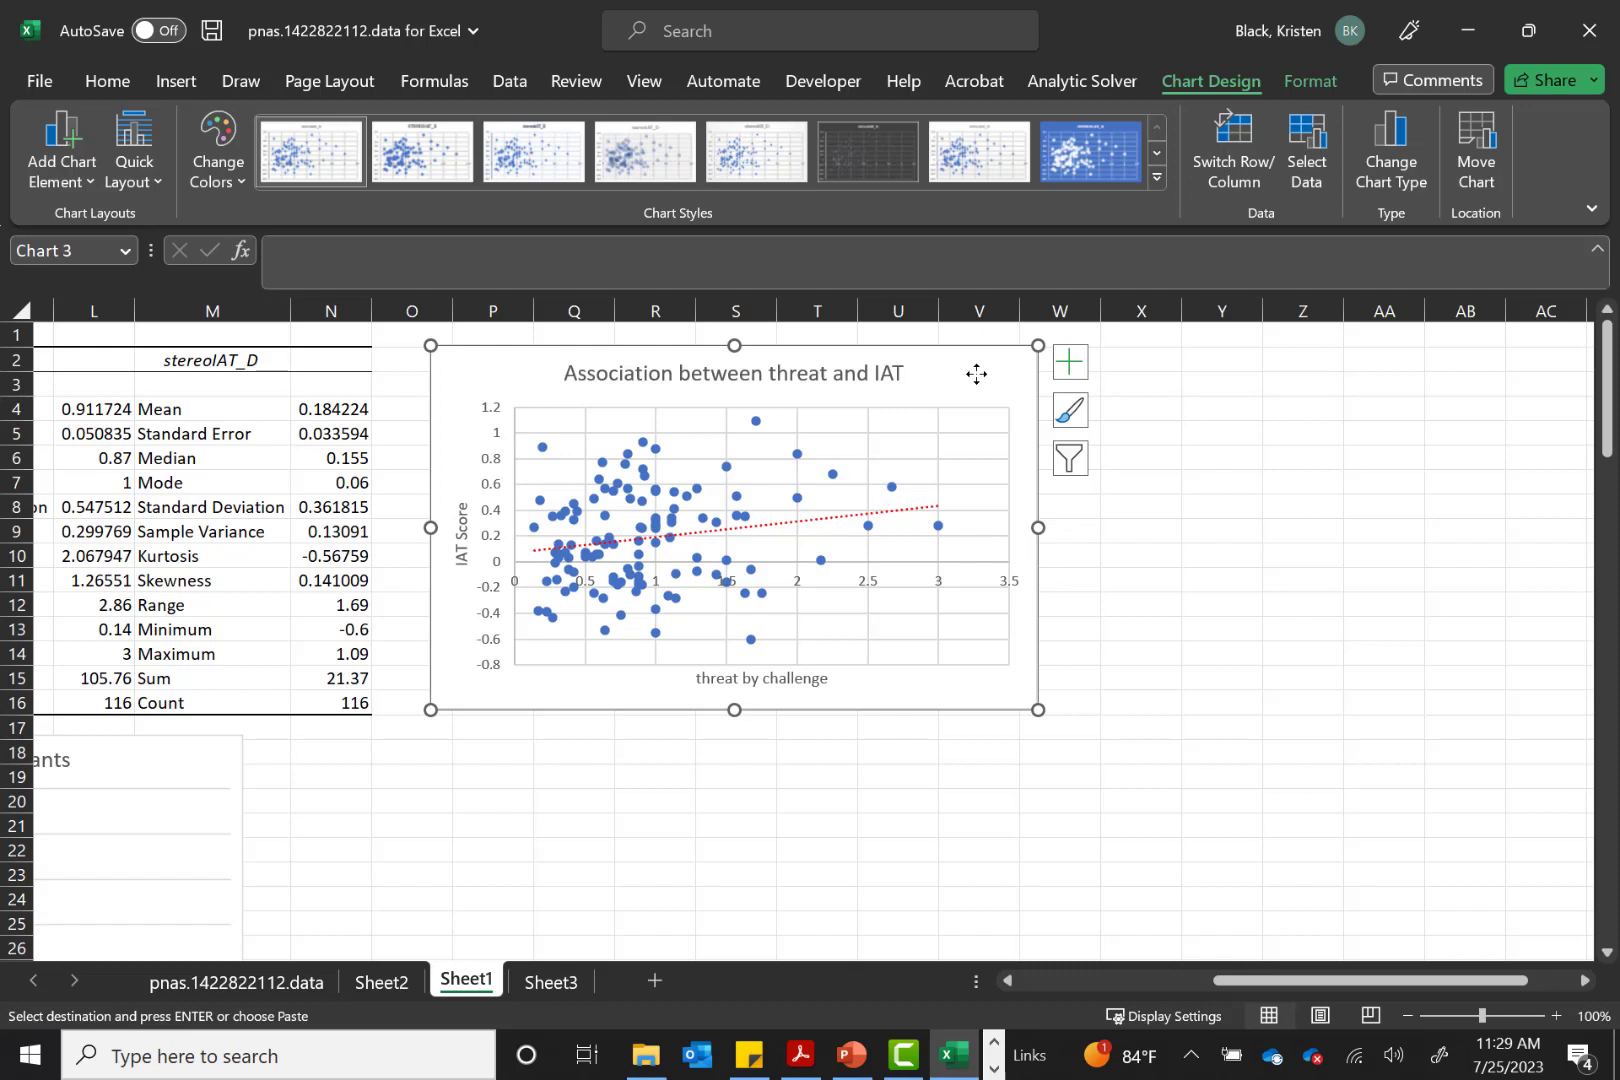
pyautogui.click(70, 153)
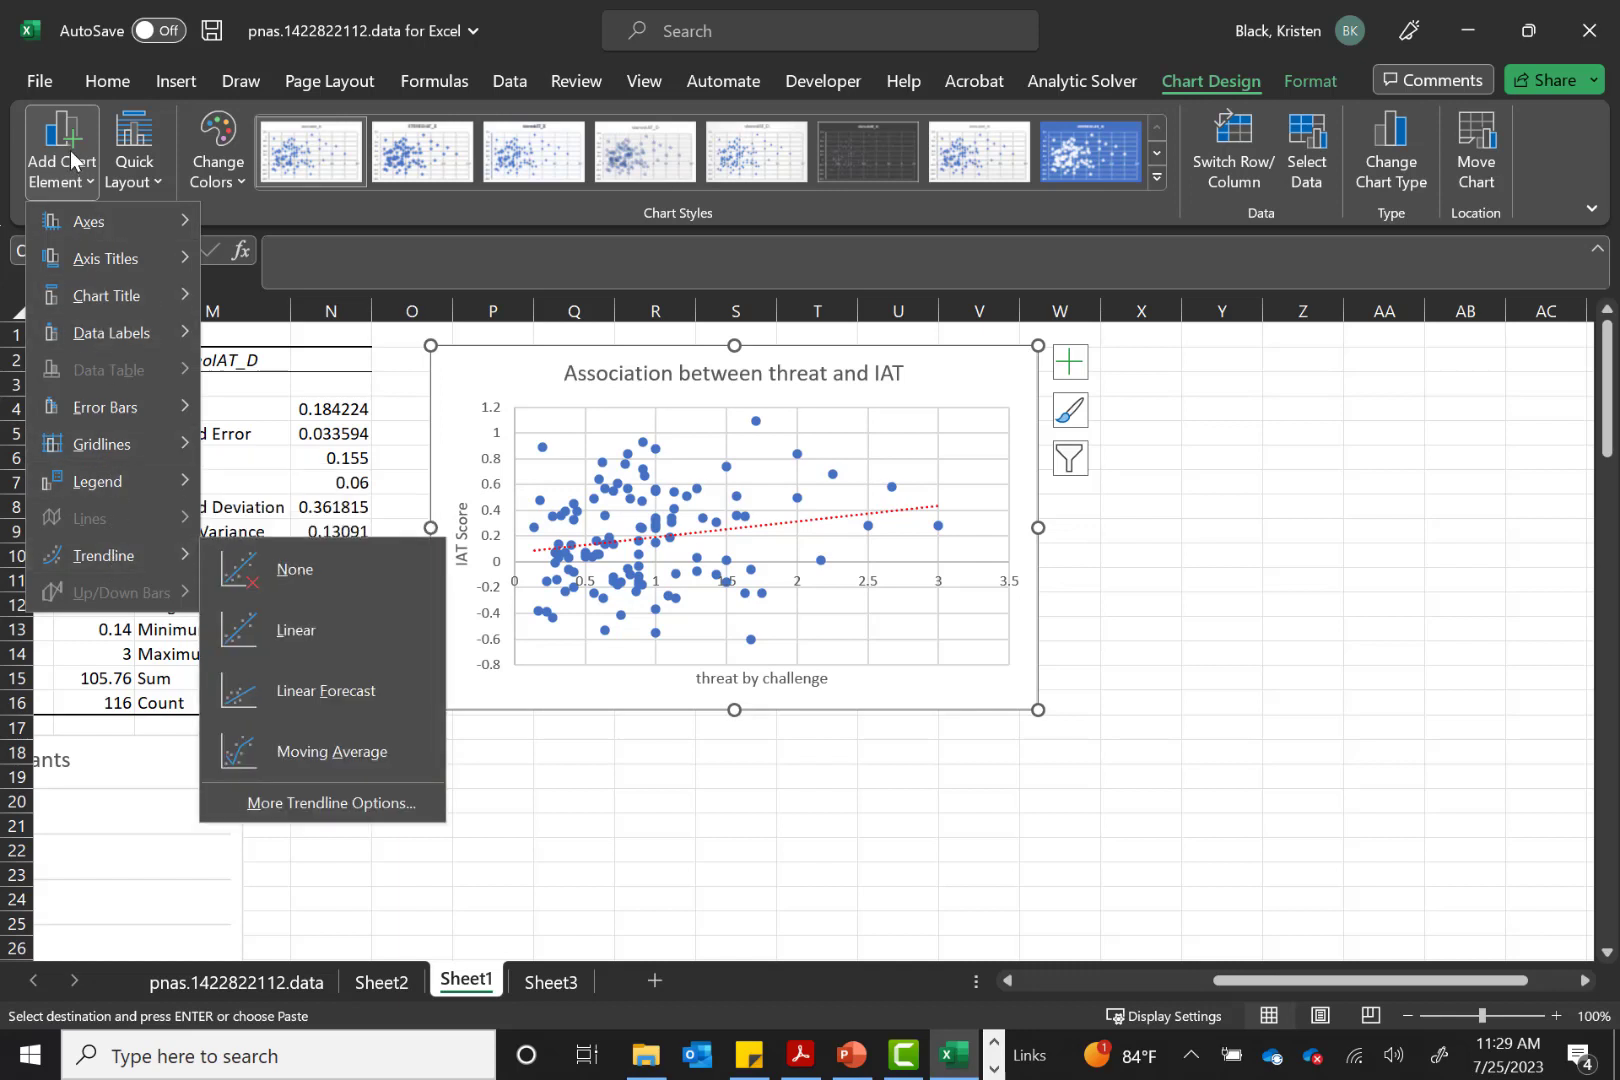
pyautogui.click(1143, 446)
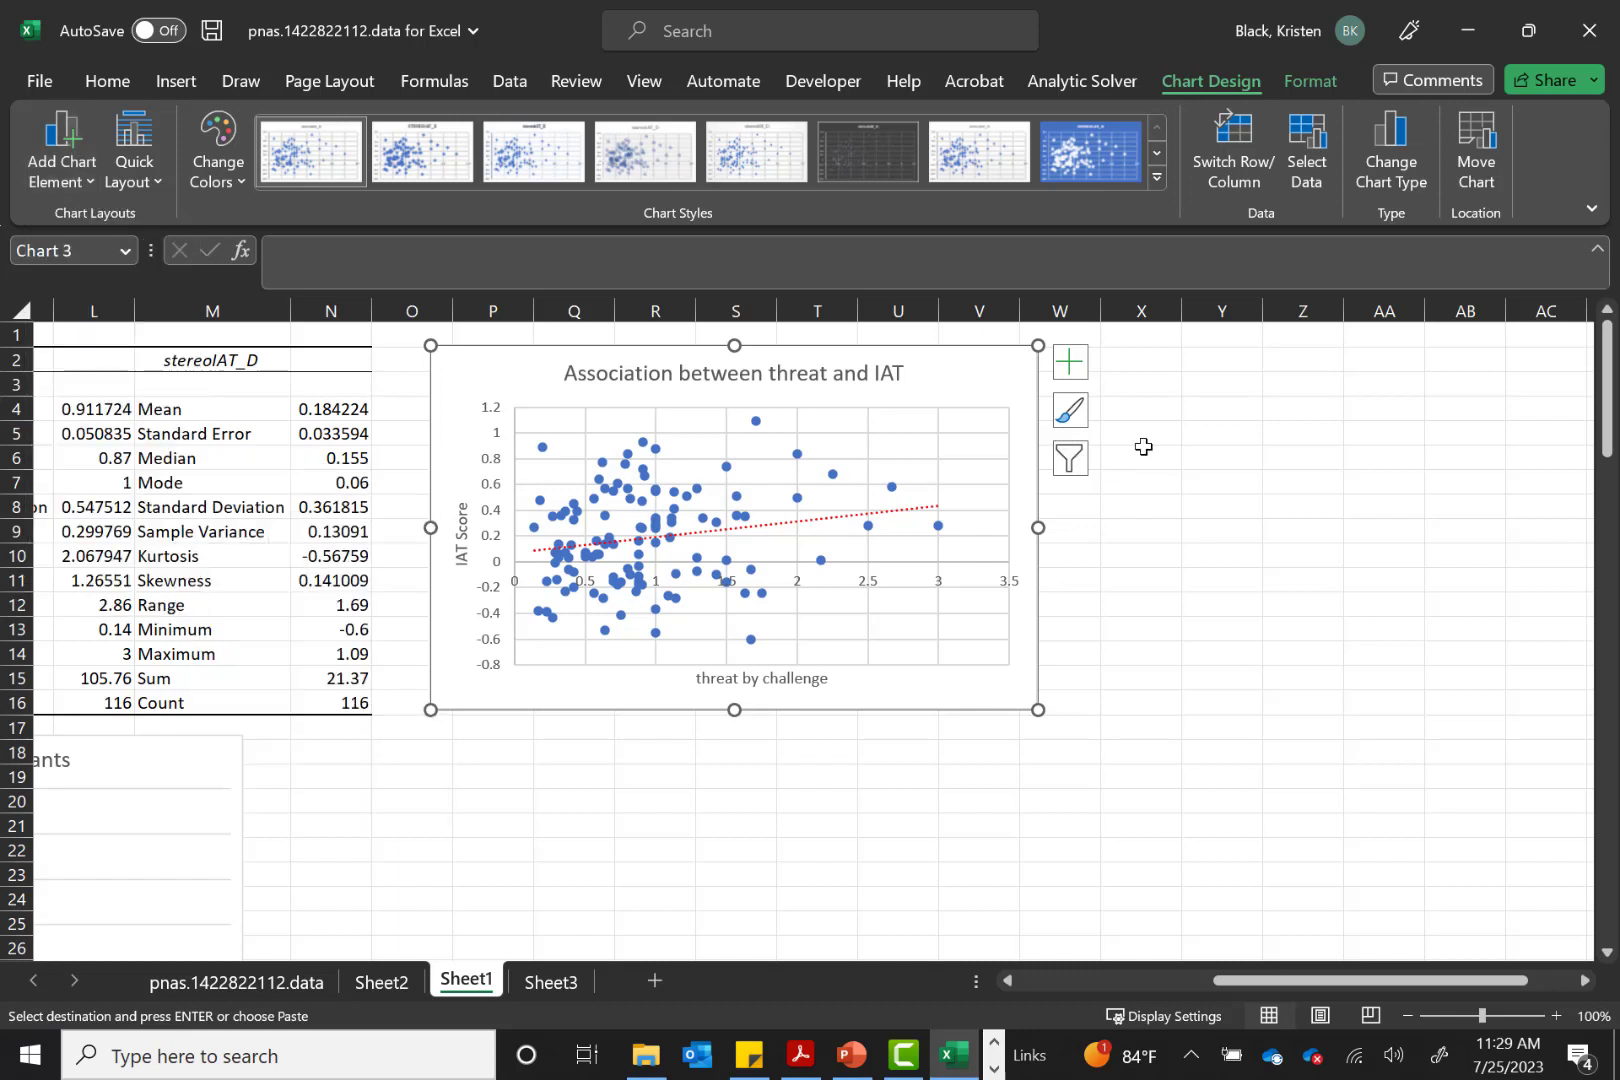